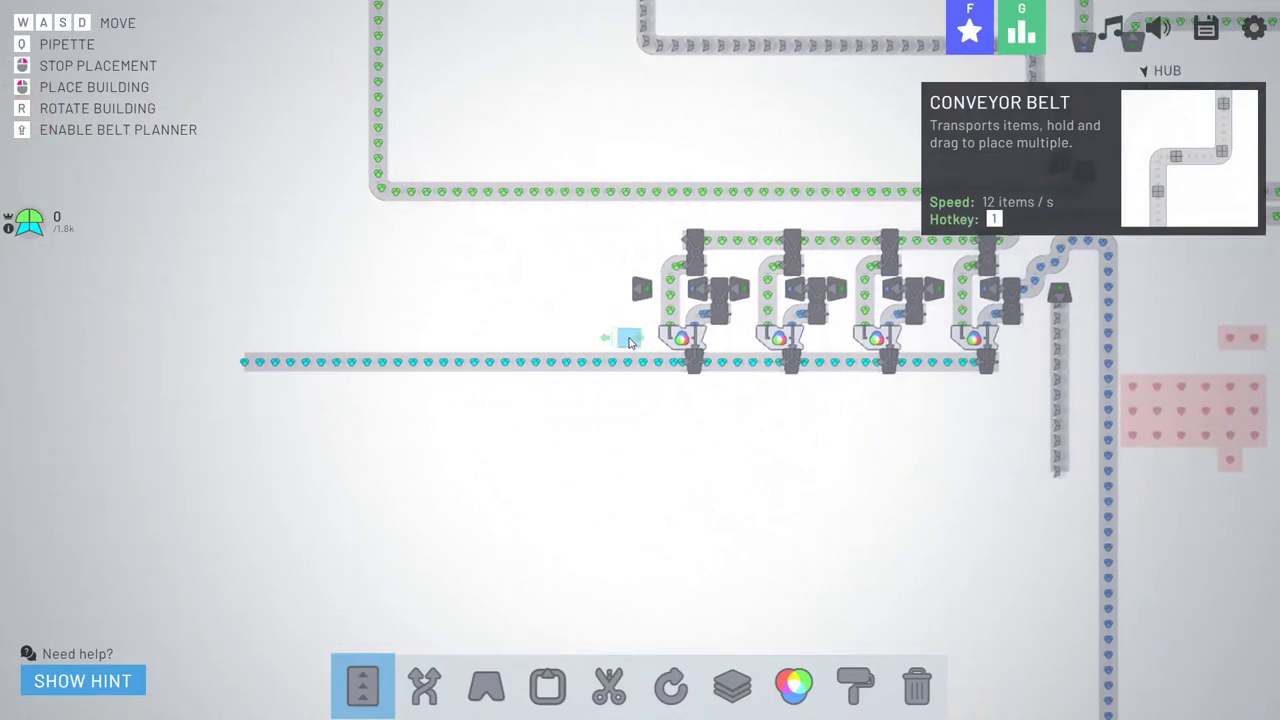
{"action": "key", "text": "s"}
{"action": "key", "text": "d"}
{"action": "key", "text": "d"}
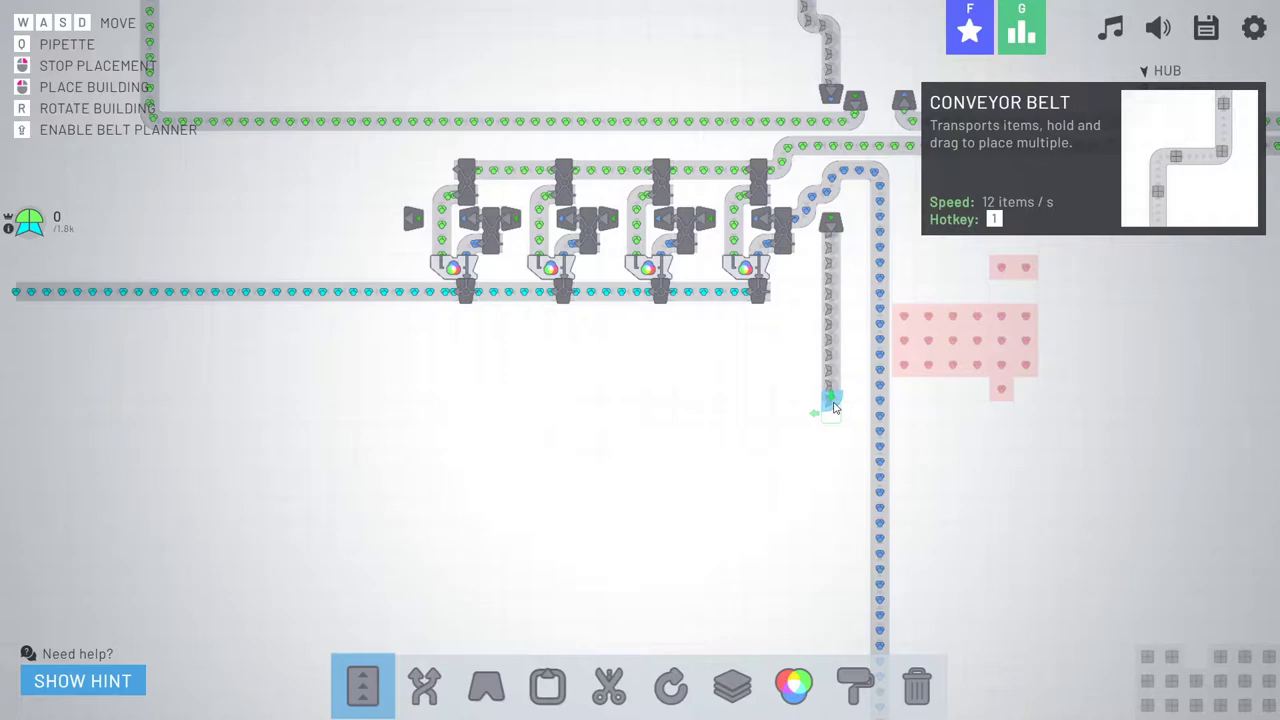
- Extend a vertical belt slightly, survey the factory, and cancel belt placement
{"action": "left_click_drag", "start_coordinate": [831, 404], "coordinate": [831, 404]}
{"action": "key", "text": "s"}
{"action": "key", "text": "a"}
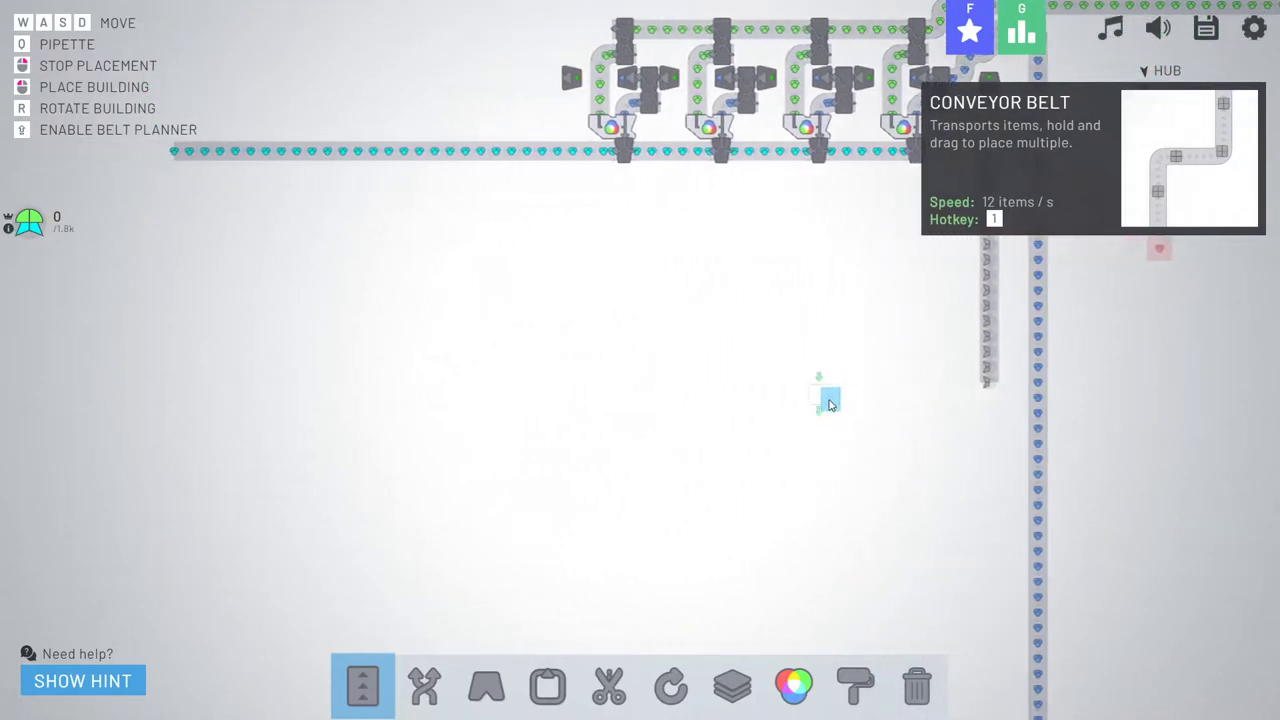
{"action": "key", "text": "w"}
{"action": "key", "text": "d"}
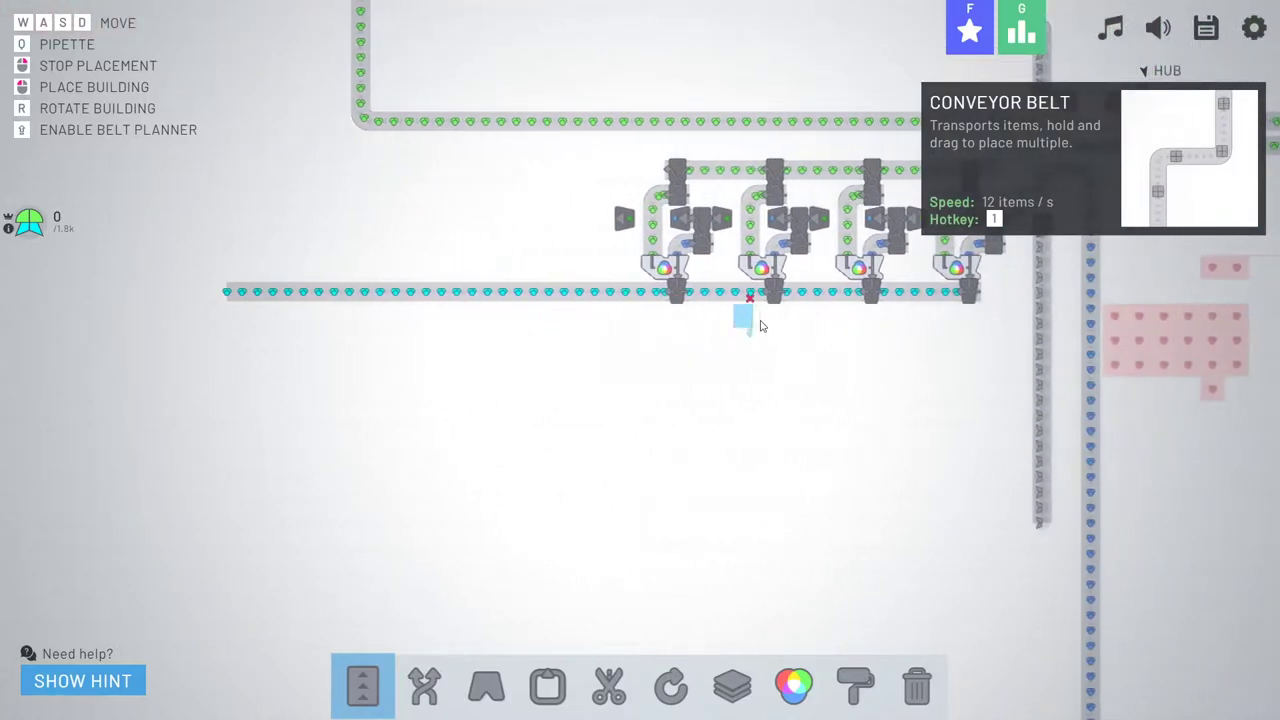
{"action": "key", "text": "a"}
{"action": "key", "text": "w"}
{"action": "key", "text": "a"}
{"action": "key", "text": "w"}
{"action": "key", "text": "s"}
{"action": "key", "text": "d"}
{"action": "key", "text": "s"}
{"action": "key", "text": "d"}
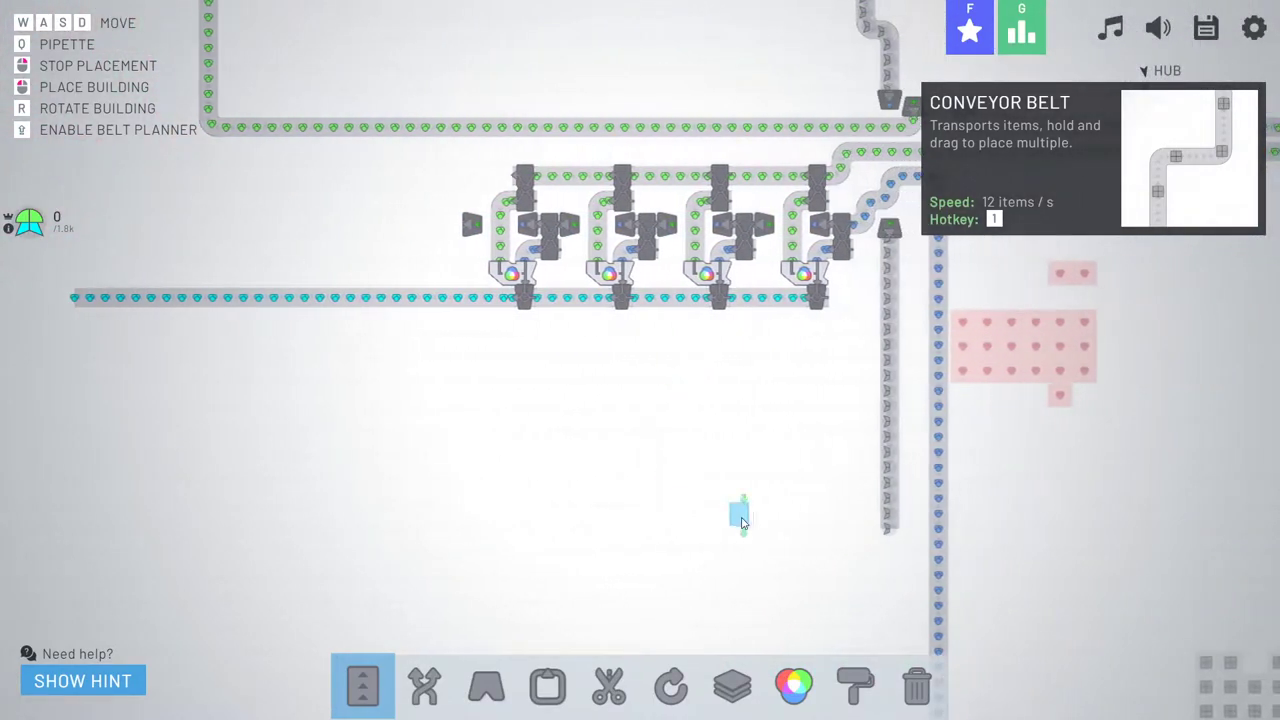
{"action": "right_click", "coordinate": [745, 525]}
- Move to the mixer row and clear the active building tool
{"action": "left_click", "coordinate": [796, 688]}
{"action": "key", "text": "w"}
{"action": "key", "text": "a"}
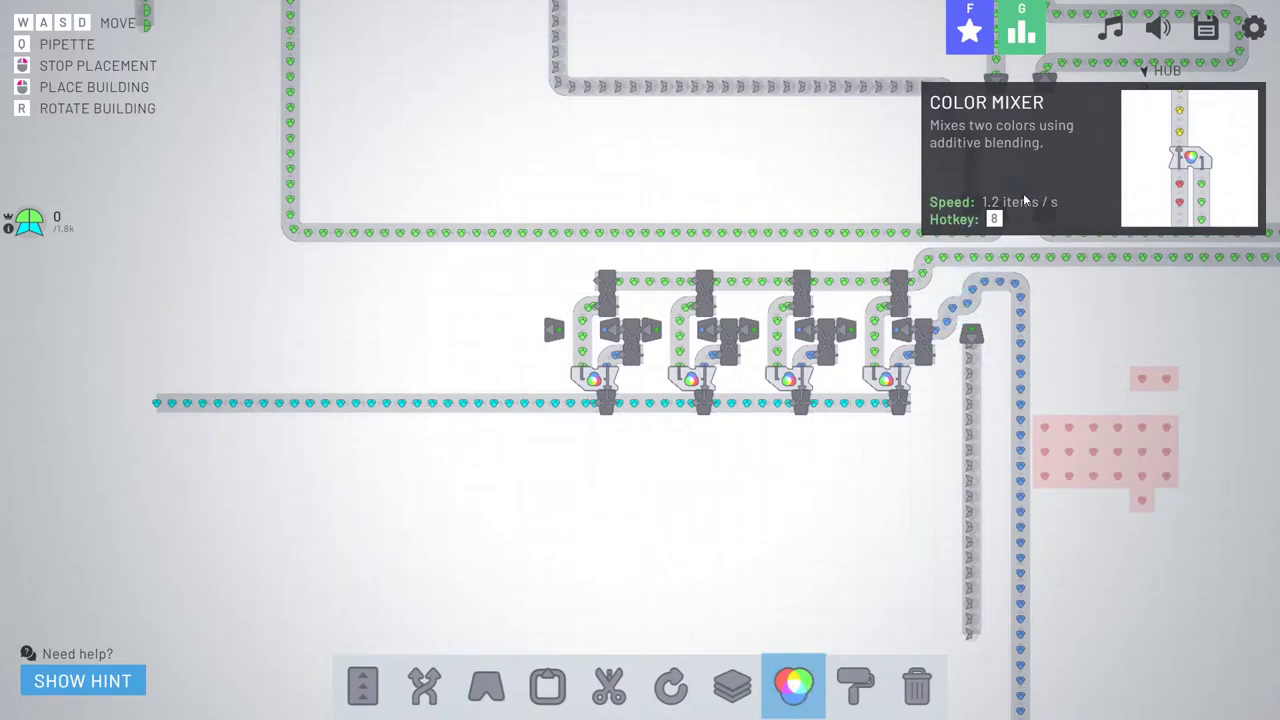
{"action": "left_click", "coordinate": [363, 692]}
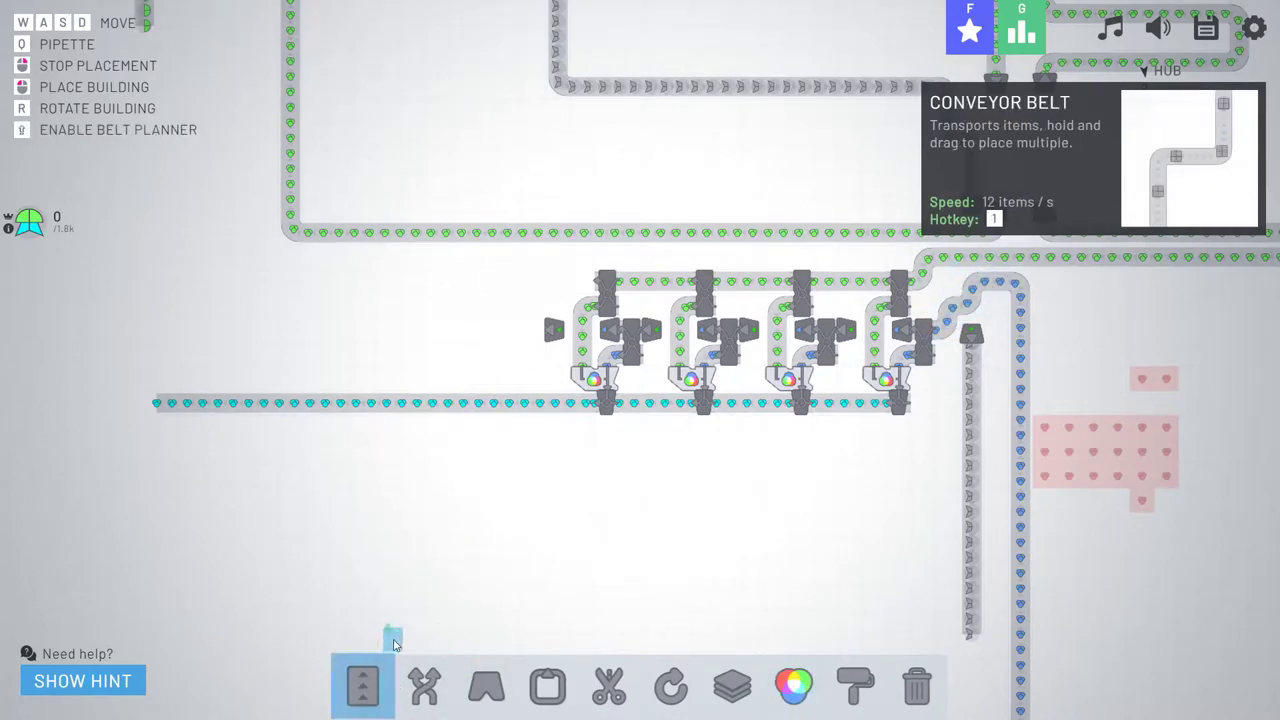
{"action": "key", "text": "w"}
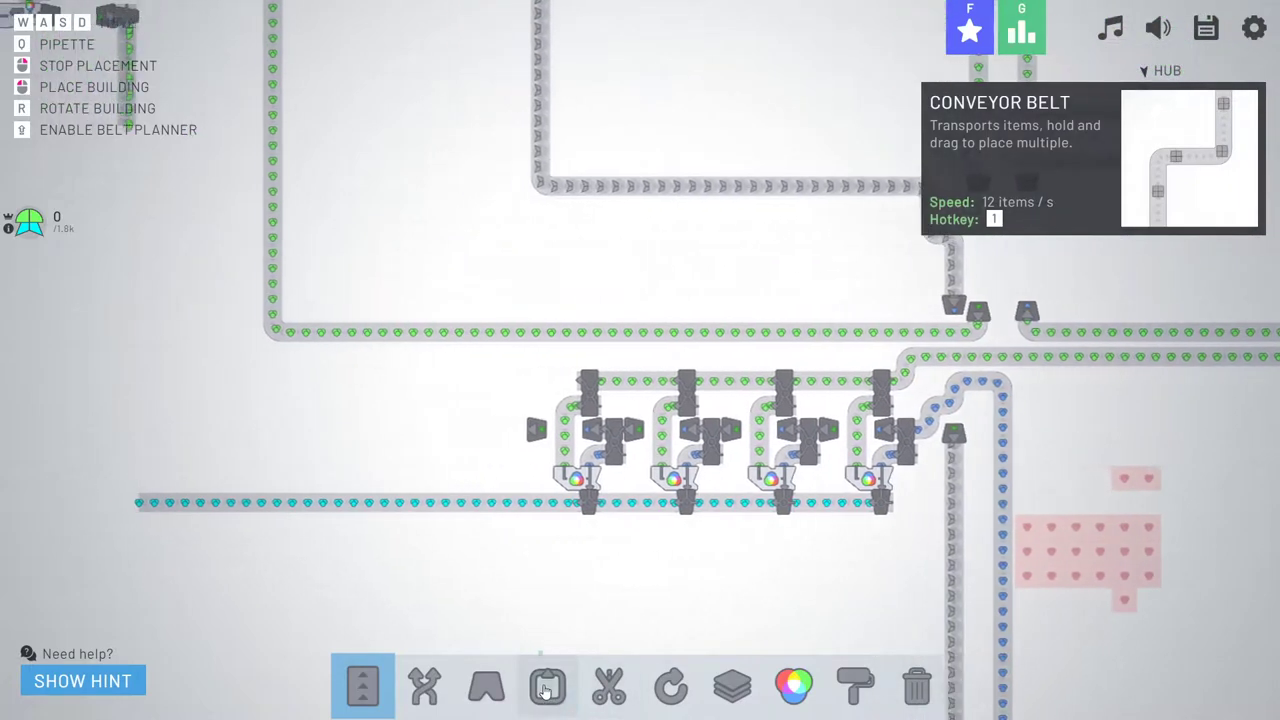
{"action": "key", "text": "a"}
{"action": "key", "text": "d"}
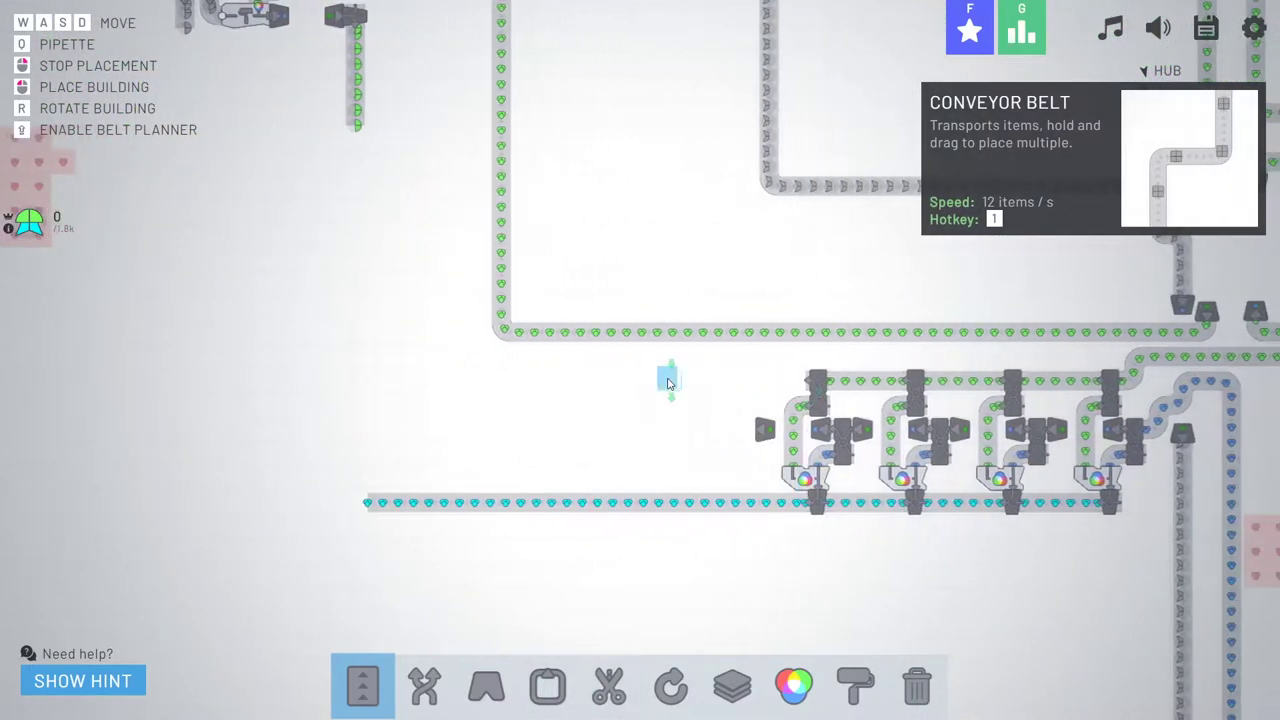
{"action": "key", "text": "d"}
{"action": "key", "text": "s"}
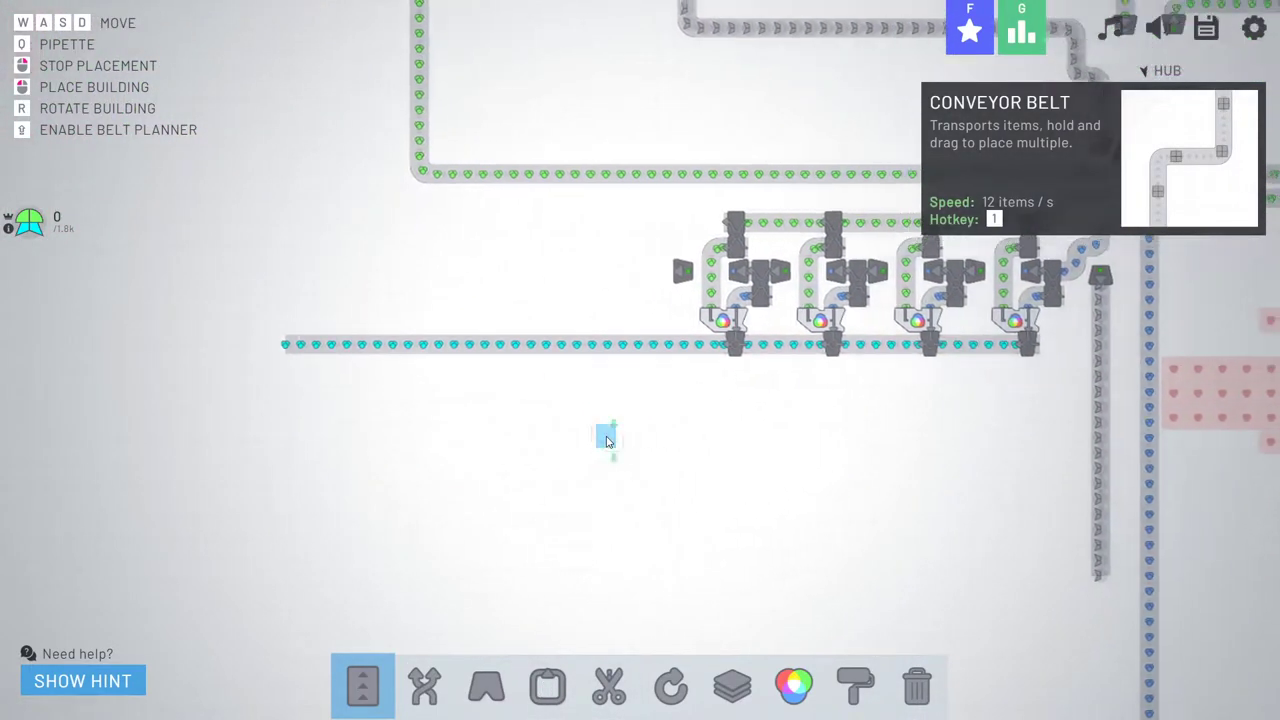
{"action": "key", "text": "w"}
{"action": "right_click", "coordinate": [621, 536]}
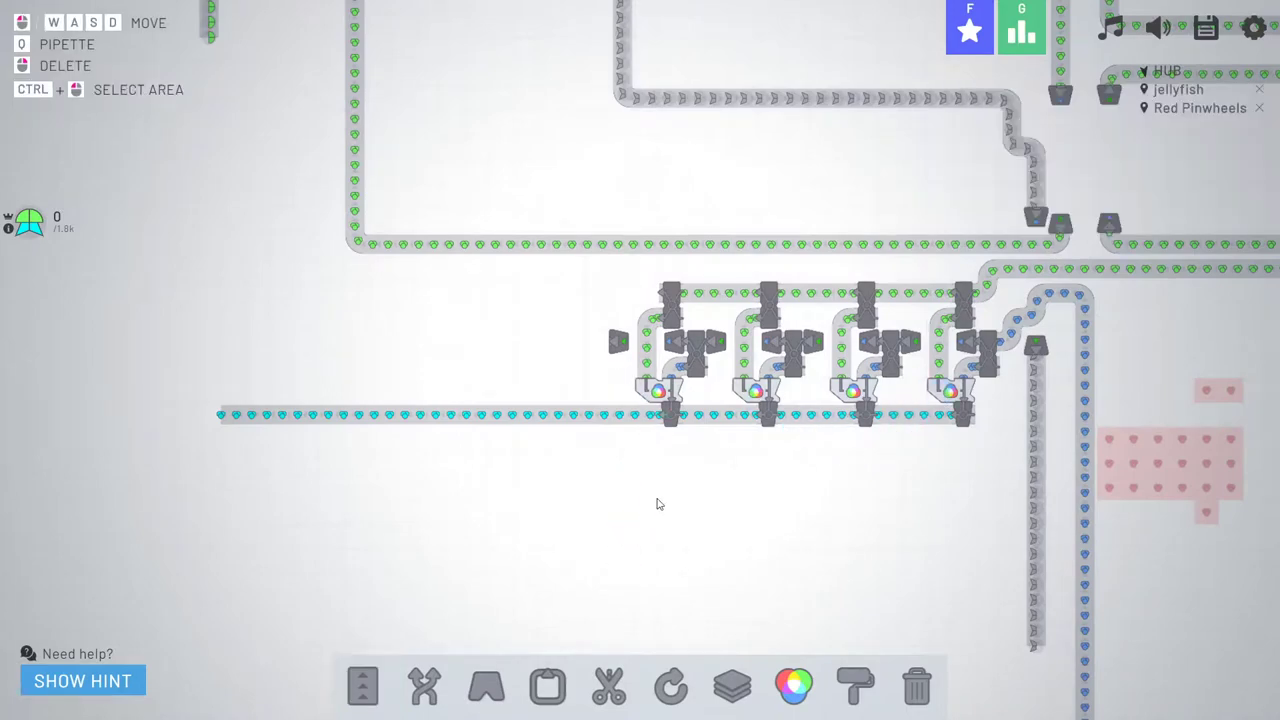
- Delete the leftmost tiles of the cyan belt under the mixer row
{"action": "key", "text": "w"}
{"action": "key", "text": "a"}
{"action": "right_click", "coordinate": [265, 483]}
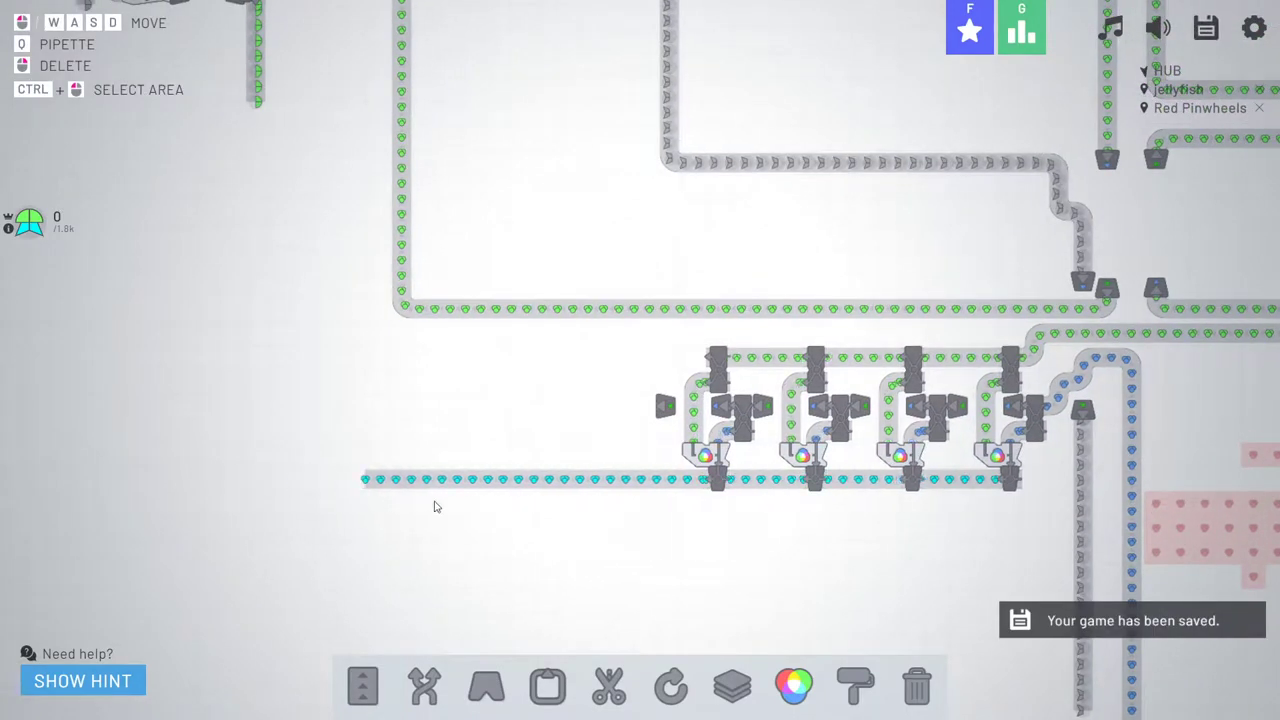
{"action": "right_click", "coordinate": [437, 485]}
{"action": "right_click", "coordinate": [485, 483]}
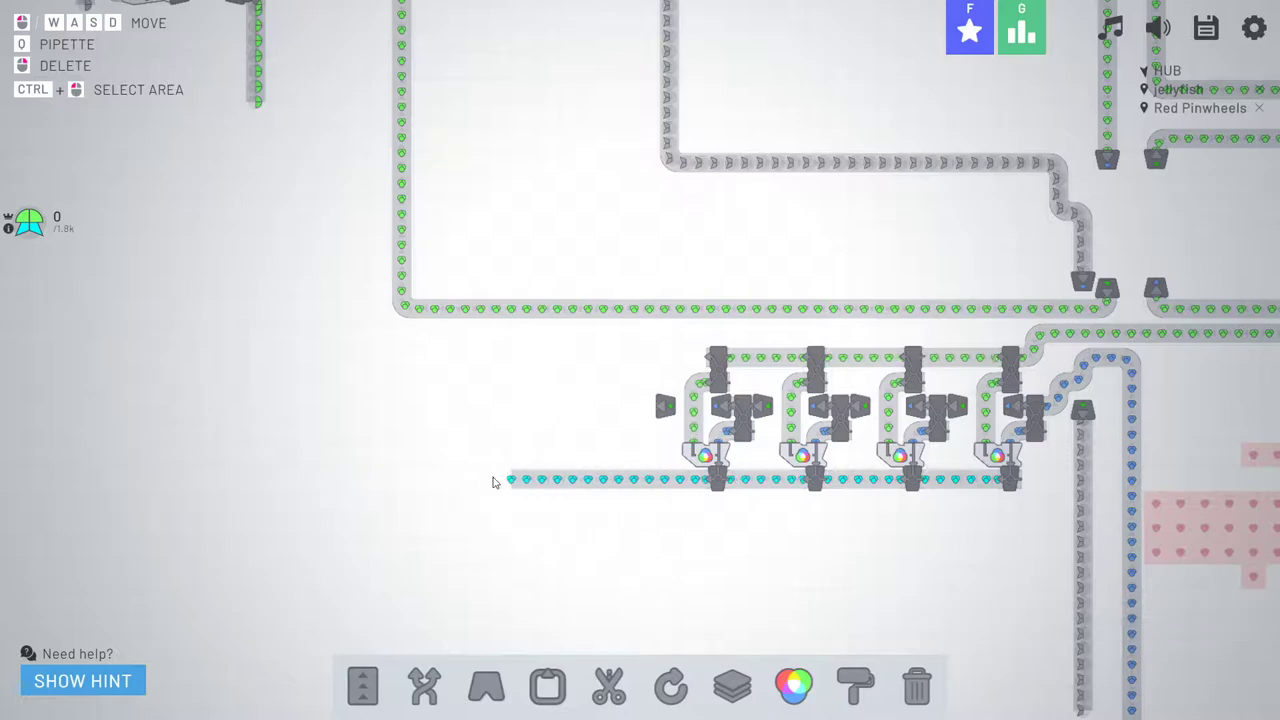
{"action": "key", "text": "d"}
{"action": "key", "text": "w"}
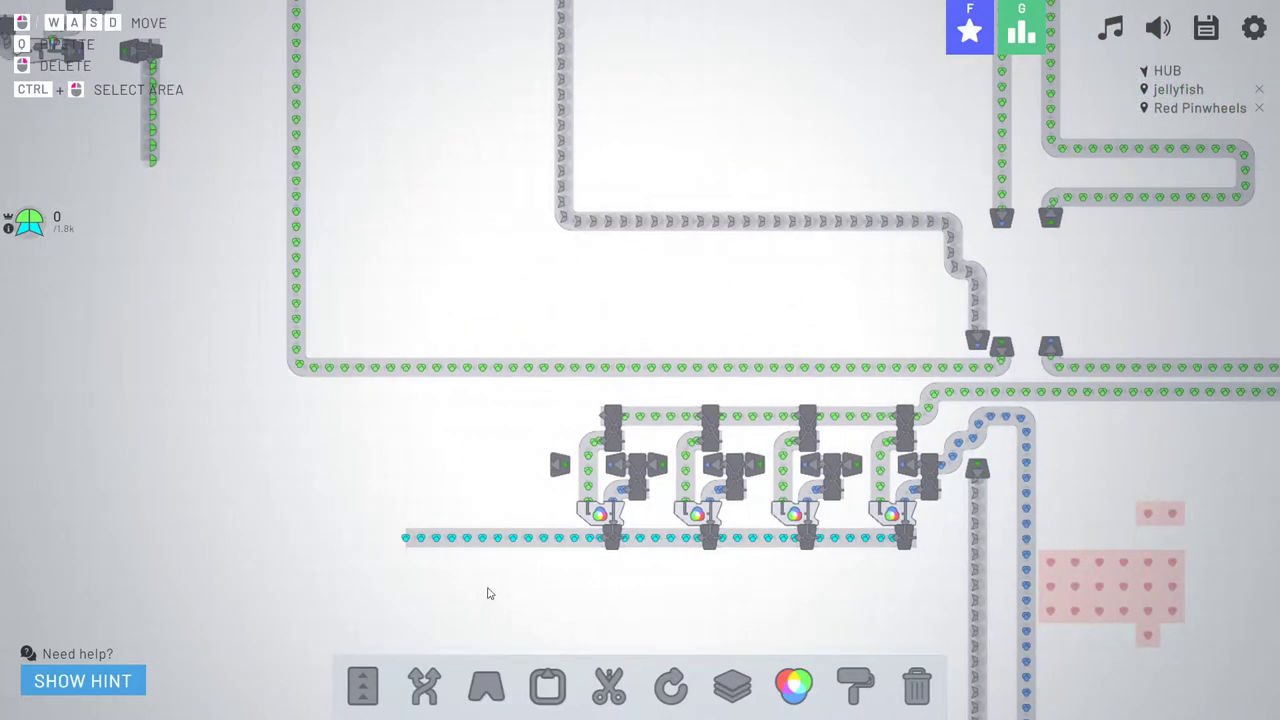
- Place a new color mixer left of the row with a balancer above it
{"action": "key", "text": "8"}
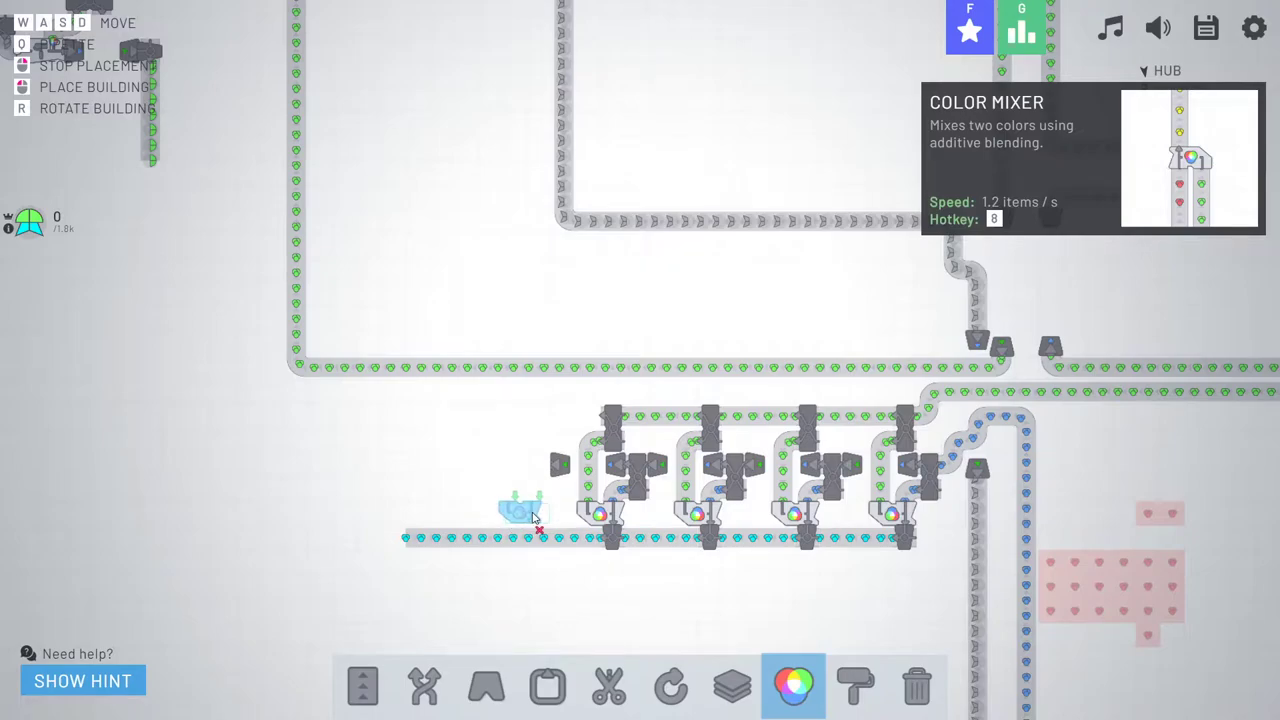
{"action": "left_click", "coordinate": [505, 514]}
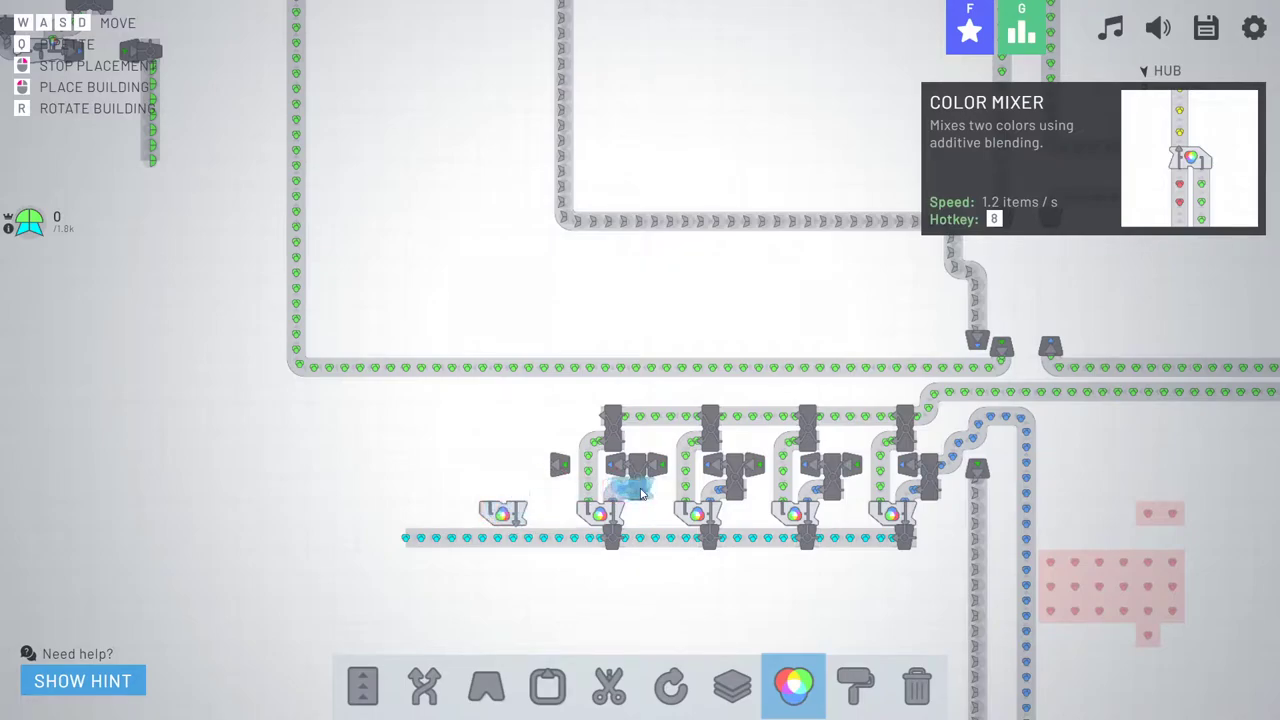
{"action": "key", "text": "2"}
{"action": "left_click", "coordinate": [546, 474]}
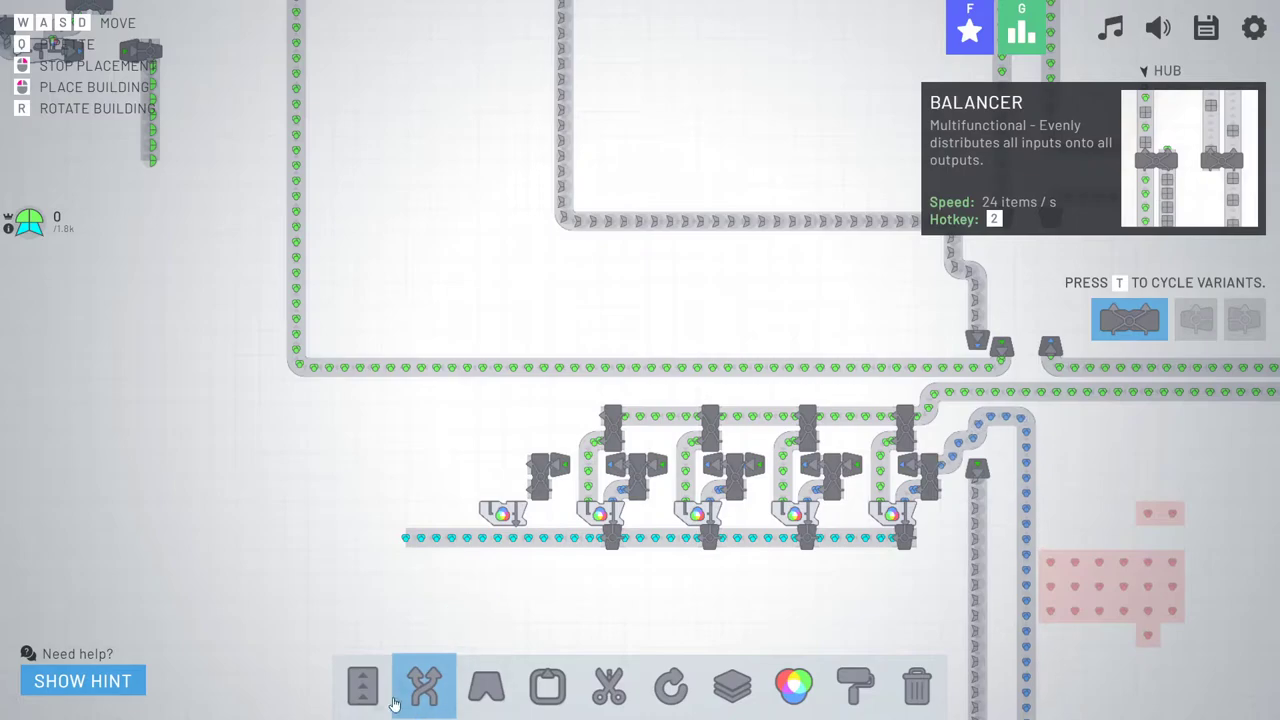
- Add a compact merger on the cyan belt and a second balancer above the unit
{"action": "left_click", "coordinate": [363, 690]}
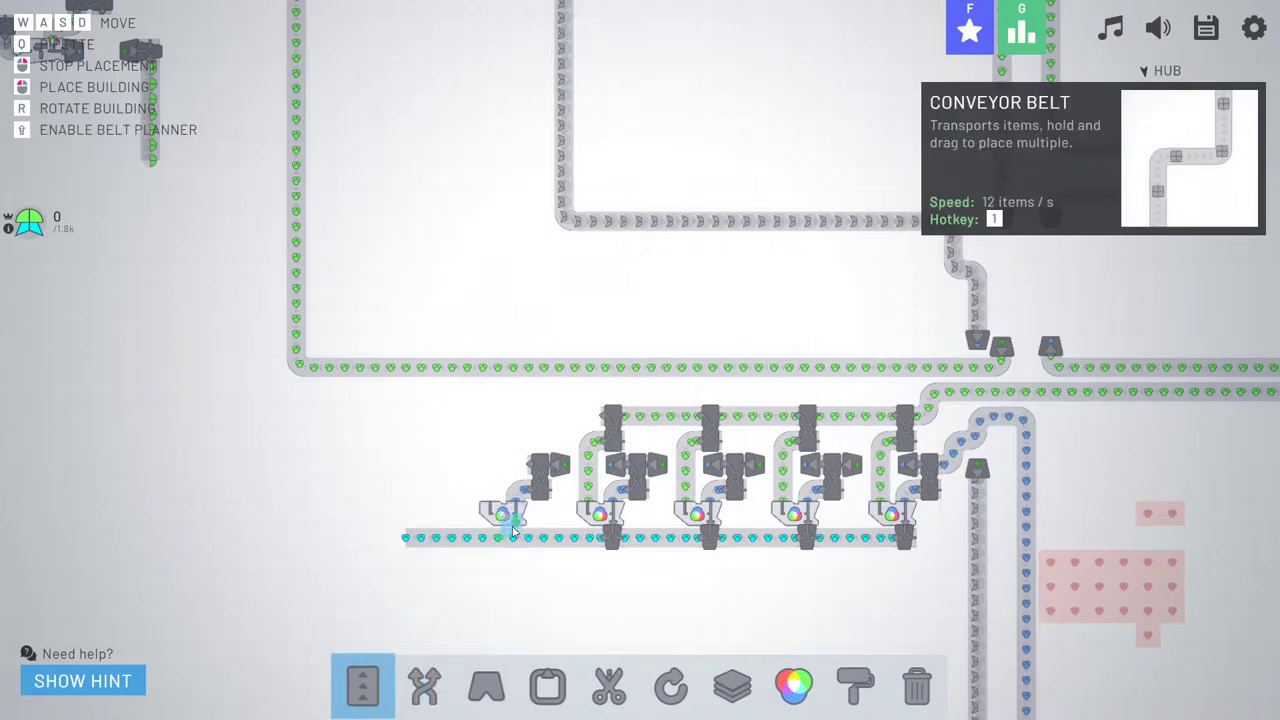
{"action": "key", "text": "2"}
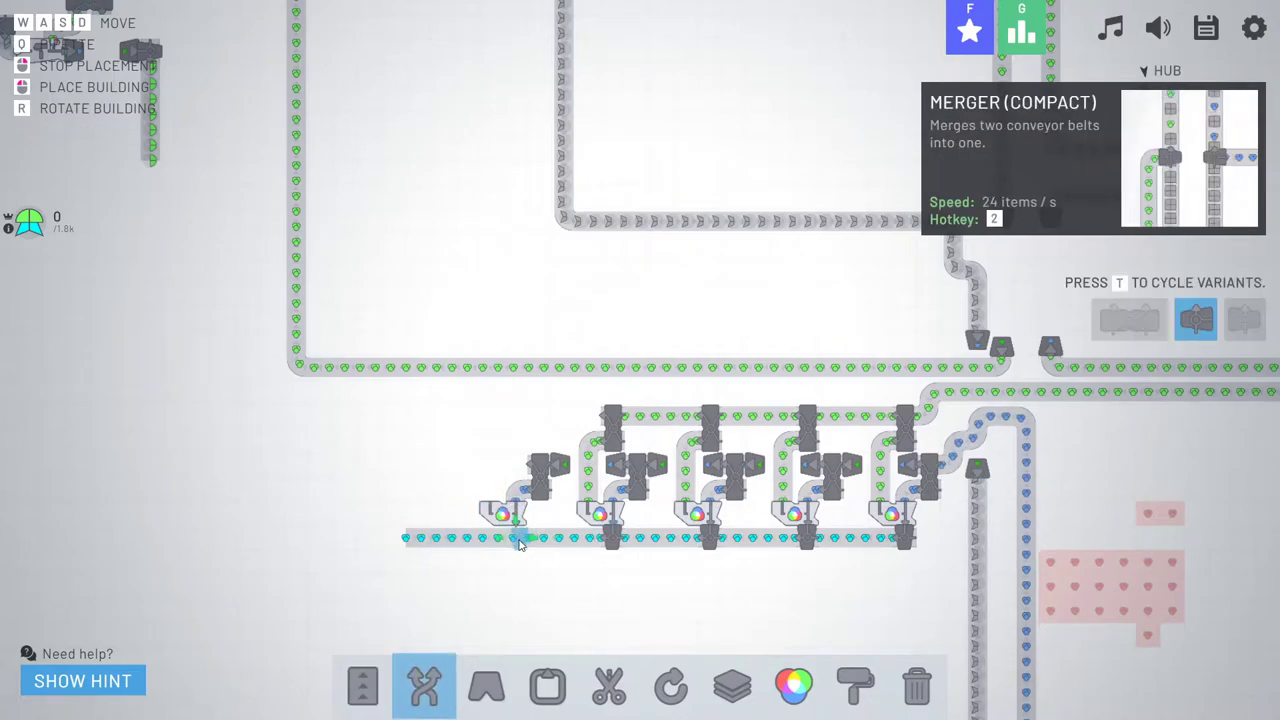
{"action": "left_click", "coordinate": [519, 544]}
{"action": "key", "text": "t"}
{"action": "key", "text": "t"}
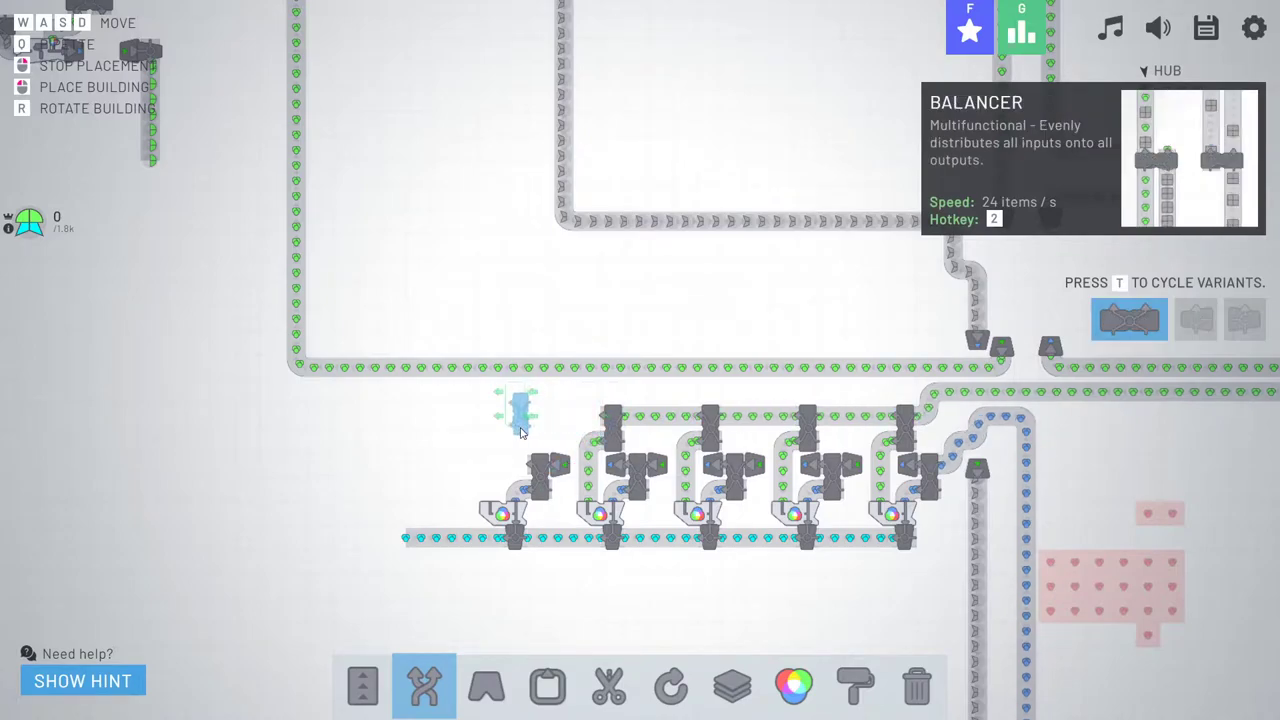
{"action": "left_click", "coordinate": [517, 444]}
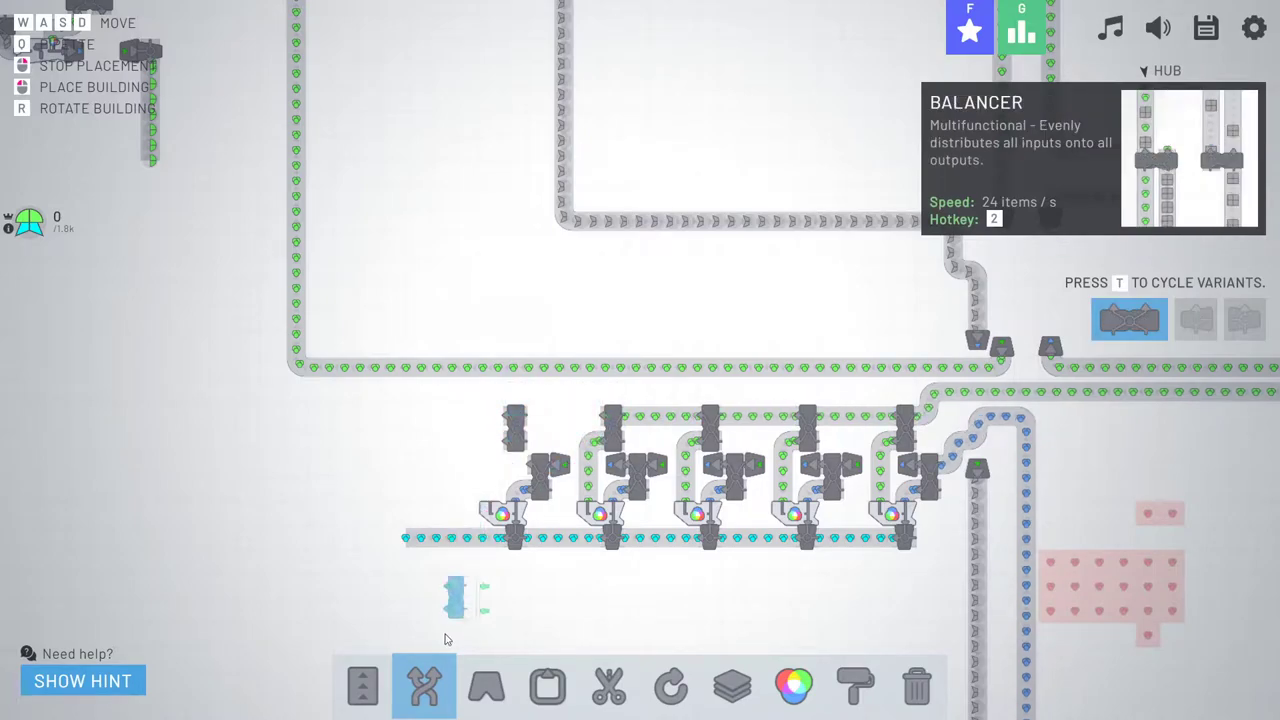
- Lay a short vertical belt into the new mixer and place a tunnel beside it
{"action": "left_click", "coordinate": [366, 698]}
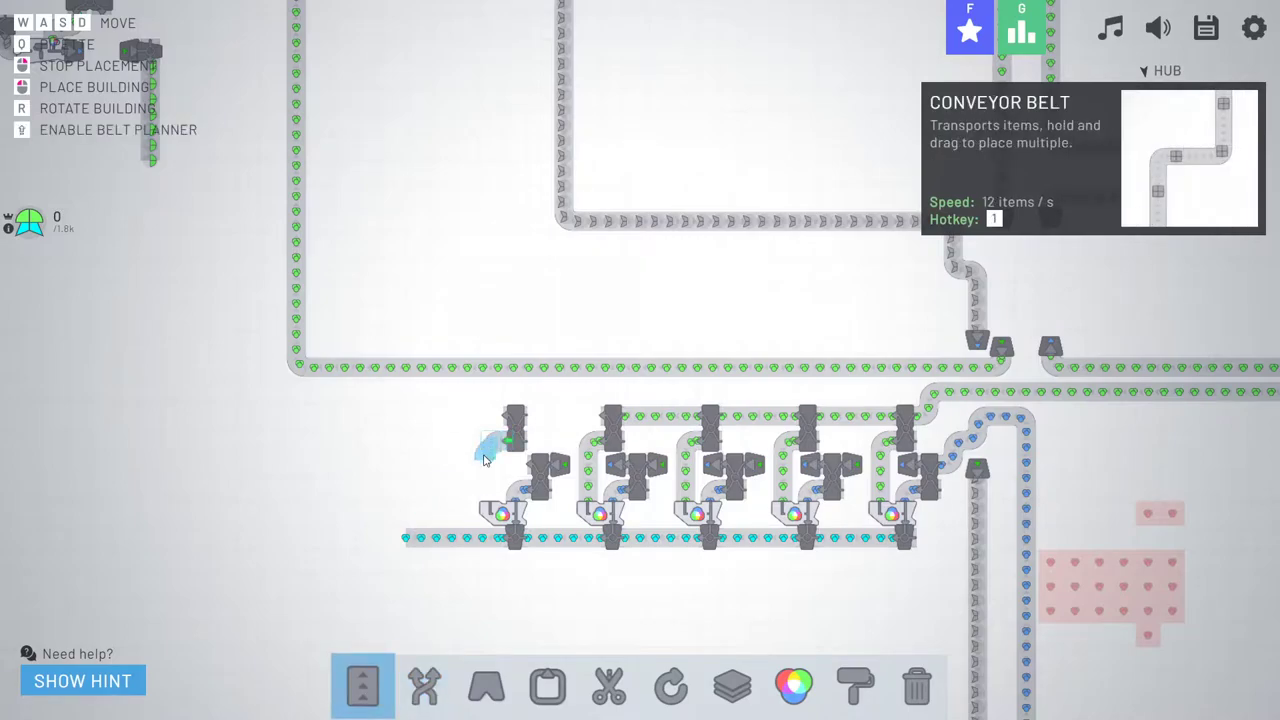
{"action": "left_click_drag", "start_coordinate": [484, 462], "coordinate": [486, 490]}
{"action": "left_click", "coordinate": [486, 686]}
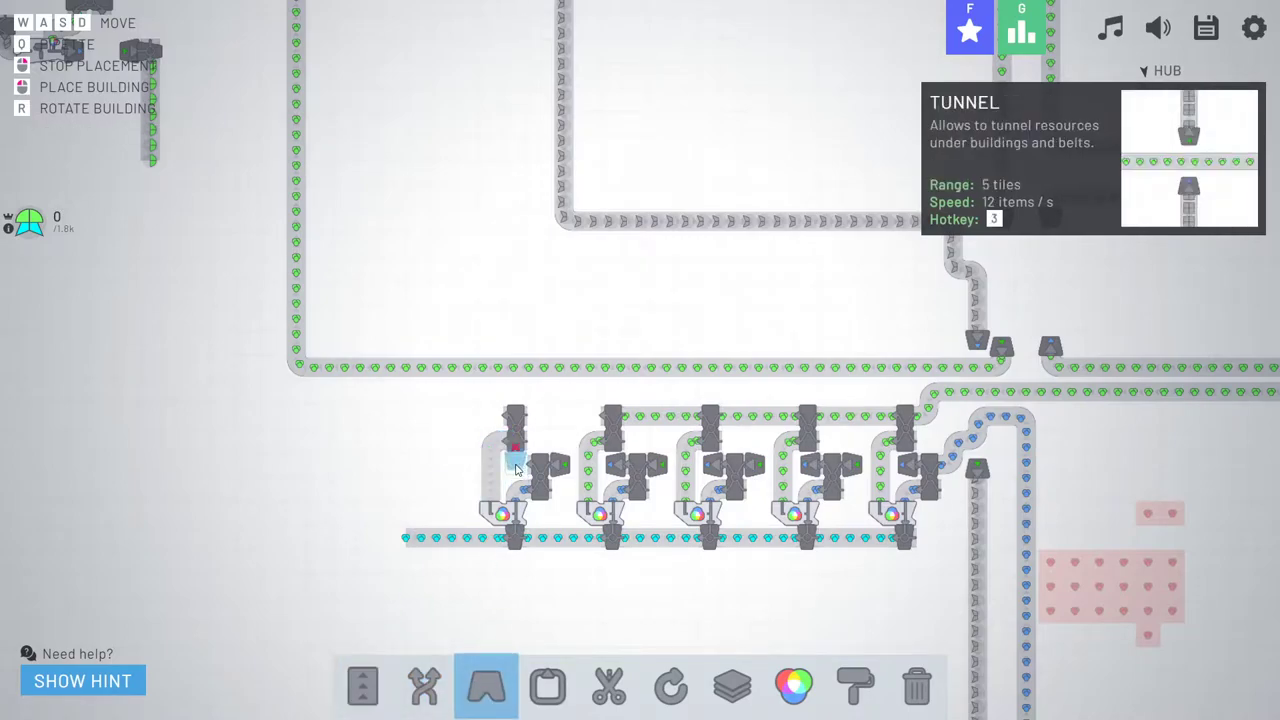
{"action": "left_click", "coordinate": [462, 464]}
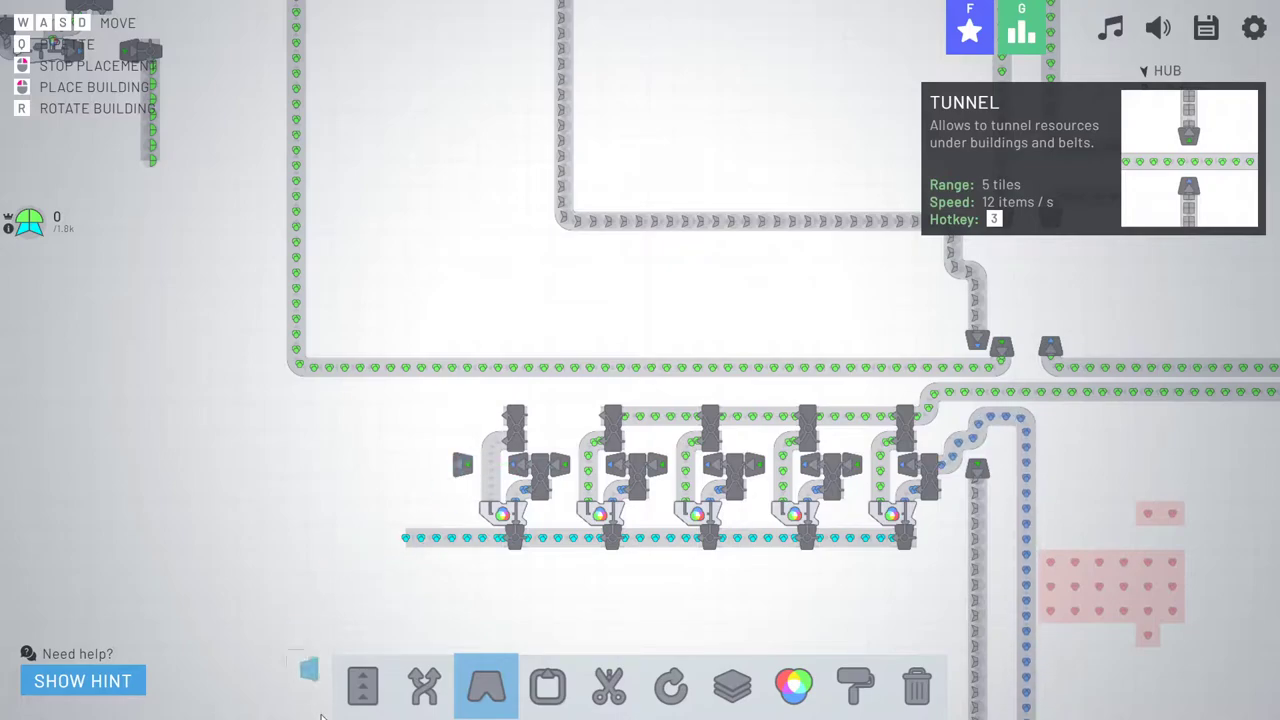
{"action": "left_click", "coordinate": [380, 694]}
- Lay short belts at the new unit and delete the bottom belt's left stub
{"action": "key", "text": "a"}
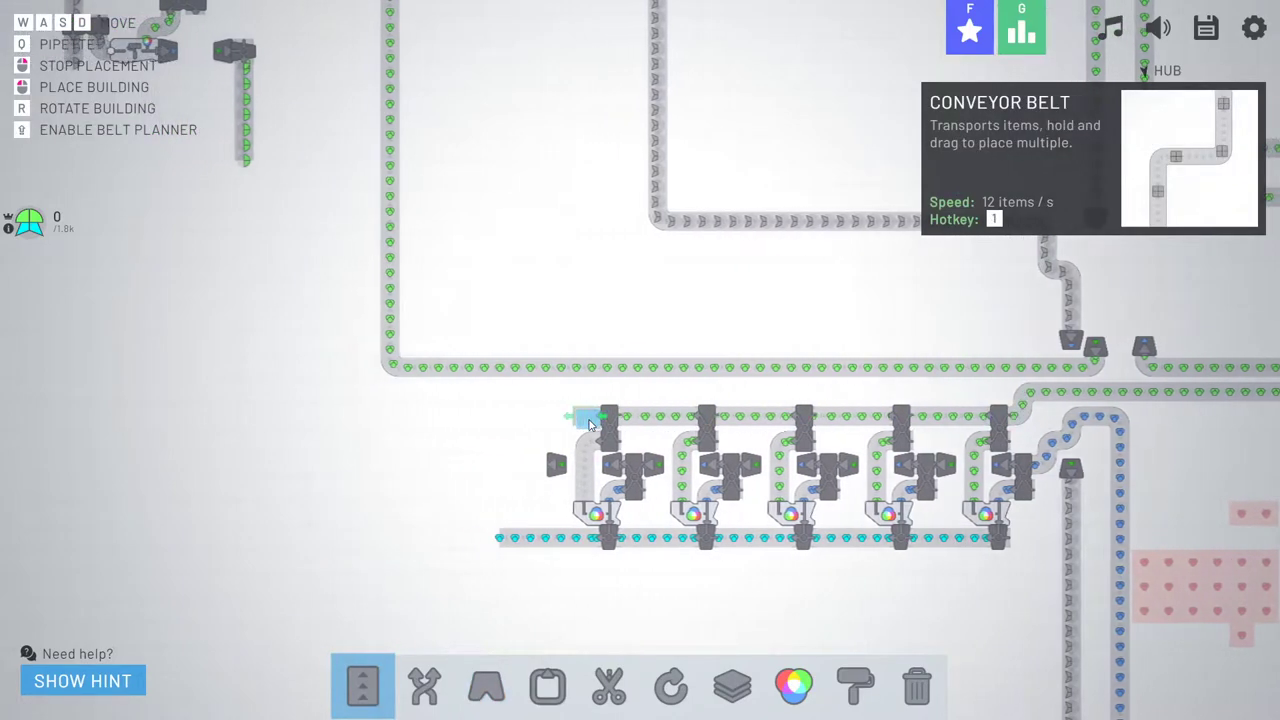
{"action": "key", "text": "a"}
{"action": "left_click_drag", "start_coordinate": [590, 424], "coordinate": [586, 417]}
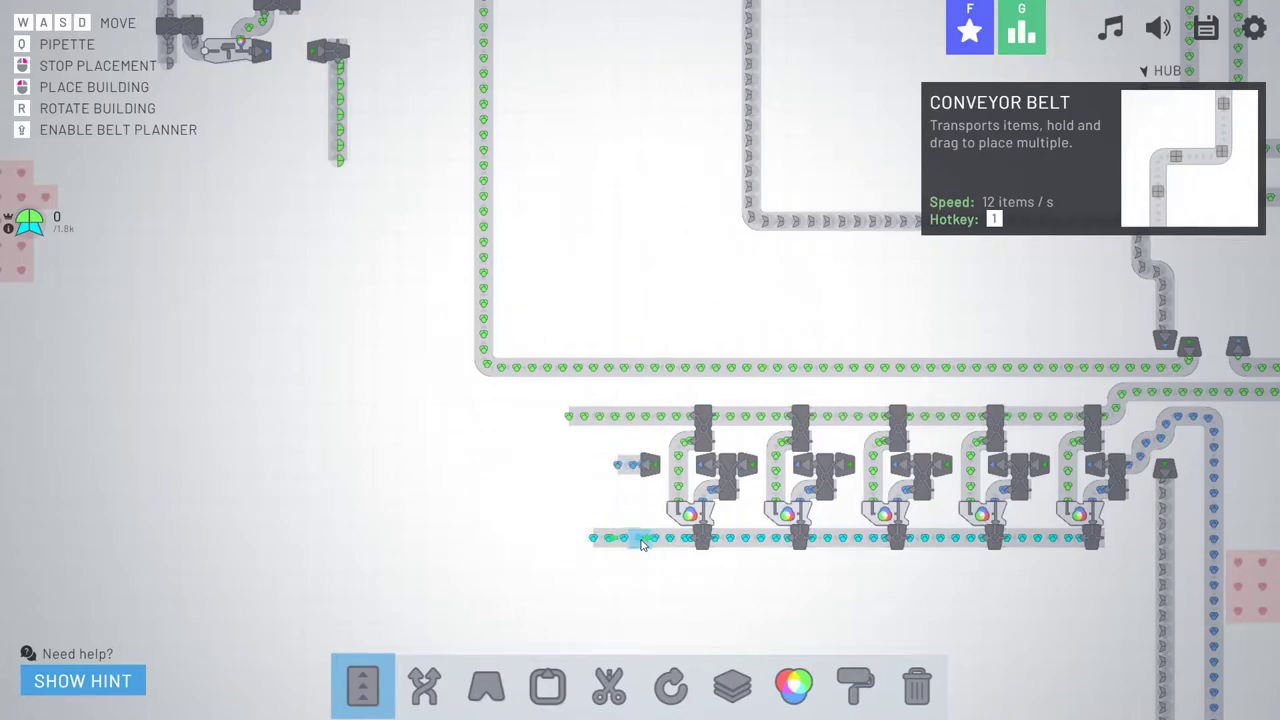
{"action": "key", "text": "s"}
{"action": "key", "text": "d"}
{"action": "key", "text": "s"}
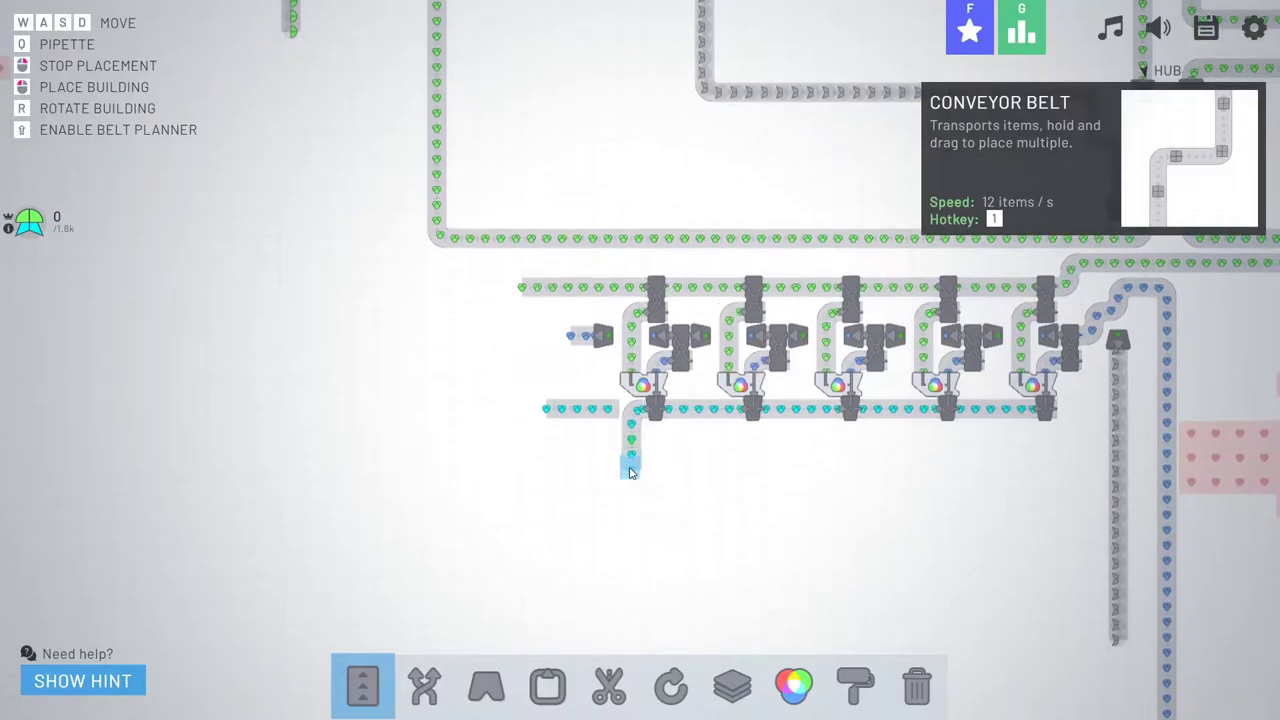
{"action": "left_click_drag", "start_coordinate": [631, 410], "coordinate": [631, 468]}
{"action": "right_click", "coordinate": [583, 416]}
{"action": "right_click", "coordinate": [602, 410]}
{"action": "right_click", "coordinate": [556, 410]}
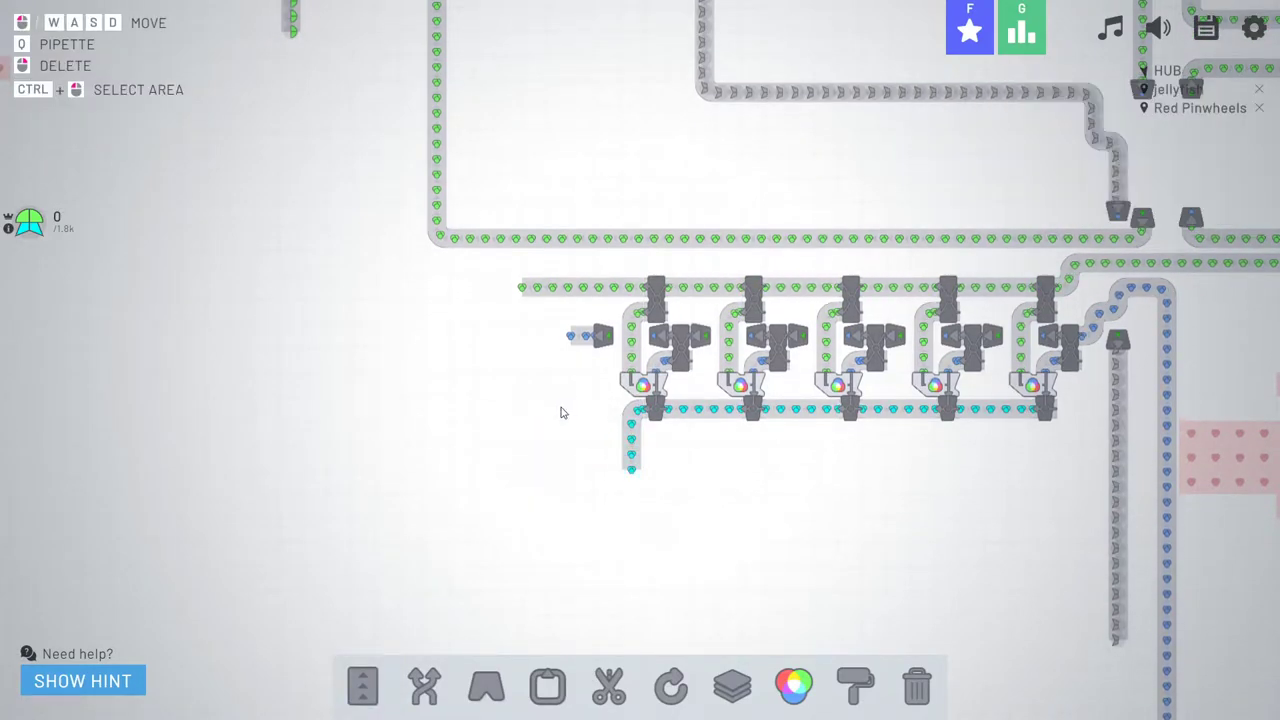
{"action": "key", "text": "w"}
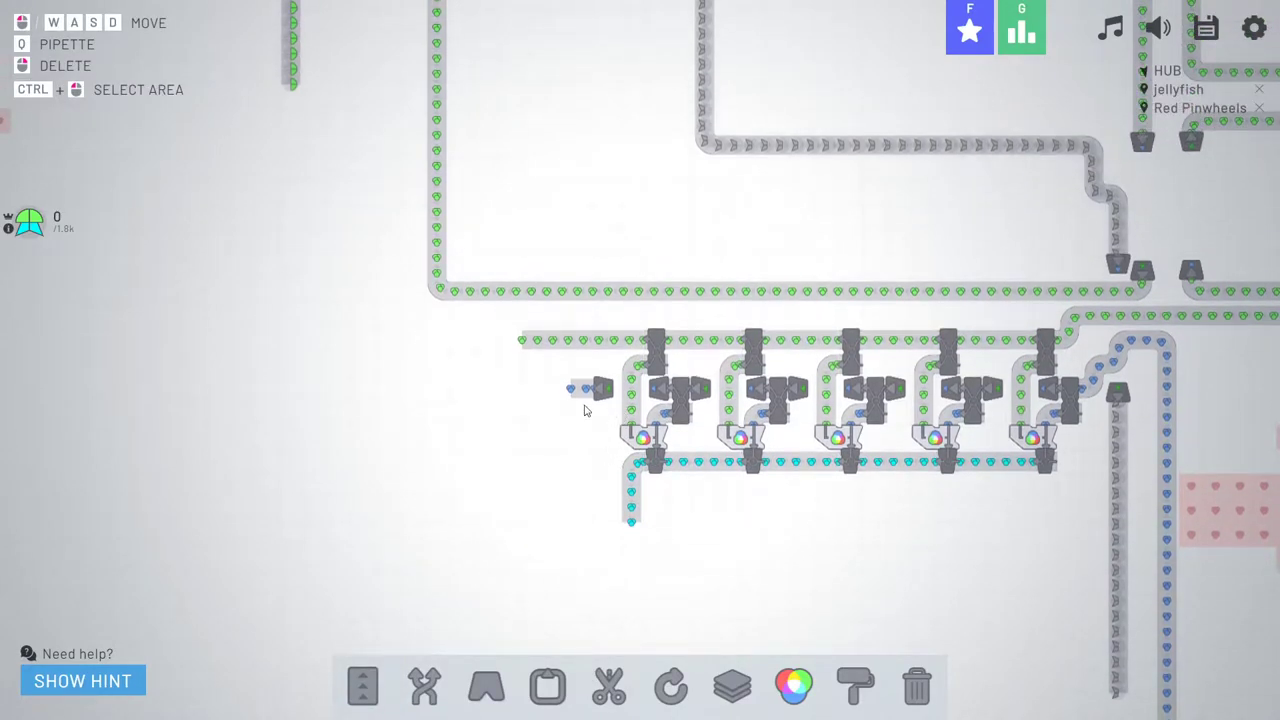
- Start belts running left and down from the mixer row's left end
{"action": "left_click", "coordinate": [351, 705]}
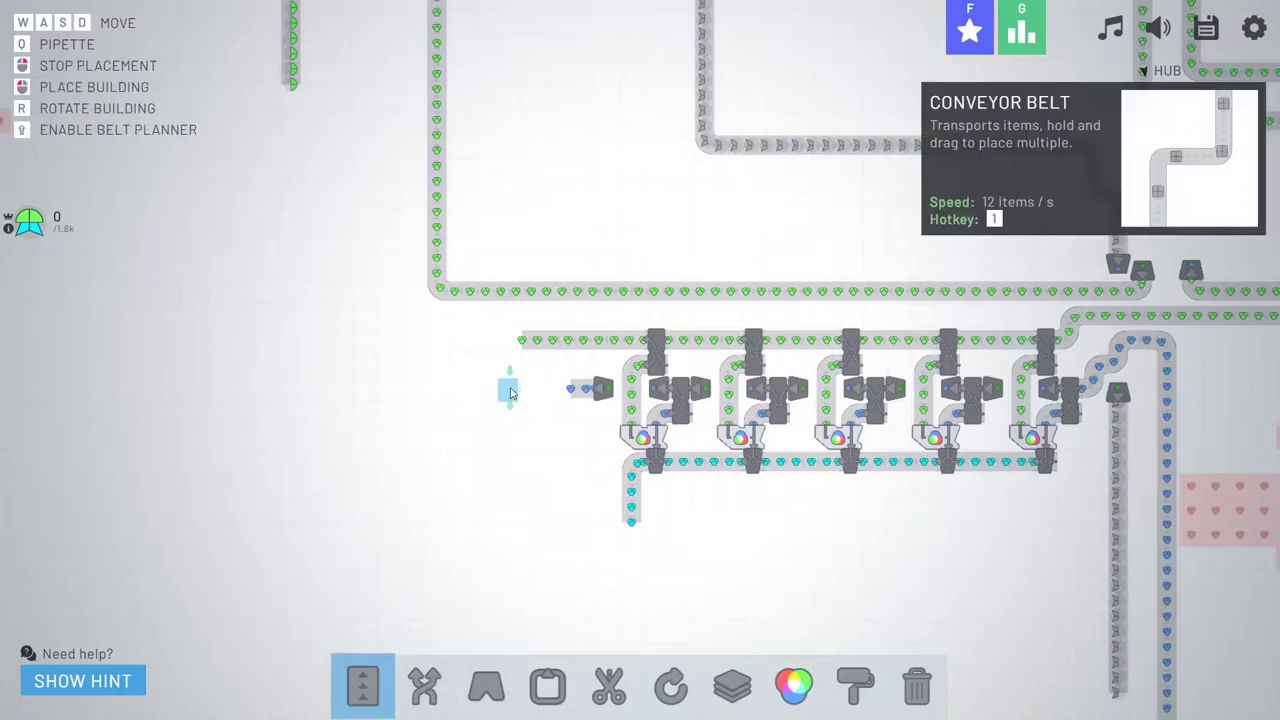
{"action": "left_click_drag", "start_coordinate": [563, 396], "coordinate": [563, 400]}
{"action": "key", "text": "s"}
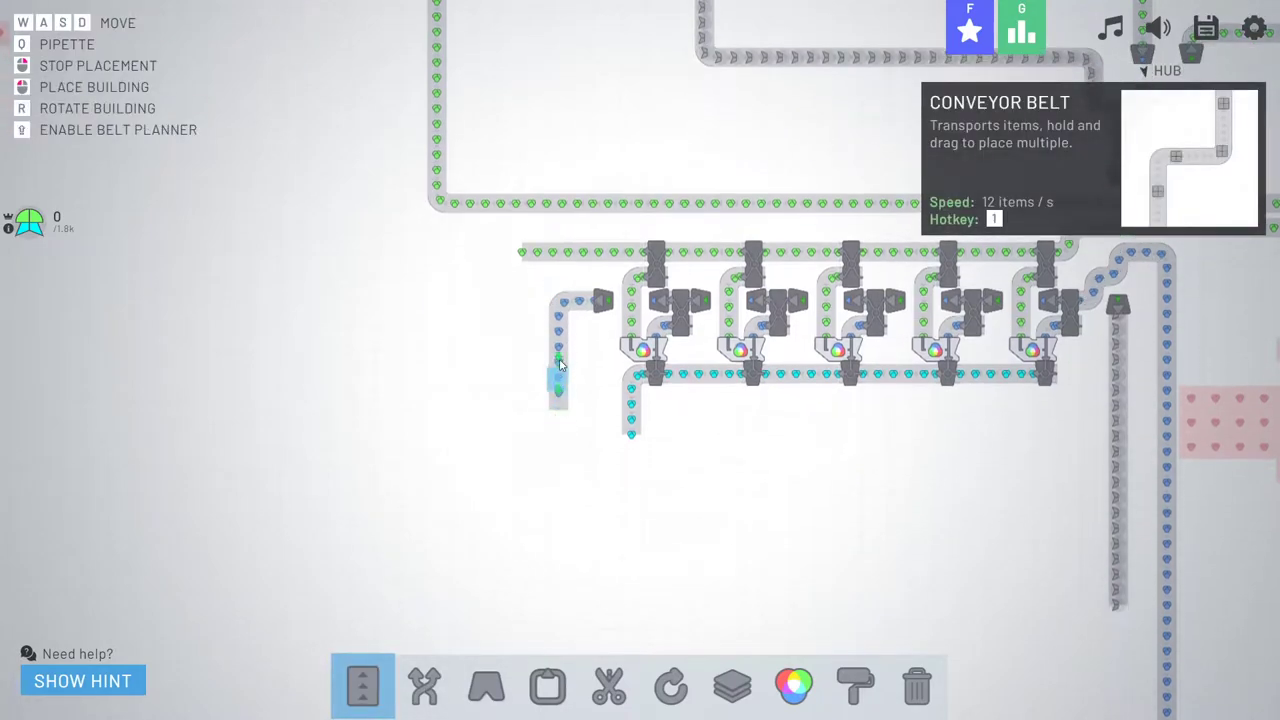
{"action": "key", "text": "w"}
{"action": "key", "text": "a"}
{"action": "left_click_drag", "start_coordinate": [560, 335], "coordinate": [558, 335]}
{"action": "key", "text": "s"}
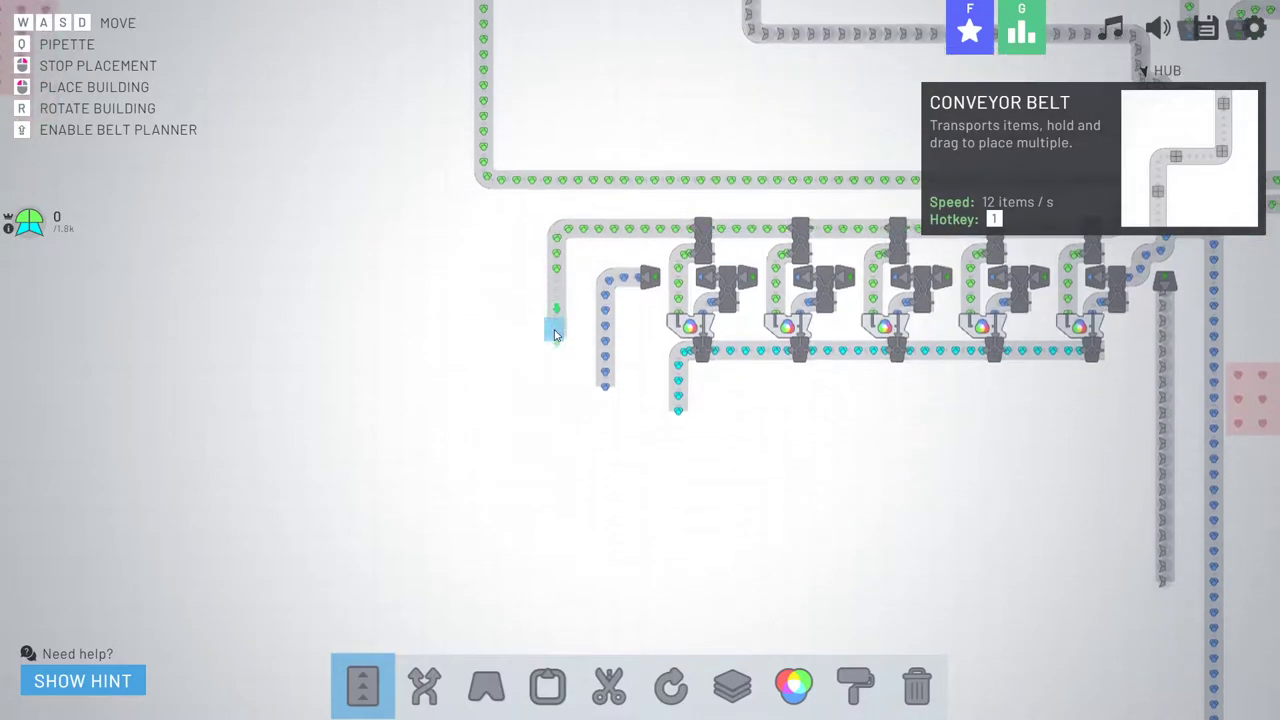
{"action": "key", "text": "d"}
{"action": "key", "text": "d"}
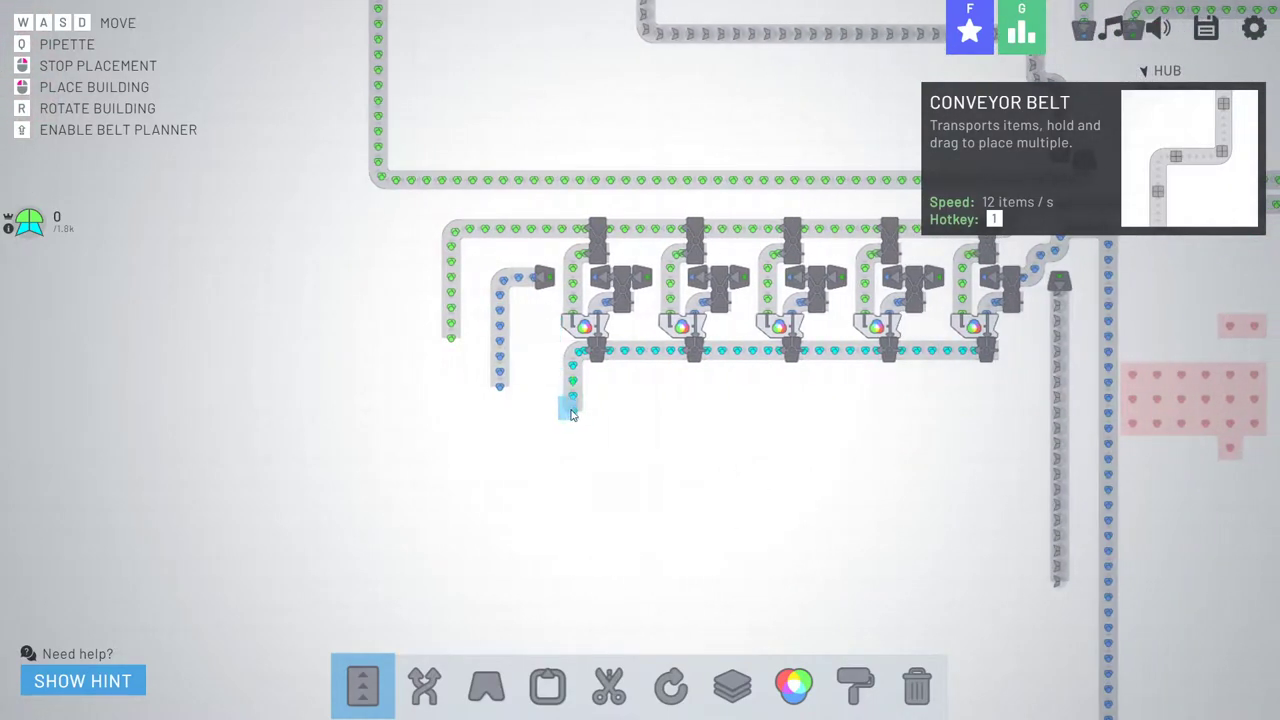
- Extend the cyan and blue belts far downward
{"action": "left_click_drag", "start_coordinate": [575, 414], "coordinate": [571, 414]}
{"action": "key", "text": "s"}
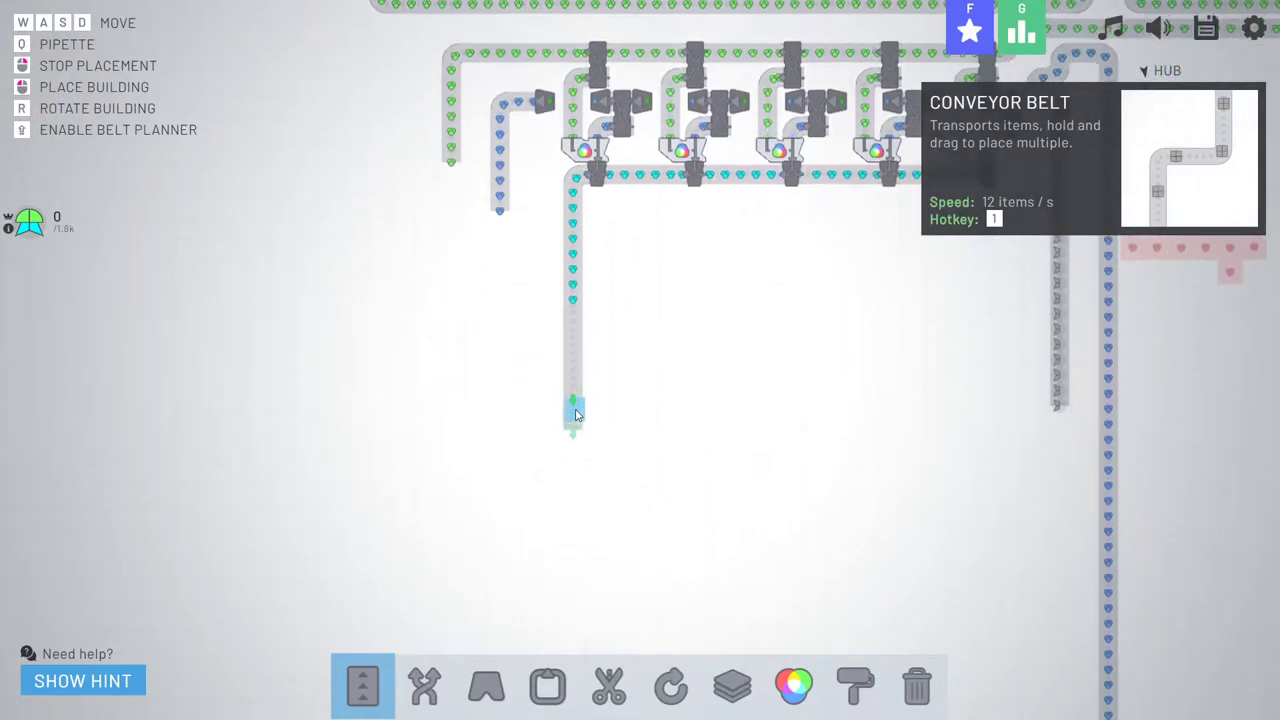
{"action": "key", "text": "w"}
{"action": "key", "text": "a"}
{"action": "left_click_drag", "start_coordinate": [610, 309], "coordinate": [604, 302]}
{"action": "key", "text": "s"}
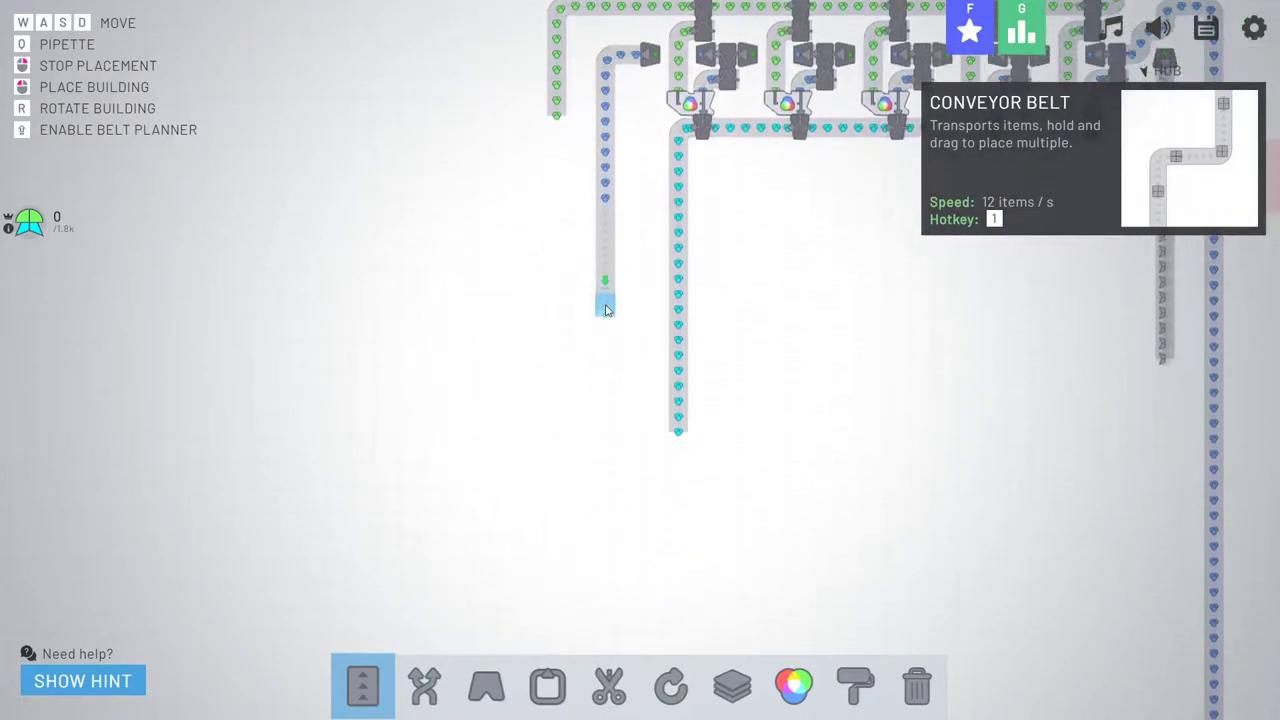
{"action": "key", "text": "w"}
{"action": "key", "text": "a"}
- Extend the green belt downward alongside them
{"action": "key", "text": "w"}
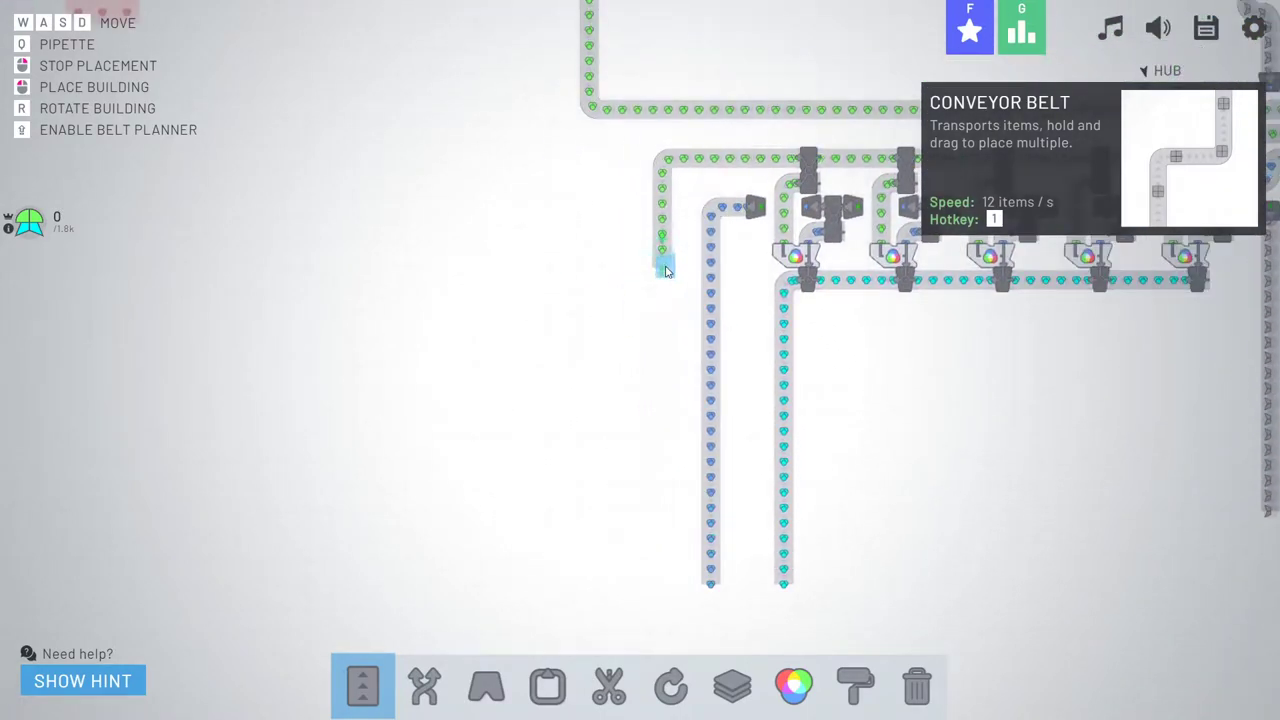
{"action": "key", "text": "s"}
{"action": "left_click_drag", "start_coordinate": [666, 268], "coordinate": [459, 665]}
{"action": "key", "text": "w"}
{"action": "key", "text": "d"}
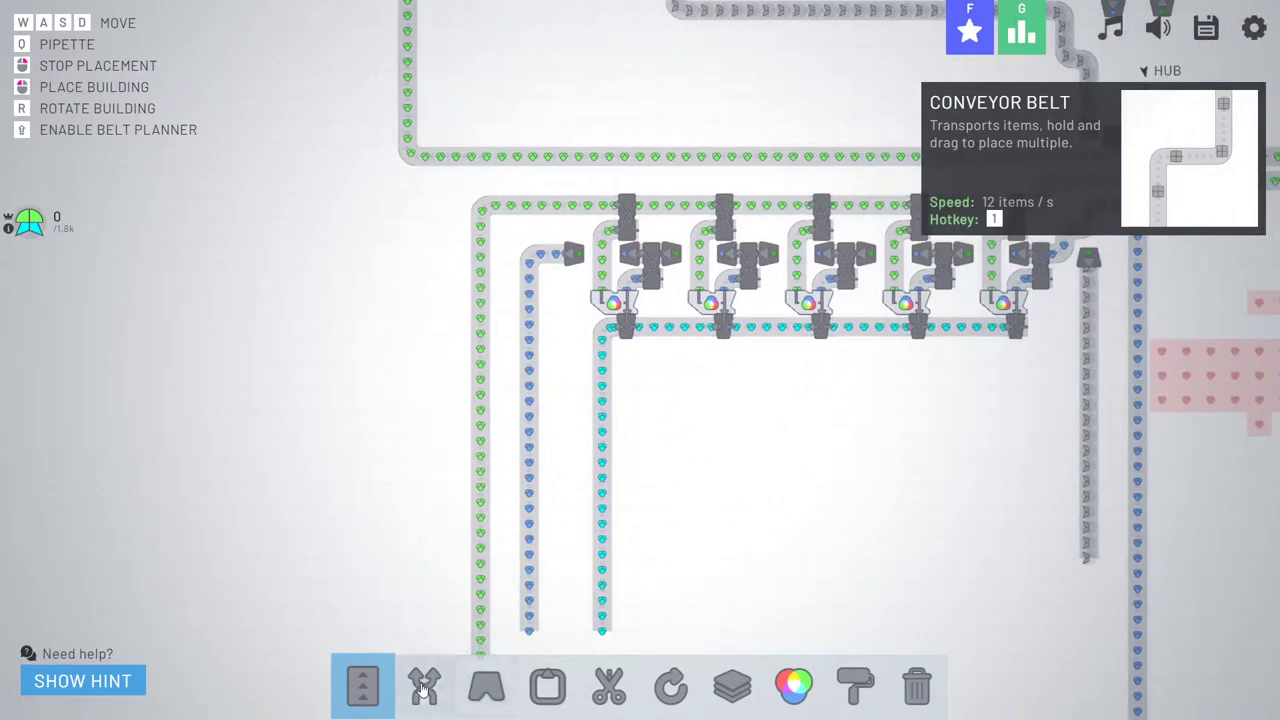
{"action": "key", "text": "w"}
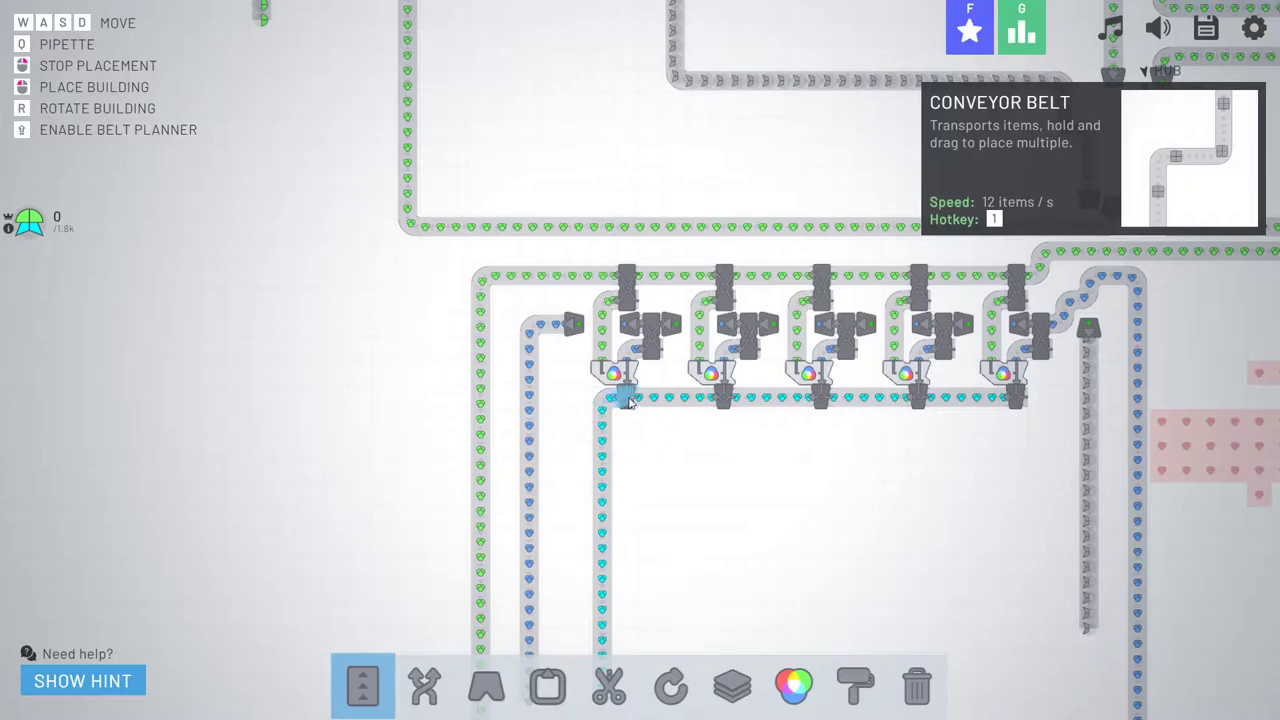
- Place a compact merger on the cyan belt and a rotated color mixer beside it
{"action": "key", "text": "2"}
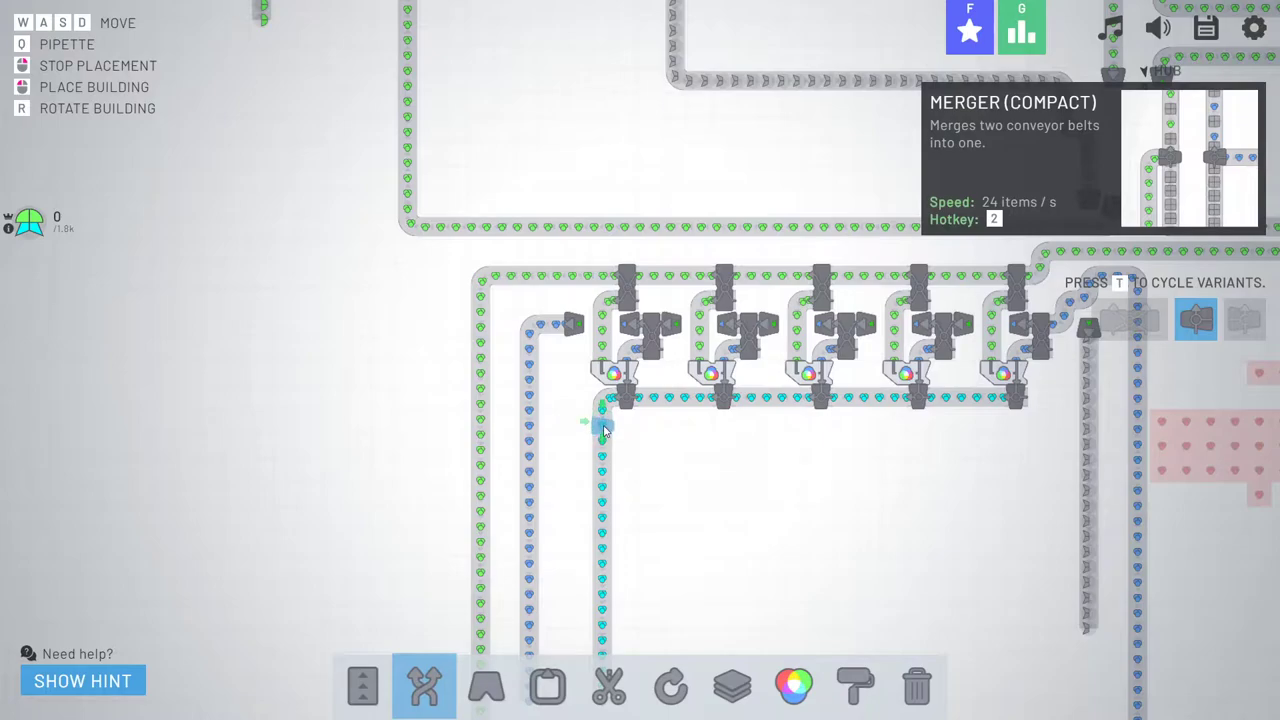
{"action": "left_click", "coordinate": [603, 426]}
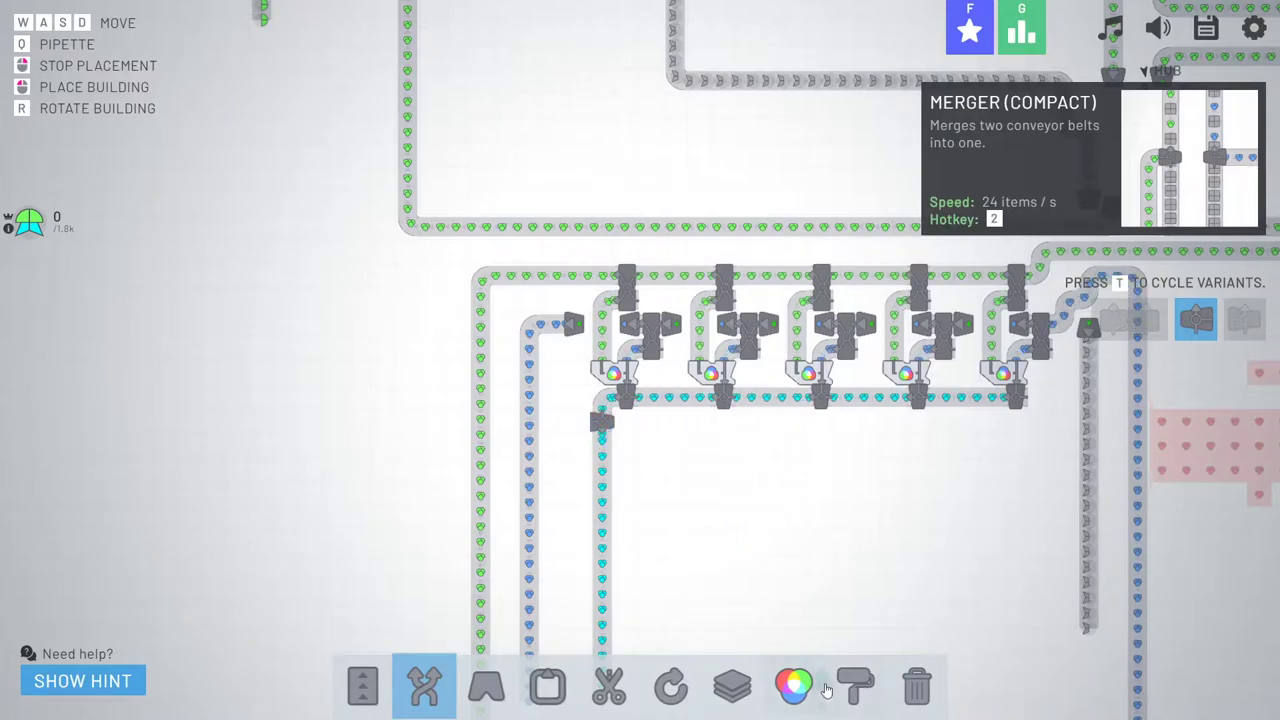
{"action": "key", "text": "8"}
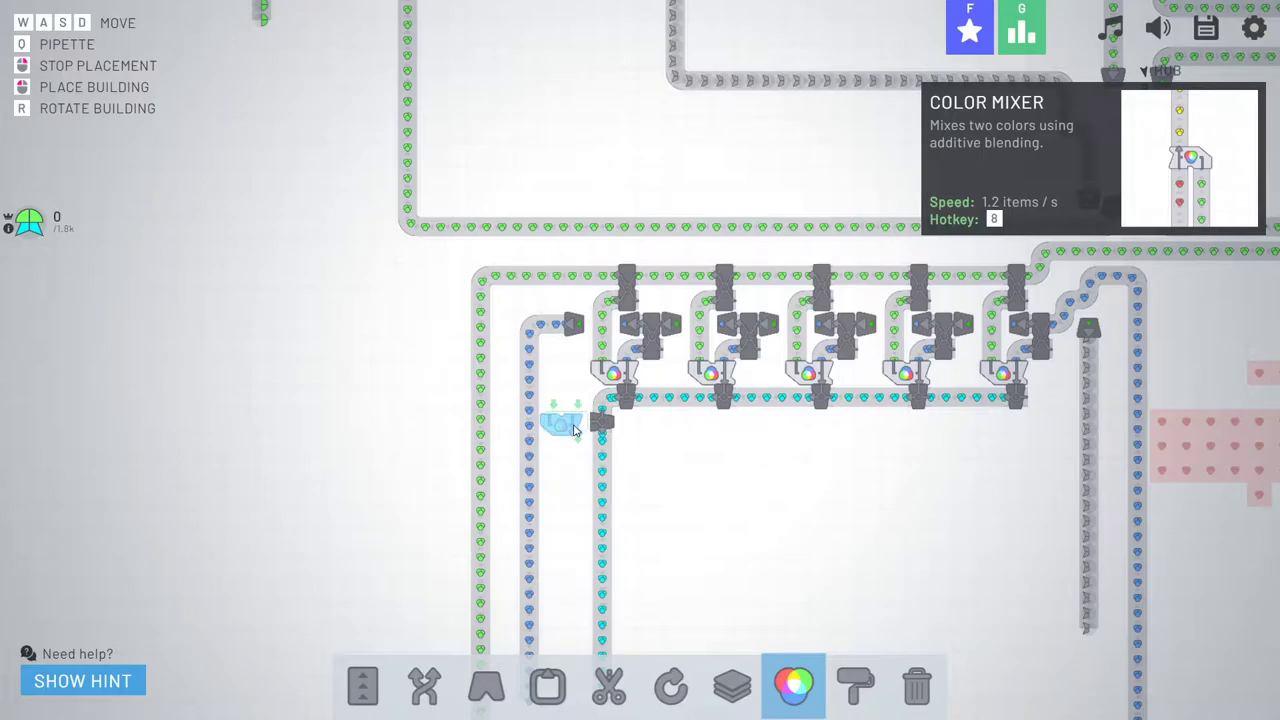
{"action": "left_click", "coordinate": [832, 662]}
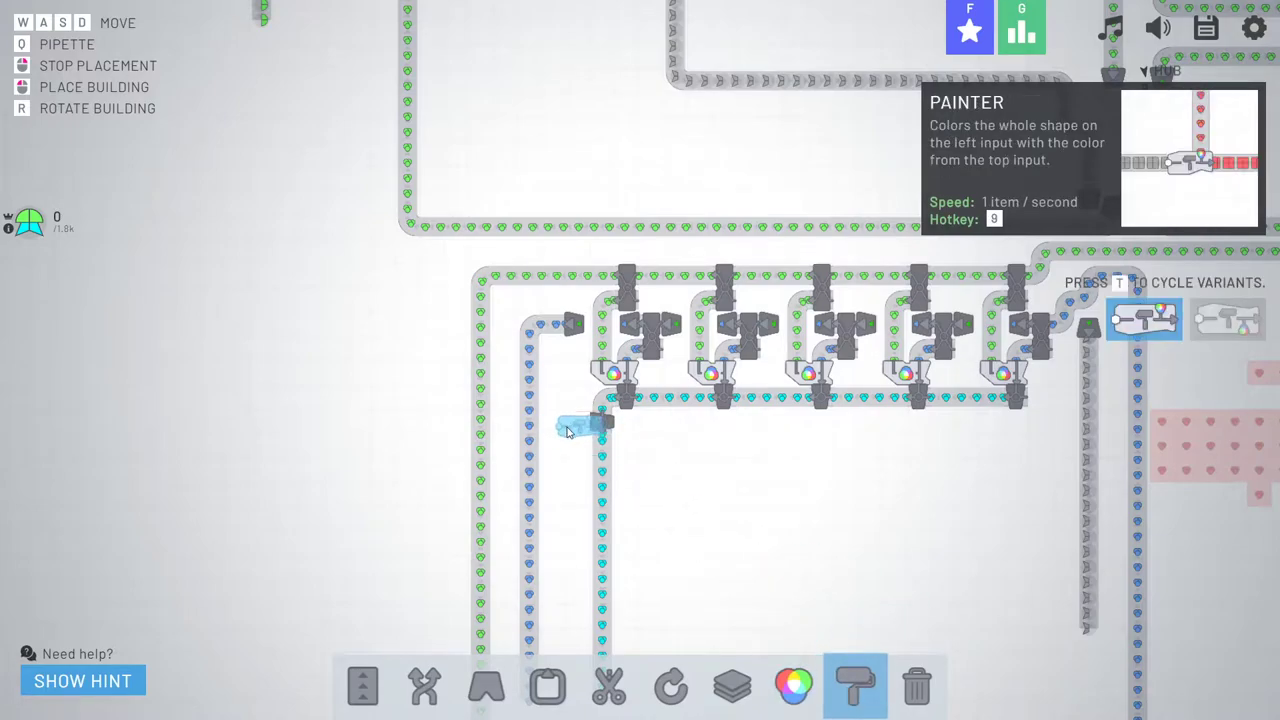
{"action": "right_click", "coordinate": [566, 432]}
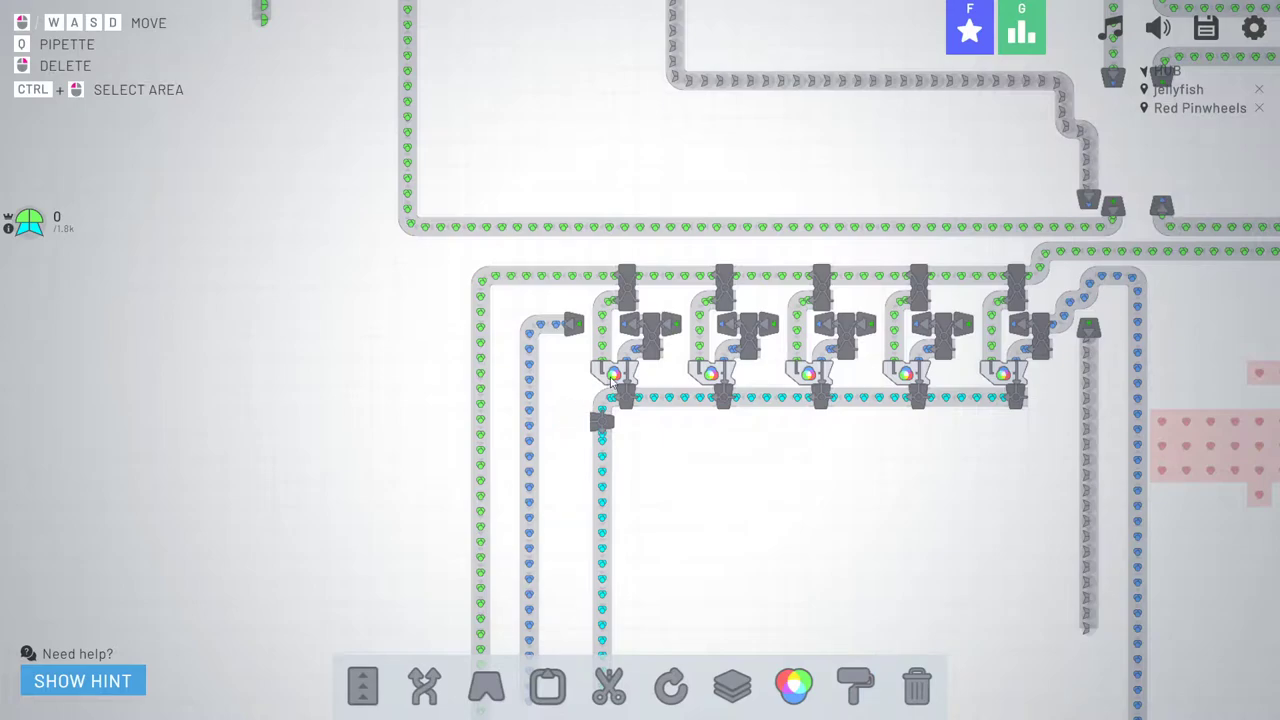
{"action": "key", "text": "8"}
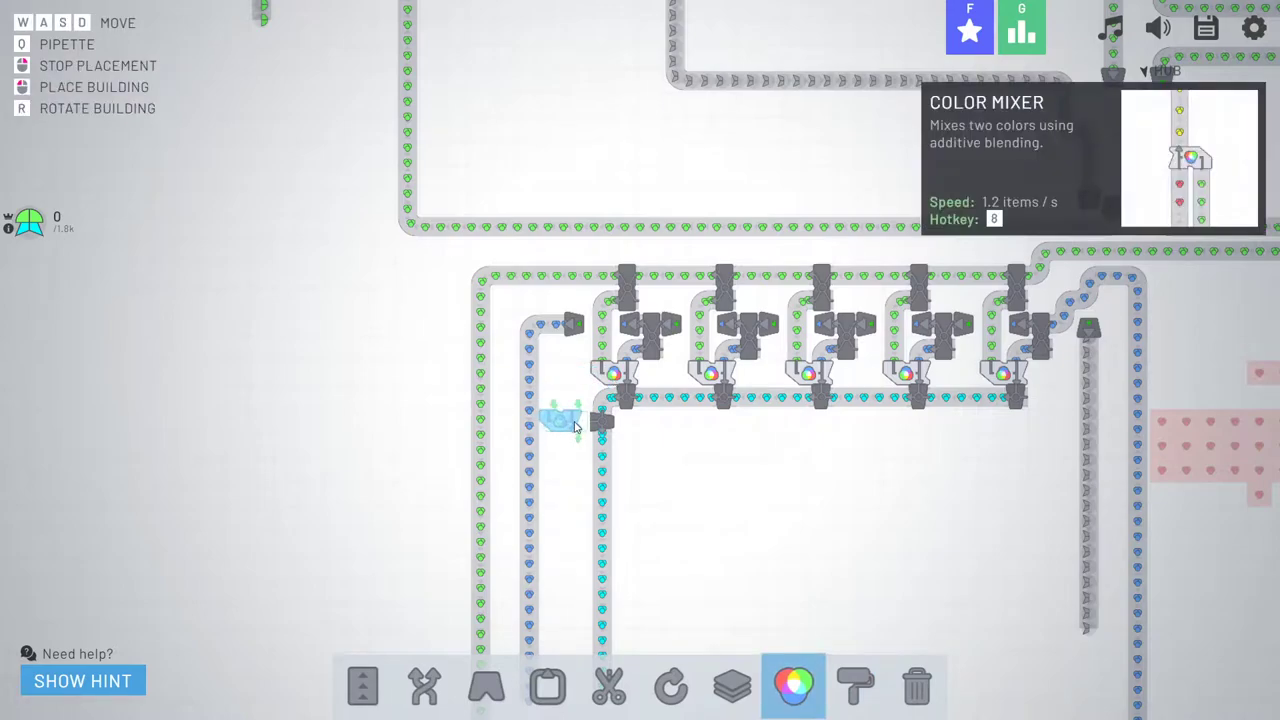
{"action": "key", "text": "r"}
{"action": "key", "text": "r"}
{"action": "key", "text": "r"}
{"action": "left_click", "coordinate": [576, 428]}
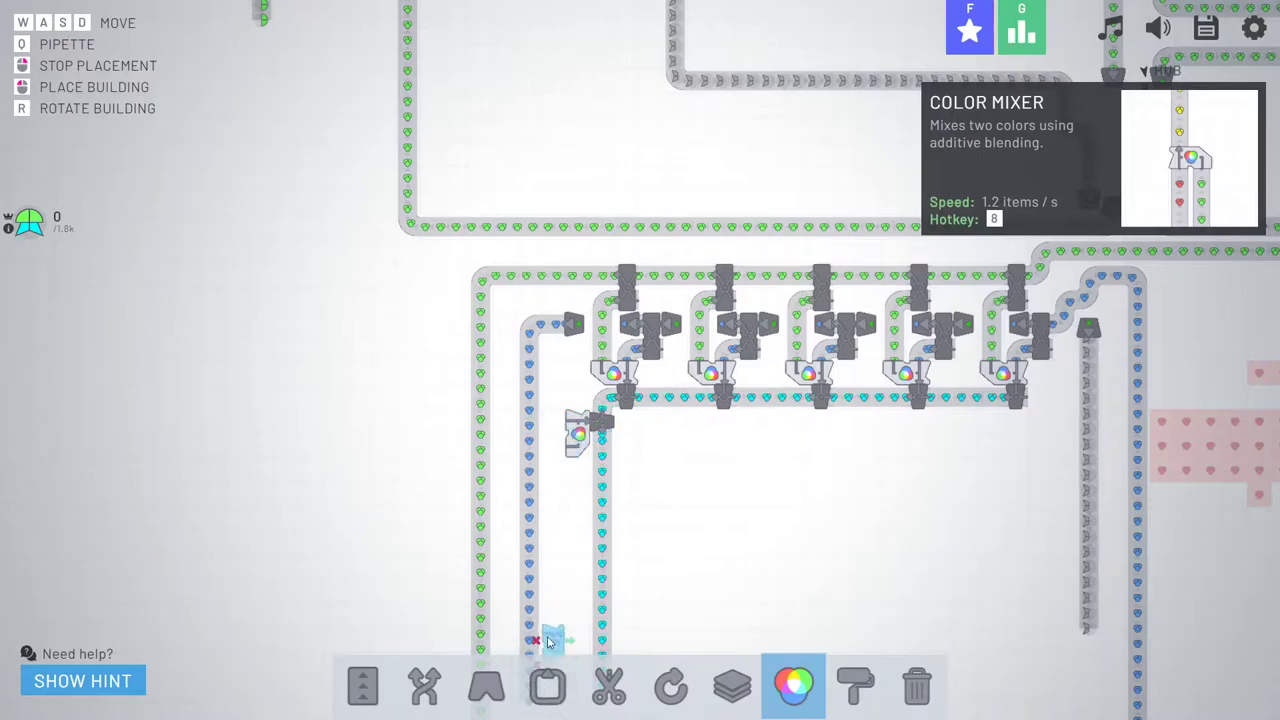
- Place balancers on the blue and green belts
{"action": "key", "text": "w"}
{"action": "key", "text": "a"}
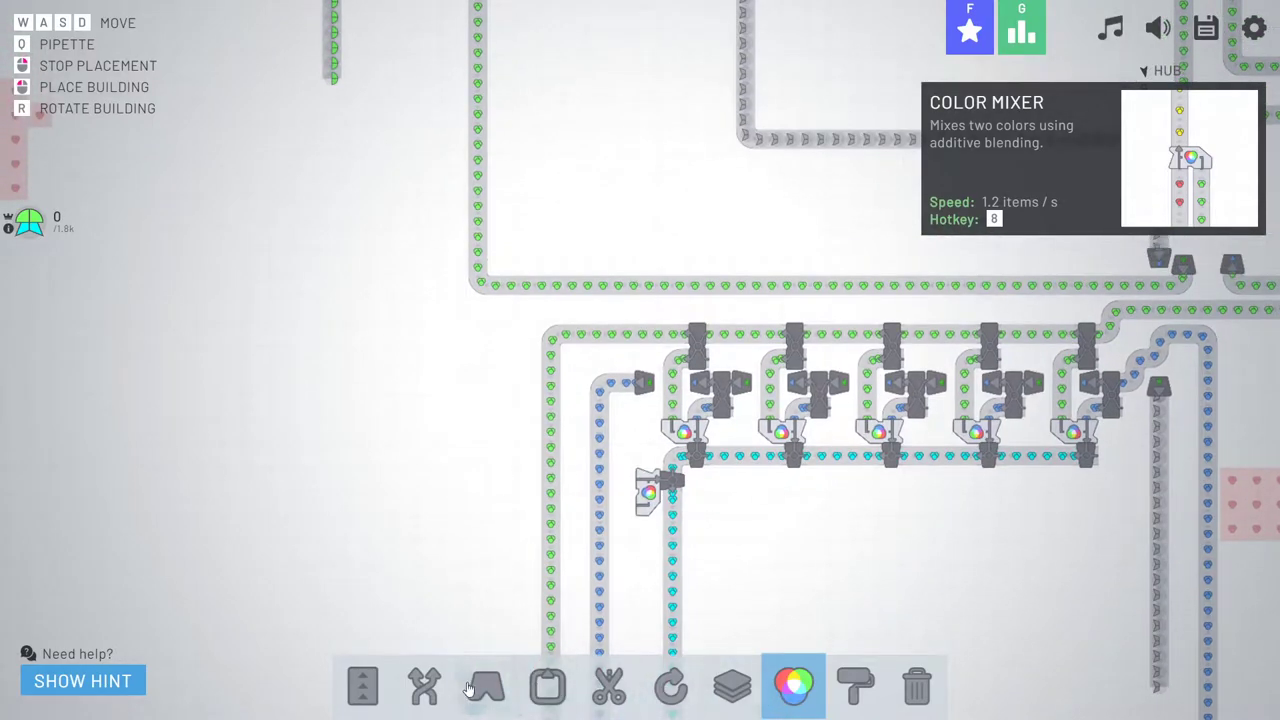
{"action": "key", "text": "2"}
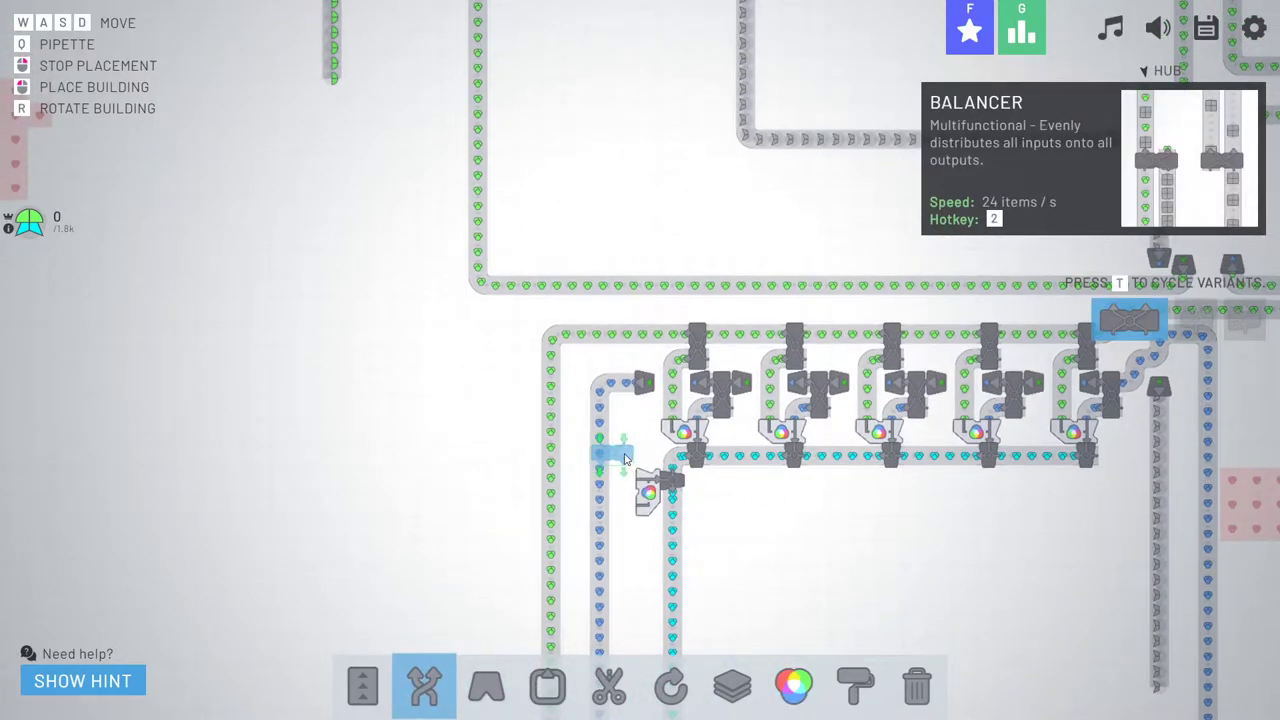
{"action": "left_click", "coordinate": [625, 458]}
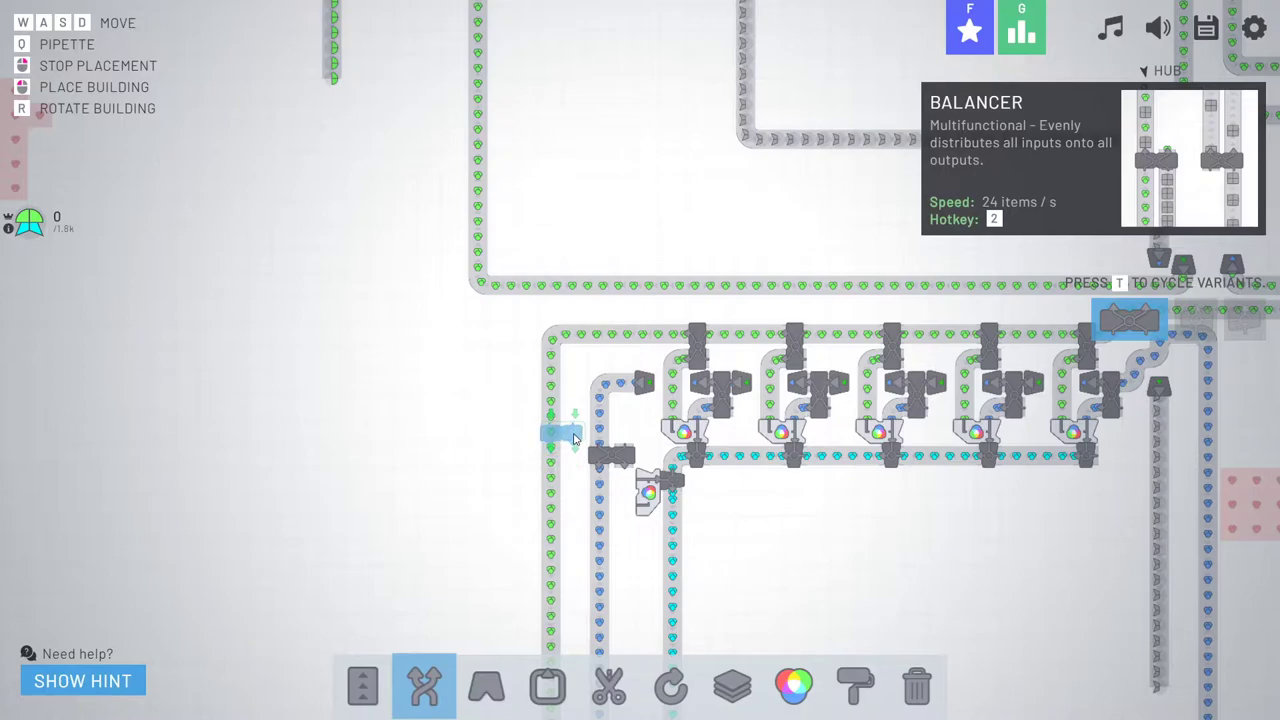
{"action": "left_click", "coordinate": [575, 484]}
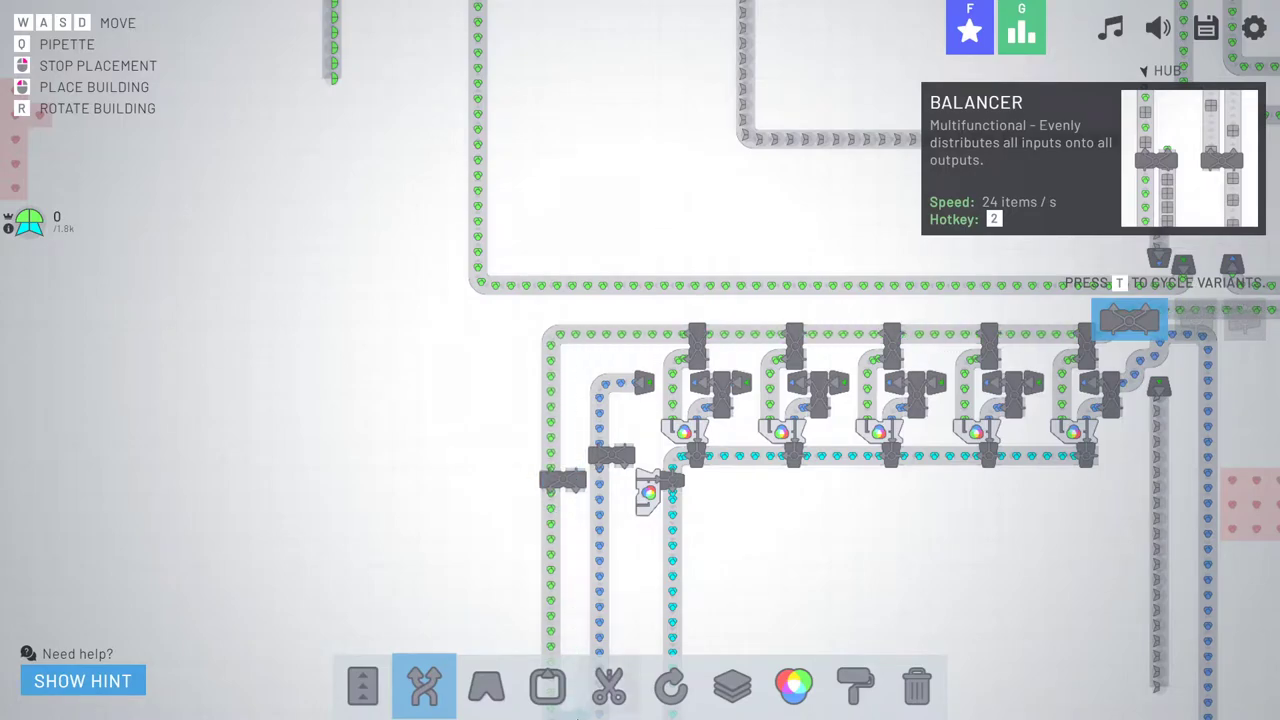
{"action": "key", "text": "w"}
{"action": "key", "text": "d"}
- Place a tunnel entrance on the blue line
{"action": "key", "text": "3"}
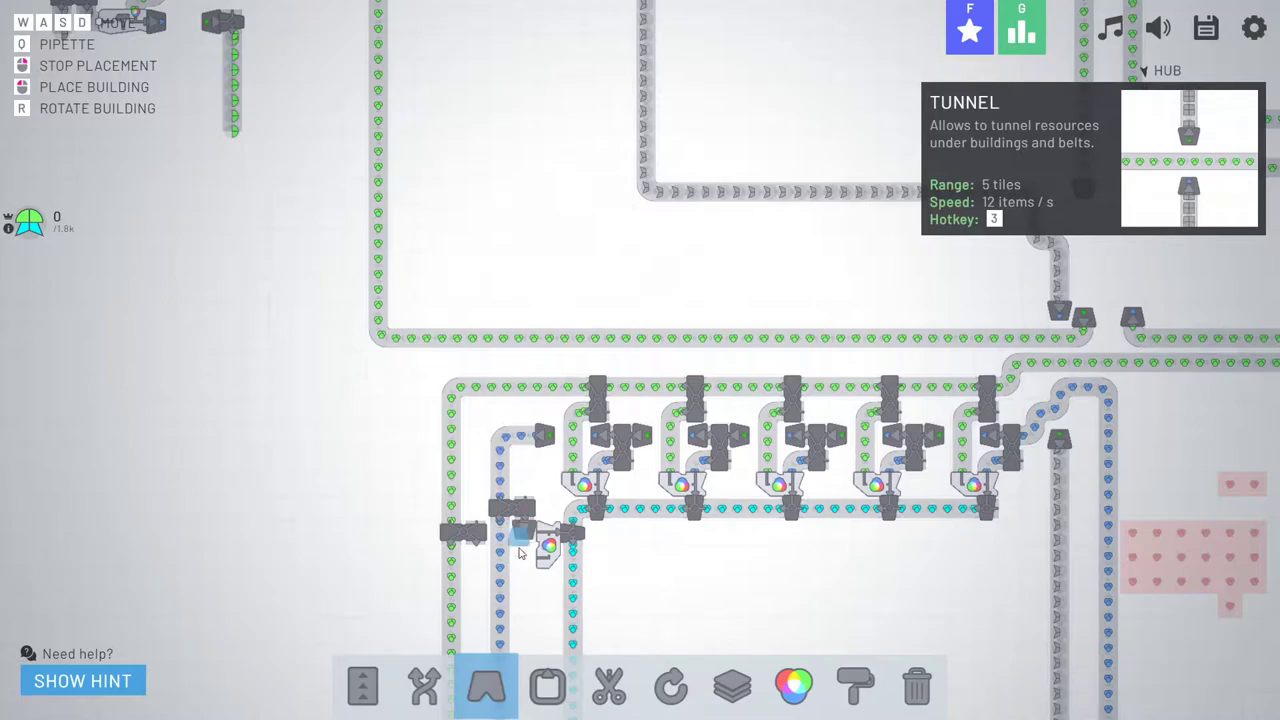
{"action": "left_click", "coordinate": [519, 557]}
{"action": "right_click", "coordinate": [525, 533]}
{"action": "left_click", "coordinate": [486, 686]}
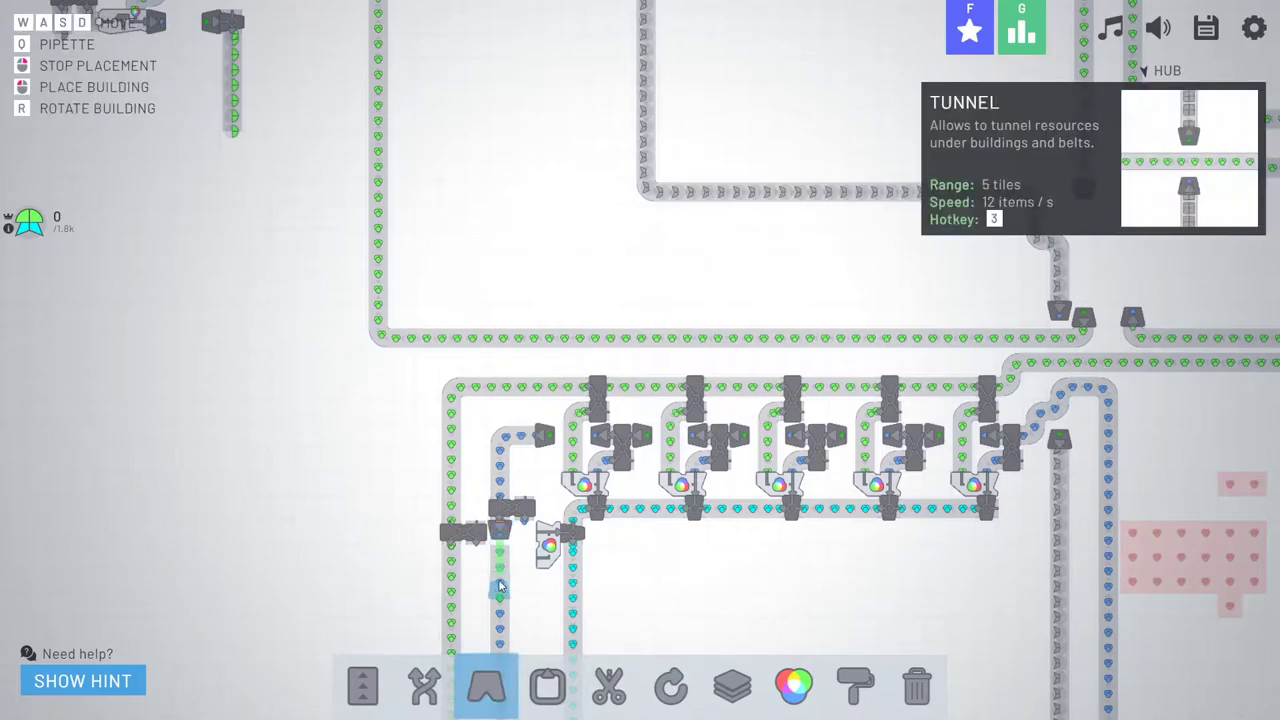
{"action": "left_click", "coordinate": [500, 585]}
{"action": "key", "text": "w"}
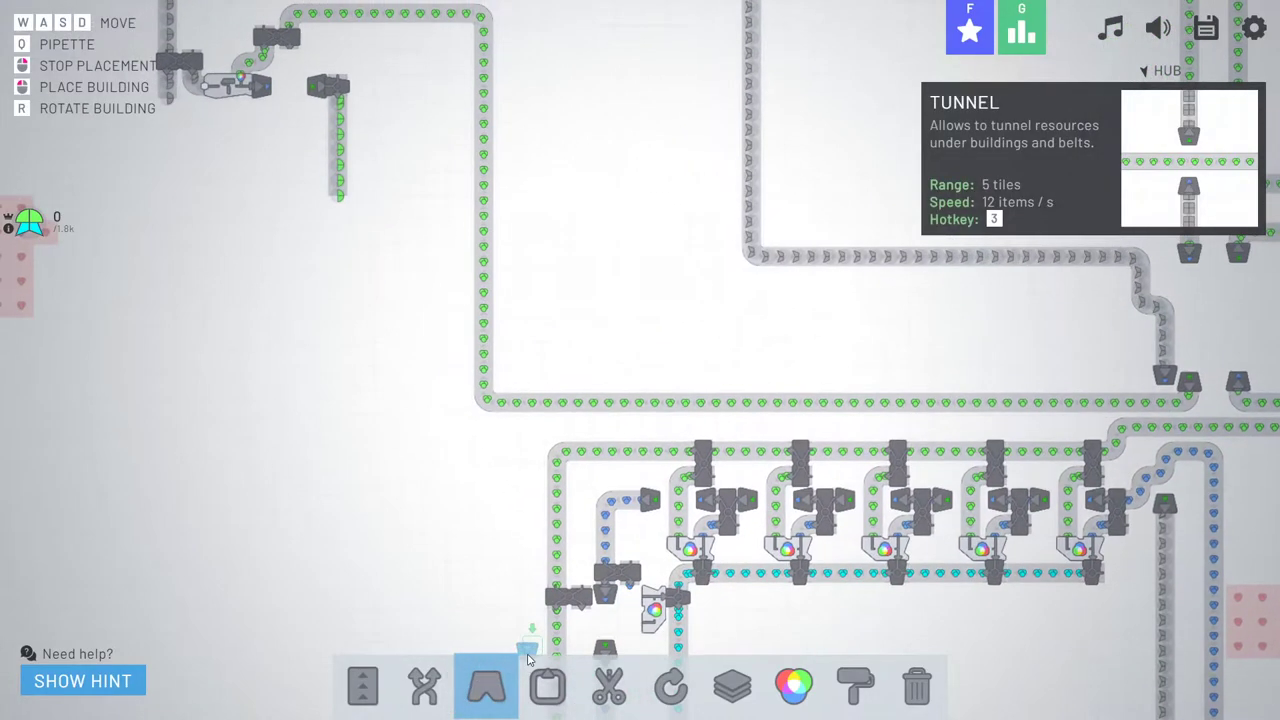
{"action": "key", "text": "s"}
- Lay a belt into the new mixer and upgrade Mixing & Painting to Tier III
{"action": "left_click", "coordinate": [362, 686]}
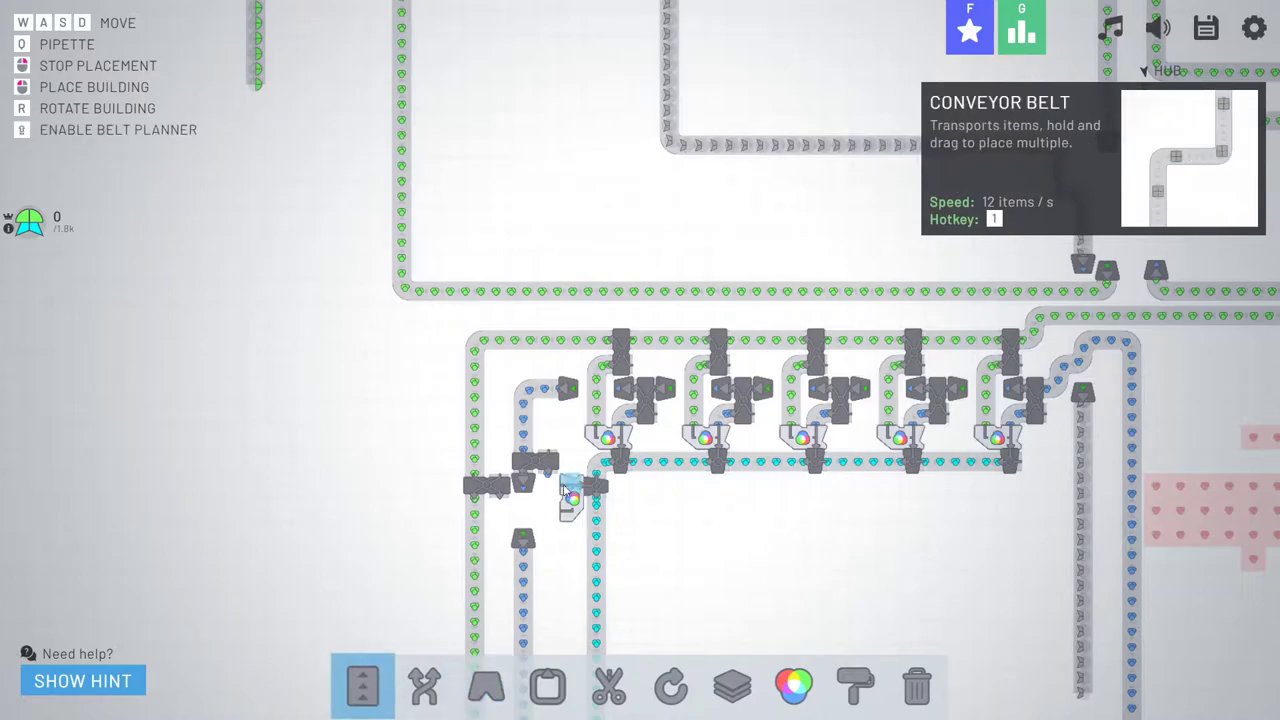
{"action": "left_click_drag", "start_coordinate": [497, 500], "coordinate": [543, 513]}
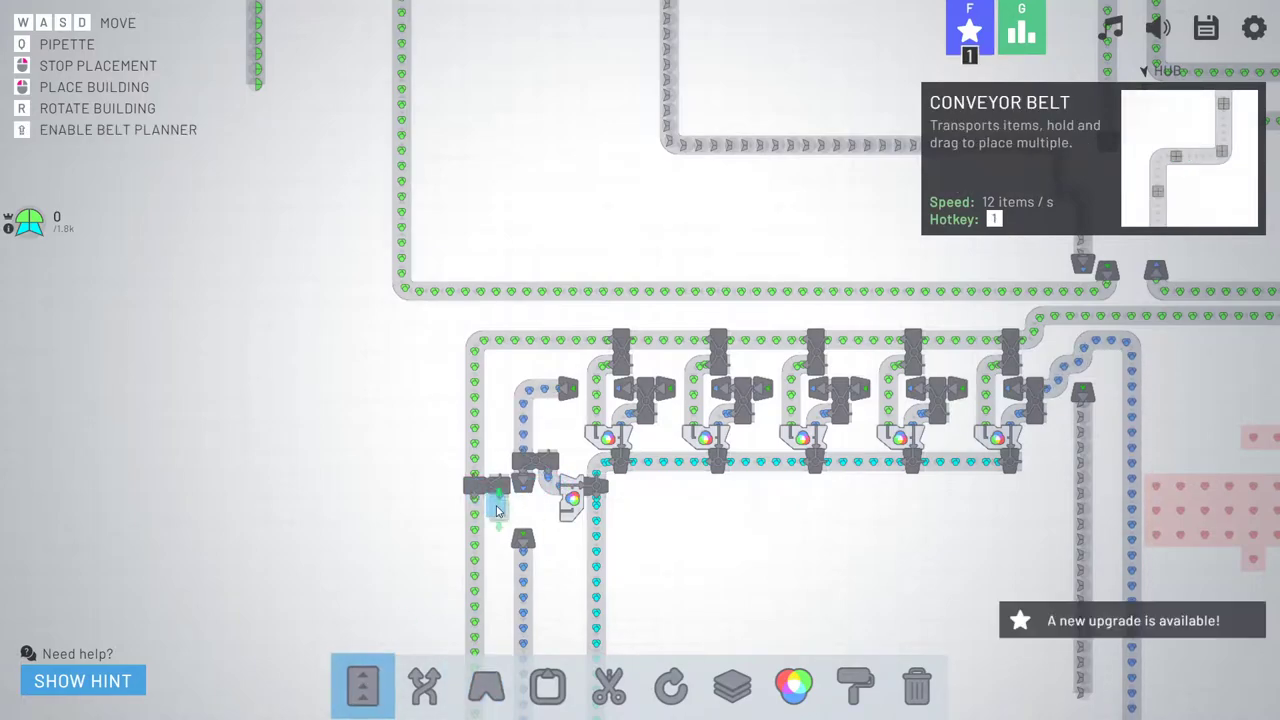
{"action": "key", "text": "s"}
{"action": "key", "text": "d"}
{"action": "right_click", "coordinate": [686, 522]}
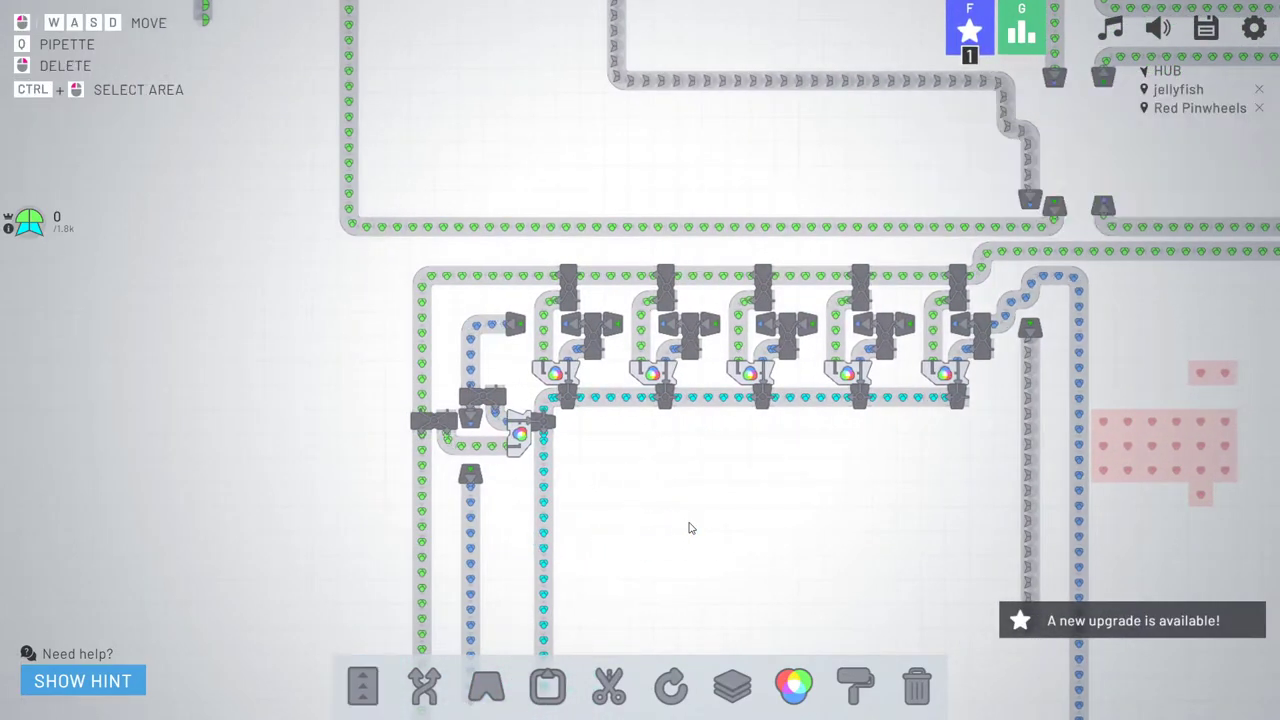
{"action": "left_click", "coordinate": [982, 34]}
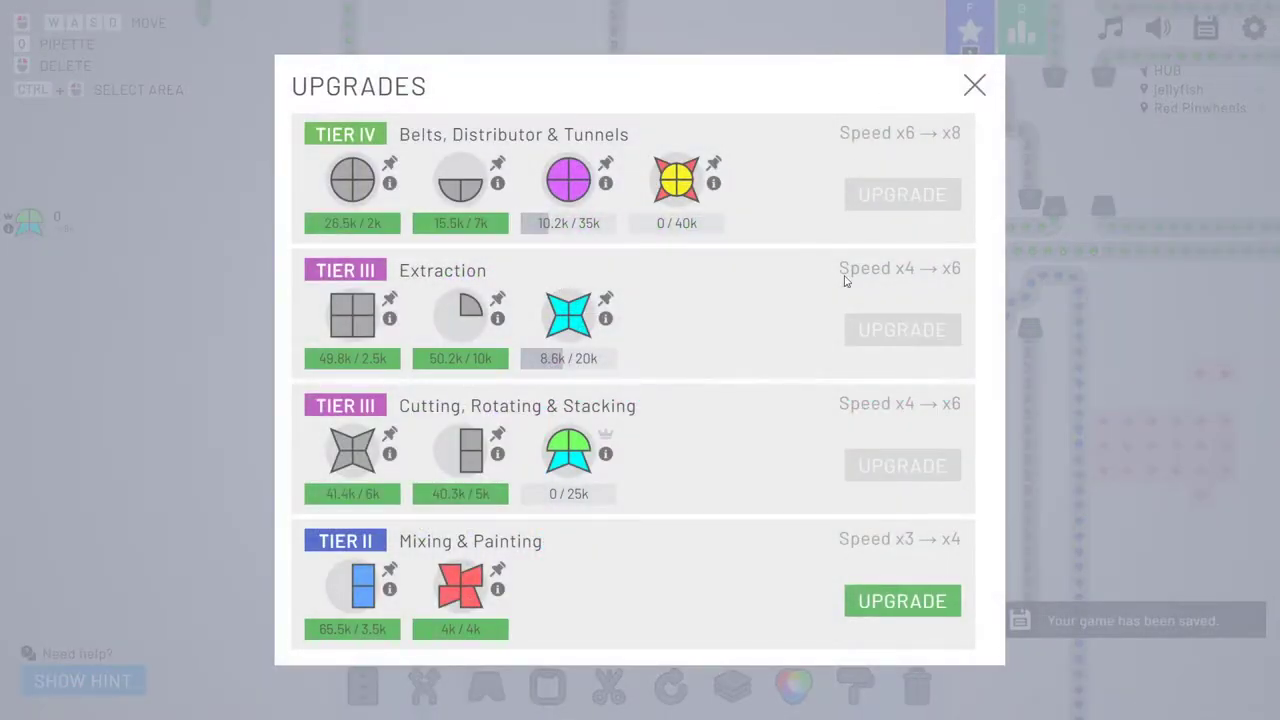
{"action": "left_click", "coordinate": [901, 601]}
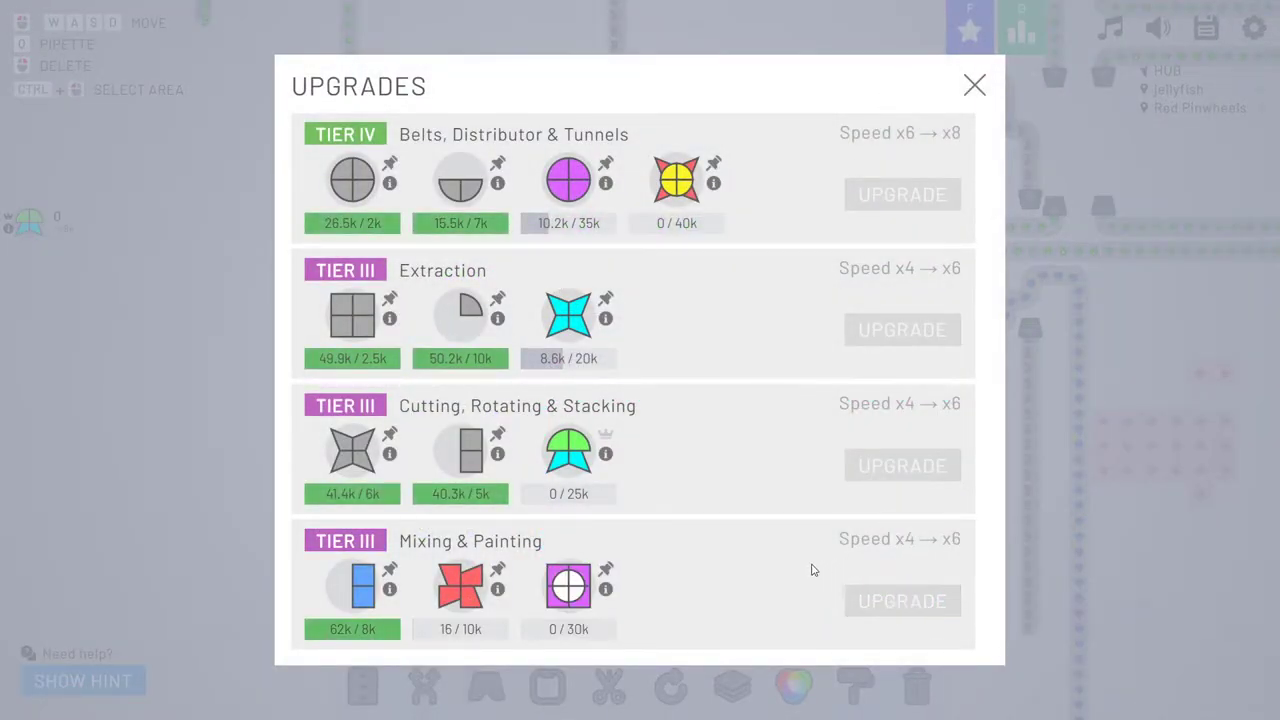
- Close the upgrades overview and settle on the Color Mixer tool
{"action": "left_click", "coordinate": [976, 87]}
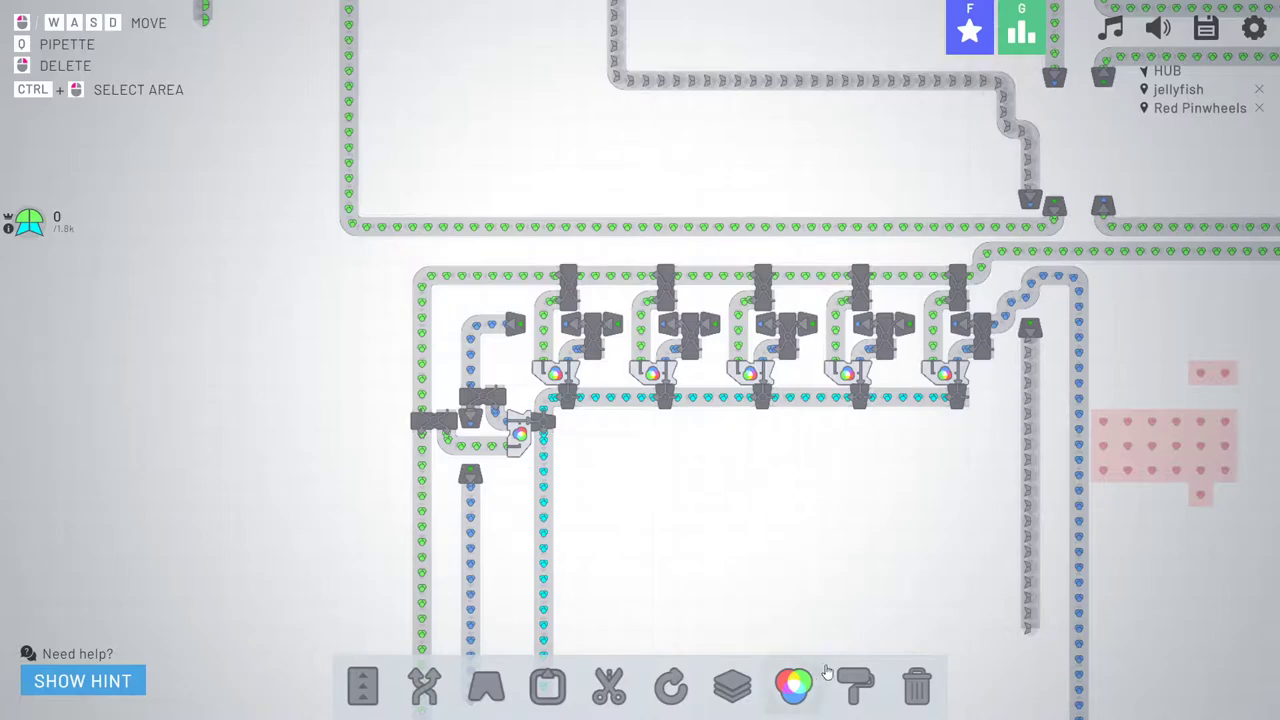
{"action": "left_click", "coordinate": [860, 682]}
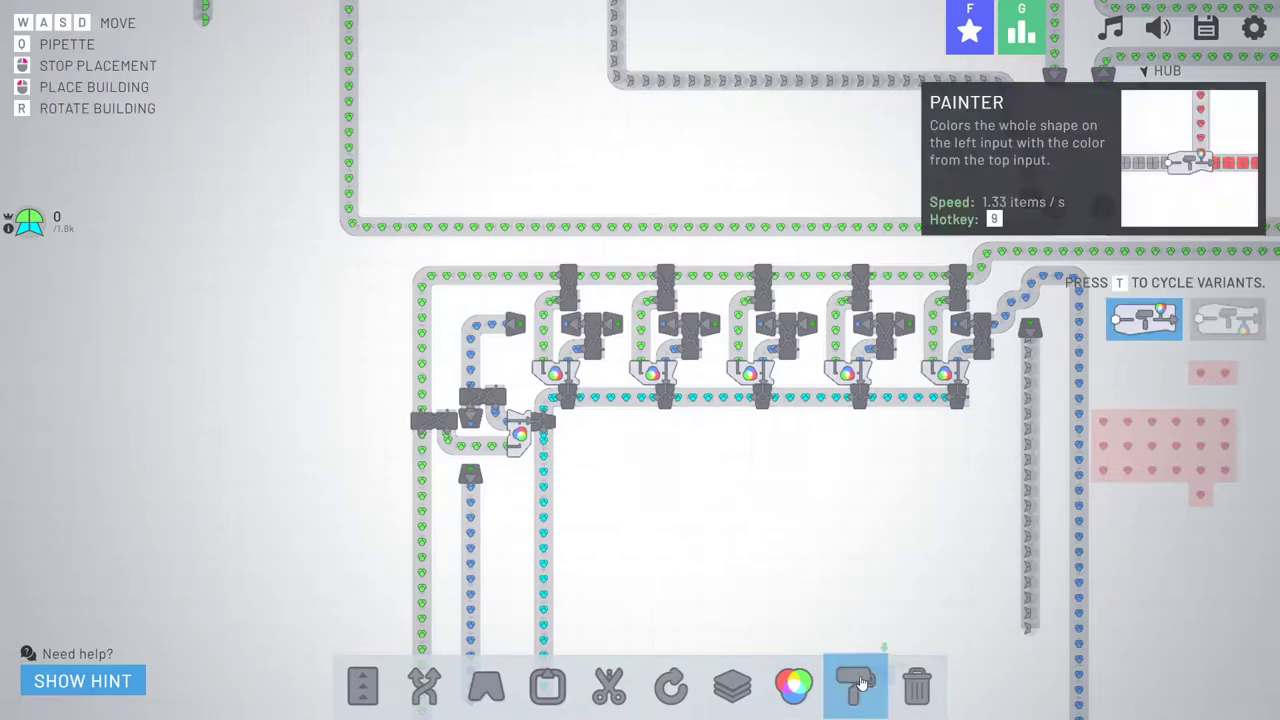
{"action": "left_click", "coordinate": [805, 690]}
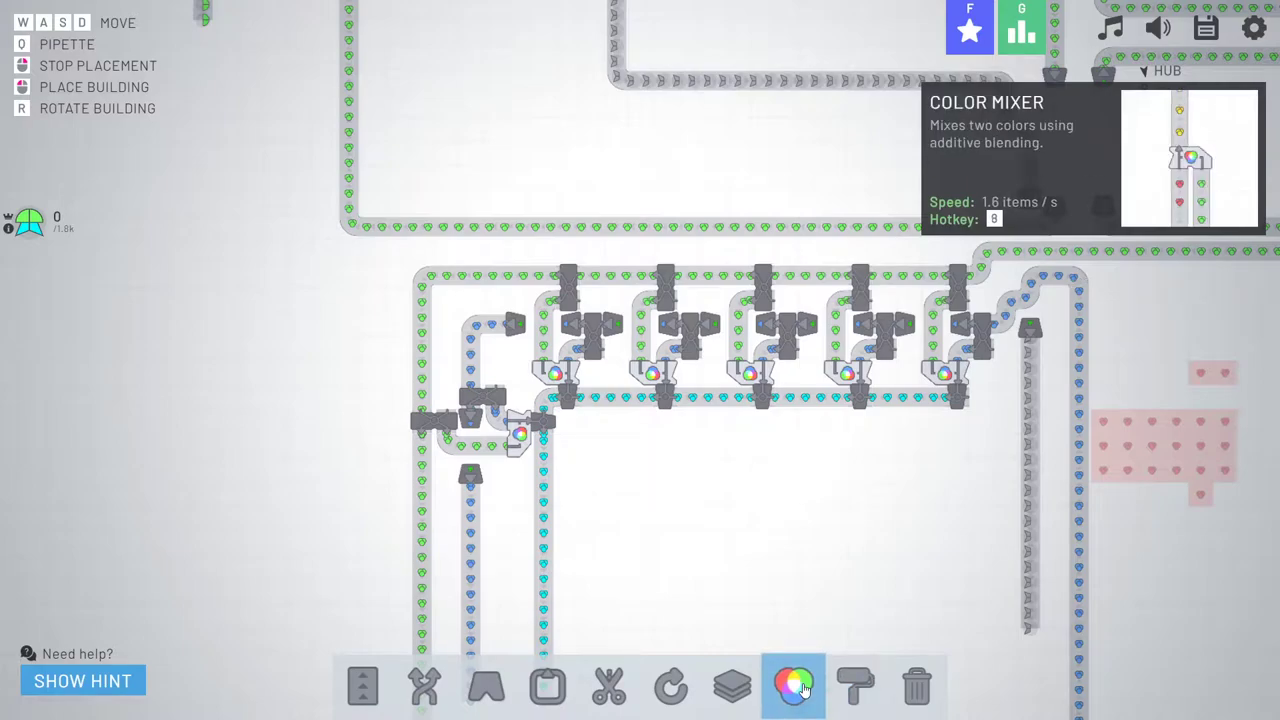
{"action": "left_click", "coordinate": [857, 692]}
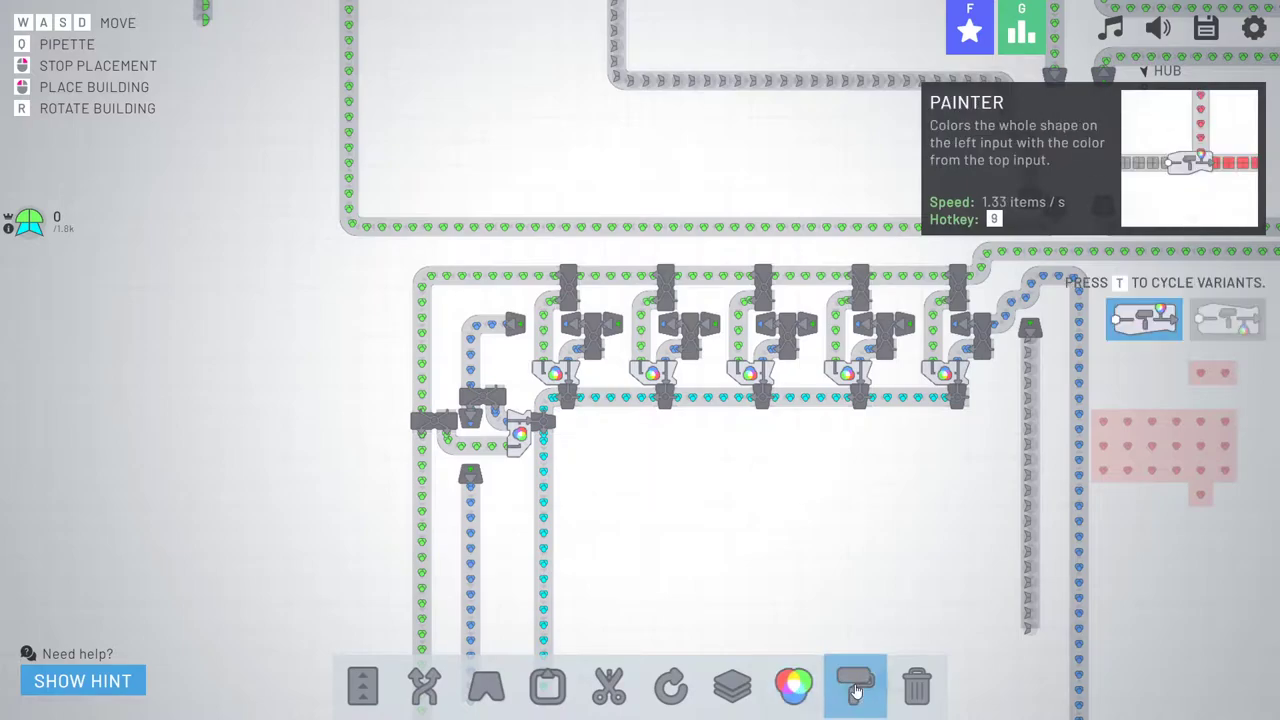
{"action": "left_click", "coordinate": [785, 706]}
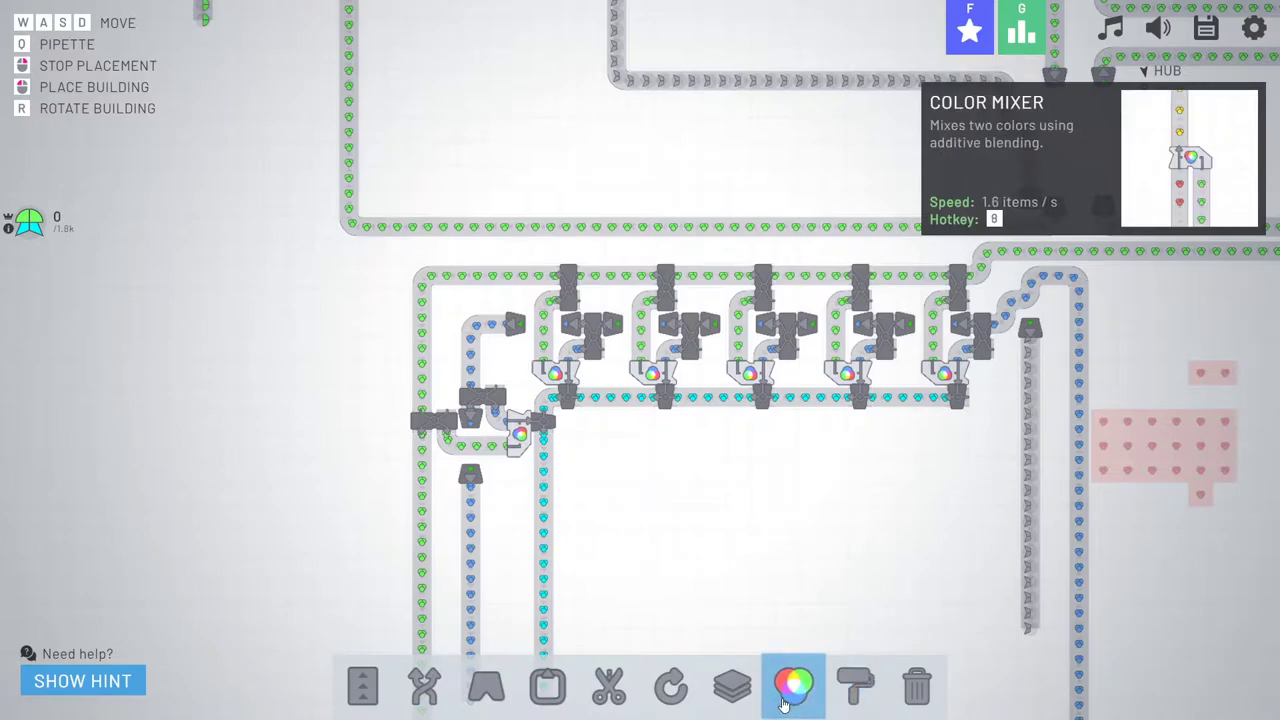
{"action": "left_click", "coordinate": [368, 695]}
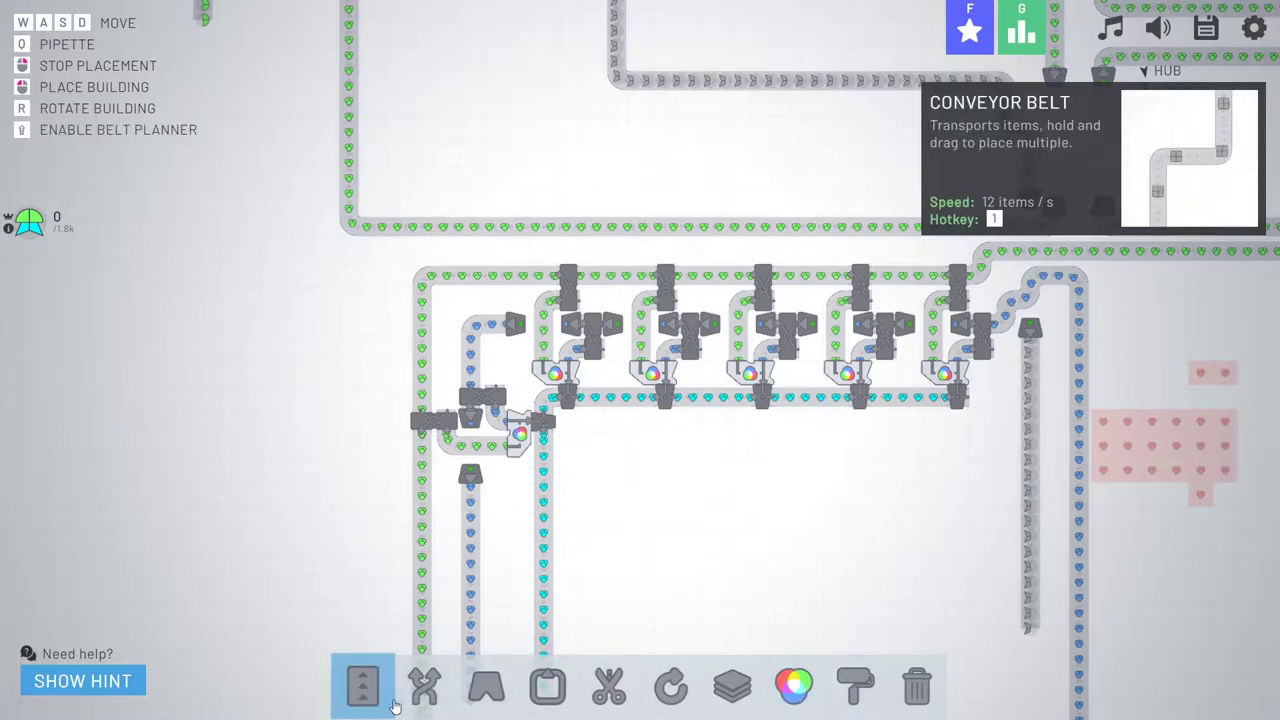
{"action": "left_click", "coordinate": [795, 690]}
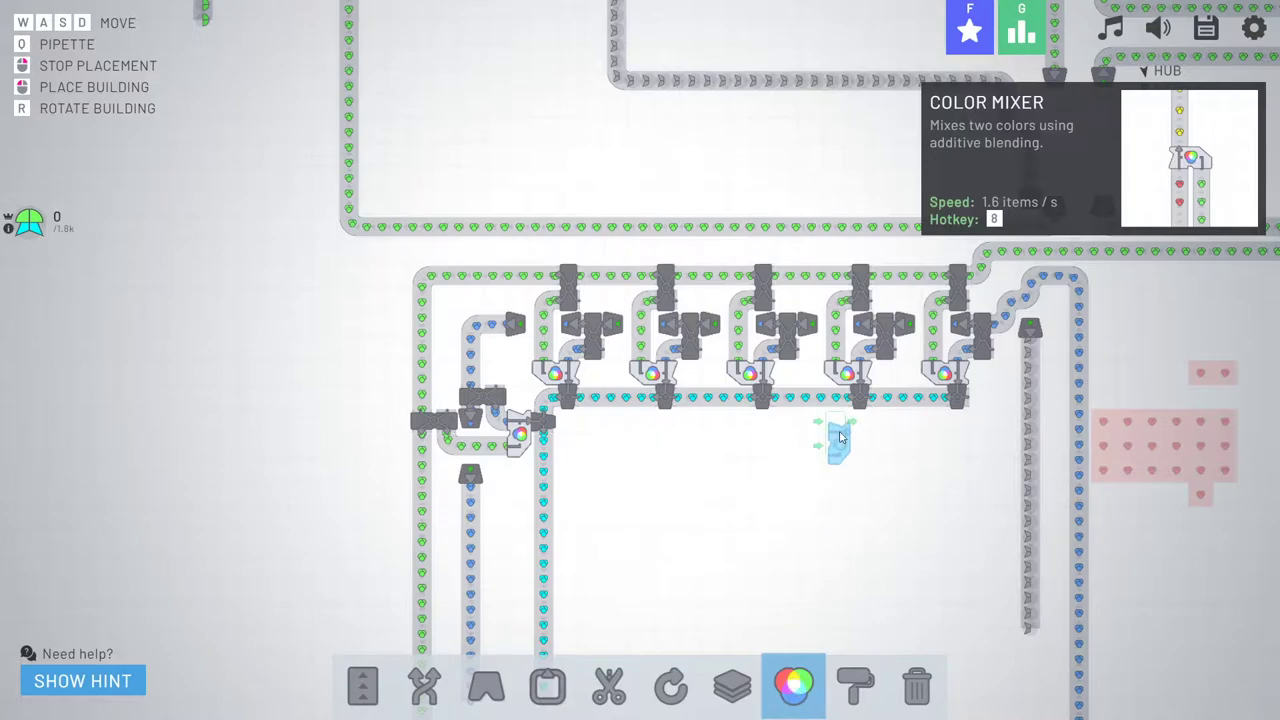
- Pan down to the lower belt columns to position the mixer on the cyan belt
{"action": "key", "text": "w"}
{"action": "key", "text": "a"}
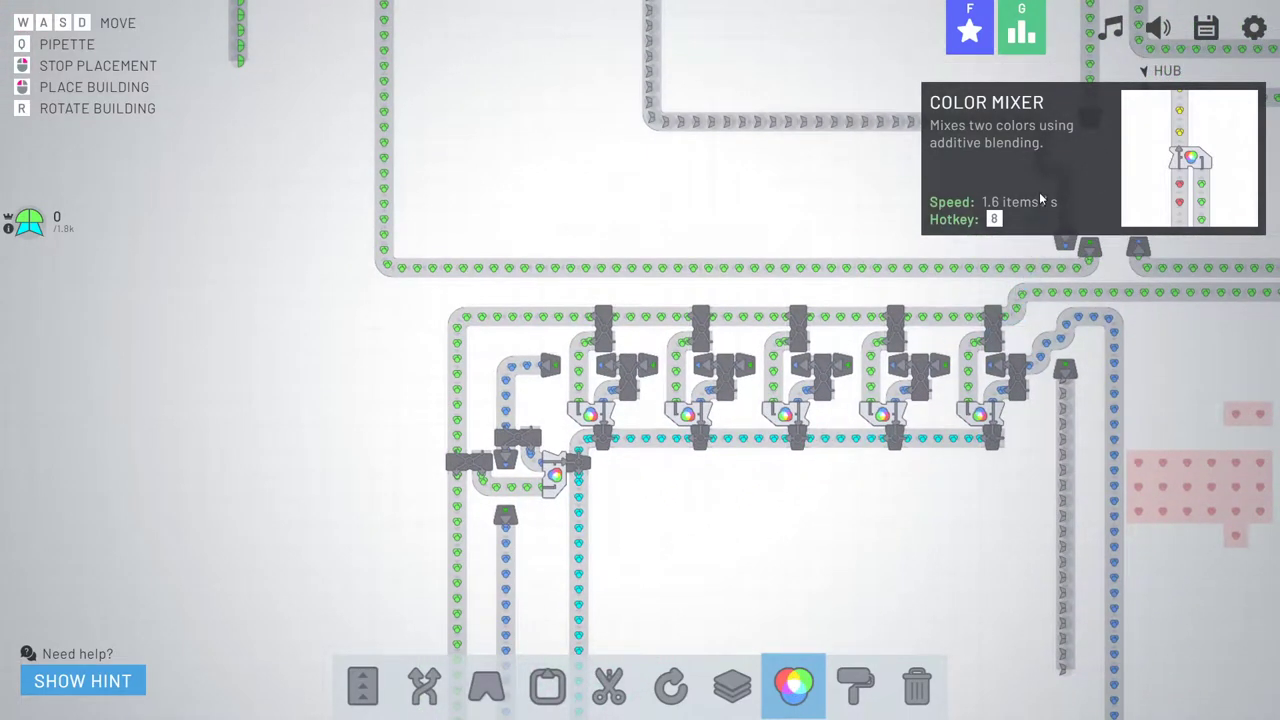
{"action": "key", "text": "s"}
{"action": "key", "text": "d"}
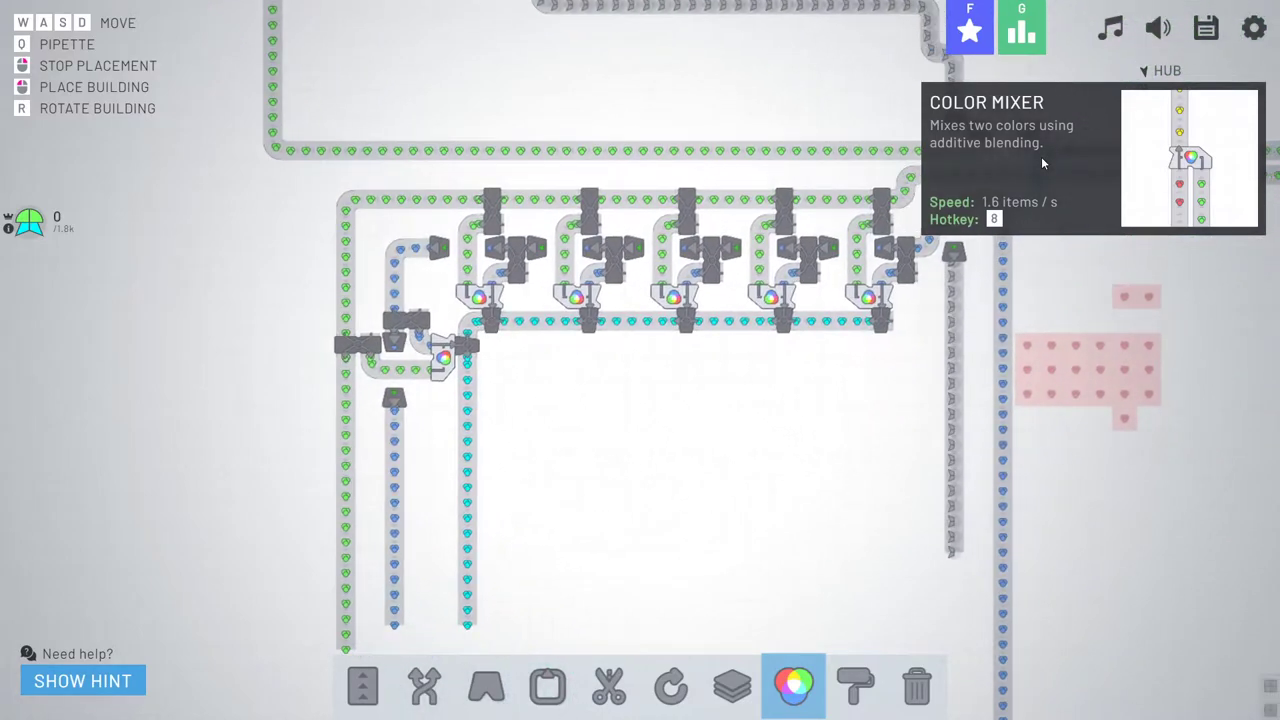
{"action": "key", "text": "w"}
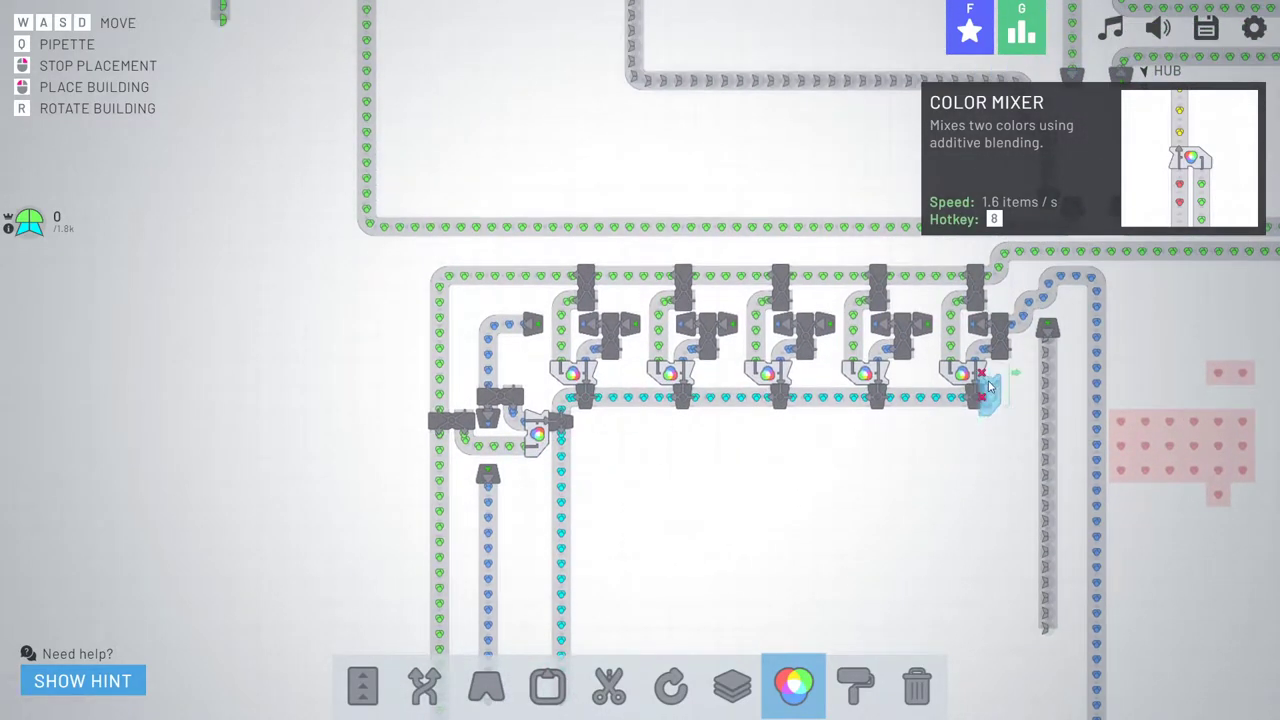
{"action": "key", "text": "s"}
{"action": "key", "text": "s"}
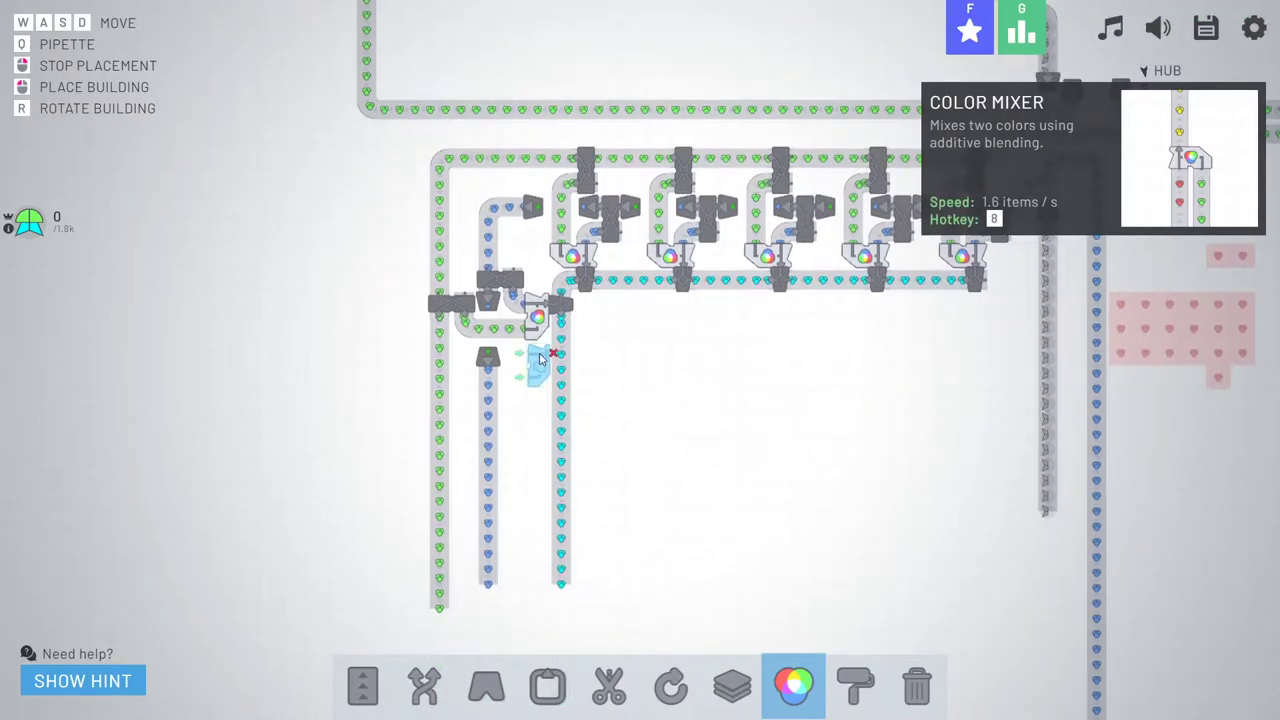
- Place two colour mixers down the left column, with compact mergers feeding their output onto the cyan belt
{"action": "left_click", "coordinate": [535, 408]}
{"action": "key", "text": "s"}
{"action": "left_click", "coordinate": [536, 428]}
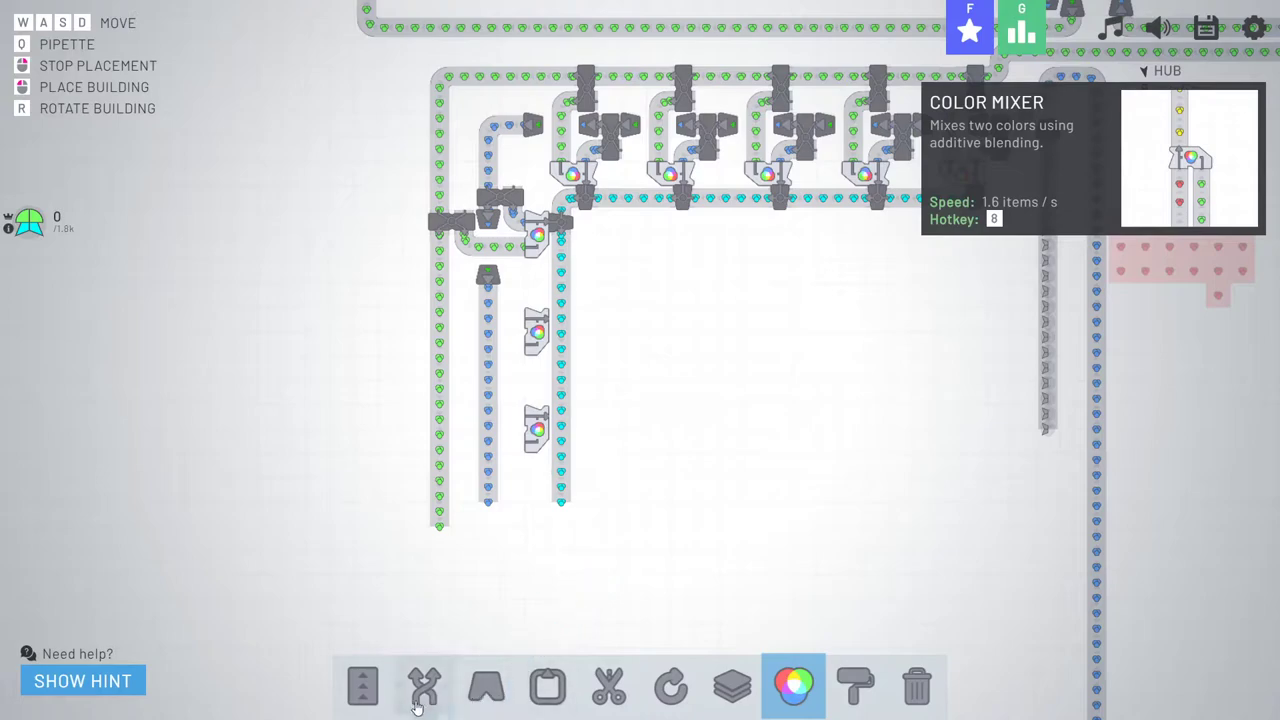
{"action": "key", "text": "2"}
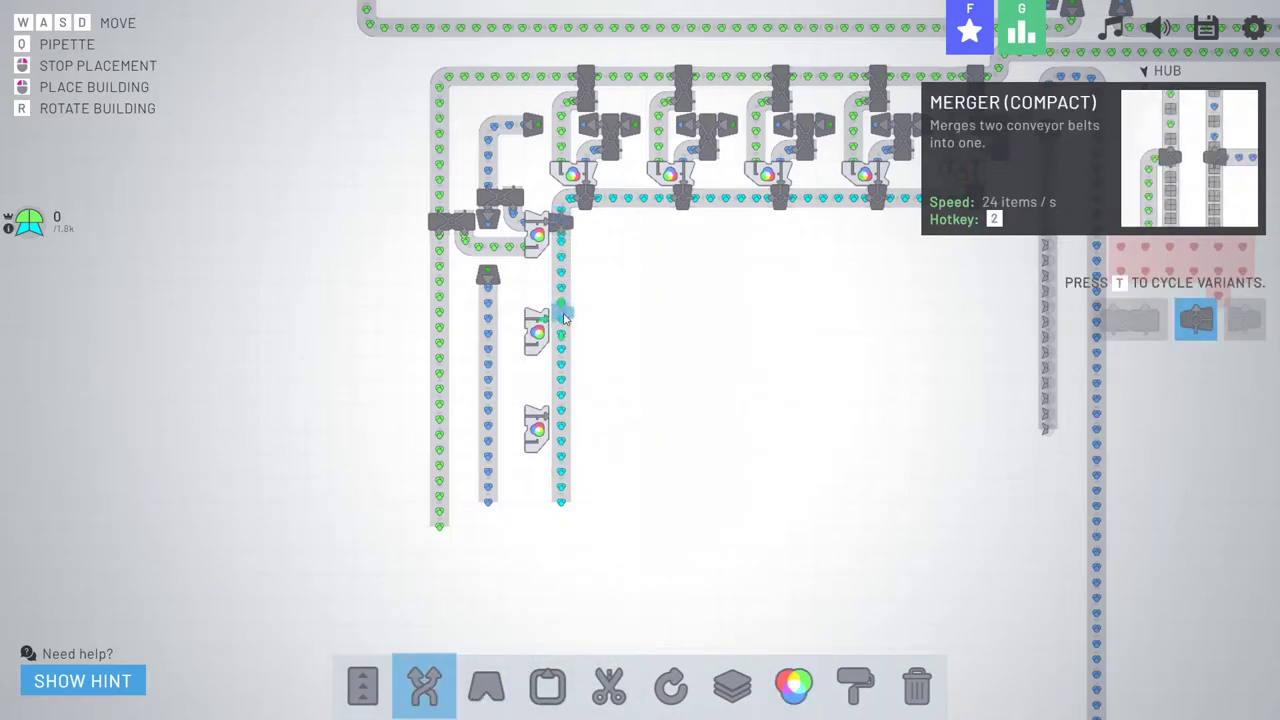
{"action": "left_click", "coordinate": [561, 318]}
{"action": "left_click", "coordinate": [561, 416]}
{"action": "key", "text": "a"}
{"action": "key", "text": "w"}
{"action": "key", "text": "a"}
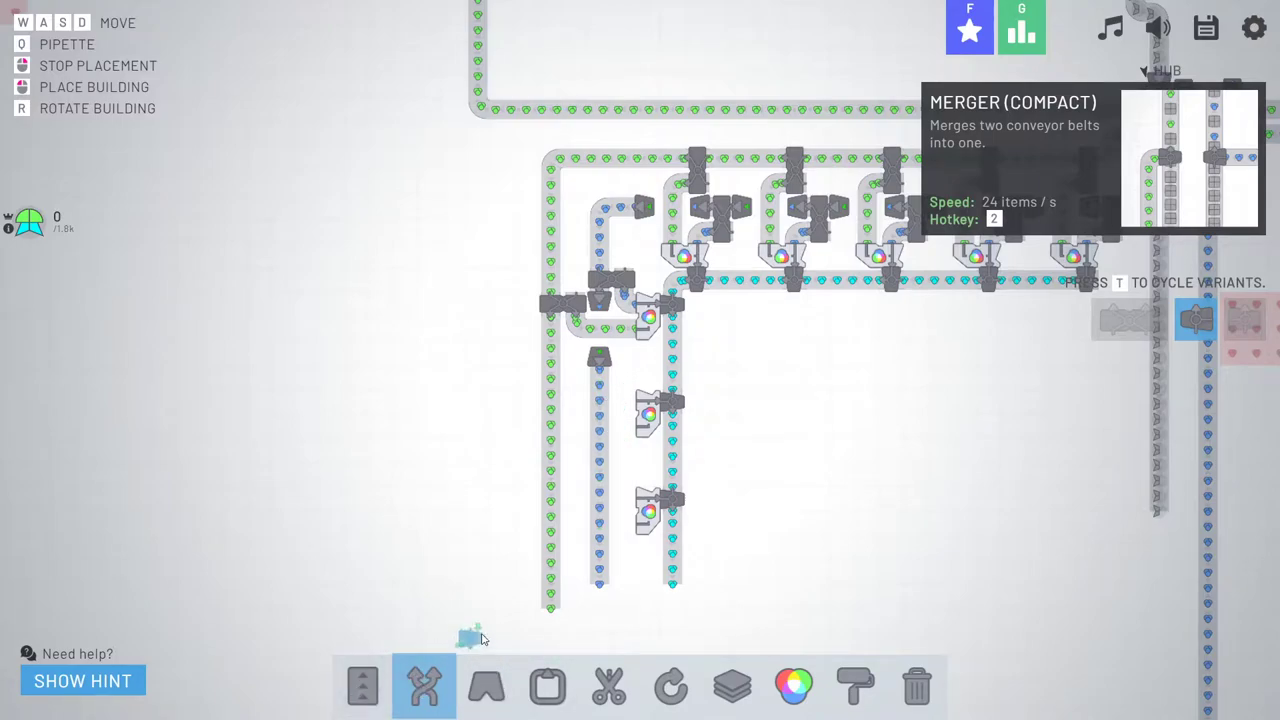
- Add balancers on the blue and green belts to feed both new mixers
{"action": "key", "text": "t"}
{"action": "left_click", "coordinate": [630, 380]}
{"action": "left_click", "coordinate": [625, 476]}
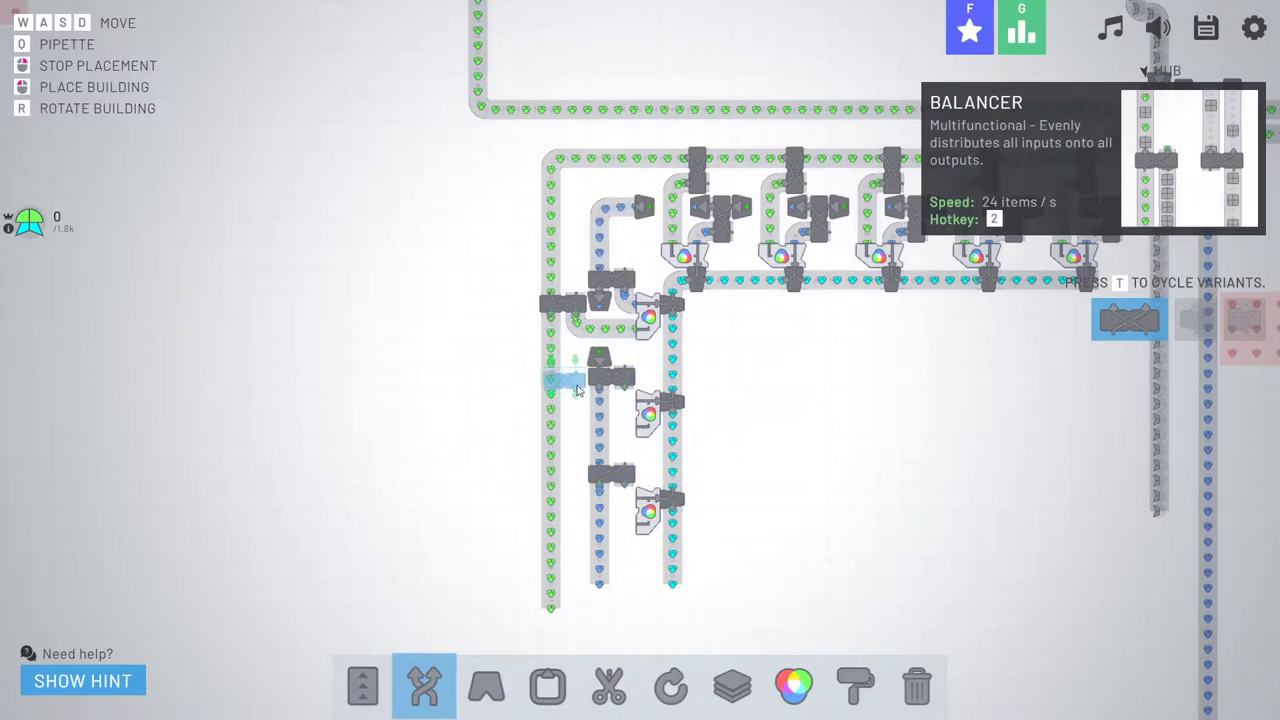
{"action": "left_click", "coordinate": [578, 402]}
{"action": "left_click", "coordinate": [576, 499]}
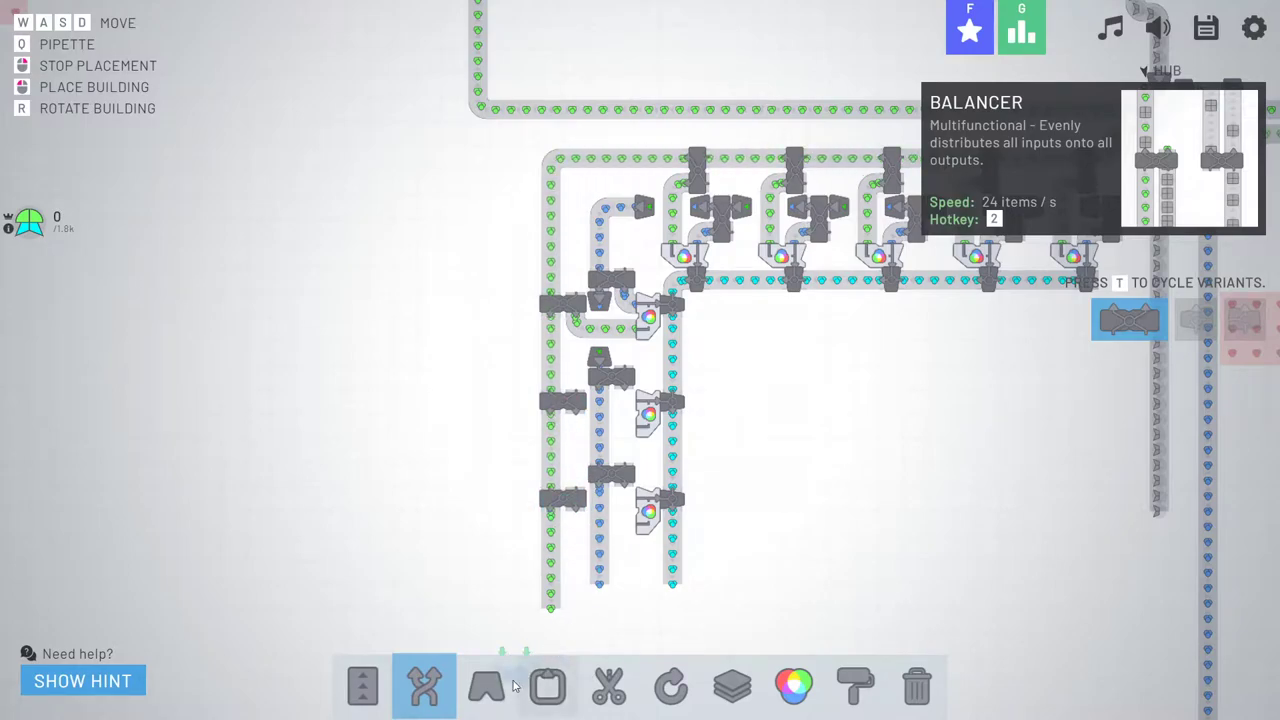
- Tunnel the blue belt under the crossing and route green belts into the middle and bottom mixers
{"action": "left_click", "coordinate": [480, 685]}
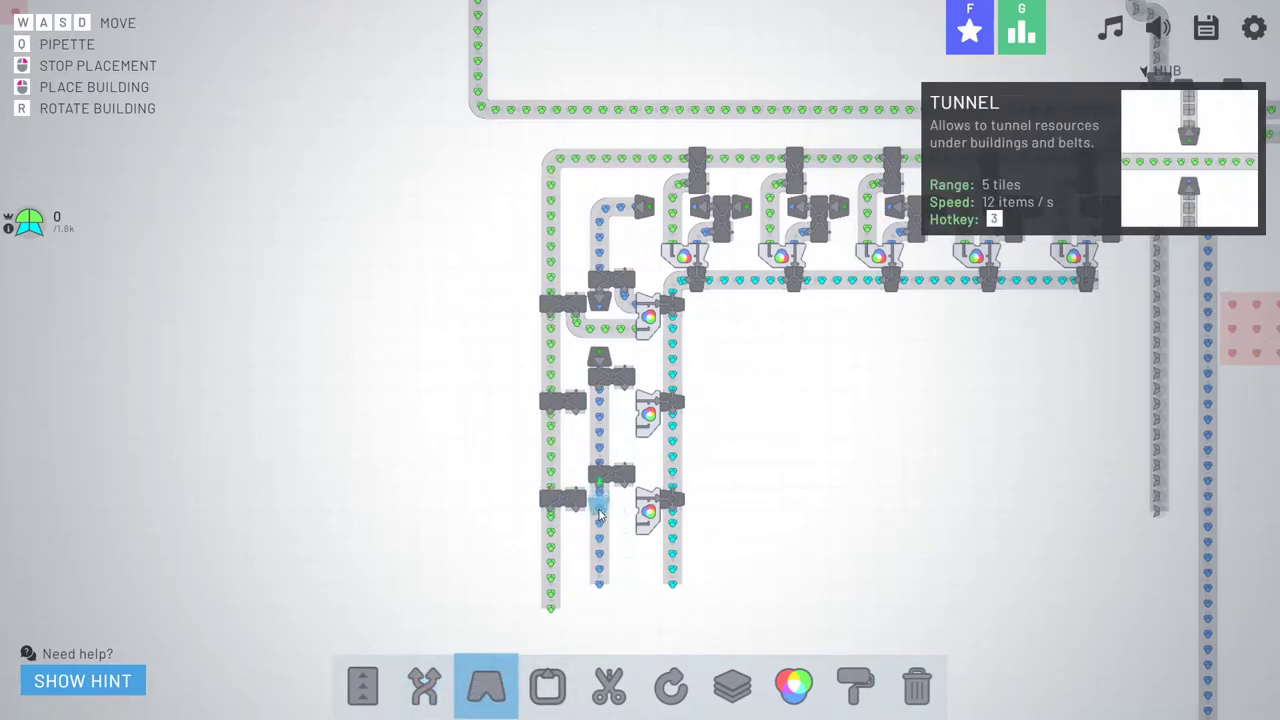
{"action": "left_click_drag", "start_coordinate": [599, 512], "coordinate": [599, 552]}
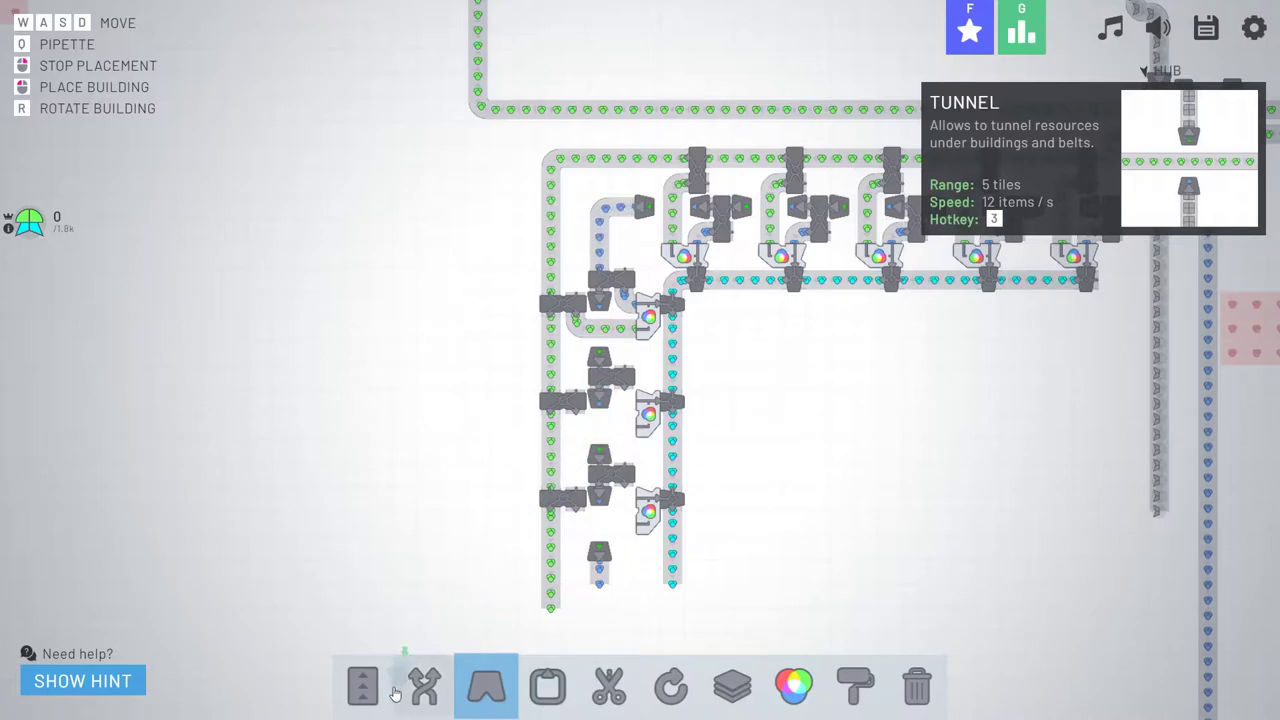
{"action": "key", "text": "1"}
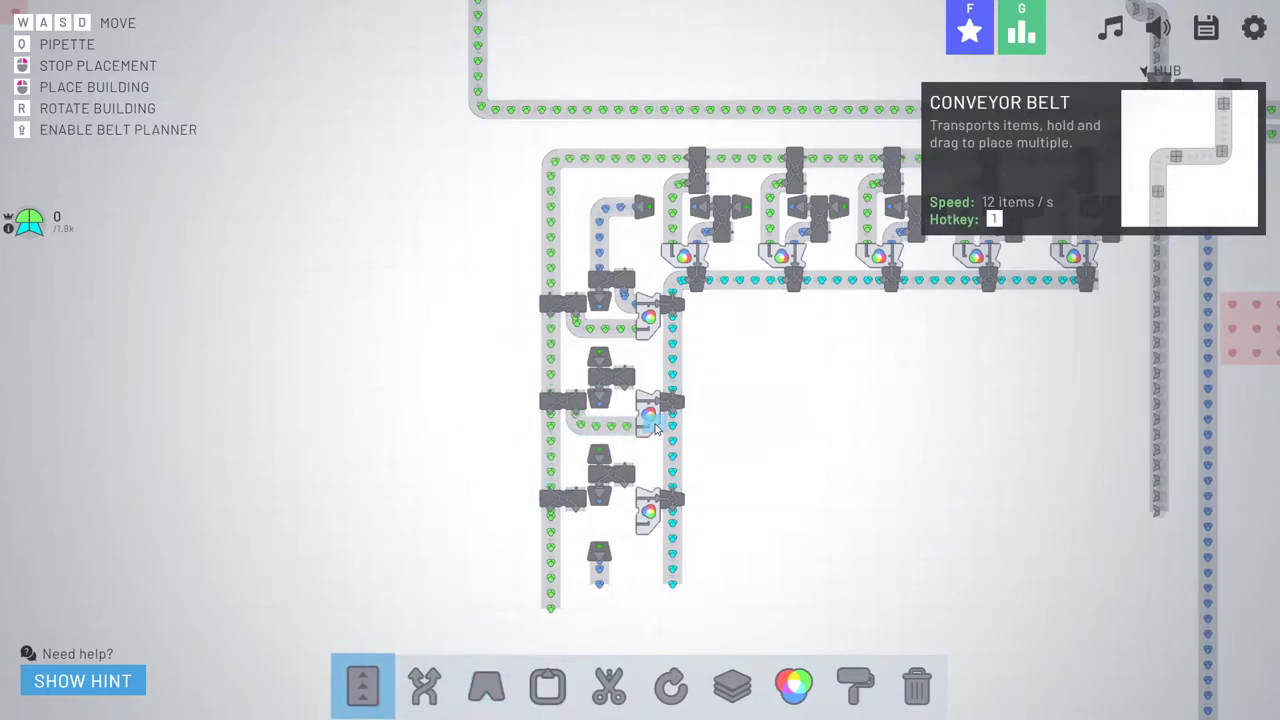
{"action": "left_click_drag", "start_coordinate": [577, 427], "coordinate": [640, 412]}
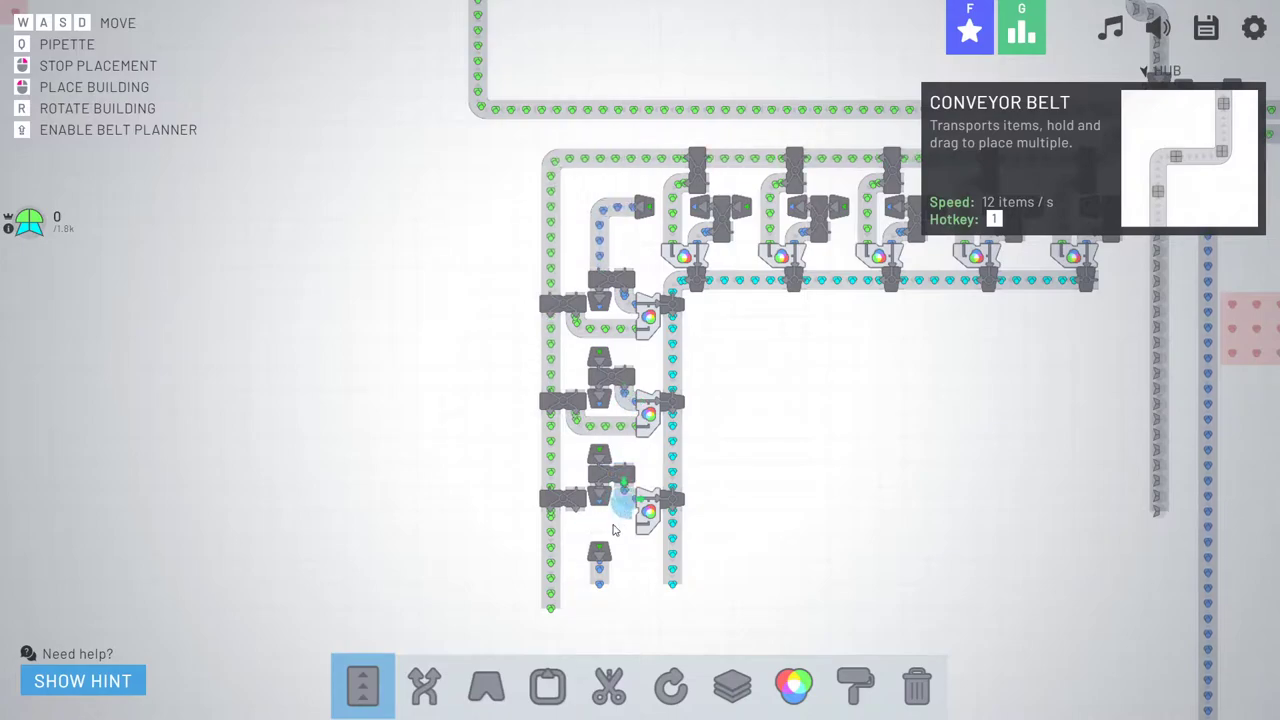
{"action": "left_click_drag", "start_coordinate": [577, 522], "coordinate": [640, 512]}
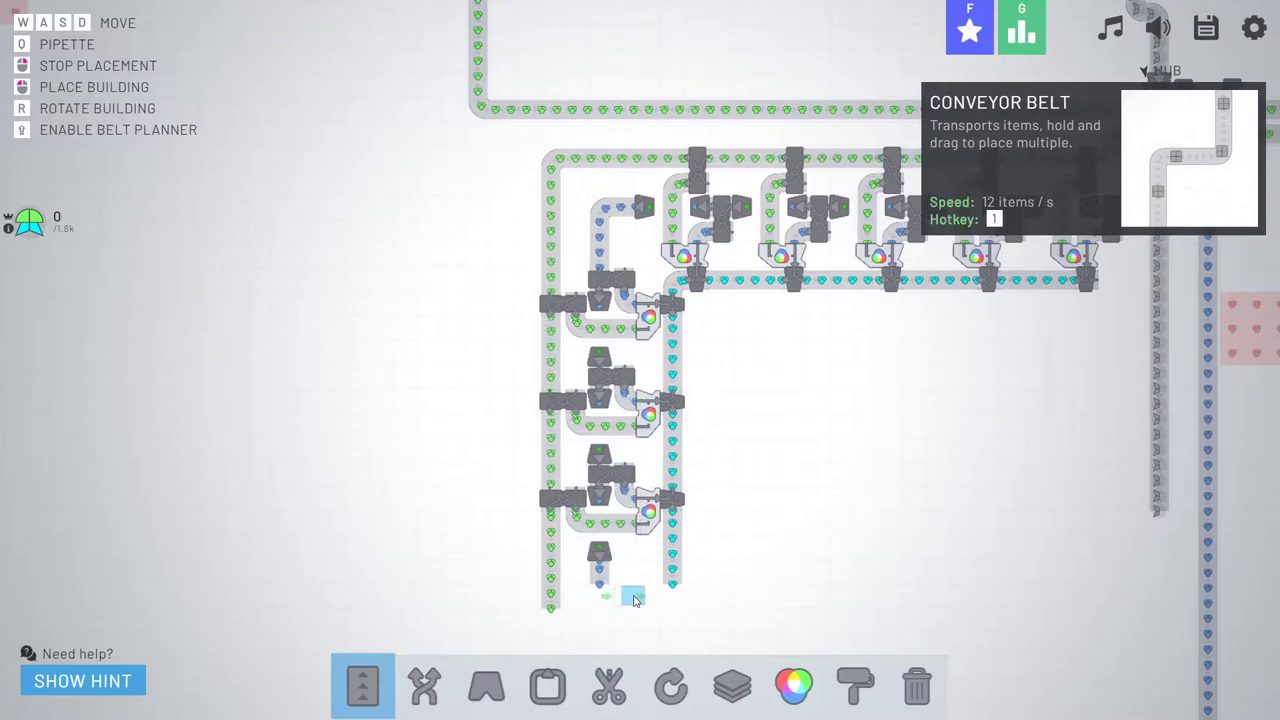
- Extend the vertical belt columns further downward below the mixer stations
{"action": "key", "text": "s"}
{"action": "key", "text": "d"}
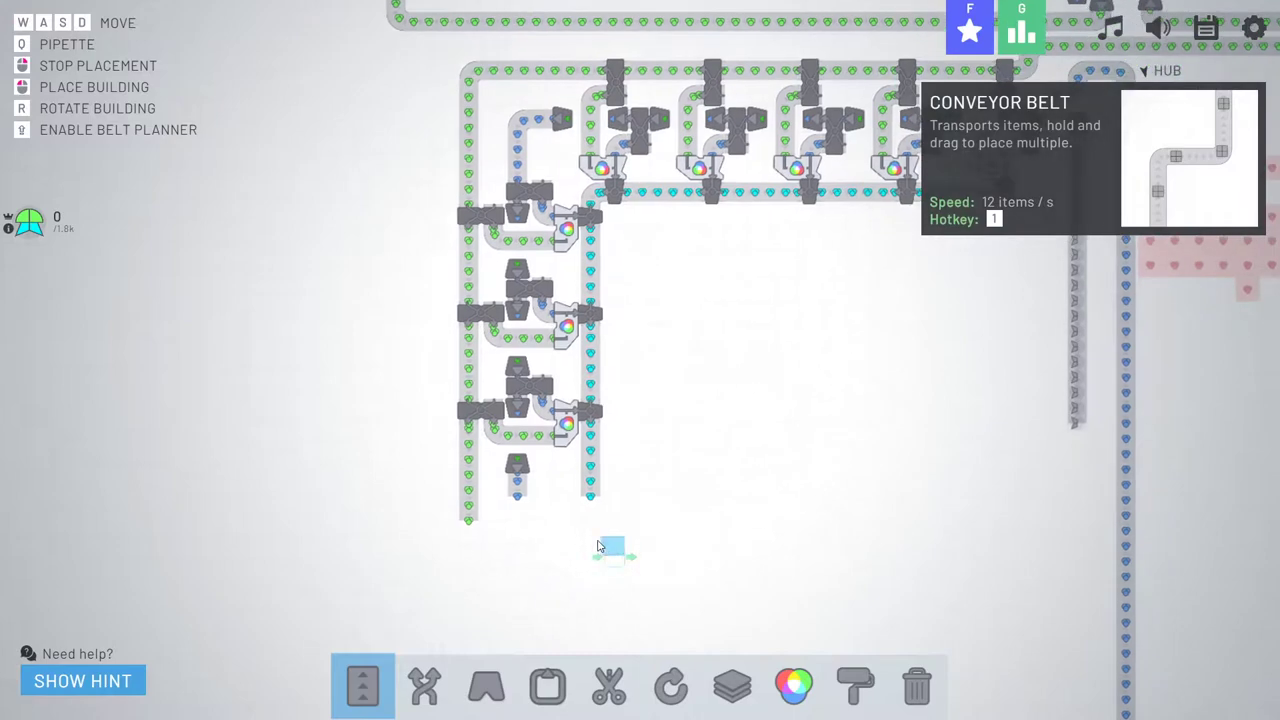
{"action": "key", "text": "s"}
{"action": "left_click_drag", "start_coordinate": [516, 508], "coordinate": [517, 514]}
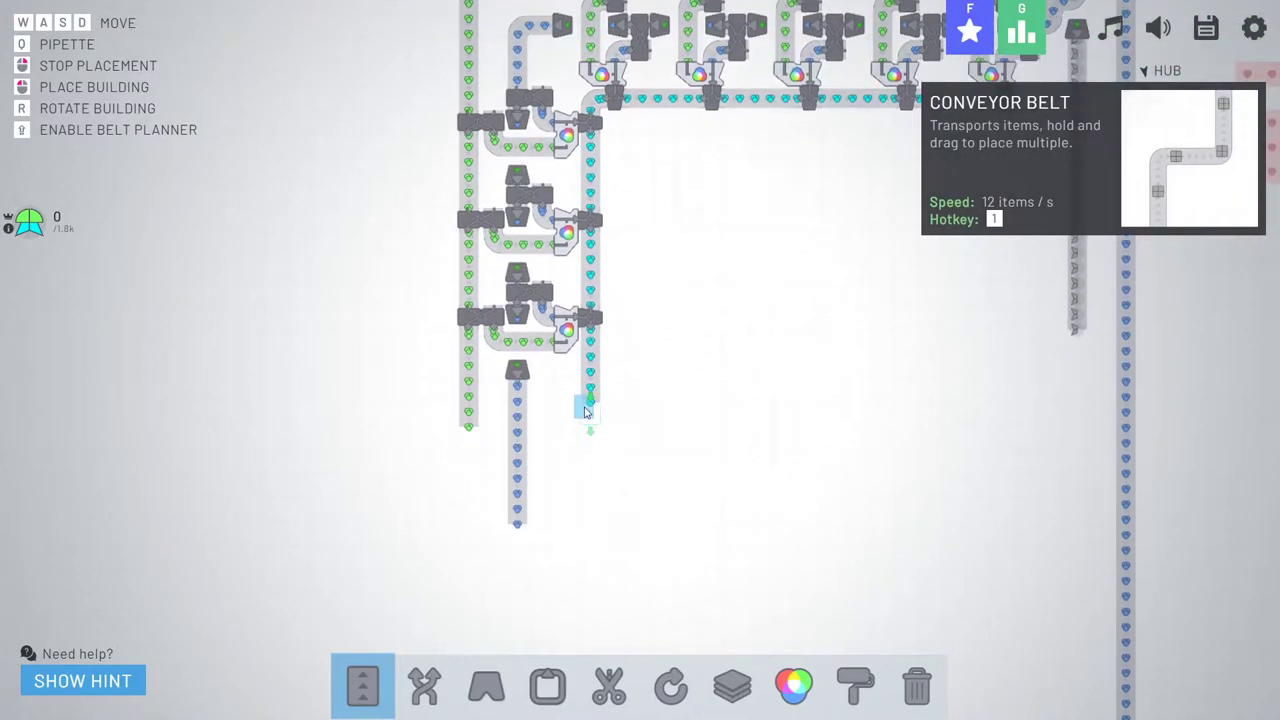
{"action": "key", "text": "s"}
{"action": "left_click_drag", "start_coordinate": [588, 400], "coordinate": [588, 405]}
- Pan around the factory, then bring the mixer stations back into view
{"action": "key", "text": "w"}
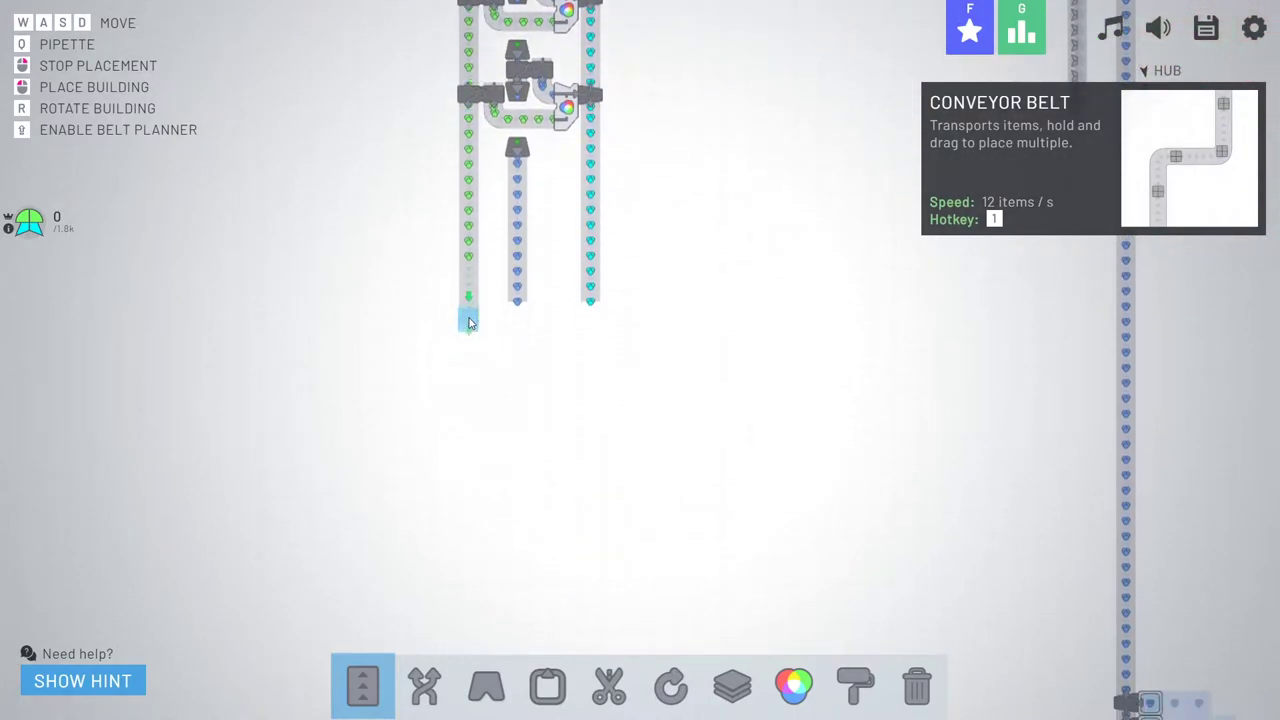
{"action": "key", "text": "d"}
{"action": "key", "text": "a"}
{"action": "key", "text": "w"}
{"action": "key", "text": "d"}
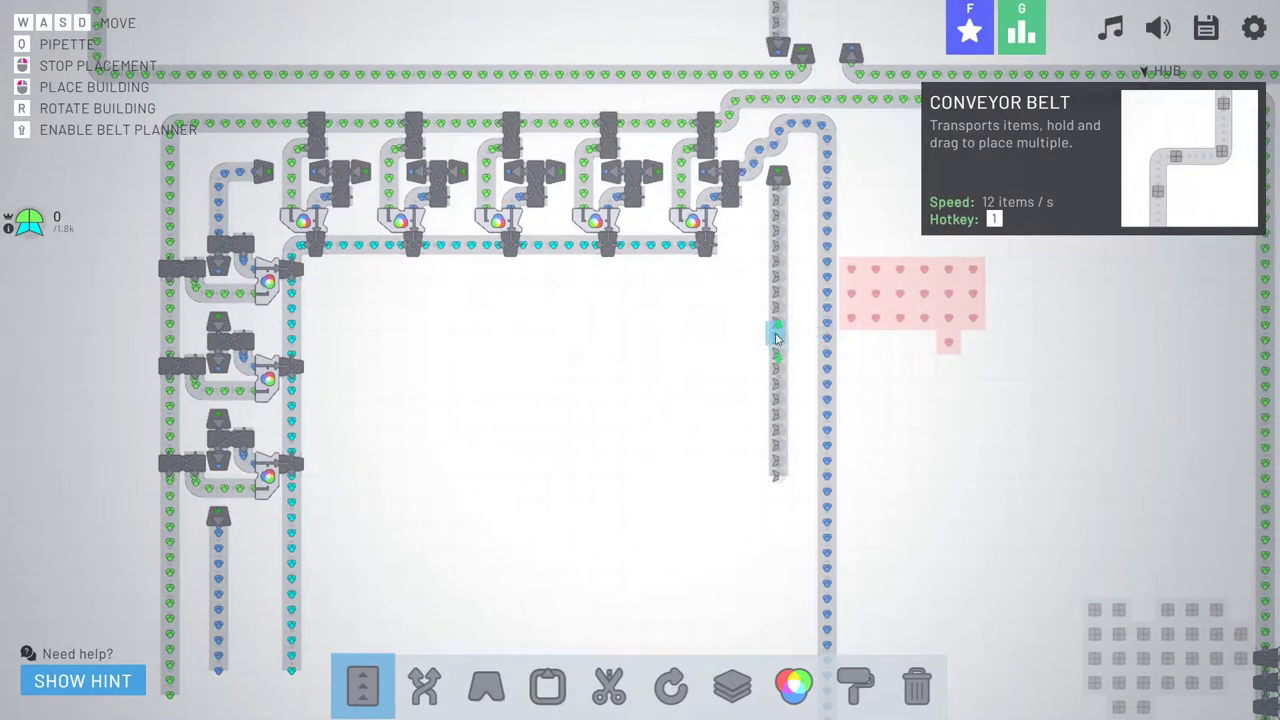
{"action": "key", "text": "s"}
{"action": "key", "text": "a"}
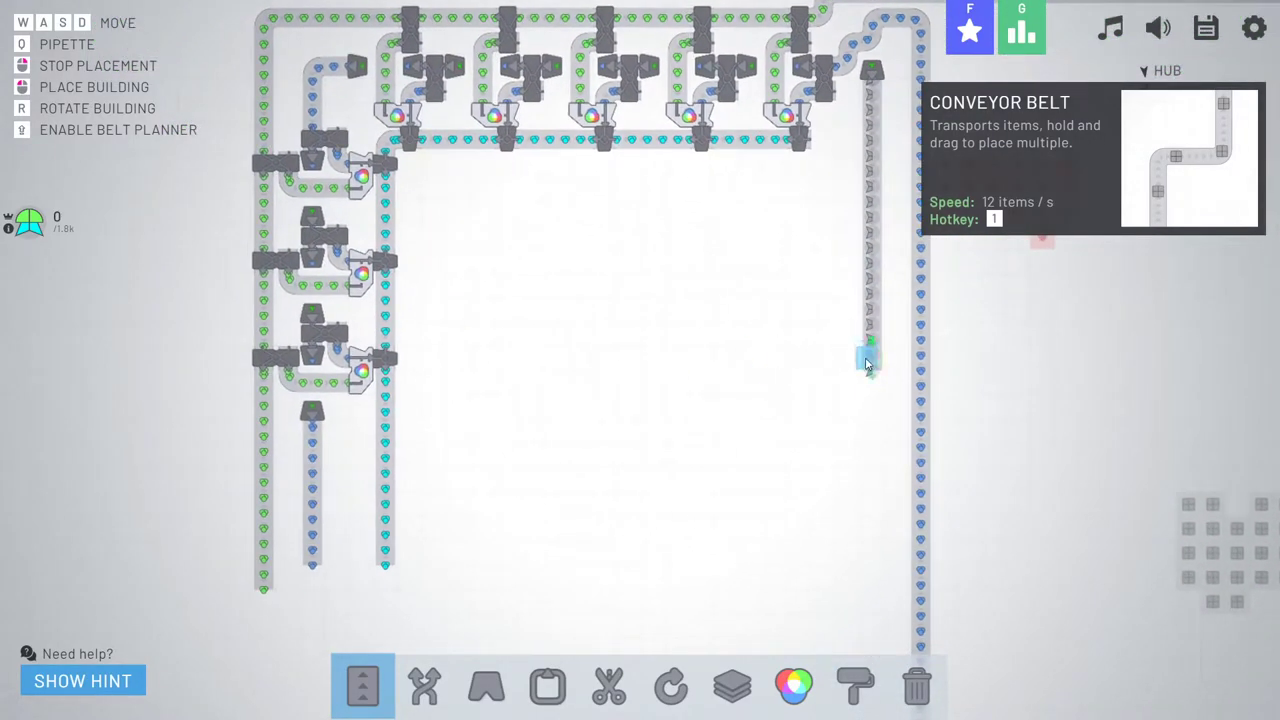
{"action": "key", "text": "a"}
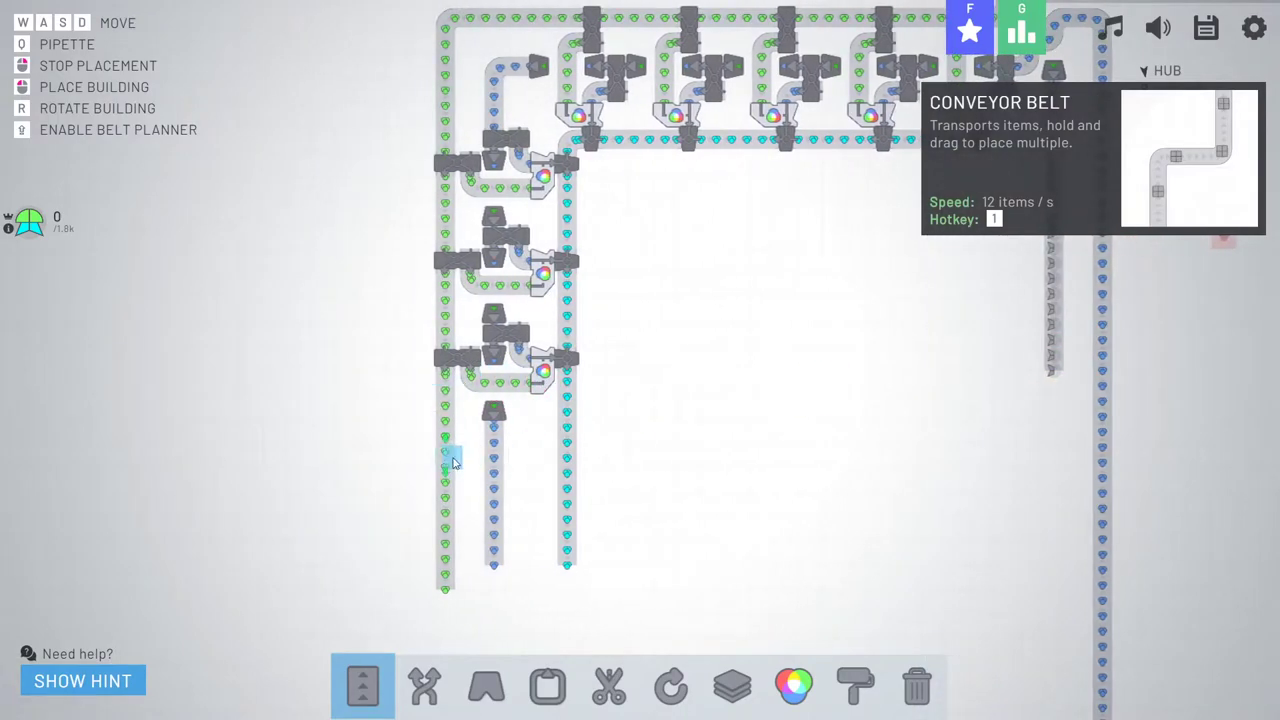
{"action": "key", "text": "w"}
{"action": "key", "text": "d"}
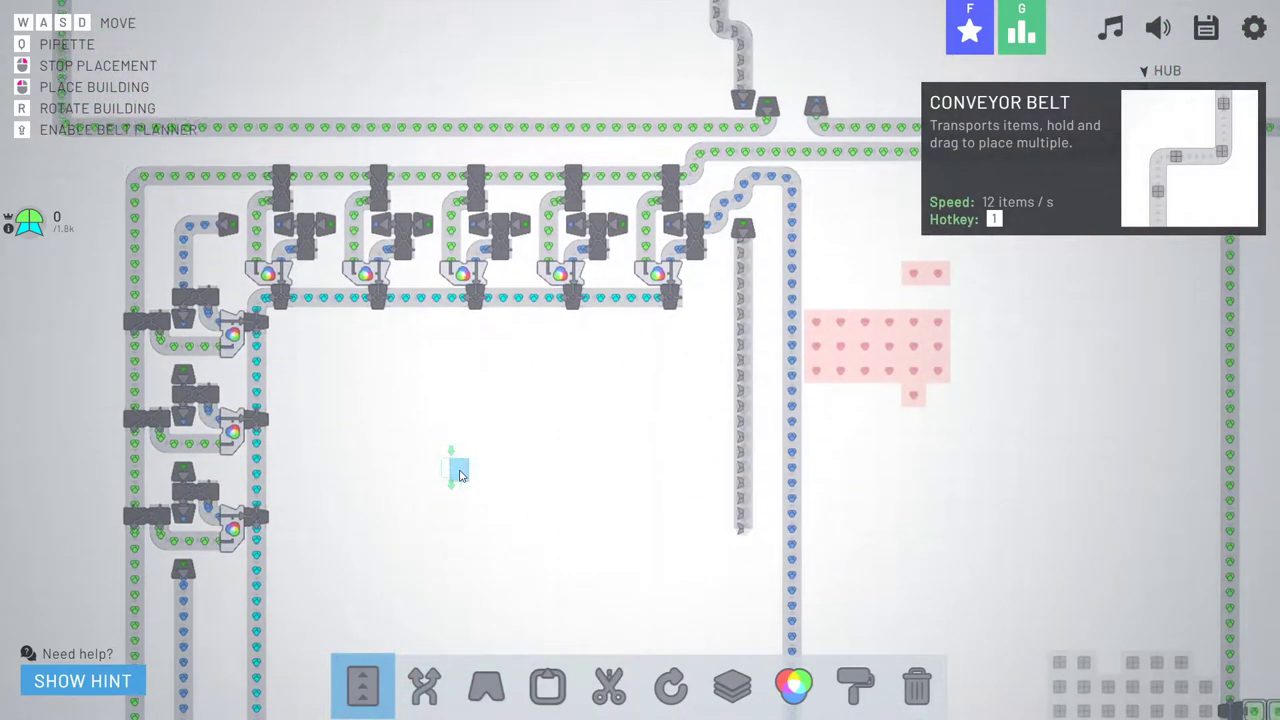
{"action": "key", "text": "s"}
{"action": "key", "text": "a"}
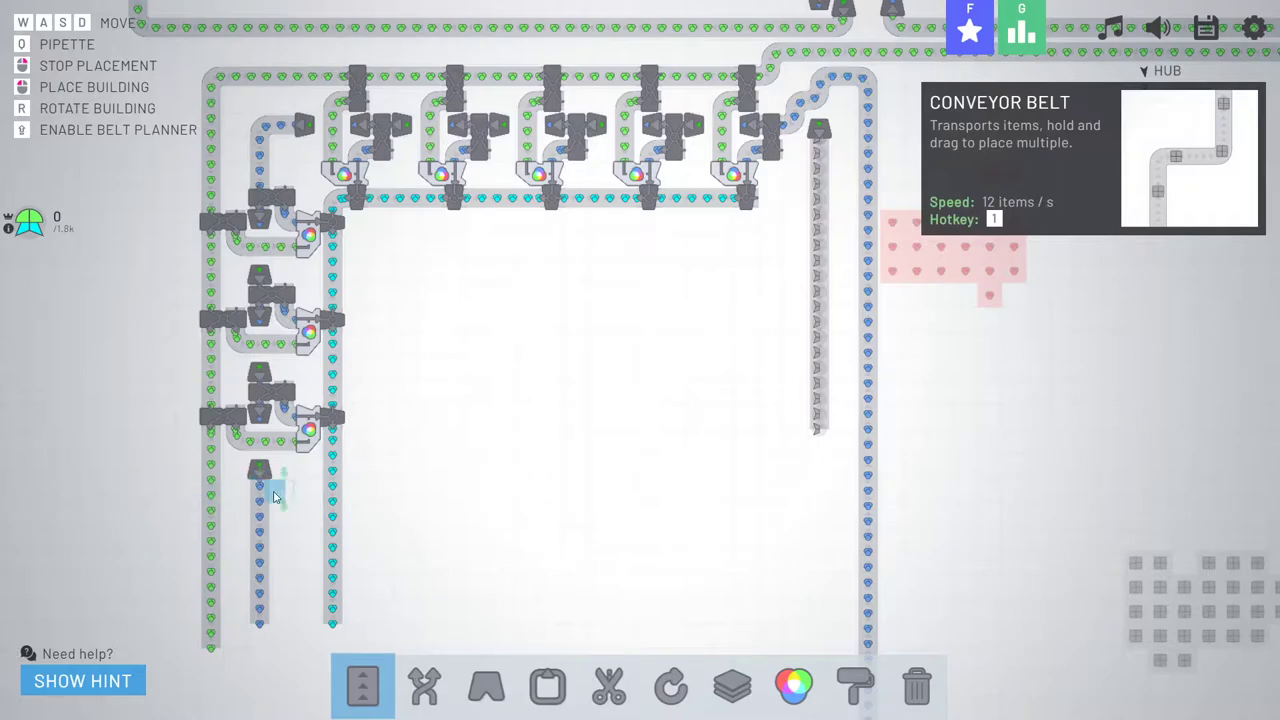
{"action": "key", "text": "w"}
{"action": "key", "text": "d"}
{"action": "key", "text": "s"}
{"action": "key", "text": "a"}
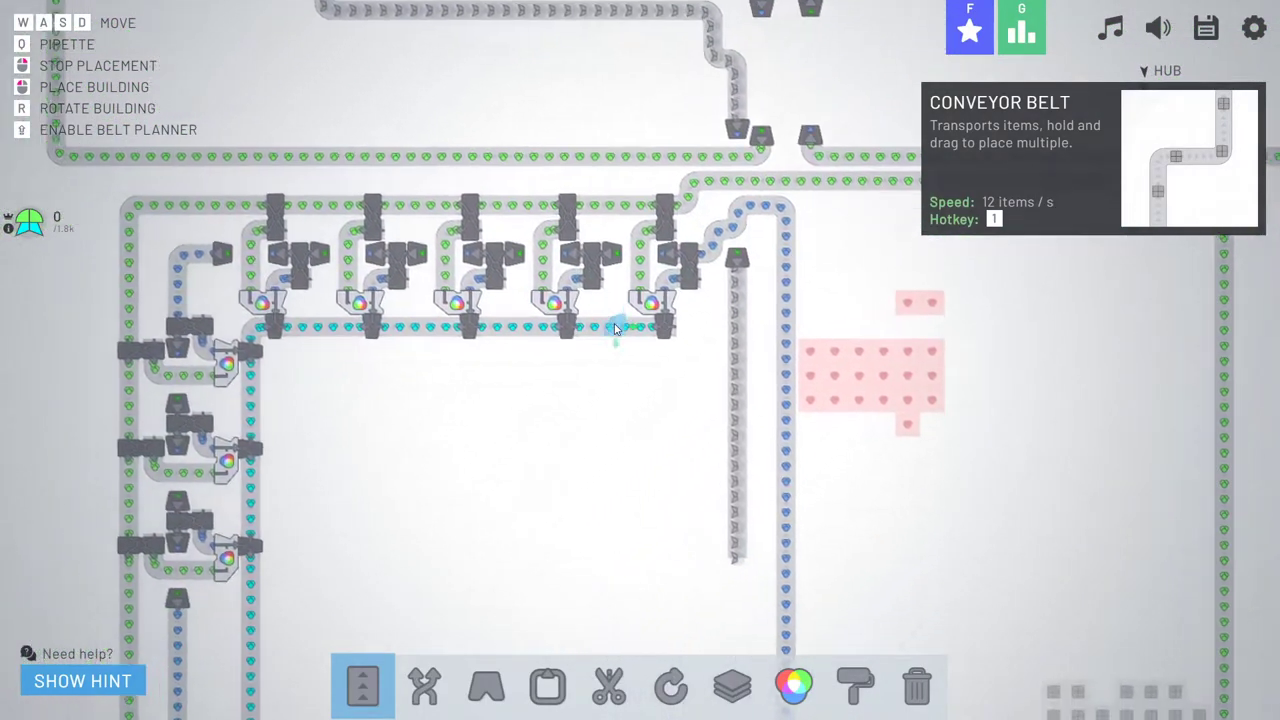
{"action": "key", "text": "s"}
{"action": "key", "text": "a"}
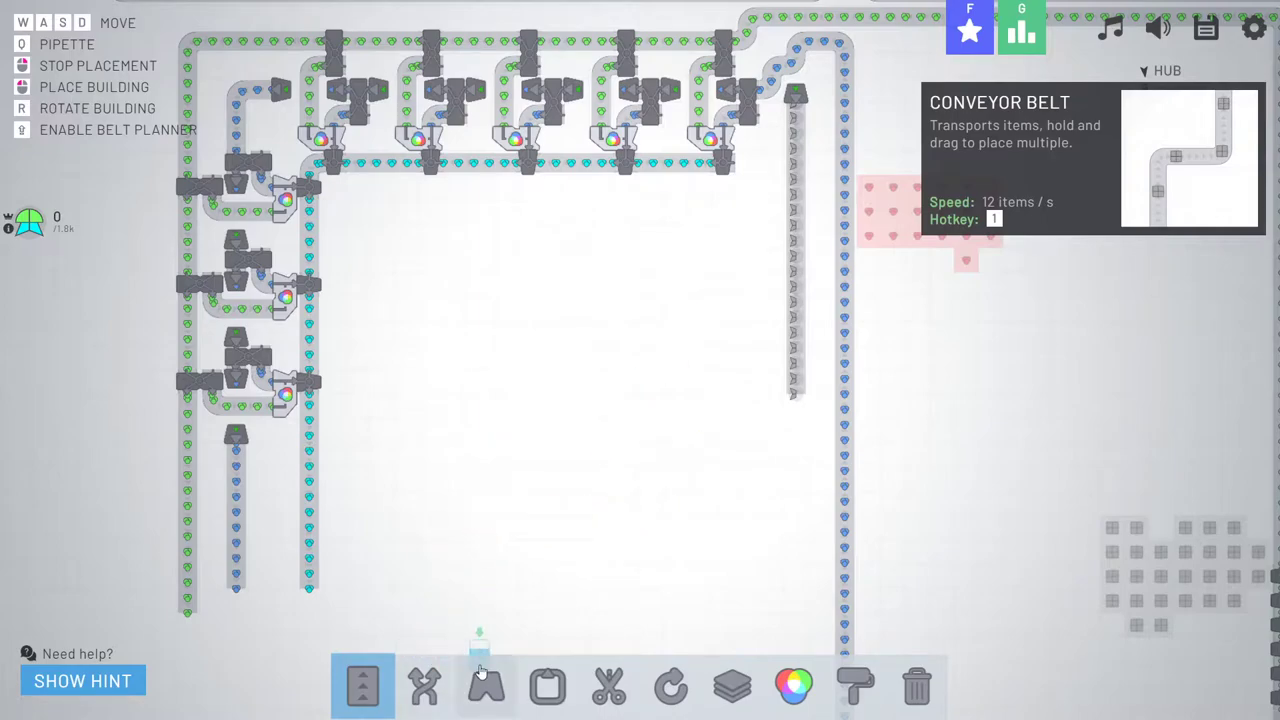
{"action": "key", "text": "w"}
{"action": "key", "text": "d"}
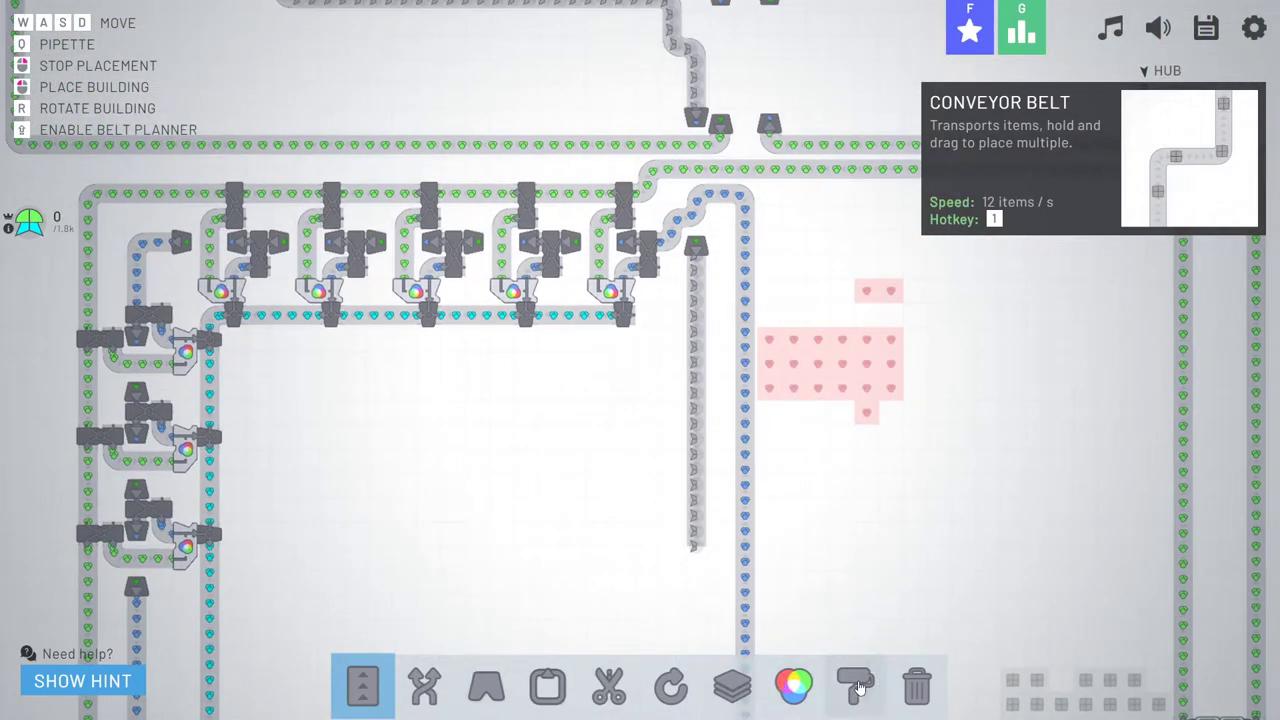
- Position a mirrored-variant painter in the open ground below the painter rows
{"action": "left_click", "coordinate": [857, 686]}
{"action": "key", "text": "a"}
{"action": "key", "text": "s"}
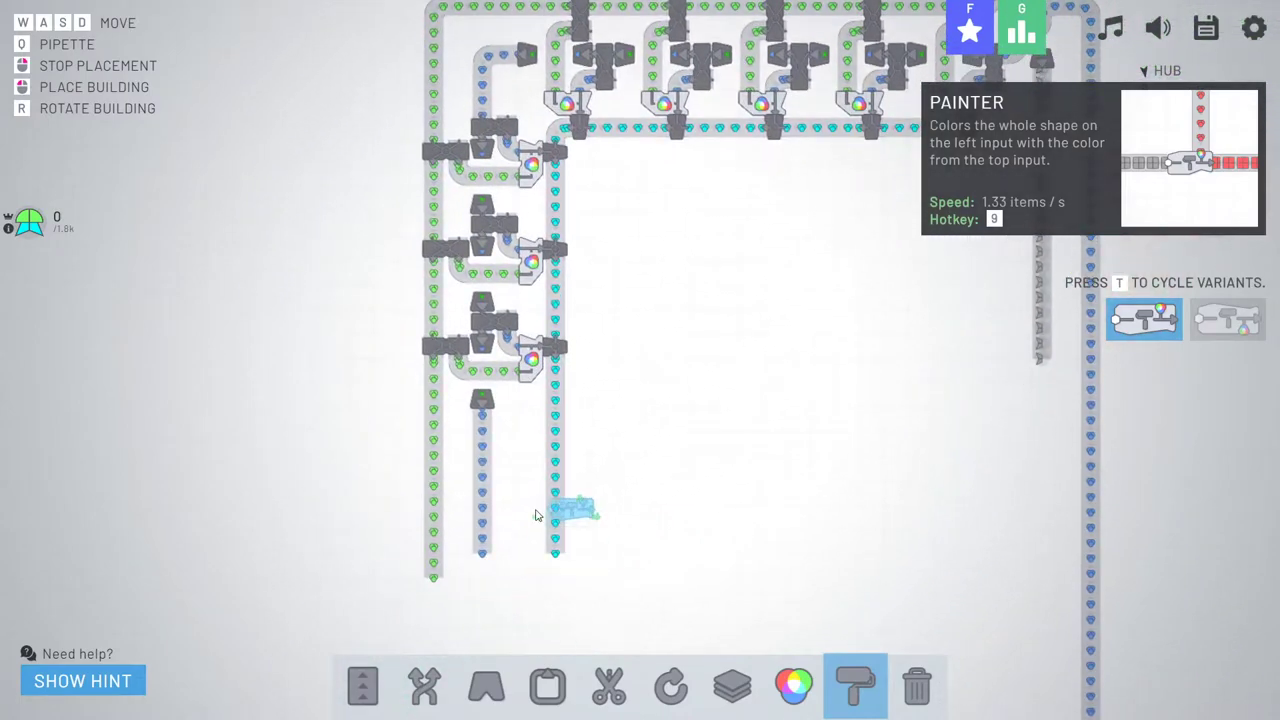
{"action": "key", "text": "w"}
{"action": "key", "text": "d"}
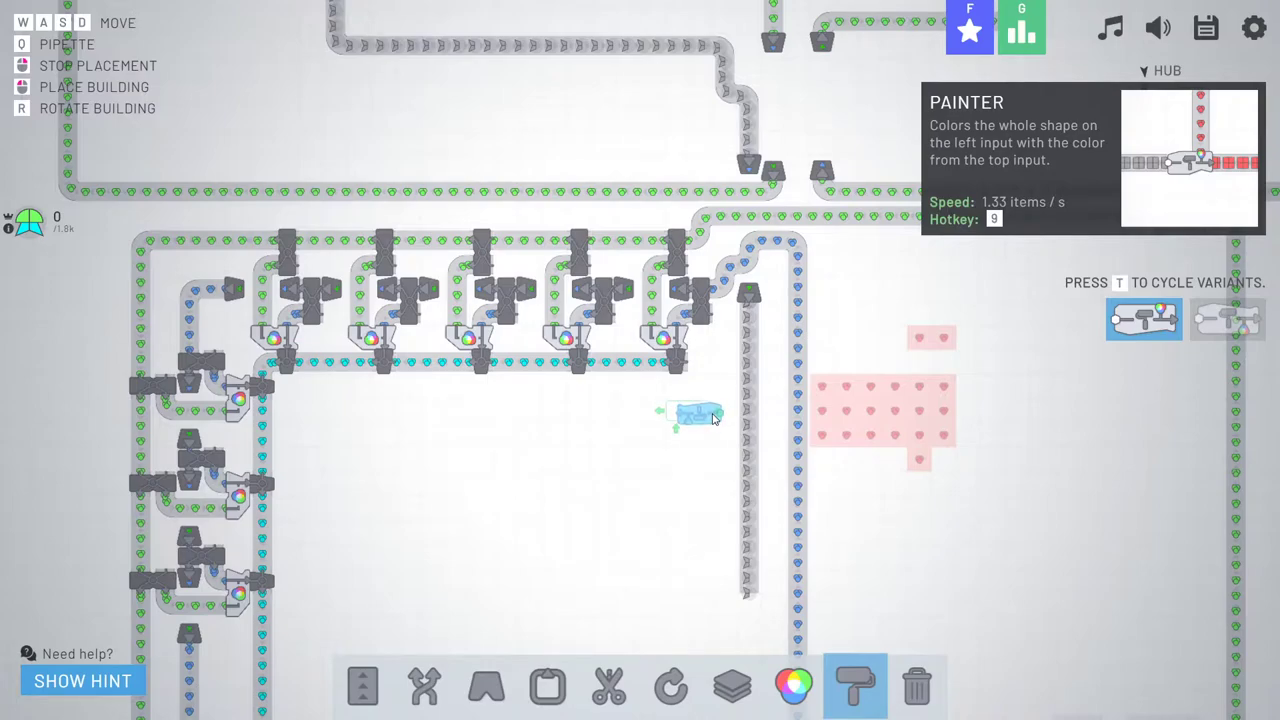
{"action": "key", "text": "s"}
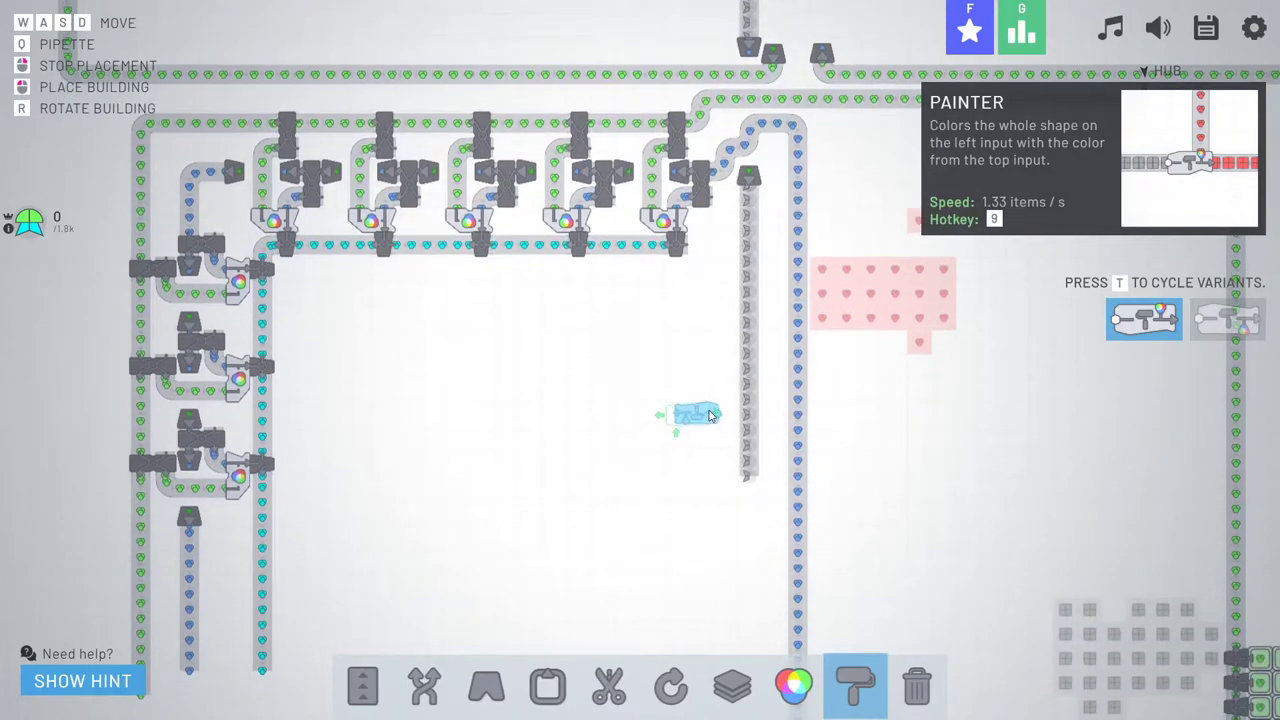
{"action": "key", "text": "t"}
{"action": "key", "text": "w"}
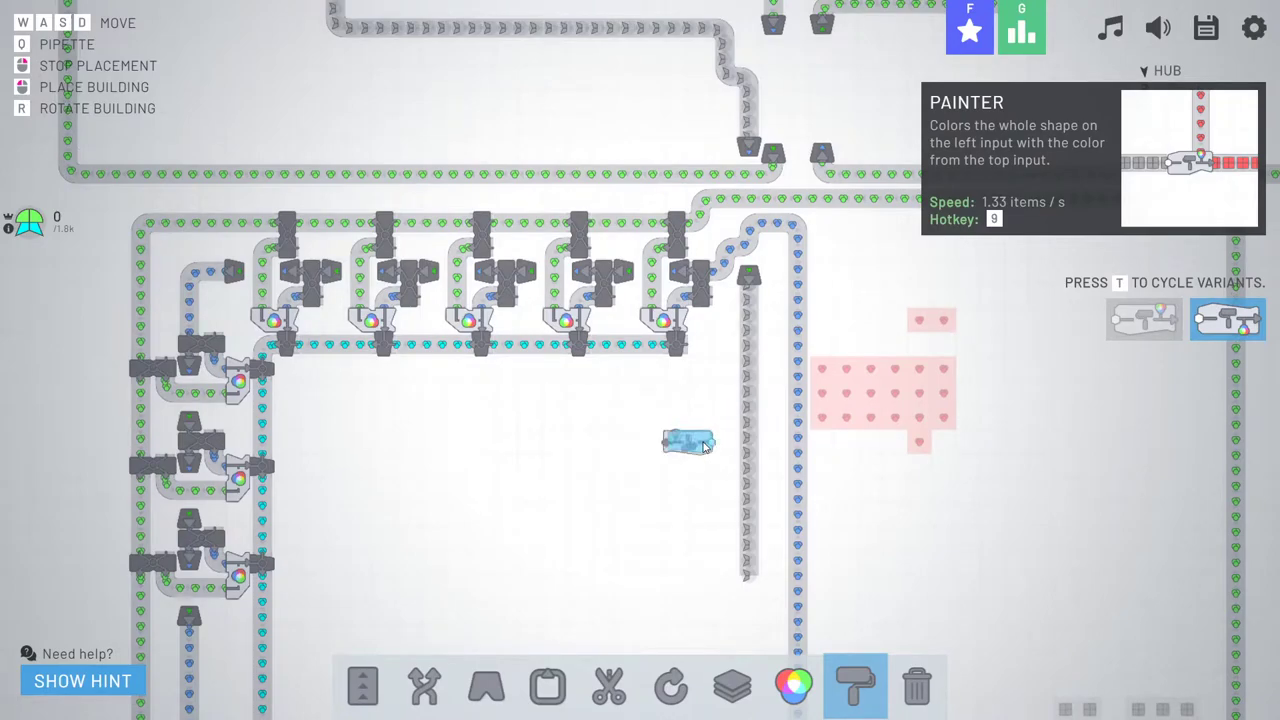
- Lay a belt from the cyan line into the mirrored painter
{"action": "left_click", "coordinate": [415, 688]}
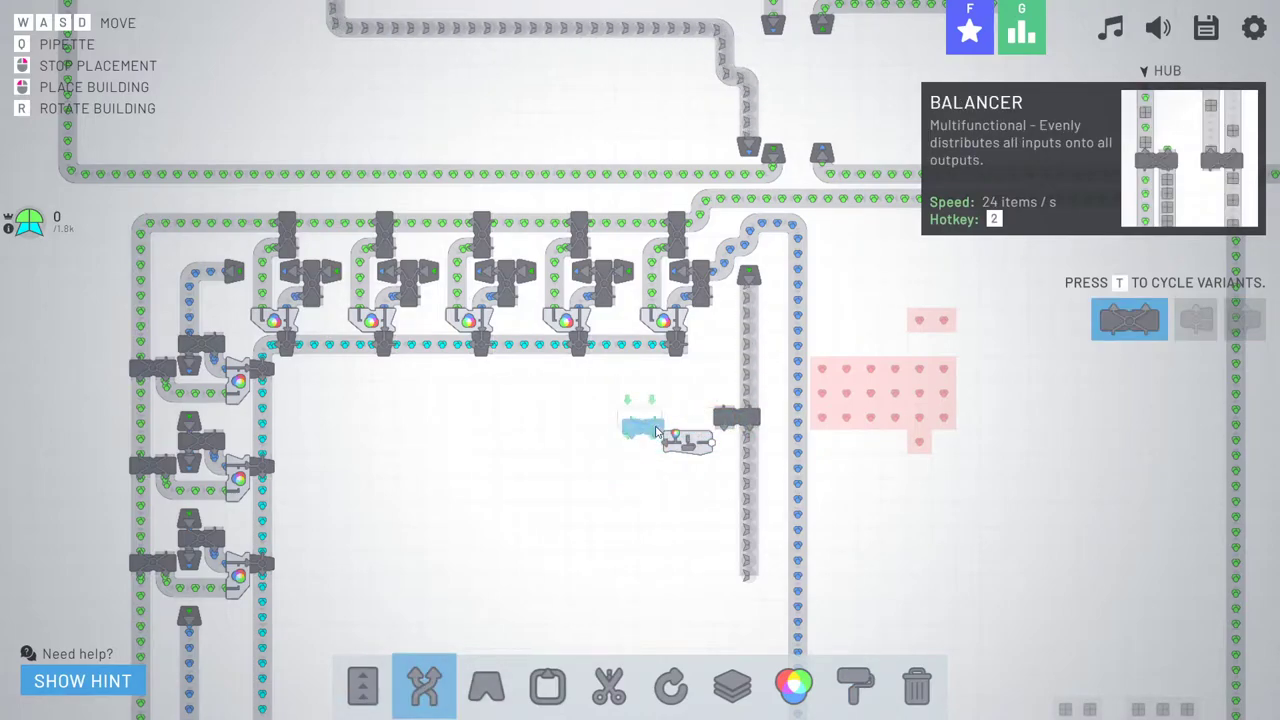
{"action": "key", "text": "a"}
{"action": "key", "text": "s"}
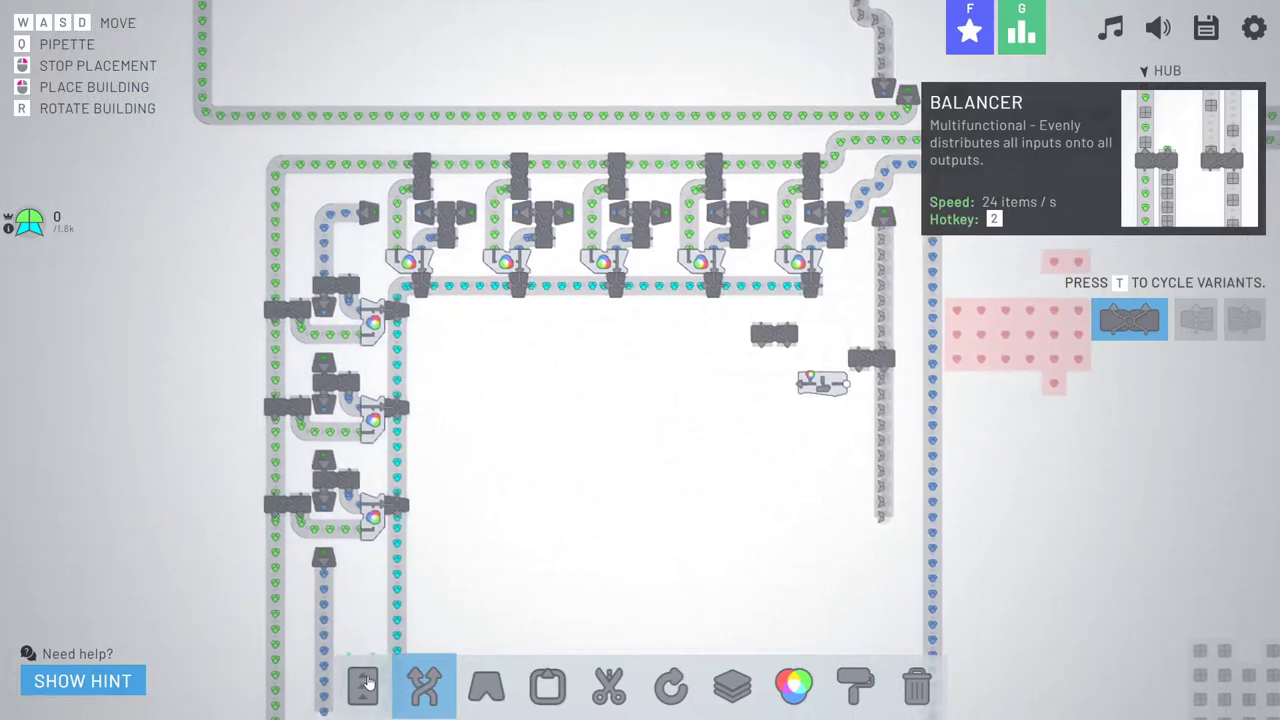
{"action": "key", "text": "1"}
{"action": "key", "text": "s"}
{"action": "left_click_drag", "start_coordinate": [407, 519], "coordinate": [415, 495]}
{"action": "key", "text": "d"}
{"action": "key", "text": "w"}
{"action": "key", "text": "d"}
- Set up a compact merger beside the painter
{"action": "key", "text": "s"}
{"action": "key", "text": "d"}
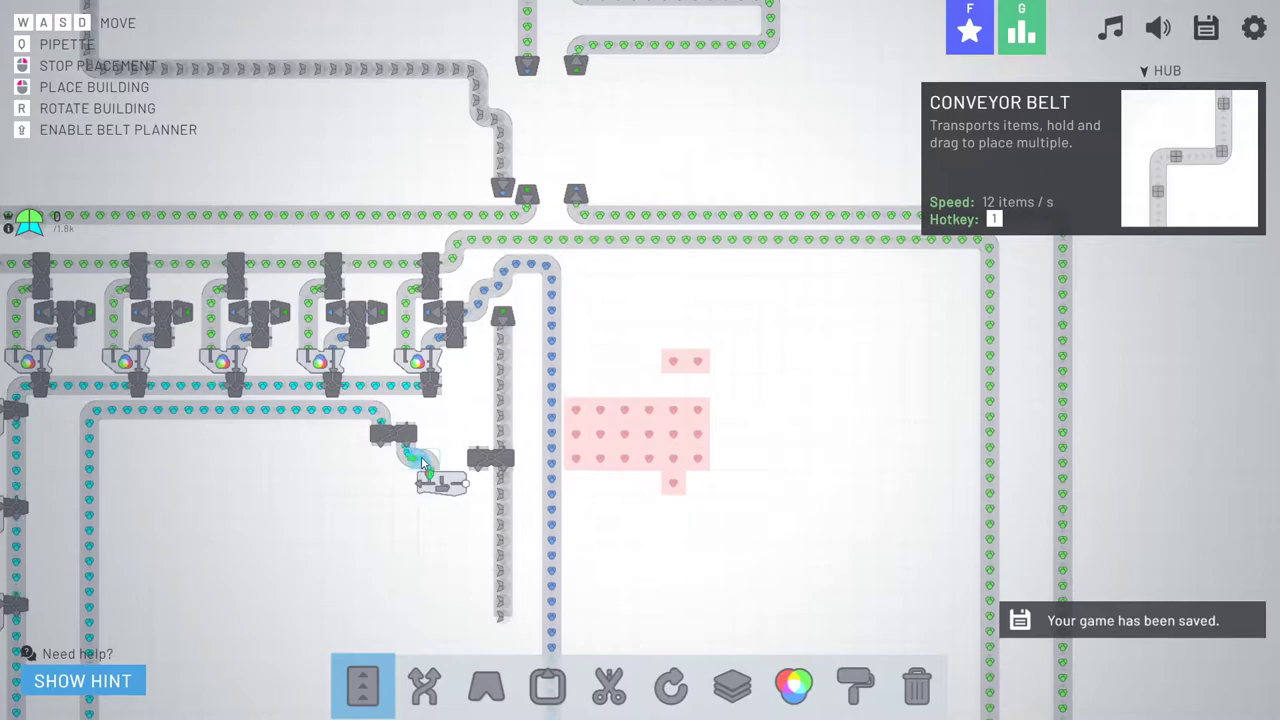
{"action": "key", "text": "s"}
{"action": "key", "text": "a"}
{"action": "key", "text": "w"}
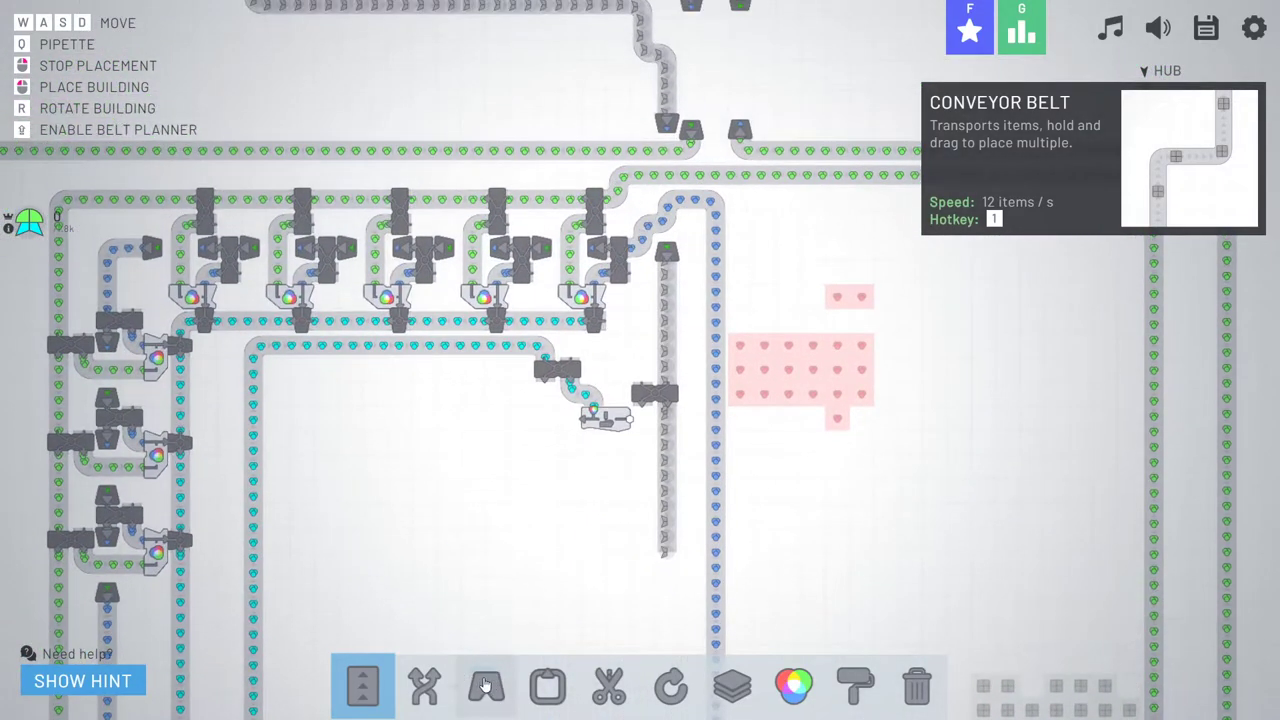
{"action": "left_click", "coordinate": [487, 688]}
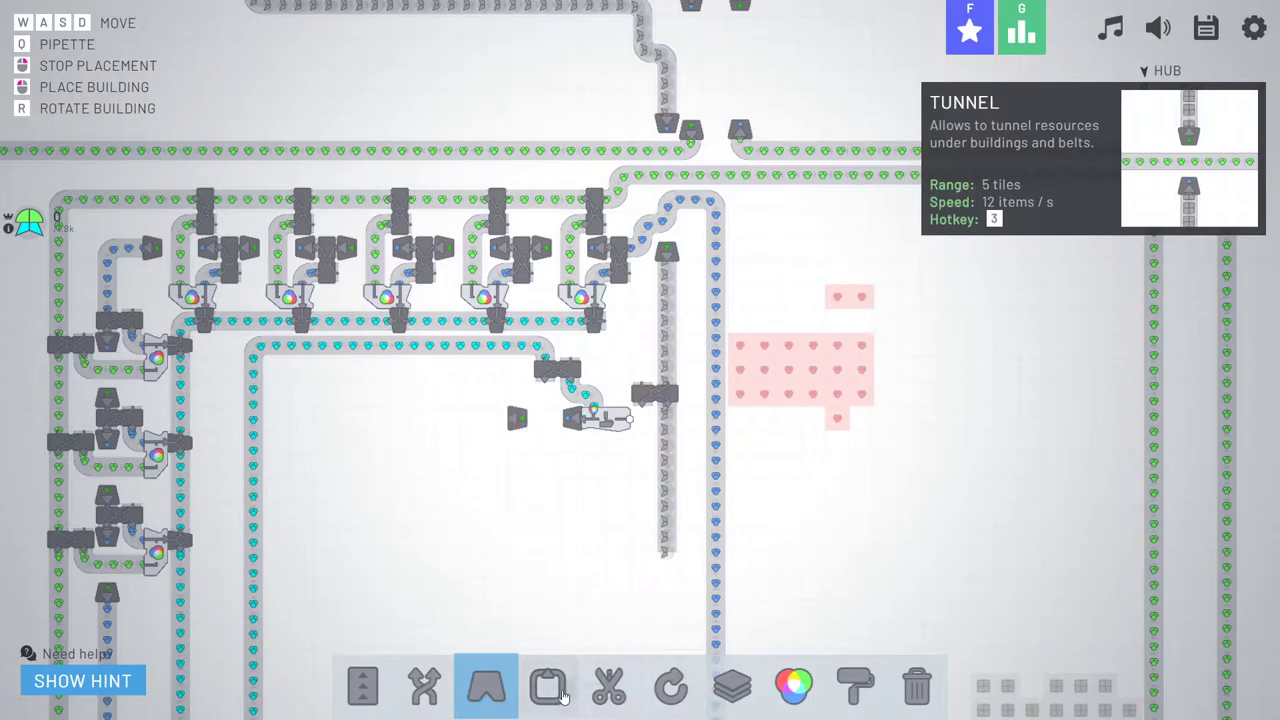
{"action": "left_click", "coordinate": [430, 693]}
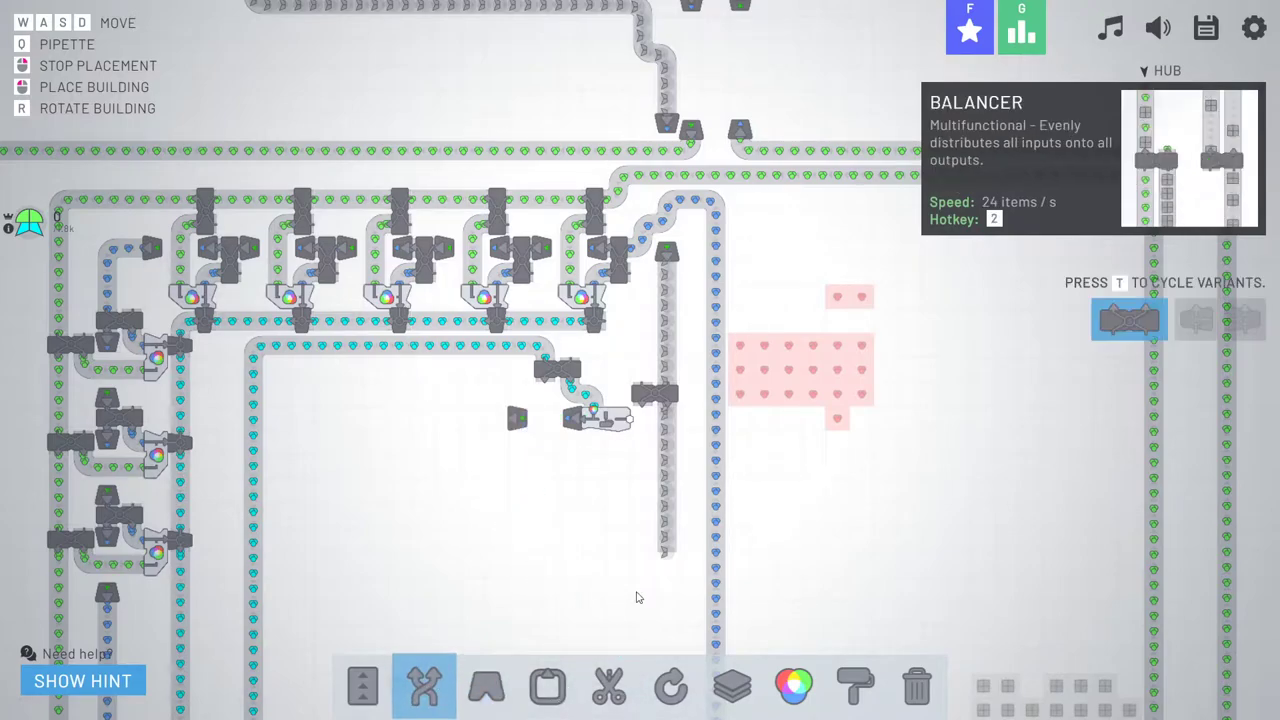
{"action": "left_click", "coordinate": [1240, 325]}
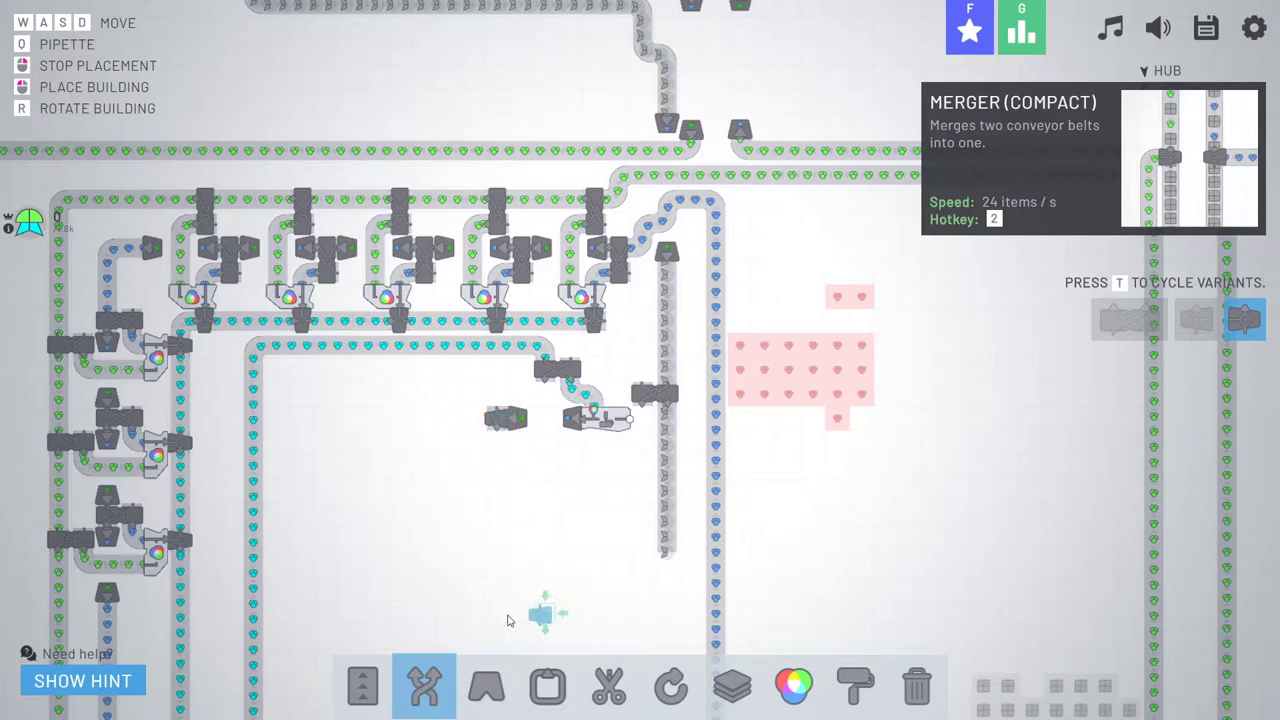
- Run a long cyan belt downward from the compact merger
{"action": "left_click", "coordinate": [355, 697]}
{"action": "key", "text": "s"}
{"action": "key", "text": "a"}
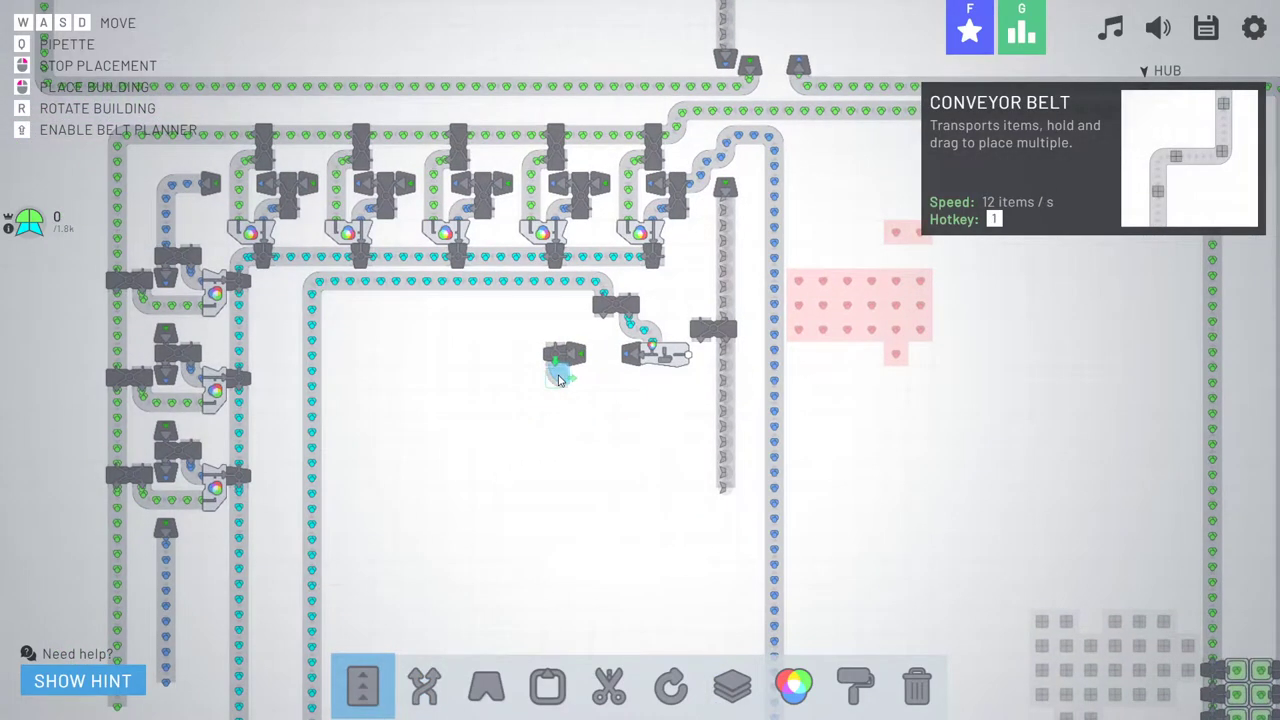
{"action": "left_click_drag", "start_coordinate": [560, 380], "coordinate": [557, 368]}
{"action": "key", "text": "s"}
{"action": "key", "text": "w"}
{"action": "key", "text": "d"}
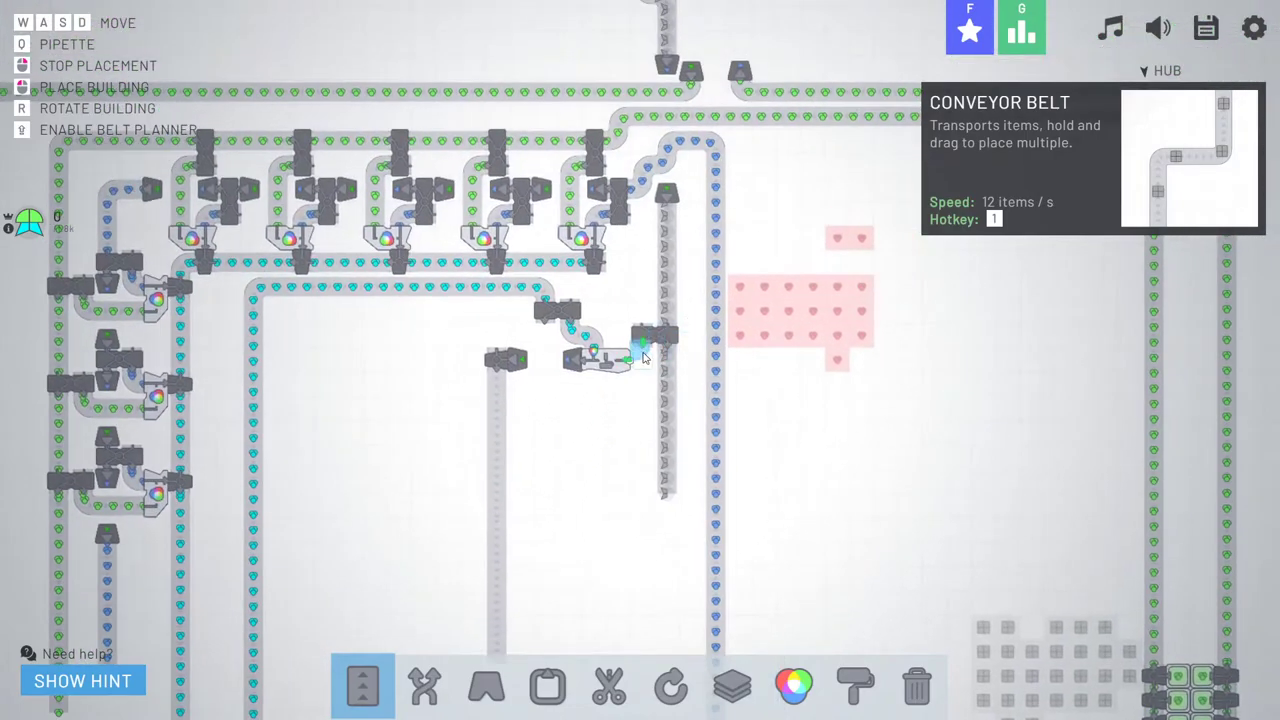
{"action": "key", "text": "s"}
{"action": "key", "text": "a"}
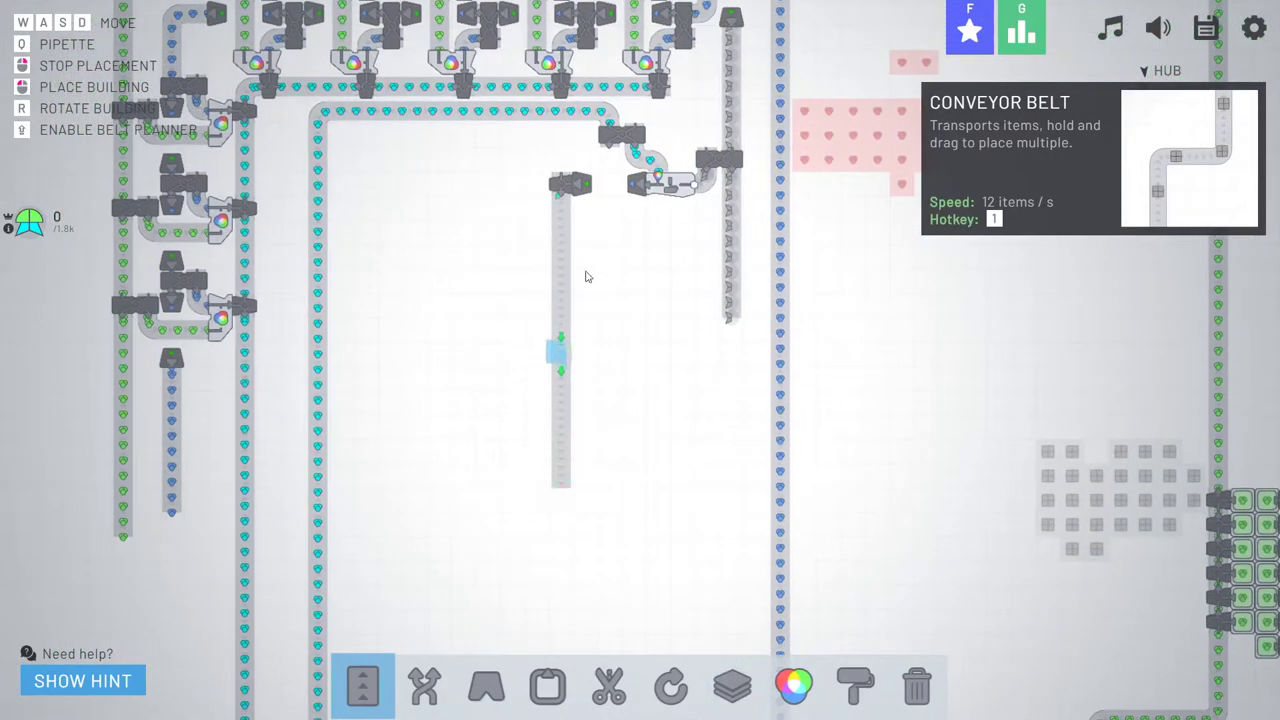
{"action": "key", "text": "s"}
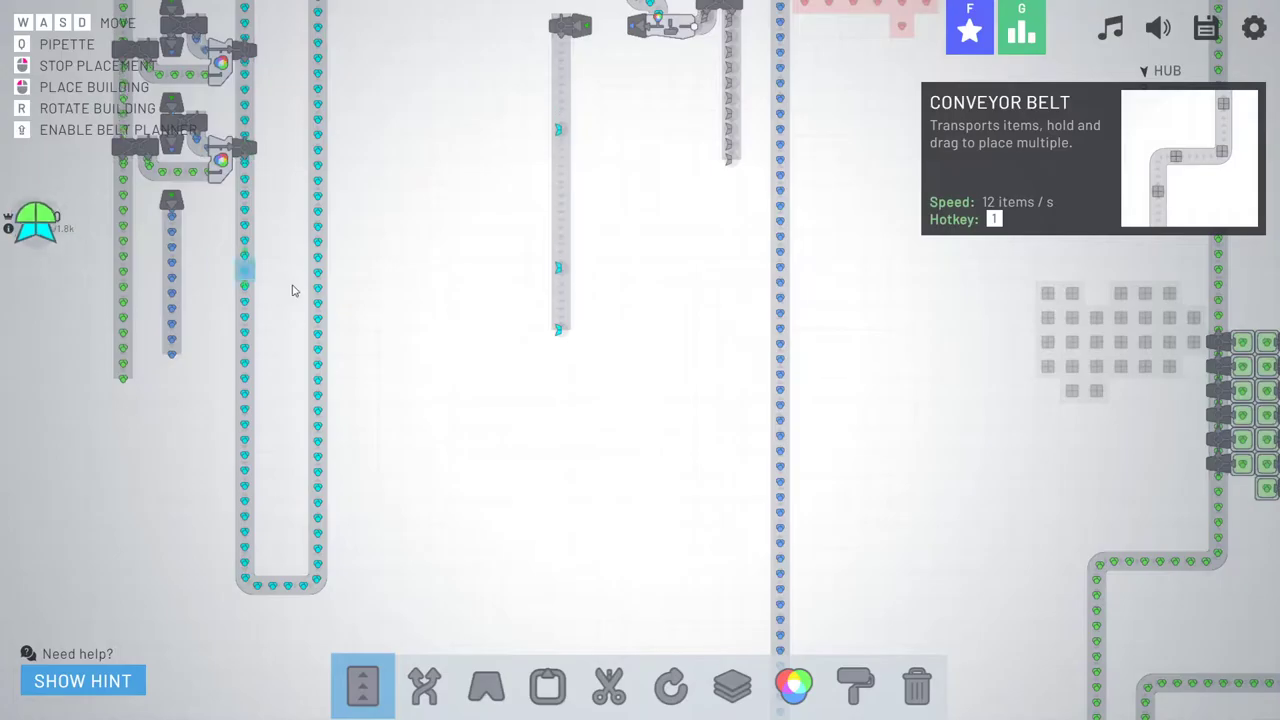
{"action": "key", "text": "a"}
{"action": "scroll", "coordinate": [307, 291], "scroll_direction": "down", "scroll_amount": 5}
{"action": "scroll", "coordinate": [314, 297], "scroll_direction": "up", "scroll_amount": 5}
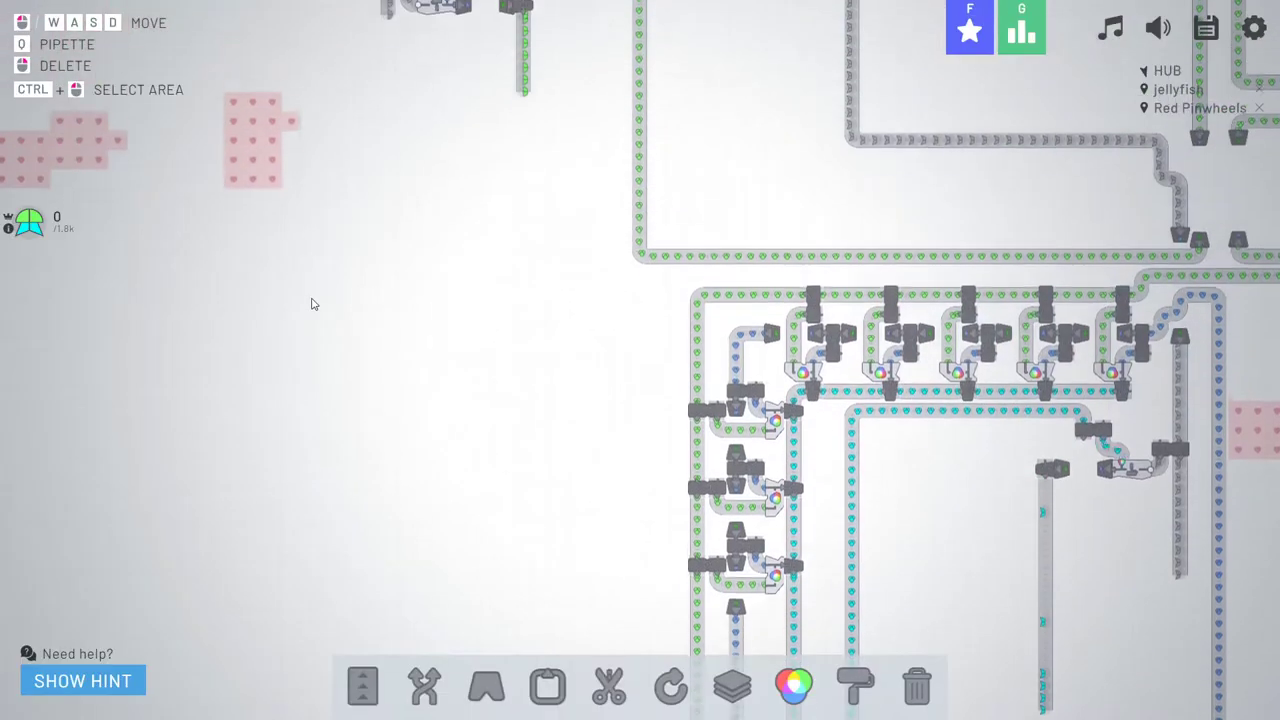
{"action": "key", "text": "s"}
{"action": "key", "text": "d"}
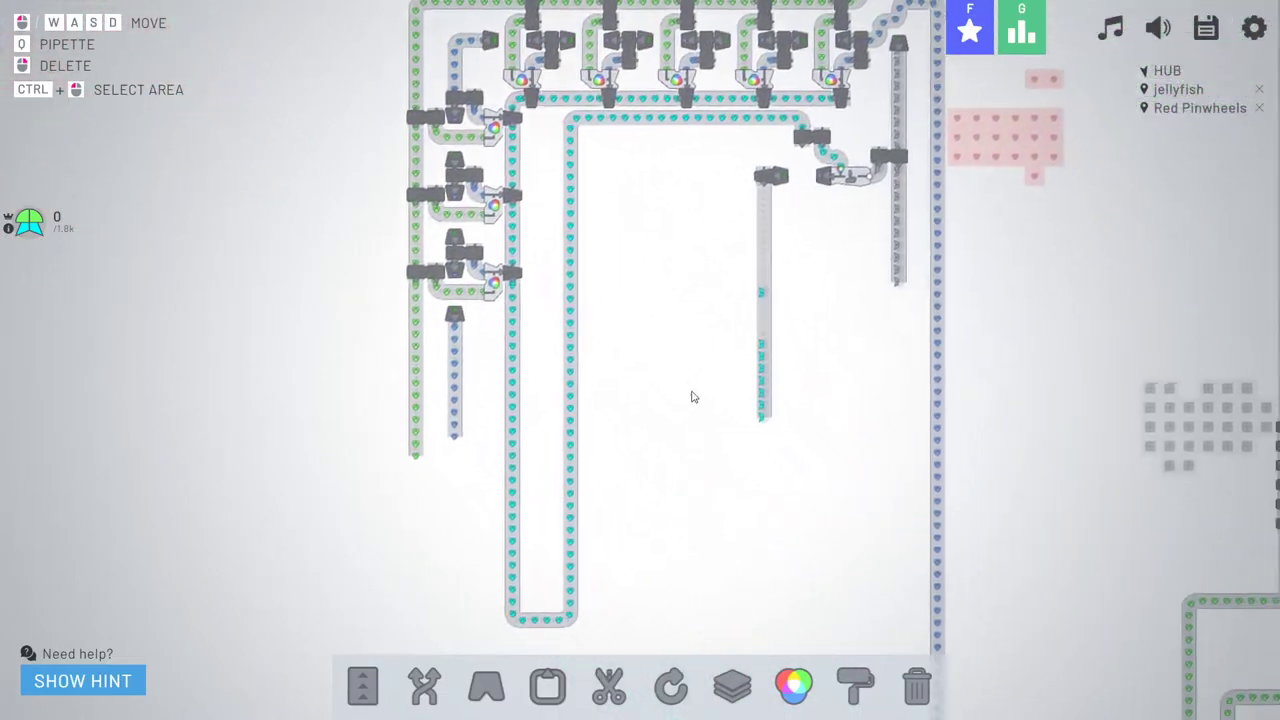
{"action": "scroll", "coordinate": [586, 427], "scroll_direction": "down", "scroll_amount": 5}
{"action": "scroll", "coordinate": [481, 439], "scroll_direction": "down", "scroll_amount": 3}
{"action": "key", "text": "s"}
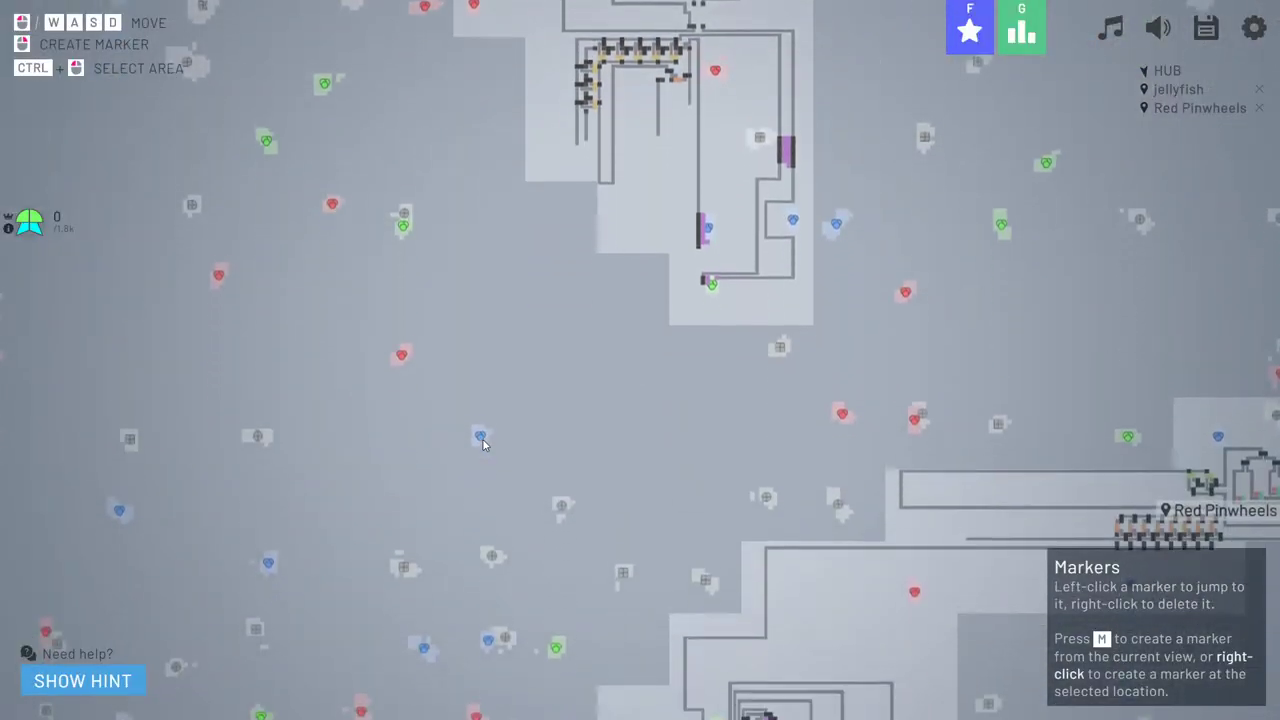
{"action": "scroll", "coordinate": [552, 489], "scroll_direction": "up", "scroll_amount": 5}
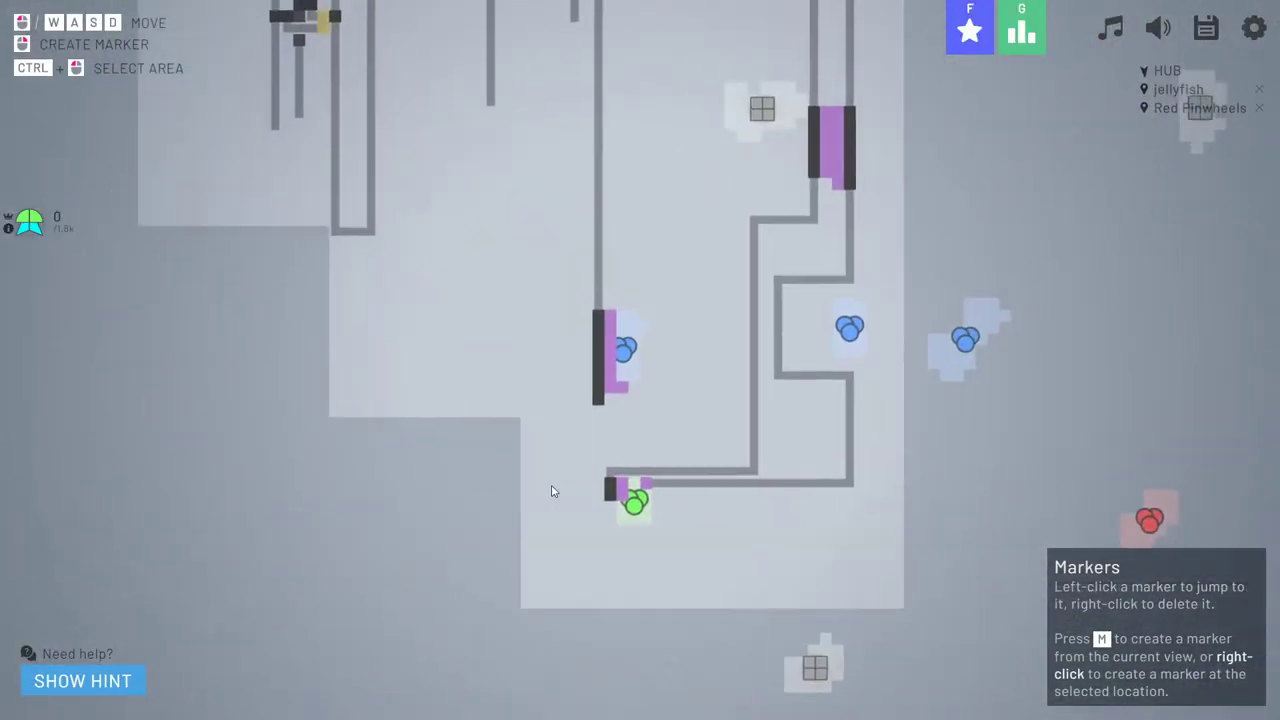
{"action": "key", "text": "w"}
{"action": "key", "text": "a"}
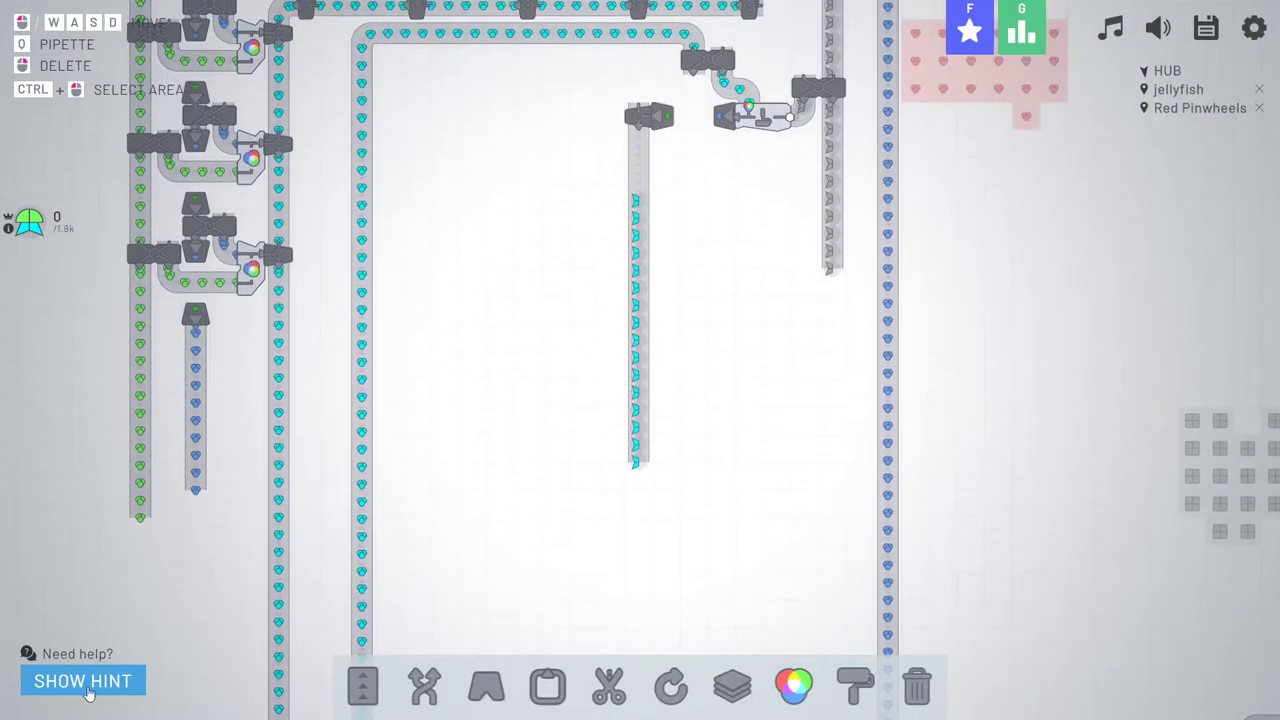
- Extend the cyan belt column further down and turn it sideways
{"action": "left_click", "coordinate": [364, 686]}
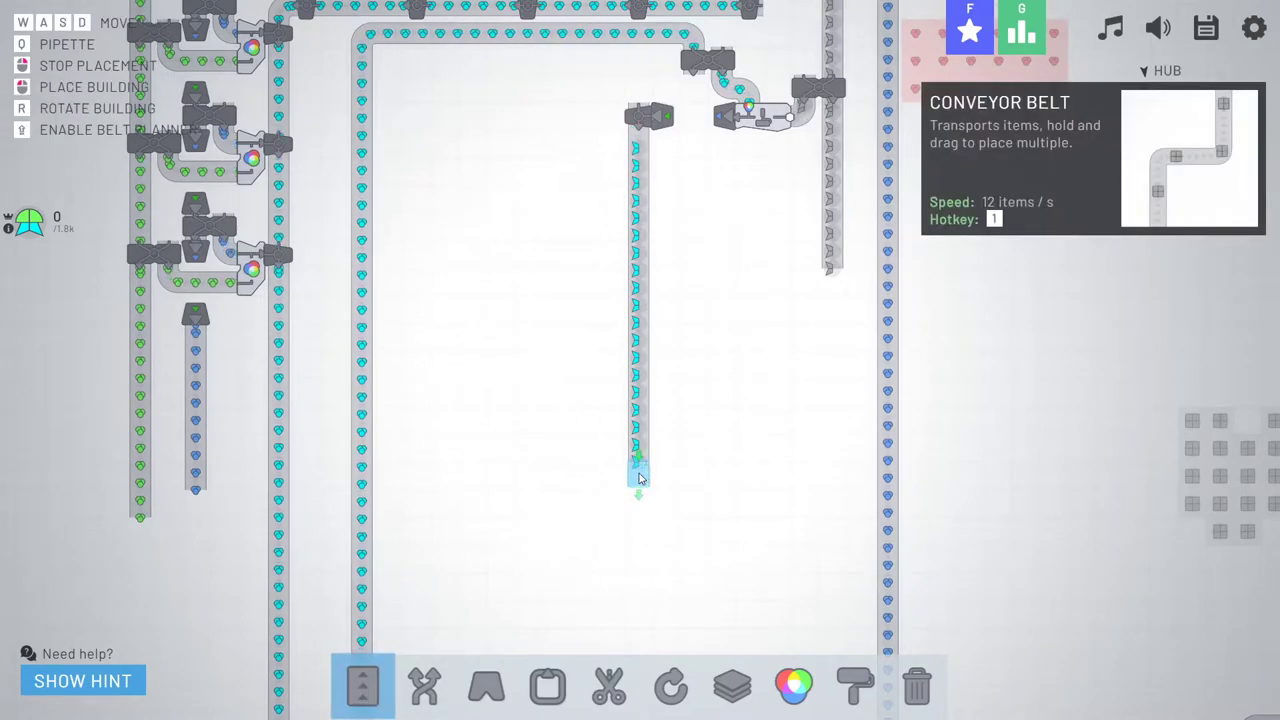
{"action": "key", "text": "s"}
{"action": "key", "text": "s"}
{"action": "left_click_drag", "start_coordinate": [640, 478], "coordinate": [640, 478]}
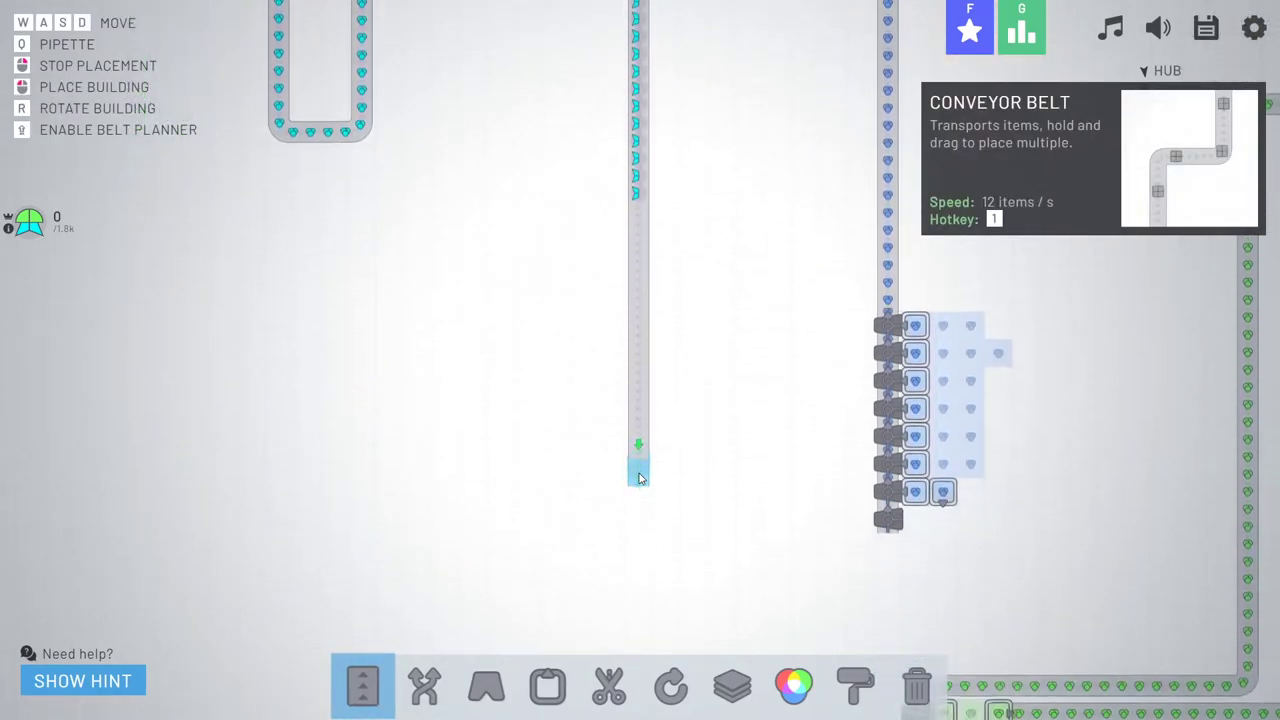
{"action": "key", "text": "w"}
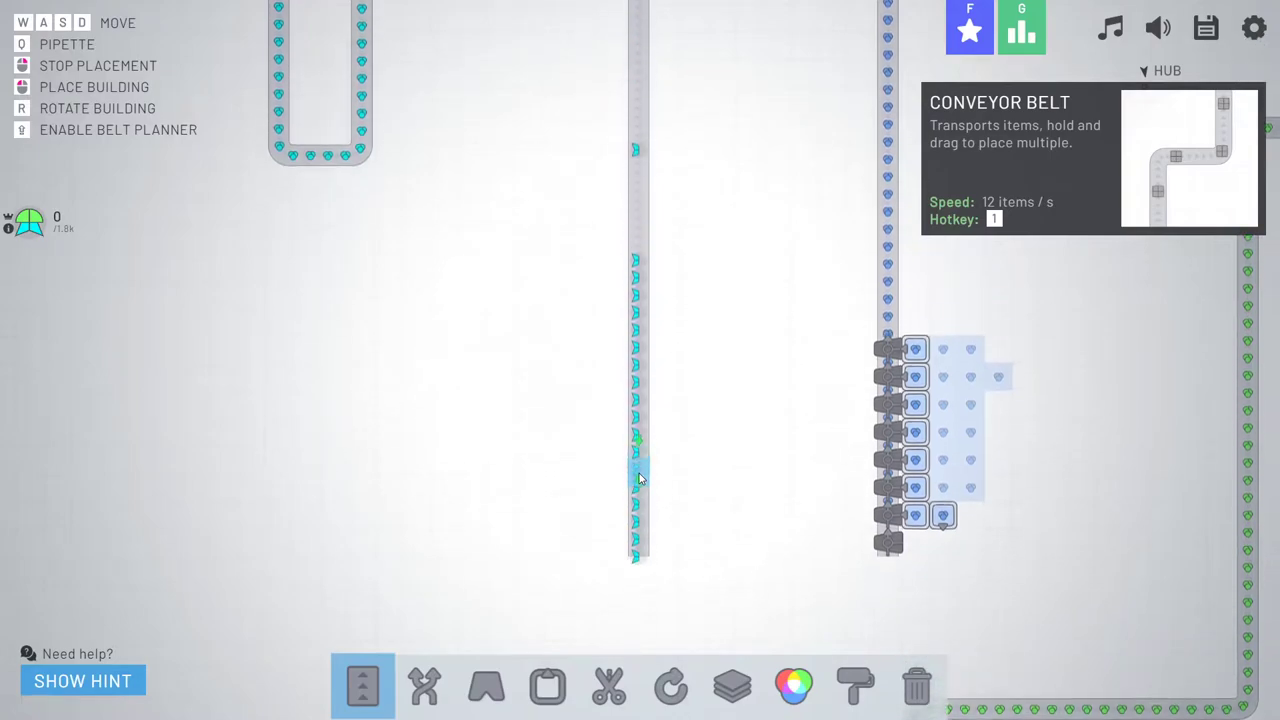
{"action": "left_click_drag", "start_coordinate": [640, 478], "coordinate": [640, 478]}
{"action": "key", "text": "s"}
{"action": "key", "text": "s"}
{"action": "key", "text": "a"}
{"action": "key", "text": "w"}
- Lay a green-shape belt from the other merger down and right beside the cyan belt
{"action": "key", "text": "w"}
{"action": "key", "text": "a"}
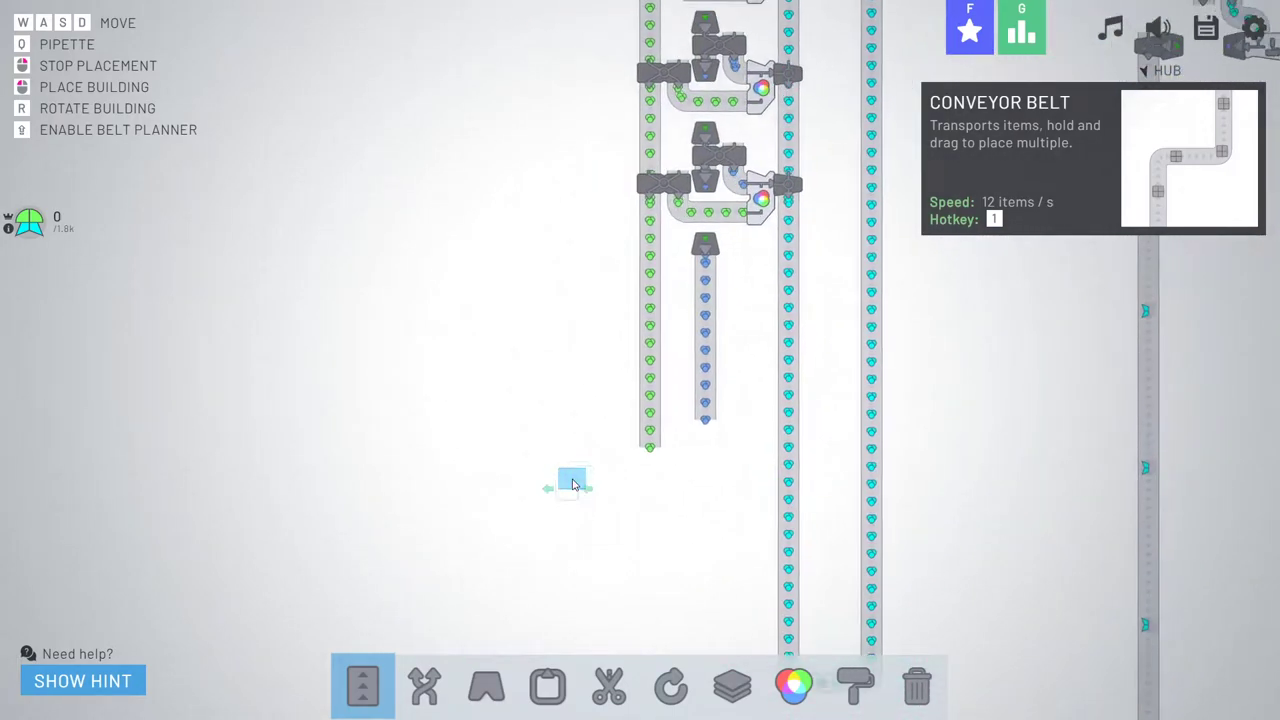
{"action": "key", "text": "w"}
{"action": "key", "text": "a"}
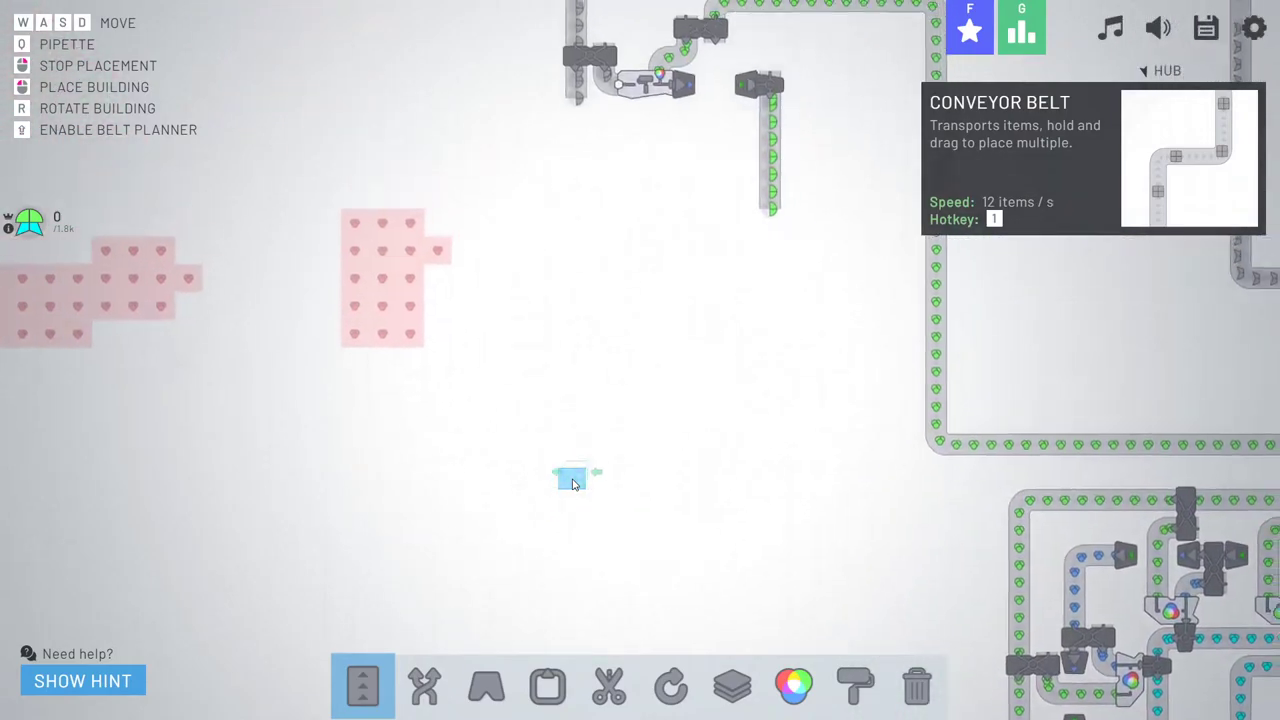
{"action": "key", "text": "w"}
{"action": "key", "text": "s"}
{"action": "left_click_drag", "start_coordinate": [594, 457], "coordinate": [594, 457]}
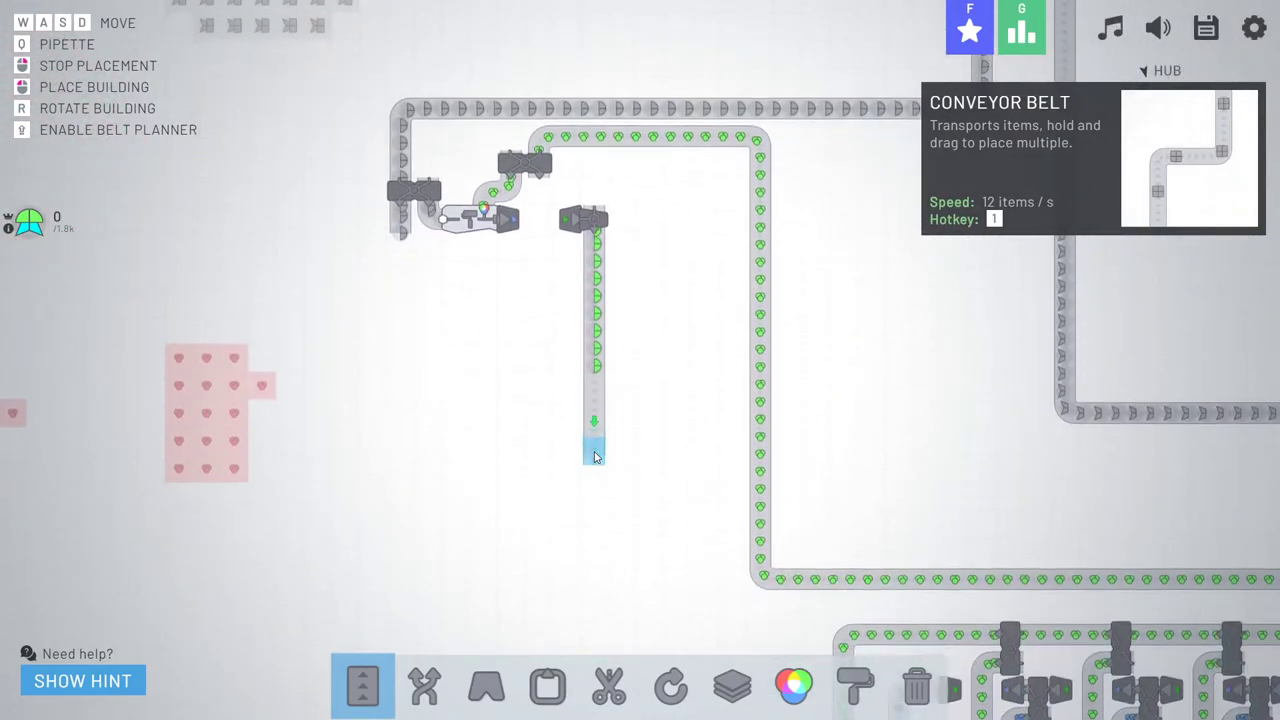
{"action": "key", "text": "s"}
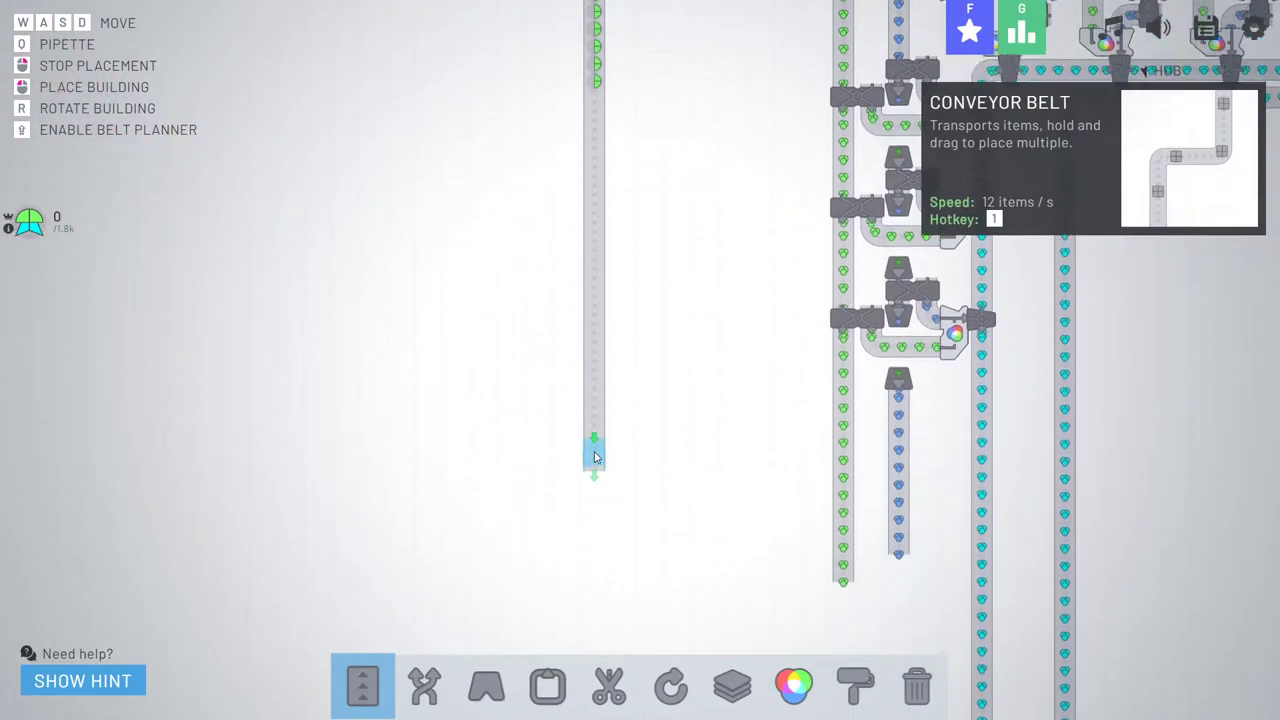
{"action": "left_click_drag", "start_coordinate": [594, 457], "coordinate": [594, 457]}
{"action": "key", "text": "s"}
{"action": "key", "text": "s"}
{"action": "key", "text": "d"}
{"action": "key", "text": "s"}
- Rotate a stacker so its inputs enter from the top, and place it below the green and cyan belt ends
{"action": "key", "text": "a"}
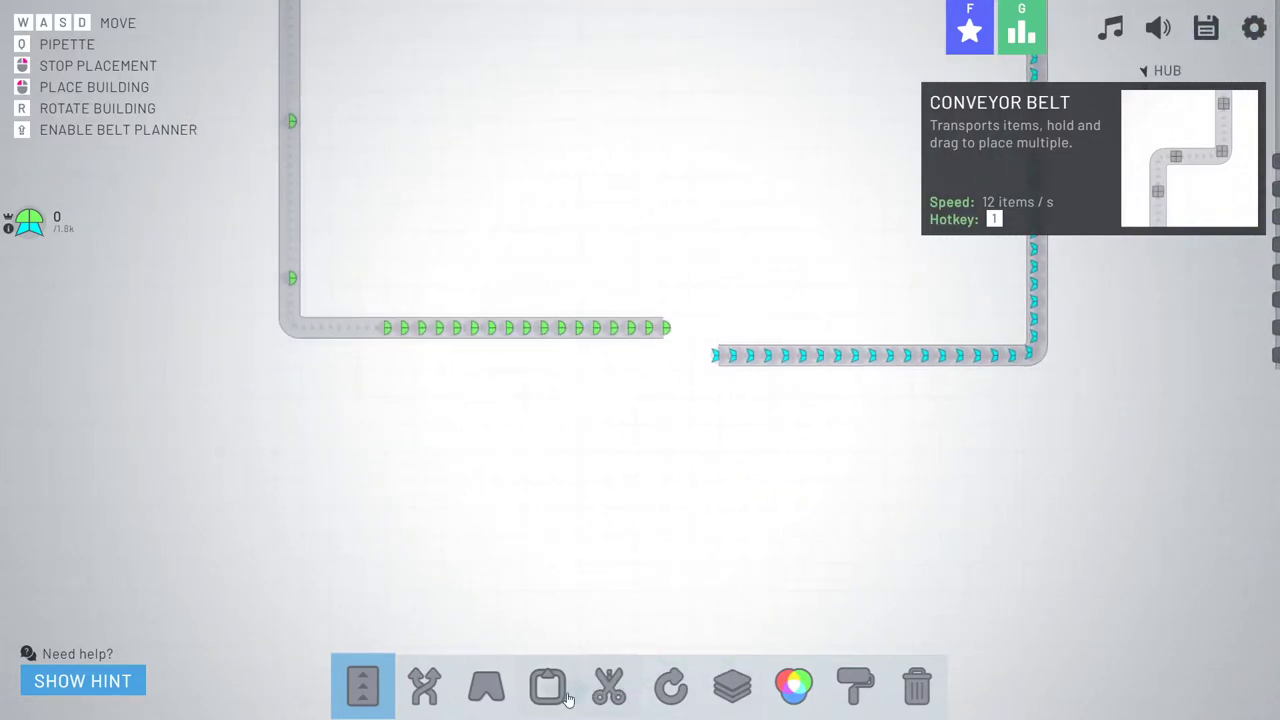
{"action": "left_click", "coordinate": [851, 688]}
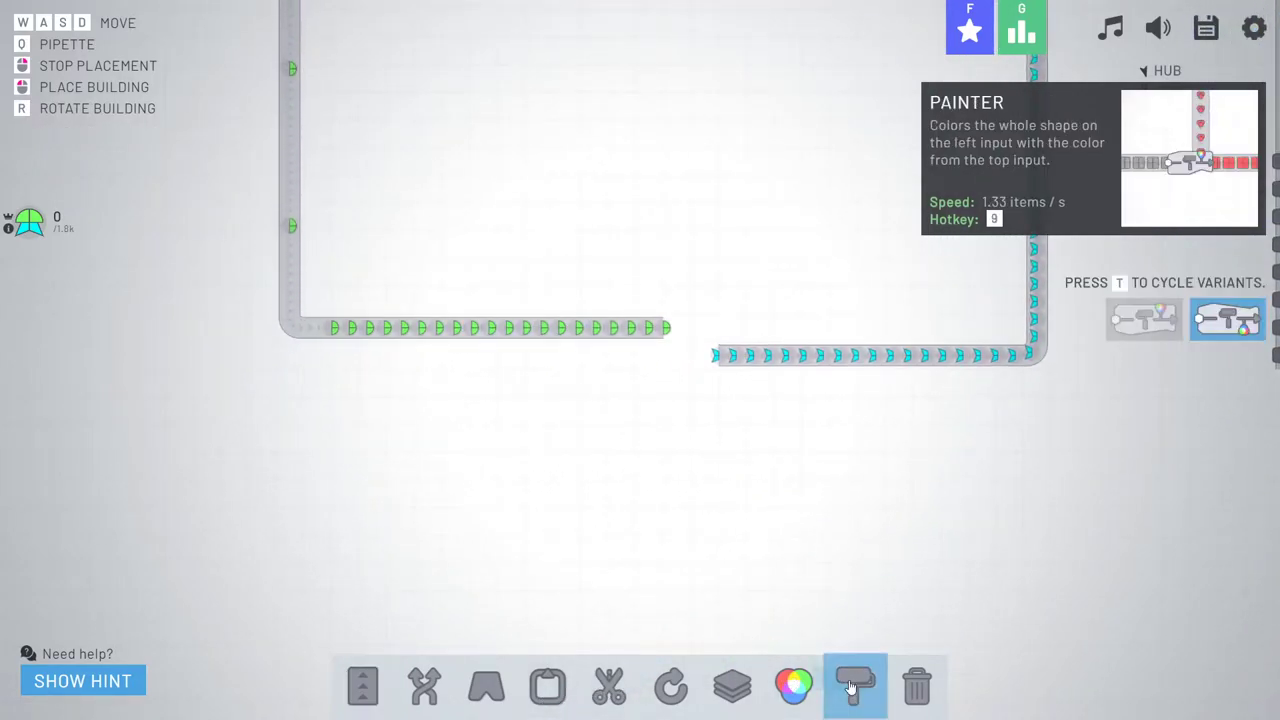
{"action": "key", "text": "d"}
{"action": "left_click", "coordinate": [732, 686]}
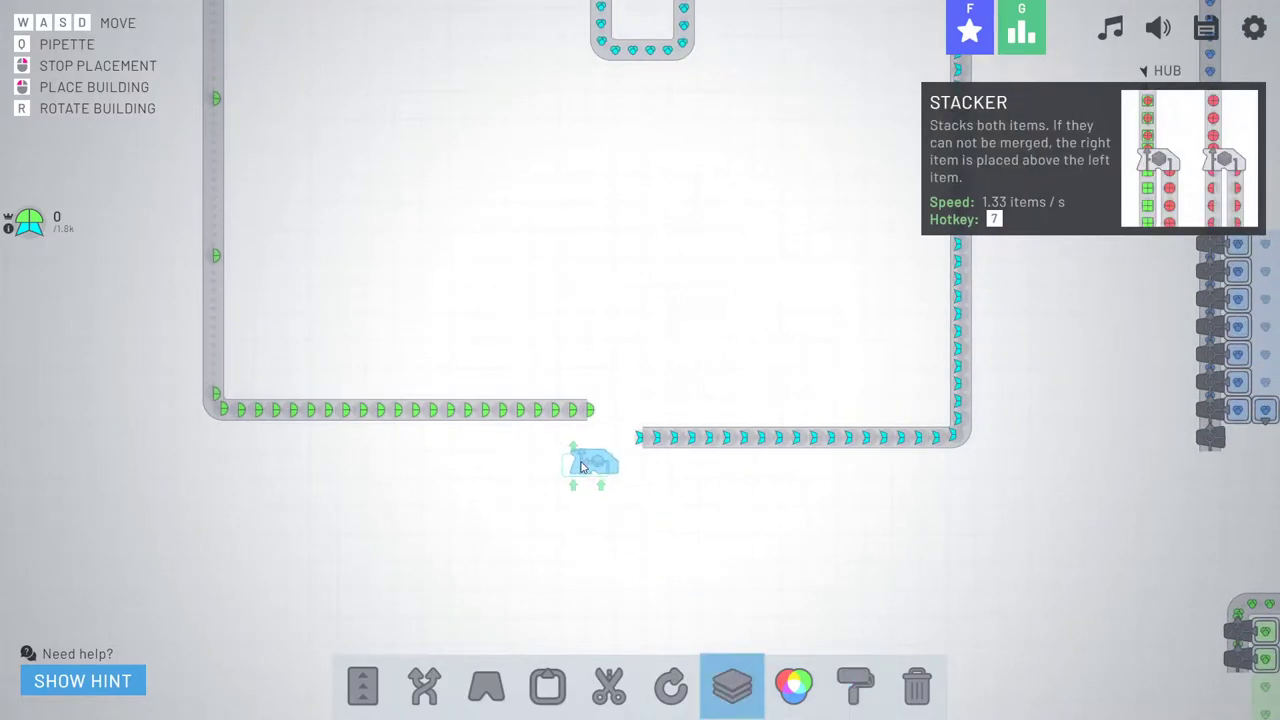
{"action": "key", "text": "d"}
{"action": "key", "text": "r"}
{"action": "key", "text": "r"}
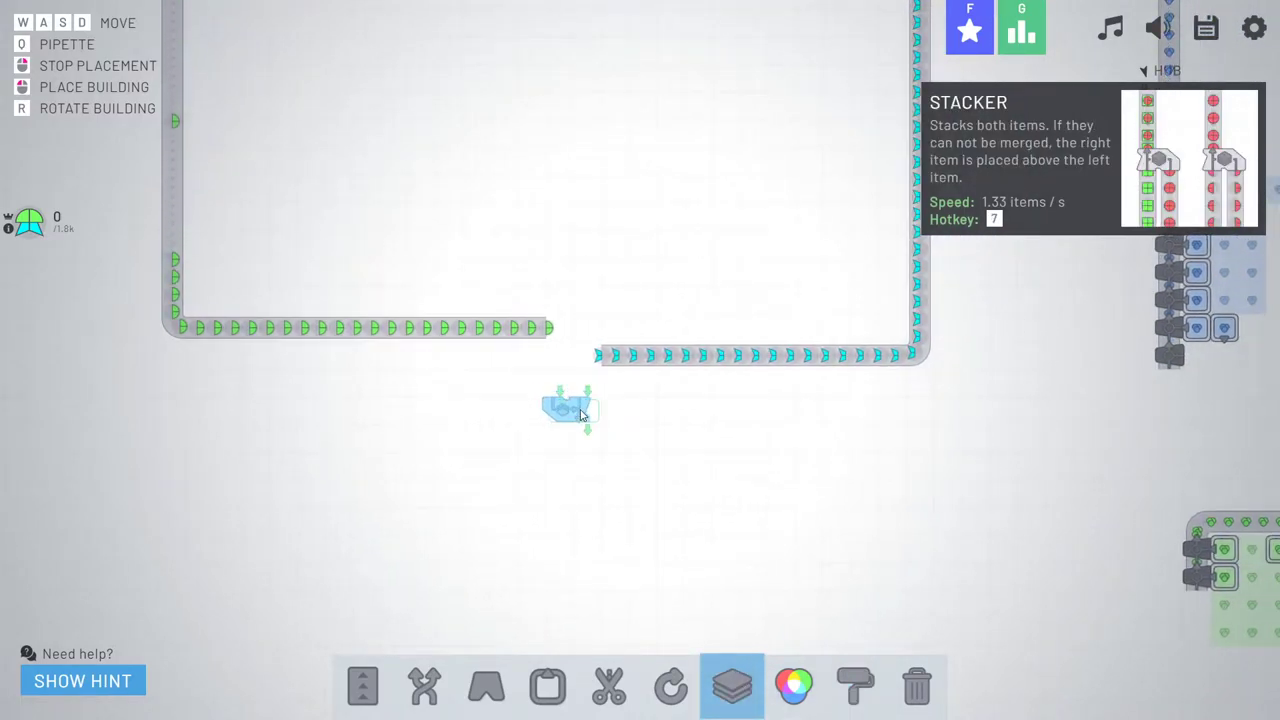
{"action": "key", "text": "d"}
{"action": "key", "text": "s"}
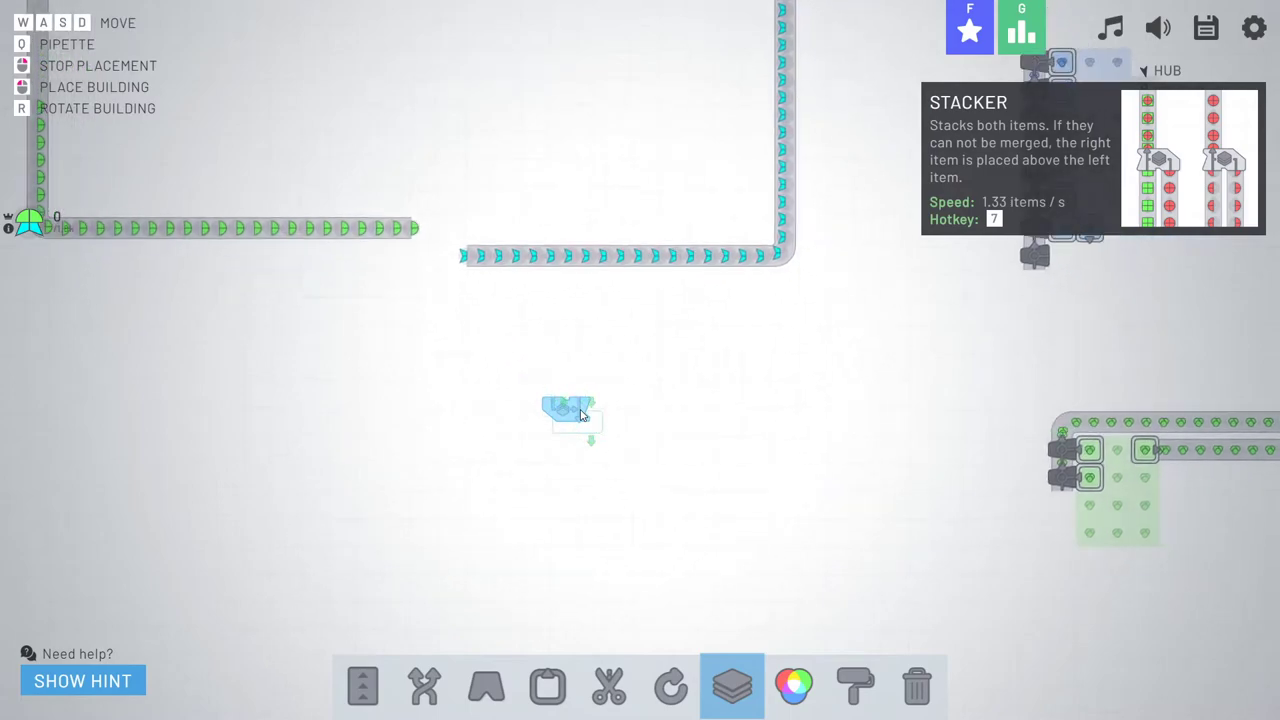
{"action": "key", "text": "r"}
{"action": "key", "text": "r"}
{"action": "key", "text": "w"}
{"action": "key", "text": "w"}
{"action": "key", "text": "a"}
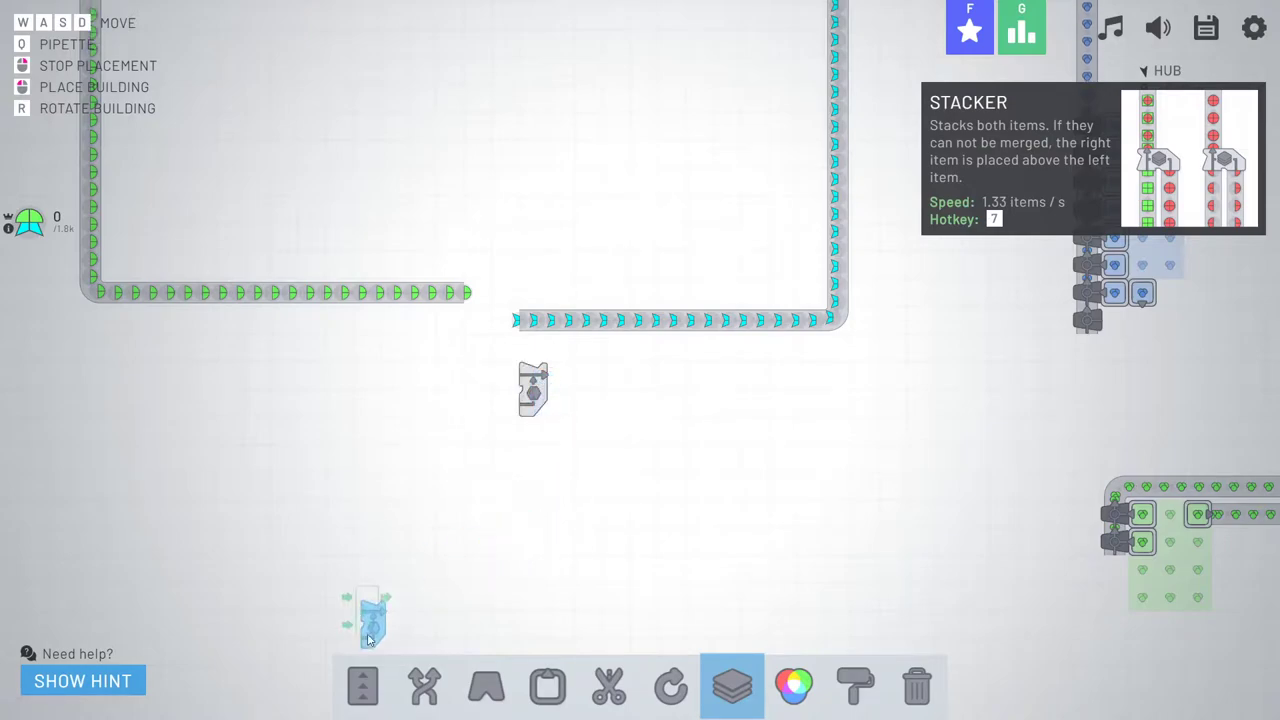
{"action": "key", "text": "a"}
{"action": "key", "text": "w"}
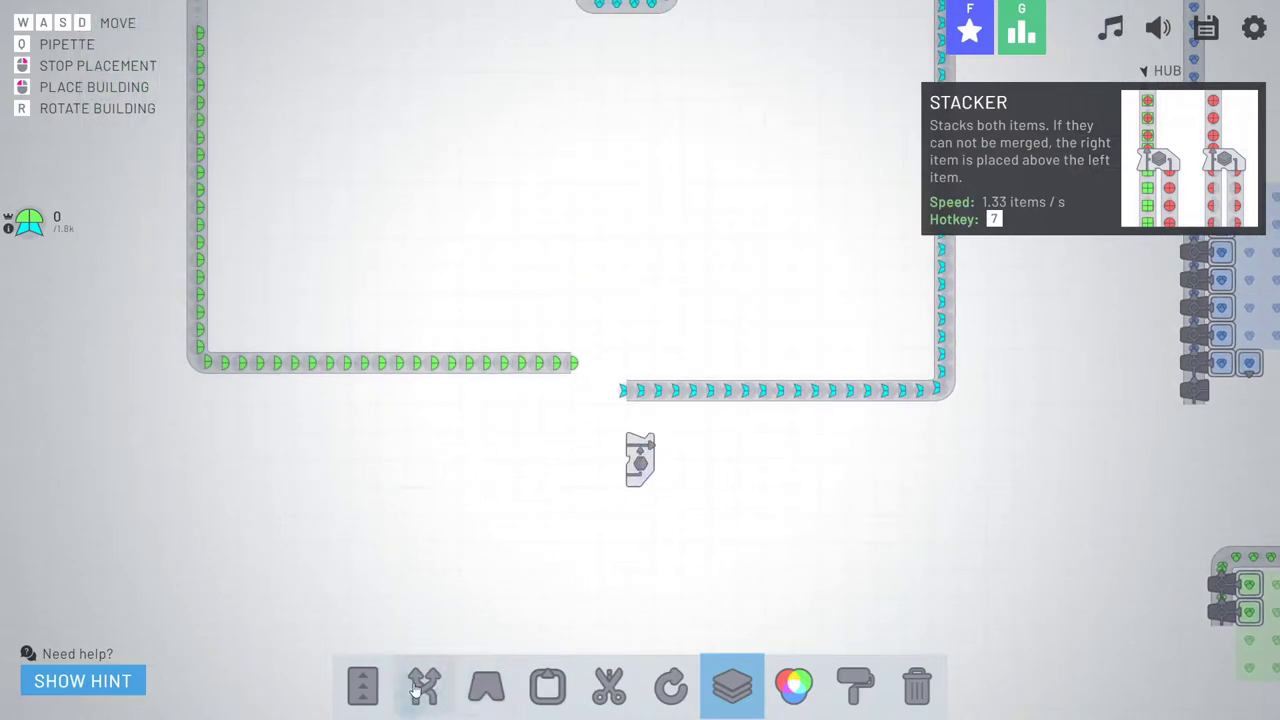
- Place two balancers and belt the green and cyan lines through them into the stacker
{"action": "left_click", "coordinate": [424, 685]}
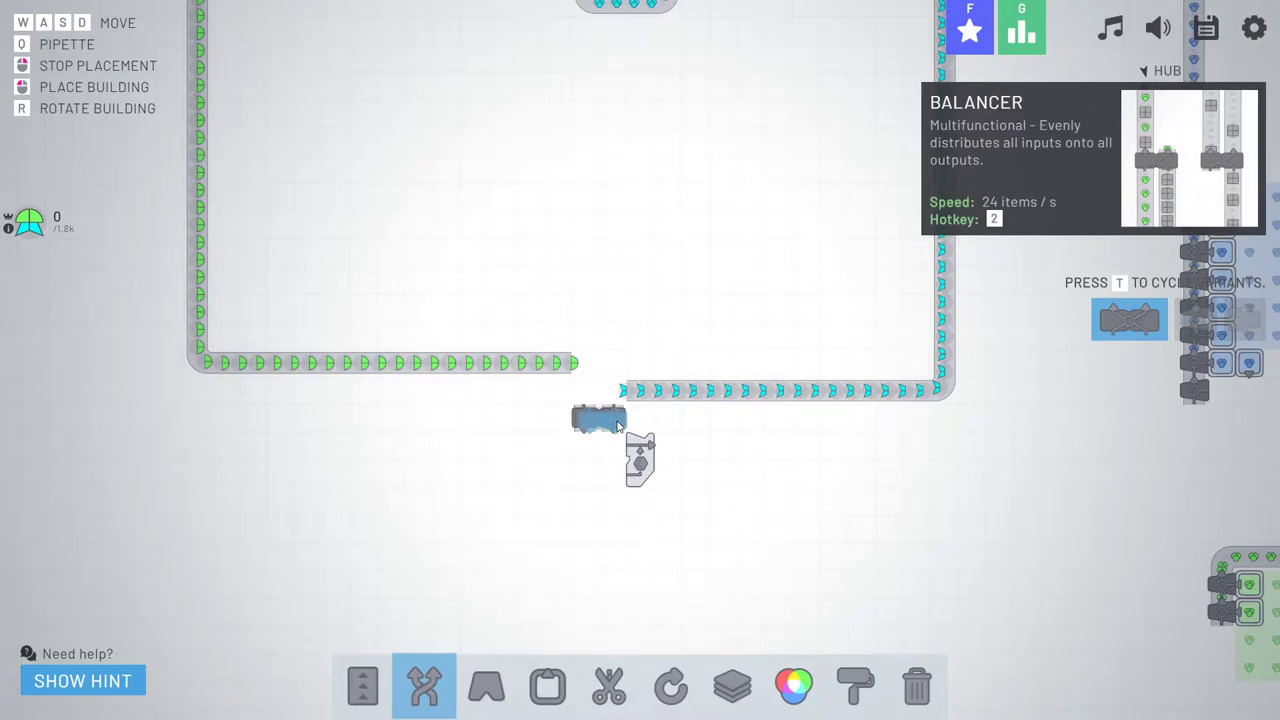
{"action": "left_click", "coordinate": [618, 426]}
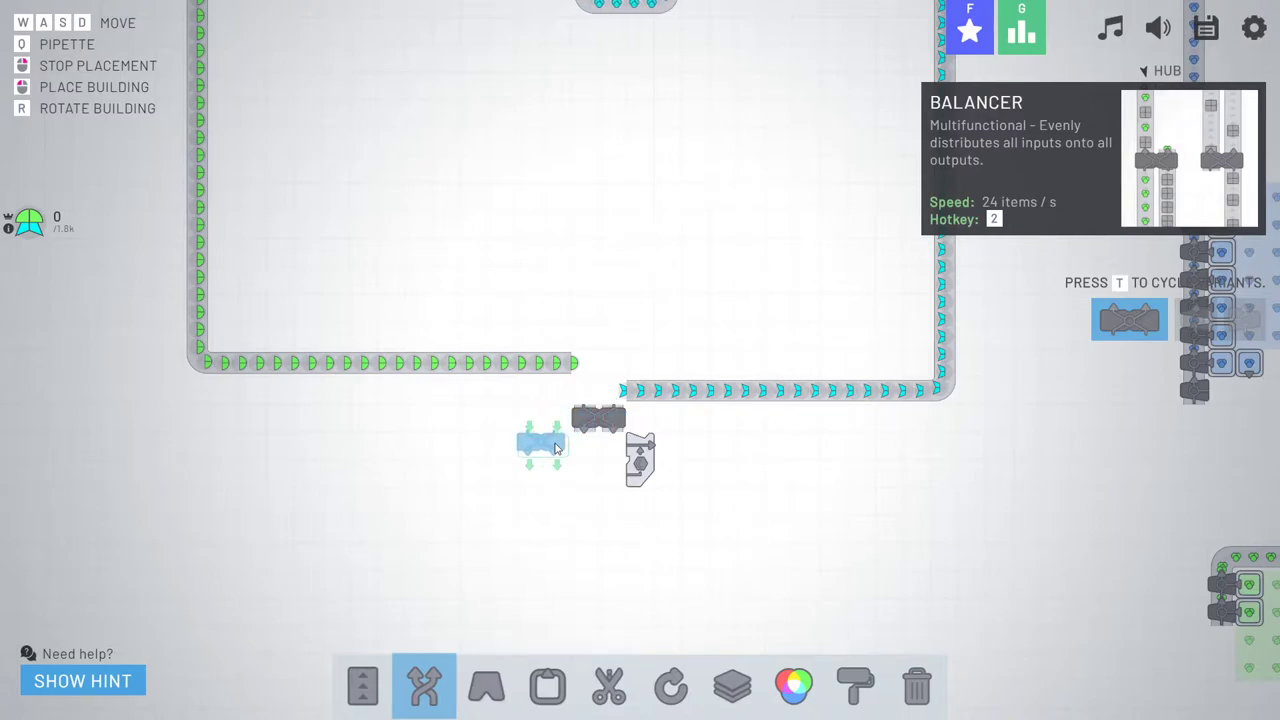
{"action": "left_click", "coordinate": [557, 448]}
{"action": "left_click", "coordinate": [378, 692]}
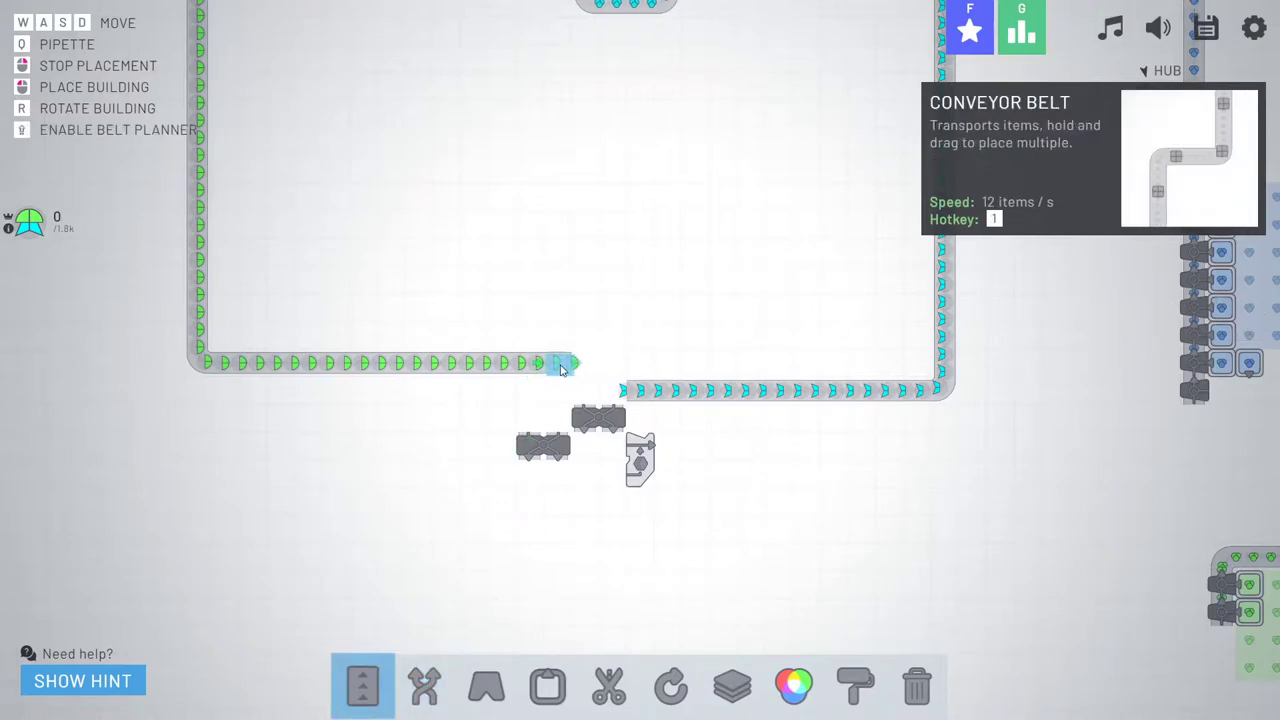
{"action": "left_click_drag", "start_coordinate": [556, 386], "coordinate": [533, 432]}
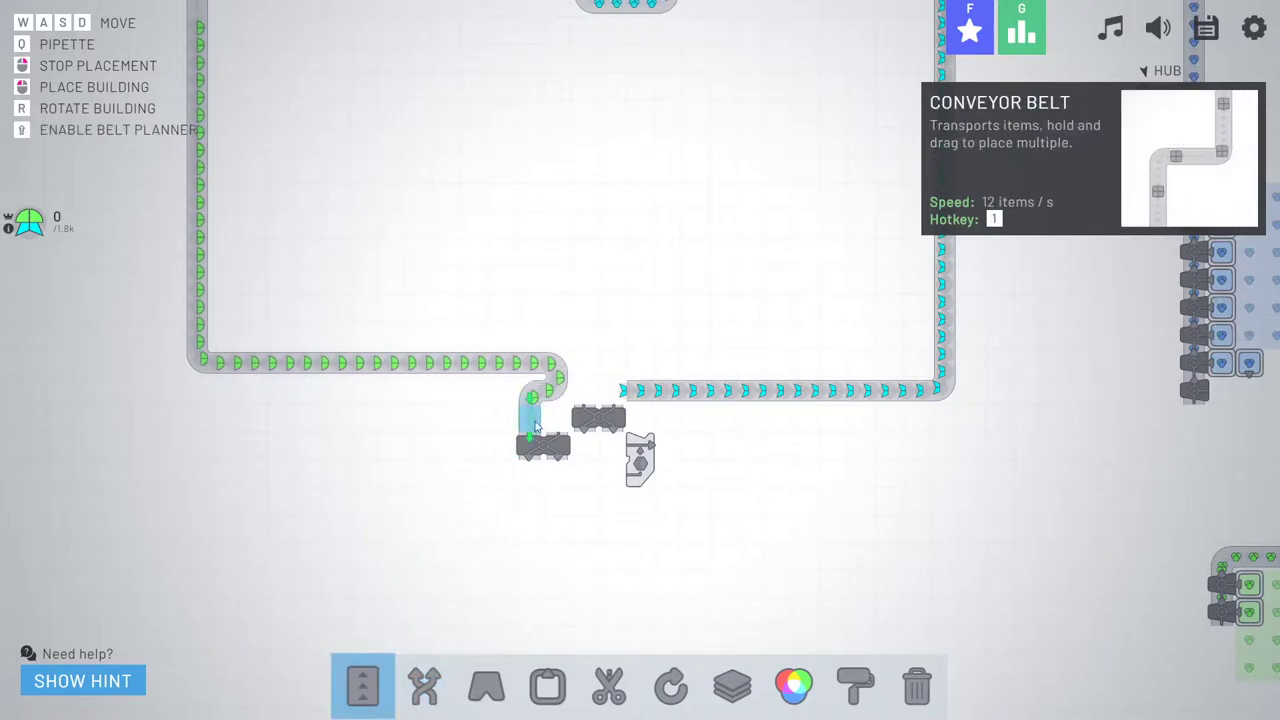
{"action": "left_click_drag", "start_coordinate": [600, 396], "coordinate": [590, 396]}
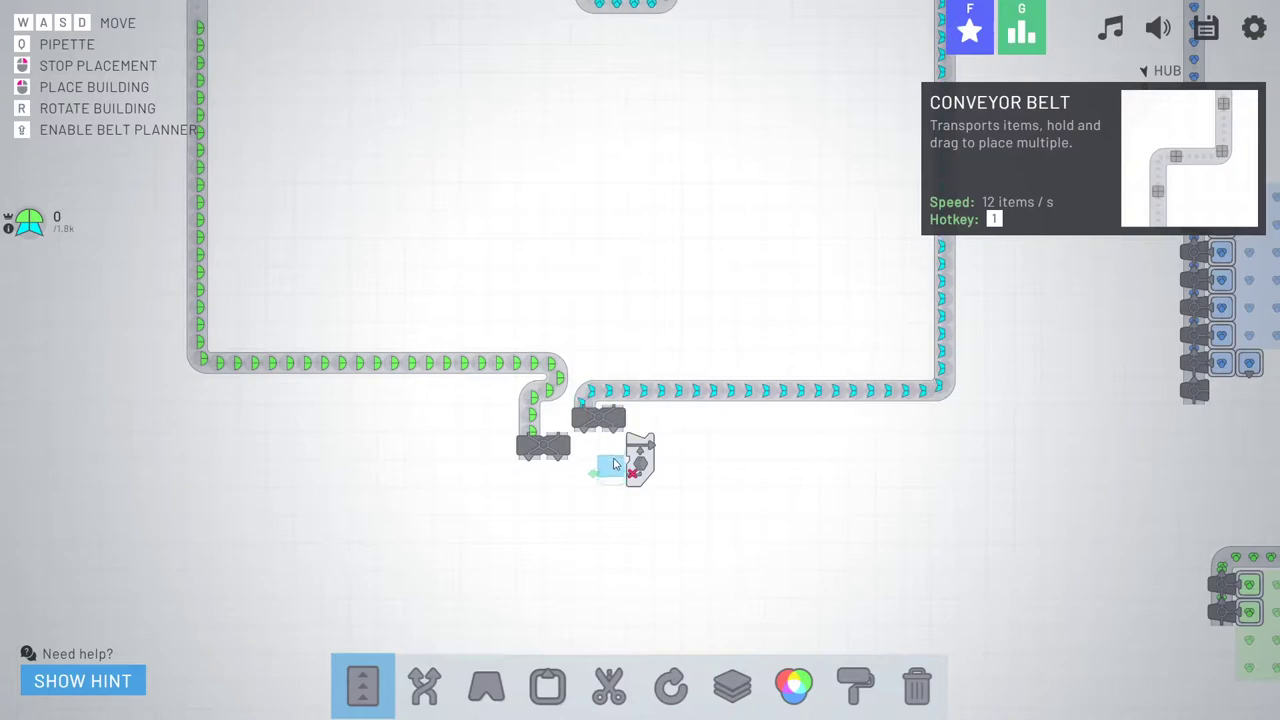
{"action": "left_click_drag", "start_coordinate": [616, 461], "coordinate": [632, 451]}
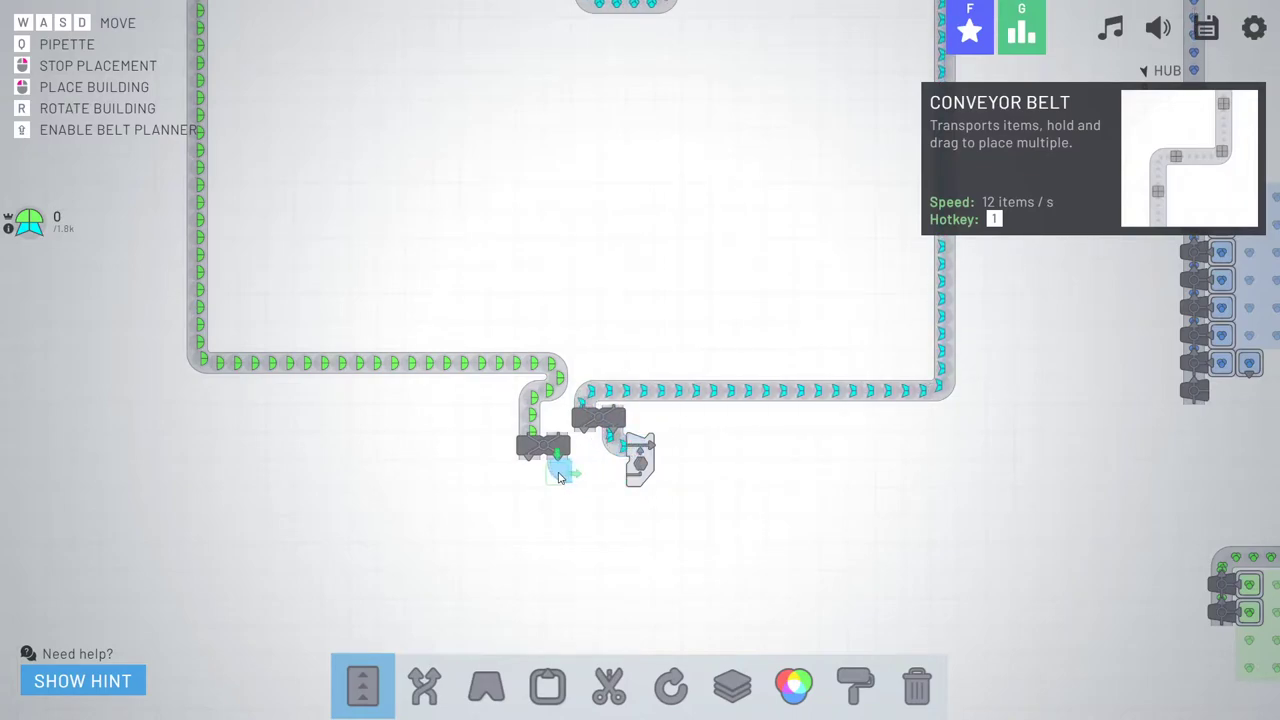
{"action": "left_click_drag", "start_coordinate": [560, 477], "coordinate": [634, 466]}
- Place a tunnel entrance below the balancers
{"action": "key", "text": "3"}
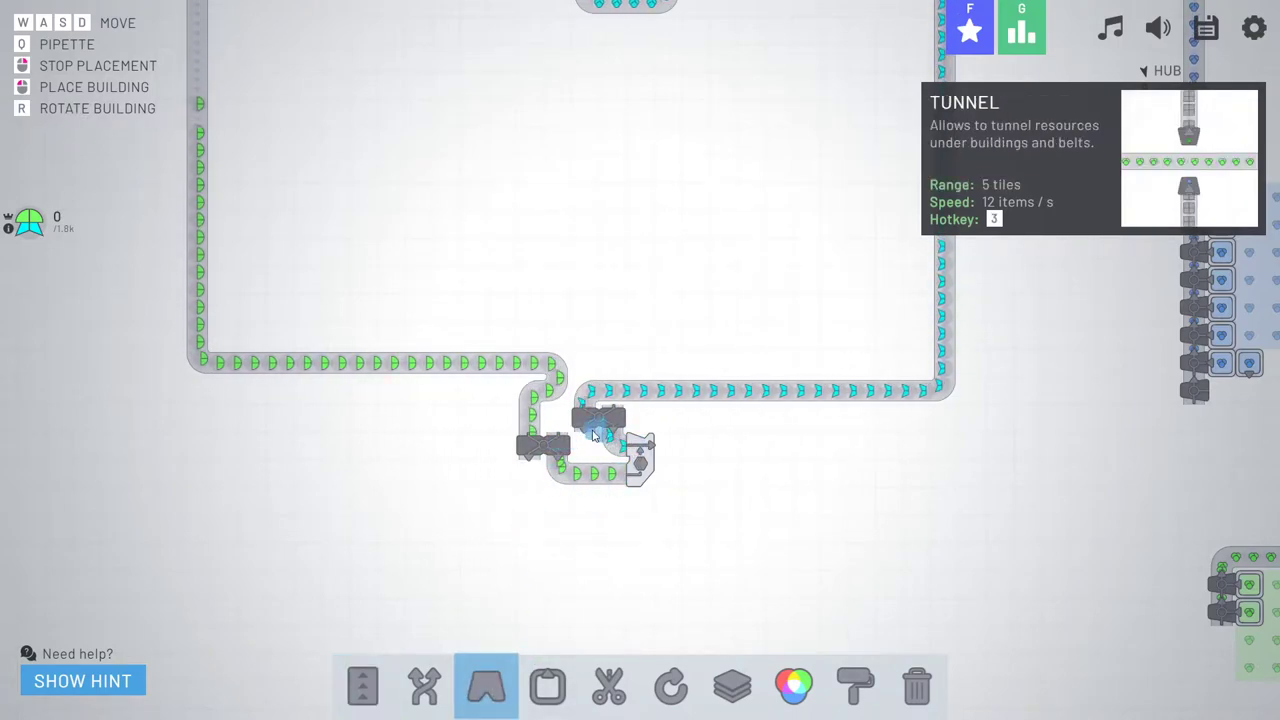
{"action": "left_click", "coordinate": [585, 505]}
{"action": "key", "text": "s"}
{"action": "left_click", "coordinate": [363, 686]}
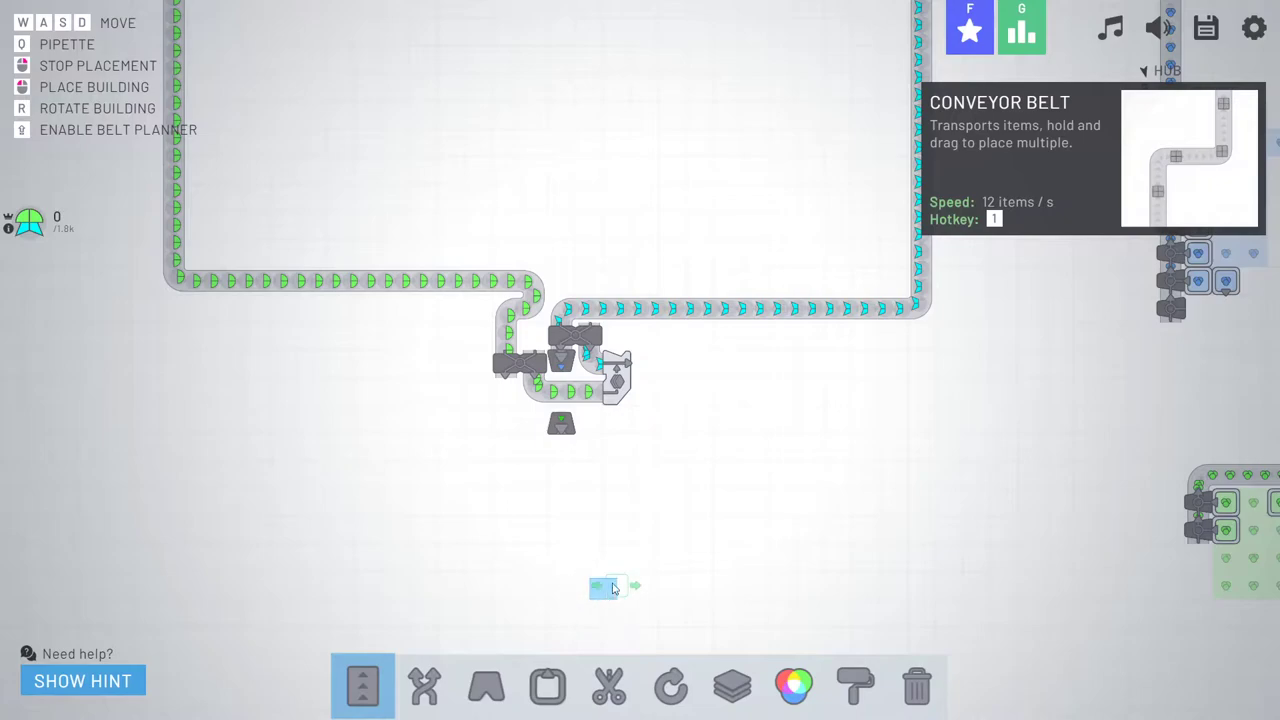
- Add a compact merger at the stacker's output
{"action": "left_click", "coordinate": [425, 690]}
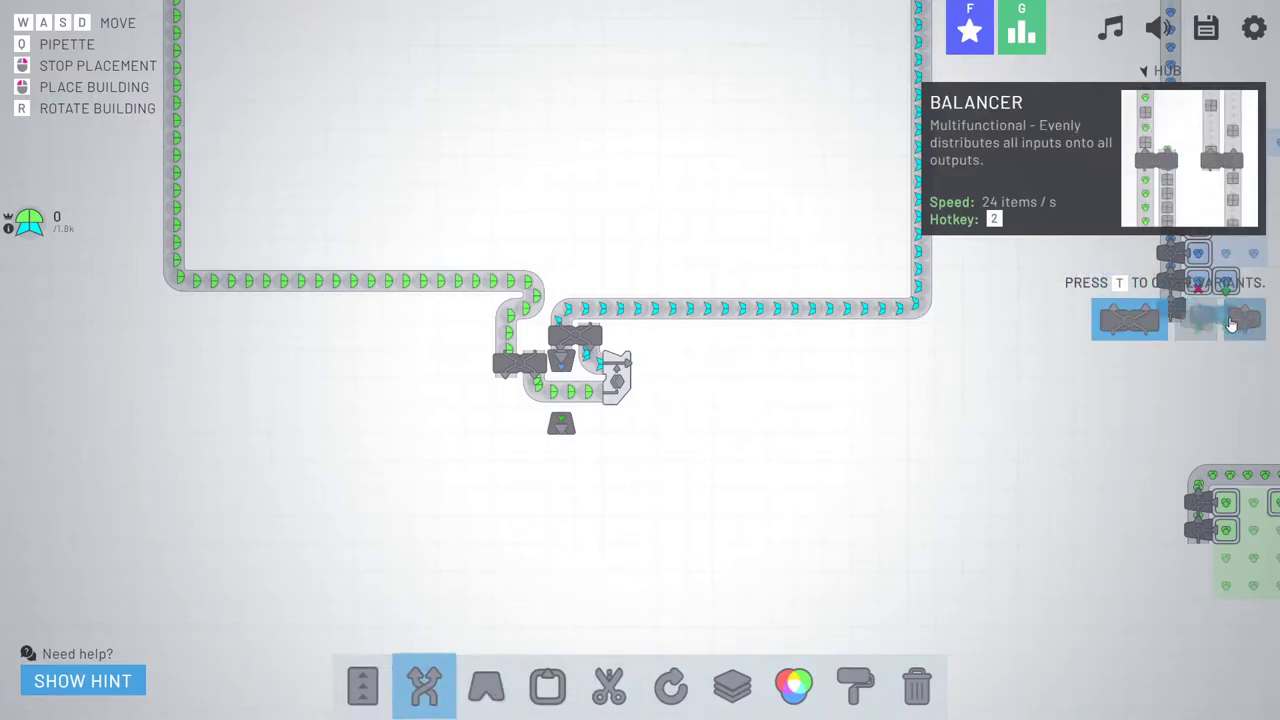
{"action": "left_click", "coordinate": [1212, 322]}
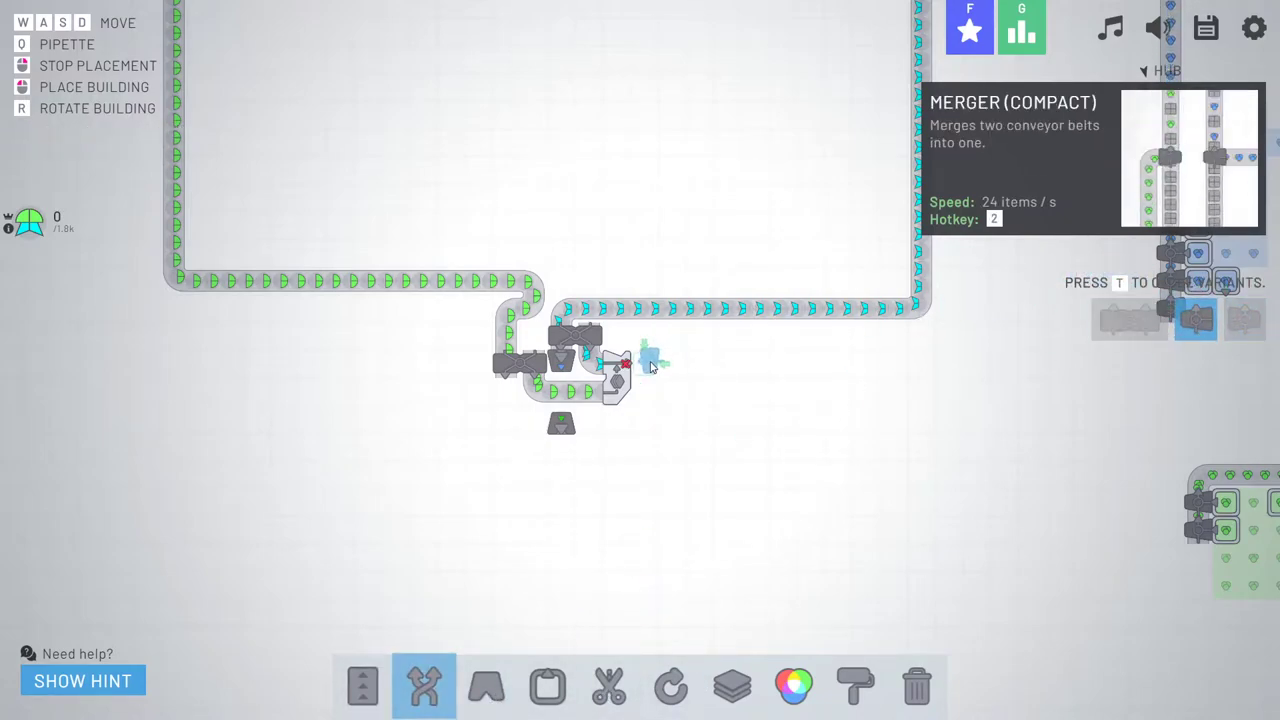
{"action": "left_click", "coordinate": [650, 368]}
{"action": "key", "text": "s"}
{"action": "key", "text": "a"}
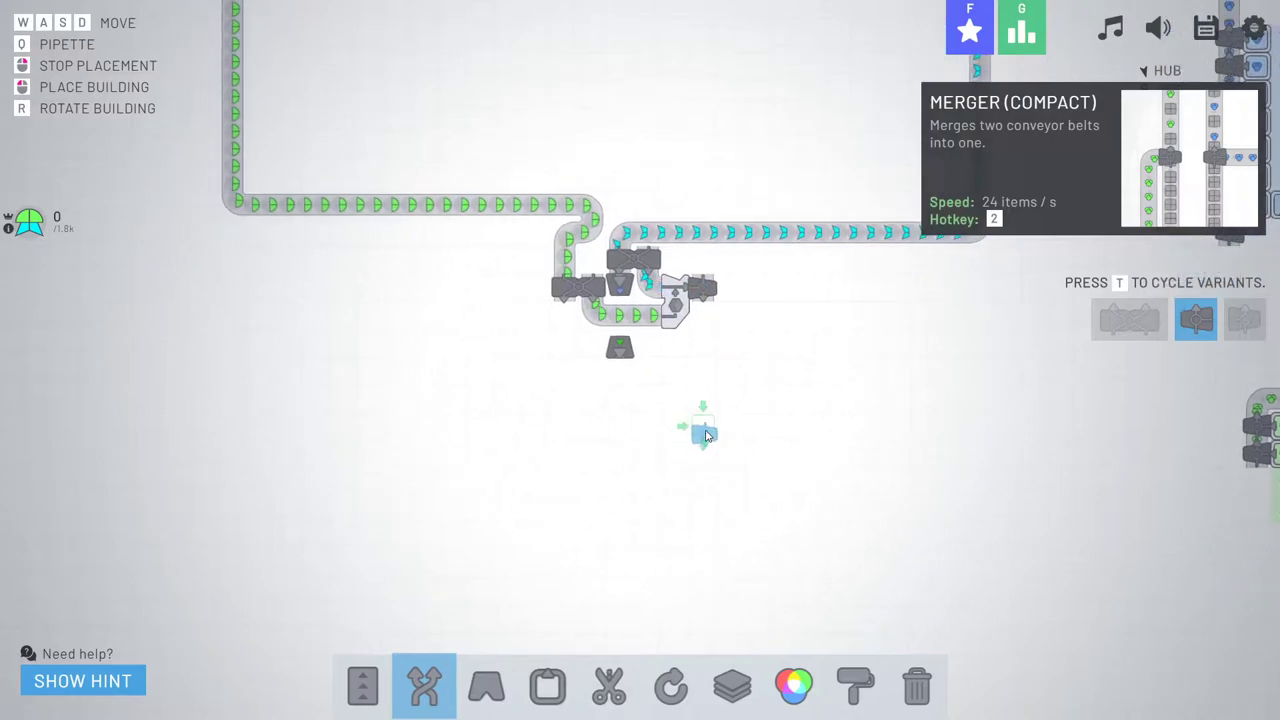
{"action": "right_click", "coordinate": [693, 390]}
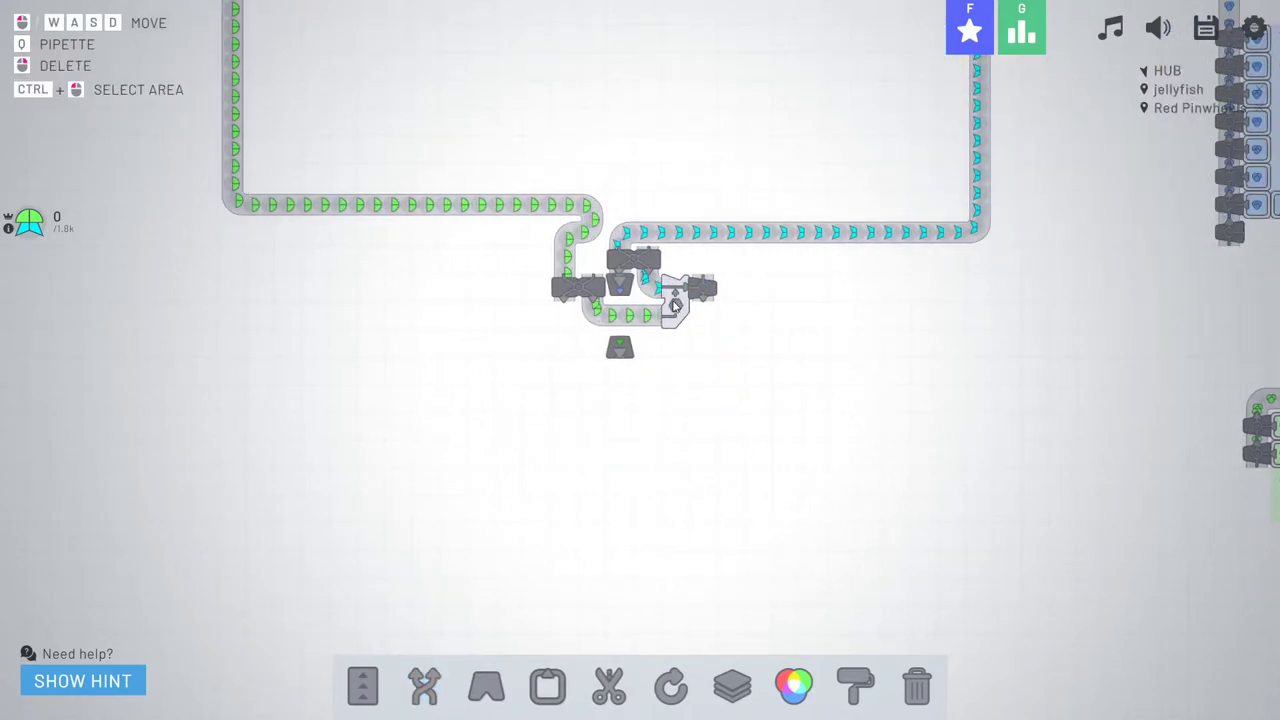
{"action": "key", "text": "d"}
{"action": "key", "text": "w"}
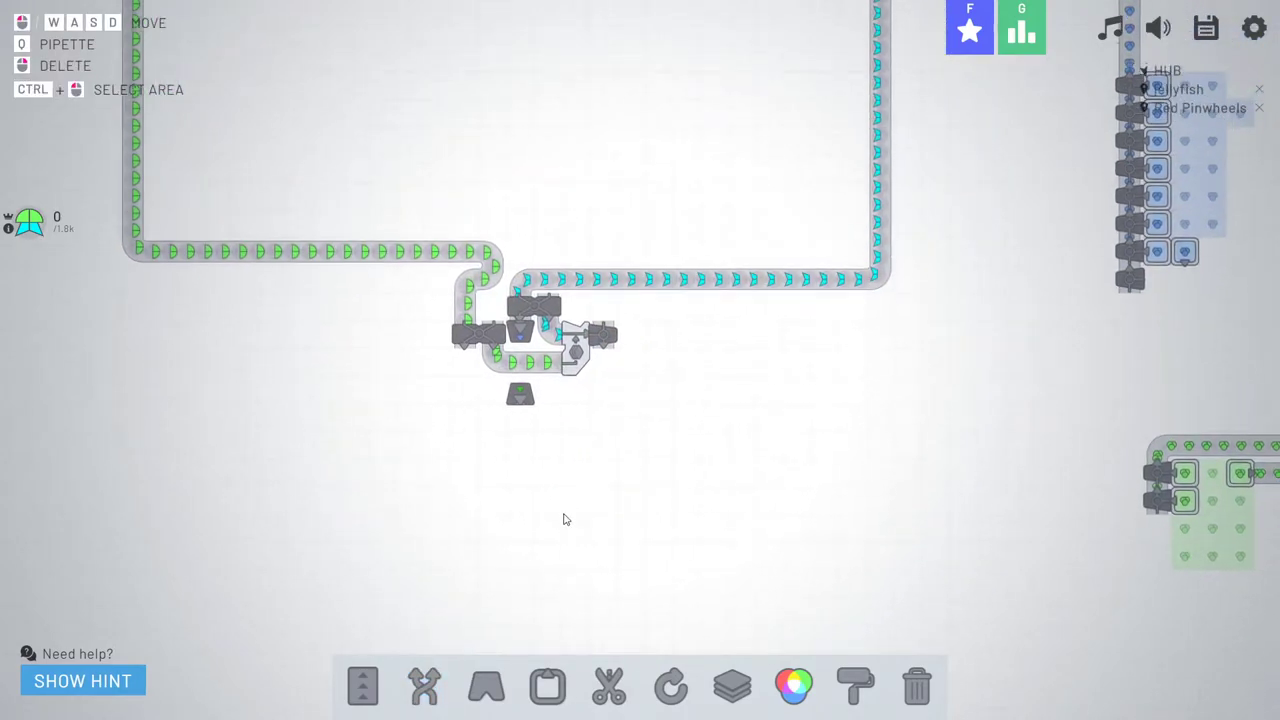
- Place a counter-clockwise rotator below the merger after the stacker
{"action": "left_click", "coordinate": [672, 688]}
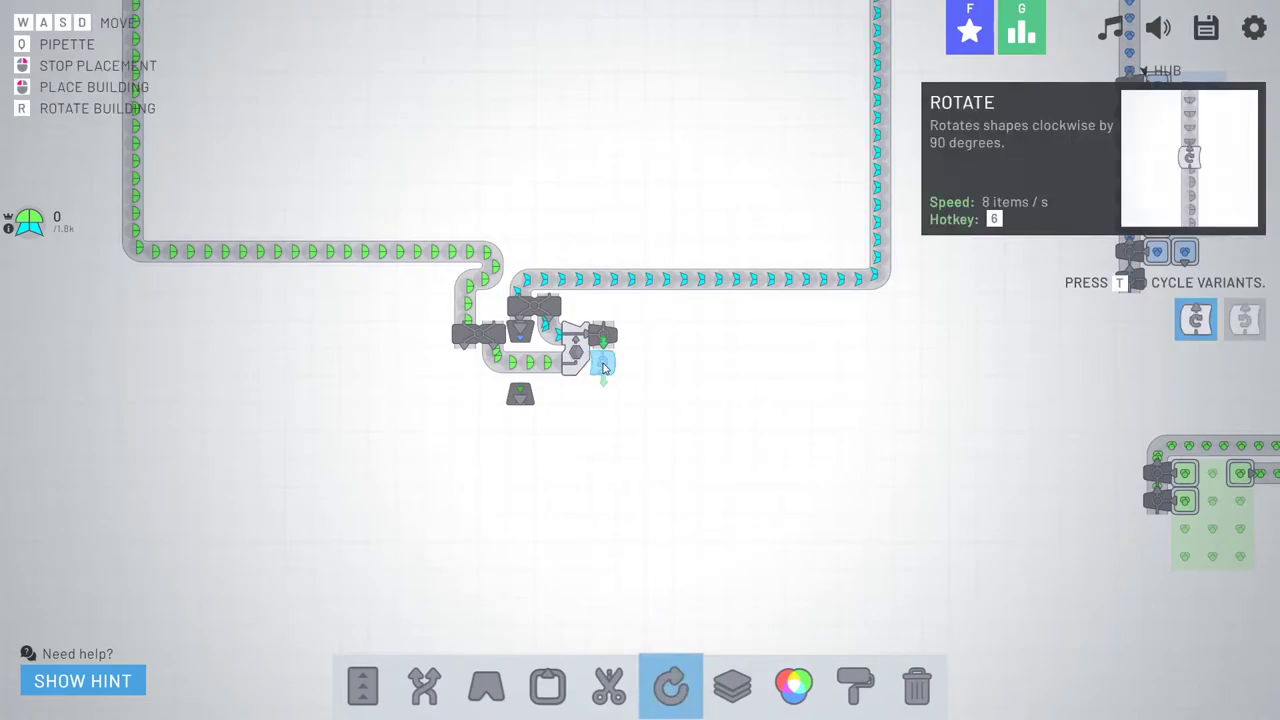
{"action": "right_click", "coordinate": [603, 368]}
{"action": "left_click", "coordinate": [680, 666]}
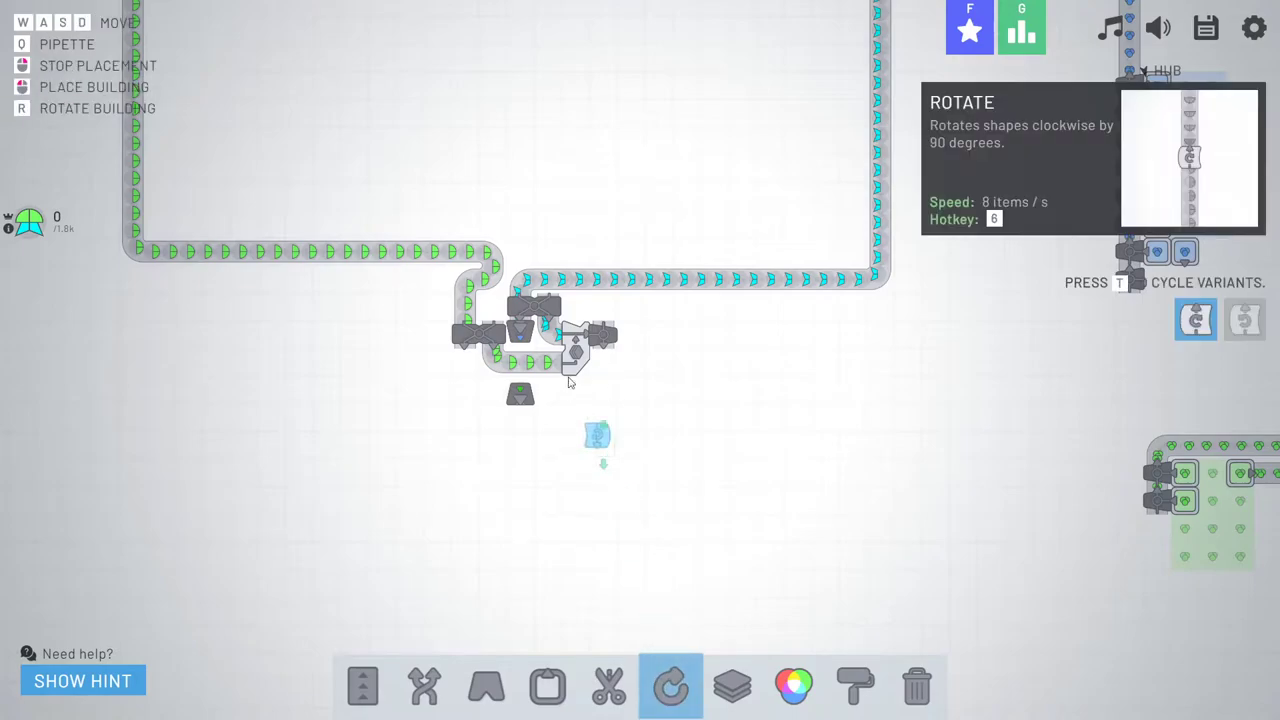
{"action": "key", "text": "t"}
{"action": "left_click", "coordinate": [605, 372]}
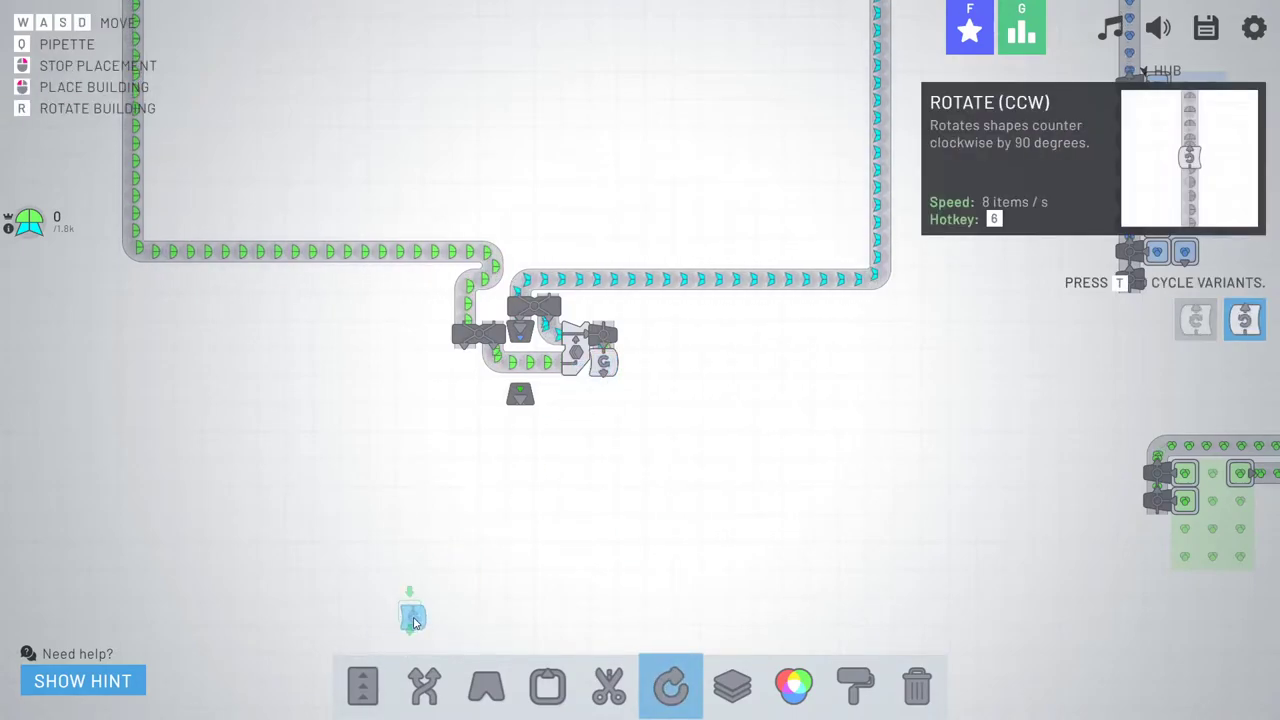
{"action": "key", "text": "a"}
{"action": "left_click", "coordinate": [363, 683]}
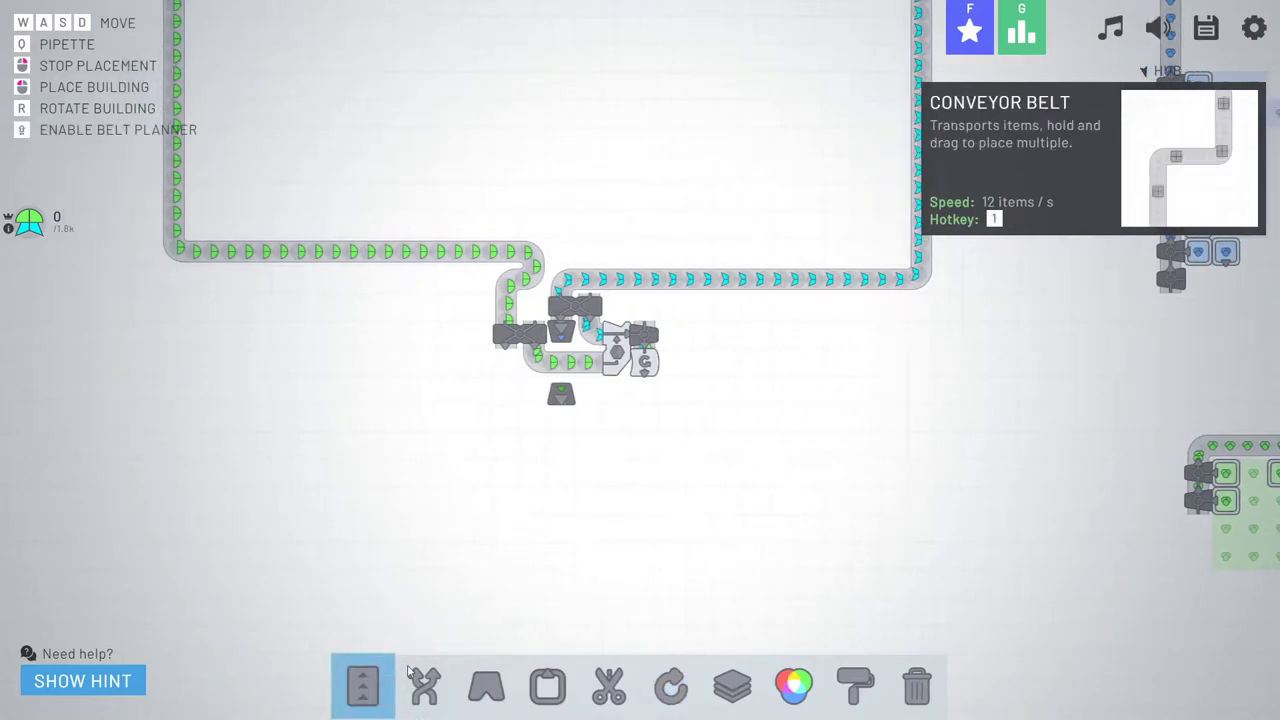
- Lay a conveyor belt straight down the column from the rotator
{"action": "left_click_drag", "start_coordinate": [646, 398], "coordinate": [646, 620]}
{"action": "key", "text": "s"}
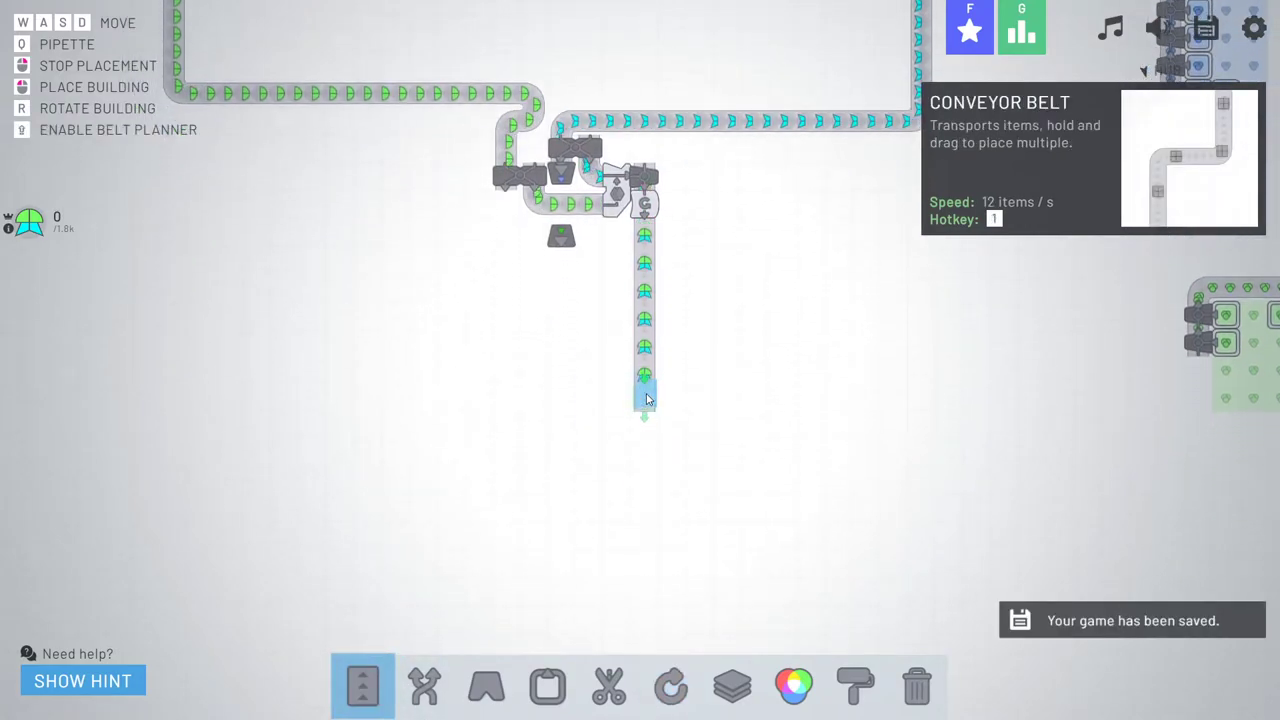
{"action": "key", "text": "s"}
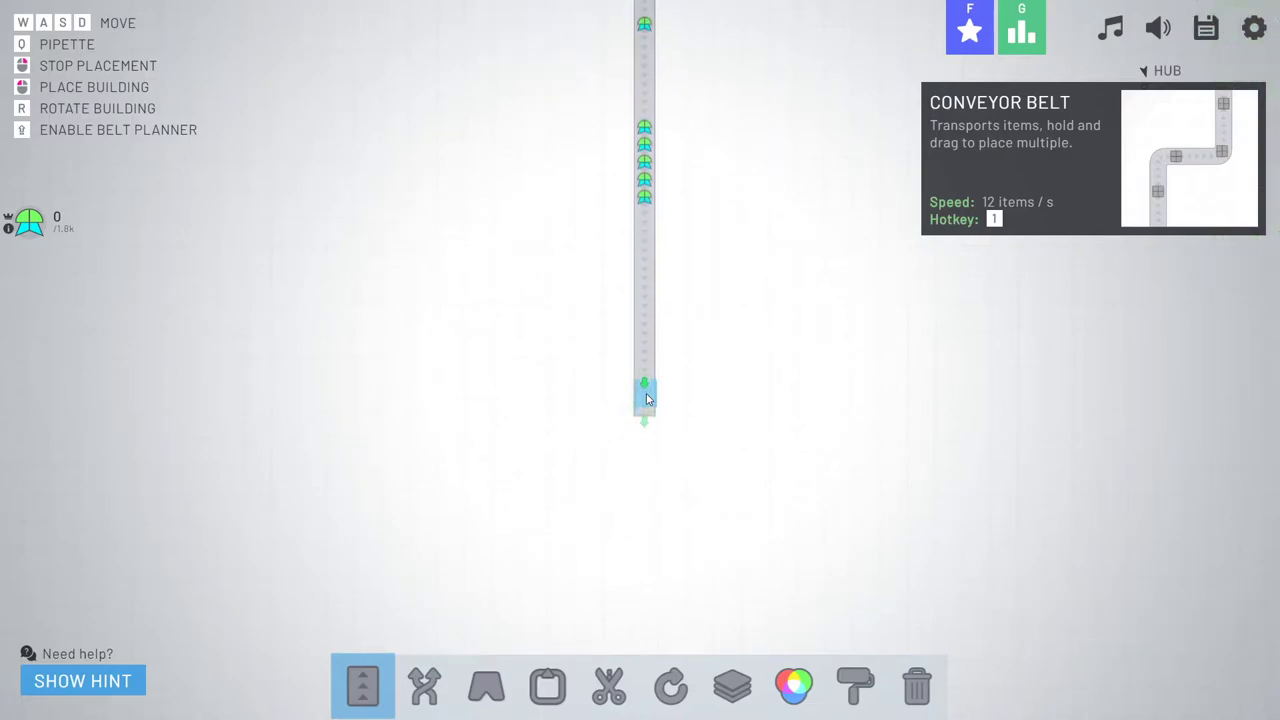
{"action": "scroll", "coordinate": [646, 398], "scroll_direction": "down", "scroll_amount": 5}
{"action": "scroll", "coordinate": [646, 398], "scroll_direction": "down", "scroll_amount": 3}
{"action": "key", "text": "s"}
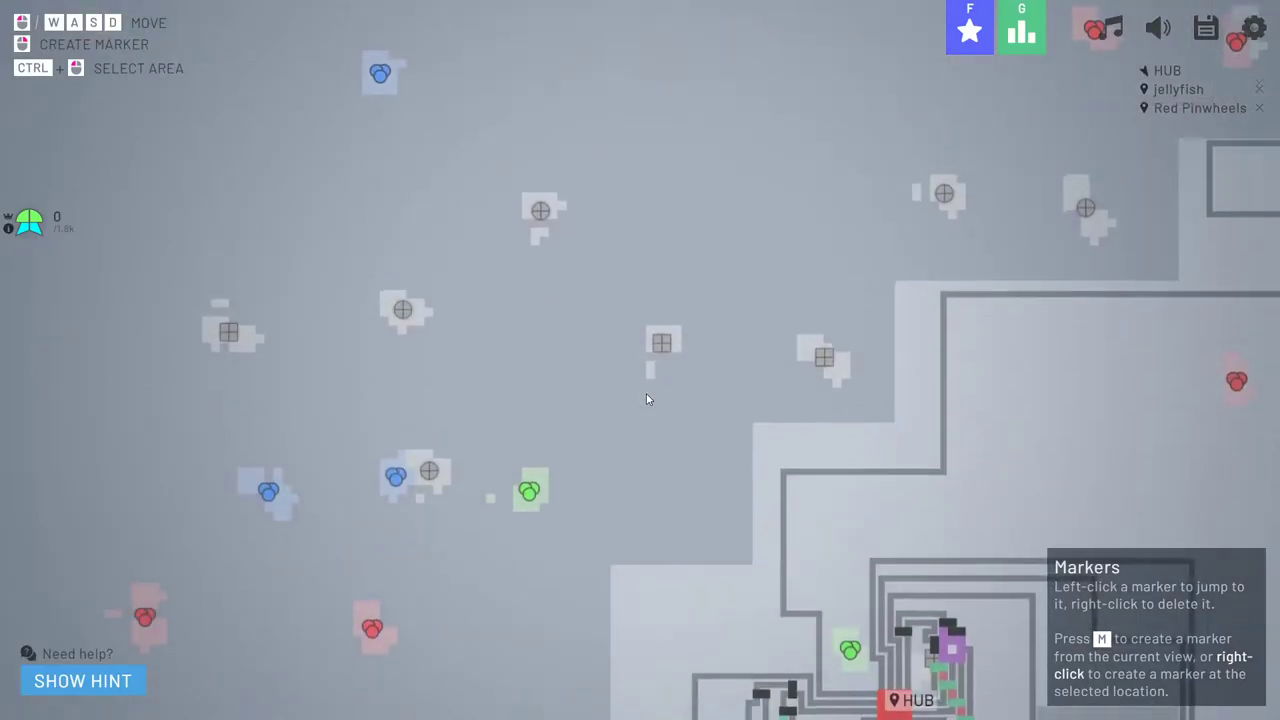
{"action": "key", "text": "w"}
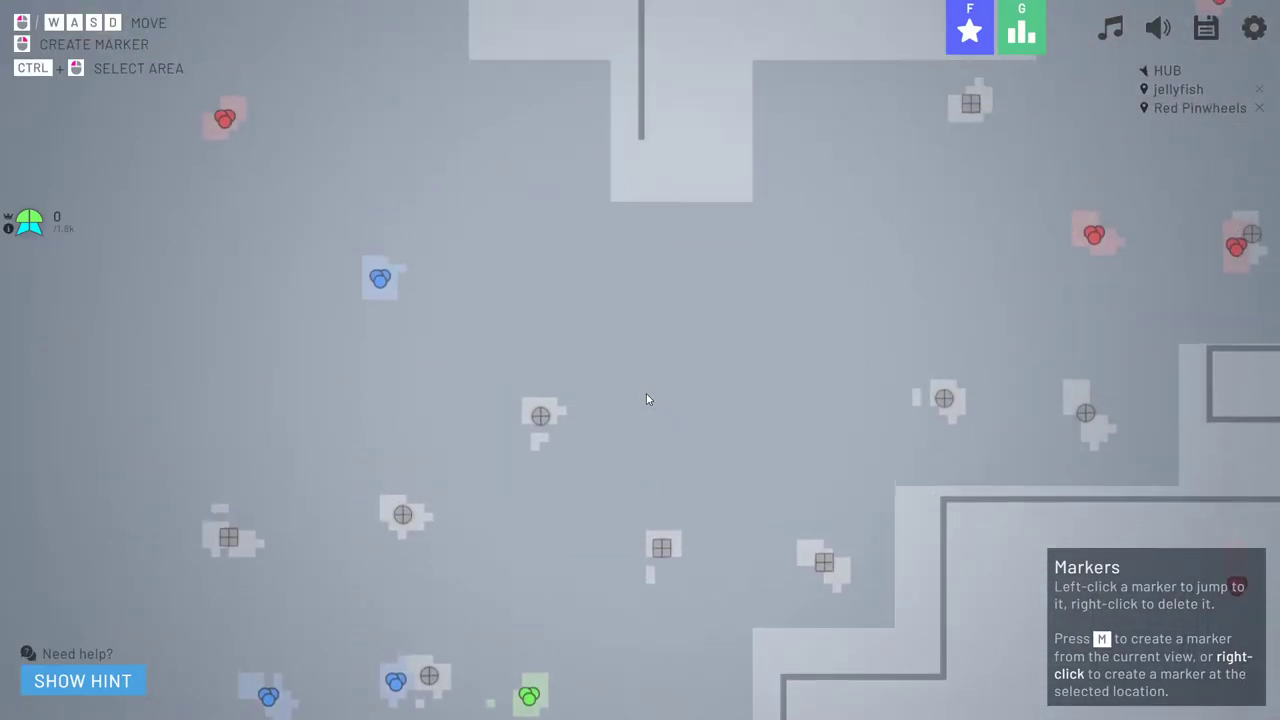
{"action": "scroll", "coordinate": [646, 399], "scroll_direction": "up", "scroll_amount": 3}
{"action": "scroll", "coordinate": [646, 399], "scroll_direction": "up", "scroll_amount": 2}
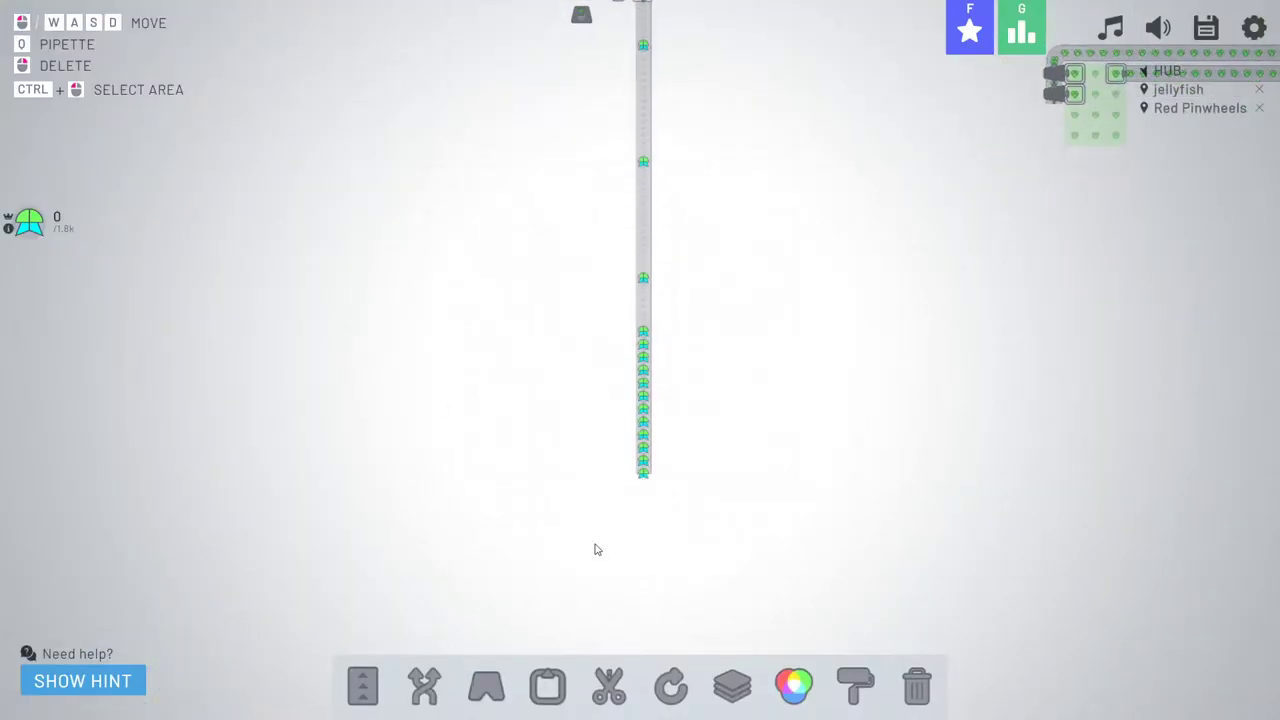
{"action": "left_click", "coordinate": [363, 692]}
{"action": "key", "text": "s"}
{"action": "left_click_drag", "start_coordinate": [644, 488], "coordinate": [644, 488]}
{"action": "key", "text": "s"}
{"action": "scroll", "coordinate": [640, 490], "scroll_direction": "down", "scroll_amount": 5}
{"action": "scroll", "coordinate": [636, 485], "scroll_direction": "up", "scroll_amount": 5}
{"action": "key", "text": "1"}
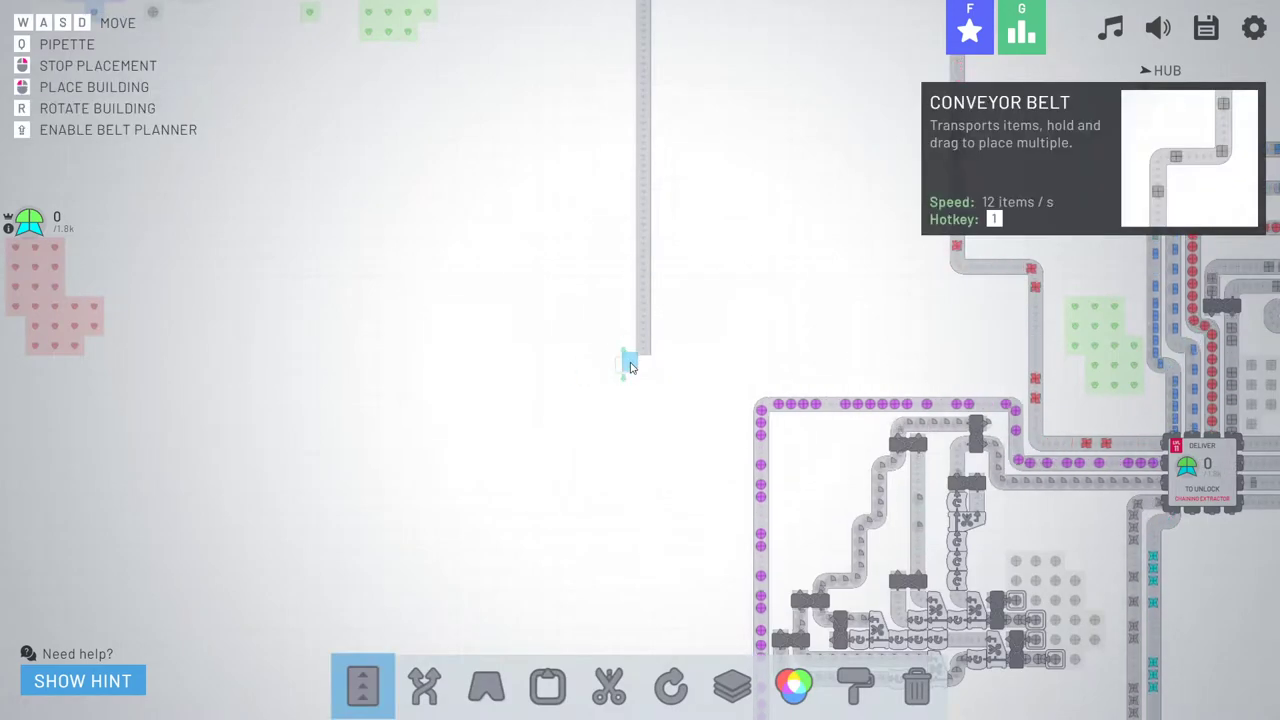
{"action": "key", "text": "s"}
{"action": "left_click_drag", "start_coordinate": [643, 355], "coordinate": [651, 353]}
- Place a tunnel entrance and exit carrying the belt under the purple and cyan belts
{"action": "key", "text": "d"}
{"action": "key", "text": "d"}
{"action": "key", "text": "3"}
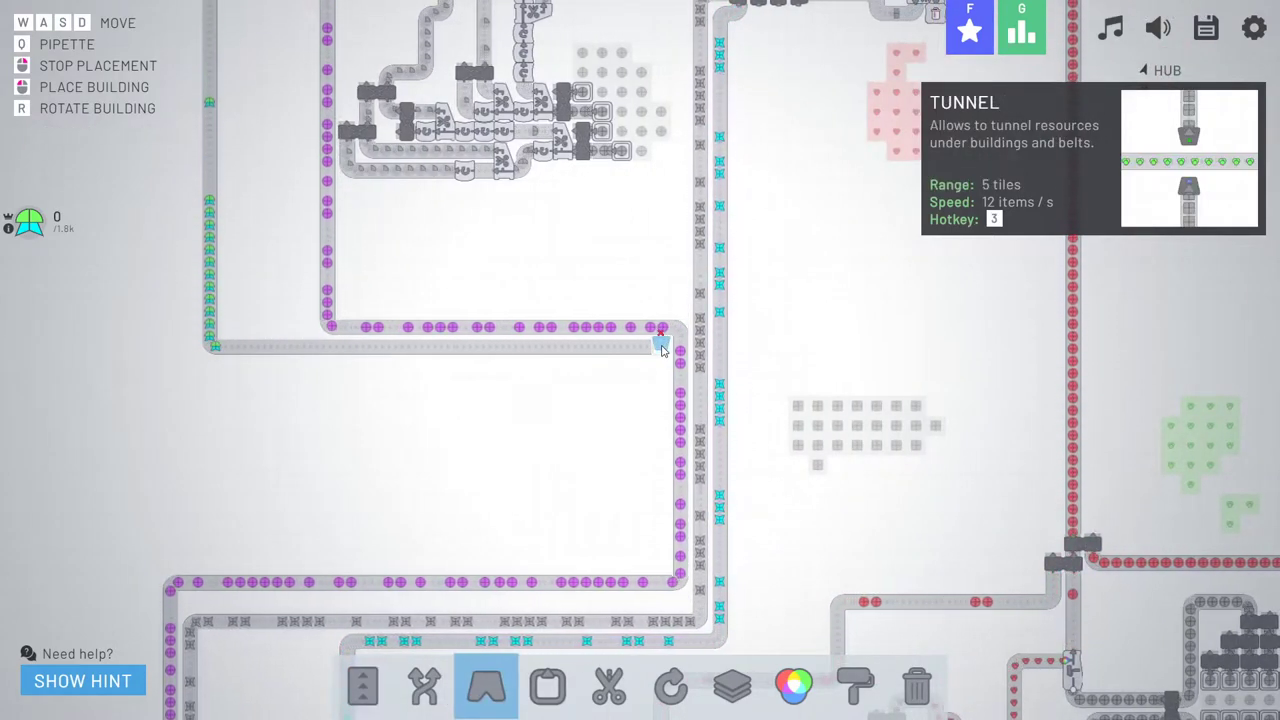
{"action": "left_click", "coordinate": [656, 348]}
{"action": "left_click", "coordinate": [755, 346]}
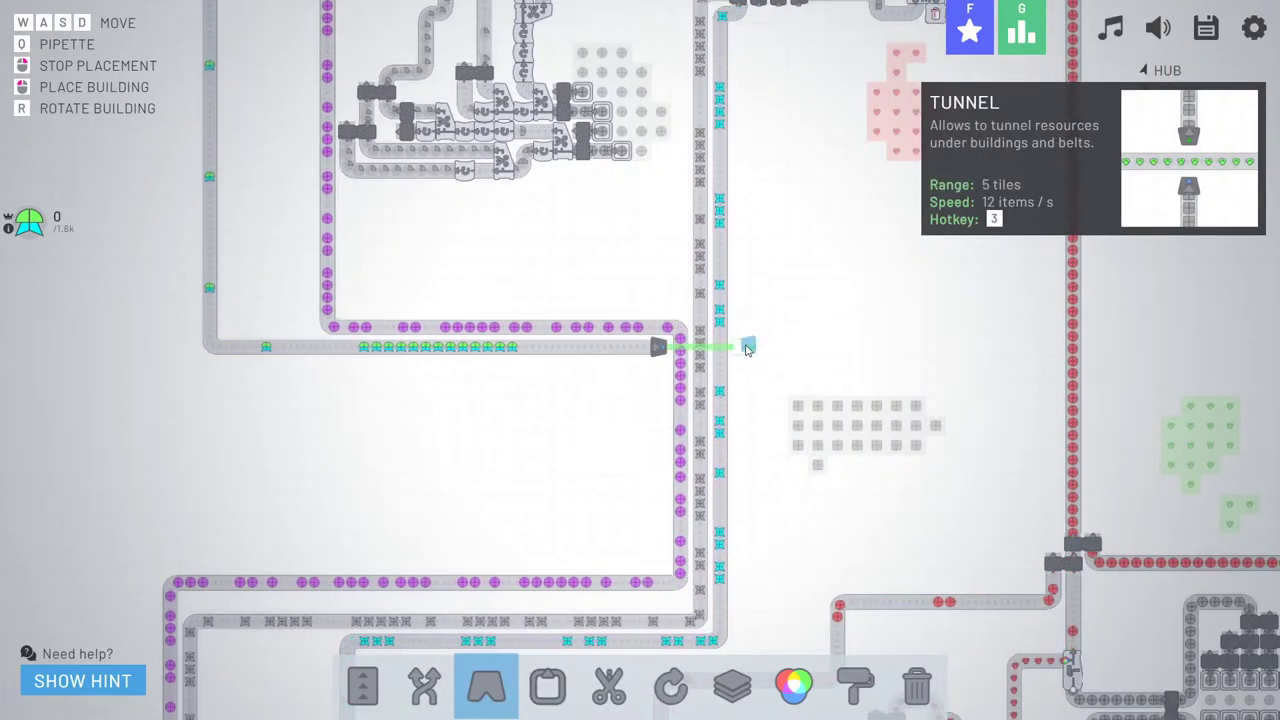
- Run the belt from the tunnel exit up into the hub
{"action": "key", "text": "d"}
{"action": "key", "text": "1"}
{"action": "key", "text": "w"}
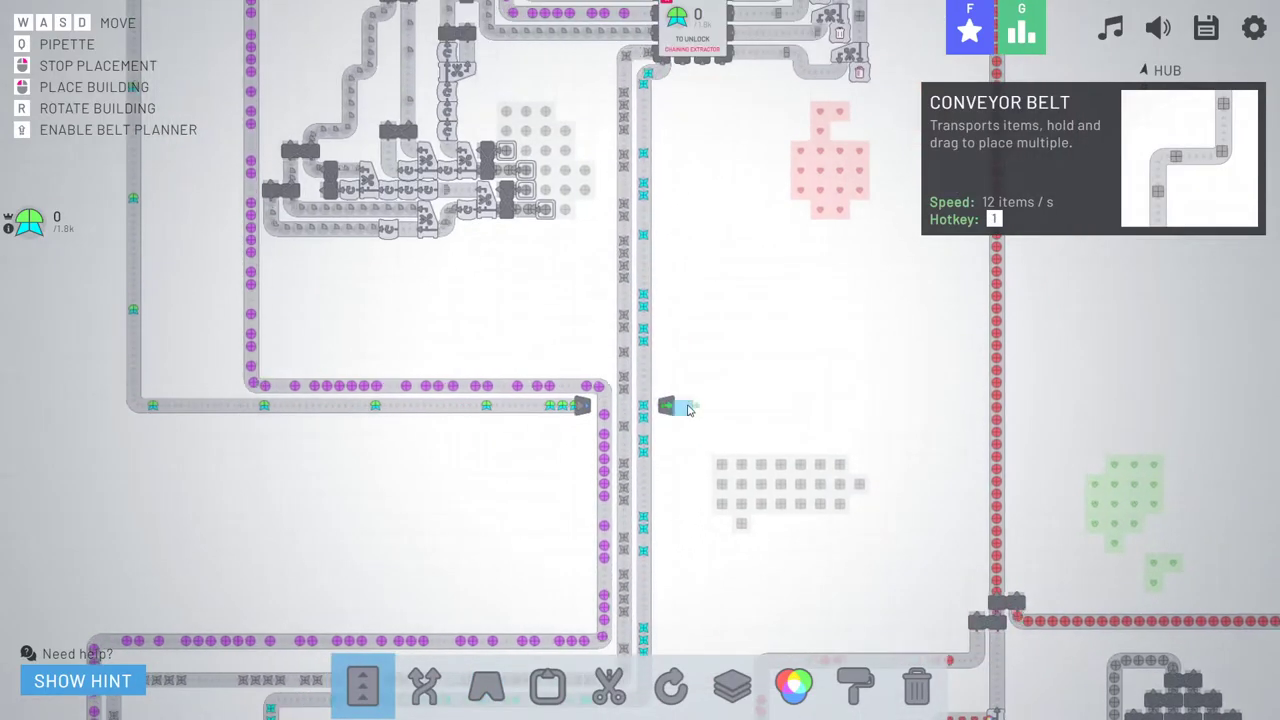
{"action": "left_click_drag", "start_coordinate": [688, 411], "coordinate": [688, 405]}
{"action": "key", "text": "w"}
{"action": "key", "text": "a"}
{"action": "key", "text": "w"}
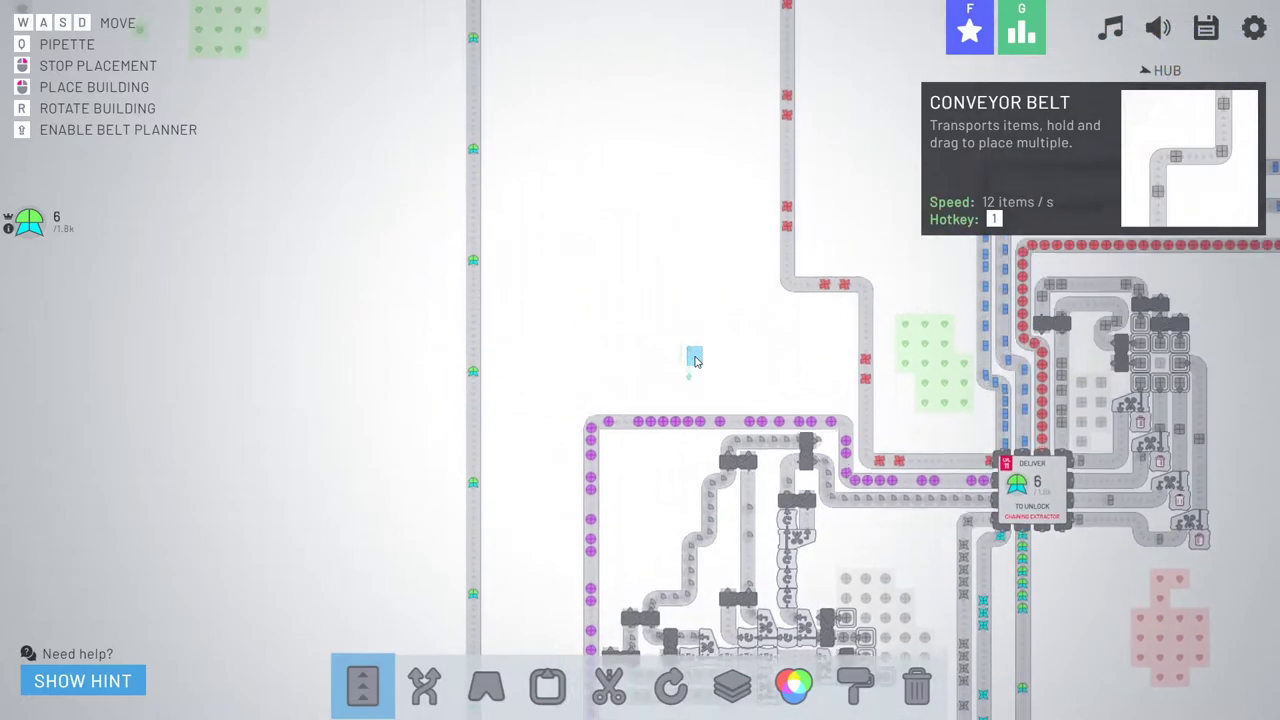
{"action": "key", "text": "w"}
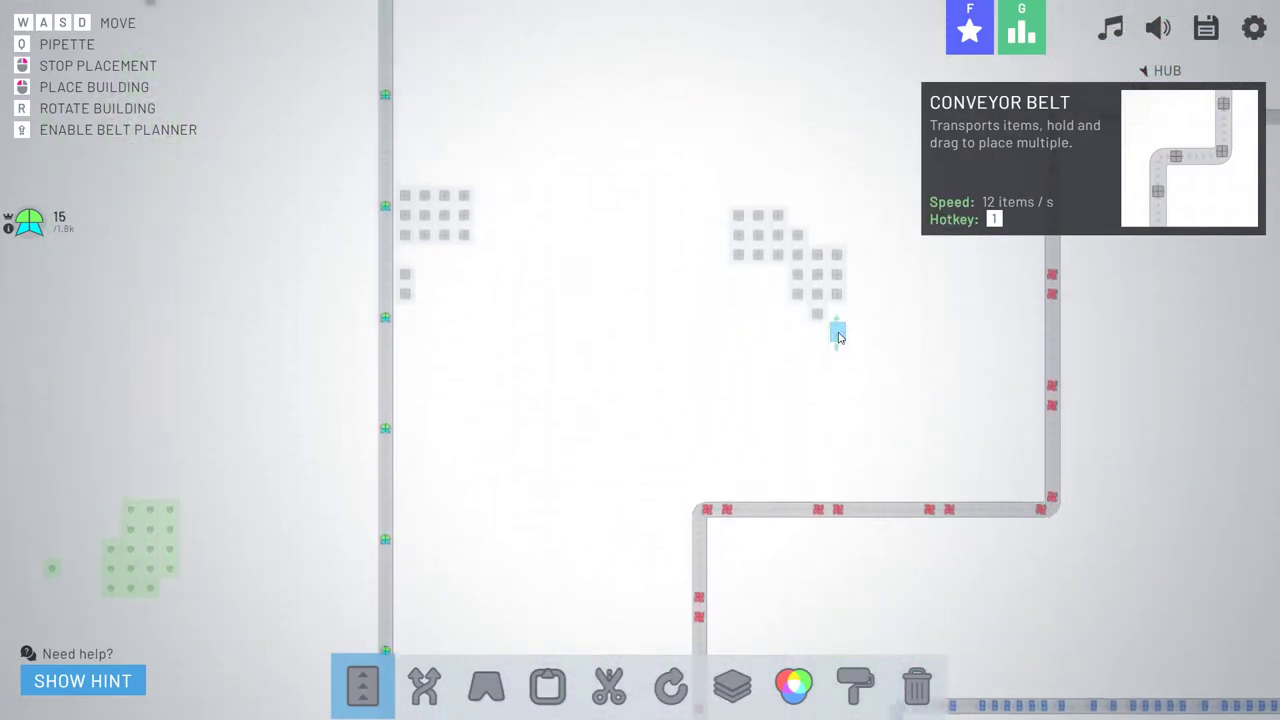
{"action": "key", "text": "a"}
{"action": "scroll", "coordinate": [839, 341], "scroll_direction": "down", "scroll_amount": 5}
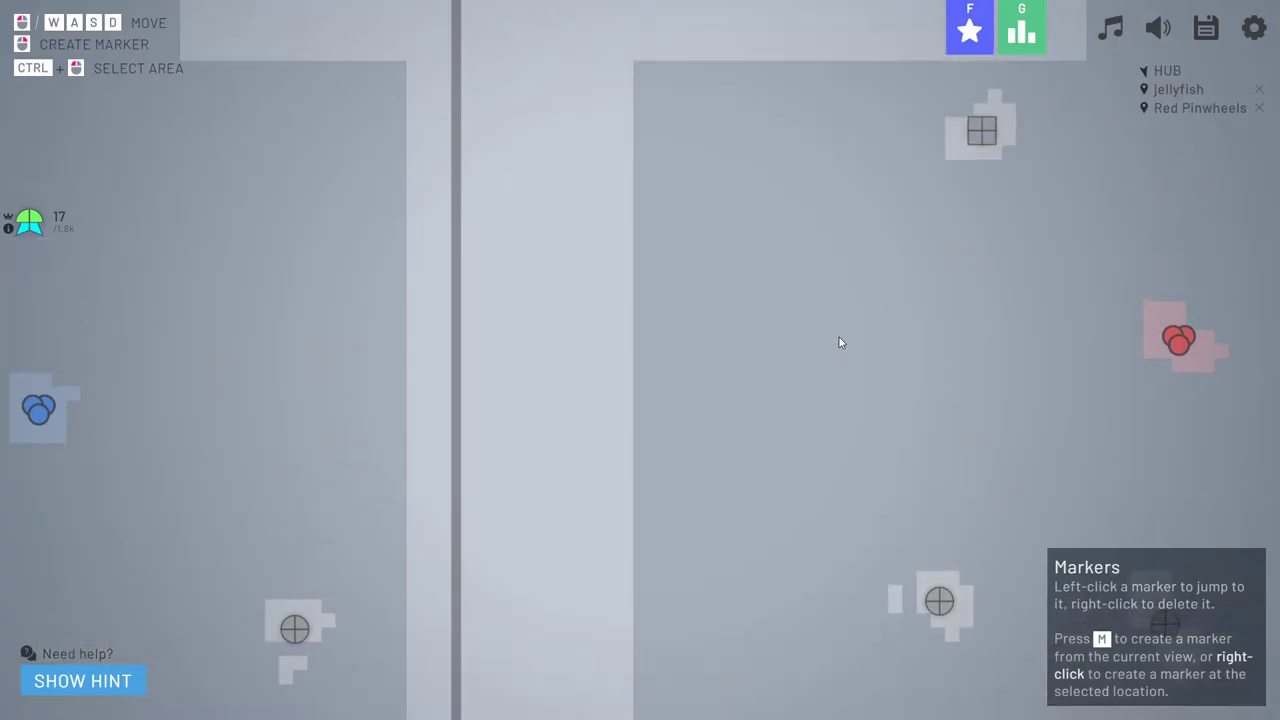
{"action": "scroll", "coordinate": [839, 341], "scroll_direction": "up", "scroll_amount": 5}
{"action": "key", "text": "w"}
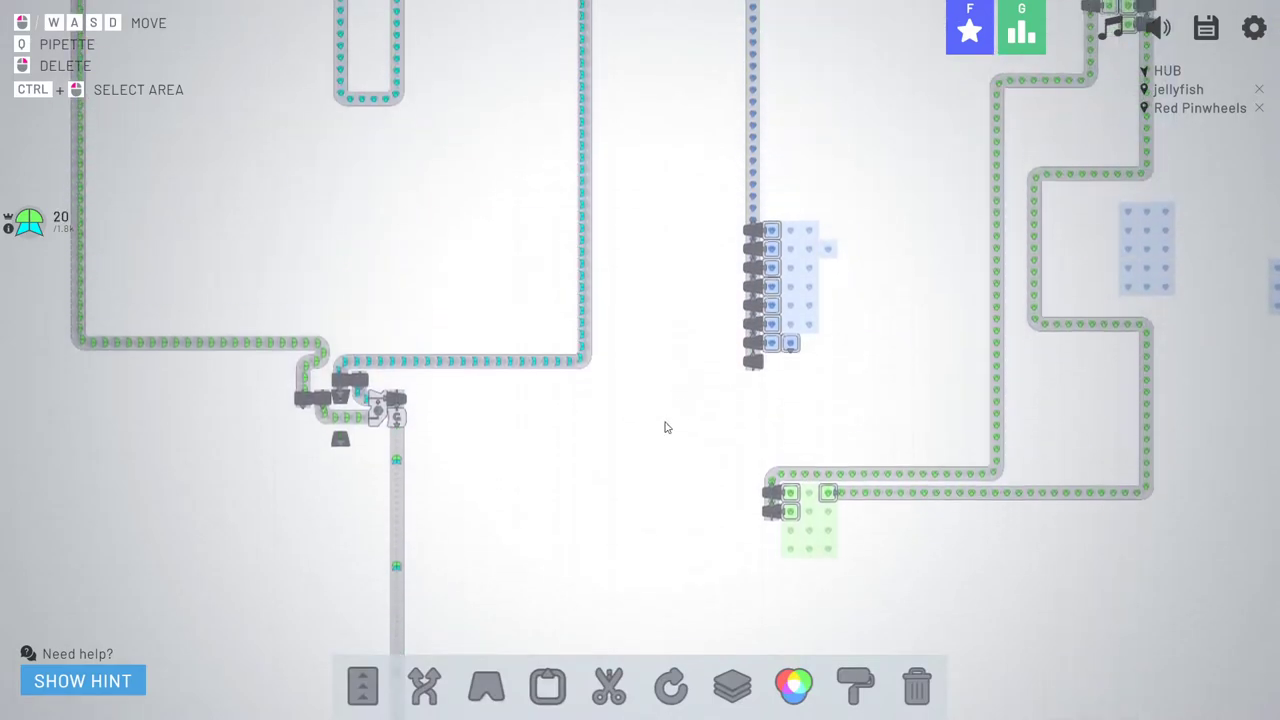
- Place the first two stackers beside the belt just below the top assembly
{"action": "key", "text": "a"}
{"action": "key", "text": "s"}
{"action": "key", "text": "s"}
{"action": "key", "text": "d"}
{"action": "key", "text": "w"}
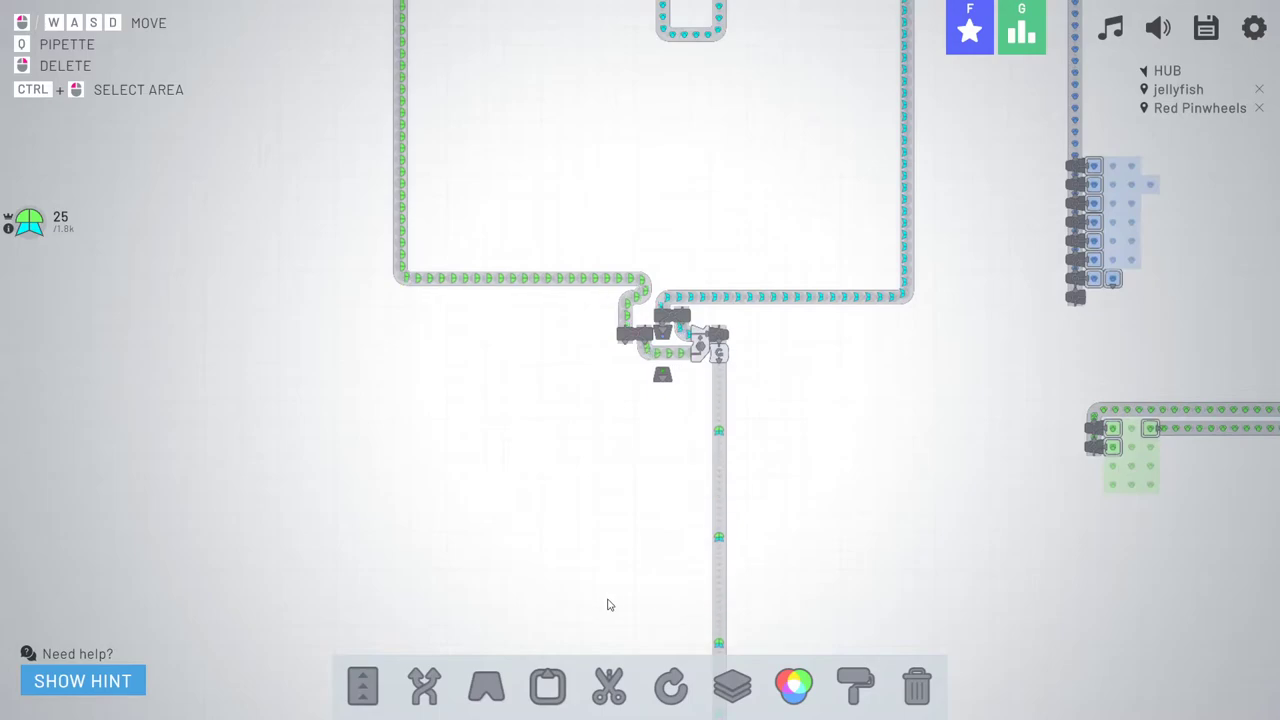
{"action": "scroll", "coordinate": [607, 605], "scroll_direction": "up", "scroll_amount": 2}
{"action": "scroll", "coordinate": [600, 600], "scroll_direction": "up", "scroll_amount": 2}
{"action": "scroll", "coordinate": [600, 600], "scroll_direction": "up", "scroll_amount": 1}
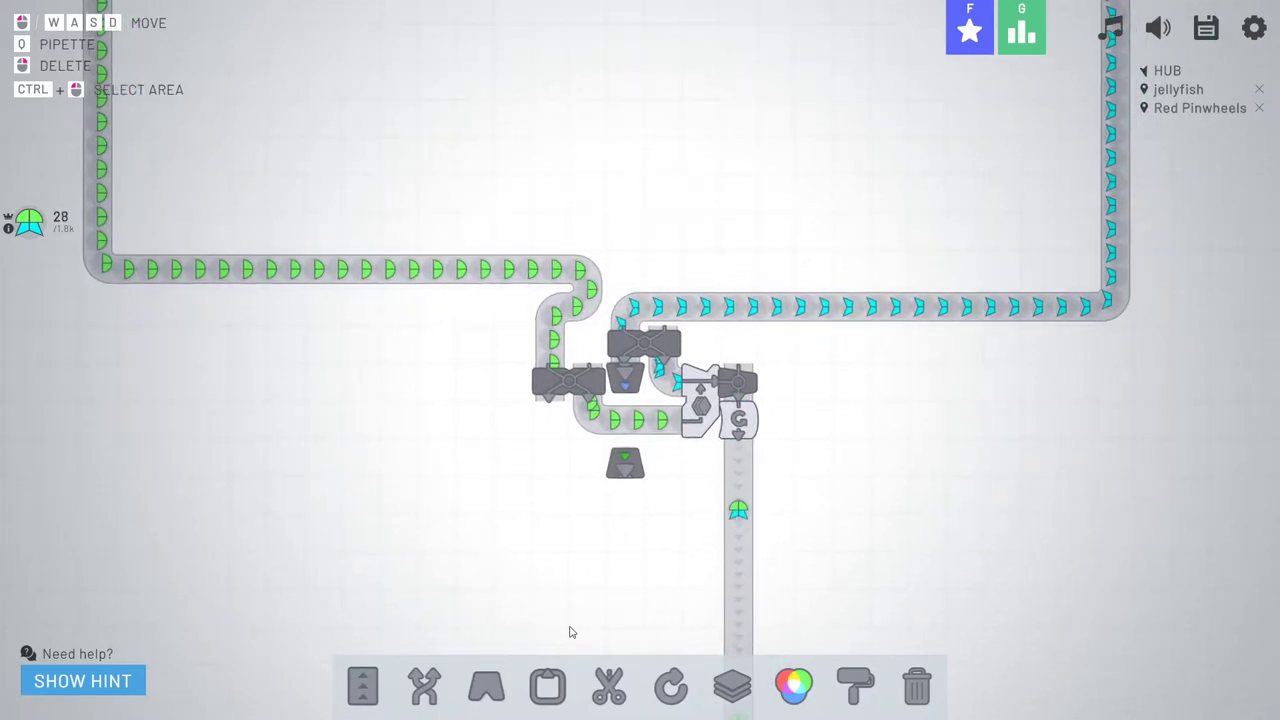
{"action": "key", "text": "s"}
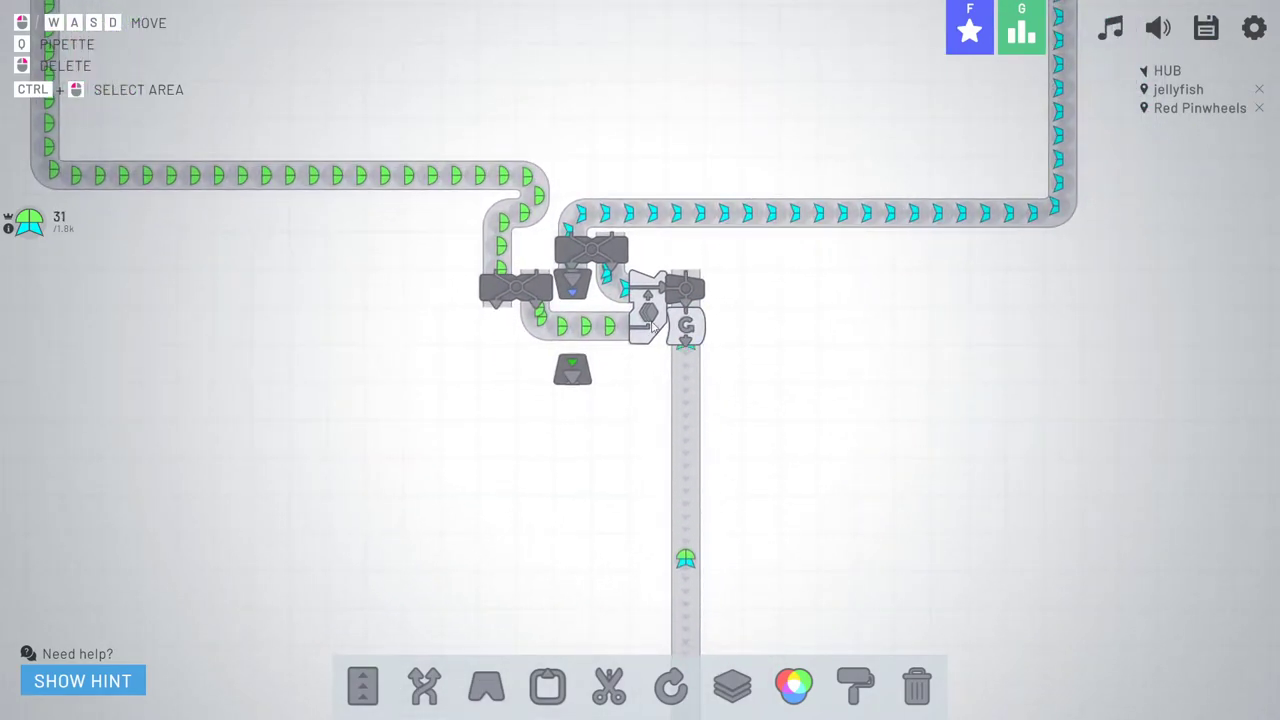
{"action": "key", "text": "7"}
{"action": "left_click", "coordinate": [648, 445]}
{"action": "key", "text": "s"}
{"action": "left_click", "coordinate": [645, 410]}
- Add two more stackers lower down the left side of the belt
{"action": "key", "text": "s"}
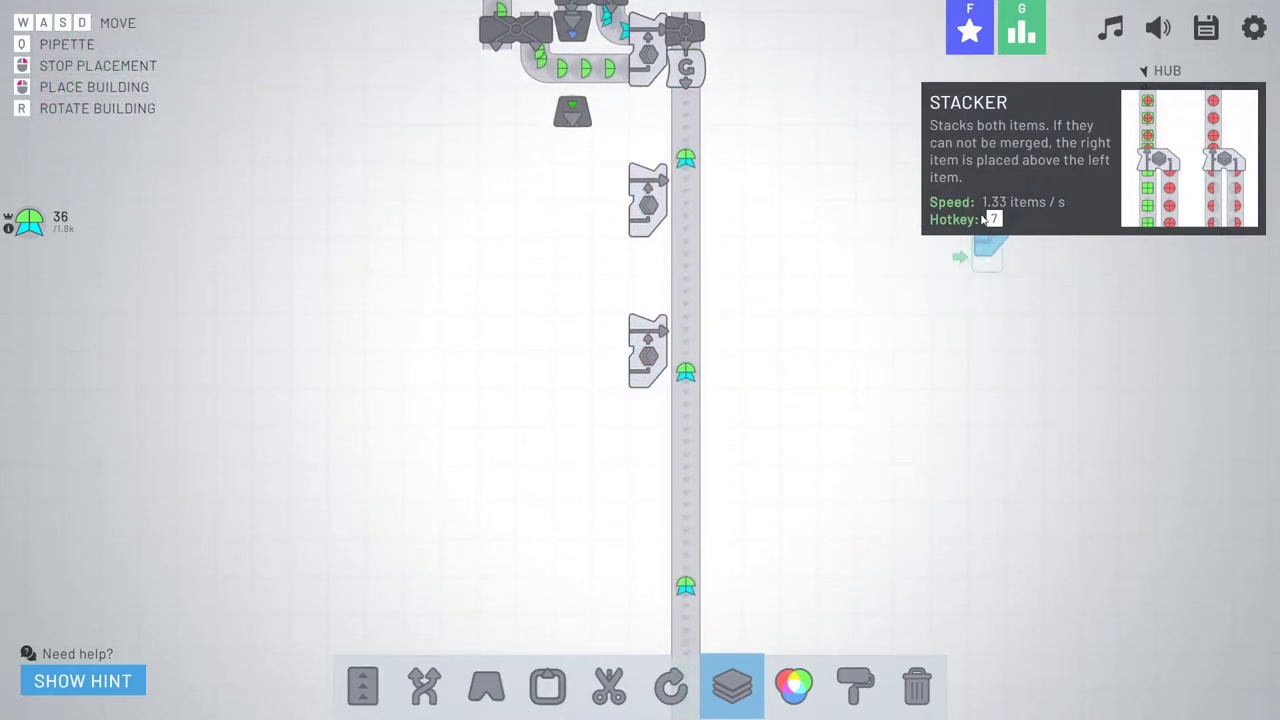
{"action": "key", "text": "s"}
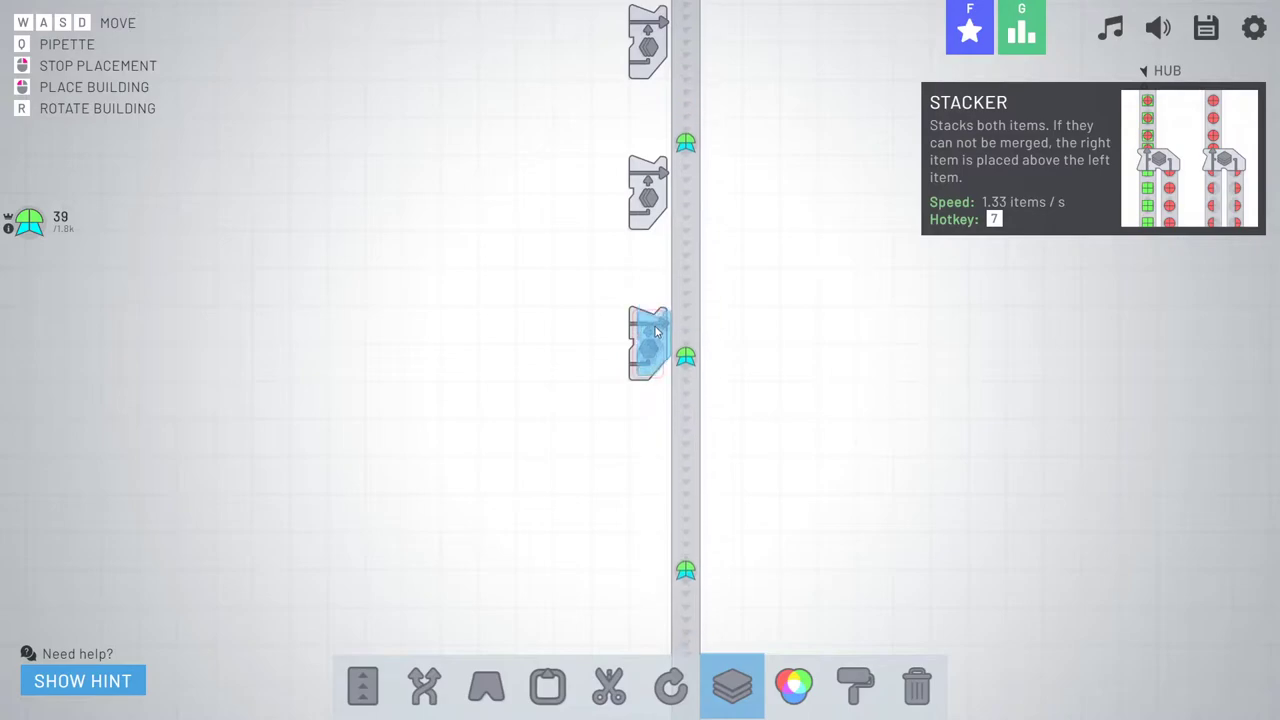
{"action": "key", "text": "s"}
{"action": "left_click", "coordinate": [651, 361]}
{"action": "scroll", "coordinate": [651, 361], "scroll_direction": "down", "scroll_amount": 1}
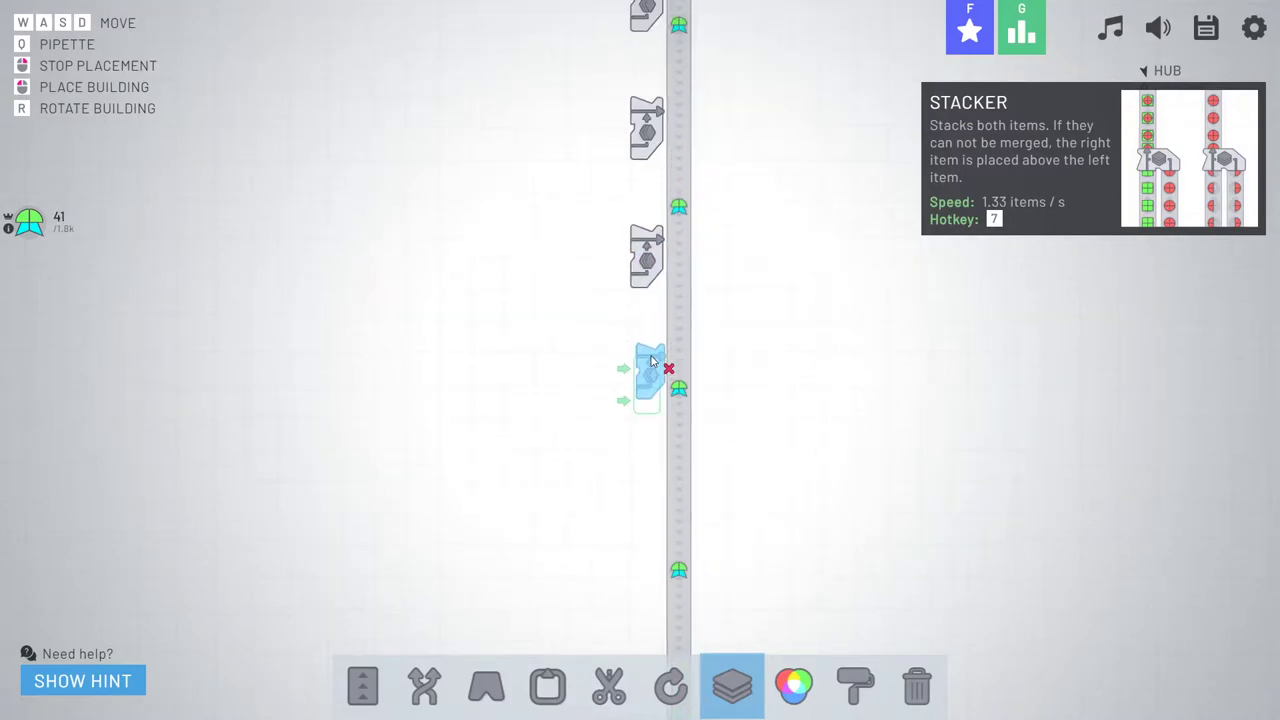
{"action": "key", "text": "w"}
{"action": "key", "text": "s"}
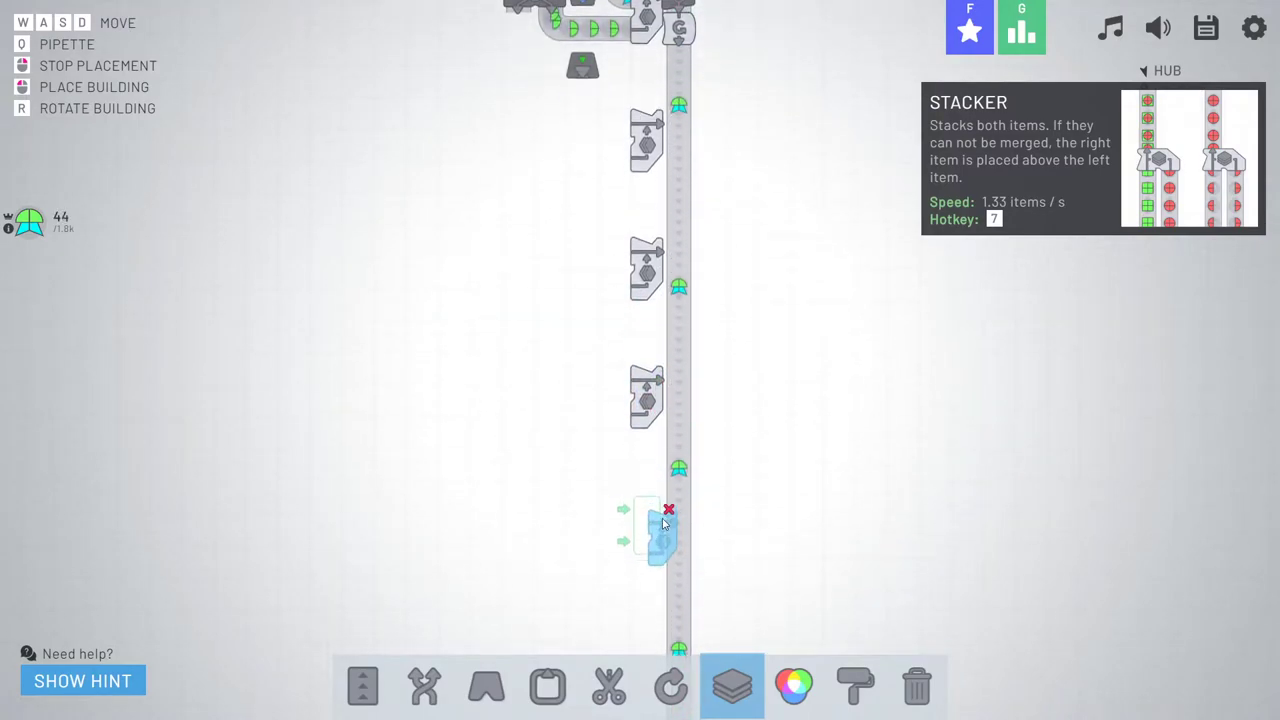
{"action": "key", "text": "s"}
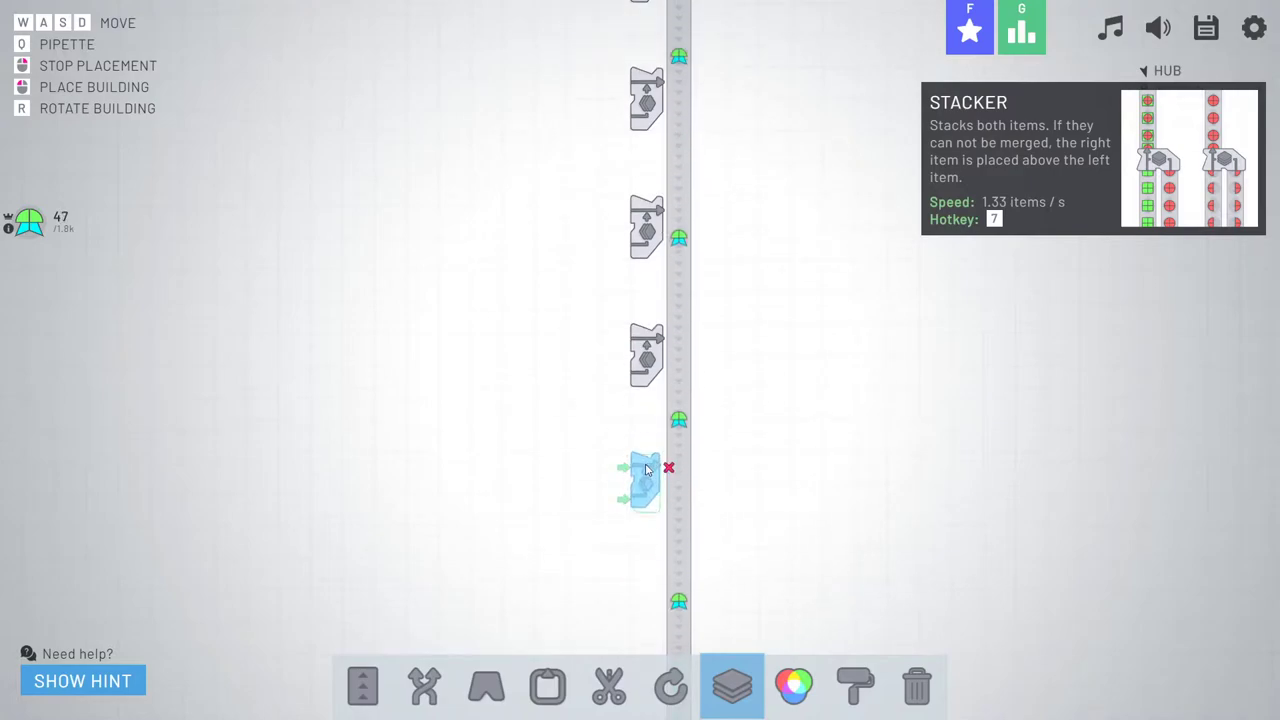
{"action": "key", "text": "s"}
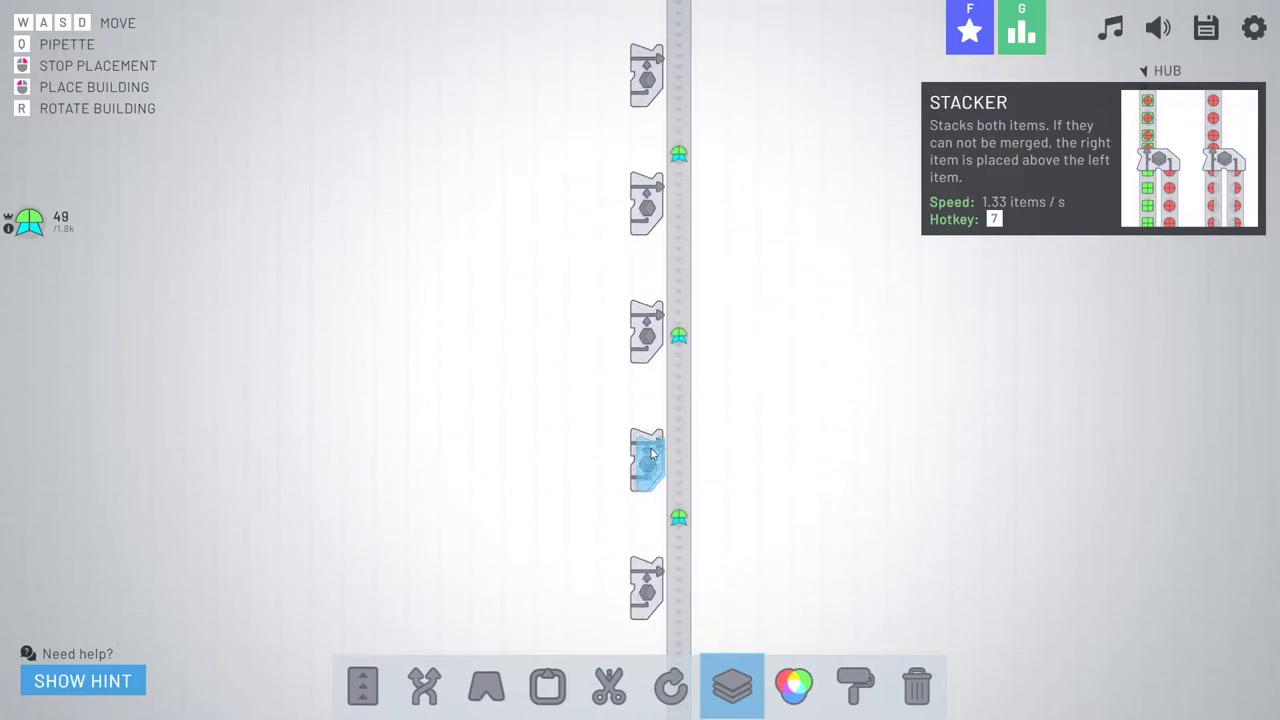
{"action": "key", "text": "w"}
{"action": "key", "text": "s"}
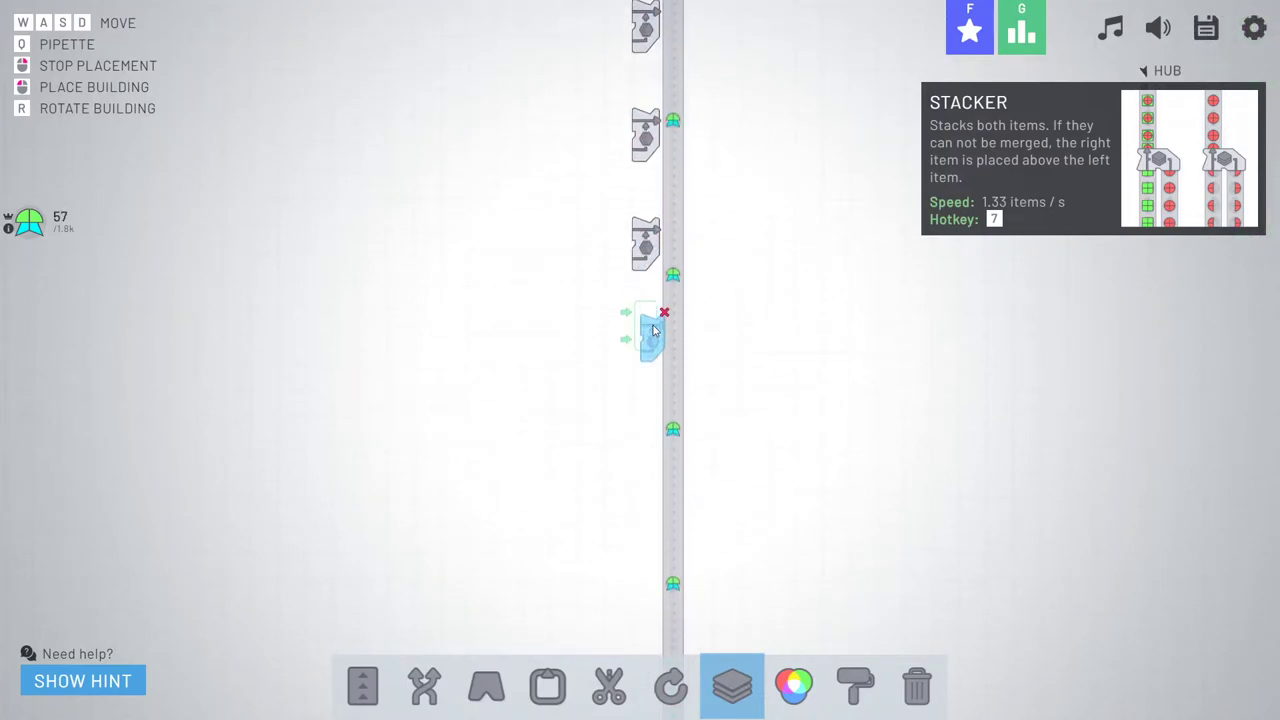
{"action": "left_click", "coordinate": [647, 345]}
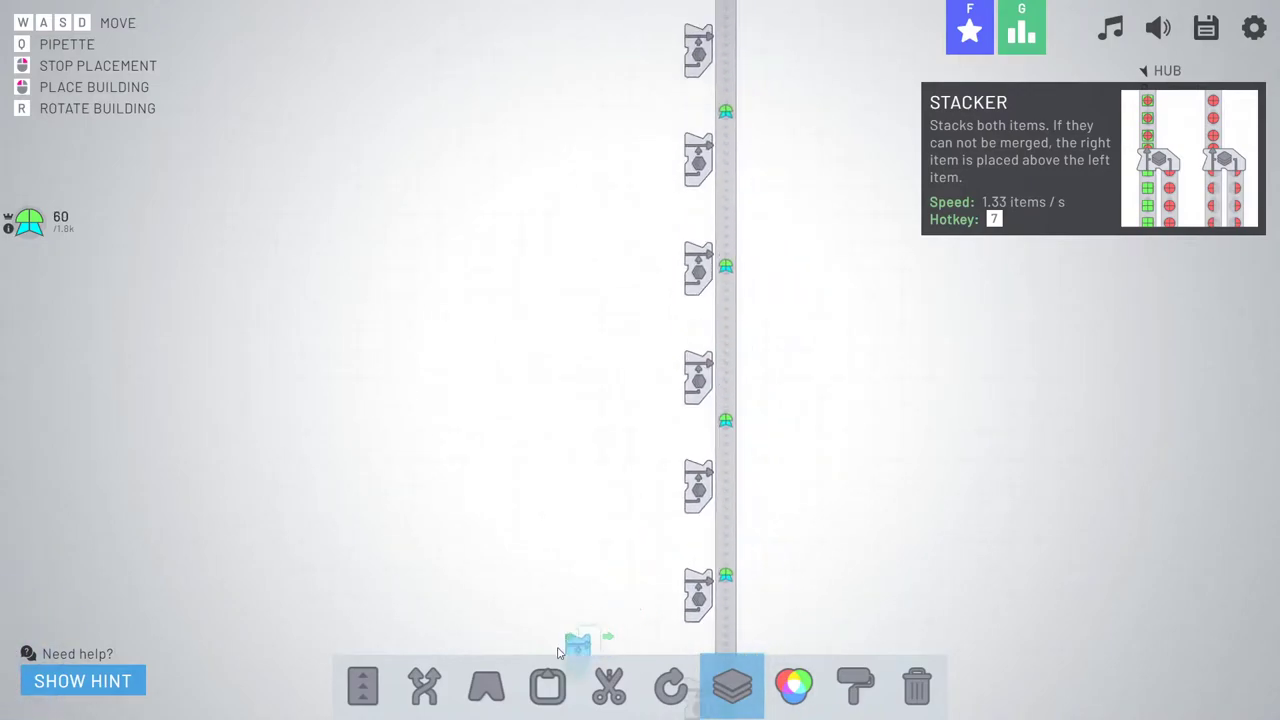
{"action": "key", "text": "w"}
- Add three compact mergers joining the stacker outputs, including the third and fifth, onto the belt
{"action": "key", "text": "a"}
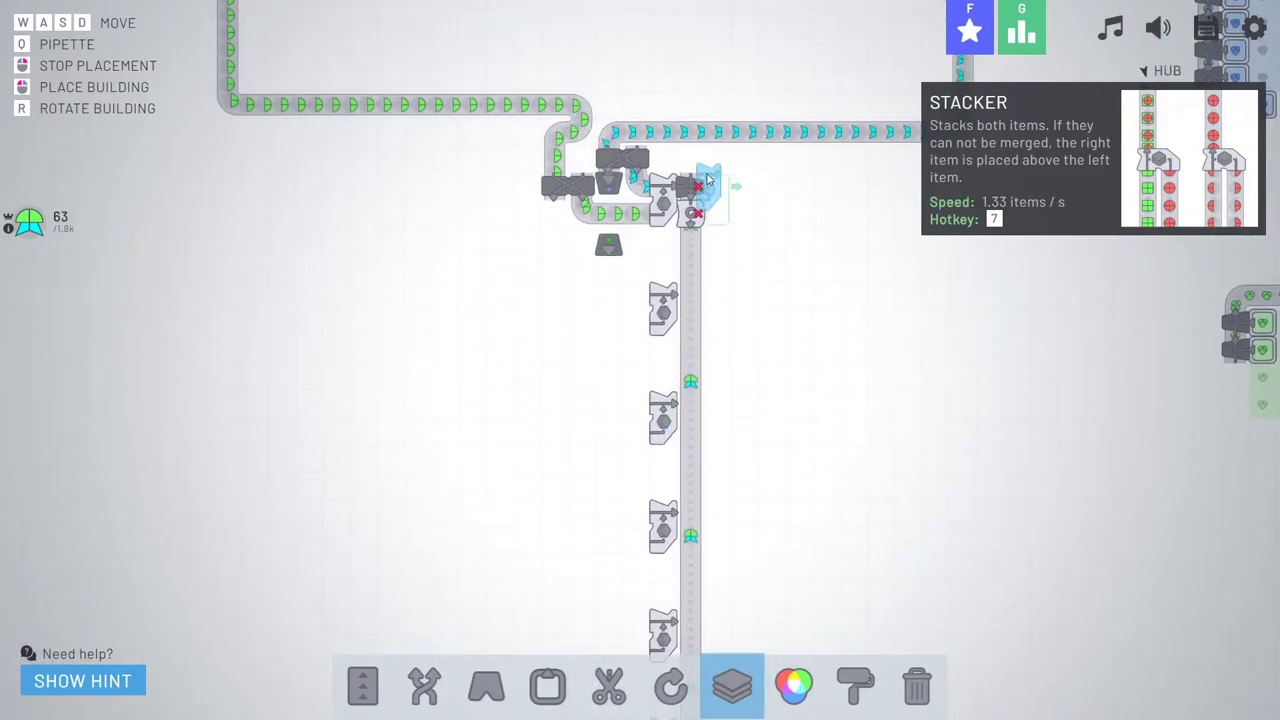
{"action": "key", "text": "2"}
{"action": "left_click", "coordinate": [687, 300]}
{"action": "key", "text": "s"}
{"action": "key", "text": "s"}
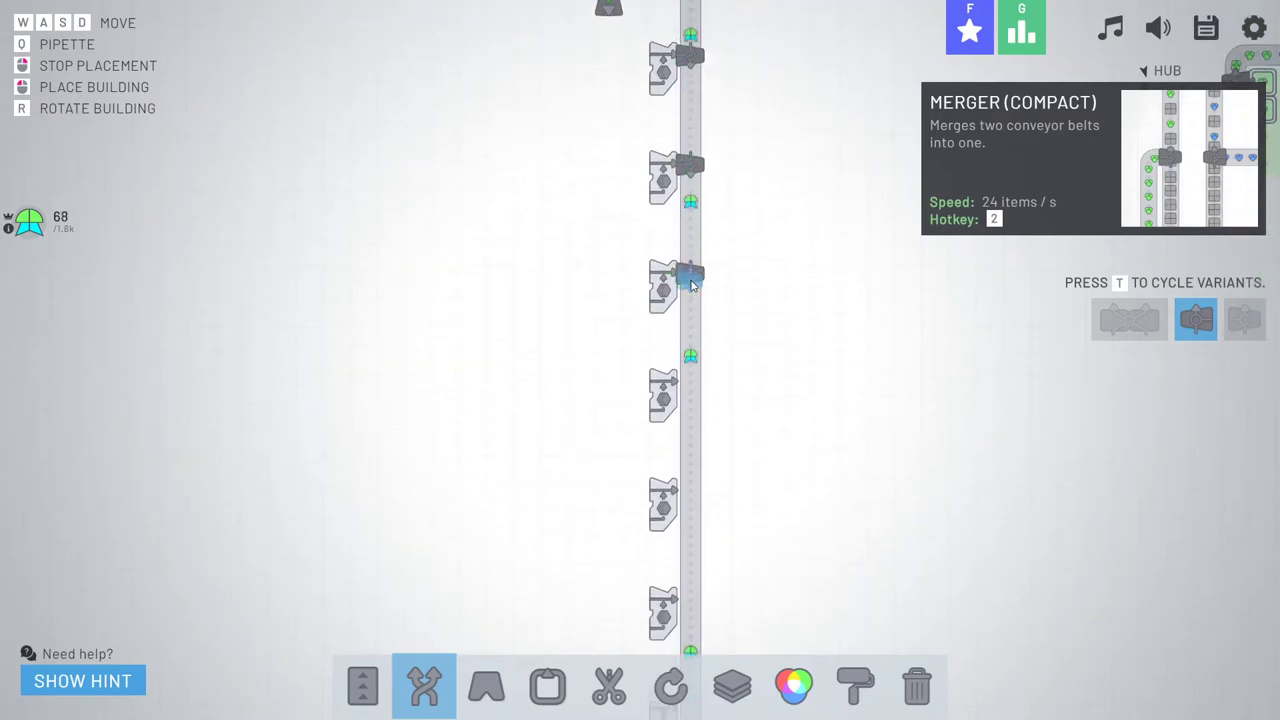
{"action": "left_click", "coordinate": [695, 272]}
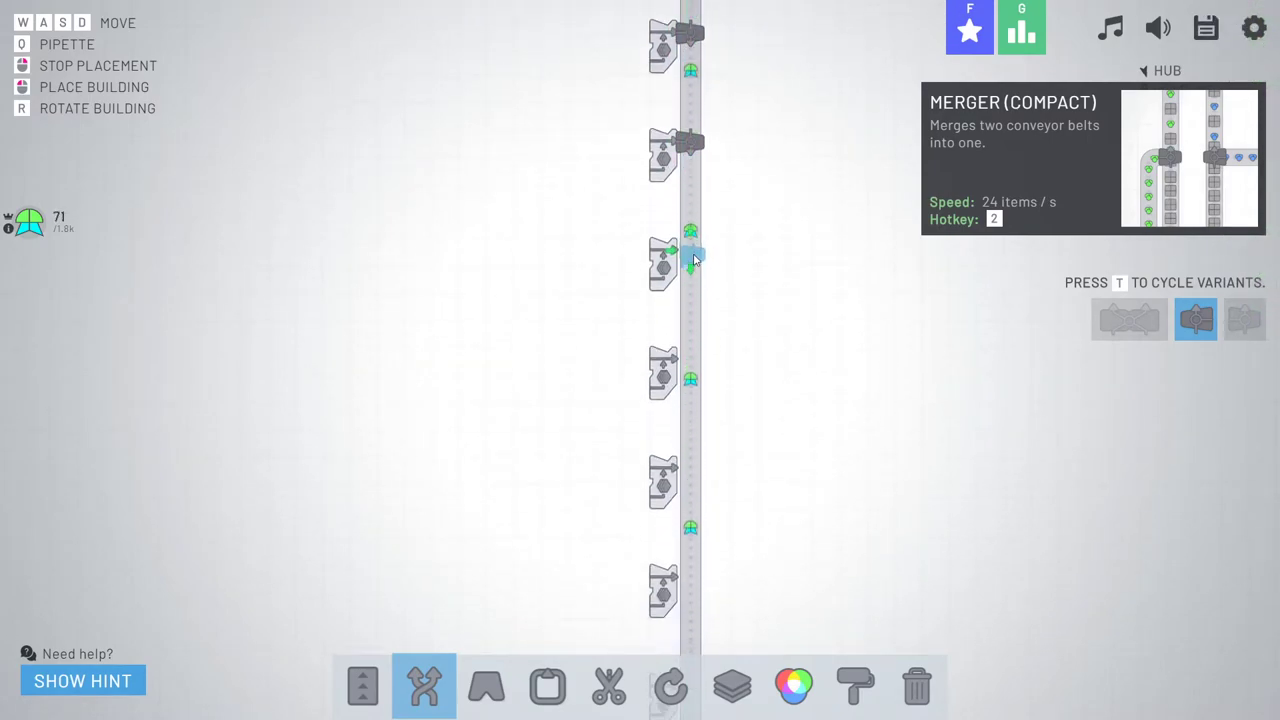
{"action": "key", "text": "s"}
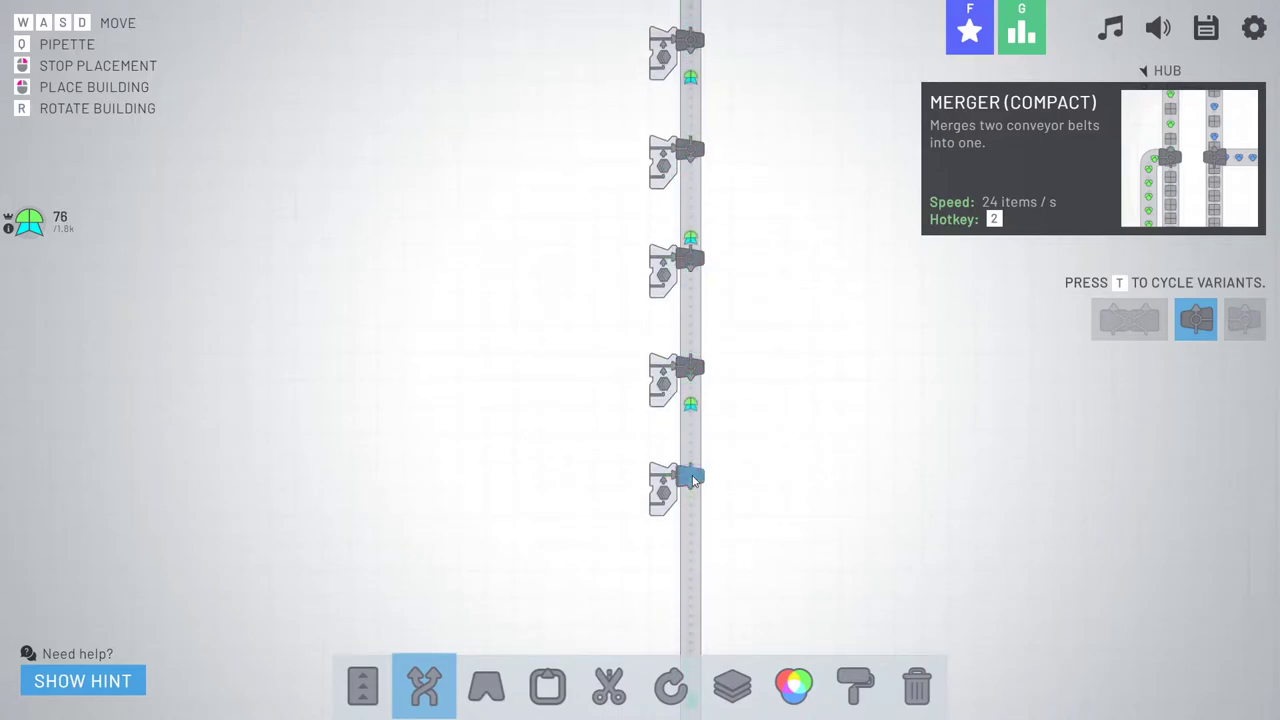
{"action": "left_click", "coordinate": [695, 478]}
{"action": "right_click", "coordinate": [745, 300]}
{"action": "key", "text": "w"}
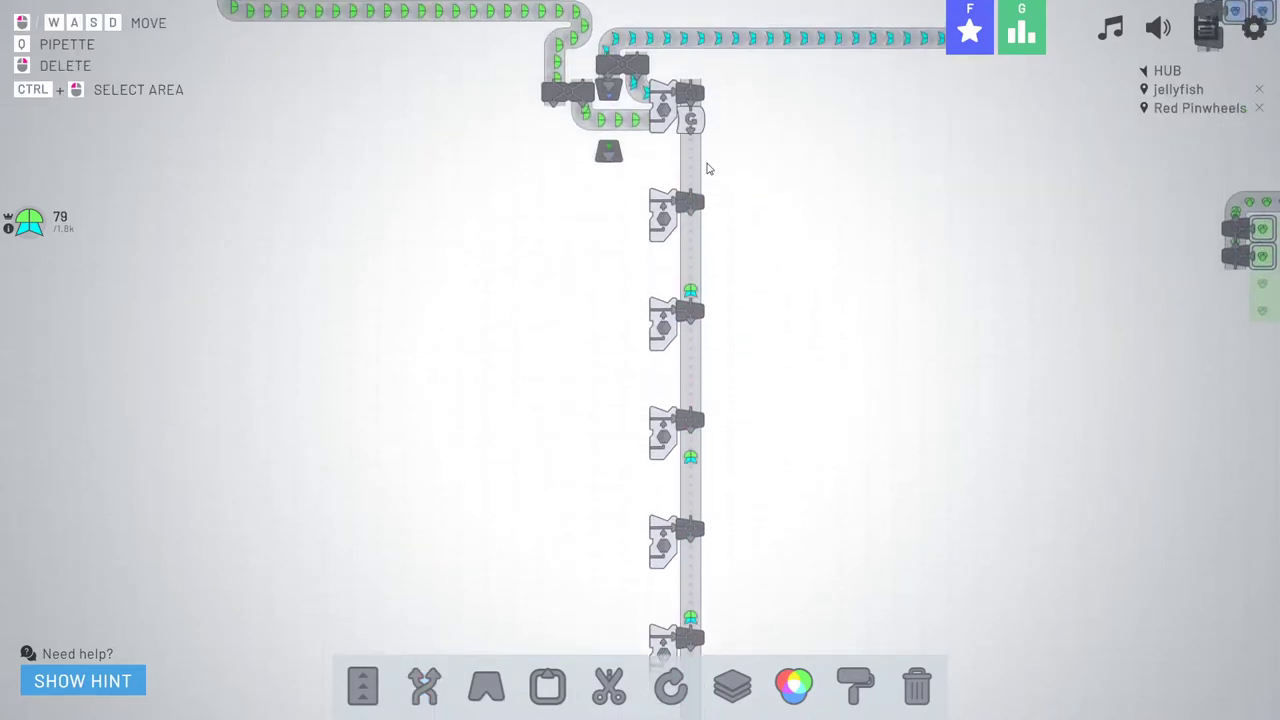
{"action": "key", "text": "6"}
{"action": "key", "text": "s"}
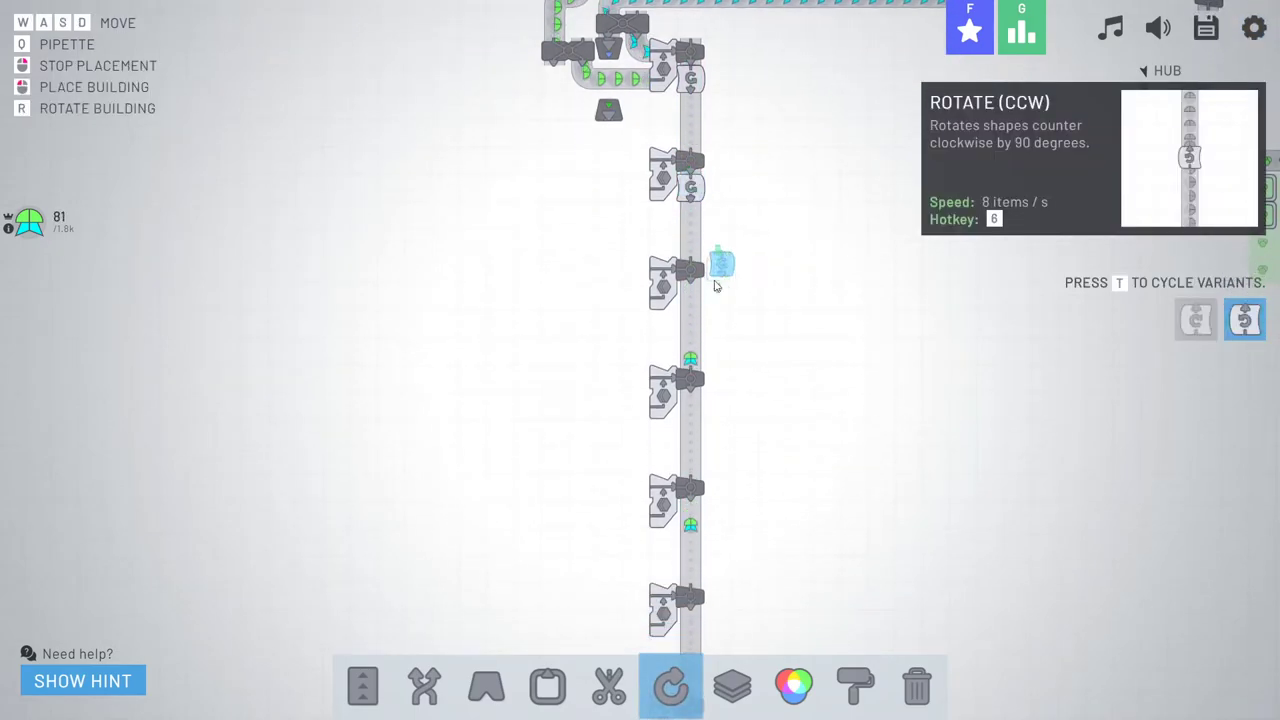
- Place a counter-clockwise rotator on the belt below the top stacker's merger
{"action": "left_click", "coordinate": [700, 298]}
{"action": "key", "text": "s"}
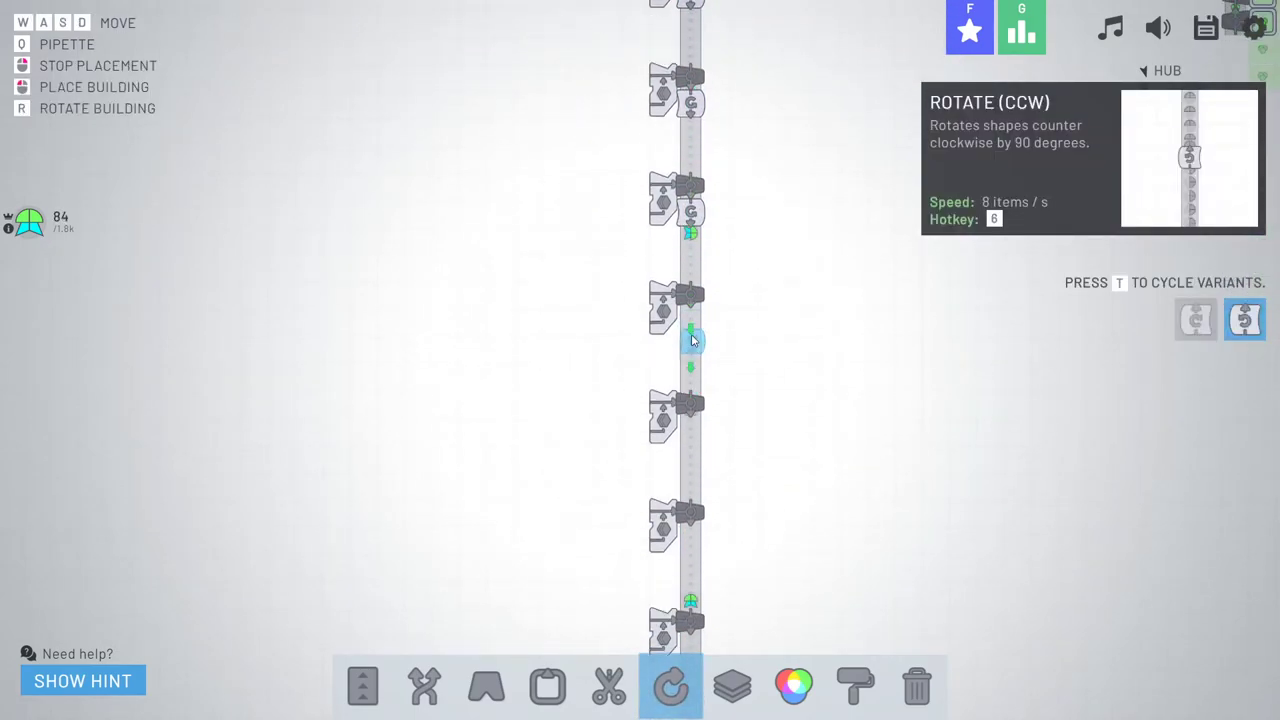
{"action": "key", "text": "s"}
{"action": "key", "text": "w"}
{"action": "key", "text": "s"}
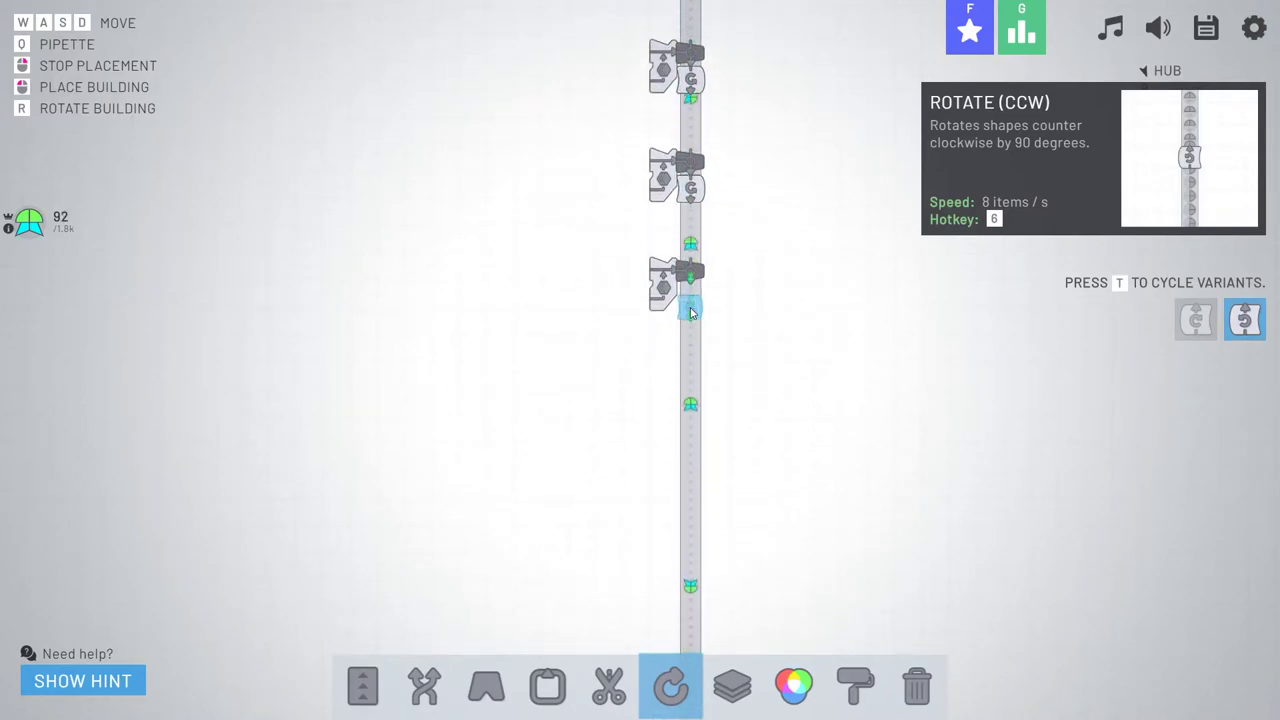
{"action": "key", "text": "a"}
{"action": "right_click", "coordinate": [692, 313]}
{"action": "key", "text": "d"}
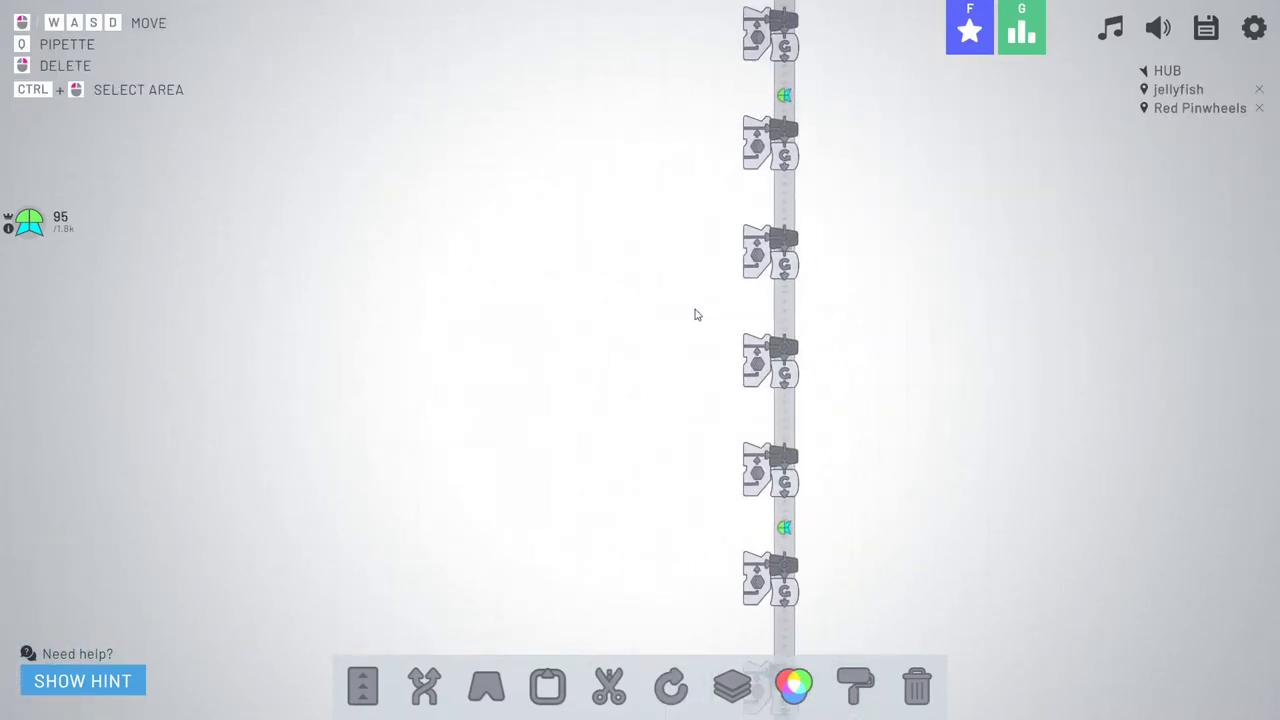
{"action": "key", "text": "w"}
{"action": "key", "text": "d"}
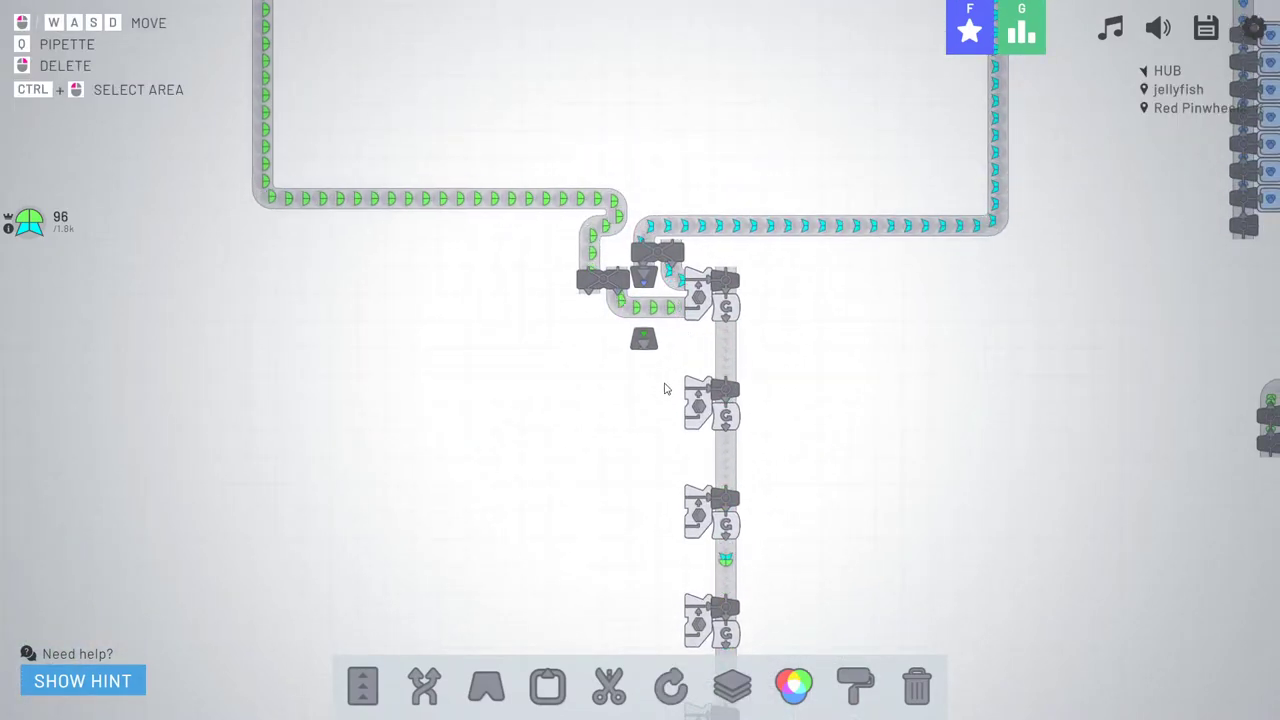
- Place two balancers to the left of the top new stacker
{"action": "key", "text": "2"}
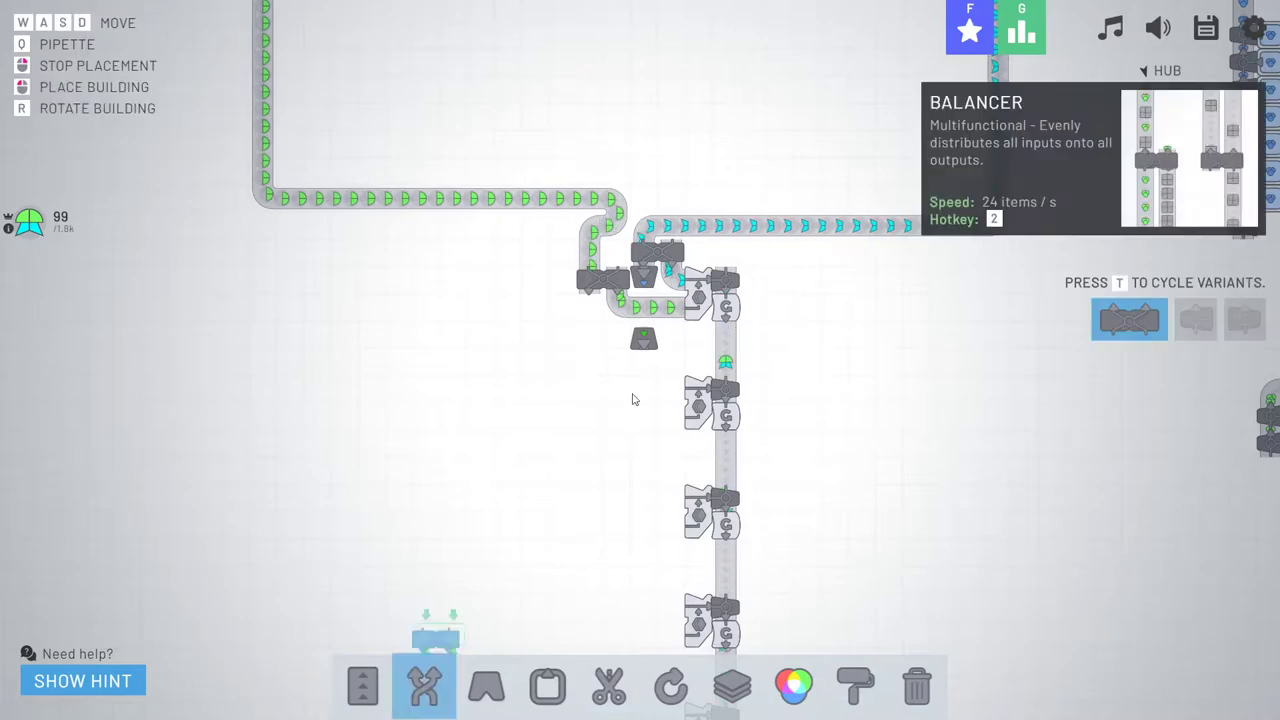
{"action": "left_click", "coordinate": [665, 362]}
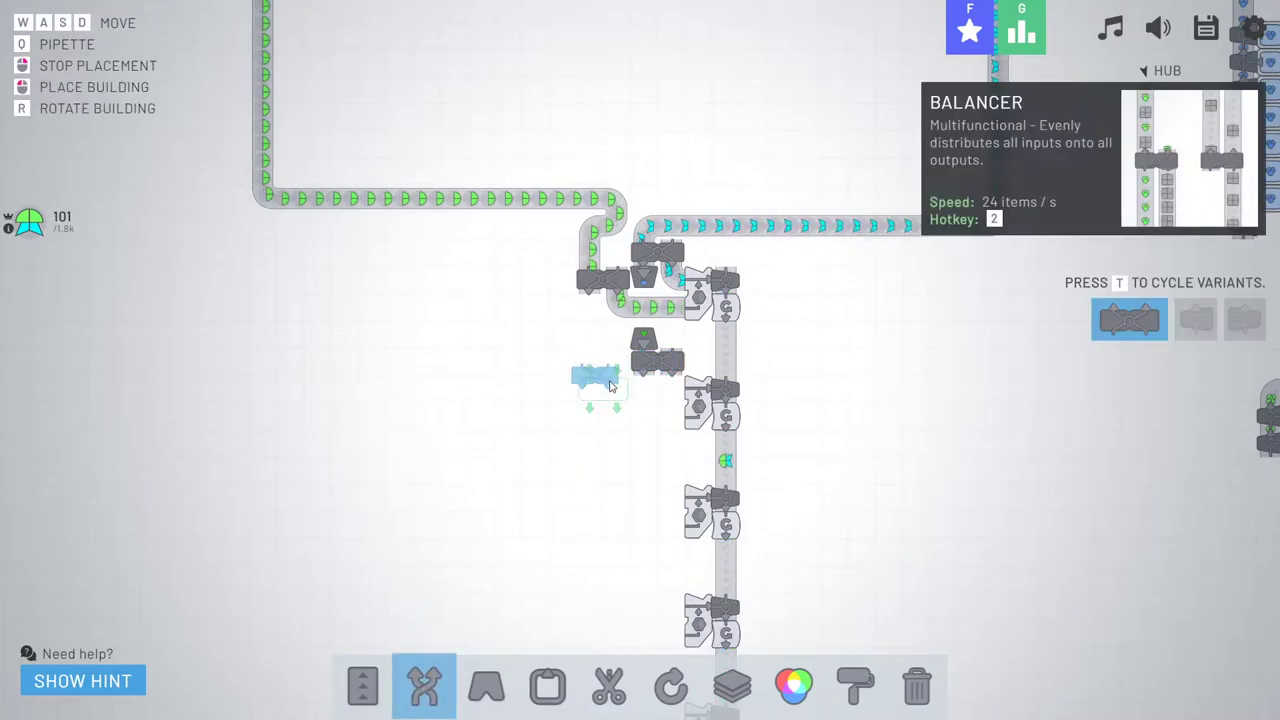
{"action": "left_click", "coordinate": [612, 393]}
{"action": "key", "text": "s"}
{"action": "key", "text": "d"}
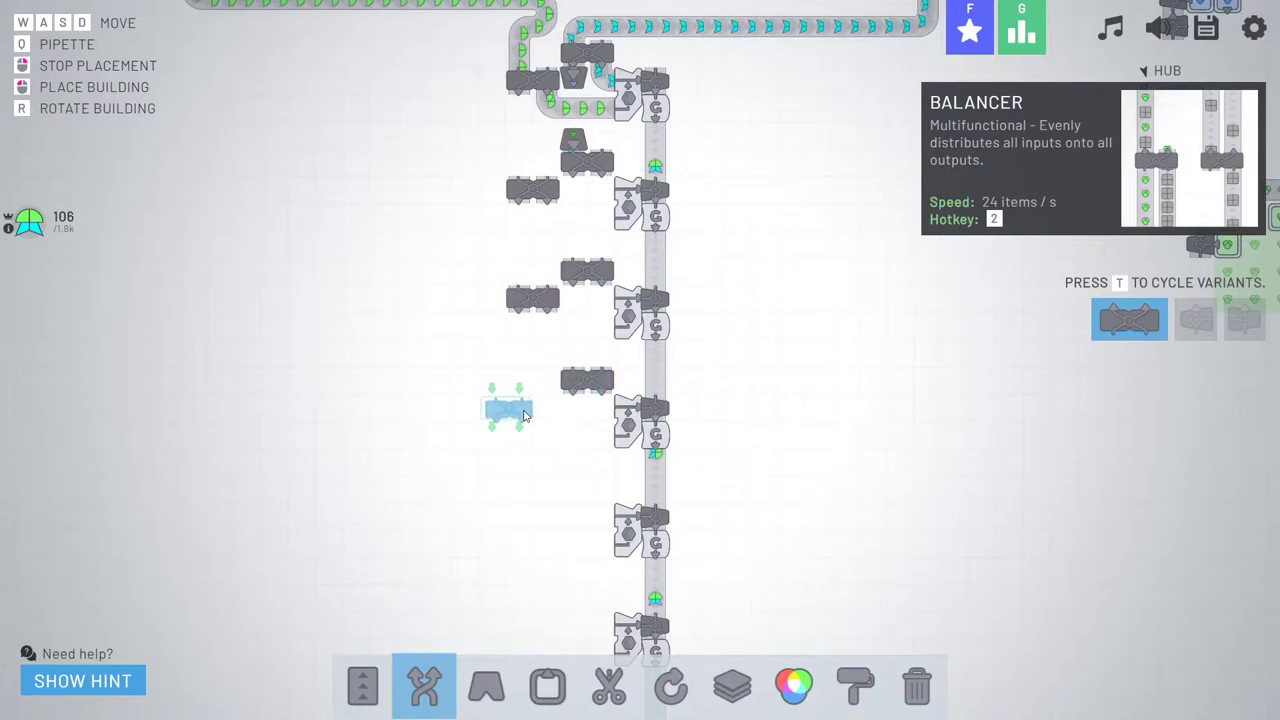
{"action": "key", "text": "s"}
{"action": "key", "text": "a"}
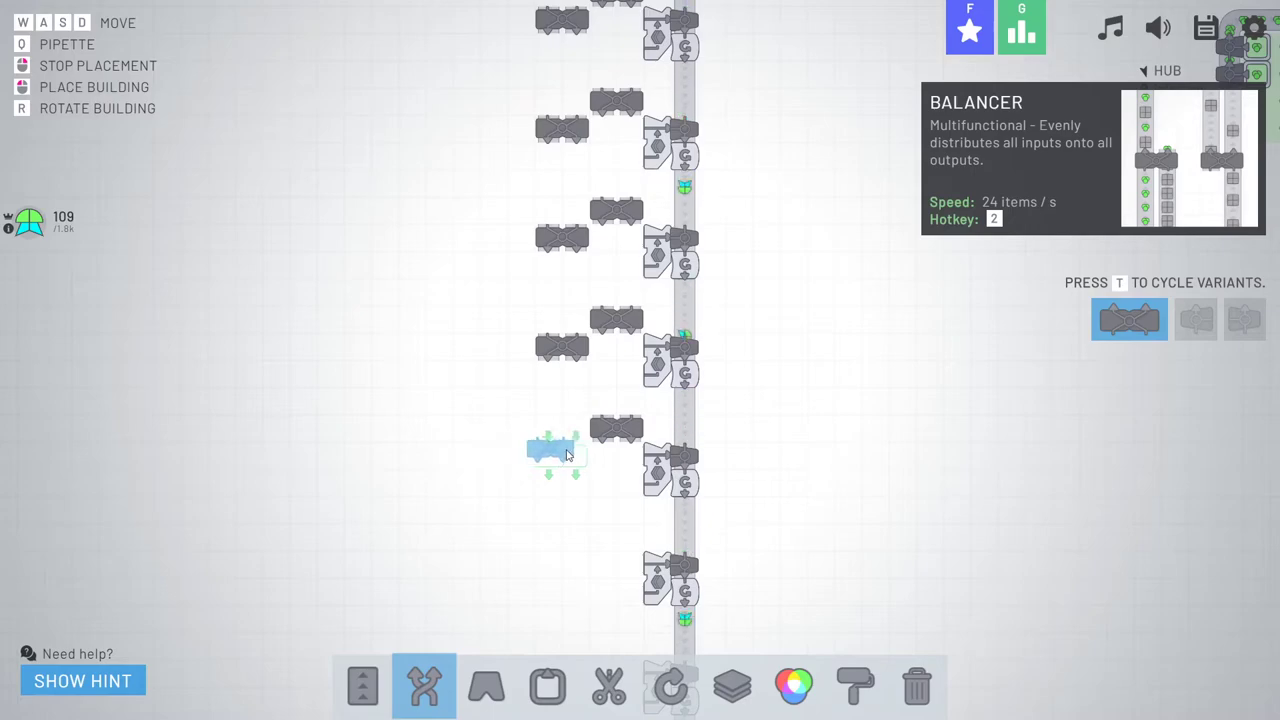
{"action": "key", "text": "s"}
{"action": "key", "text": "a"}
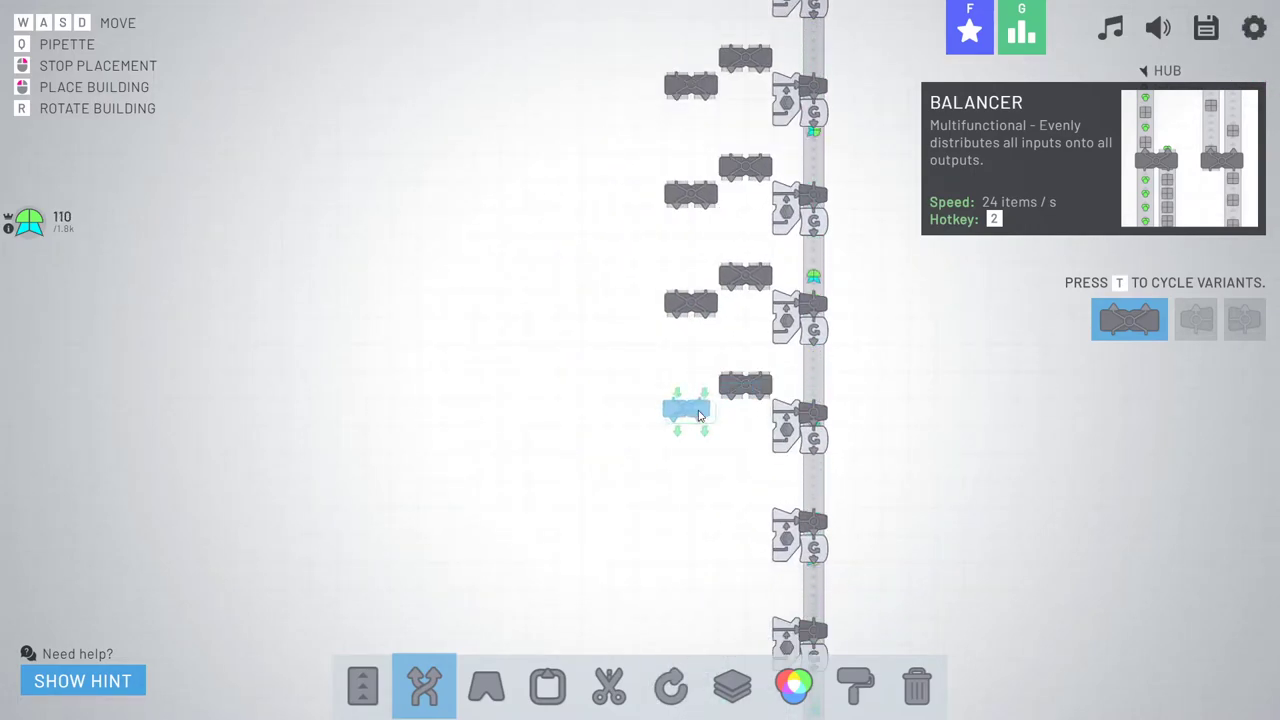
- Add balancers left of the lower stacker and the lowest stacker
{"action": "left_click", "coordinate": [699, 415]}
{"action": "key", "text": "s"}
{"action": "key", "text": "a"}
{"action": "key", "text": "d"}
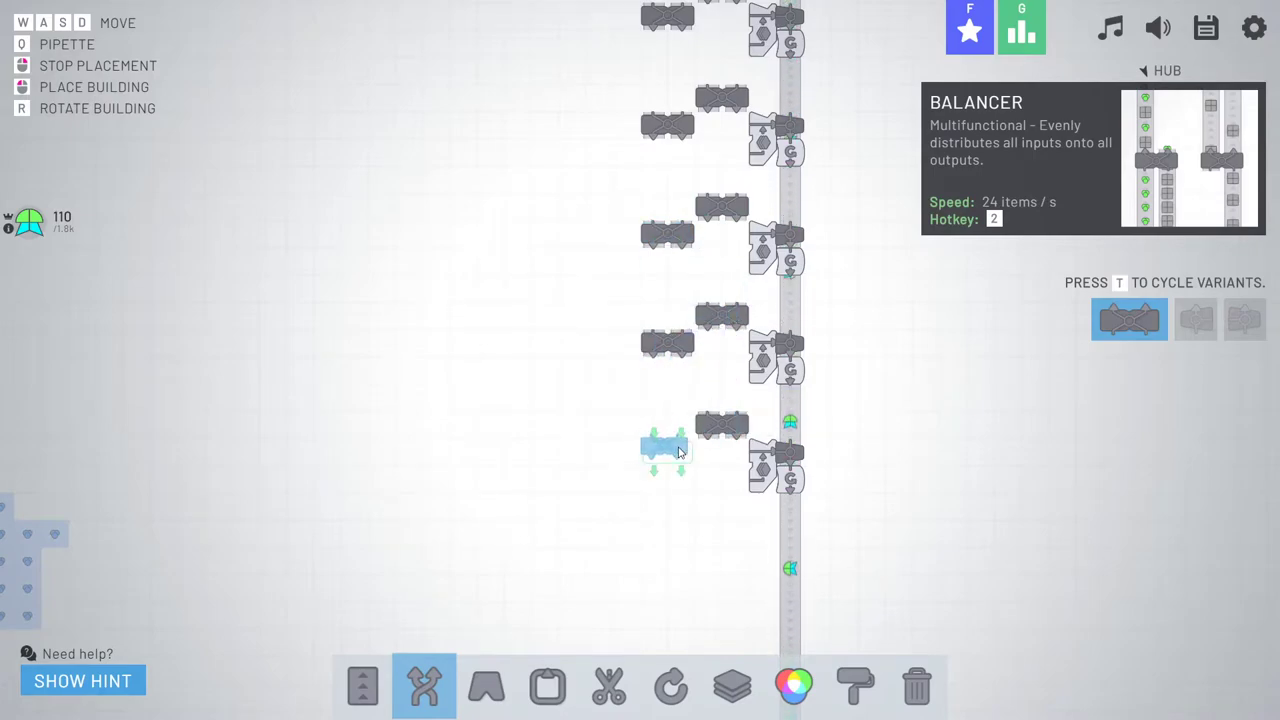
{"action": "left_click", "coordinate": [679, 452]}
{"action": "key", "text": "w"}
{"action": "key", "text": "d"}
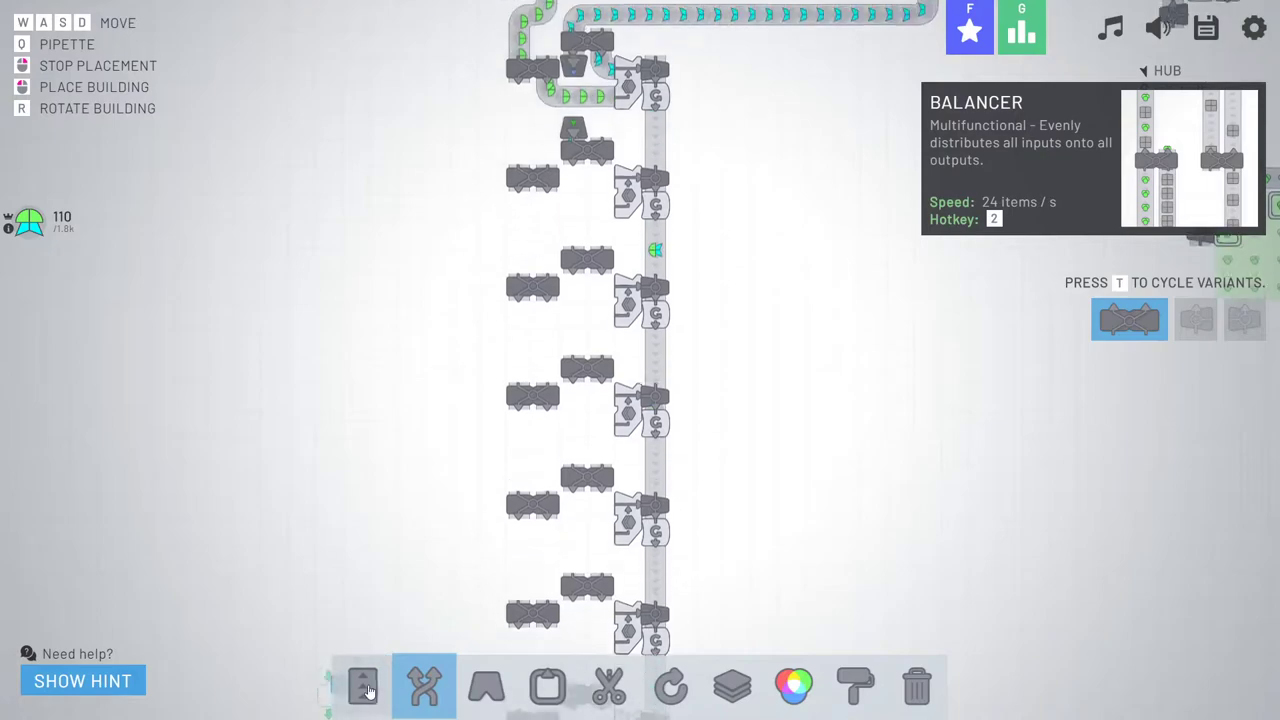
{"action": "left_click", "coordinate": [368, 690]}
{"action": "key", "text": "w"}
{"action": "key", "text": "a"}
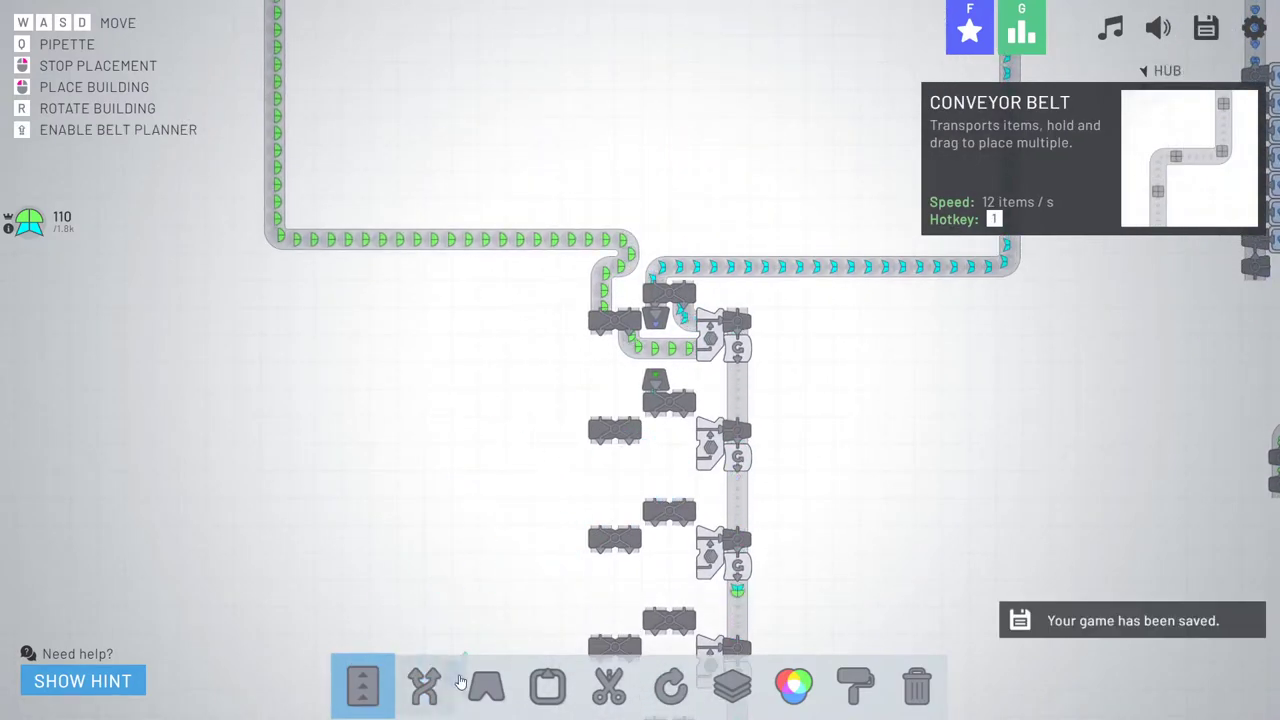
- Place a tunnel entrance below a balancer and scout the lower machine rows for more tunnel spots
{"action": "left_click", "coordinate": [463, 683]}
{"action": "key", "text": "w"}
{"action": "left_click", "coordinate": [667, 465]}
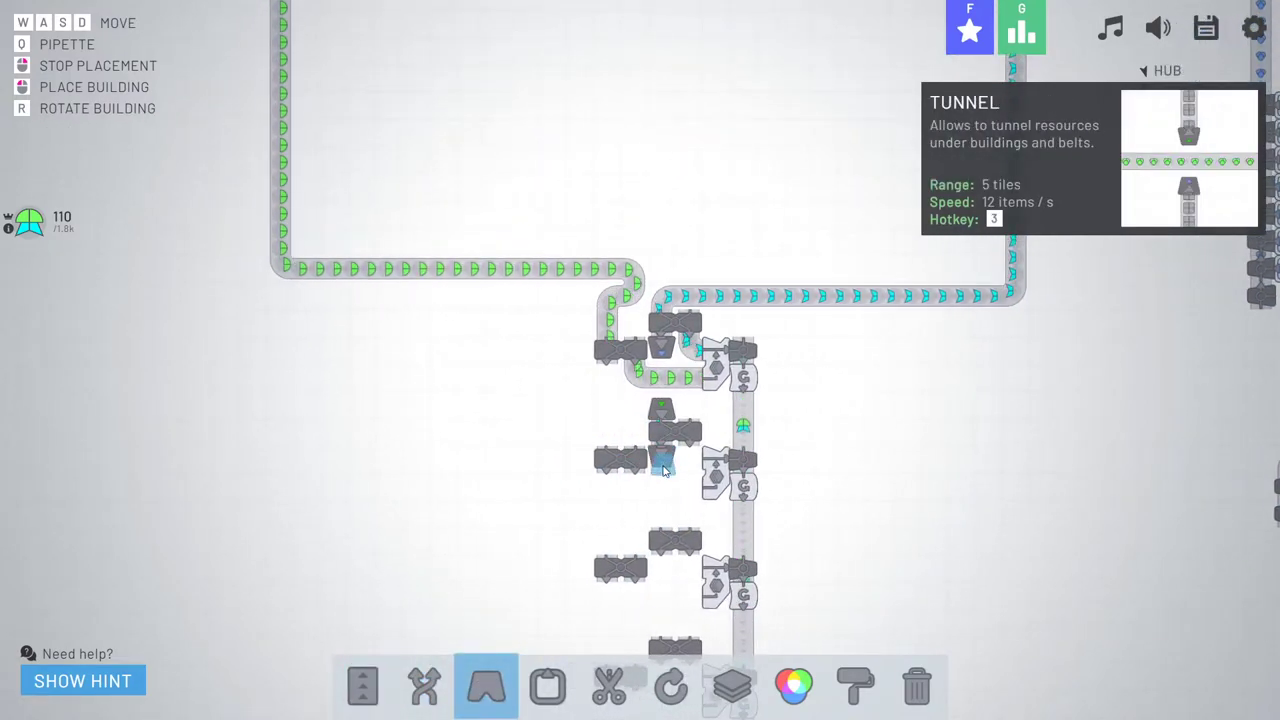
{"action": "key", "text": "s"}
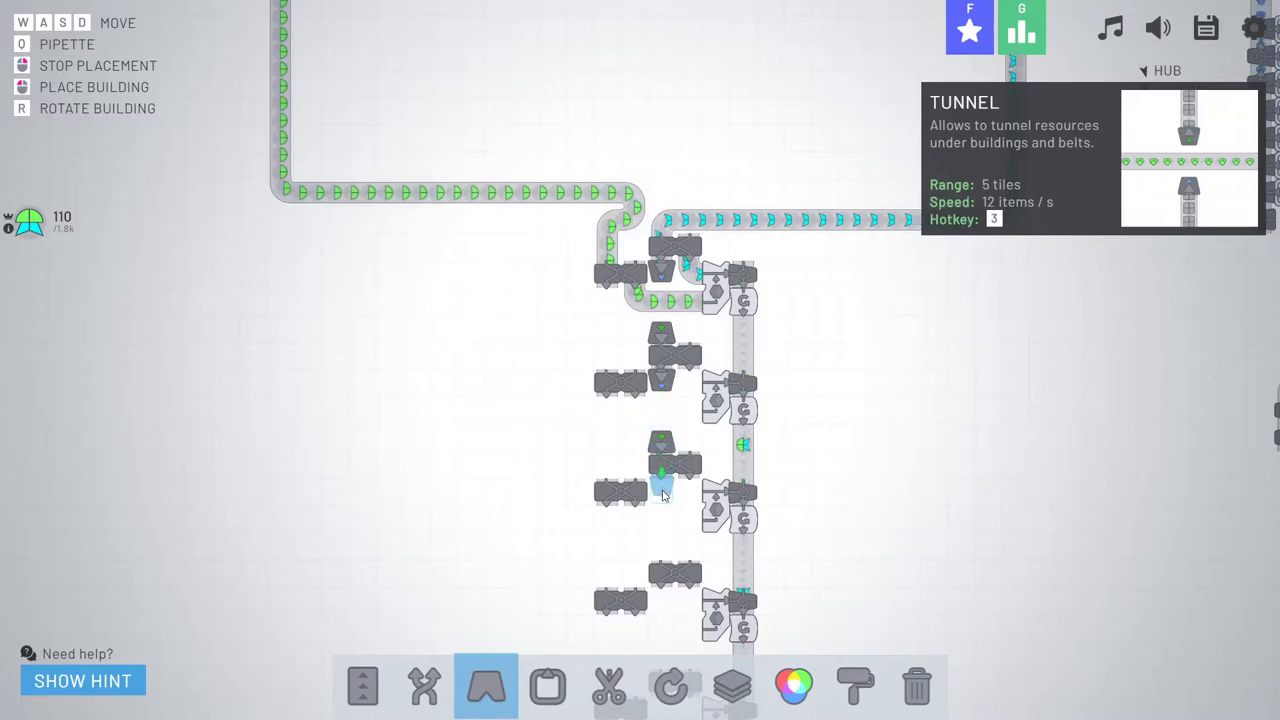
{"action": "key", "text": "s"}
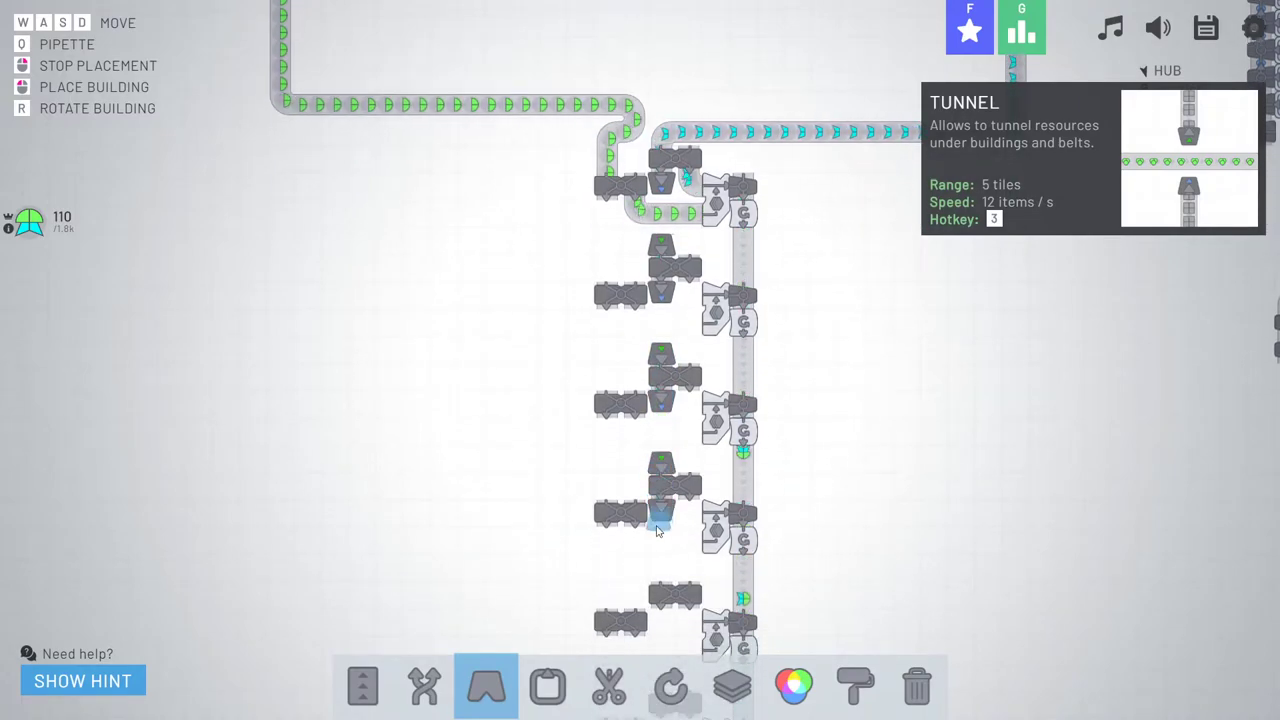
{"action": "key", "text": "s"}
{"action": "key", "text": "d"}
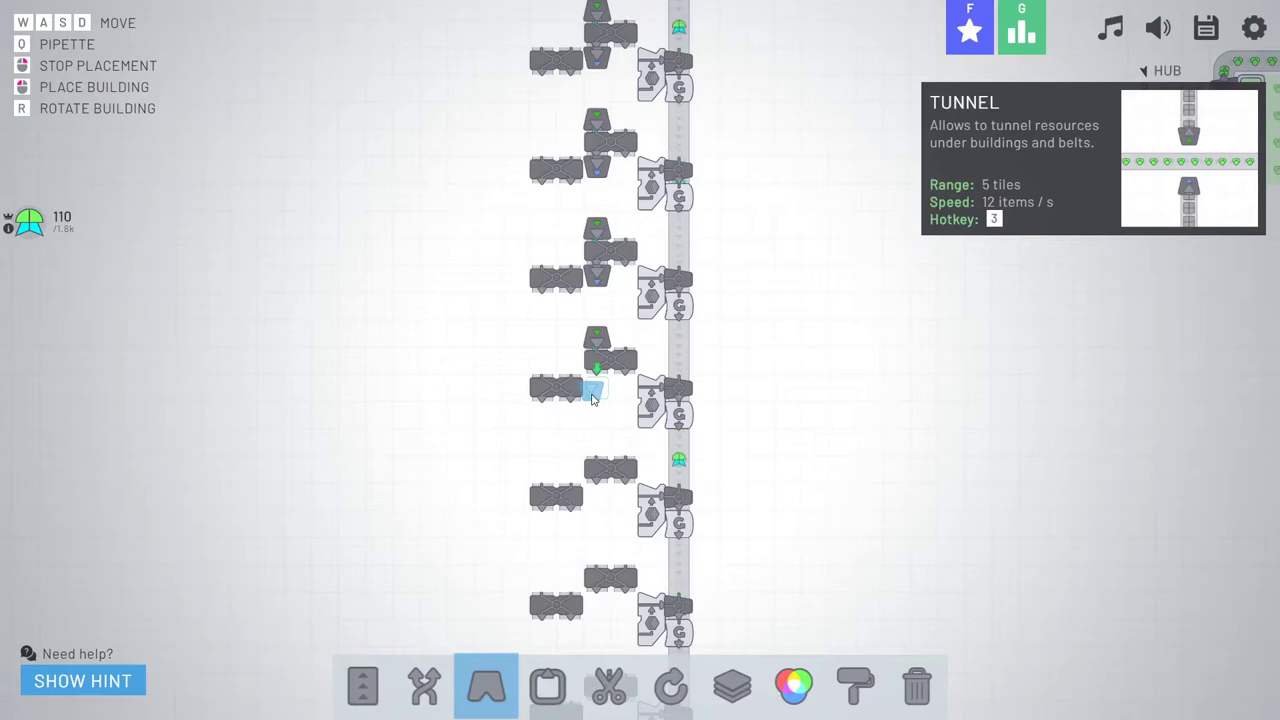
{"action": "key", "text": "a"}
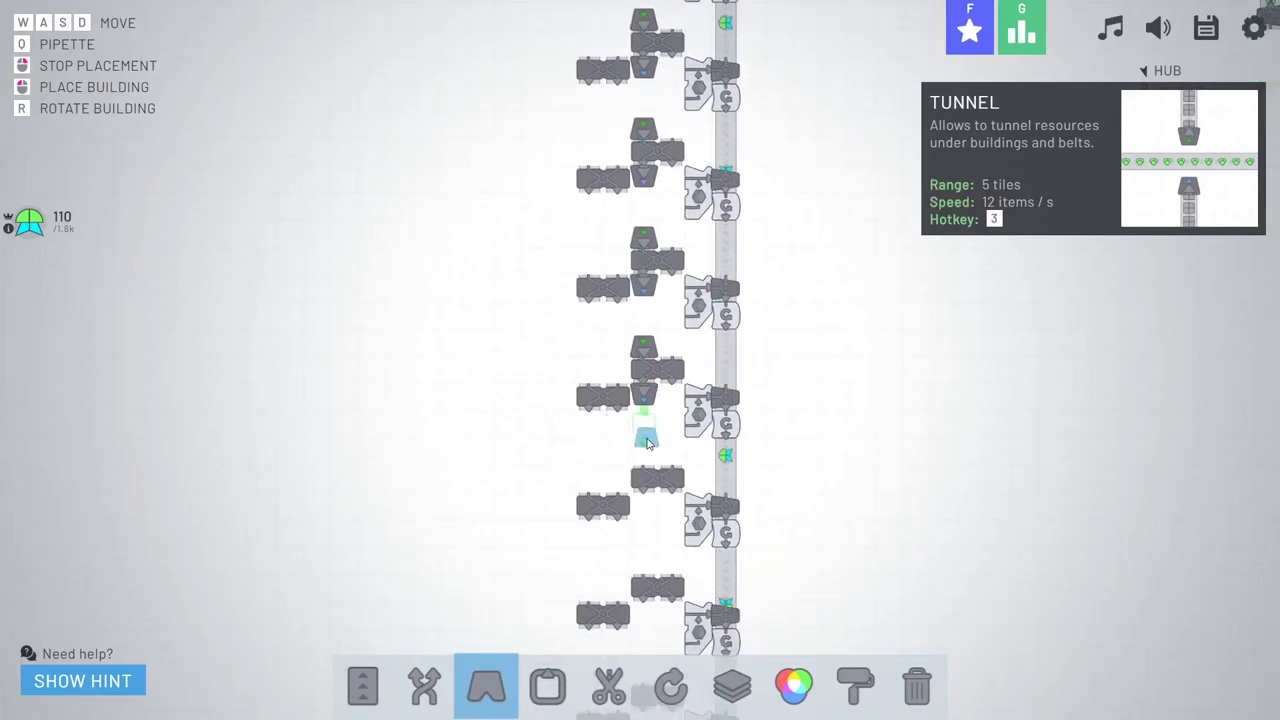
{"action": "key", "text": "d"}
{"action": "key", "text": "s"}
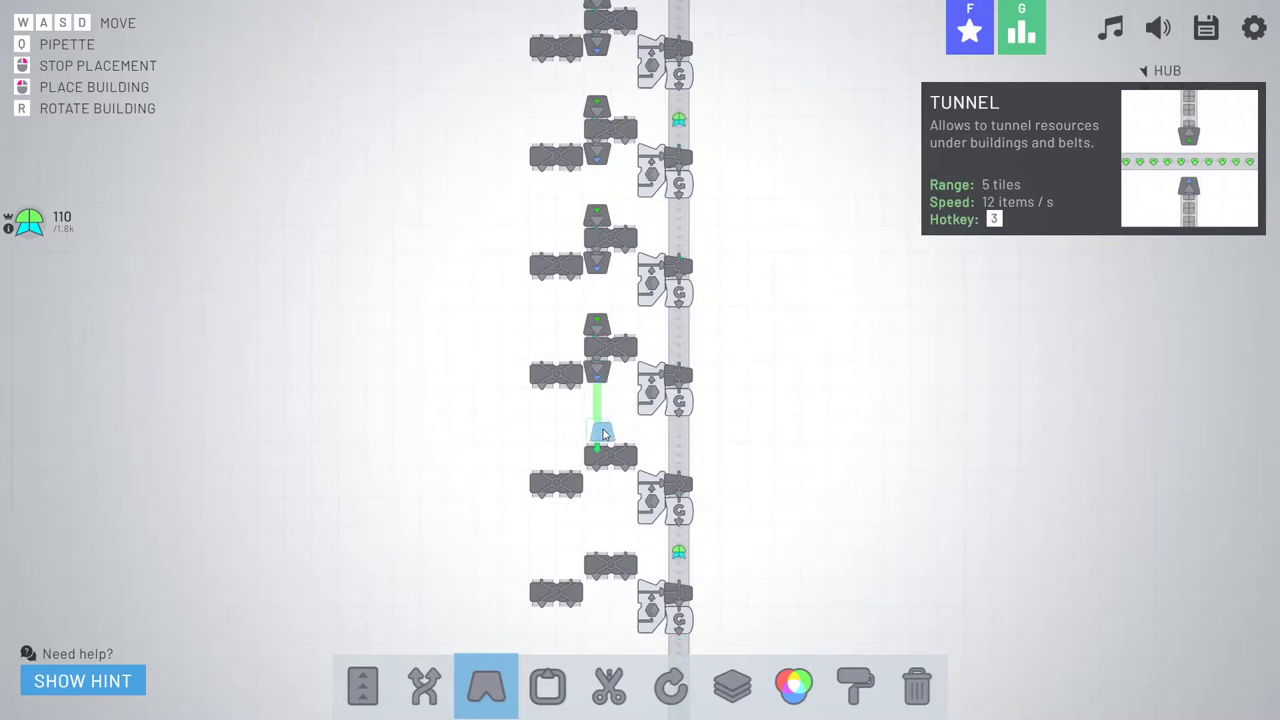
{"action": "key", "text": "w"}
{"action": "key", "text": "s"}
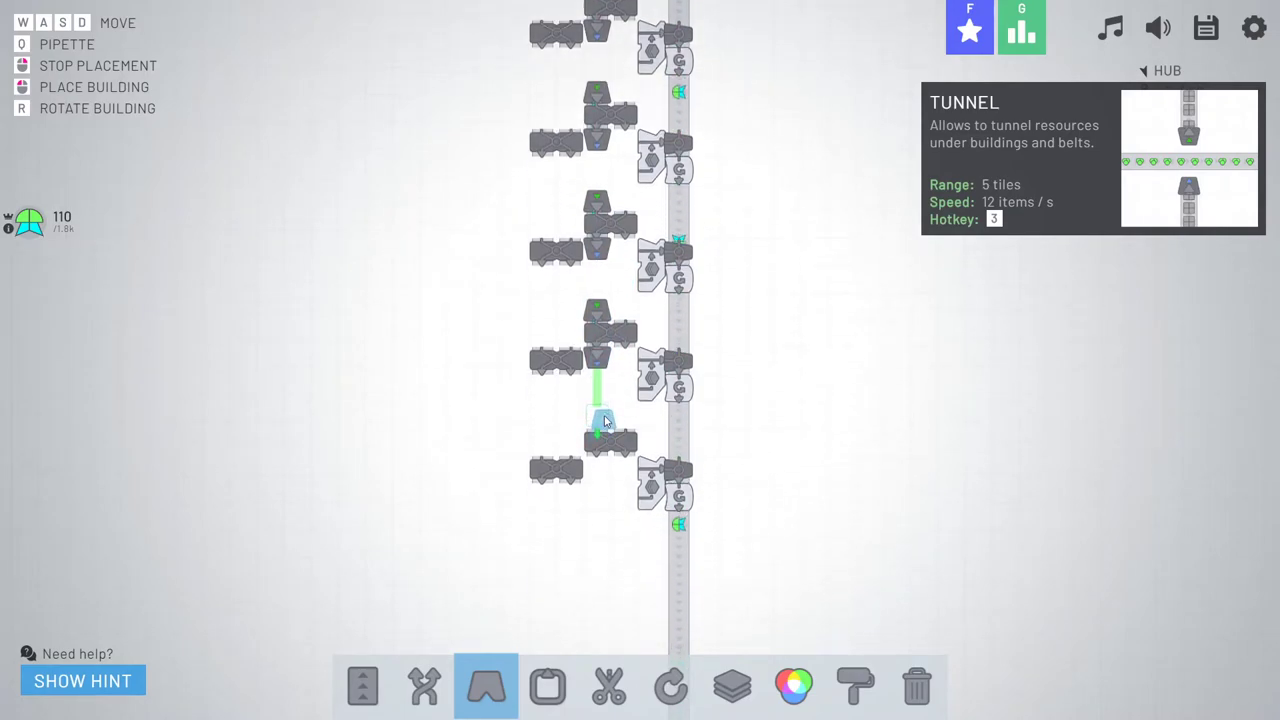
{"action": "key", "text": "a"}
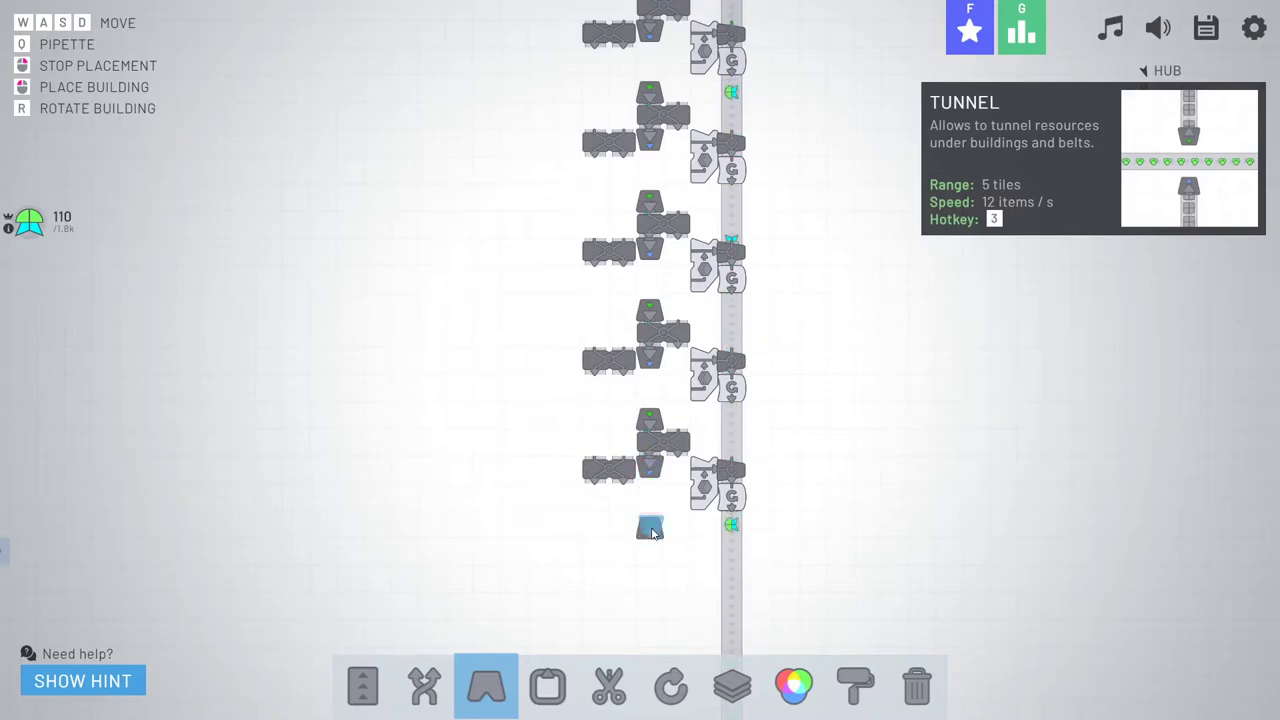
- Survey the machine column top to bottom with the conveyor belt tool selected
{"action": "left_click", "coordinate": [355, 690]}
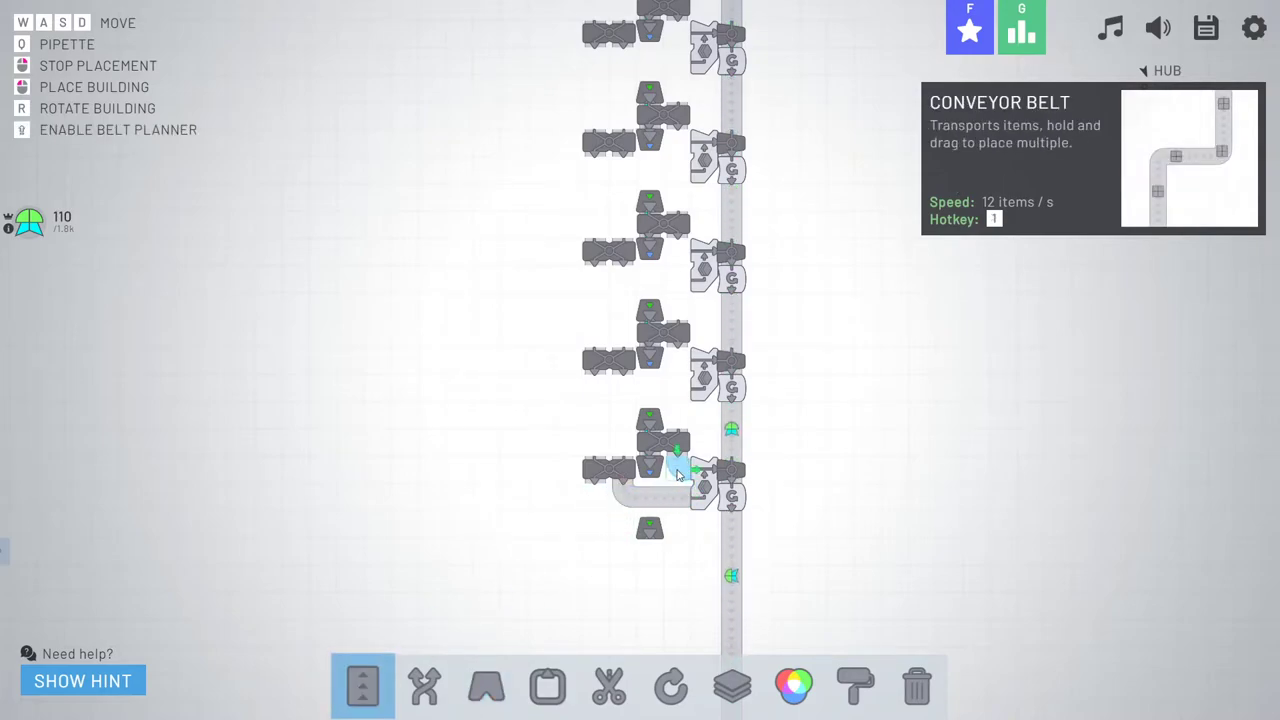
{"action": "key", "text": "w"}
{"action": "key", "text": "d"}
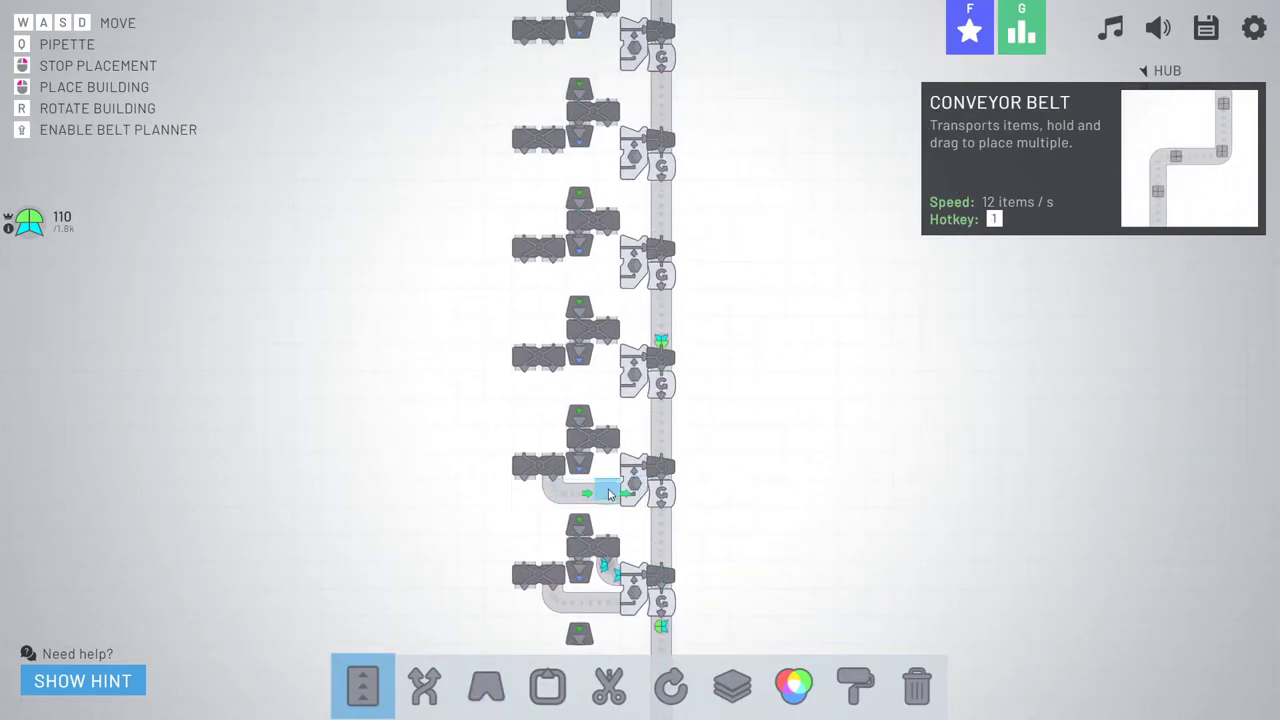
{"action": "key", "text": "a"}
{"action": "key", "text": "w"}
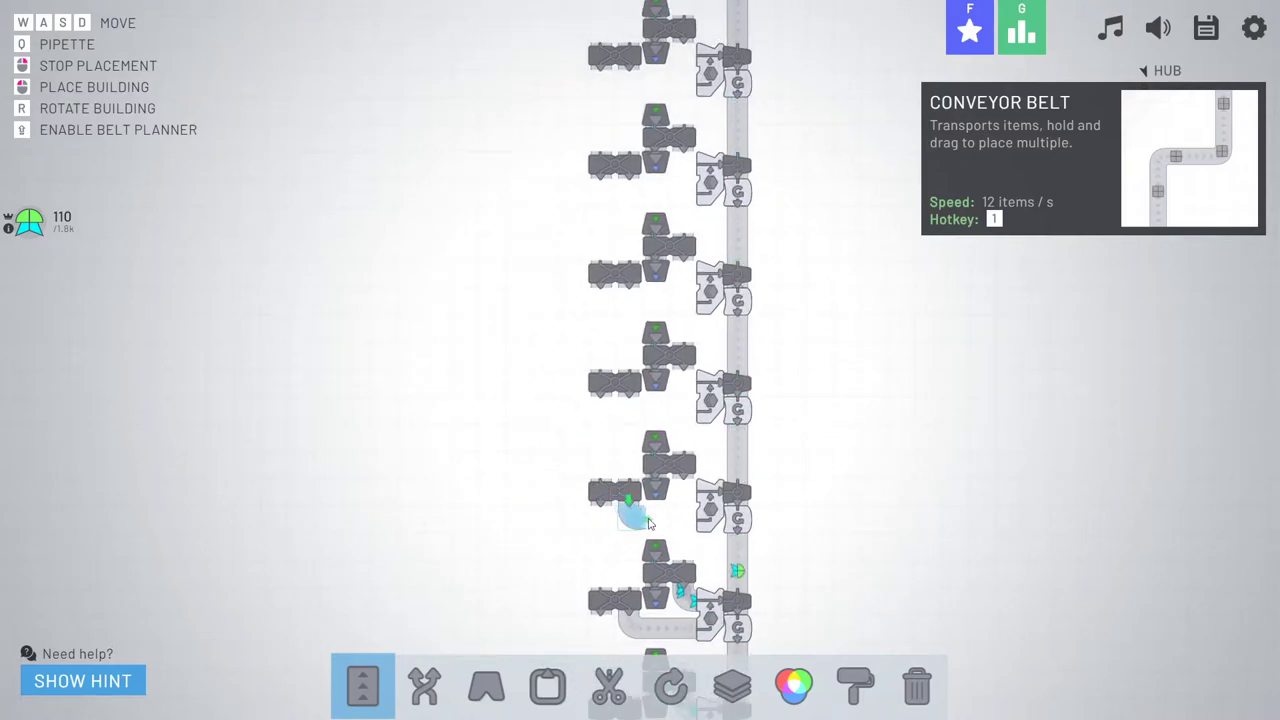
{"action": "key", "text": "a"}
{"action": "key", "text": "w"}
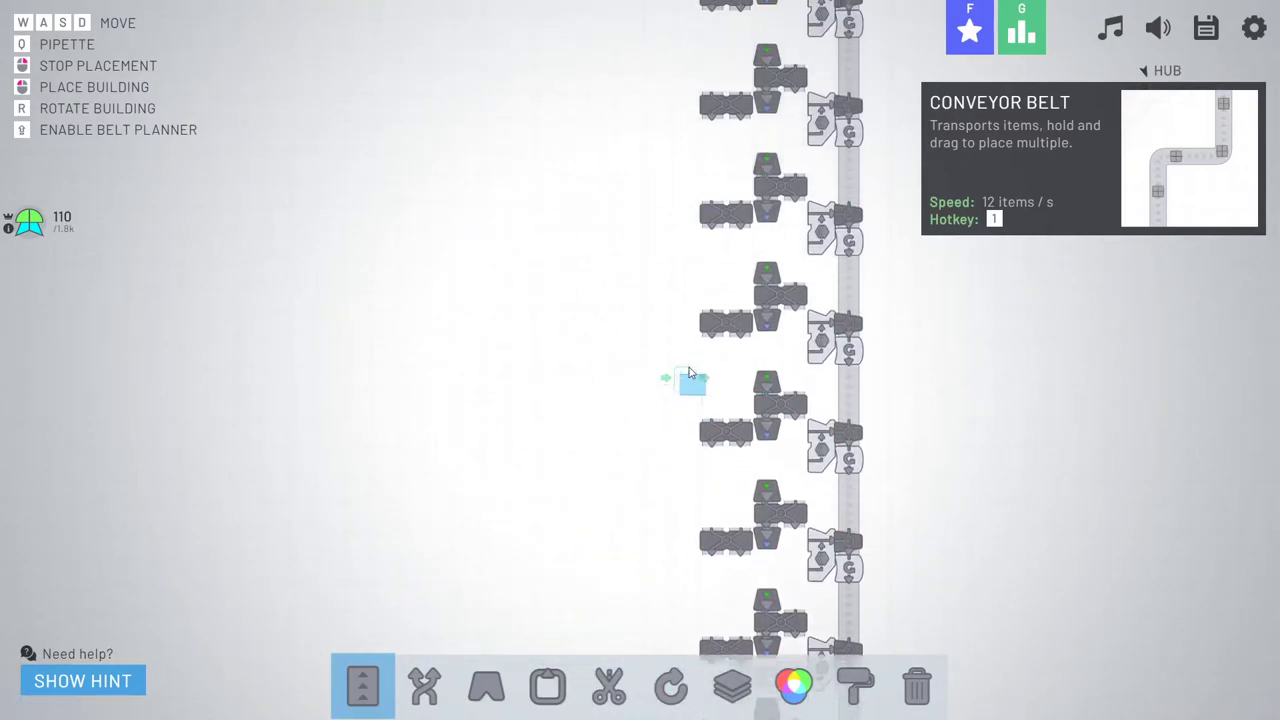
{"action": "key", "text": "d"}
{"action": "key", "text": "w"}
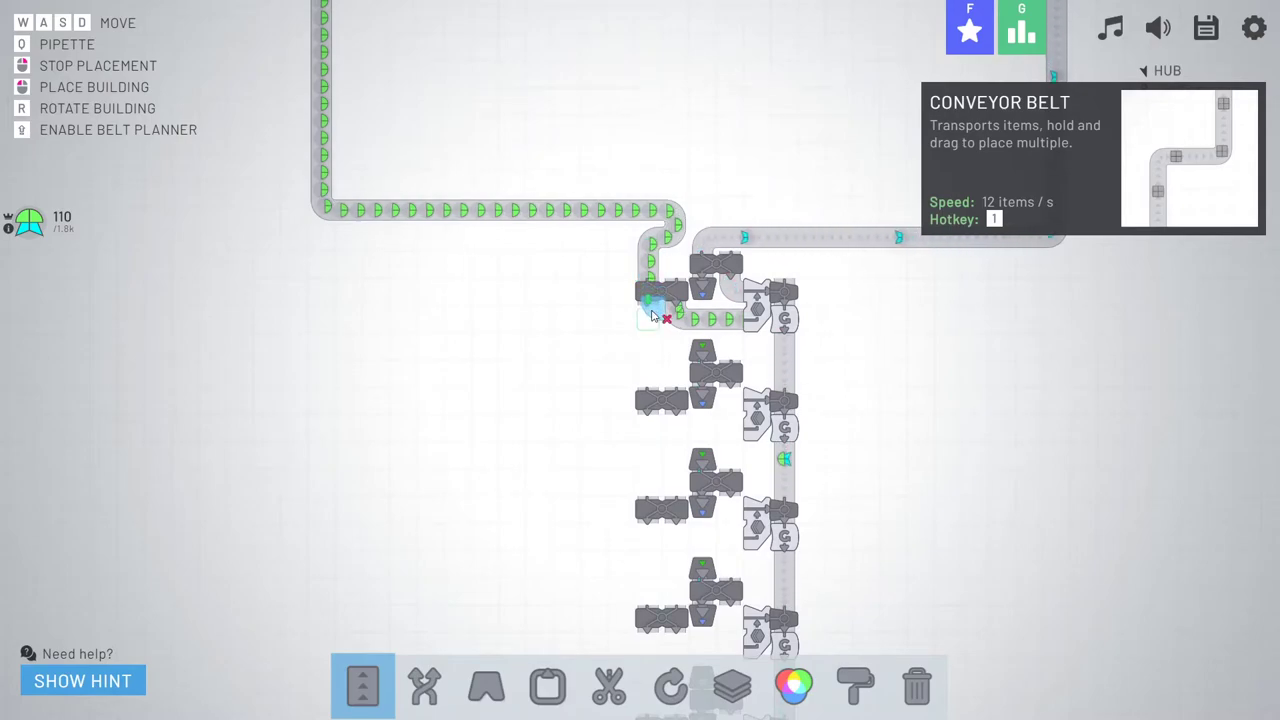
{"action": "key", "text": "w"}
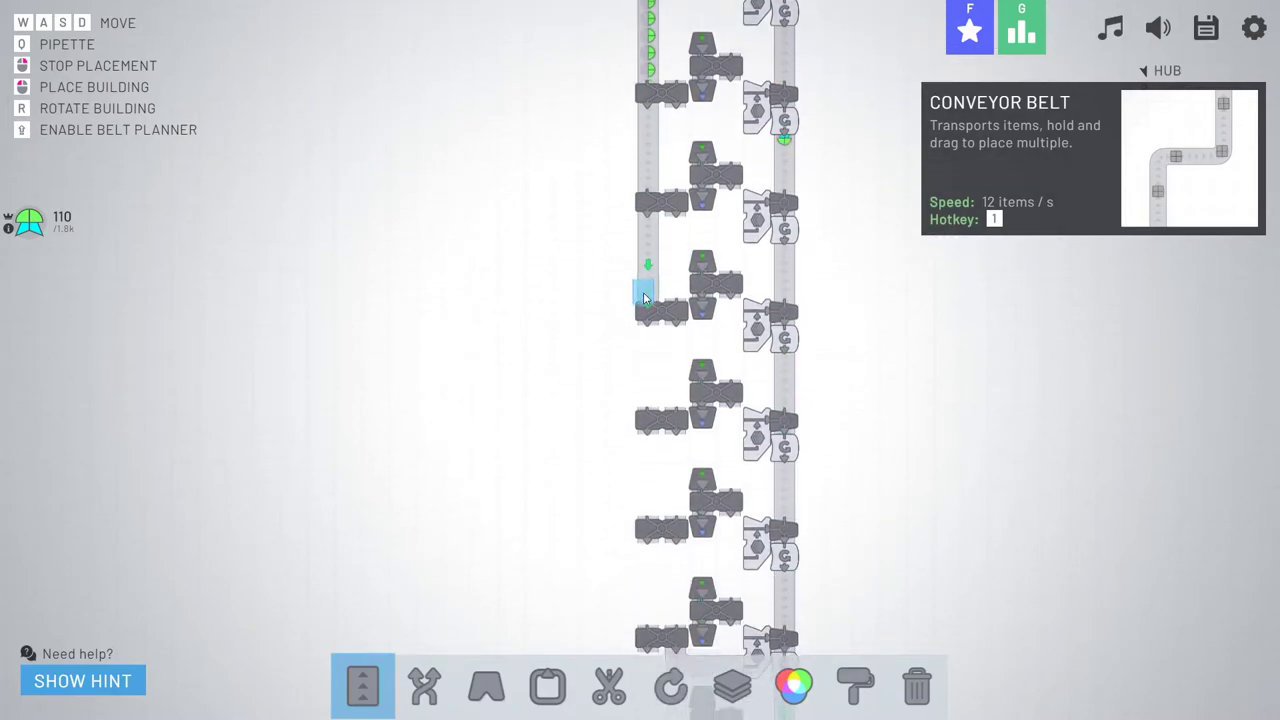
{"action": "key", "text": "s"}
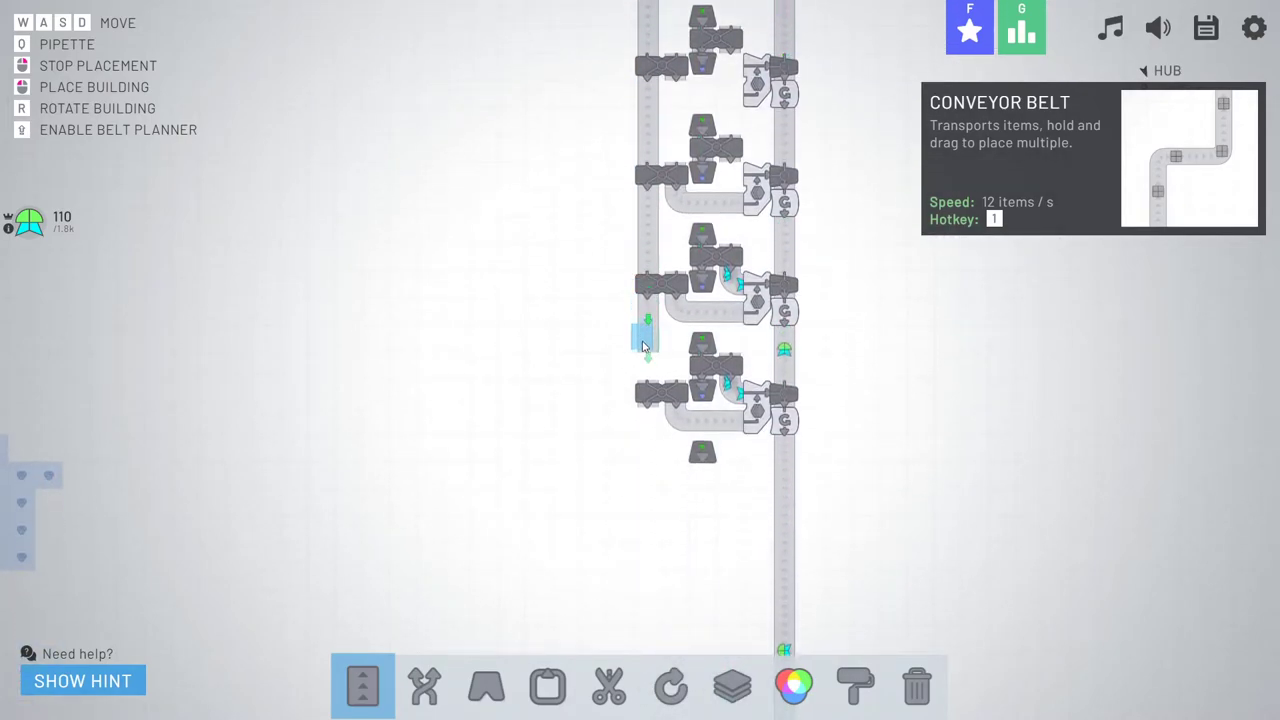
{"action": "key", "text": "d"}
{"action": "key", "text": "w"}
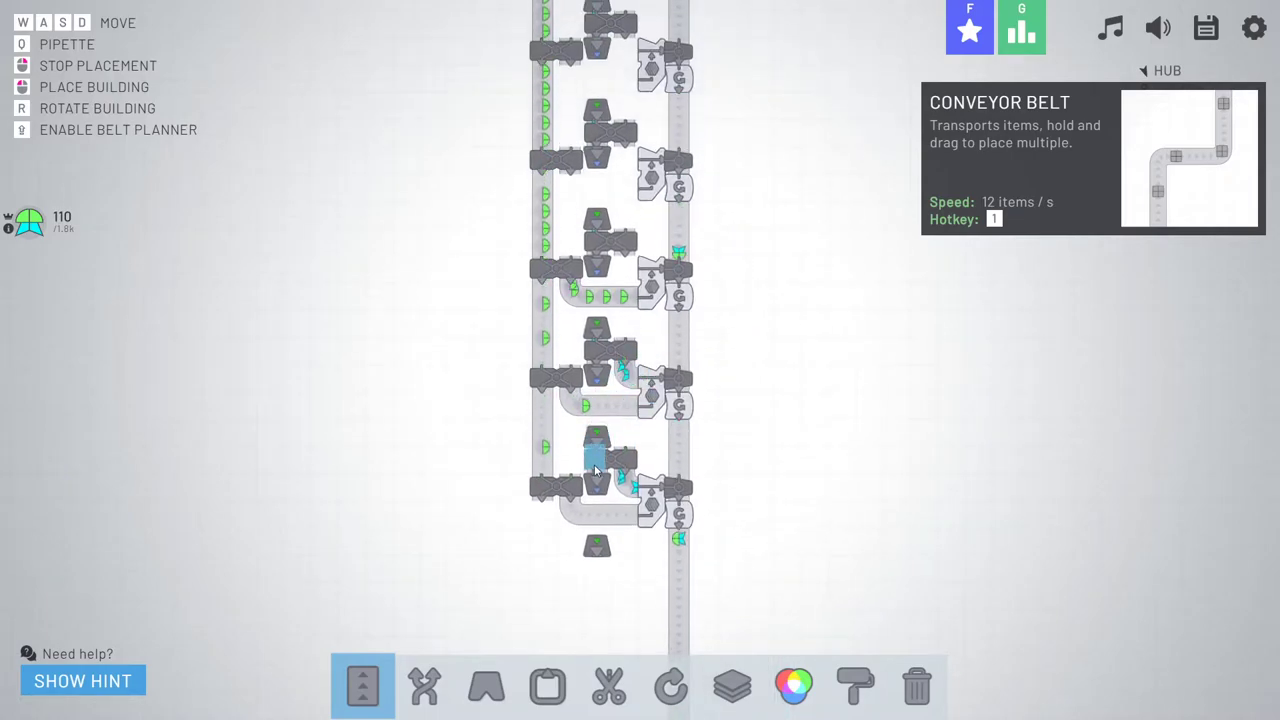
{"action": "key", "text": "w"}
{"action": "key", "text": "a"}
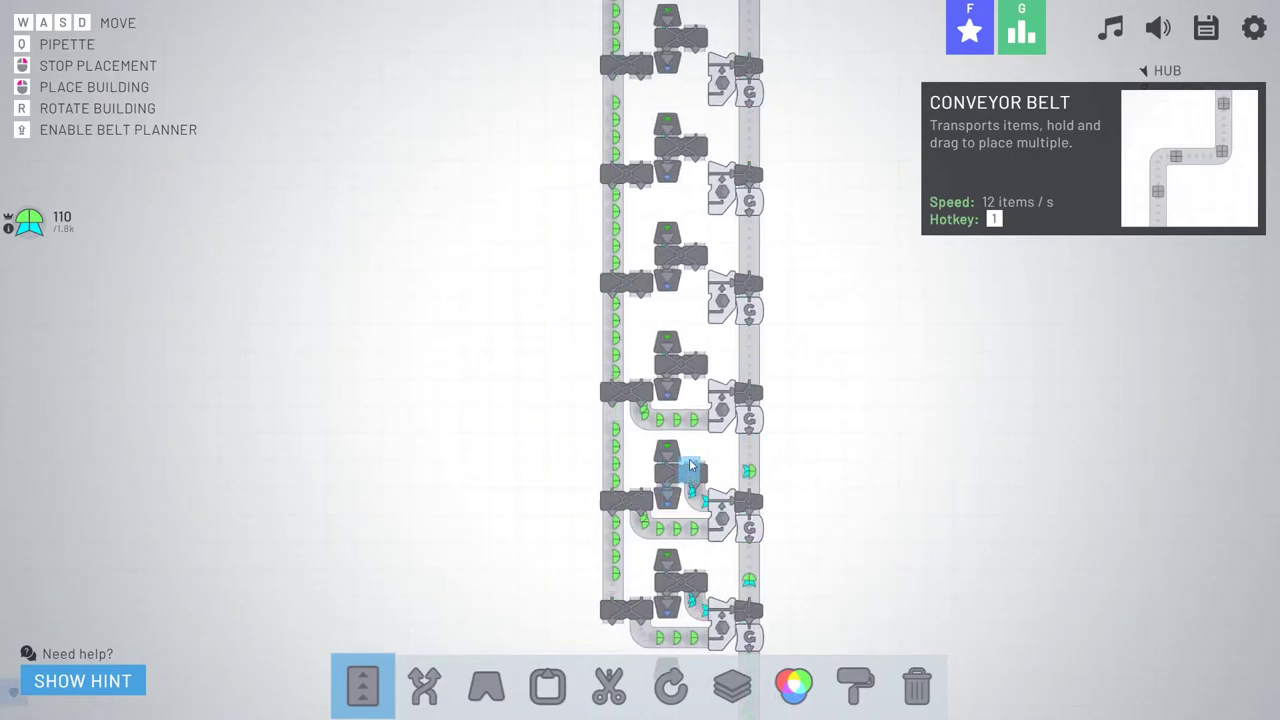
{"action": "key", "text": "w"}
{"action": "key", "text": "w"}
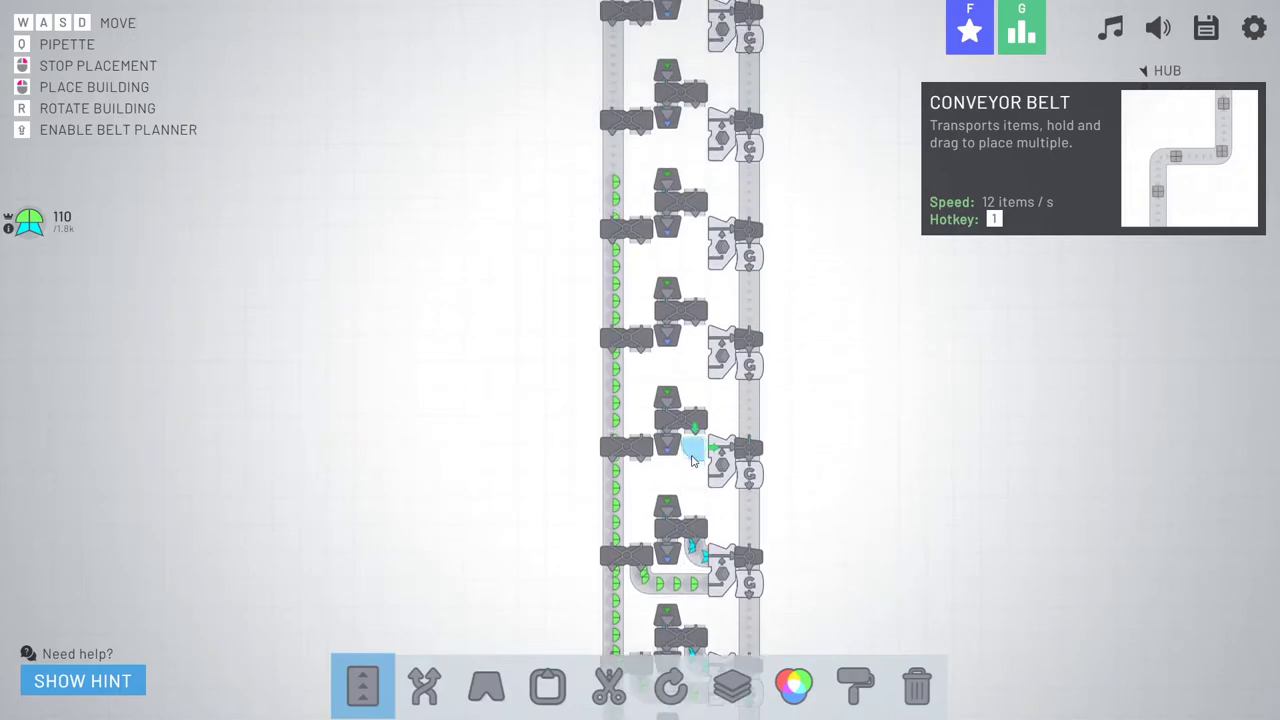
- Delete the three misplaced curved belts under the third machine row
{"action": "key", "text": "s"}
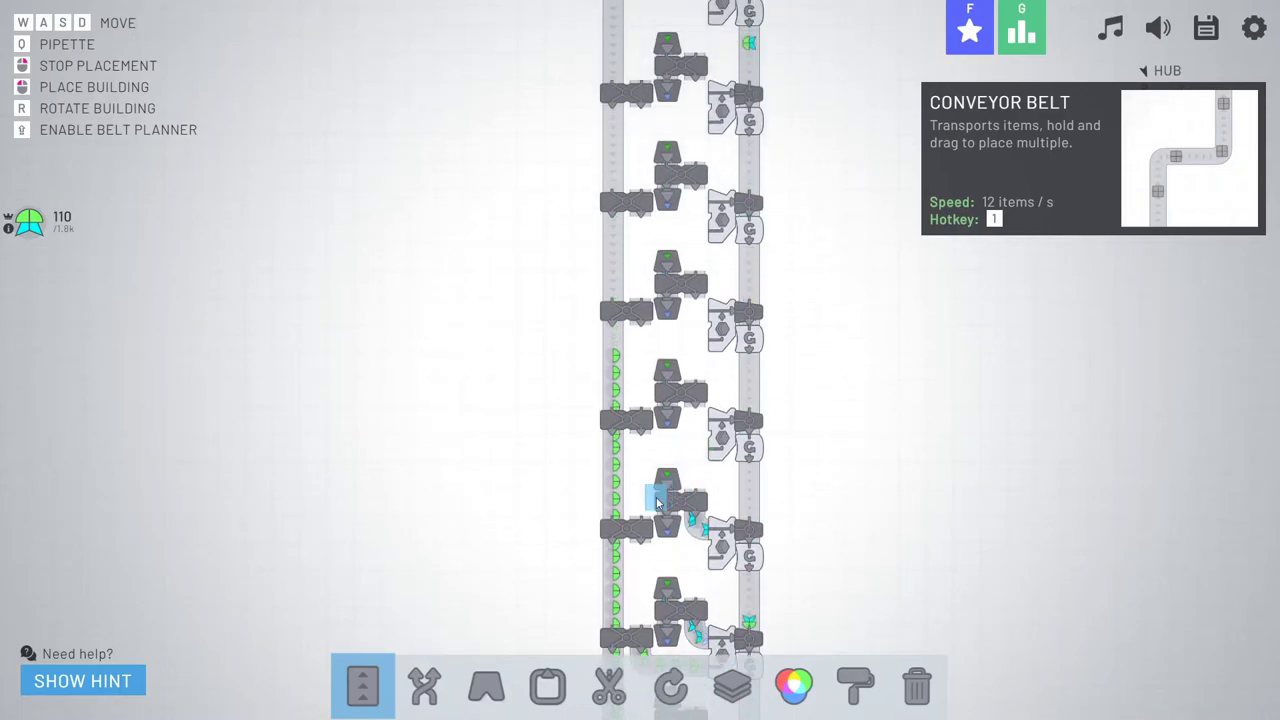
{"action": "key", "text": "s"}
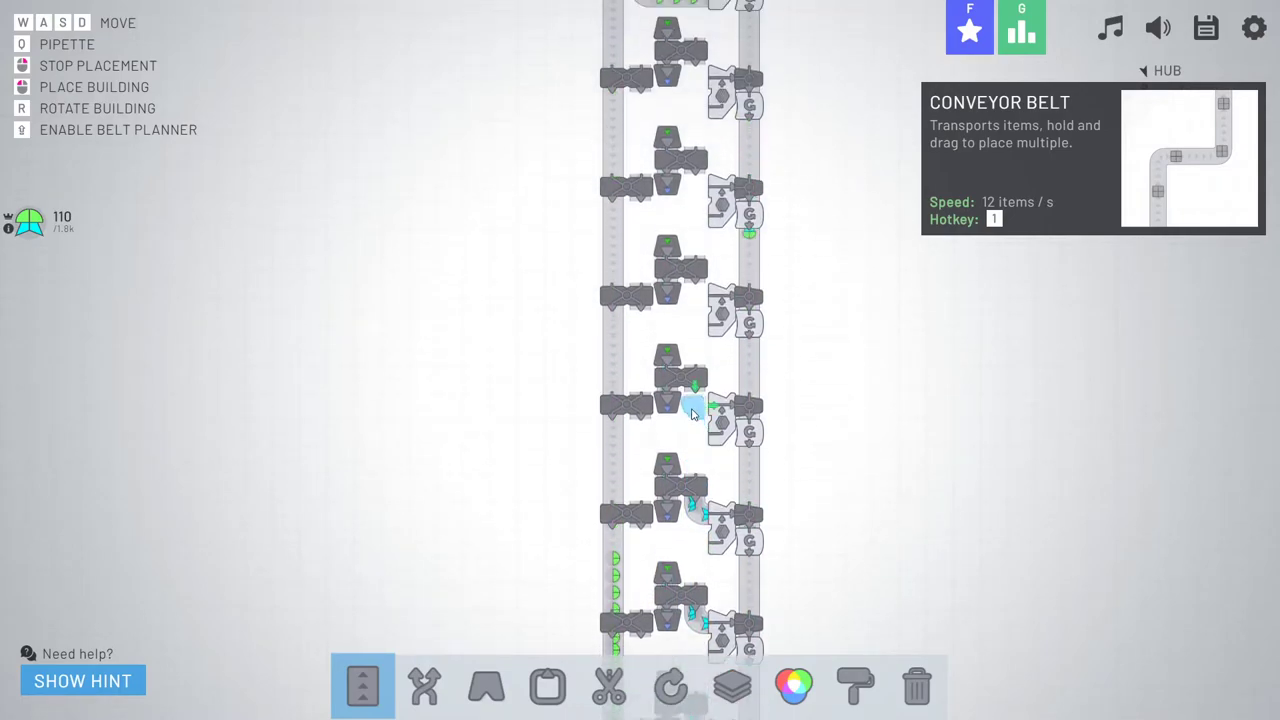
{"action": "key", "text": "w"}
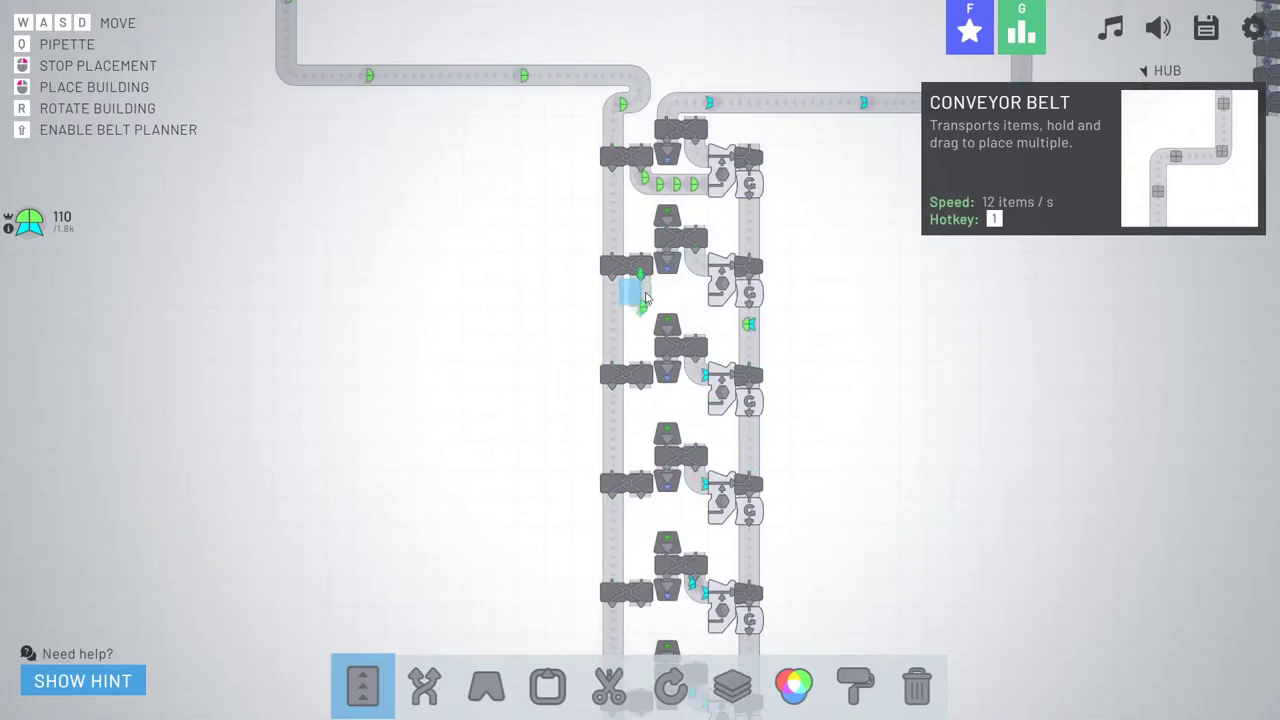
{"action": "key", "text": "s"}
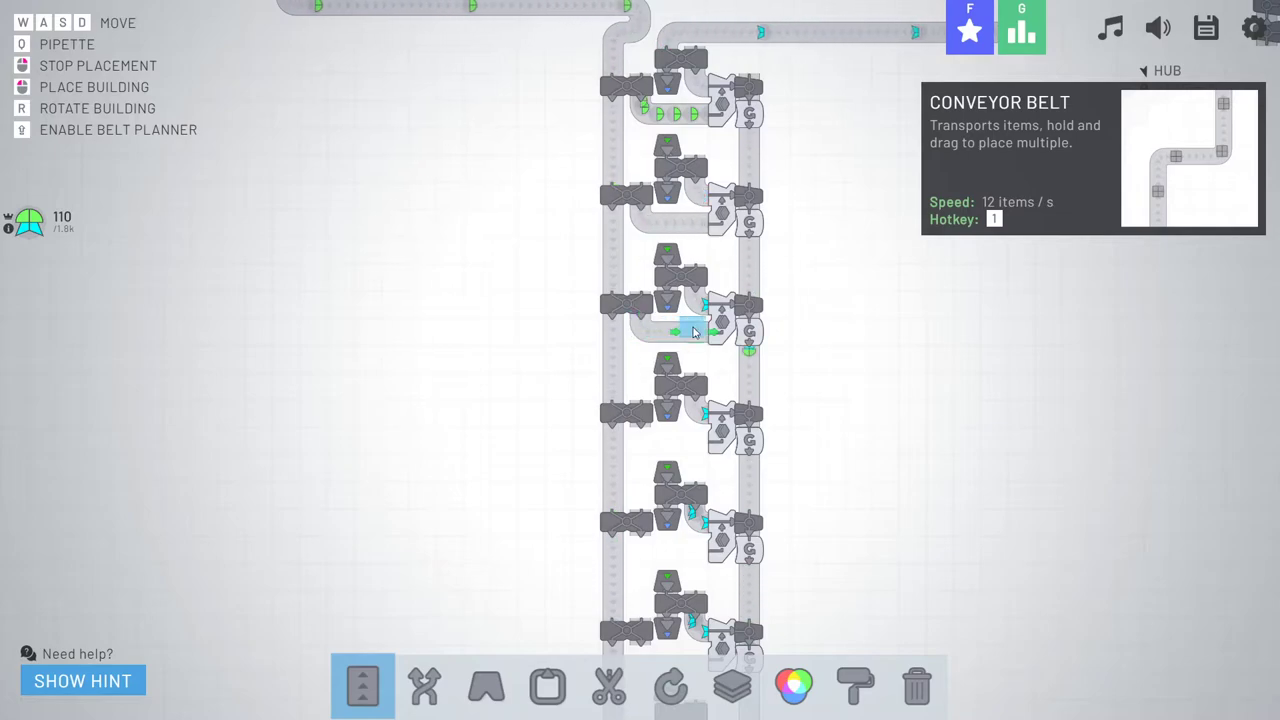
{"action": "key", "text": "s"}
{"action": "right_click", "coordinate": [691, 335]}
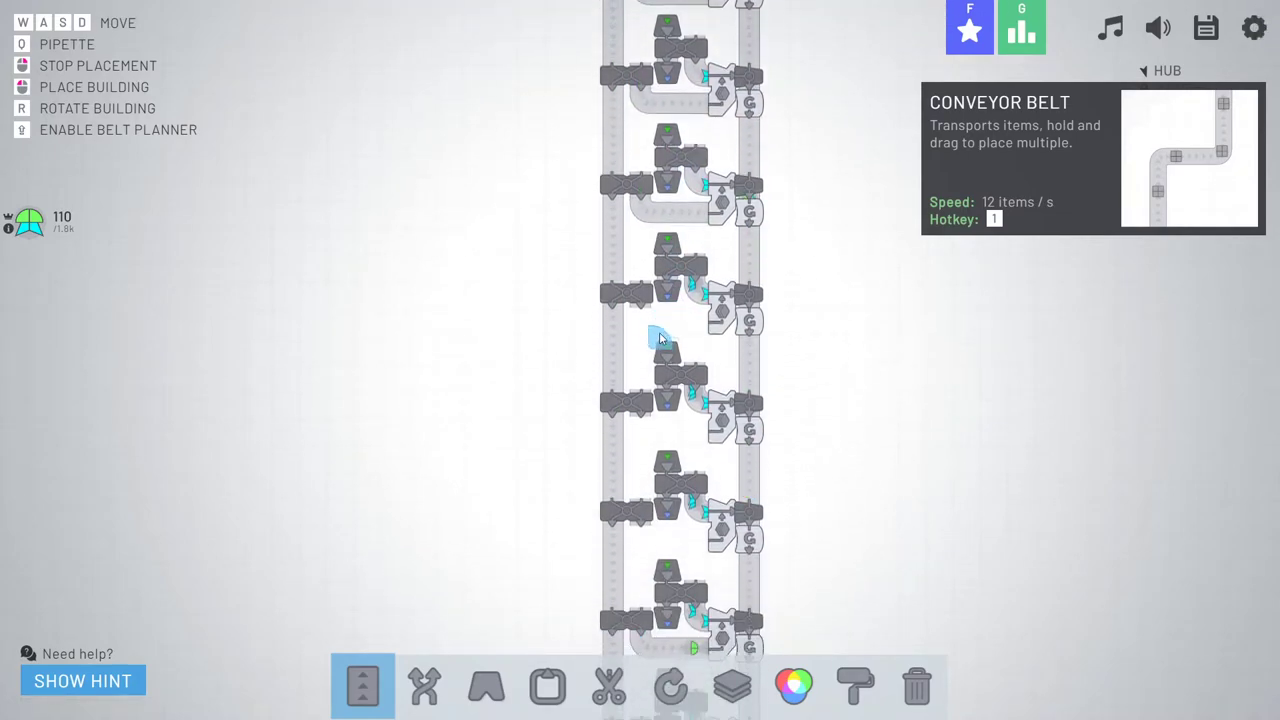
{"action": "right_click", "coordinate": [699, 329]}
{"action": "key", "text": "w"}
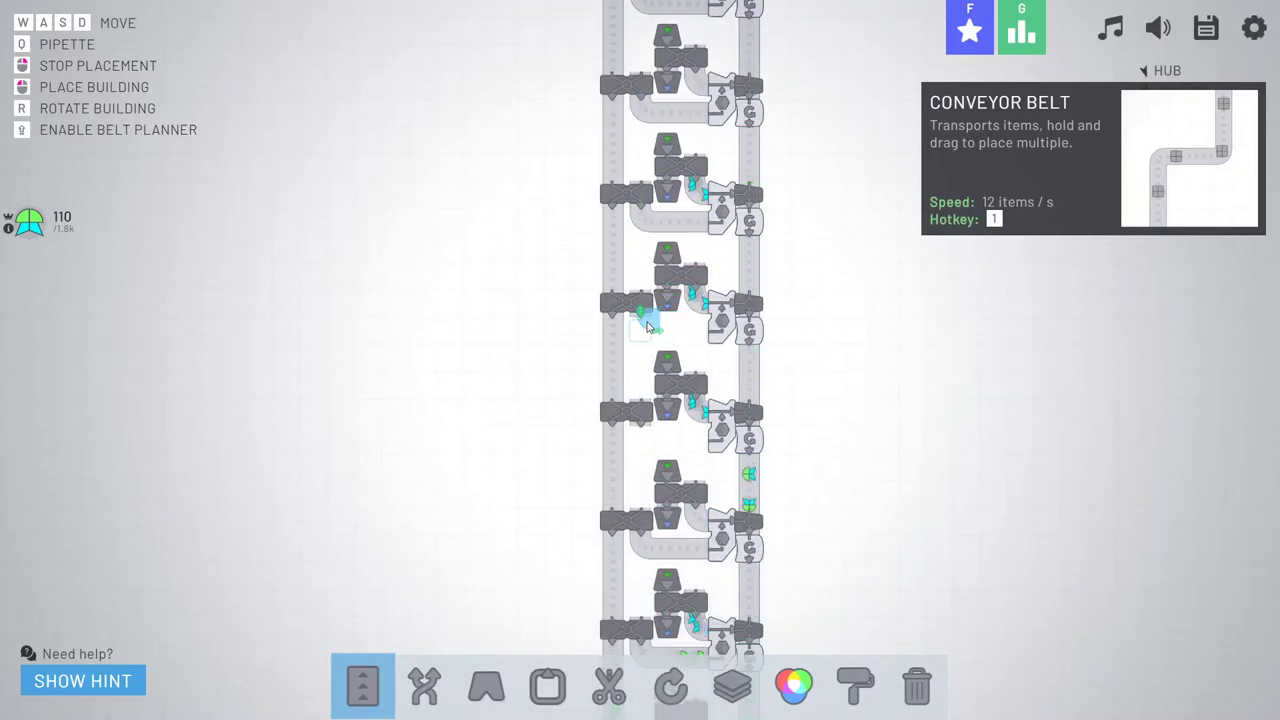
{"action": "right_click", "coordinate": [711, 330]}
{"action": "key", "text": "s"}
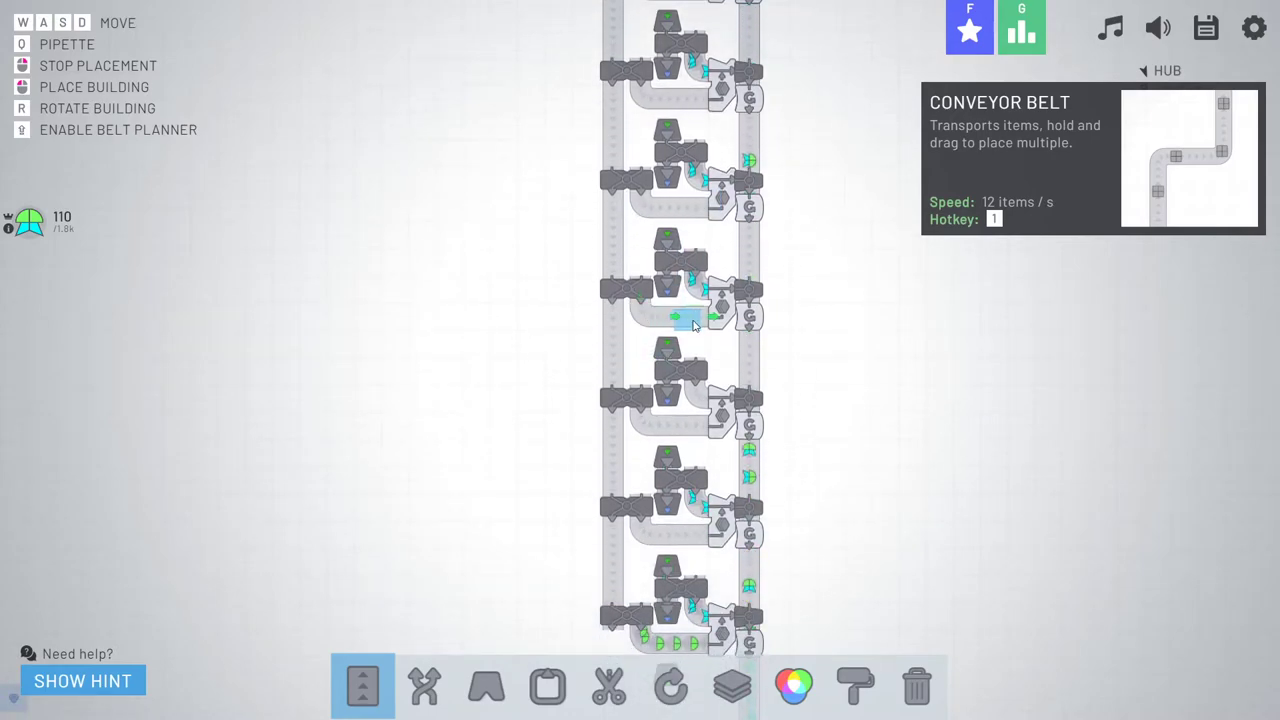
{"action": "key", "text": "s"}
{"action": "key", "text": "w"}
{"action": "key", "text": "s"}
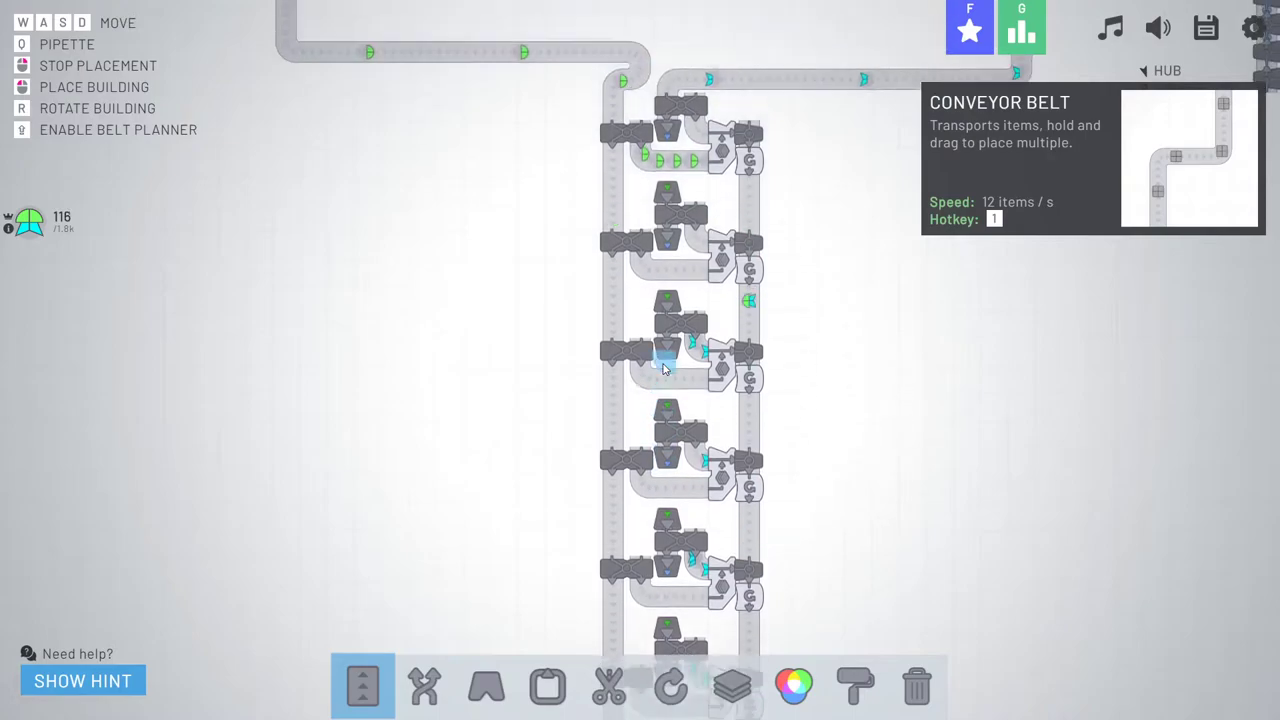
- Pan up and right from the column to the painter machines beside the red field
{"action": "key", "text": "w"}
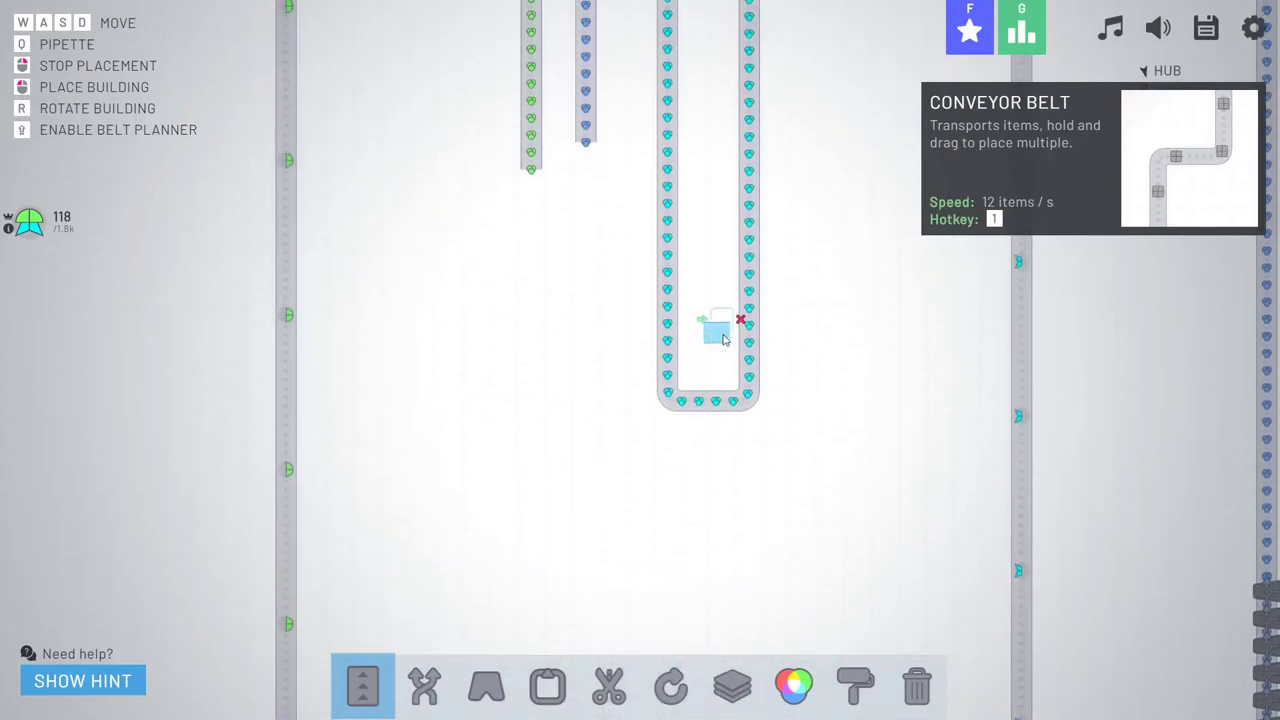
{"action": "key", "text": "w"}
{"action": "key", "text": "d"}
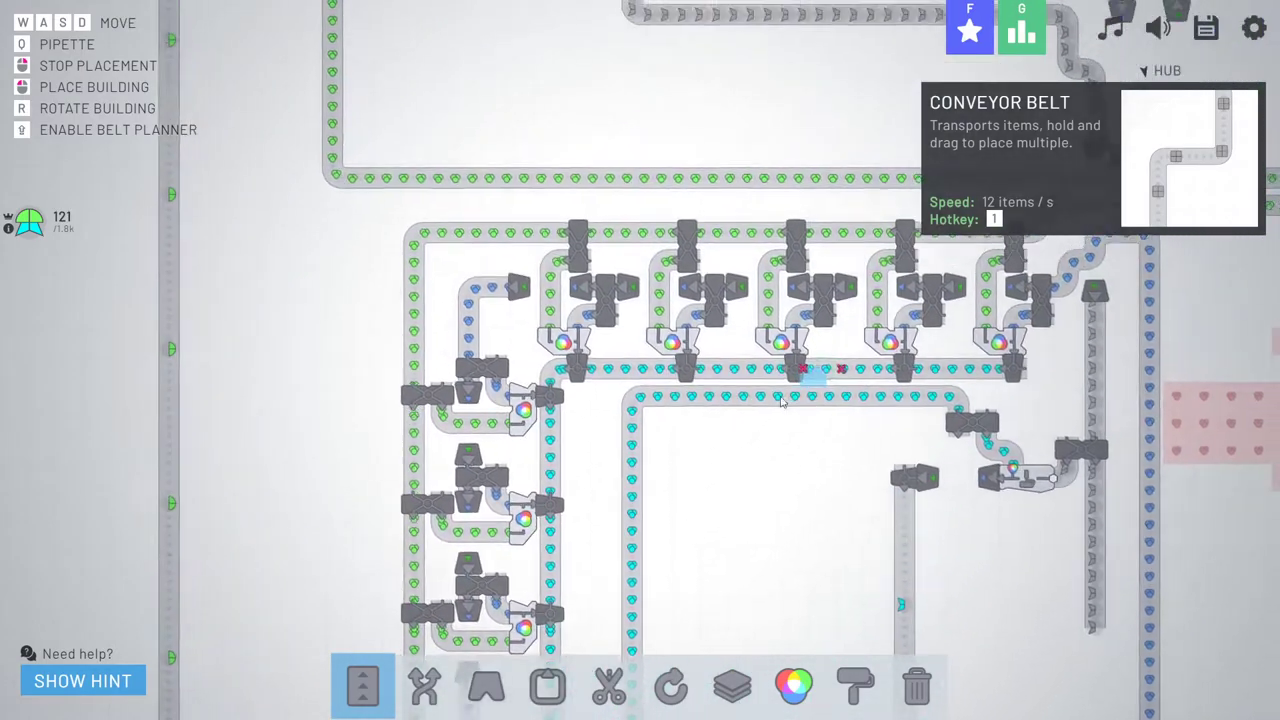
{"action": "key", "text": "d"}
{"action": "key", "text": "s"}
{"action": "key", "text": "d"}
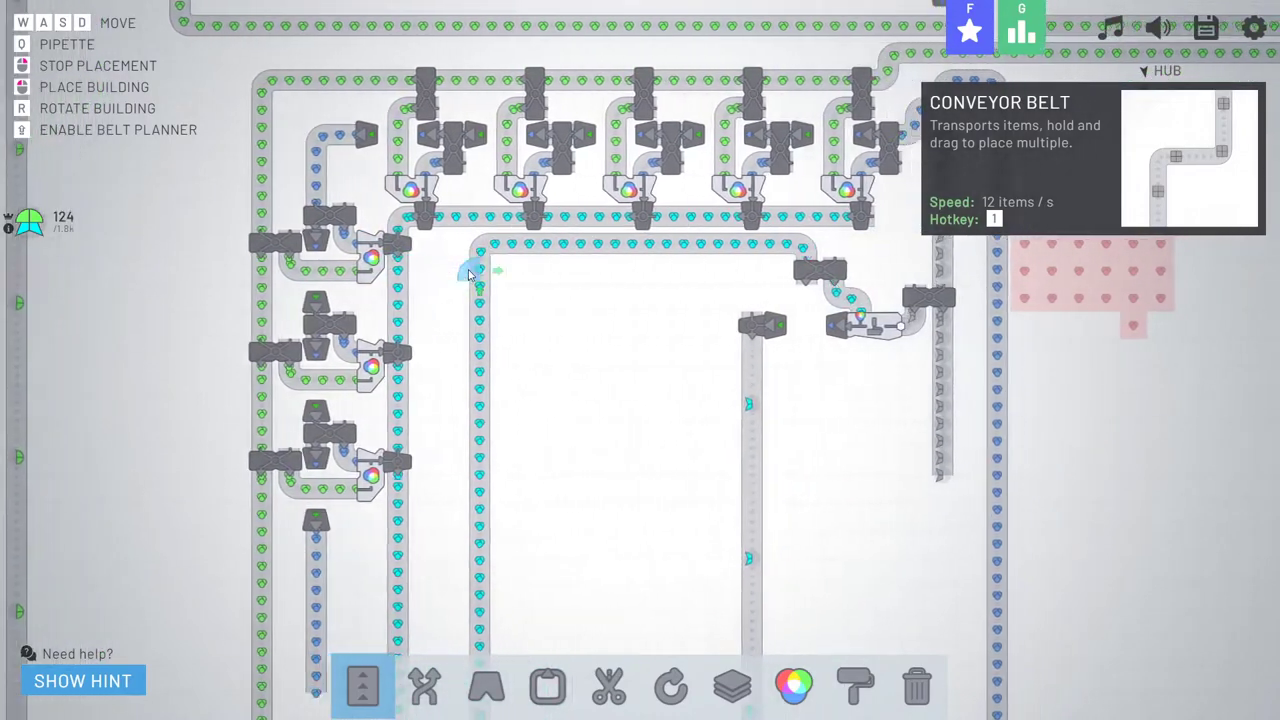
{"action": "key", "text": "d"}
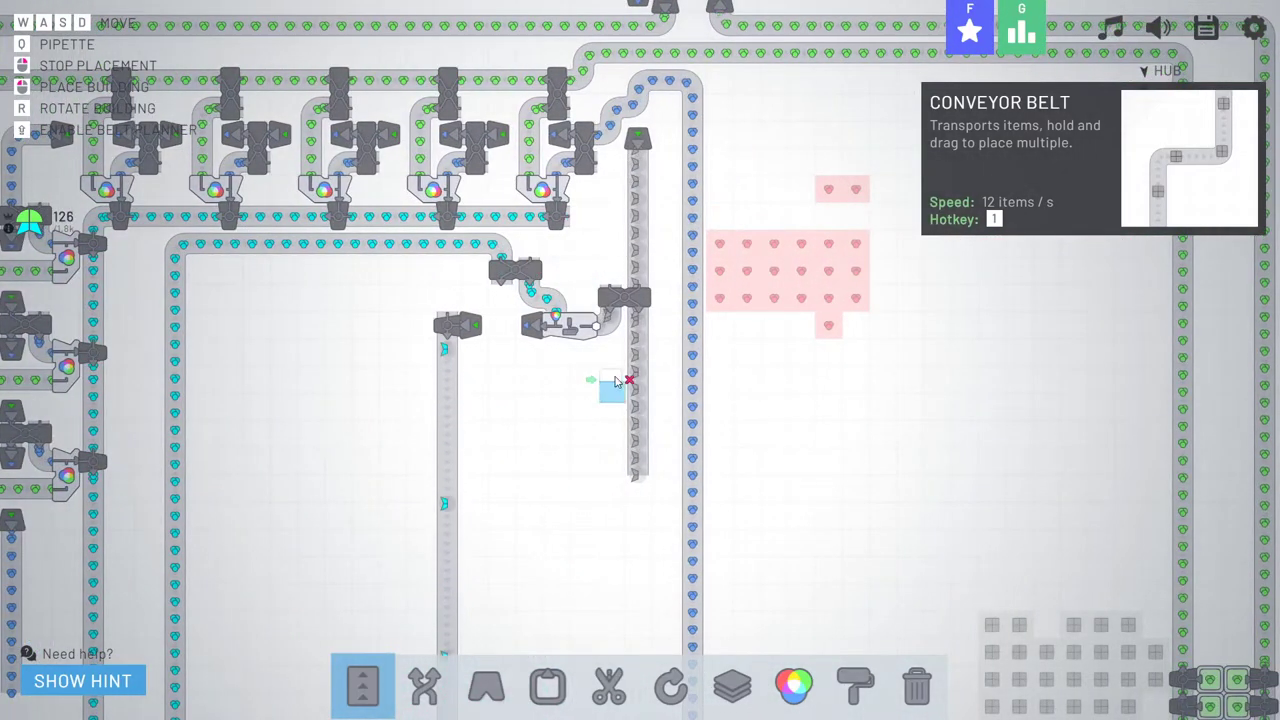
- Place a first balancer on the blue vertical belt below the painter
{"action": "right_click", "coordinate": [580, 430]}
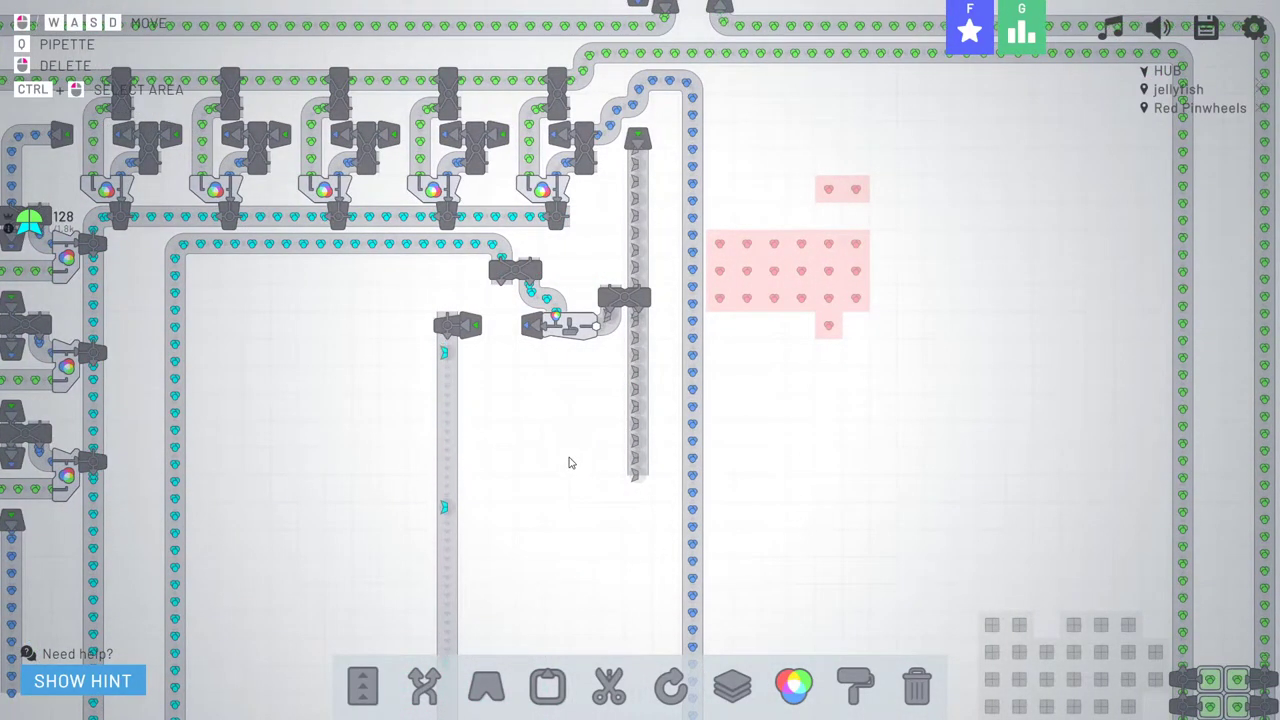
{"action": "left_click", "coordinate": [424, 685]}
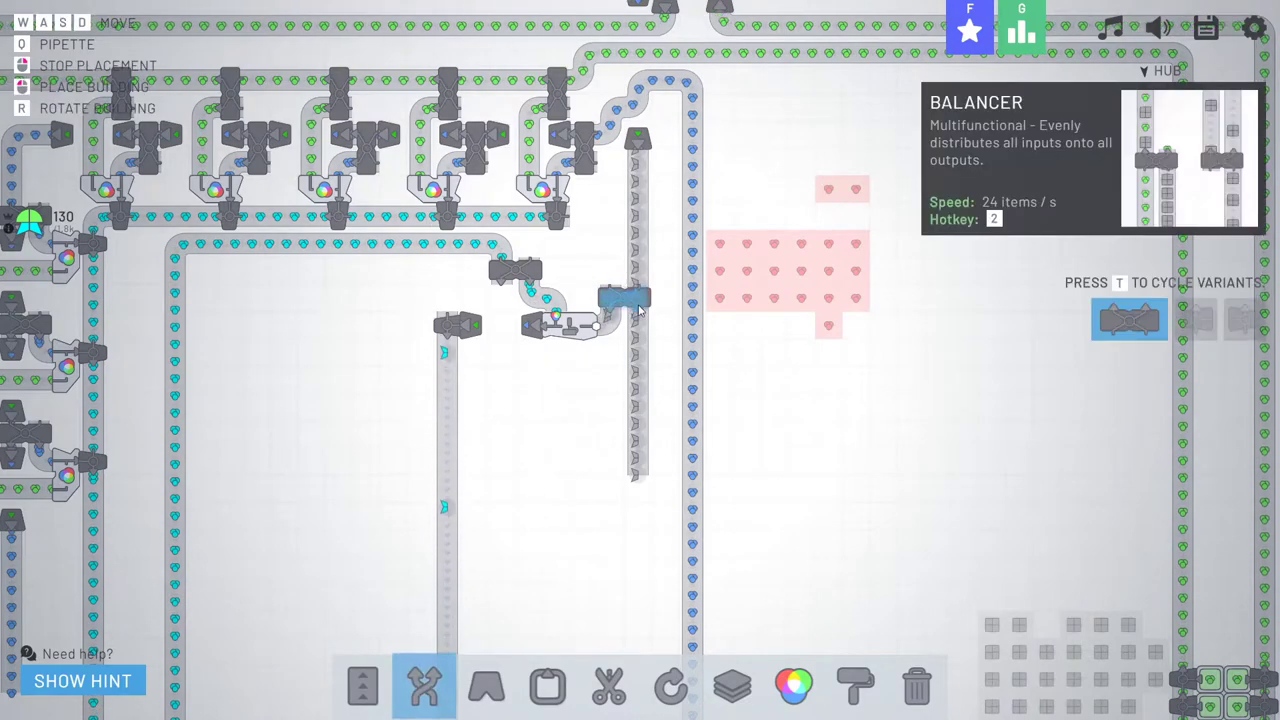
{"action": "left_click", "coordinate": [631, 356]}
{"action": "key", "text": "s"}
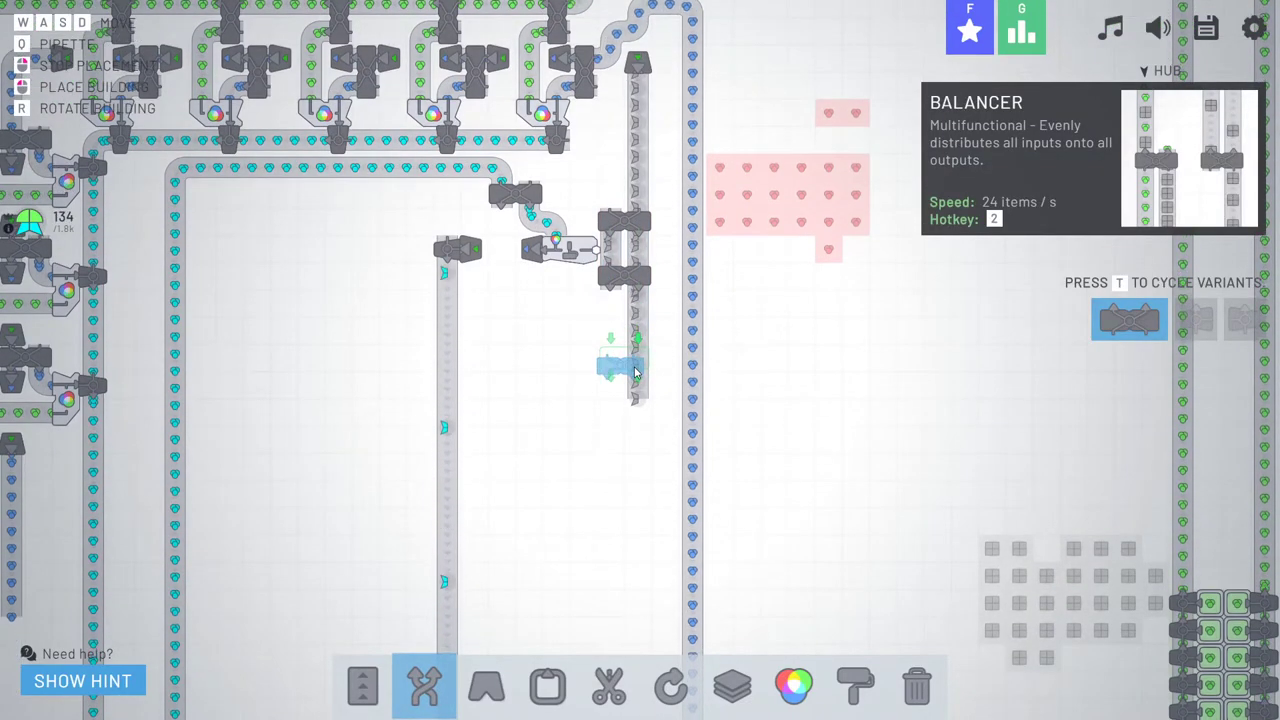
{"action": "right_click", "coordinate": [580, 377]}
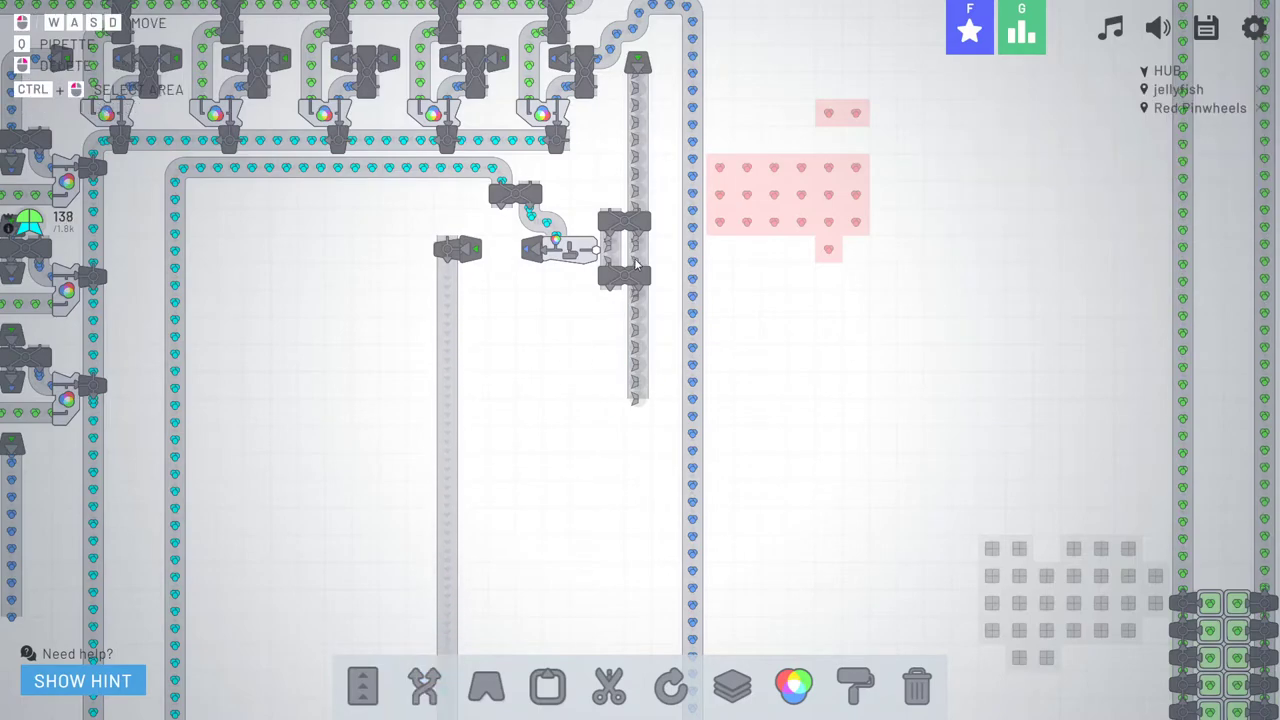
{"action": "left_click", "coordinate": [392, 680]}
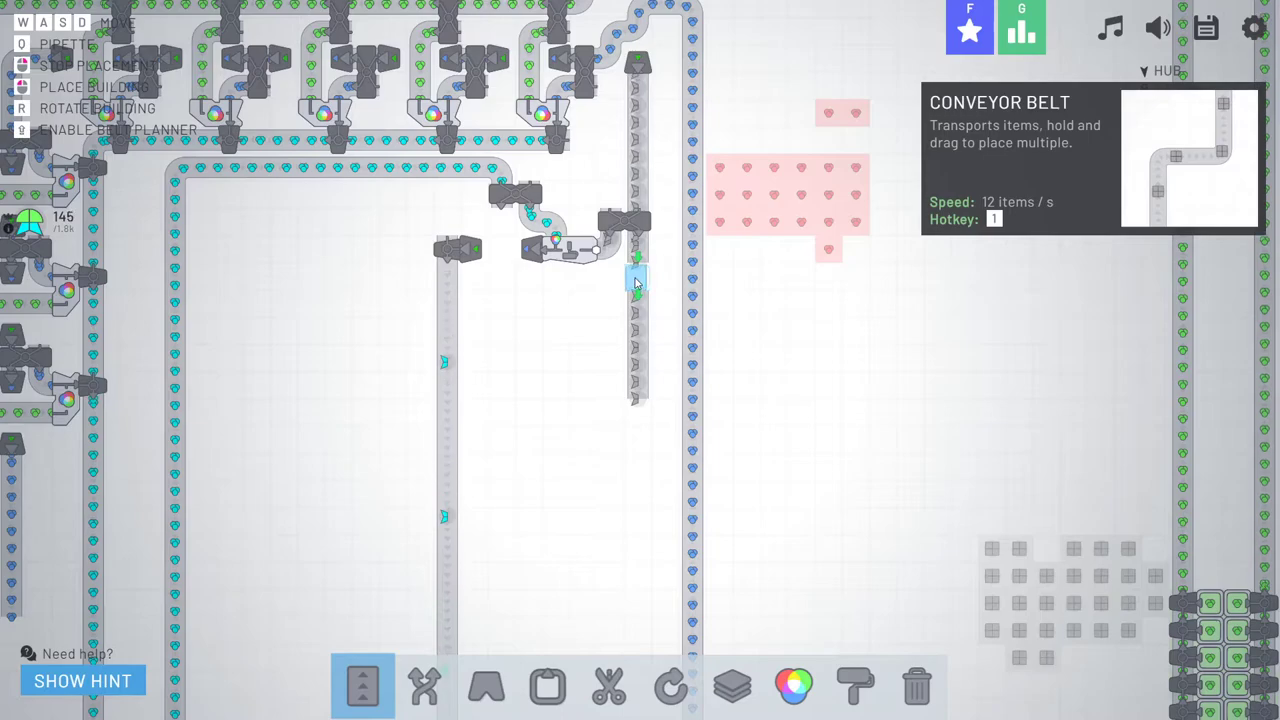
{"action": "right_click", "coordinate": [536, 372]}
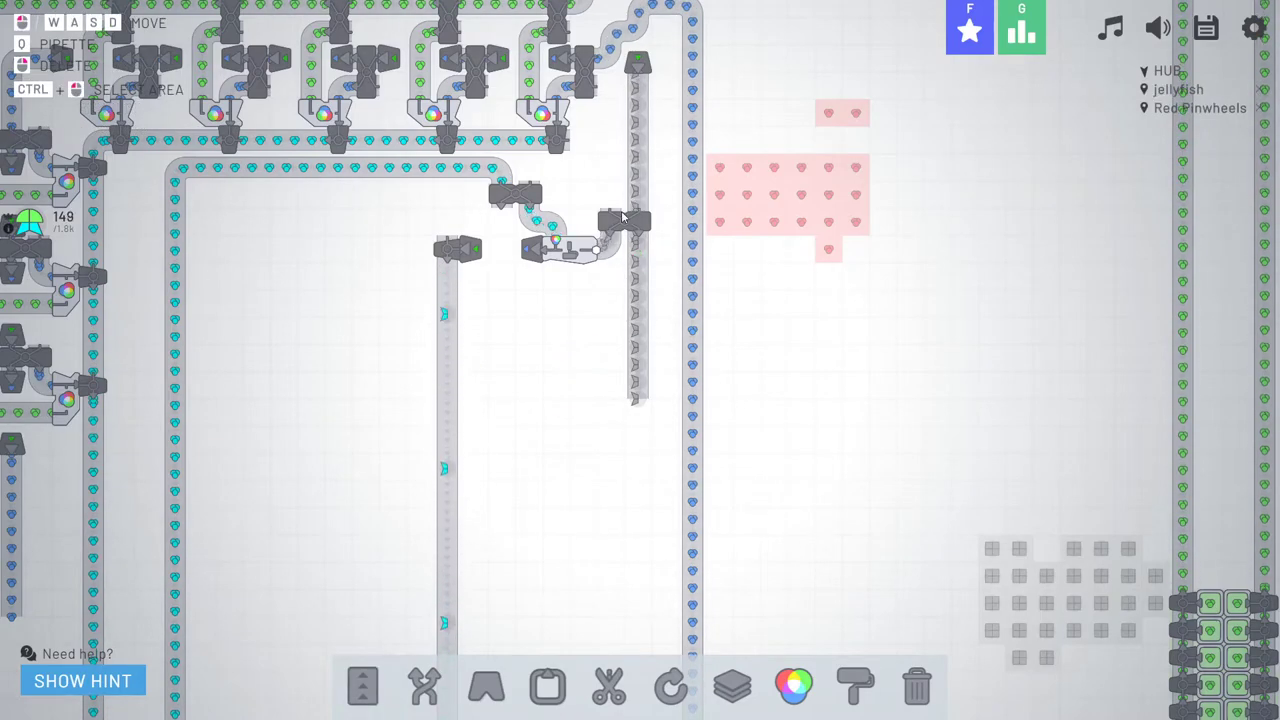
- Add three more balancers further down the vertical belt column
{"action": "key", "text": "2"}
{"action": "left_click", "coordinate": [624, 303]}
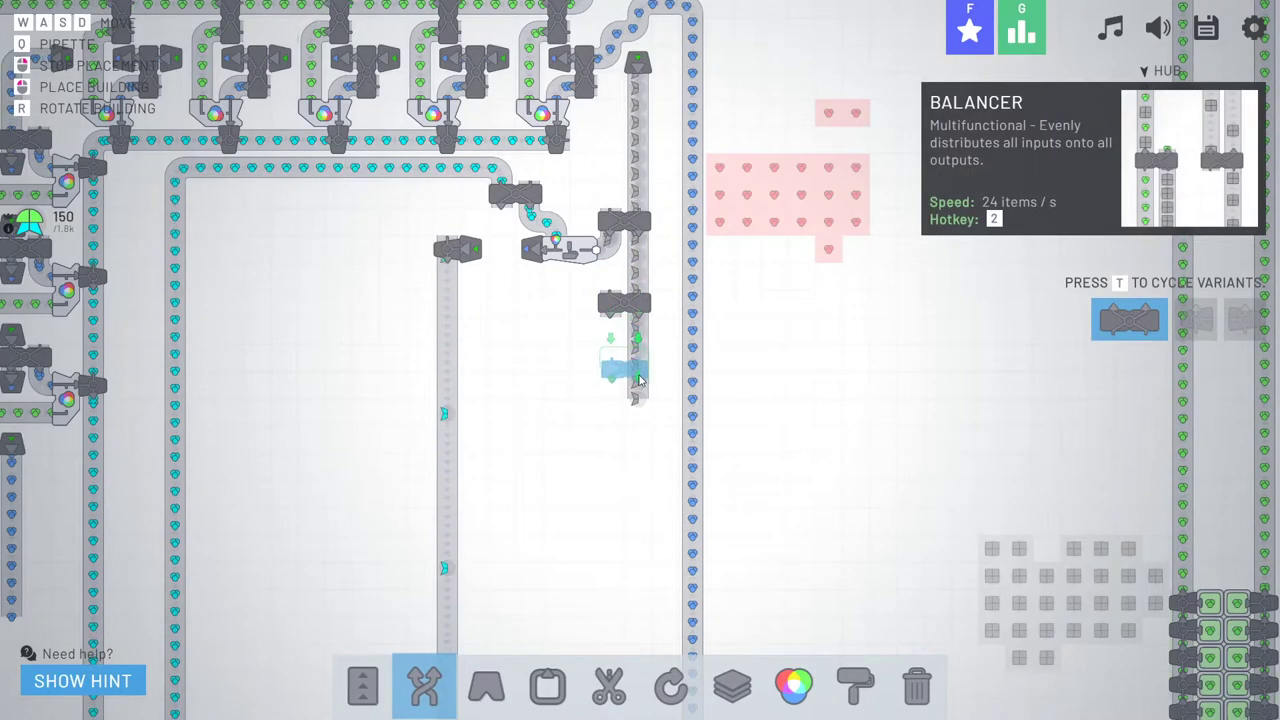
{"action": "left_click", "coordinate": [638, 385]}
{"action": "key", "text": "s"}
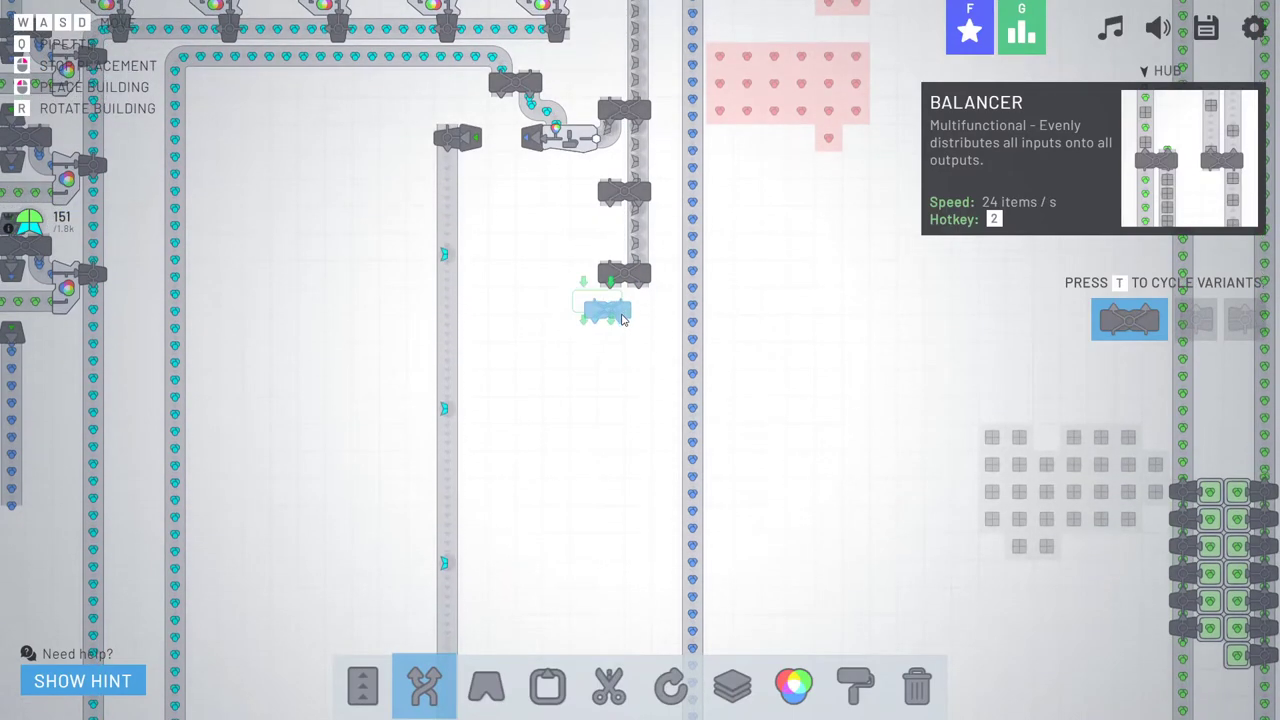
{"action": "left_click", "coordinate": [633, 358]}
{"action": "key", "text": "w"}
{"action": "key", "text": "a"}
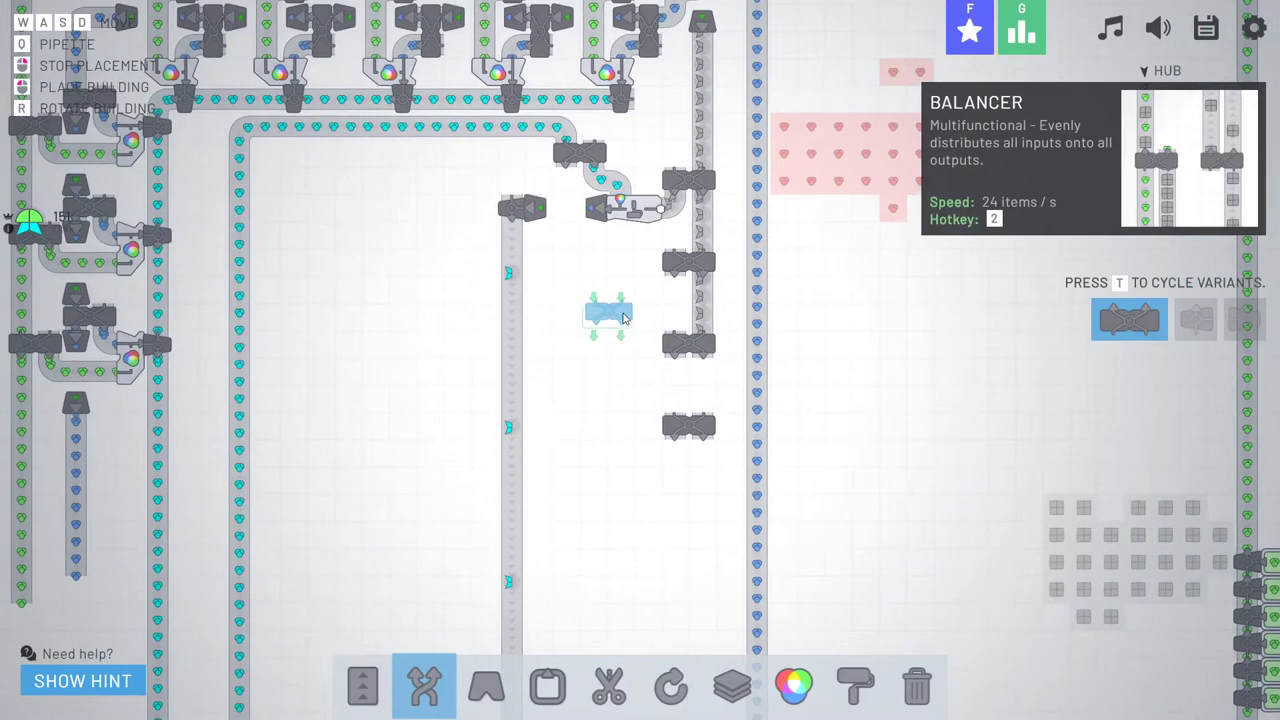
{"action": "right_click", "coordinate": [858, 632]}
- Place a painter beside the lowest balancer and check the column's lower end
{"action": "left_click", "coordinate": [855, 710]}
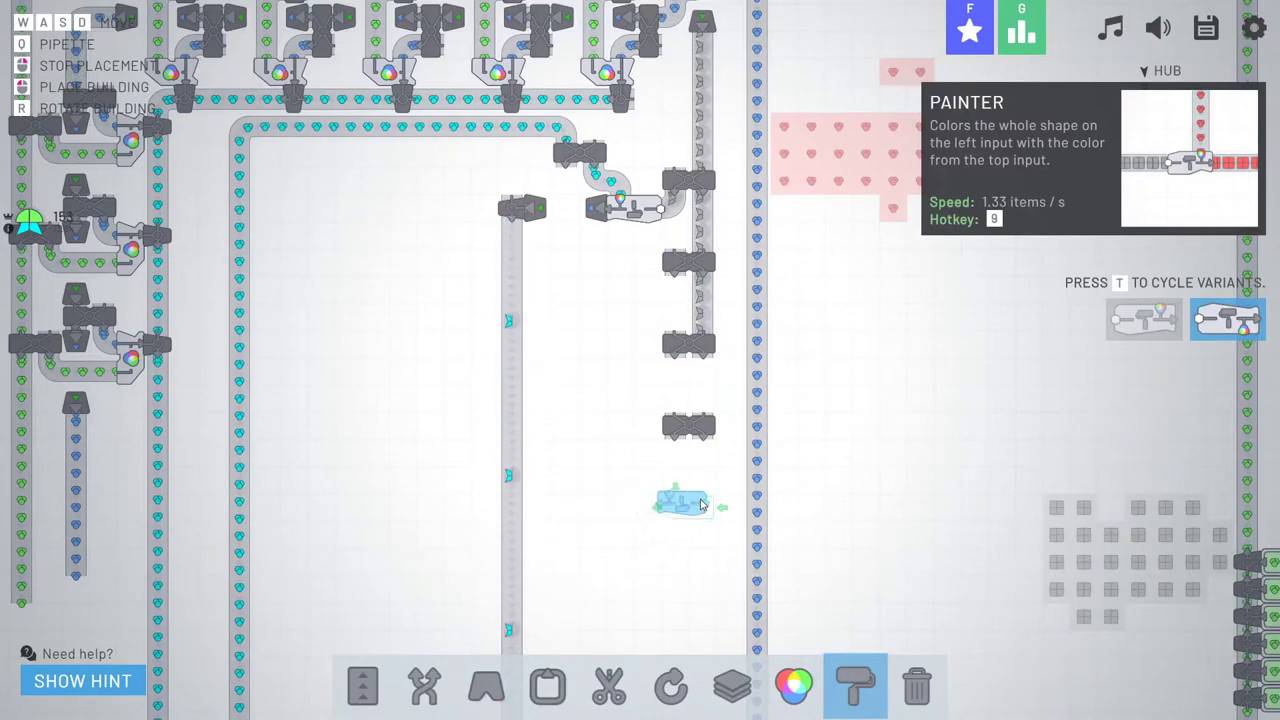
{"action": "left_click", "coordinate": [706, 507]}
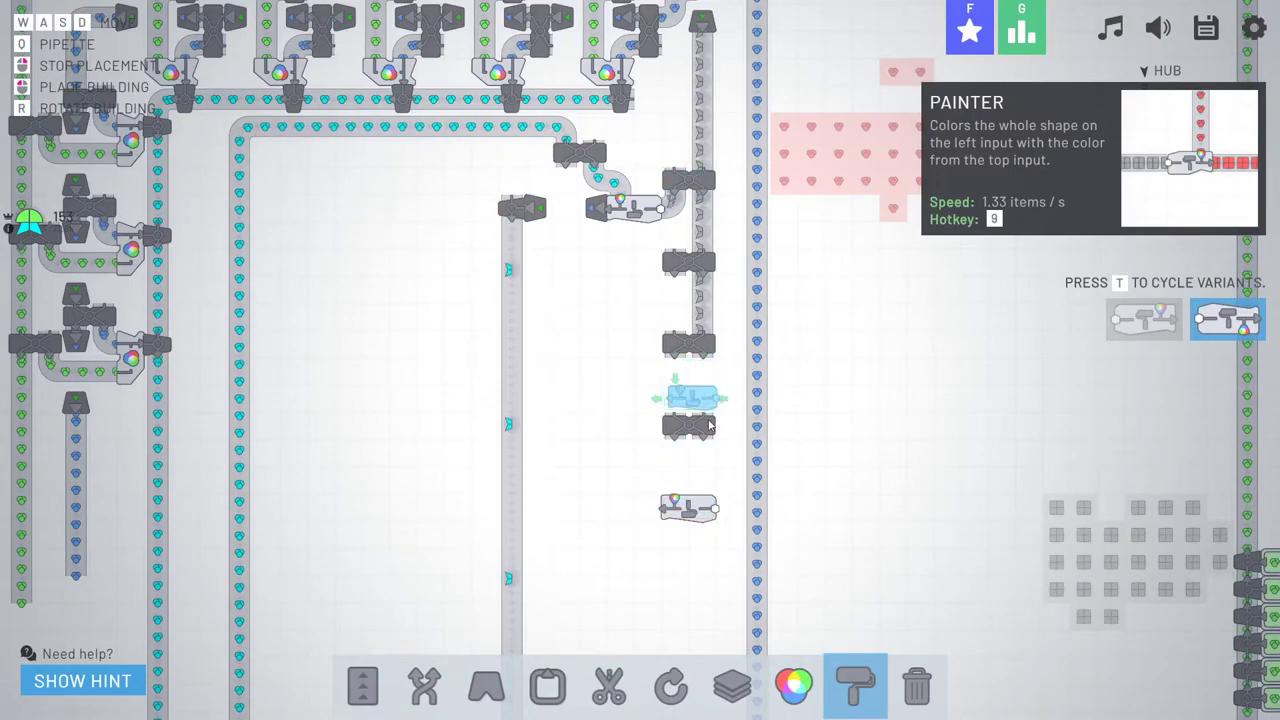
{"action": "key", "text": "s"}
{"action": "right_click", "coordinate": [697, 480]}
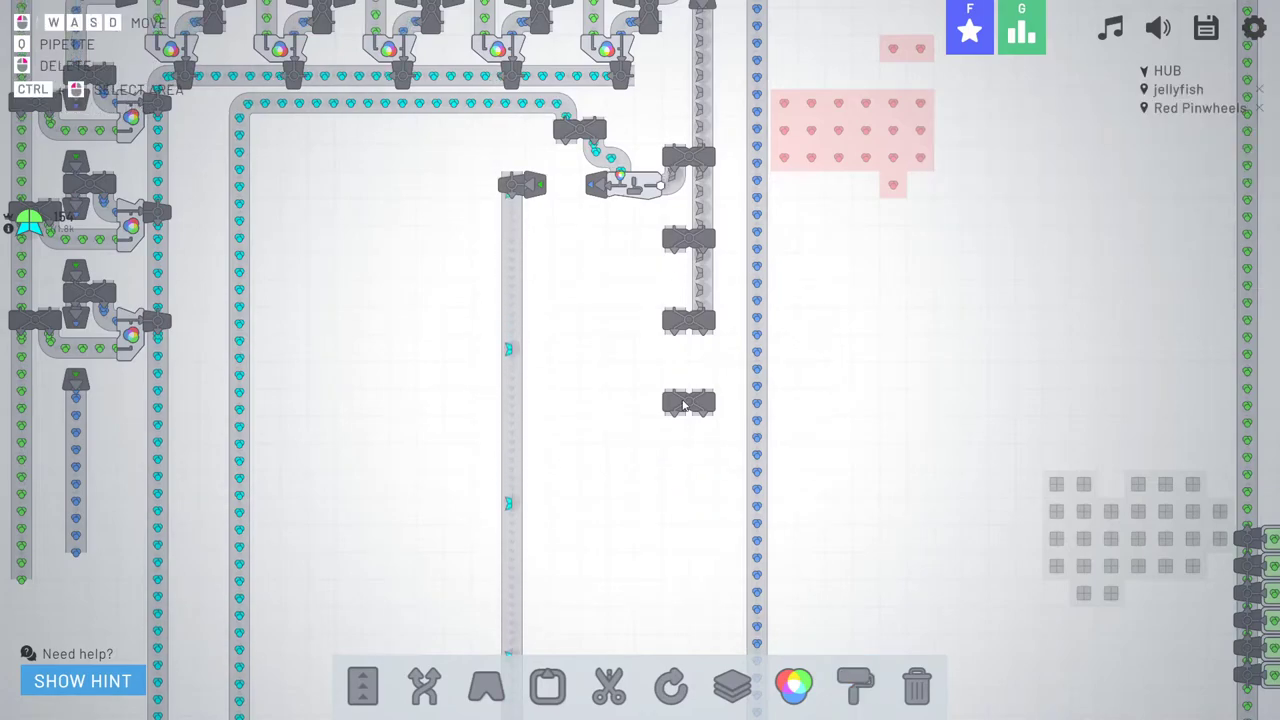
{"action": "key", "text": "2"}
{"action": "key", "text": "s"}
{"action": "key", "text": "d"}
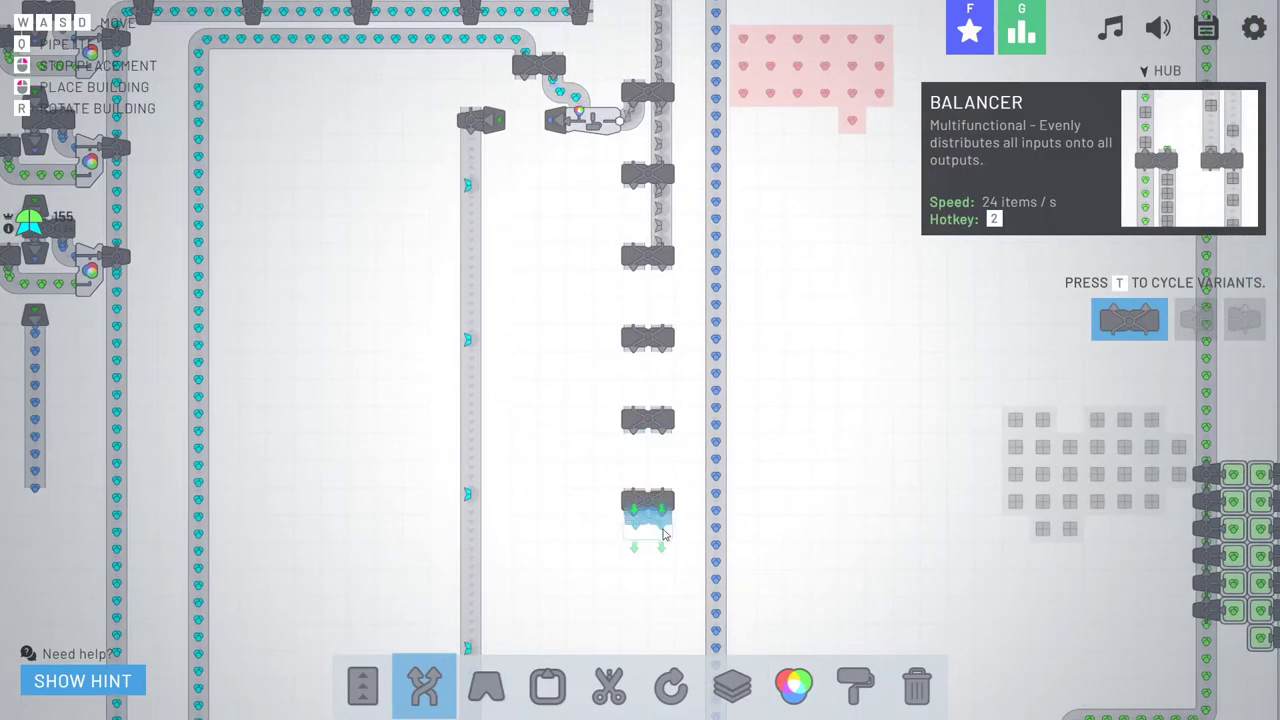
{"action": "key", "text": "s"}
{"action": "key", "text": "s"}
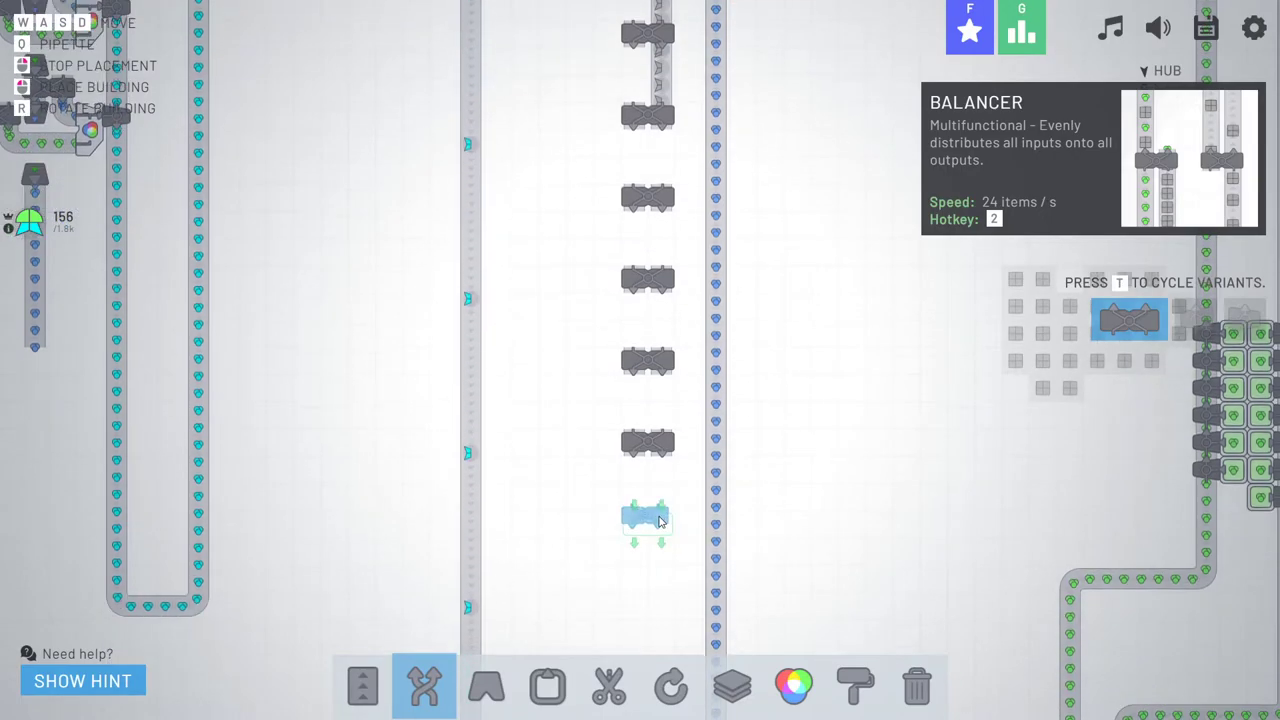
{"action": "key", "text": "w"}
{"action": "key", "text": "a"}
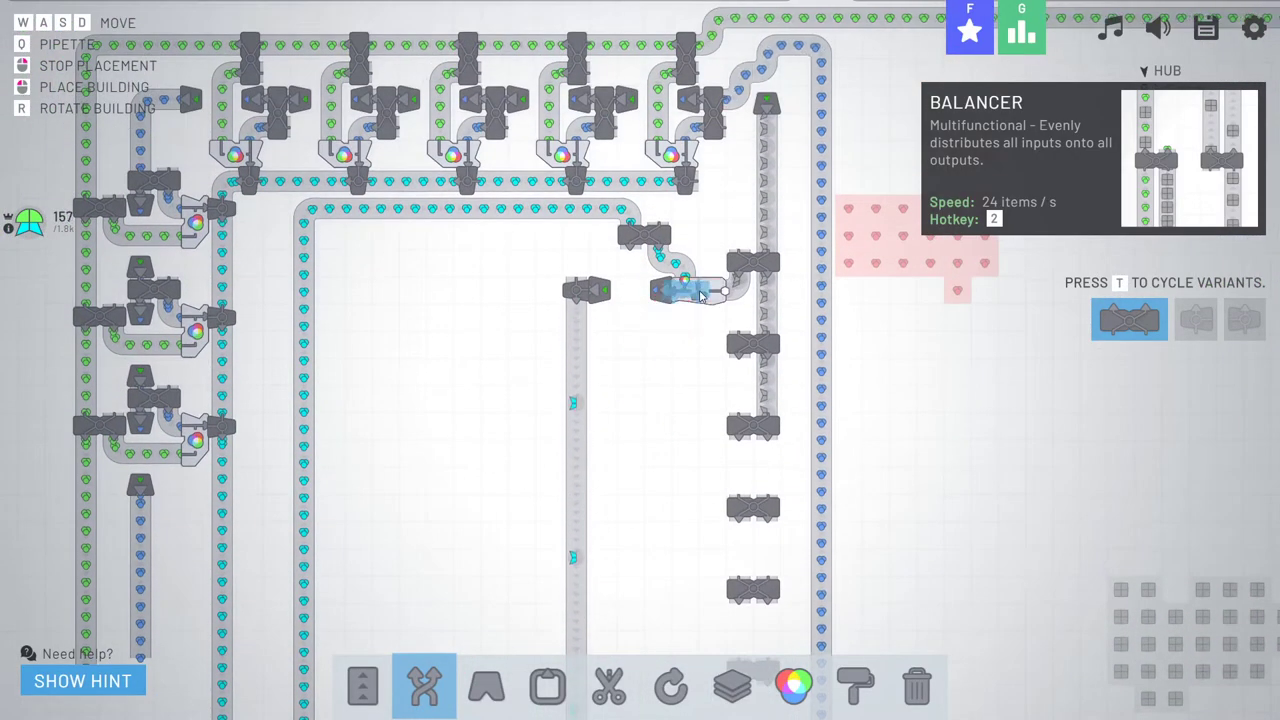
- Place five more painters down the column, one beside each balancer
{"action": "key", "text": "9"}
{"action": "left_click", "coordinate": [703, 374]}
{"action": "left_click", "coordinate": [703, 452]}
{"action": "key", "text": "s"}
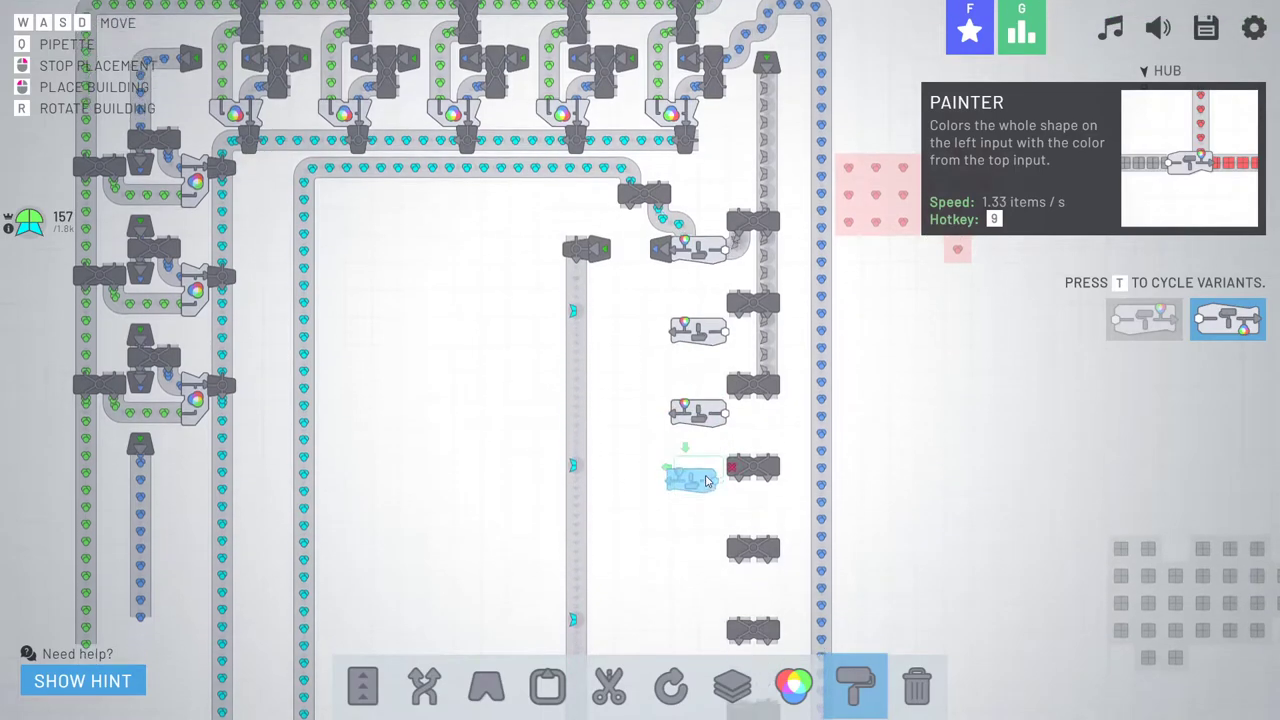
{"action": "left_click", "coordinate": [703, 434]}
{"action": "key", "text": "s"}
{"action": "left_click", "coordinate": [710, 468]}
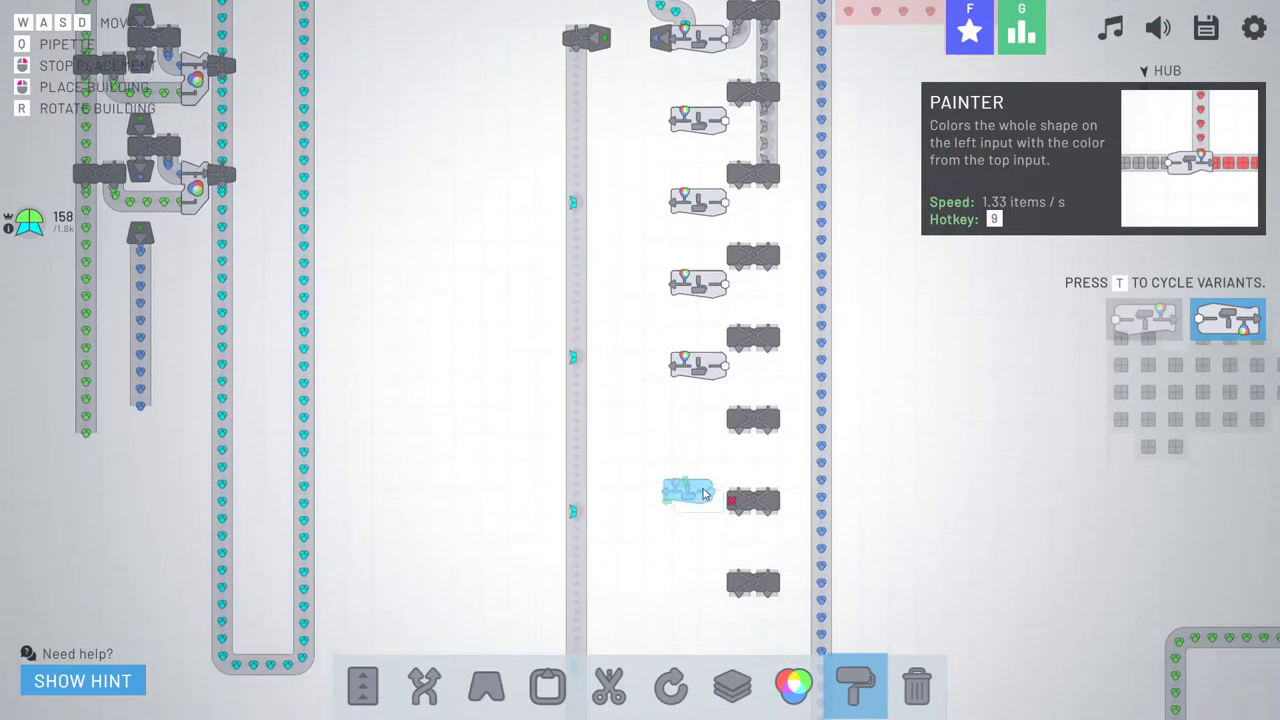
{"action": "left_click", "coordinate": [712, 532]}
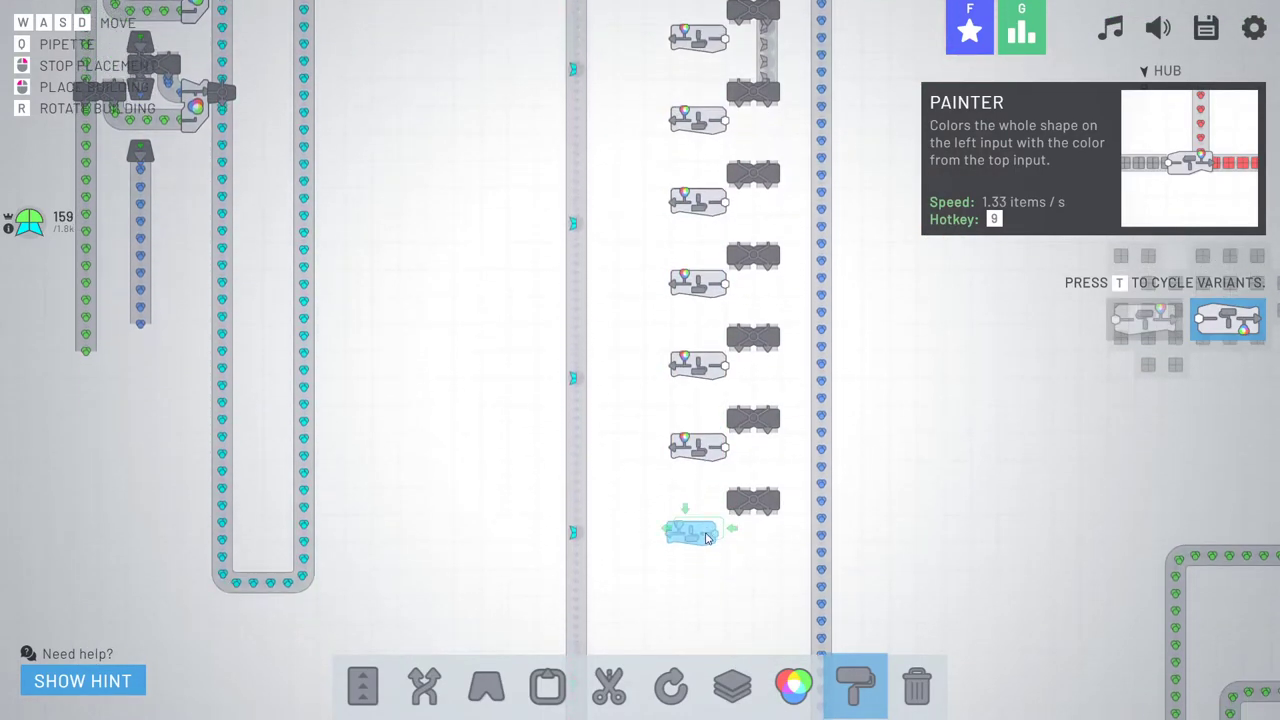
{"action": "key", "text": "w"}
{"action": "key", "text": "w"}
{"action": "key", "text": "d"}
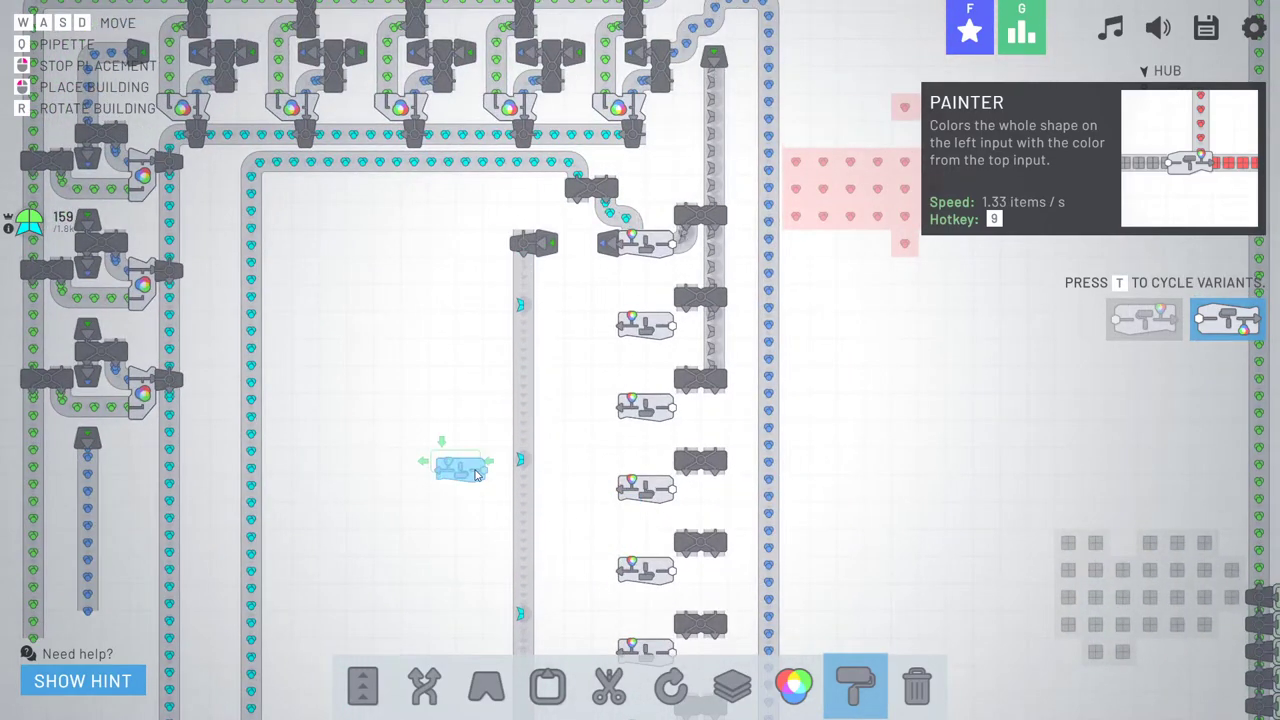
- Place tunnels left of the top and bottom painters, linking them to the left belt
{"action": "left_click", "coordinate": [468, 686]}
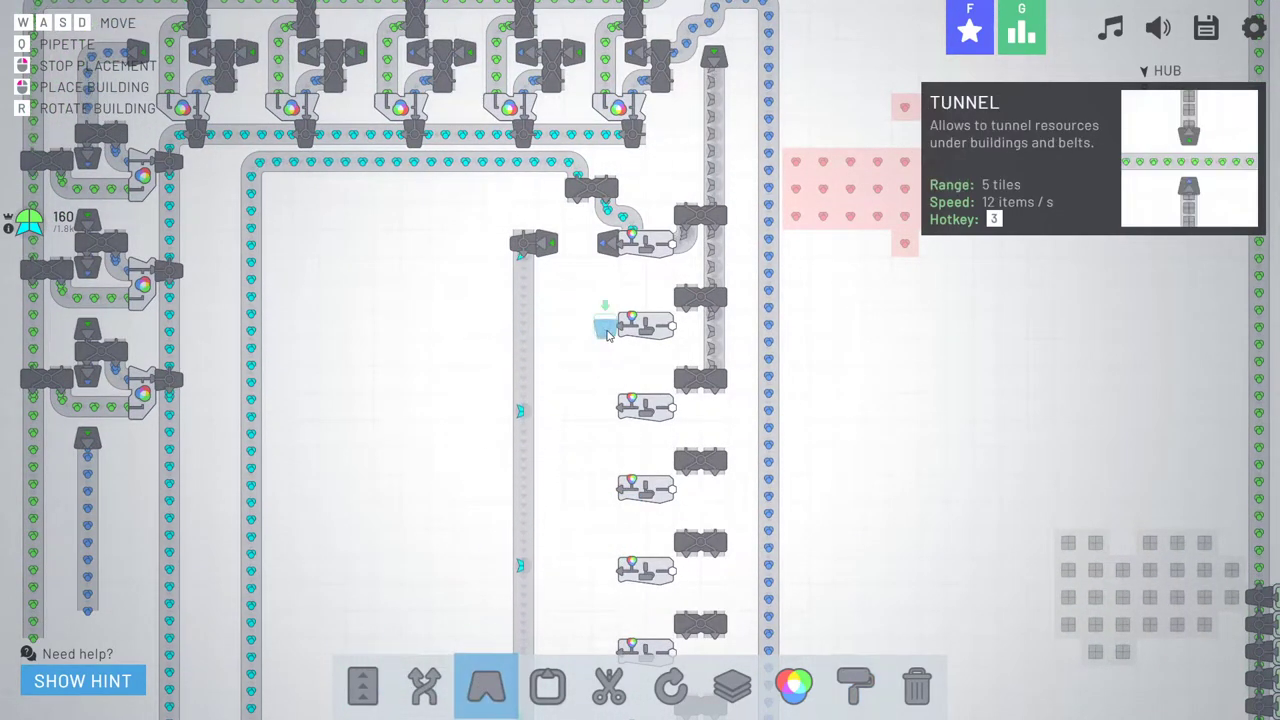
{"action": "left_click", "coordinate": [546, 324]}
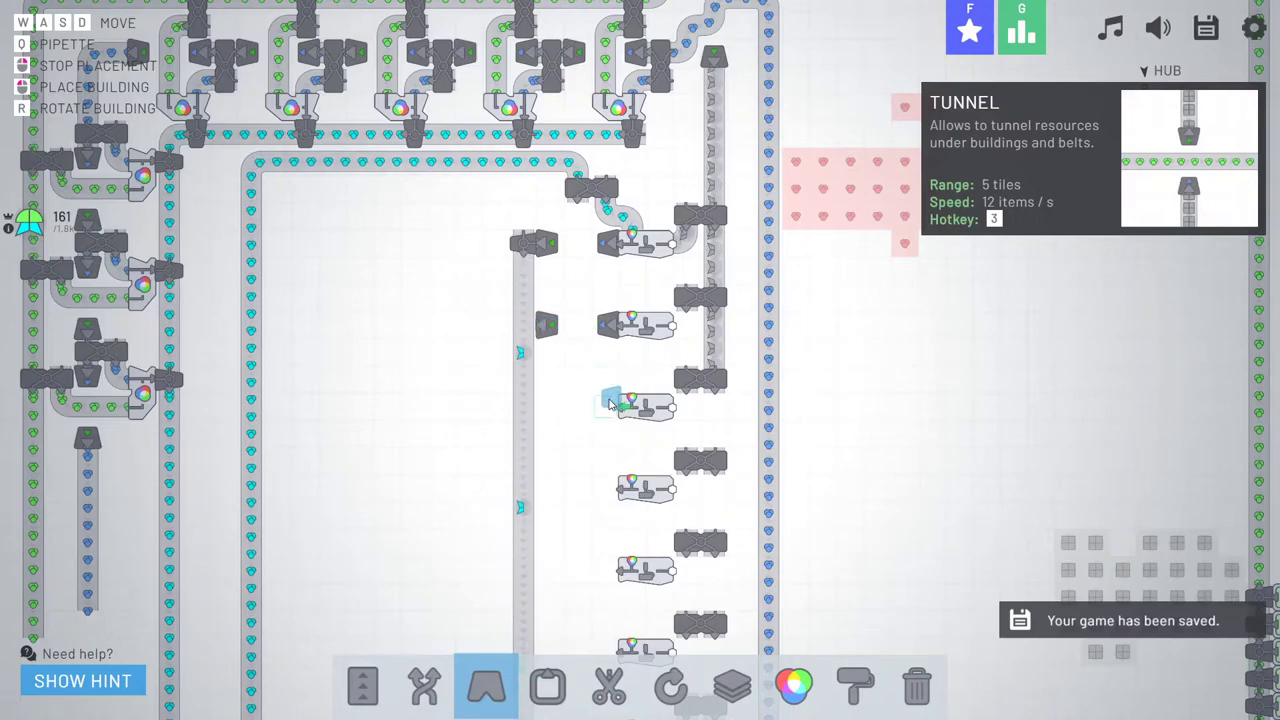
{"action": "key", "text": "s"}
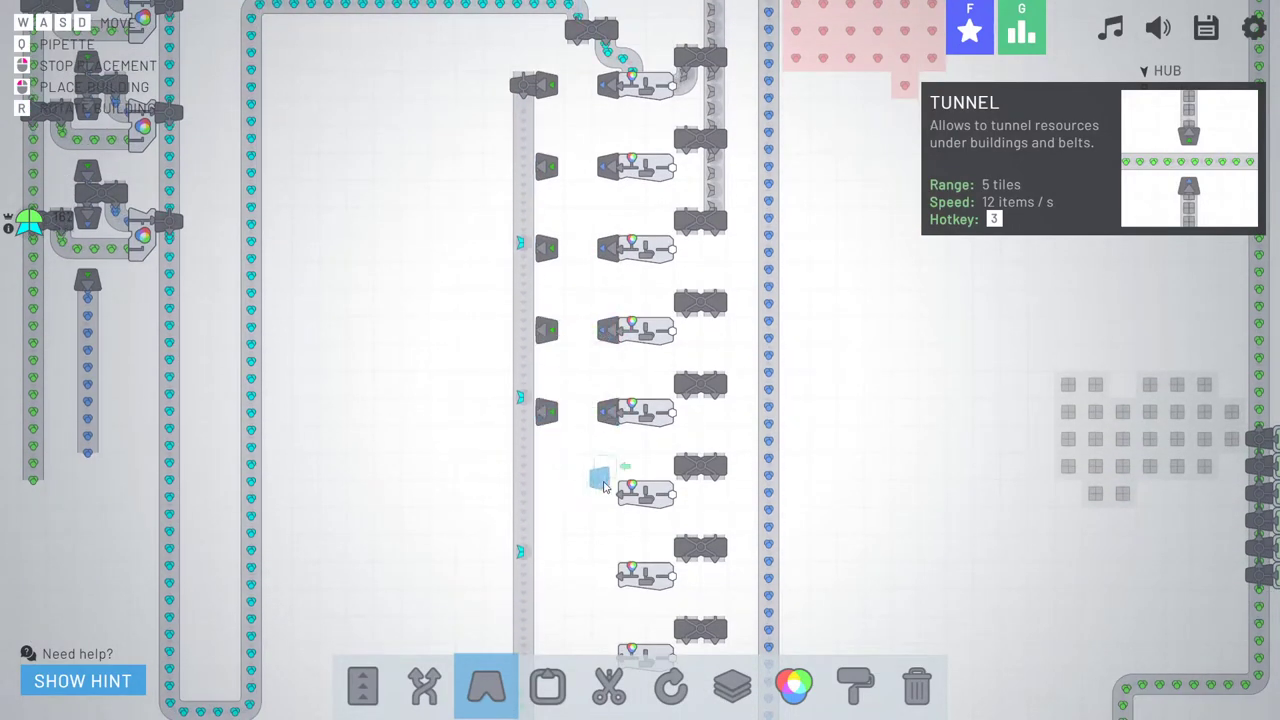
{"action": "key", "text": "s"}
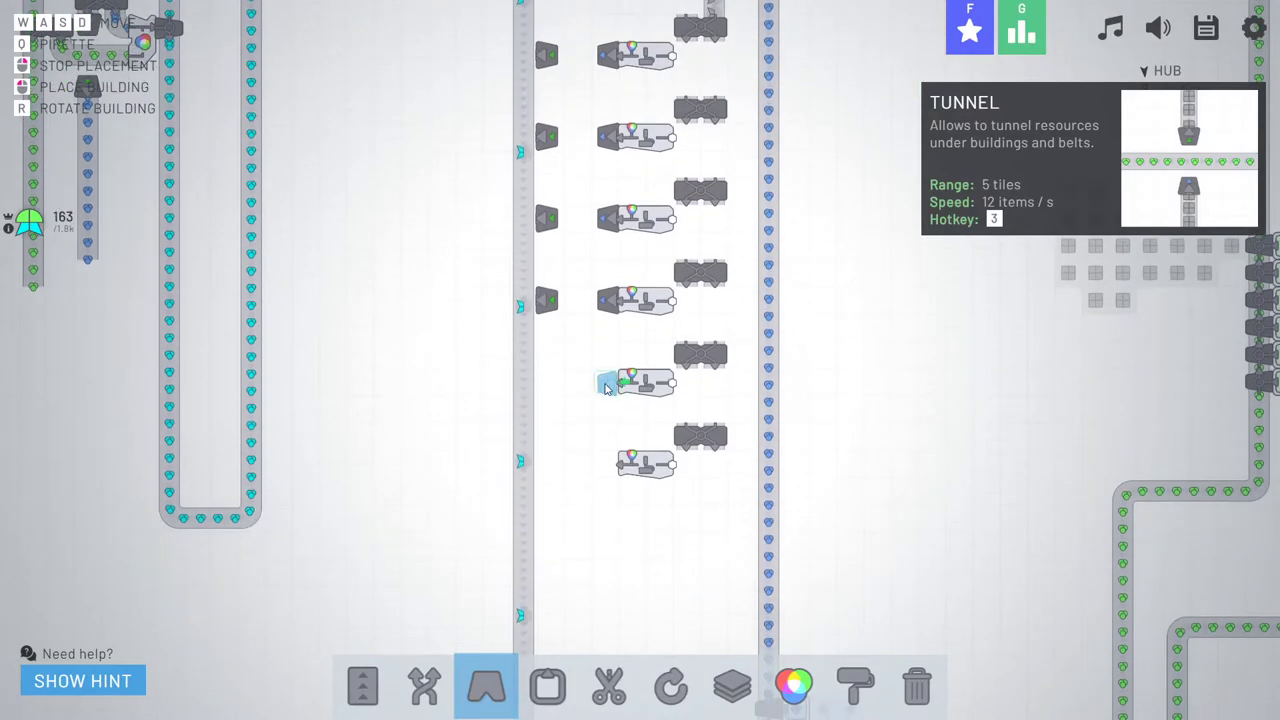
{"action": "left_click", "coordinate": [546, 460]}
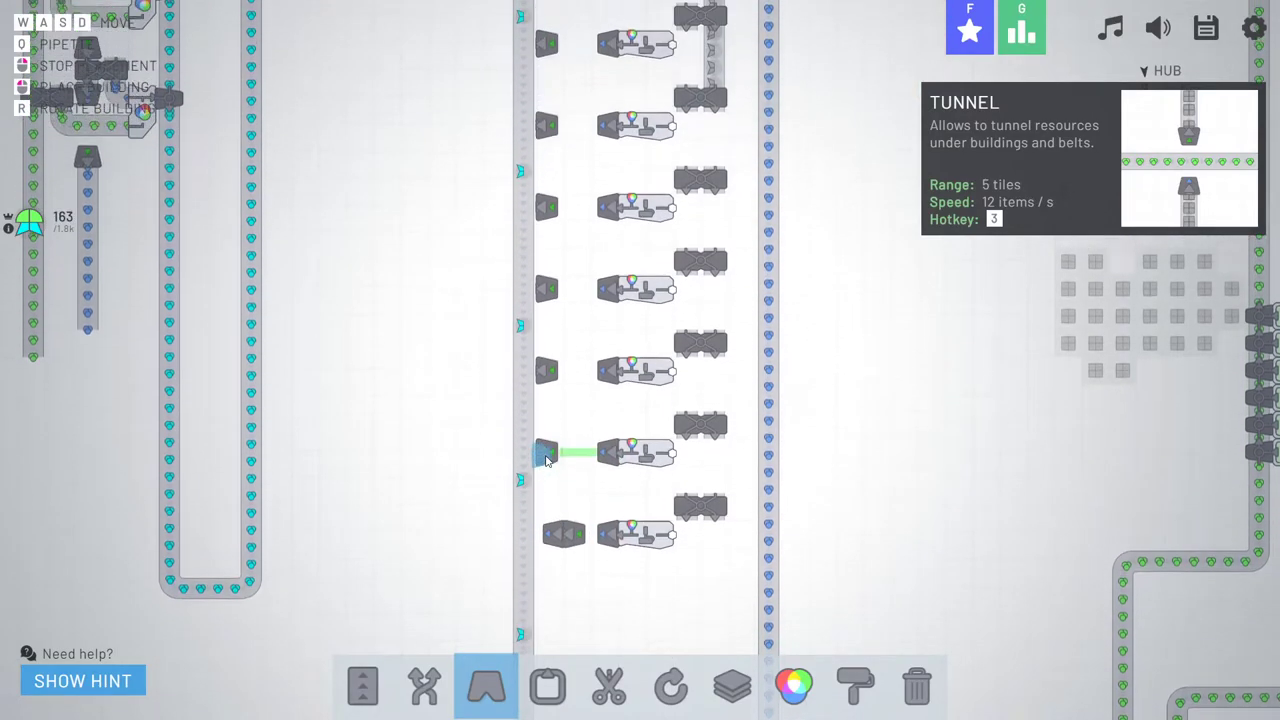
{"action": "key", "text": "w"}
{"action": "key", "text": "a"}
{"action": "key", "text": "s"}
{"action": "key", "text": "d"}
{"action": "right_click", "coordinate": [645, 438]}
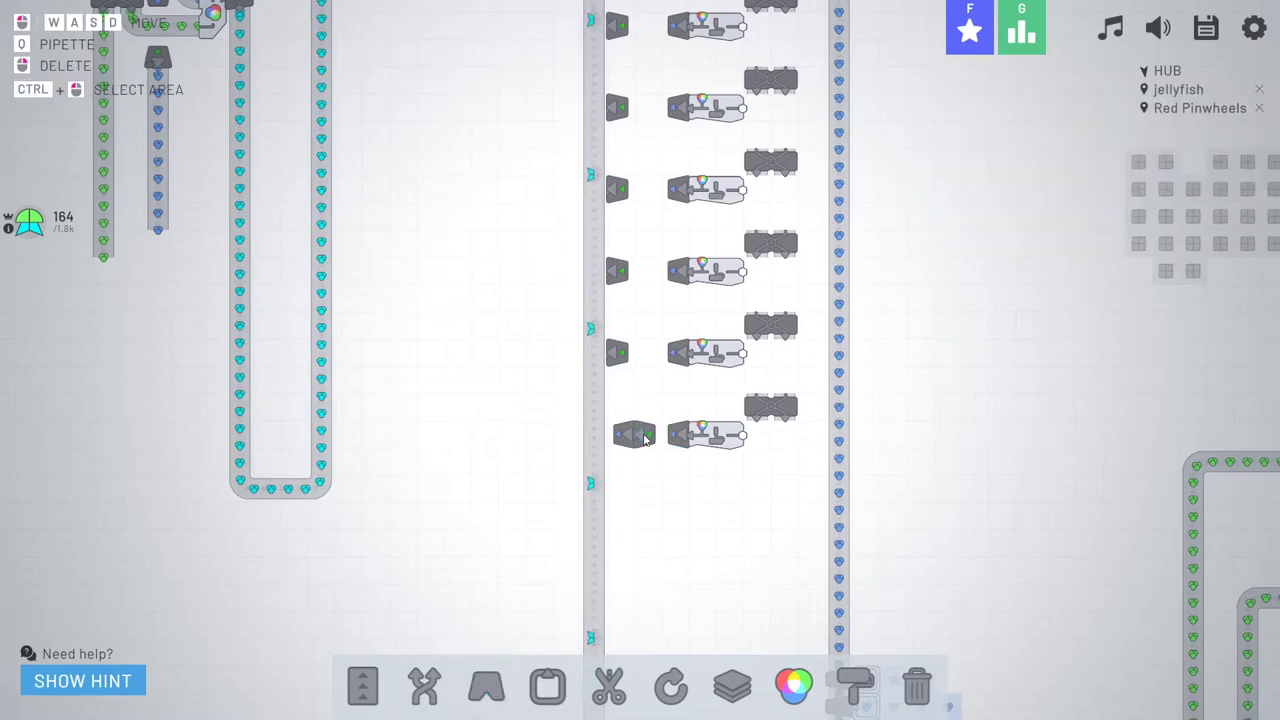
{"action": "left_click", "coordinate": [488, 685]}
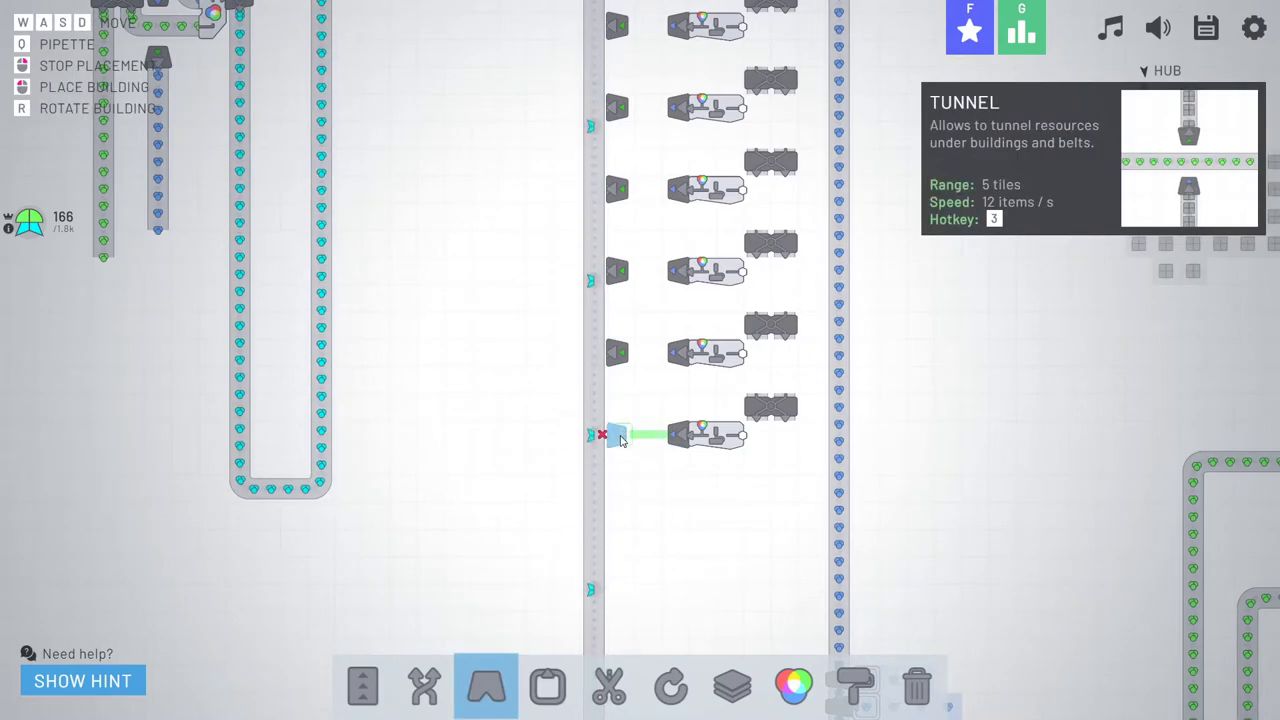
{"action": "right_click", "coordinate": [640, 510]}
{"action": "key", "text": "w"}
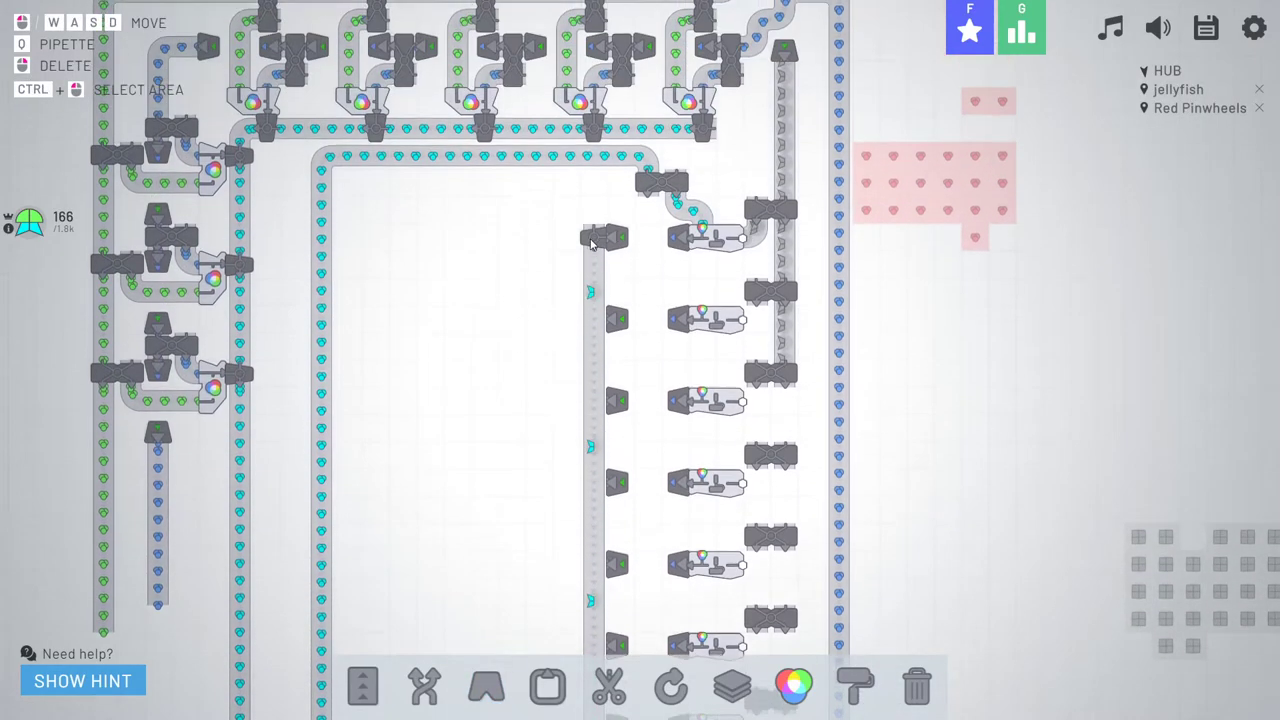
{"action": "key", "text": "2"}
- Pan down and across to the left belt column where the painter feeds branch off
{"action": "key", "text": "s"}
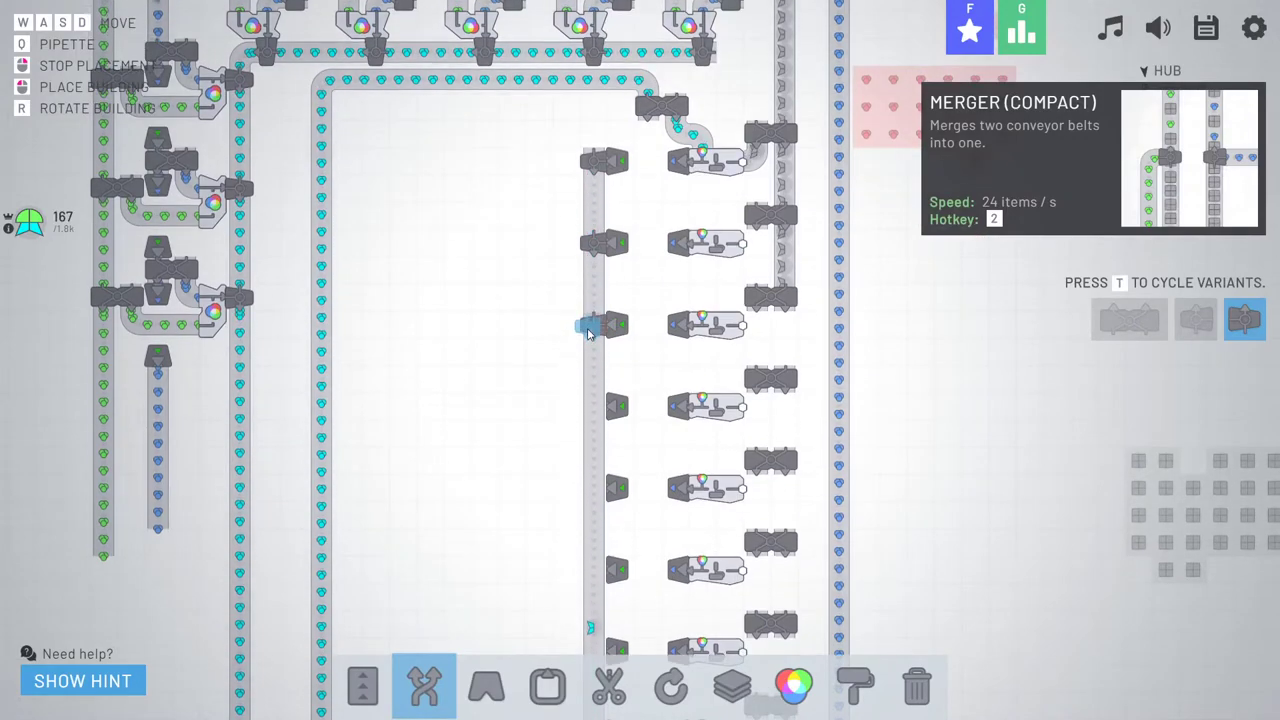
{"action": "key", "text": "s"}
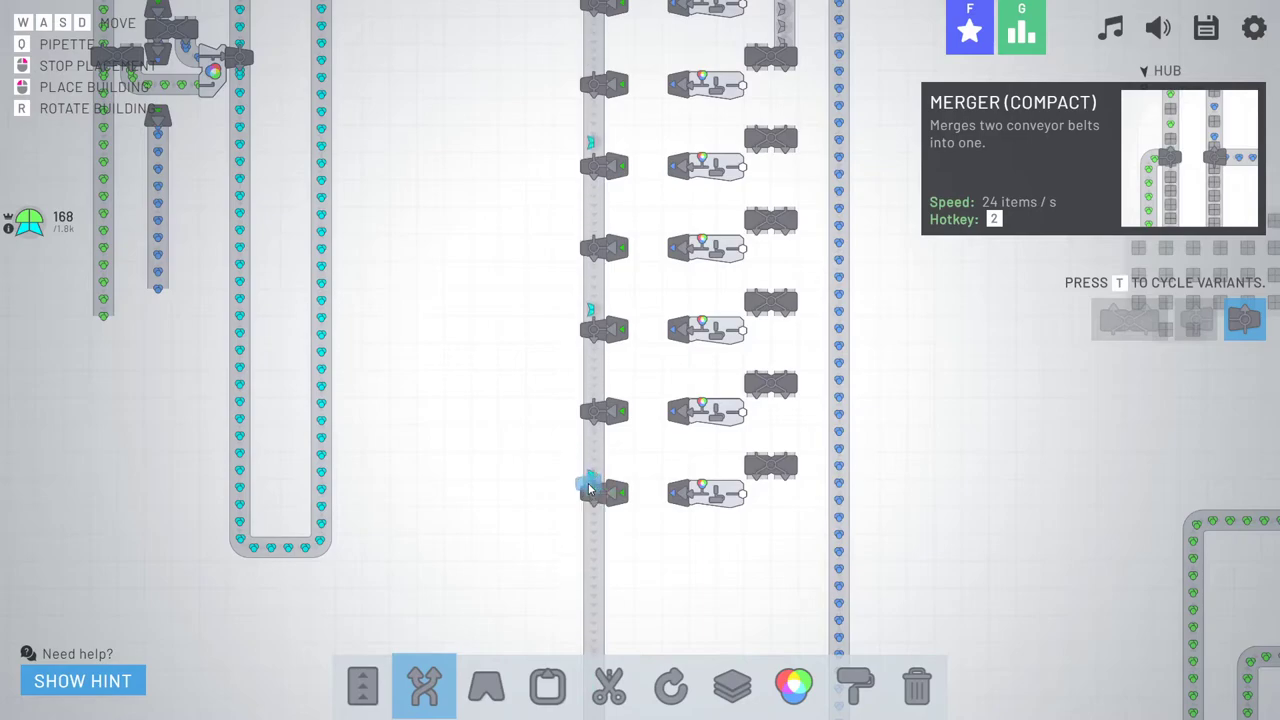
{"action": "key", "text": "d"}
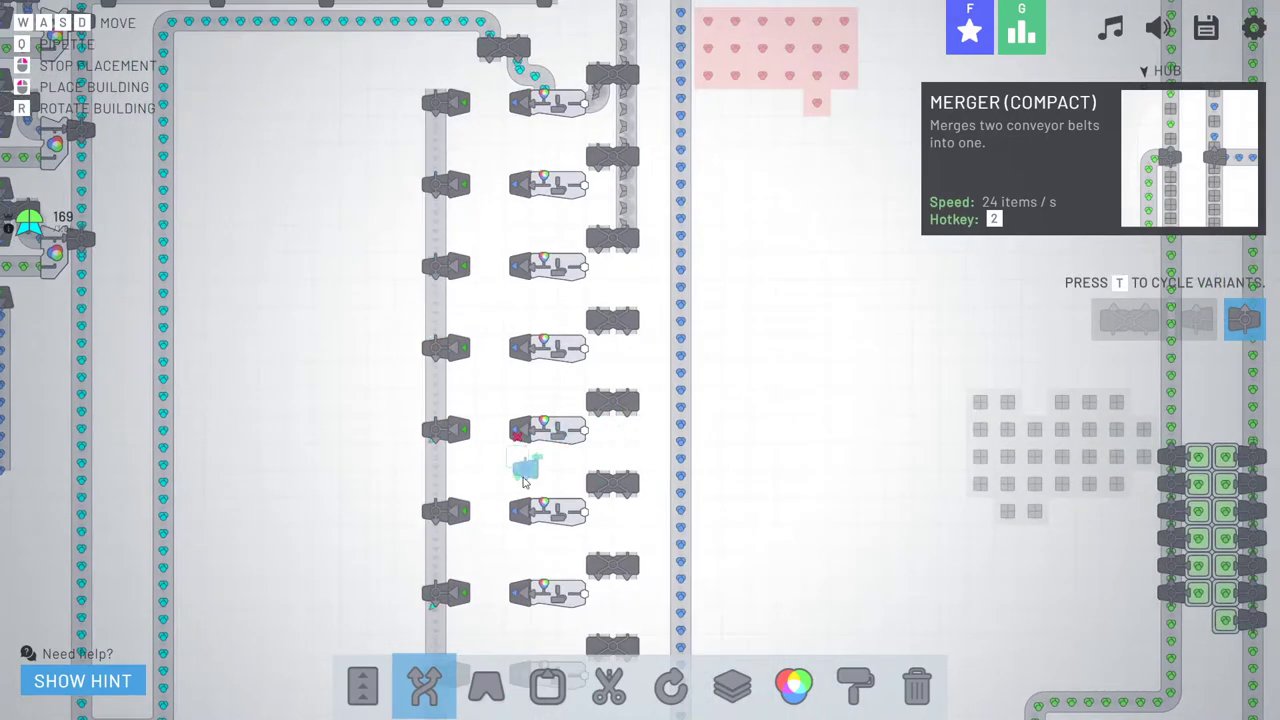
- Lay a long conveyor belt down beside the painter column
{"action": "left_click", "coordinate": [362, 686]}
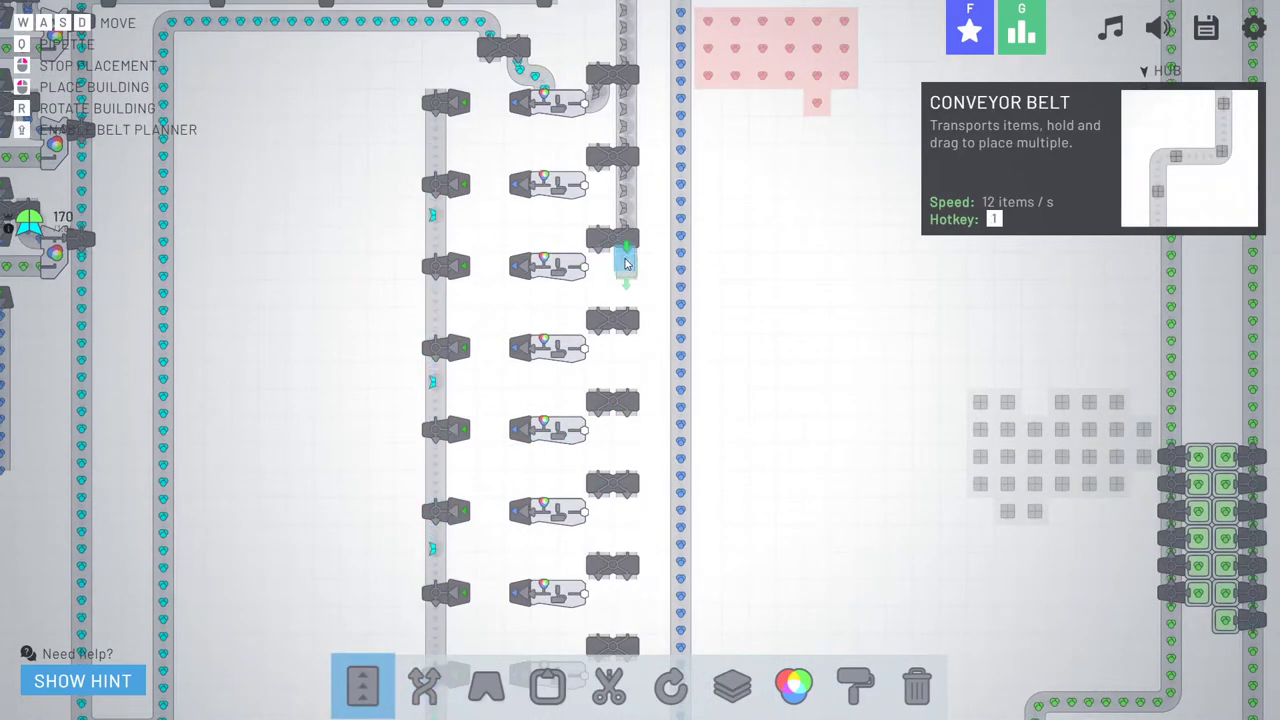
{"action": "key", "text": "s"}
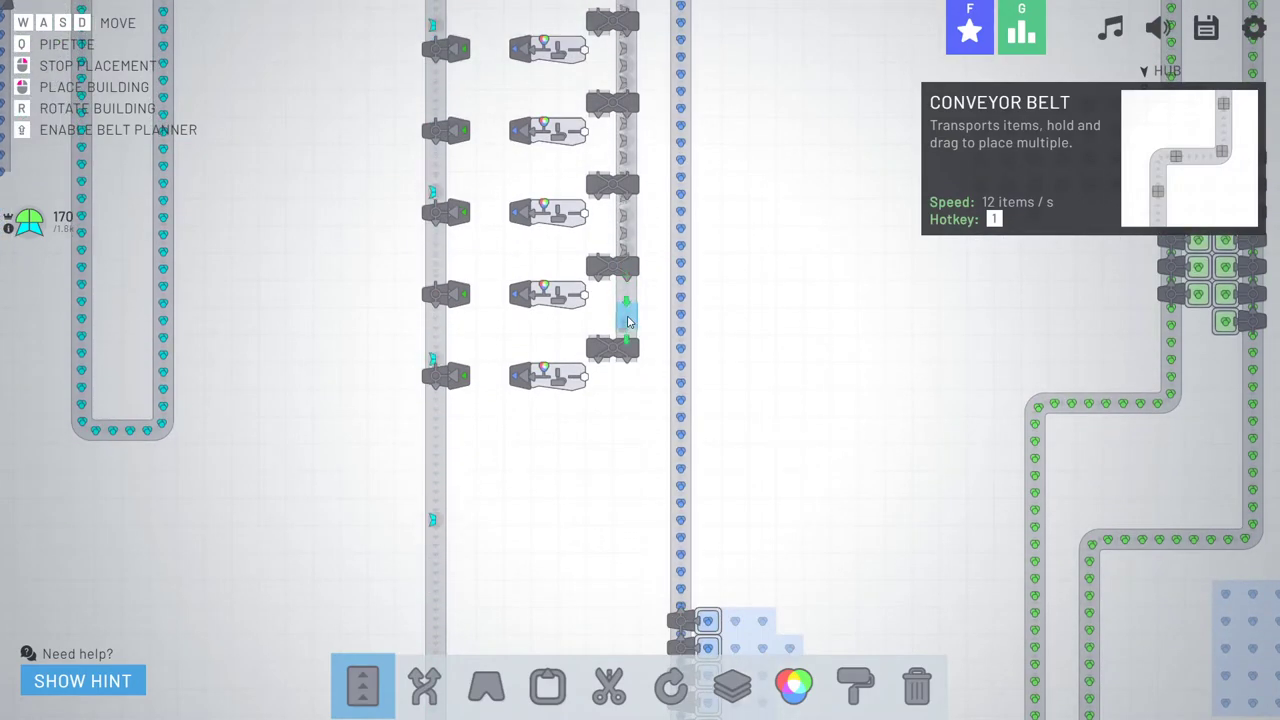
{"action": "key", "text": "w"}
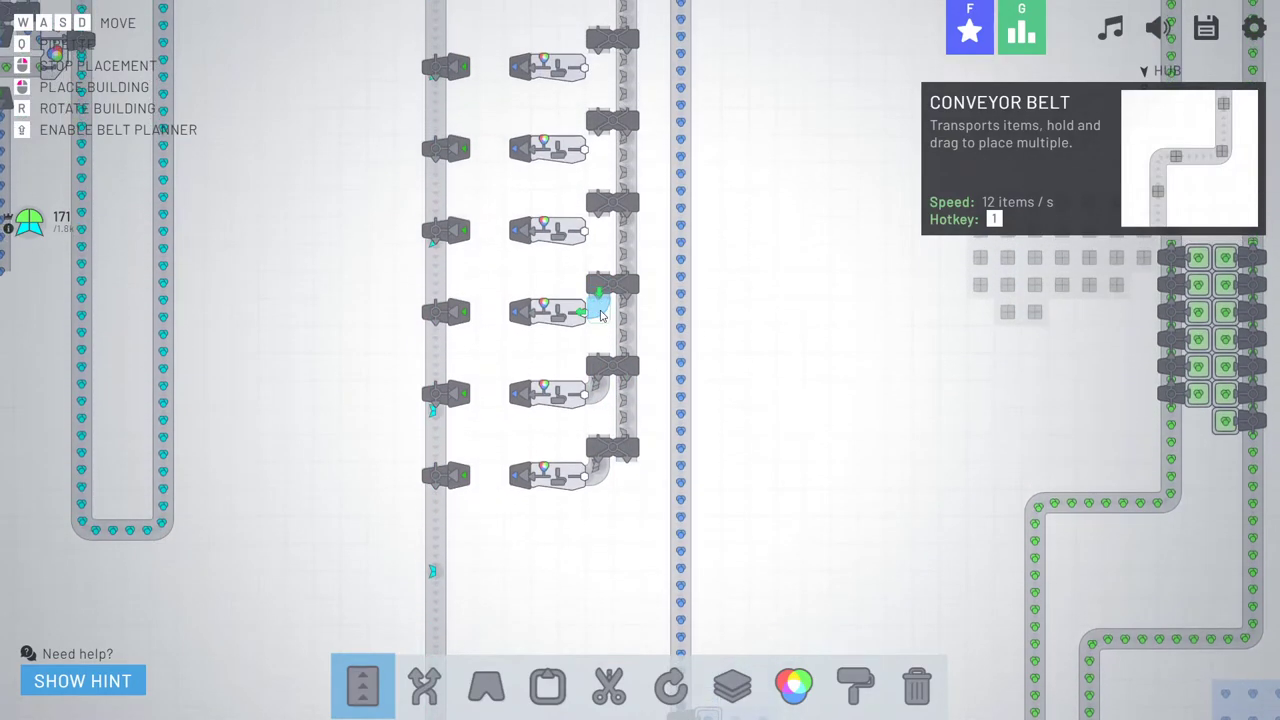
{"action": "key", "text": "w"}
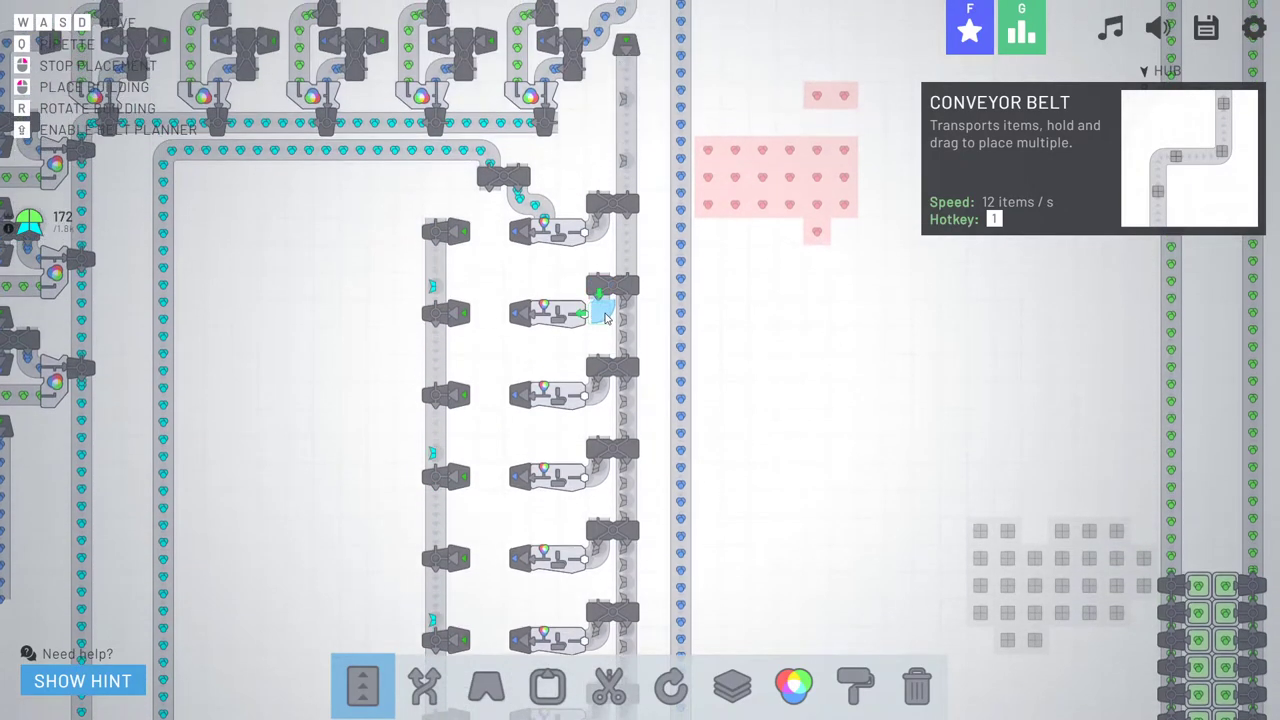
{"action": "key", "text": "a"}
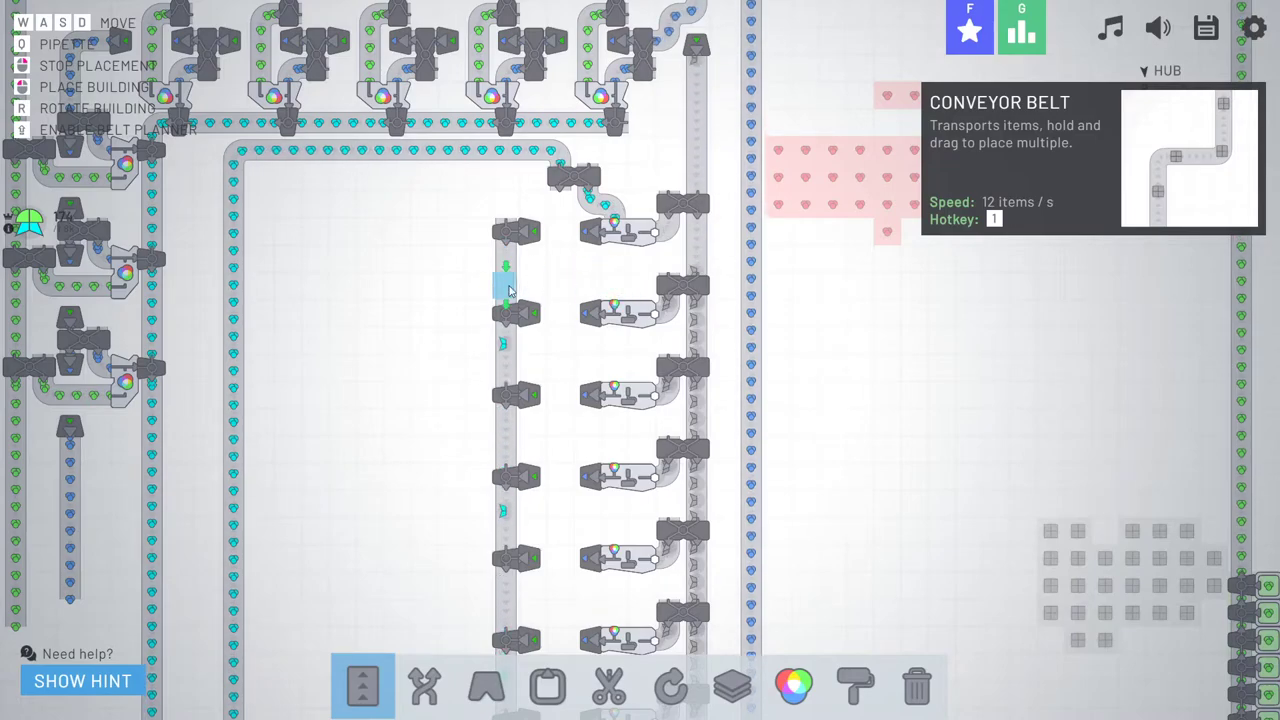
{"action": "left_click_drag", "start_coordinate": [560, 197], "coordinate": [580, 233]}
{"action": "key", "text": "s"}
{"action": "key", "text": "s"}
- Place a run of balancers along the new belt
{"action": "key", "text": "2"}
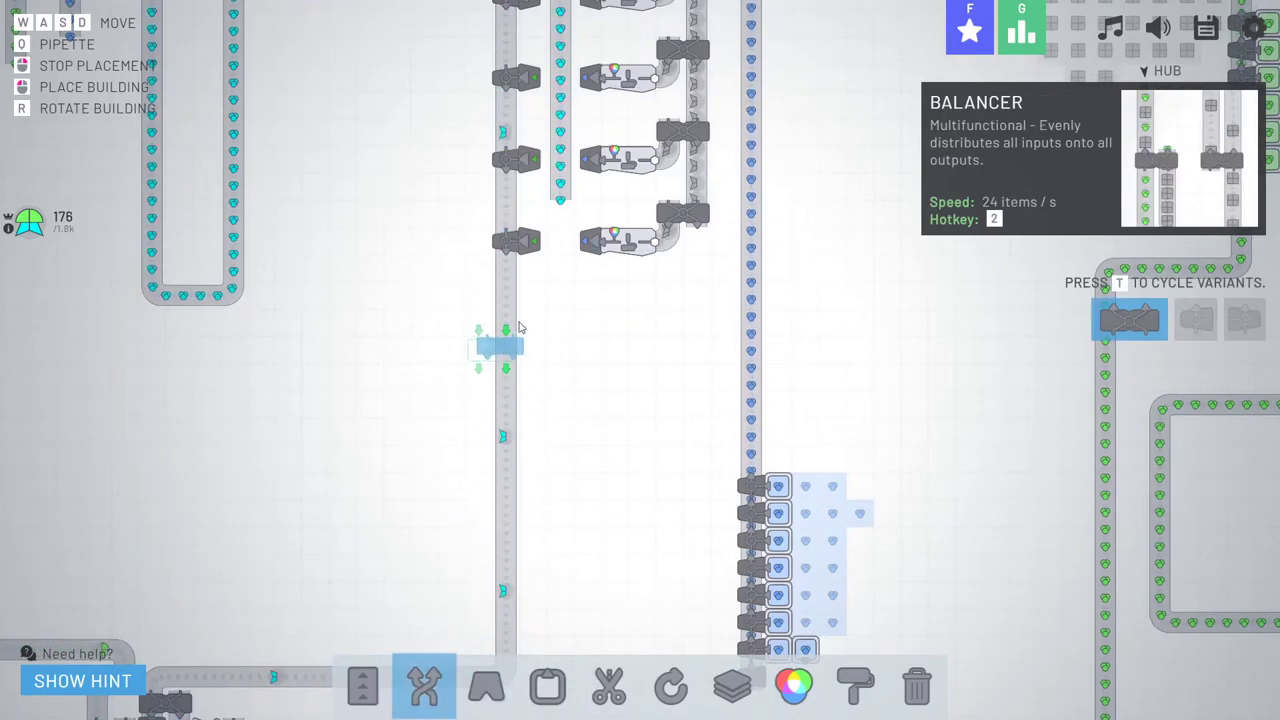
{"action": "key", "text": "w"}
{"action": "mouse_move", "coordinate": [588, 335]}
{"action": "left_mouse_down"}
{"action": "mouse_move", "coordinate": [593, 378]}
{"action": "mouse_move", "coordinate": [595, 320]}
{"action": "mouse_move", "coordinate": [602, 328]}
{"action": "left_mouse_up"}
{"action": "key", "text": "w"}
{"action": "key", "text": "w"}
{"action": "key", "text": "w"}
- Add curved belts from the balancers into each of the six painters
{"action": "key", "text": "1"}
{"action": "left_click", "coordinate": [592, 268]}
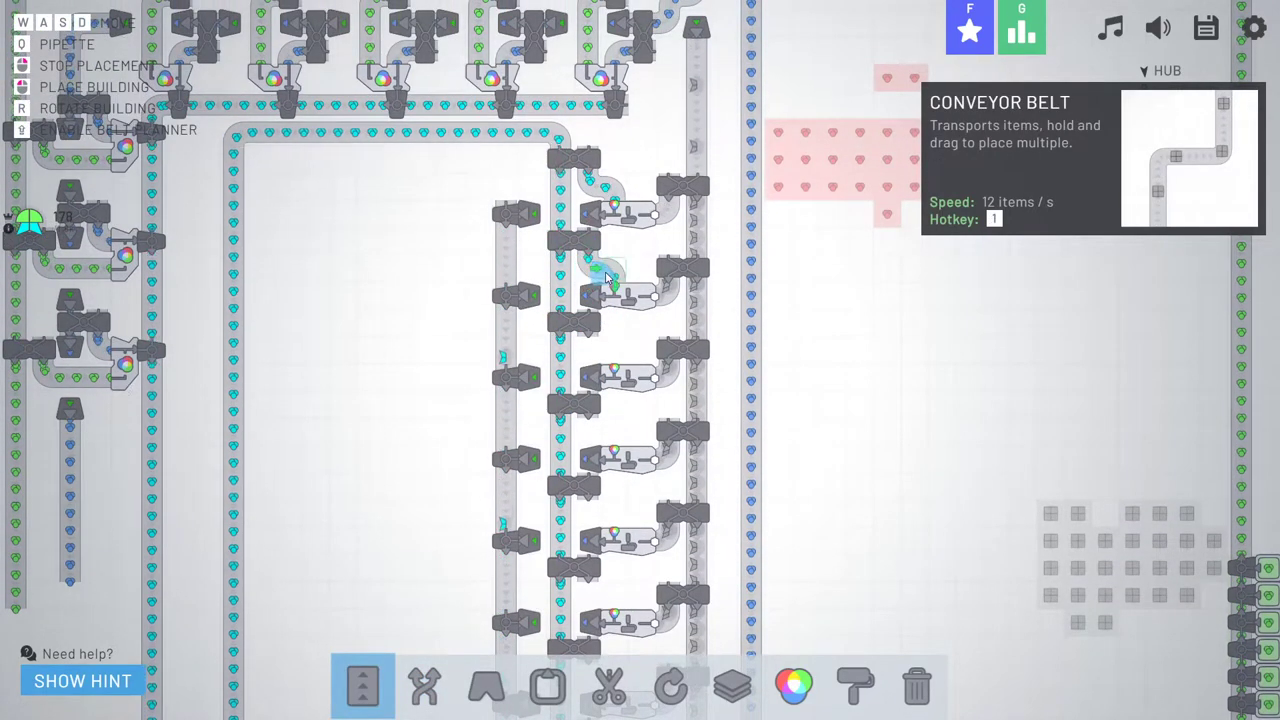
{"action": "left_click", "coordinate": [593, 362]}
{"action": "key", "text": "s"}
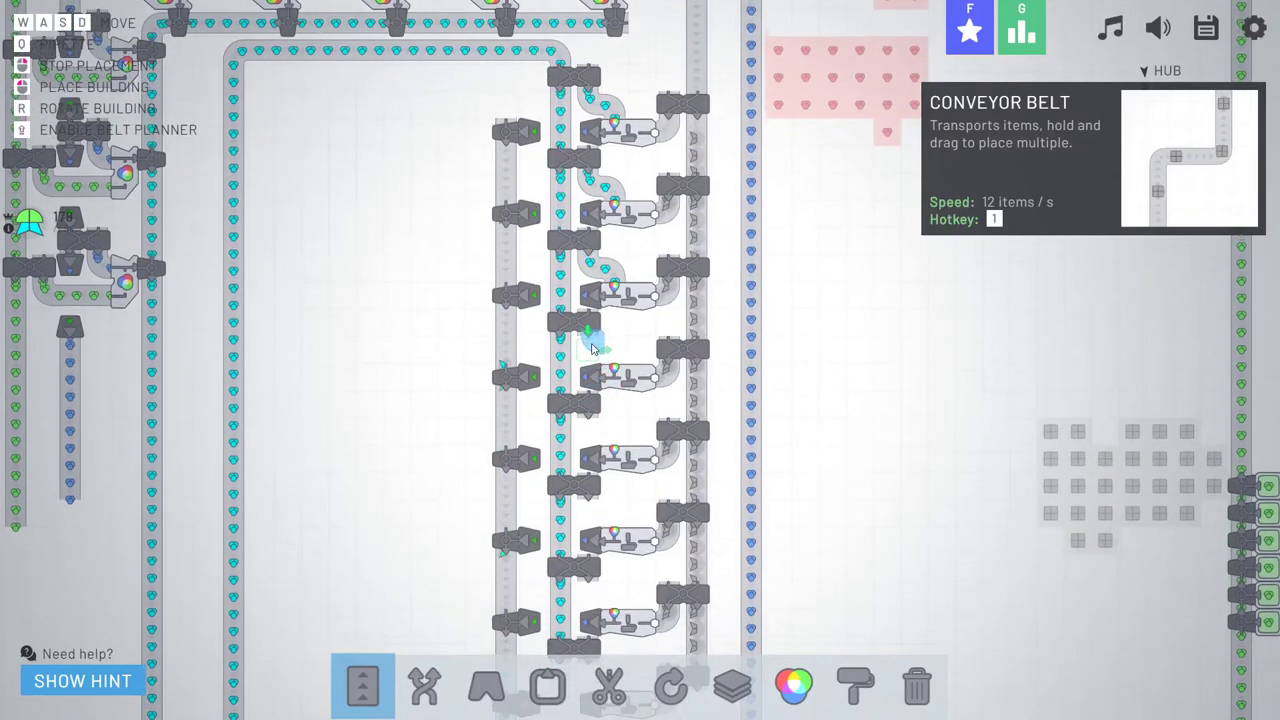
{"action": "left_click", "coordinate": [609, 353]}
{"action": "key", "text": "s"}
{"action": "left_click", "coordinate": [598, 384]}
{"action": "key", "text": "s"}
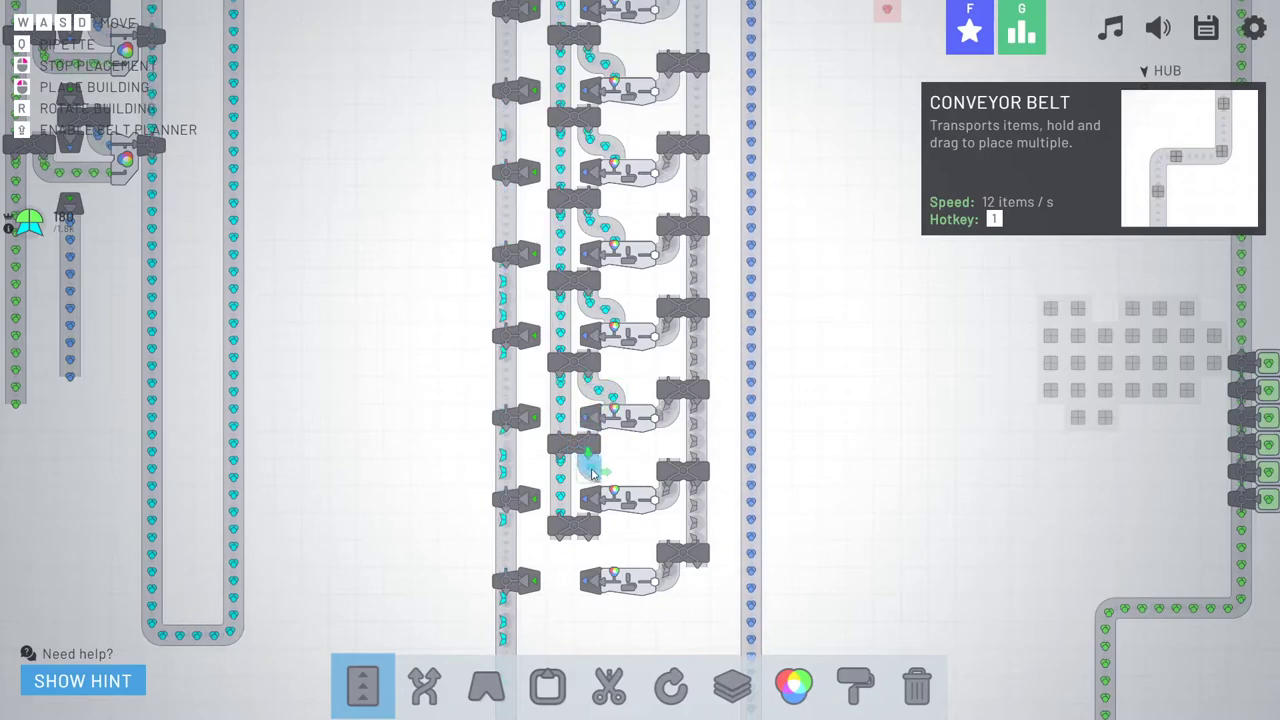
{"action": "left_click", "coordinate": [601, 474]}
{"action": "key", "text": "s"}
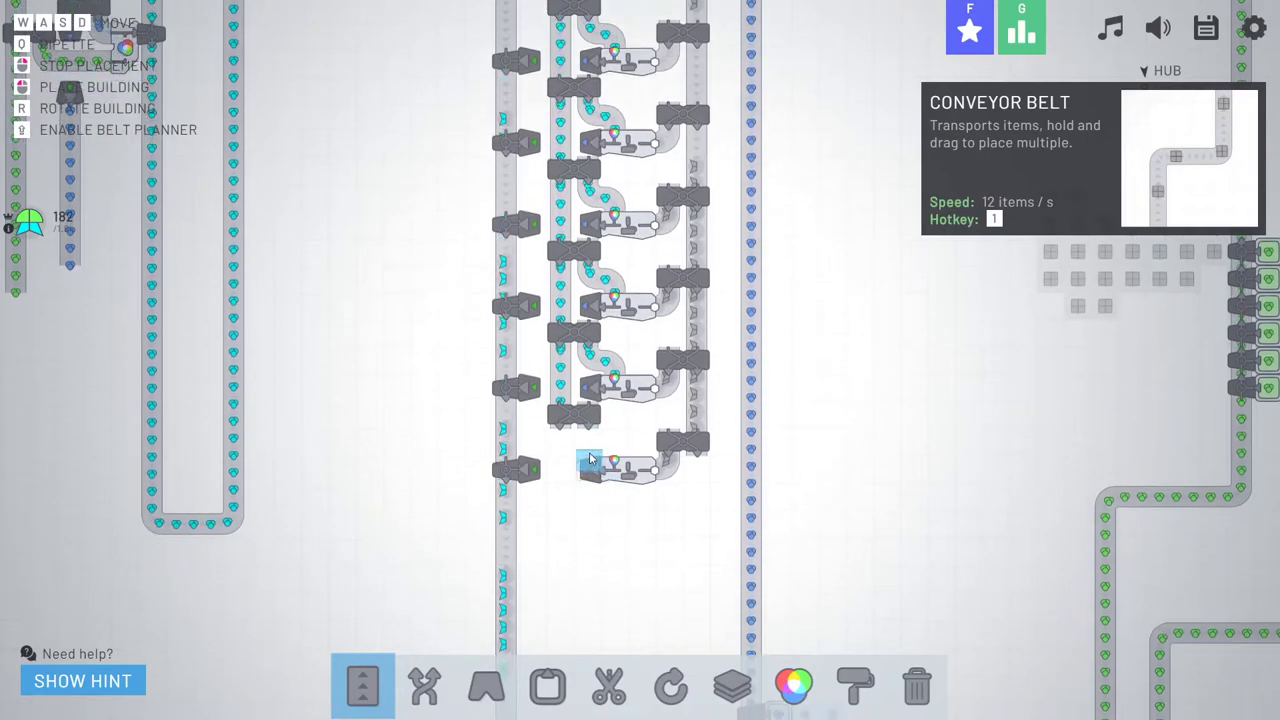
{"action": "left_click", "coordinate": [608, 445]}
{"action": "key", "text": "a"}
{"action": "key", "text": "w"}
{"action": "right_click", "coordinate": [595, 454]}
{"action": "scroll", "coordinate": [603, 370], "scroll_direction": "down", "scroll_amount": 2}
{"action": "scroll", "coordinate": [620, 385], "scroll_direction": "down", "scroll_amount": 3}
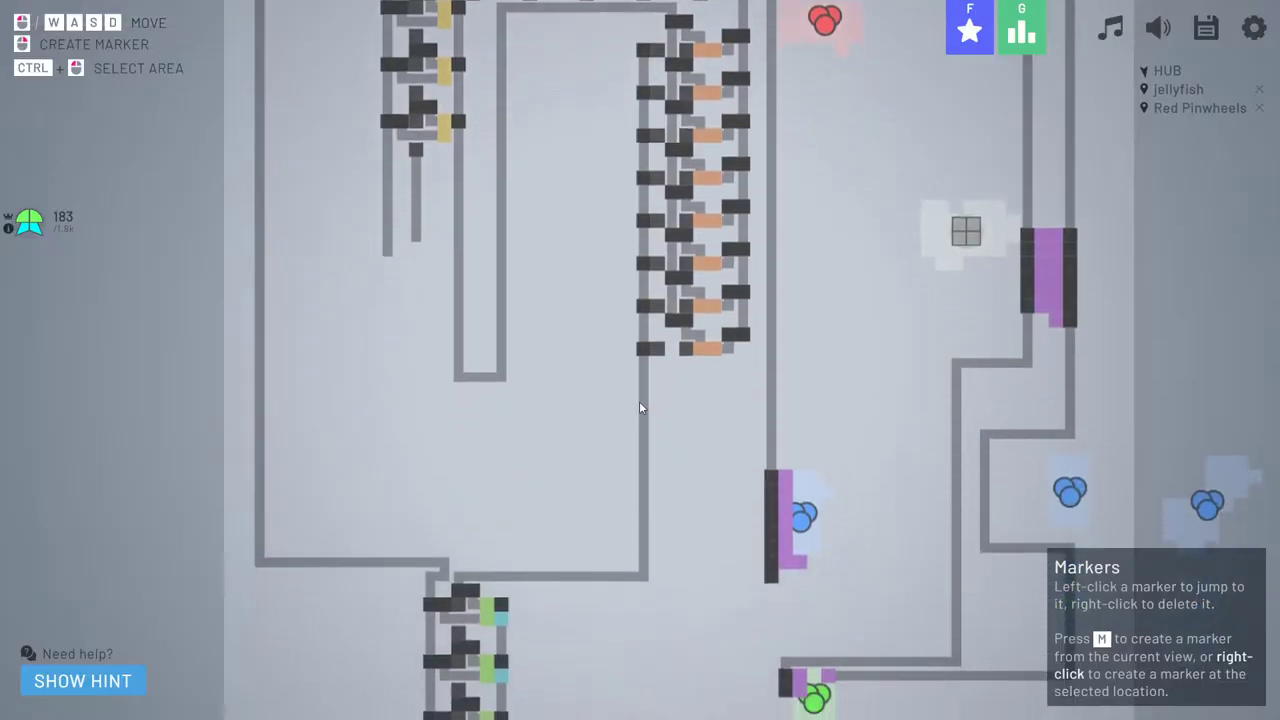
{"action": "scroll", "coordinate": [640, 405], "scroll_direction": "up", "scroll_amount": 5}
{"action": "key", "text": "s"}
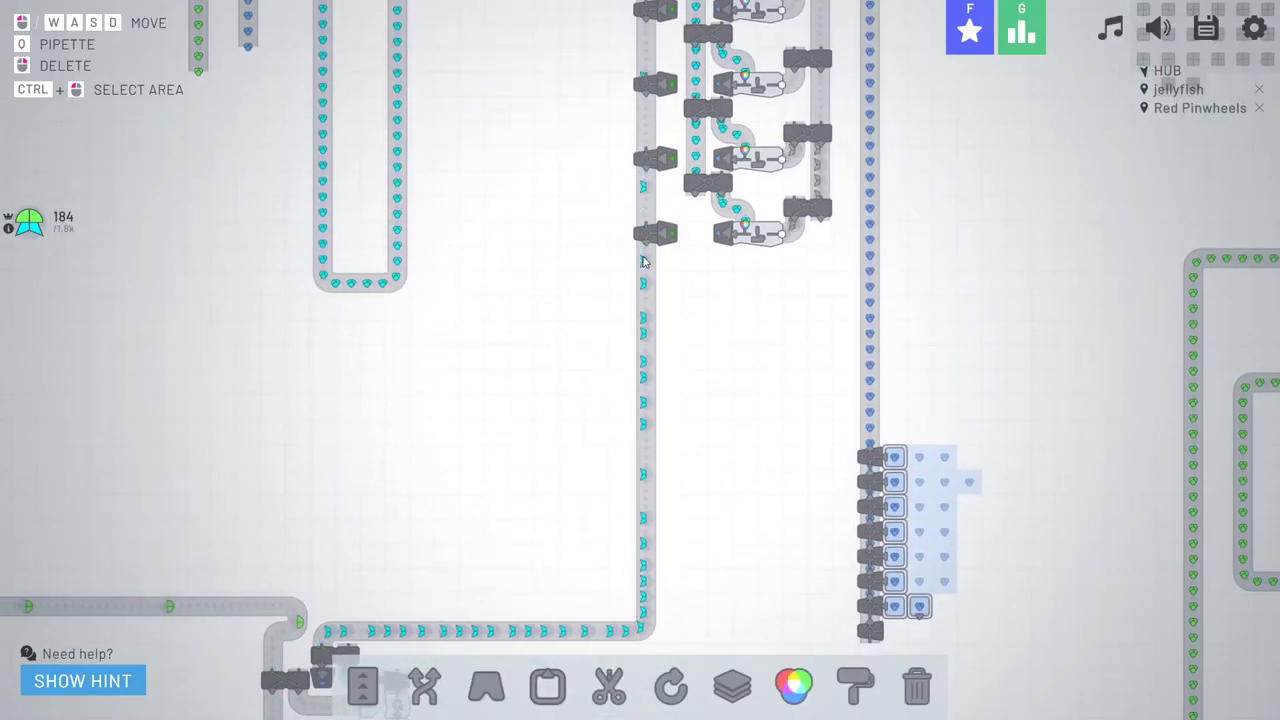
{"action": "key", "text": "w"}
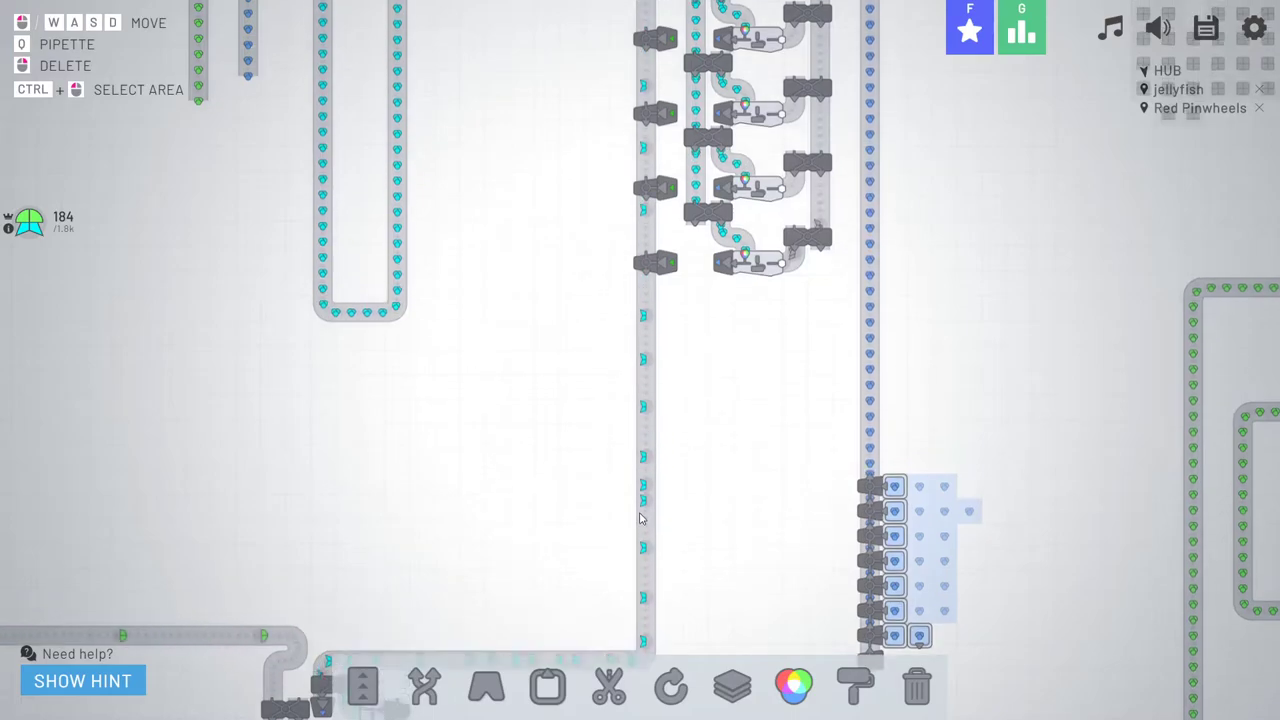
{"action": "key", "text": "d"}
{"action": "key", "text": "w"}
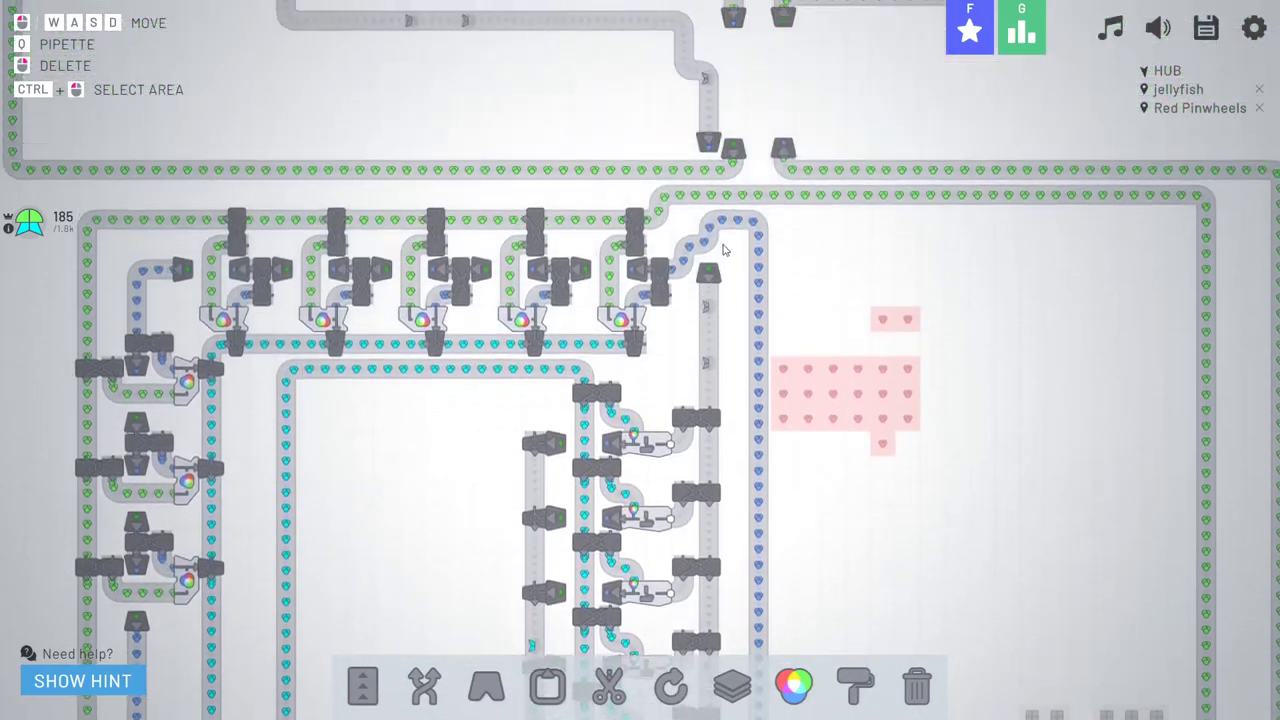
{"action": "key", "text": "w"}
{"action": "key", "text": "a"}
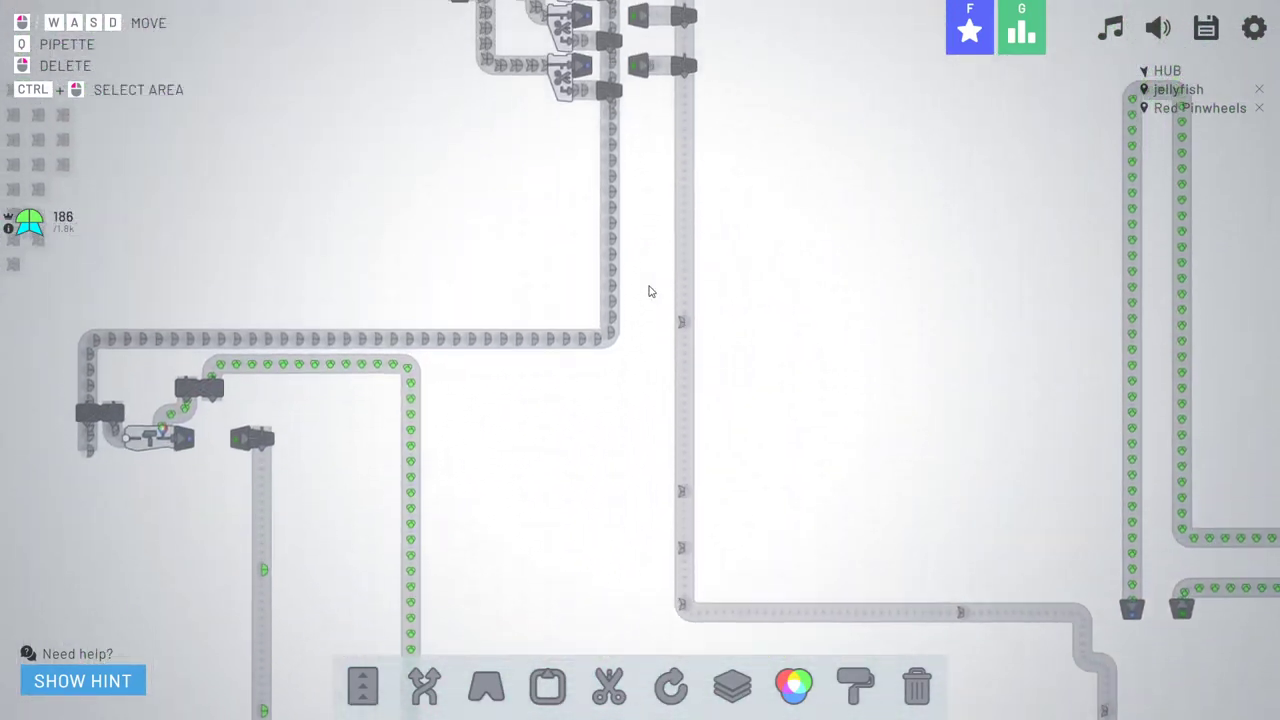
{"action": "key", "text": "w"}
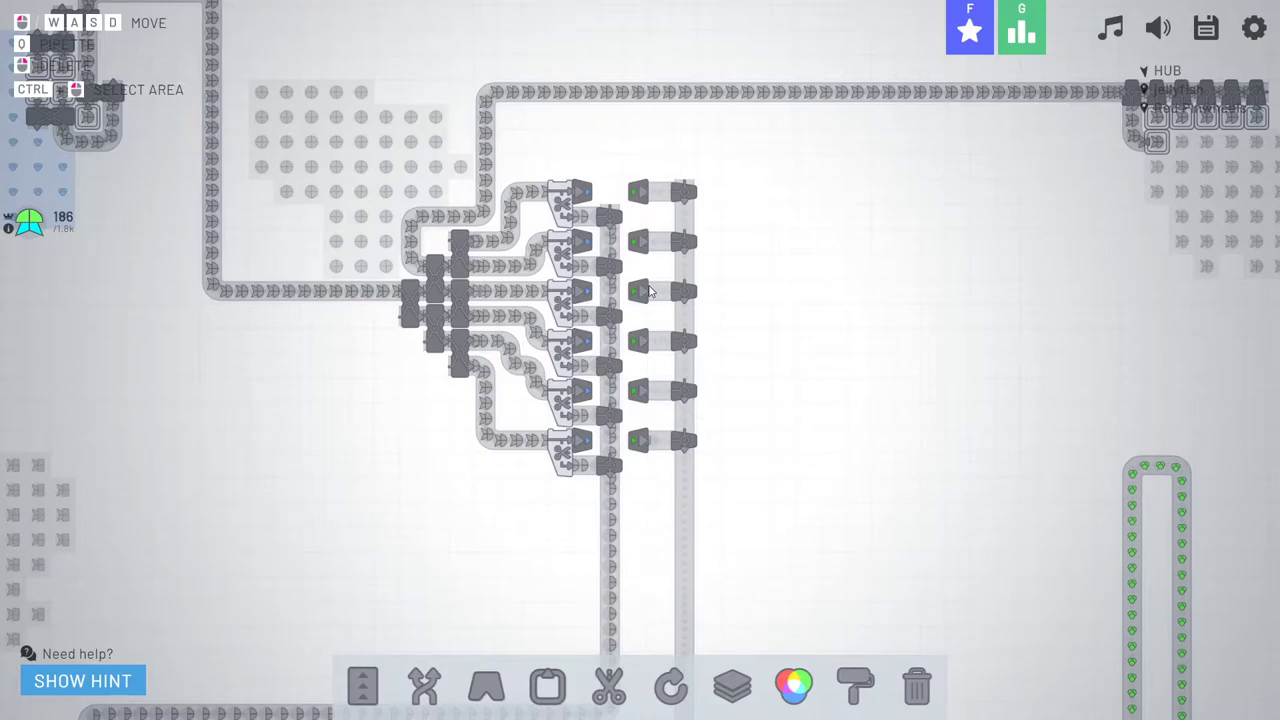
{"action": "key", "text": "s"}
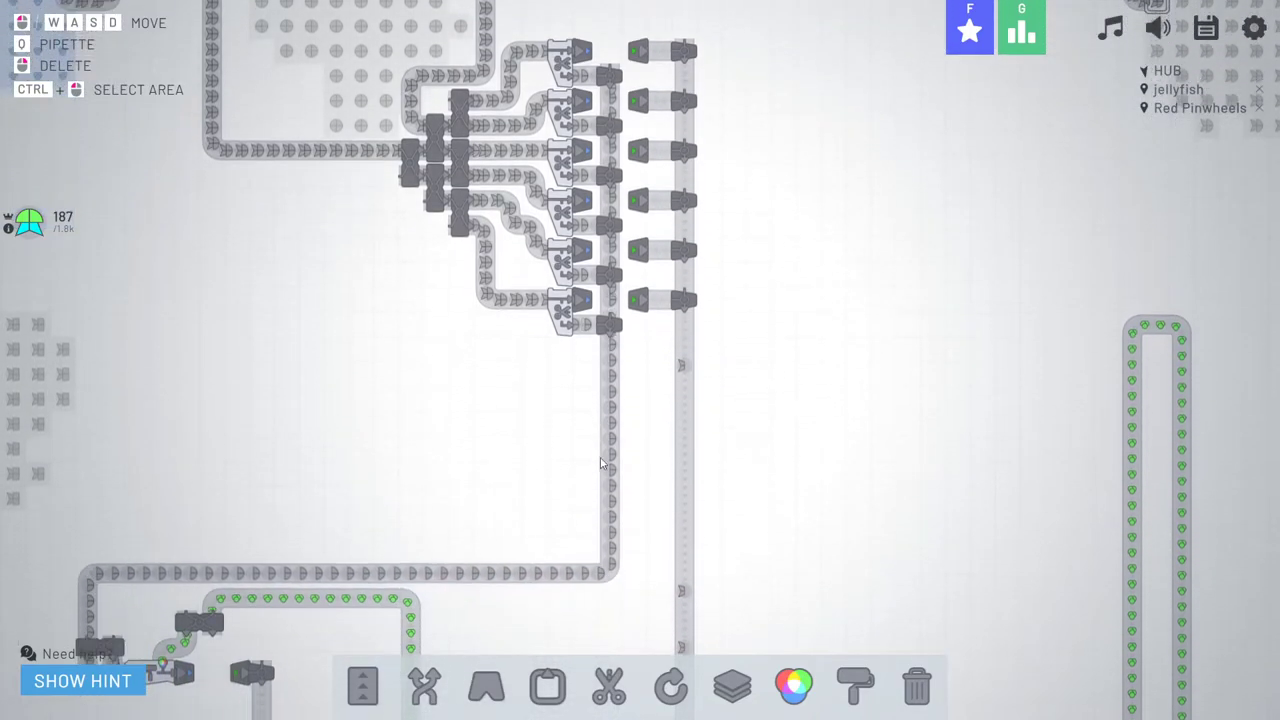
{"action": "key", "text": "a"}
{"action": "key", "text": "a"}
{"action": "key", "text": "w"}
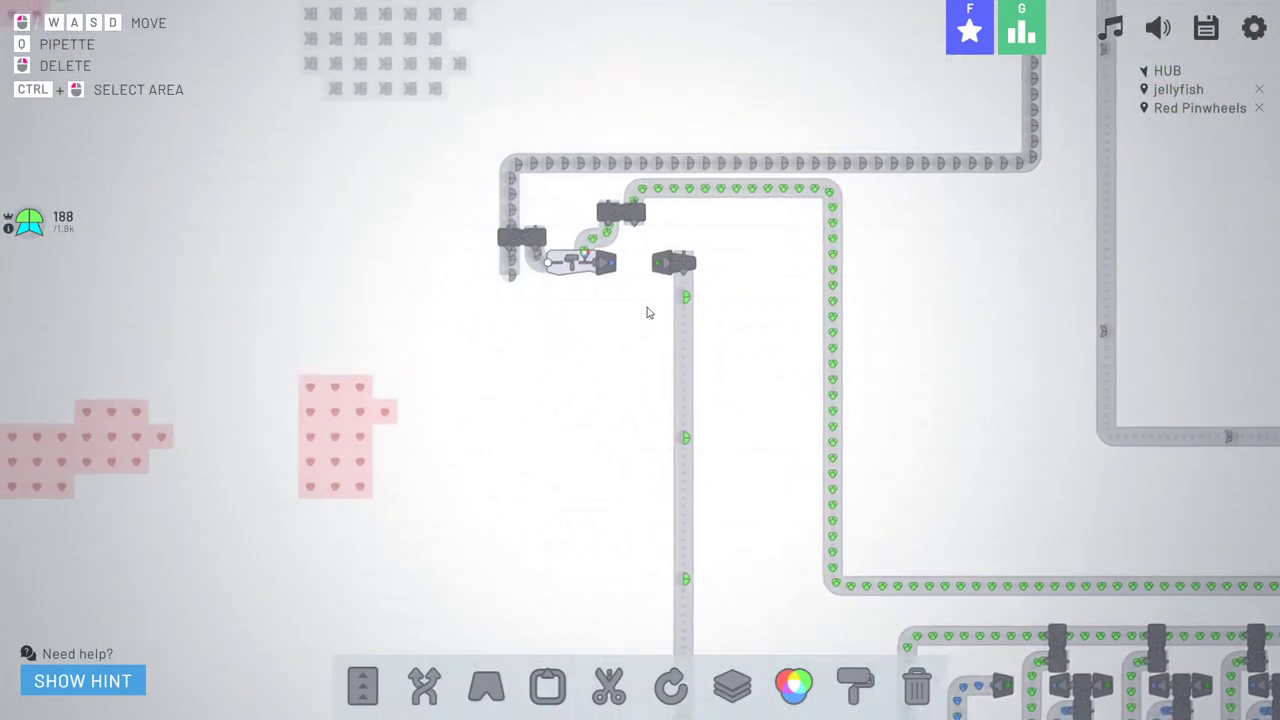
{"action": "key", "text": "d"}
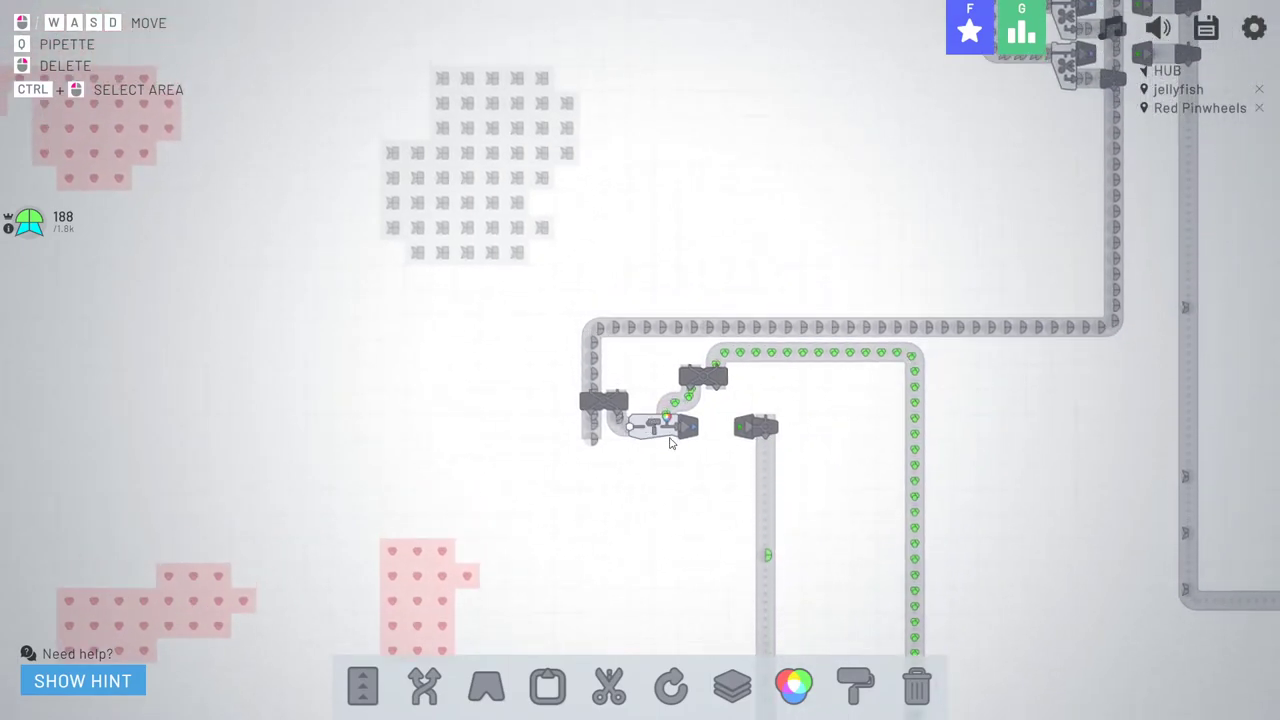
{"action": "key", "text": "s"}
{"action": "key", "text": "d"}
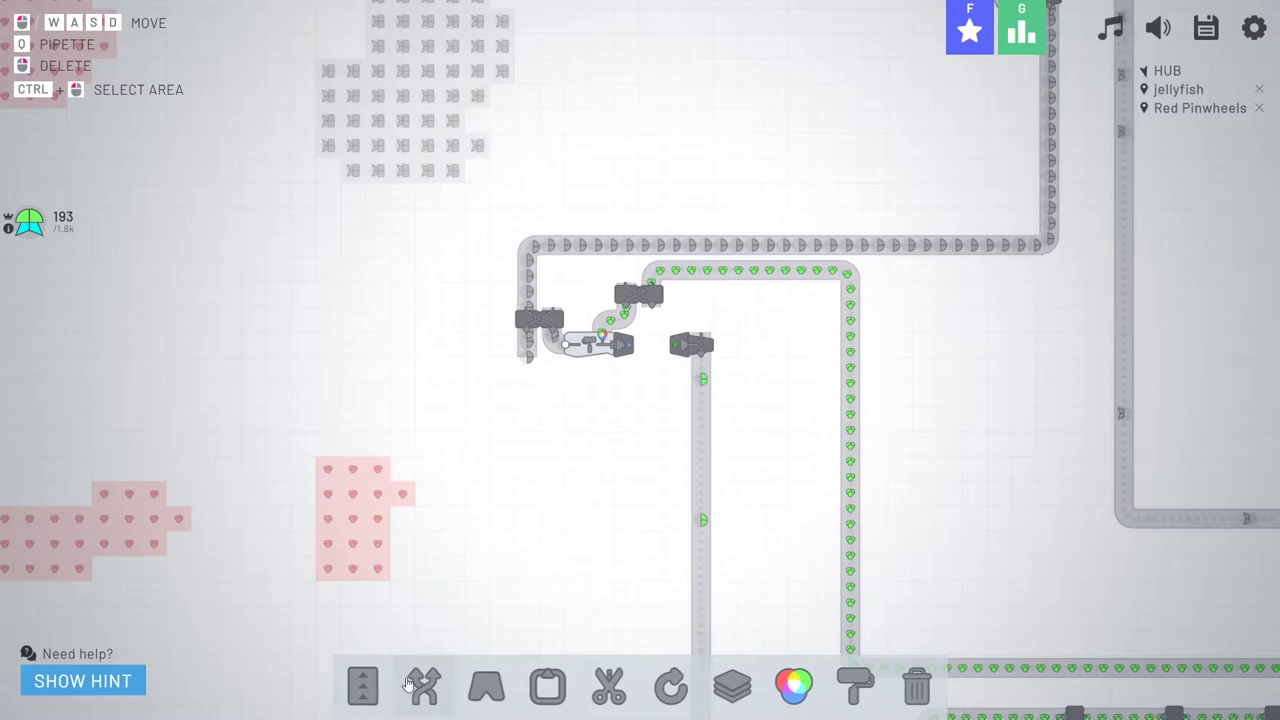
- Lay a long belt down from the balancer next to the red-field painter in two drags
{"action": "left_click", "coordinate": [362, 685]}
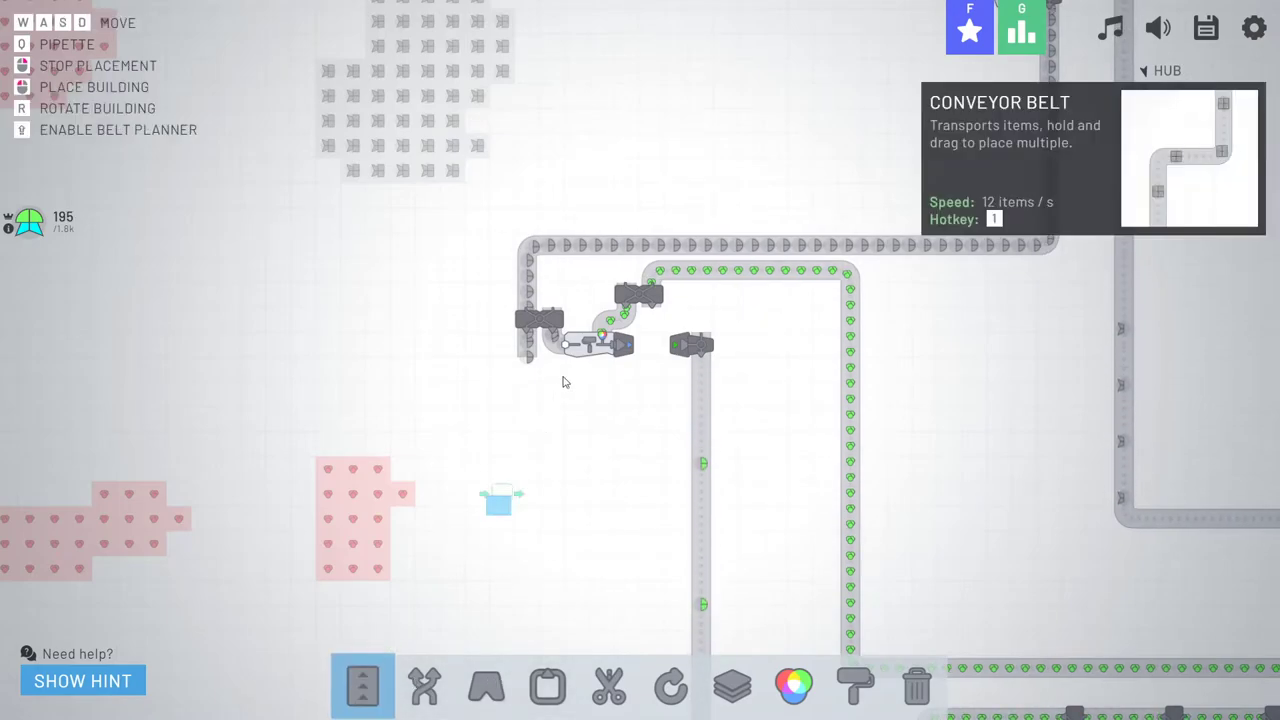
{"action": "left_click_drag", "start_coordinate": [650, 323], "coordinate": [650, 323]}
{"action": "key", "text": "s"}
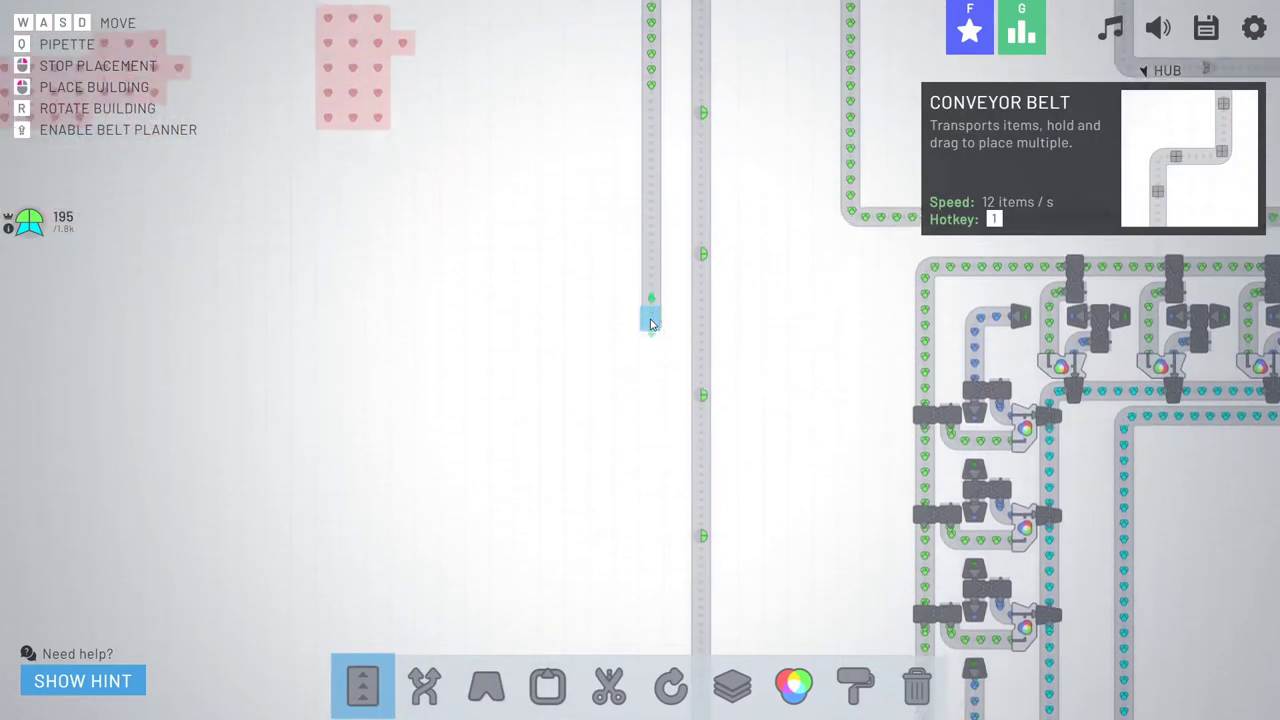
{"action": "key", "text": "w"}
{"action": "key", "text": "a"}
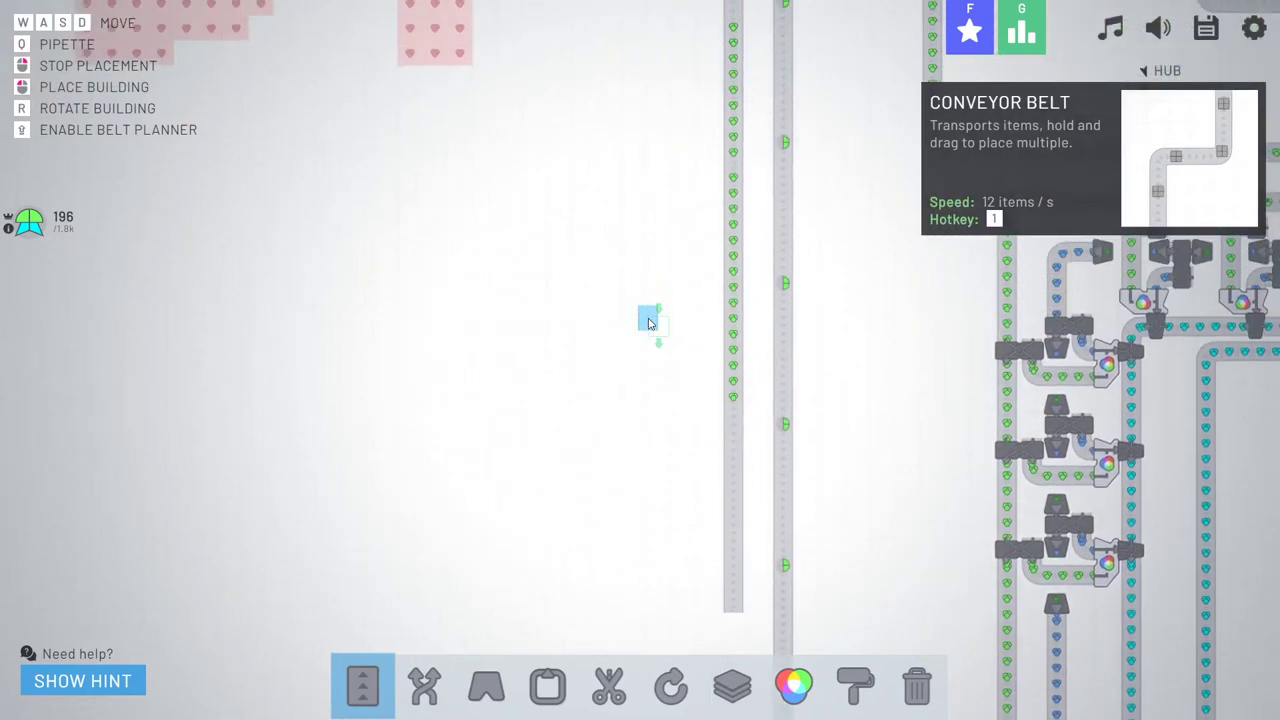
{"action": "key", "text": "w"}
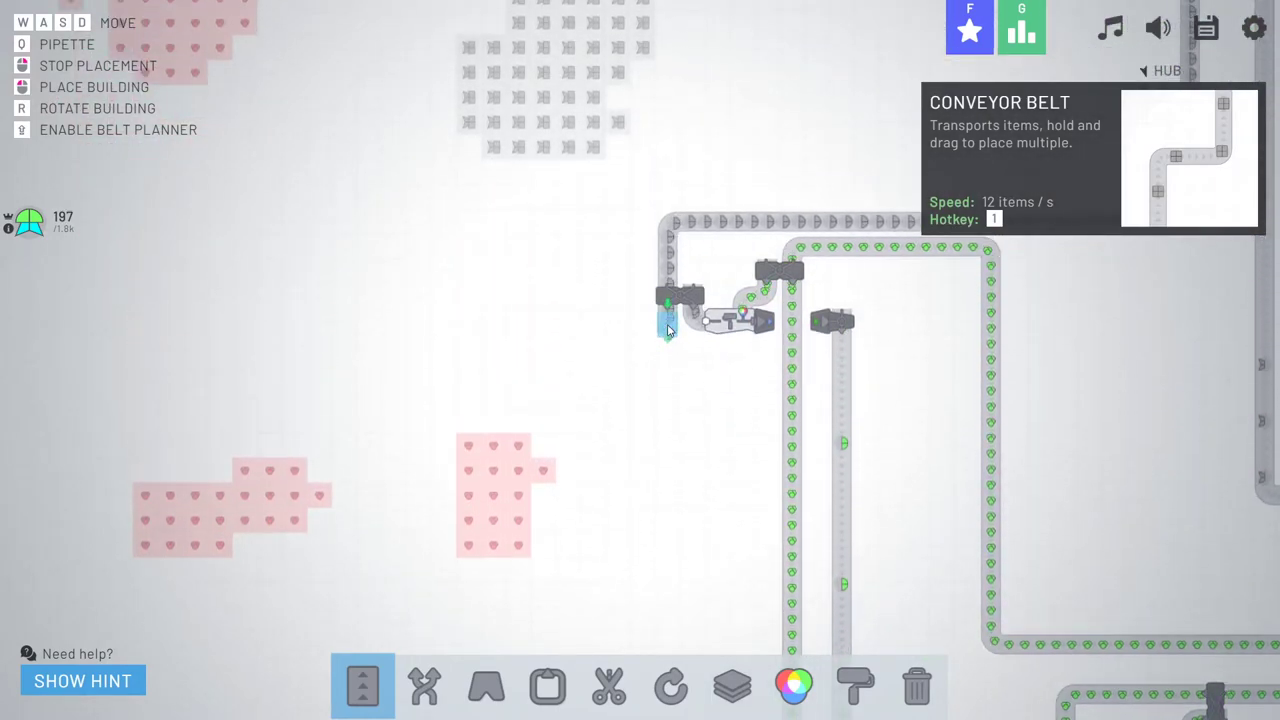
{"action": "key", "text": "s"}
{"action": "left_click_drag", "start_coordinate": [668, 330], "coordinate": [668, 330]}
{"action": "key", "text": "s"}
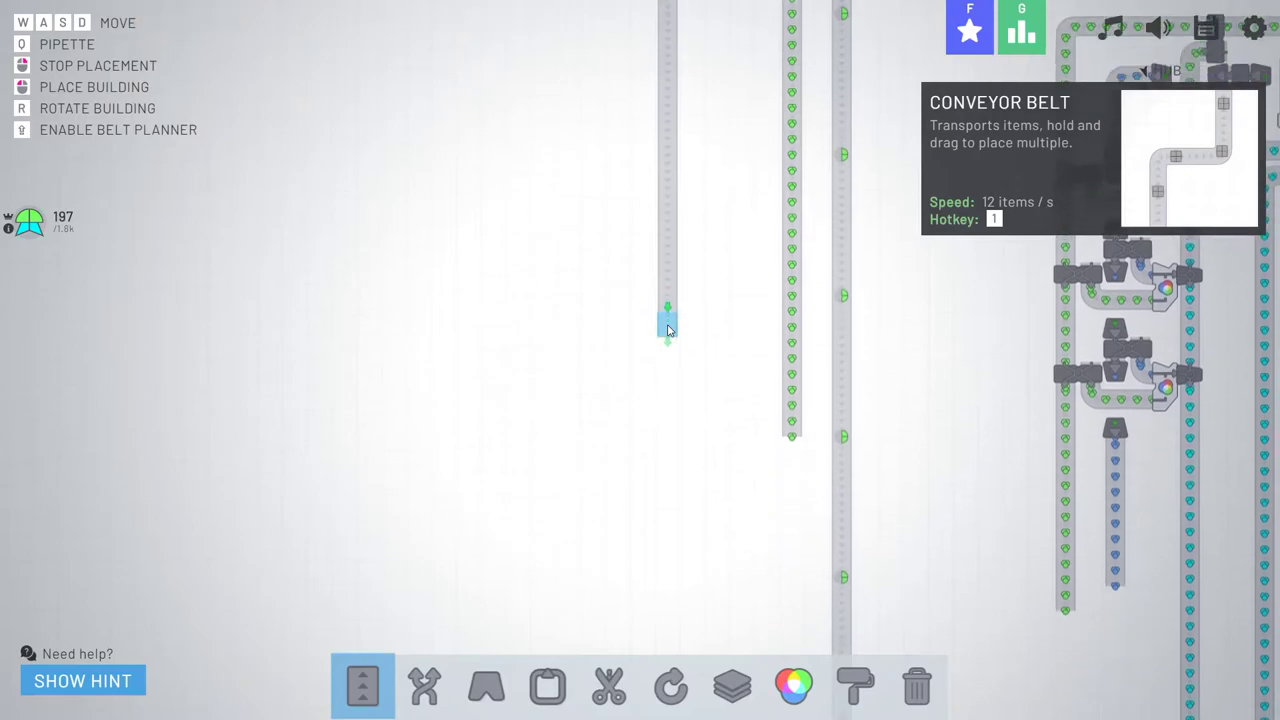
{"action": "key", "text": "d"}
{"action": "key", "text": "w"}
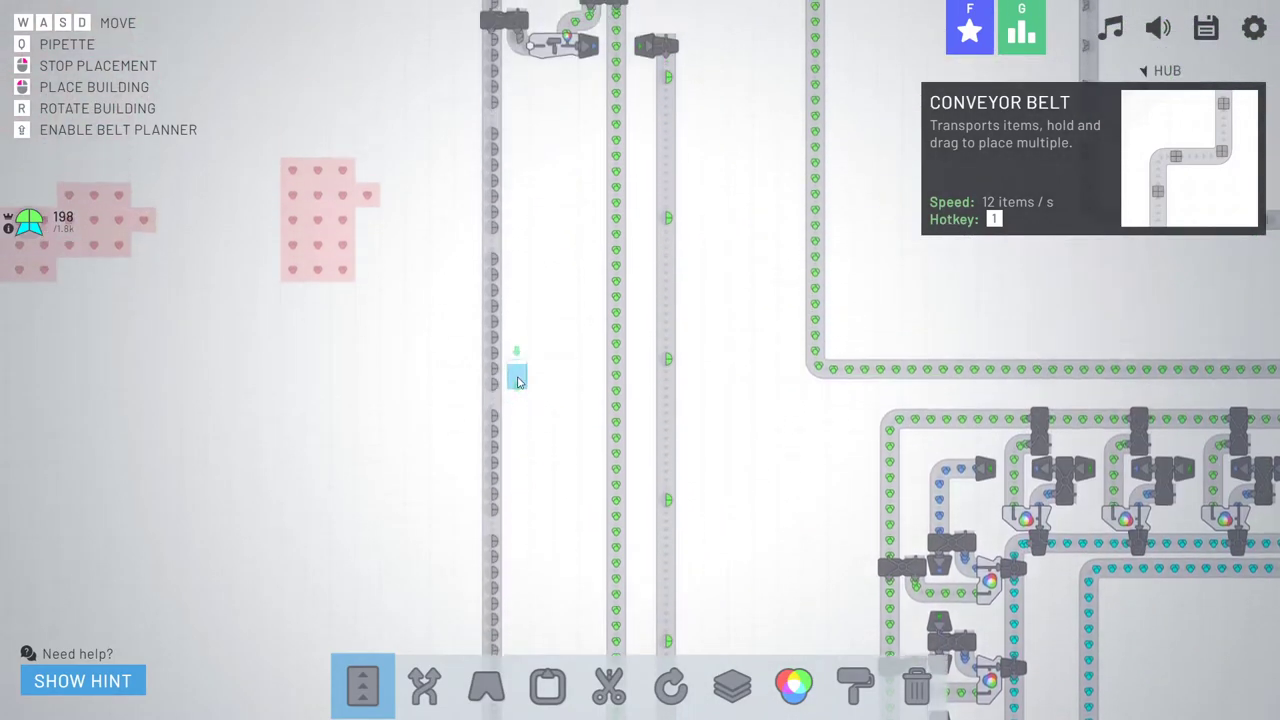
{"action": "key", "text": "w"}
- Place five painters in a column along the new belt
{"action": "key", "text": "9"}
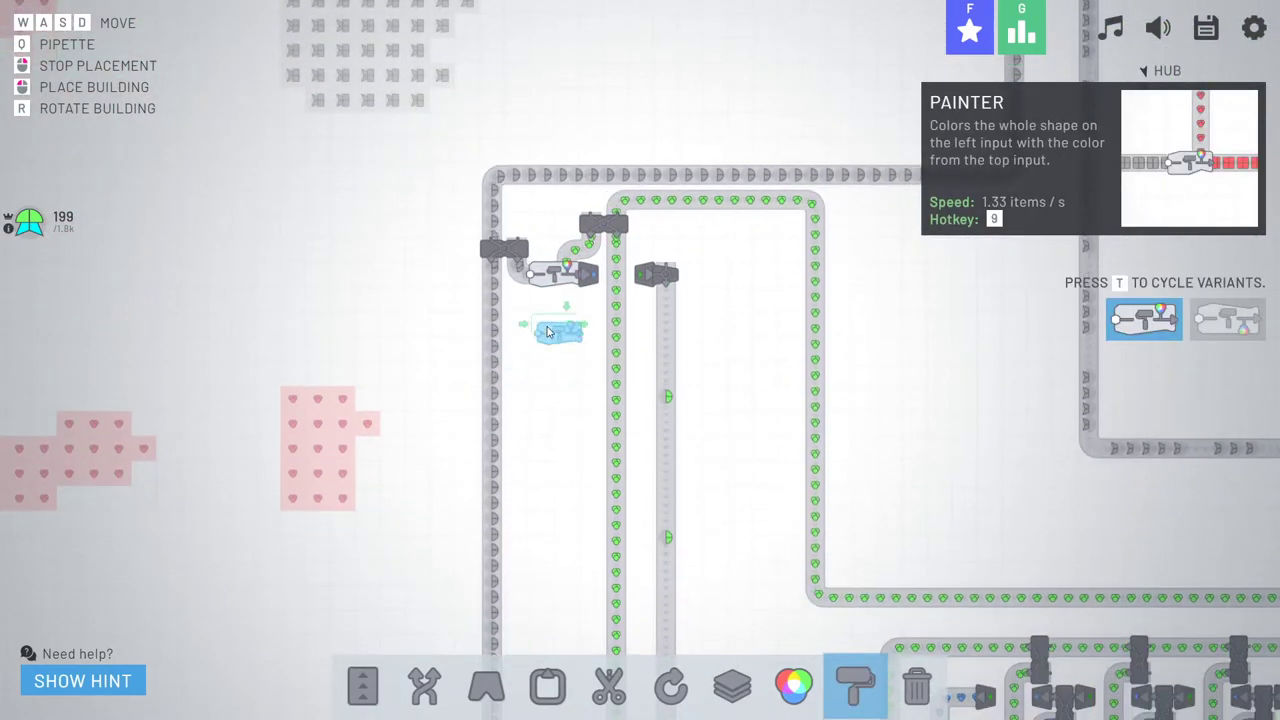
{"action": "left_click", "coordinate": [548, 348]}
{"action": "key", "text": "s"}
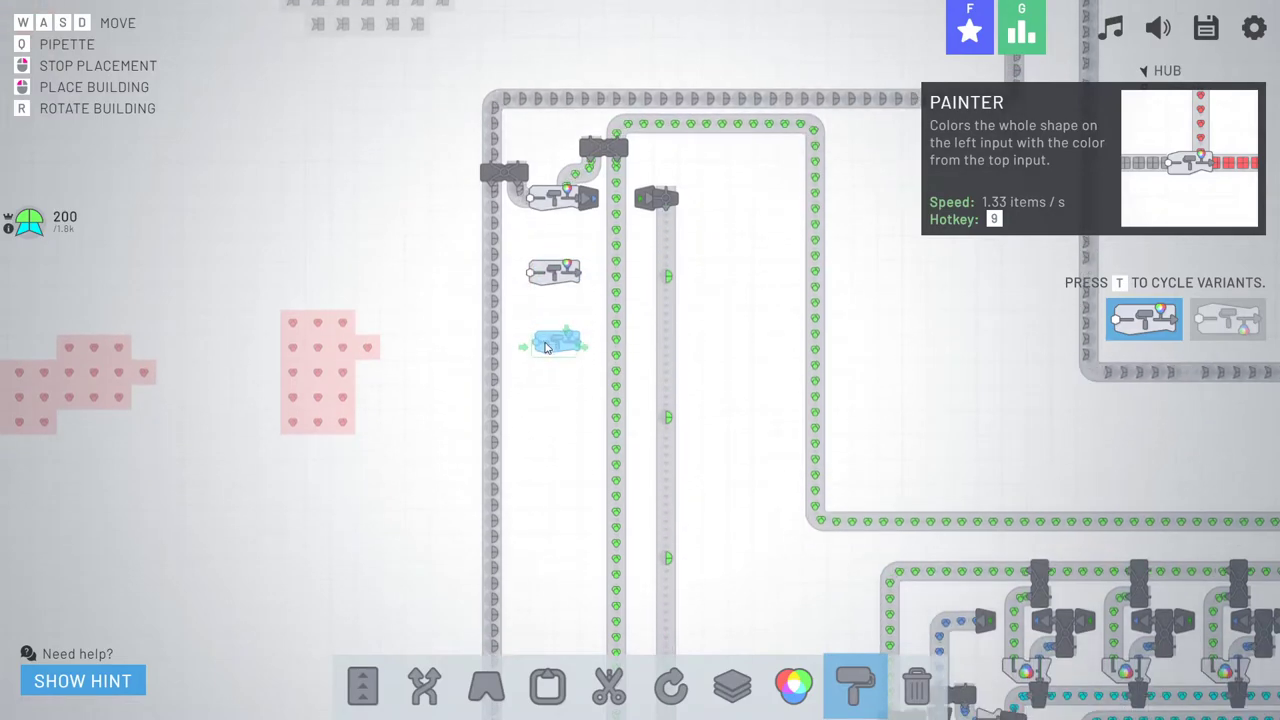
{"action": "left_click", "coordinate": [546, 346]}
{"action": "key", "text": "s"}
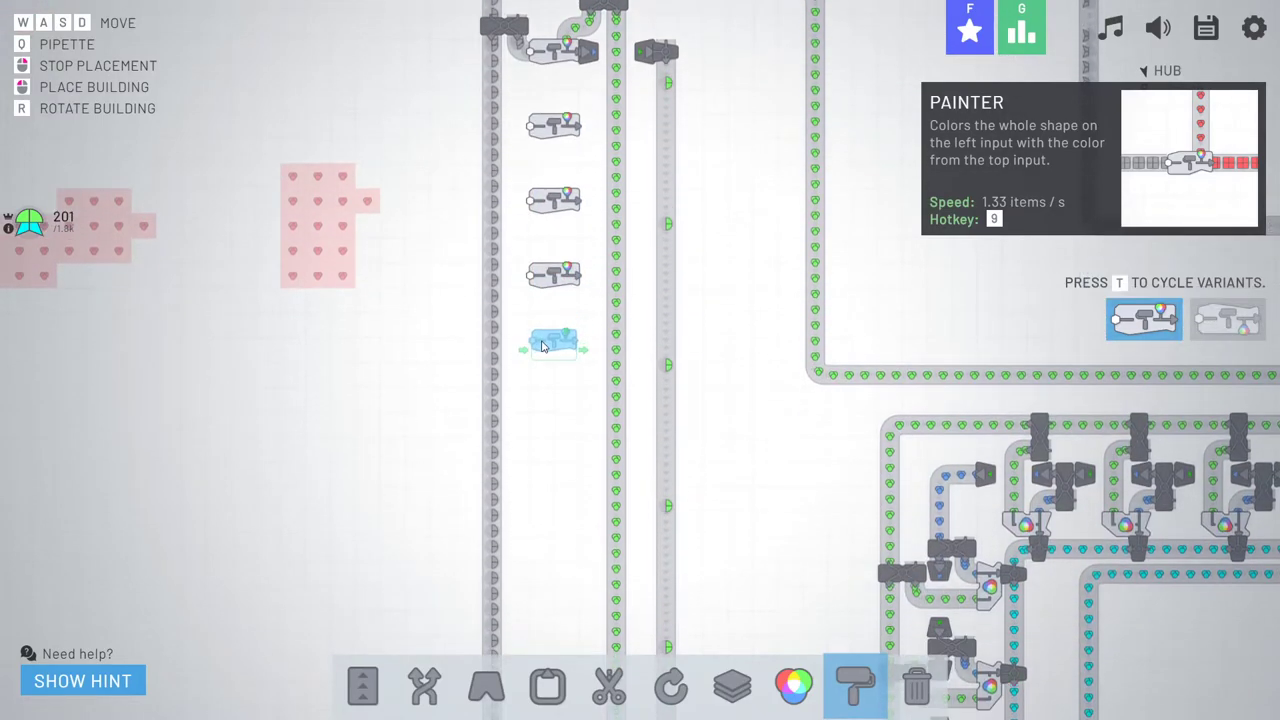
{"action": "left_click", "coordinate": [543, 345]}
{"action": "key", "text": "s"}
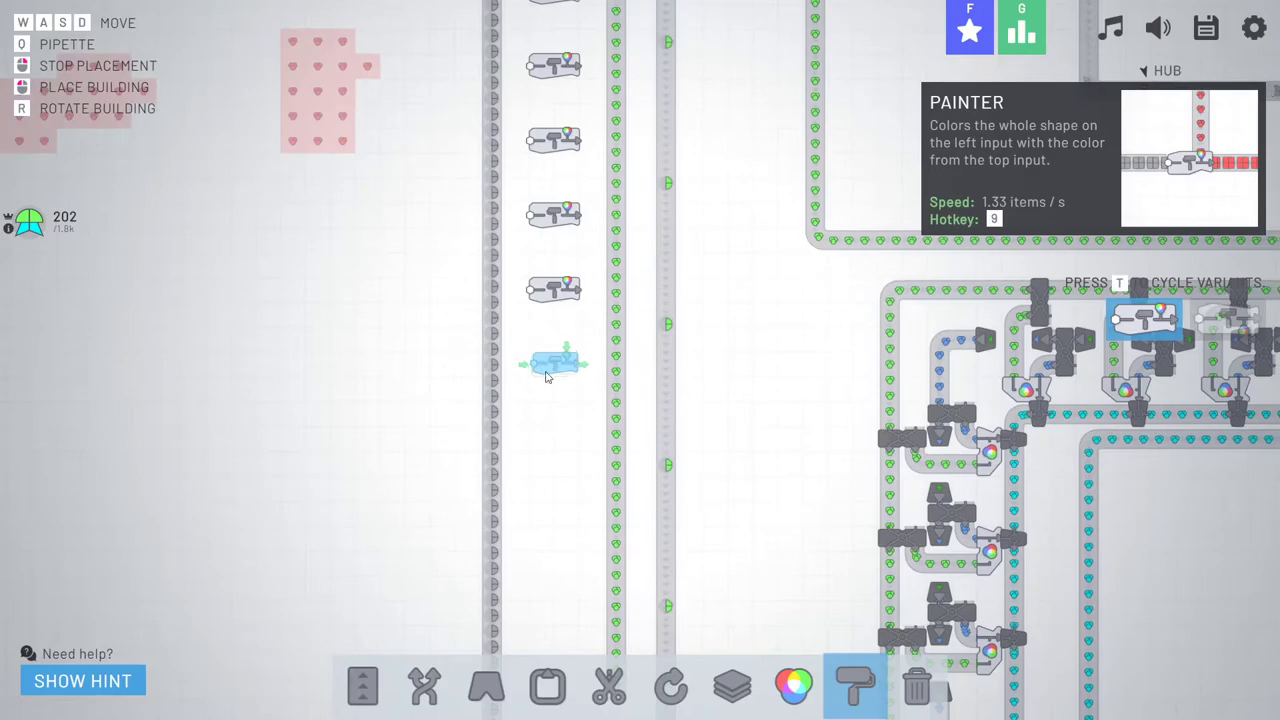
{"action": "left_click", "coordinate": [548, 380]}
{"action": "key", "text": "w"}
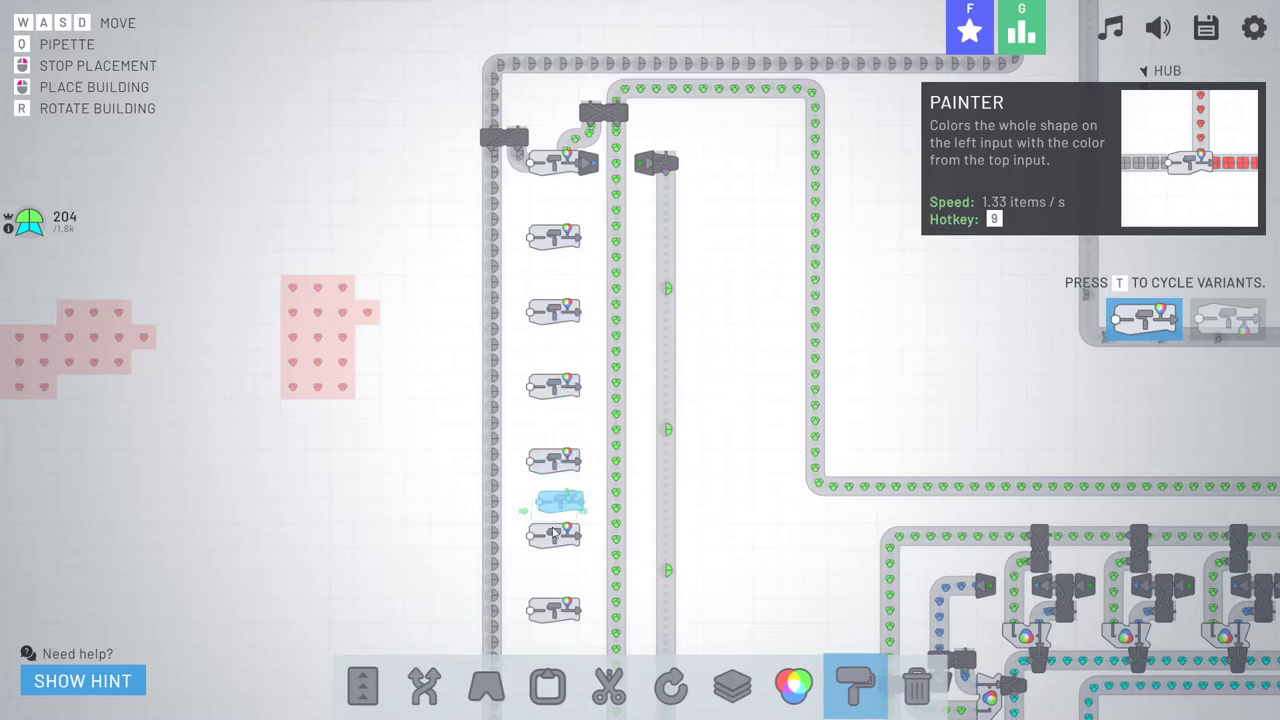
{"action": "key", "text": "s"}
{"action": "left_click", "coordinate": [548, 510]}
- Drag rows of balancers along the left and middle belts
{"action": "left_click", "coordinate": [447, 696]}
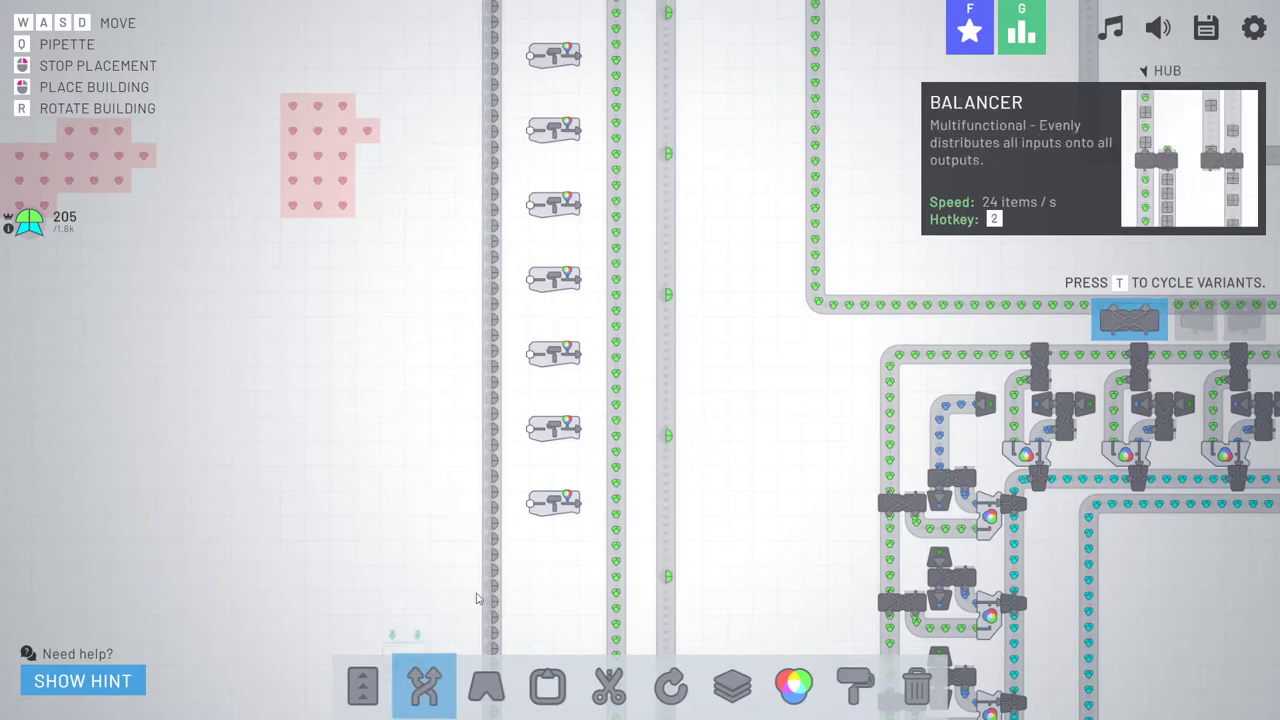
{"action": "key", "text": "w"}
{"action": "mouse_move", "coordinate": [519, 488]}
{"action": "left_mouse_down"}
{"action": "mouse_move", "coordinate": [524, 248]}
{"action": "mouse_move", "coordinate": [506, 212]}
{"action": "left_mouse_up"}
{"action": "mouse_move", "coordinate": [624, 264]}
{"action": "left_mouse_down"}
{"action": "mouse_move", "coordinate": [612, 300]}
{"action": "mouse_move", "coordinate": [615, 569]}
{"action": "left_mouse_up"}
{"action": "key", "text": "s"}
{"action": "key", "text": "s"}
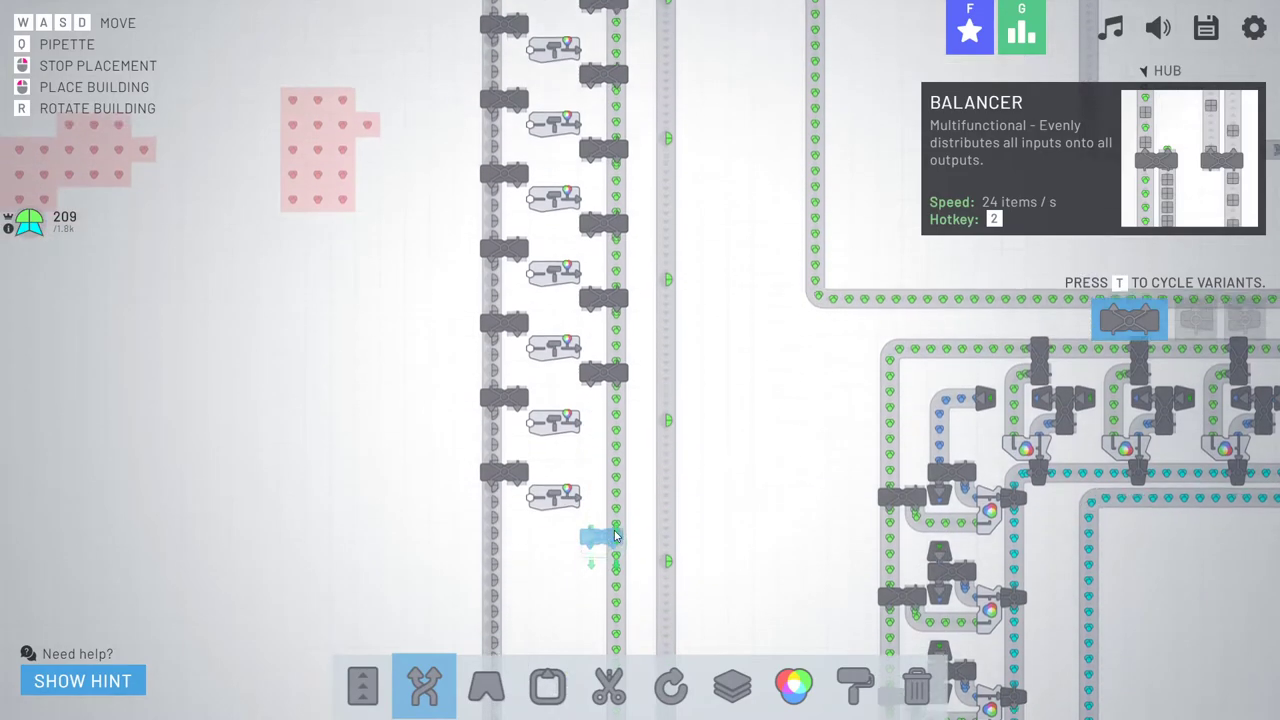
- Route the lowest painter's output into the middle belt and add a balancer at the column foot
{"action": "key", "text": "1"}
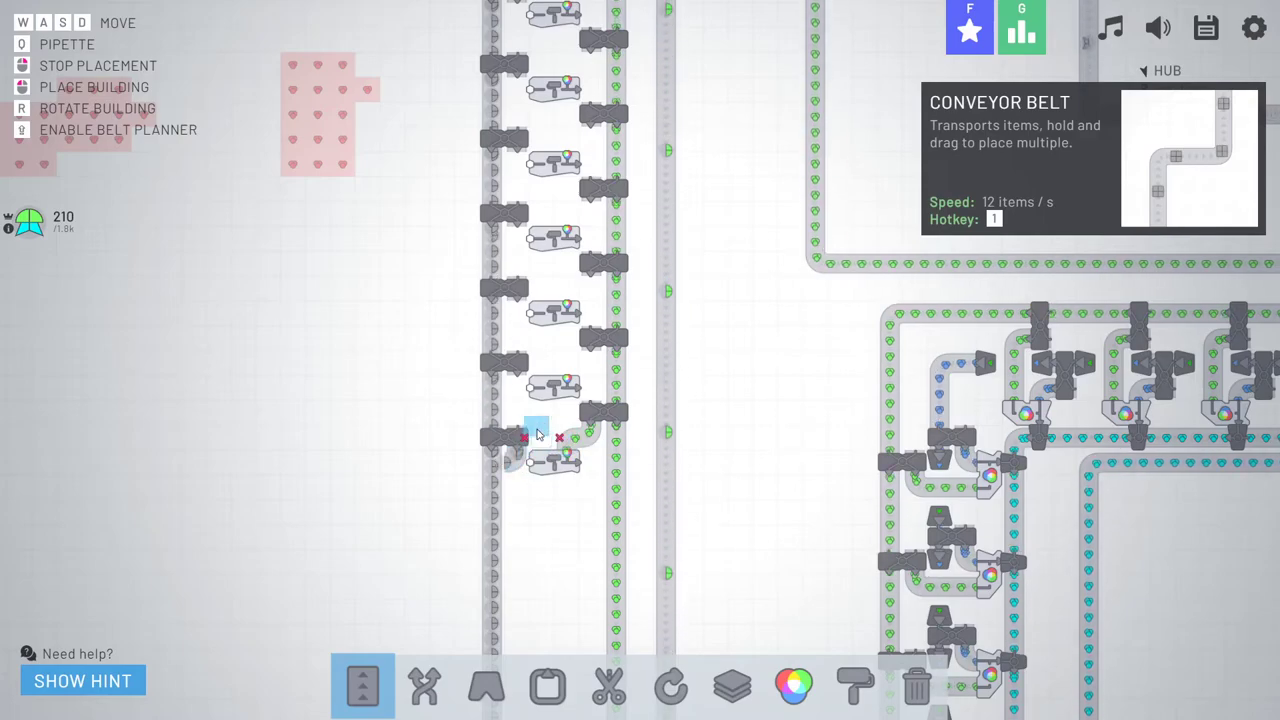
{"action": "left_click_drag", "start_coordinate": [517, 451], "coordinate": [627, 448]}
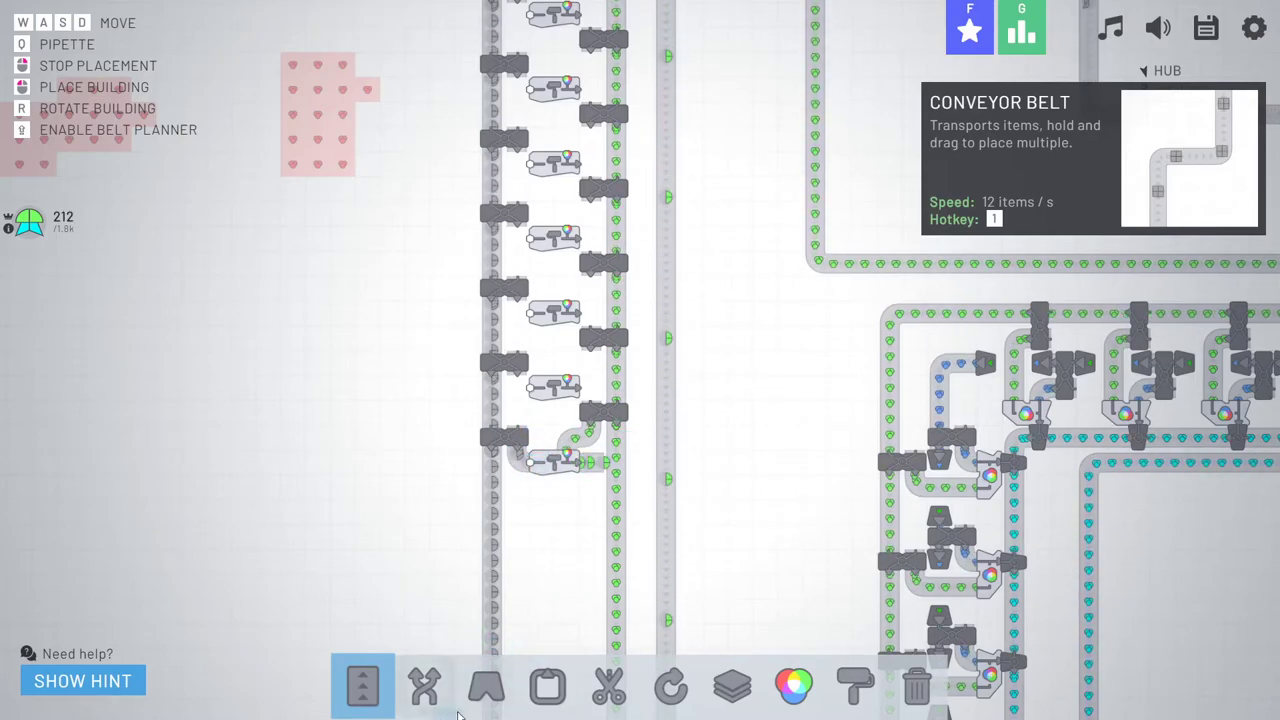
{"action": "left_click", "coordinate": [433, 694]}
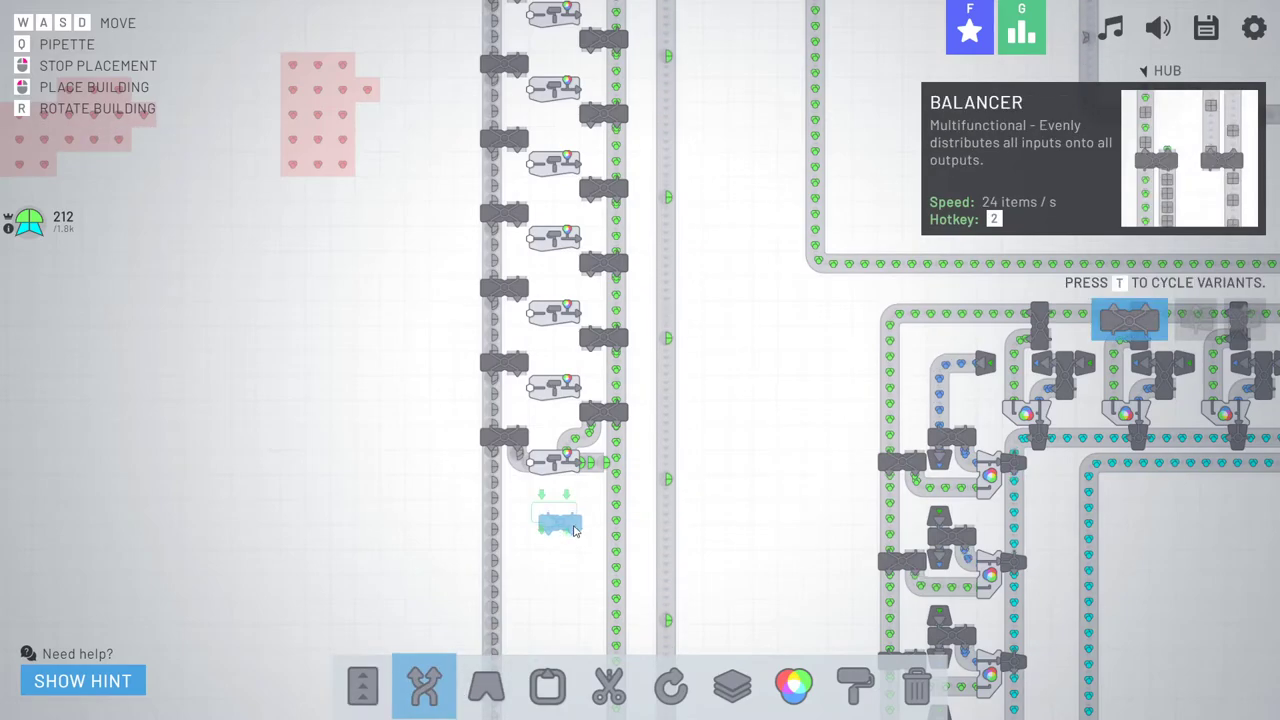
{"action": "left_click", "coordinate": [617, 497]}
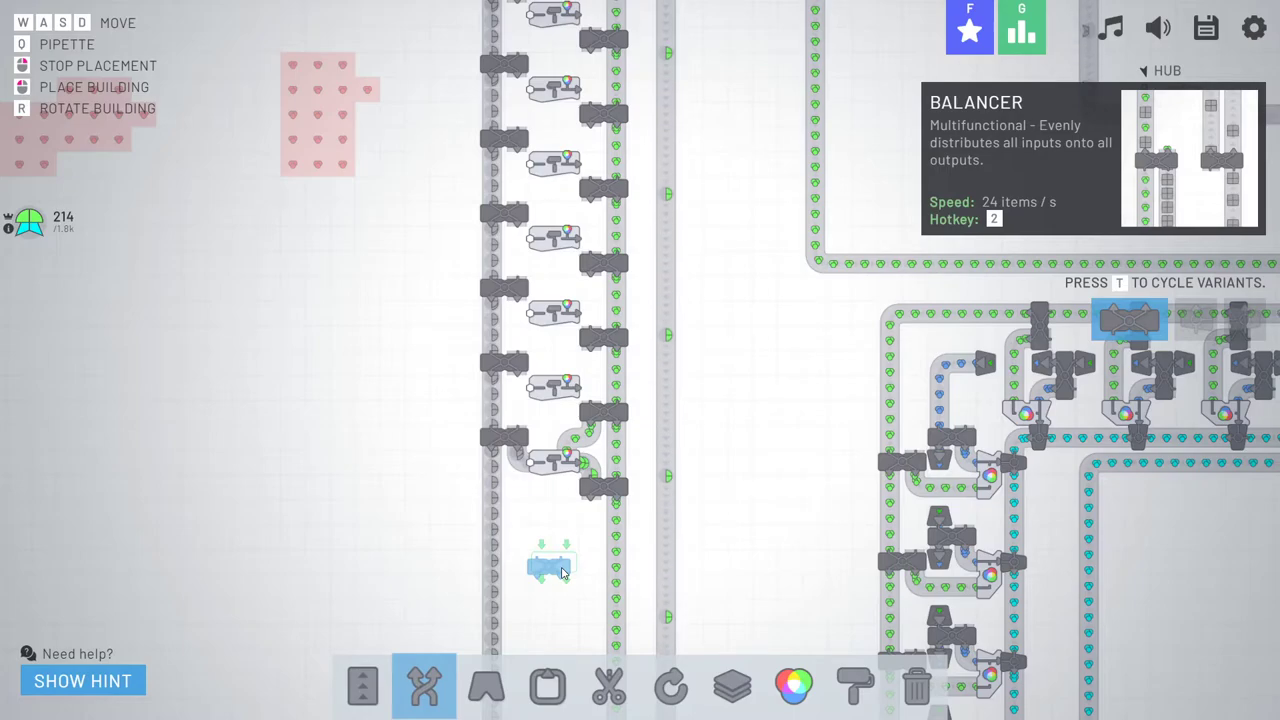
{"action": "right_click", "coordinate": [562, 573]}
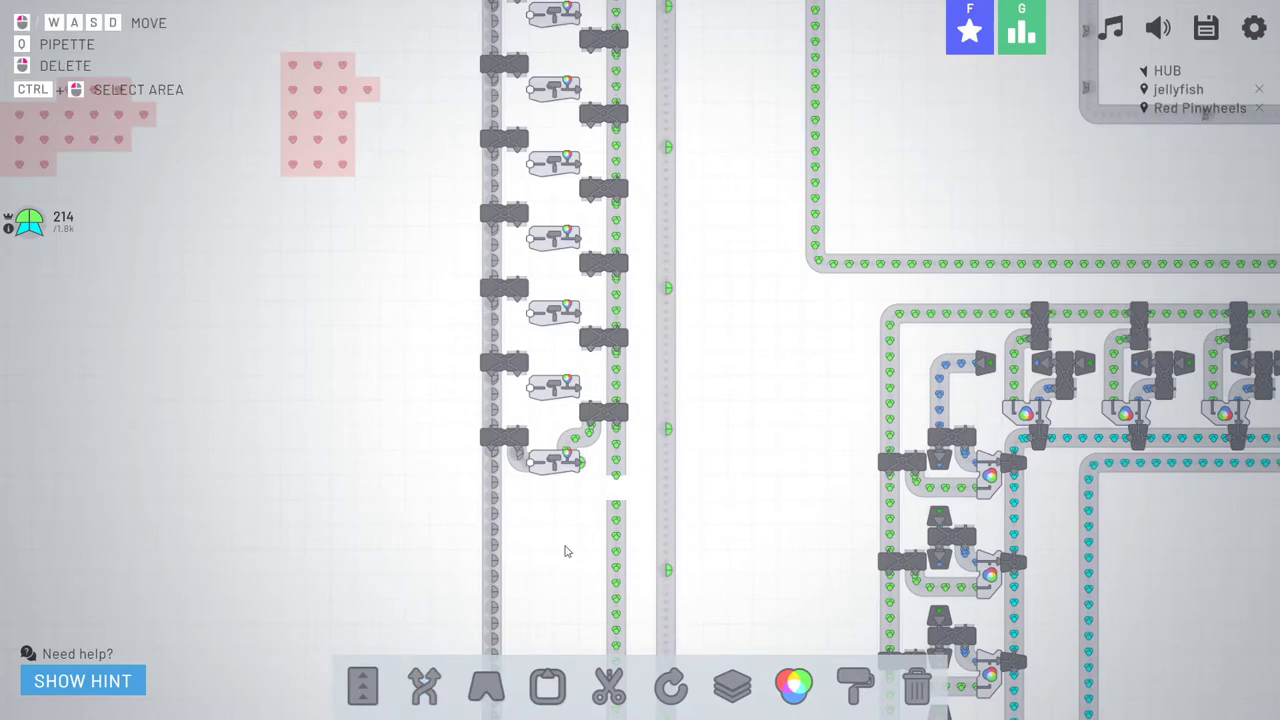
{"action": "left_click", "coordinate": [358, 686]}
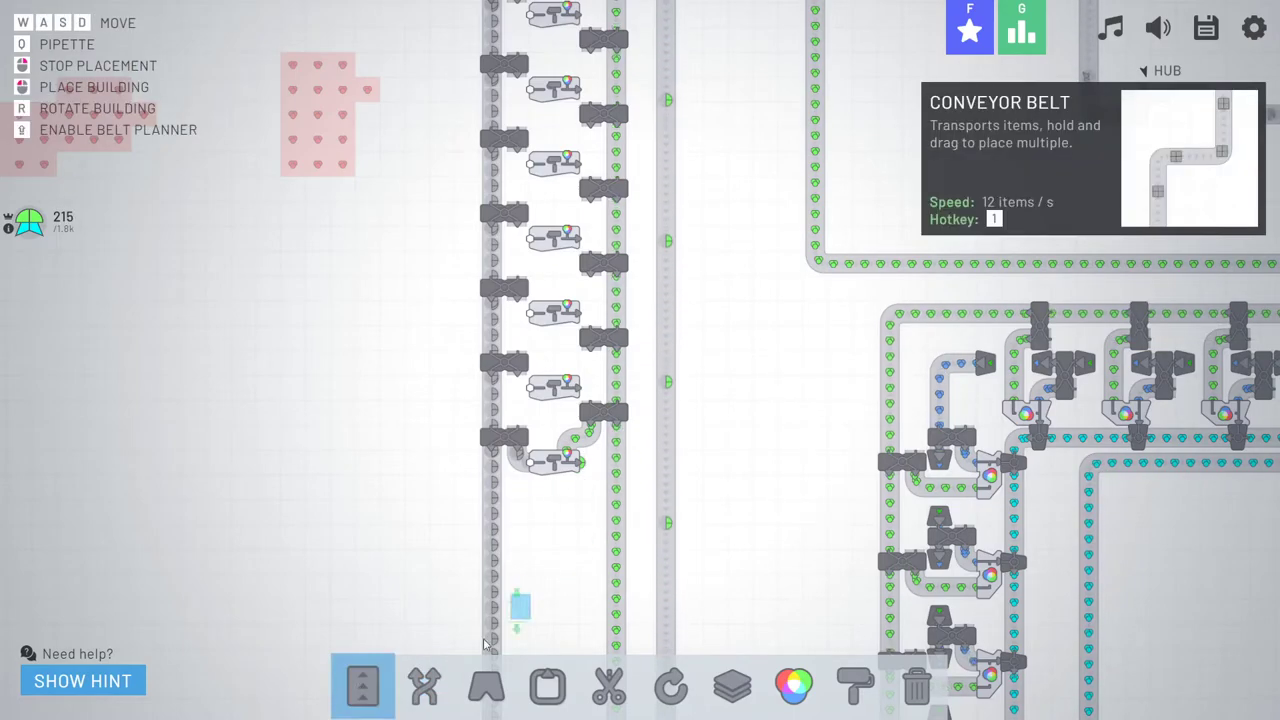
{"action": "left_click", "coordinate": [484, 686]}
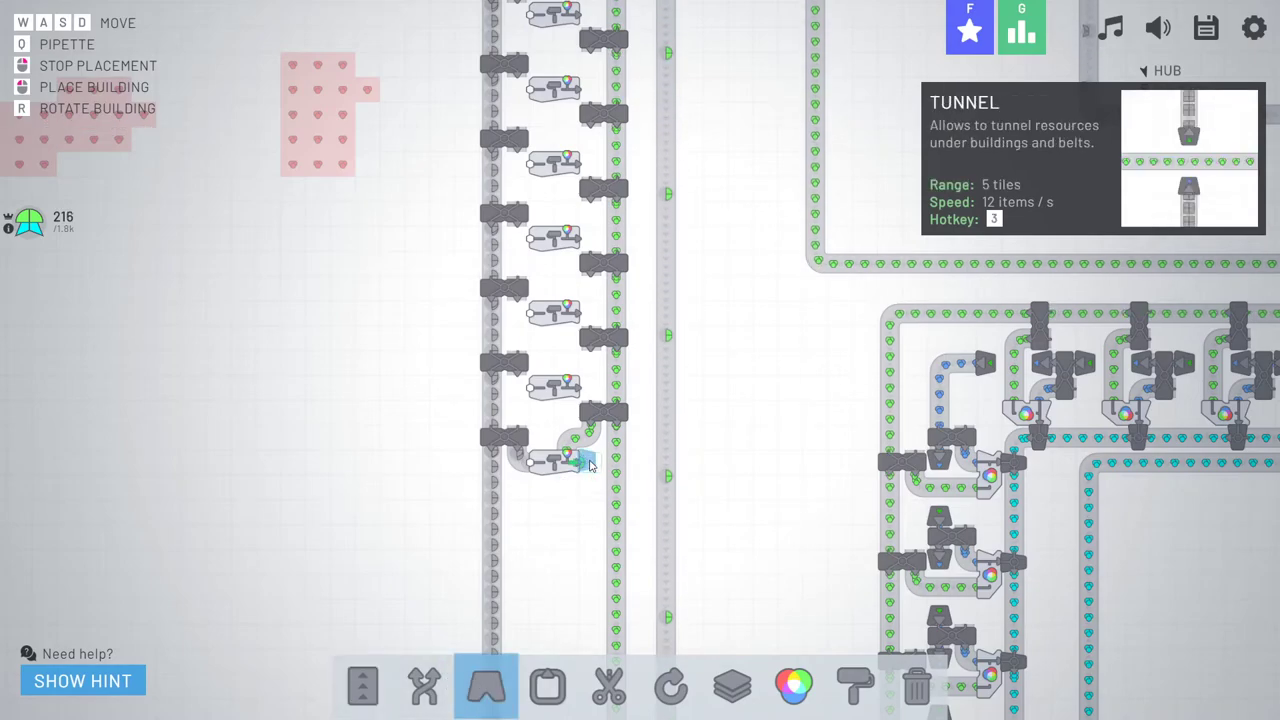
{"action": "key", "text": "w"}
{"action": "right_click", "coordinate": [718, 420]}
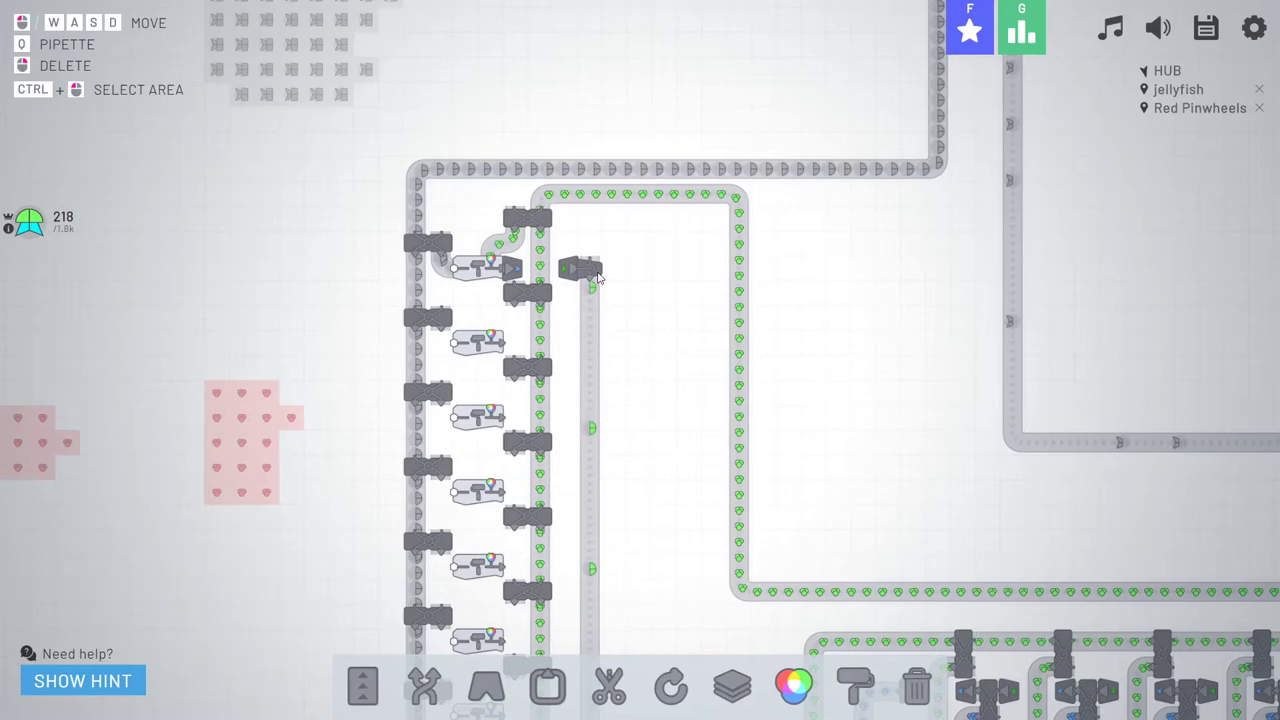
- Place five compact mergers on the outer vertical belt beside the painter rows
{"action": "key", "text": "2"}
{"action": "key", "text": "s"}
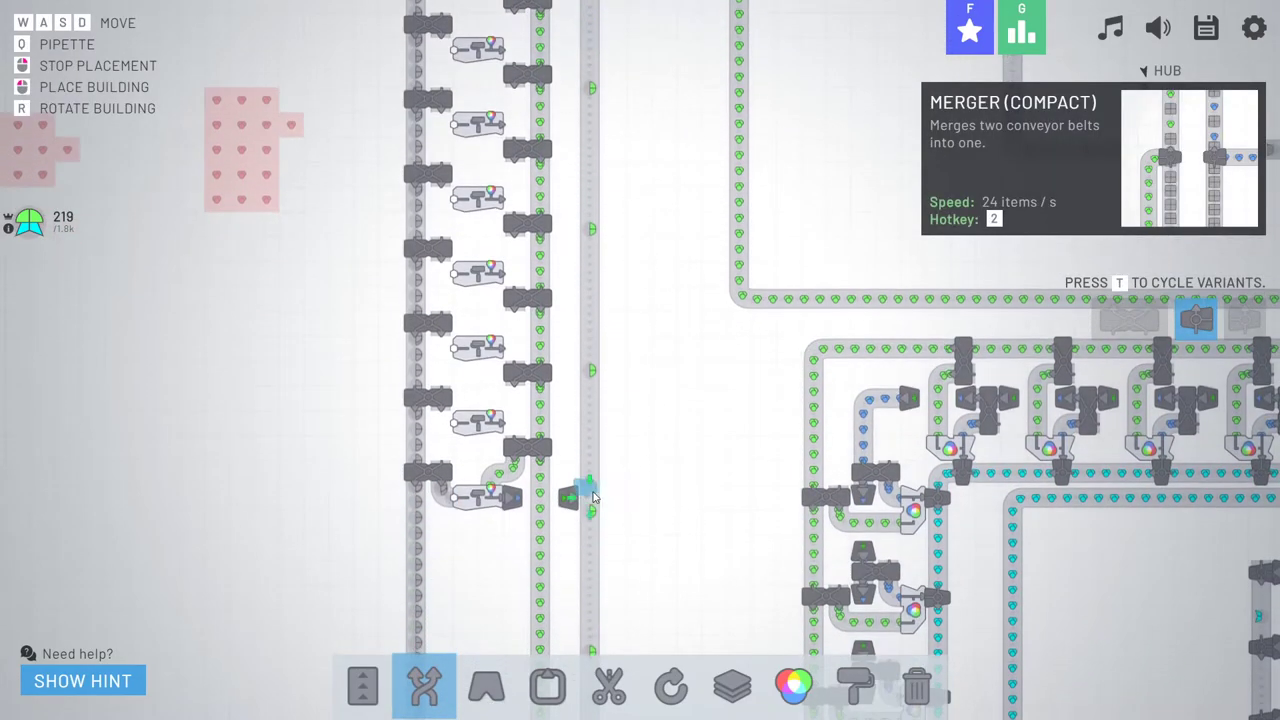
{"action": "left_click", "coordinate": [589, 423]}
{"action": "key", "text": "w"}
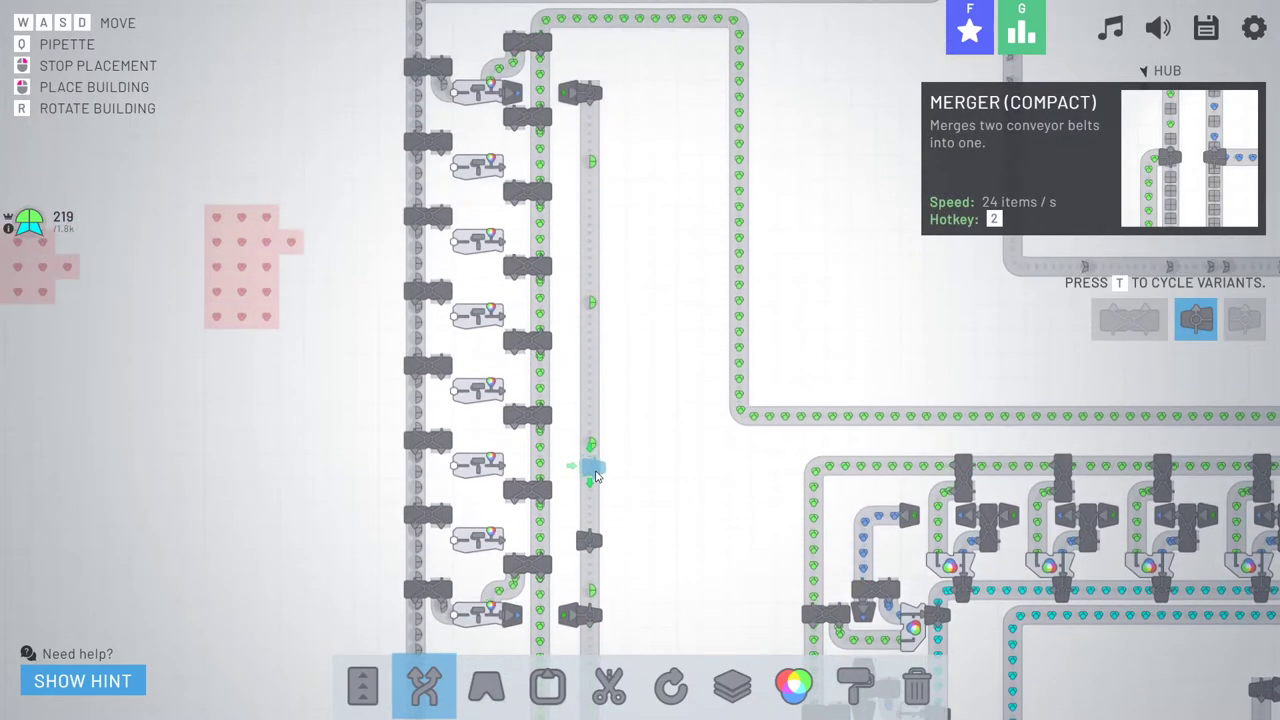
{"action": "key", "text": "w"}
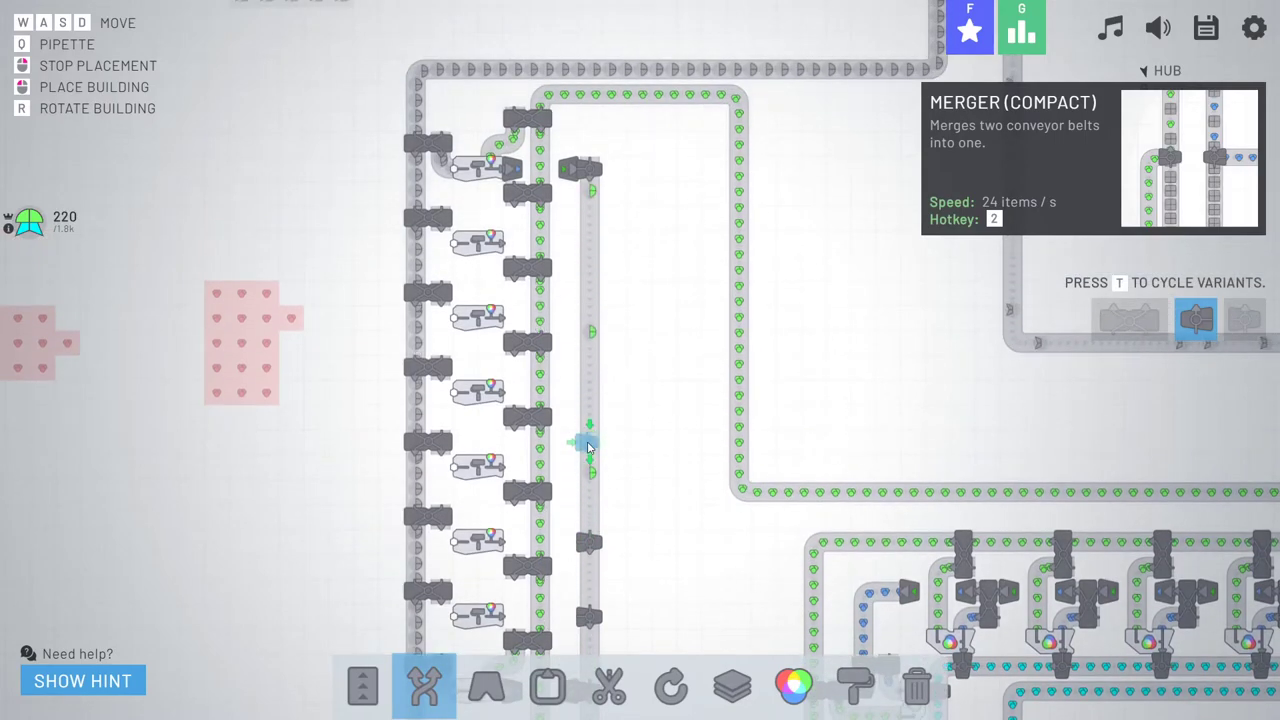
{"action": "left_click", "coordinate": [589, 465]}
{"action": "key", "text": "w"}
{"action": "key", "text": "a"}
{"action": "left_click", "coordinate": [642, 470]}
{"action": "key", "text": "w"}
{"action": "left_click", "coordinate": [643, 453]}
{"action": "left_click", "coordinate": [642, 378]}
{"action": "key", "text": "3"}
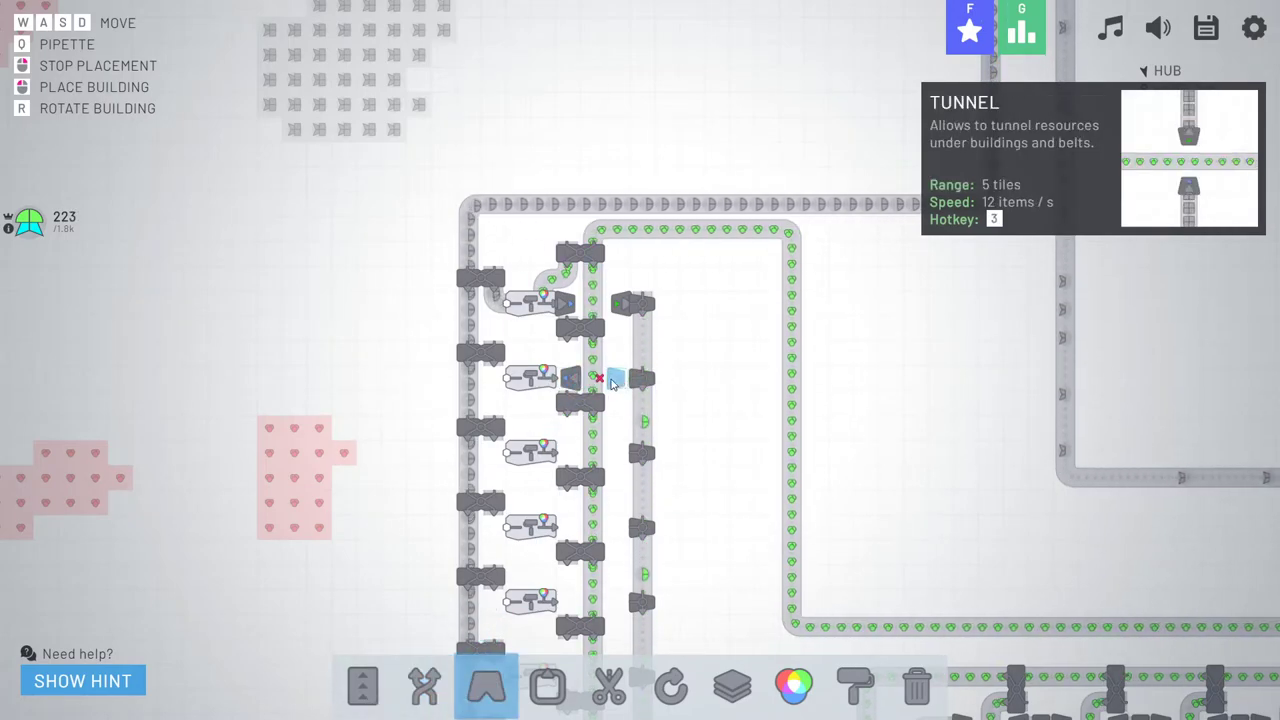
- Tunnel seven painters' outputs under the green belt toward their mergers on the outer belt
{"action": "right_click", "coordinate": [550, 411]}
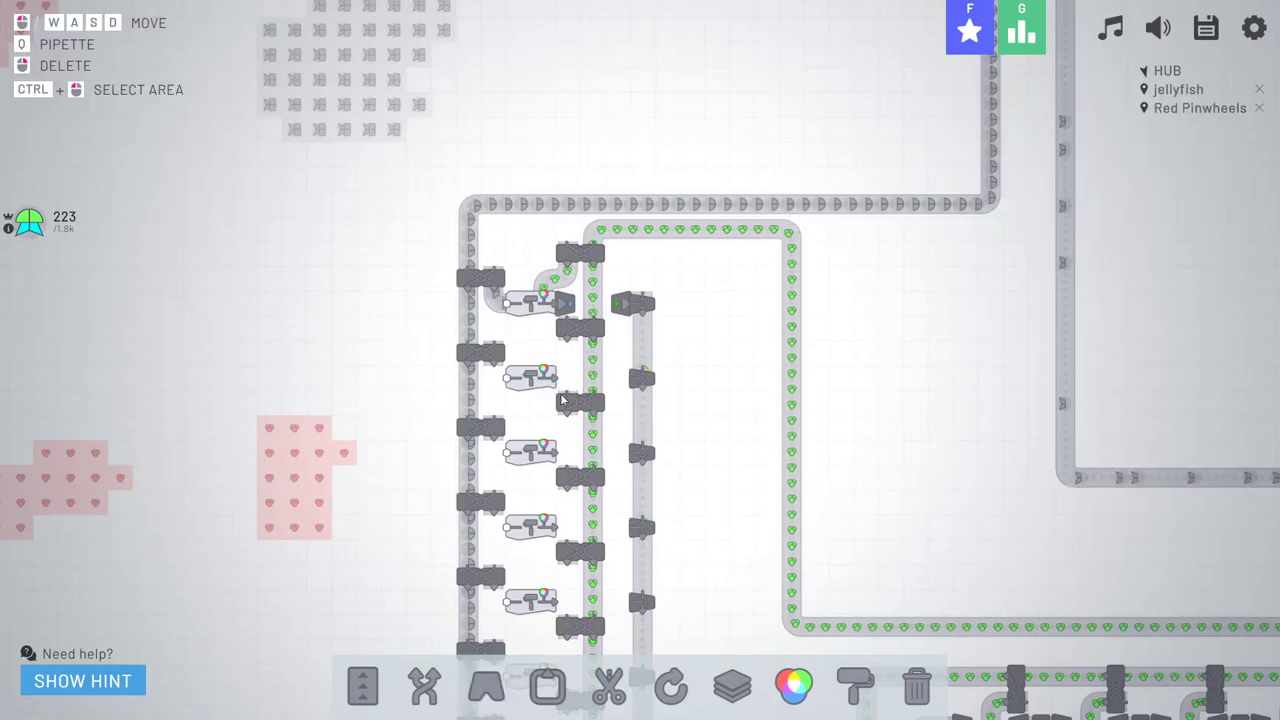
{"action": "key", "text": "3"}
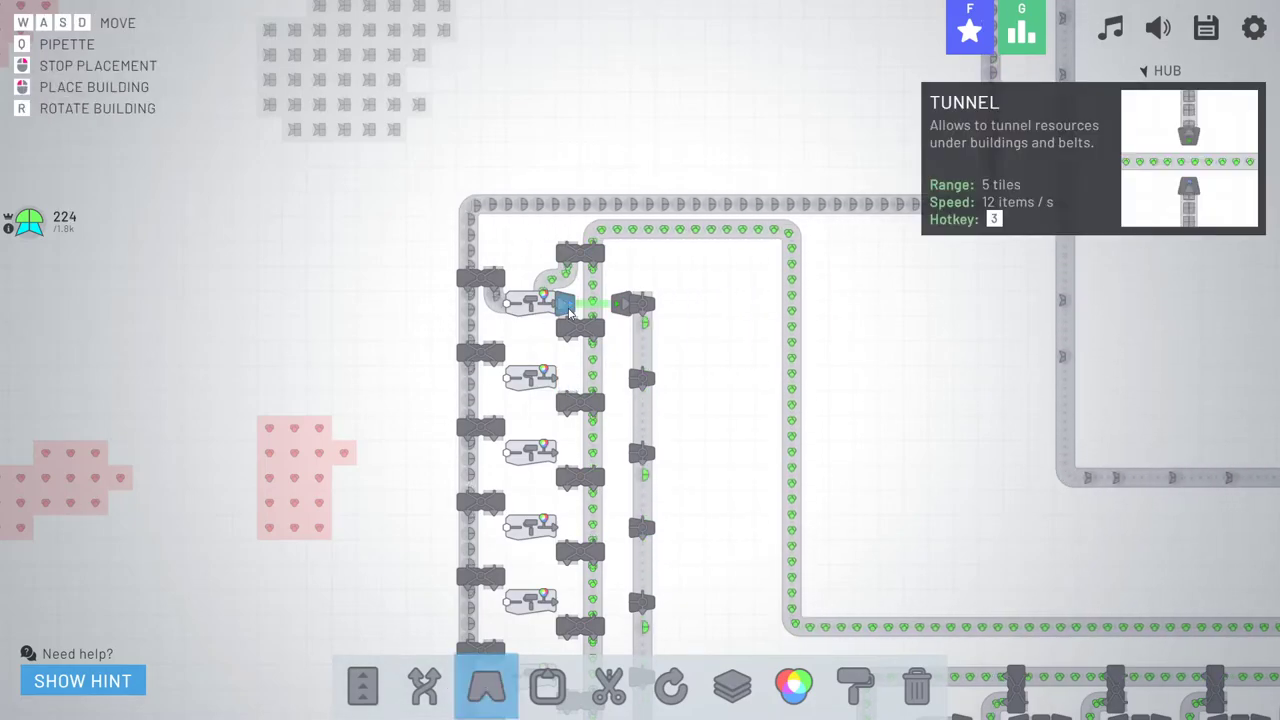
{"action": "left_click", "coordinate": [566, 308]}
{"action": "left_click", "coordinate": [566, 380]}
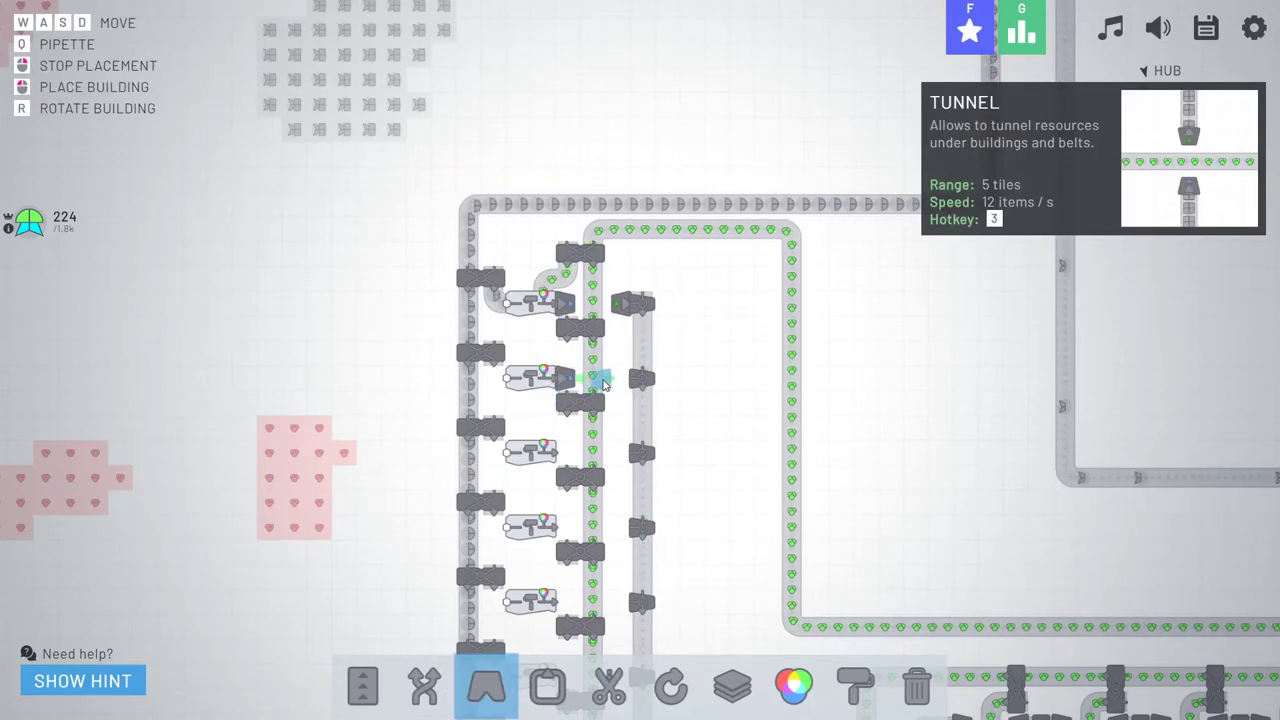
{"action": "left_click", "coordinate": [575, 463]}
{"action": "key", "text": "s"}
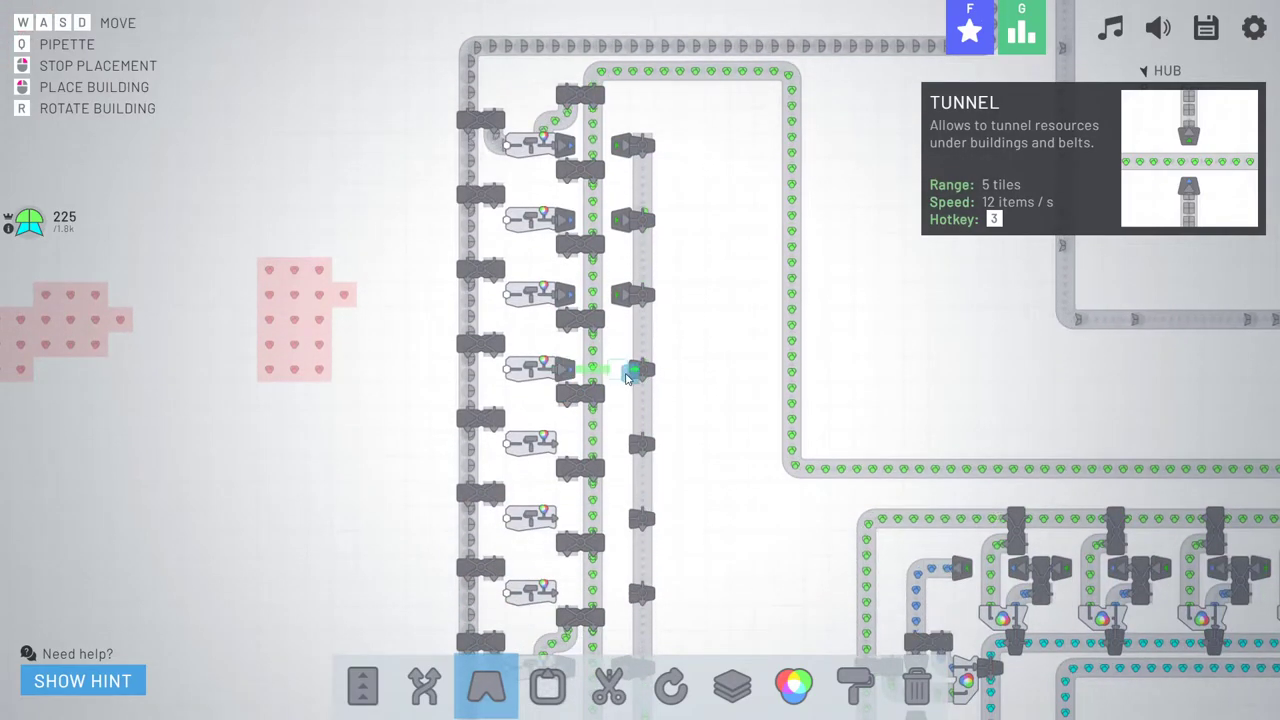
{"action": "left_click", "coordinate": [626, 377]}
{"action": "key", "text": "s"}
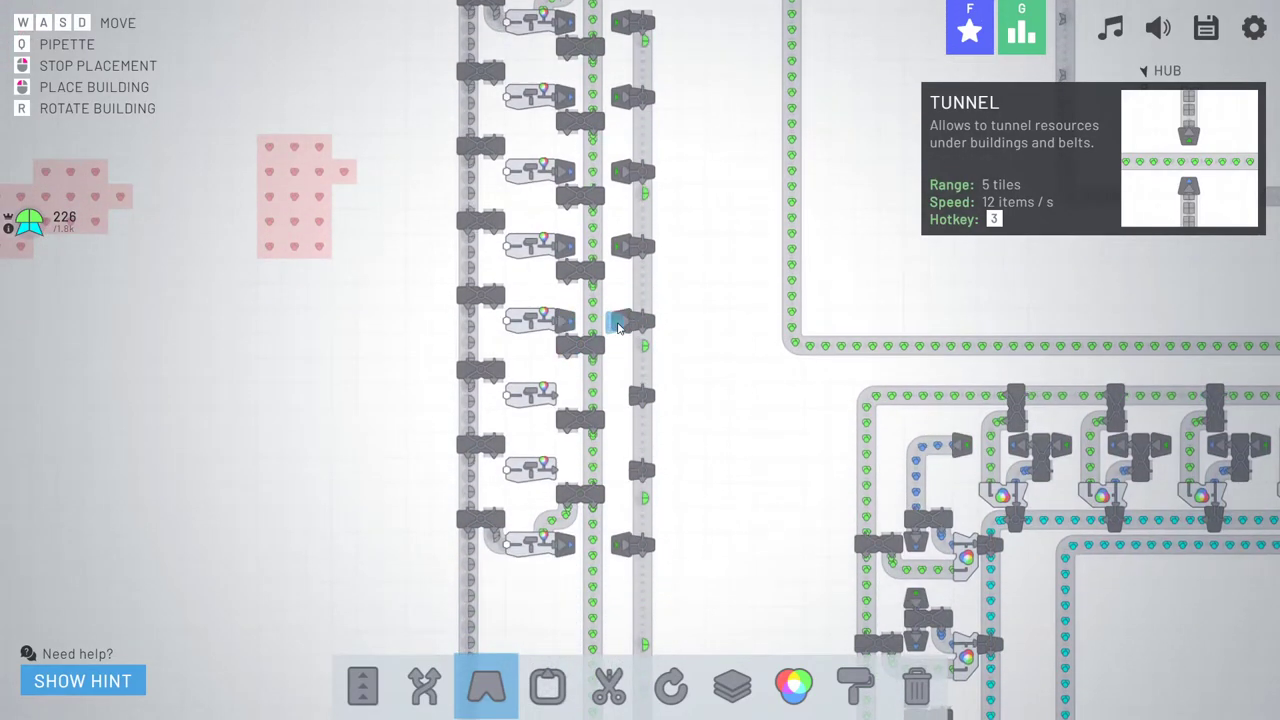
{"action": "left_click", "coordinate": [626, 399]}
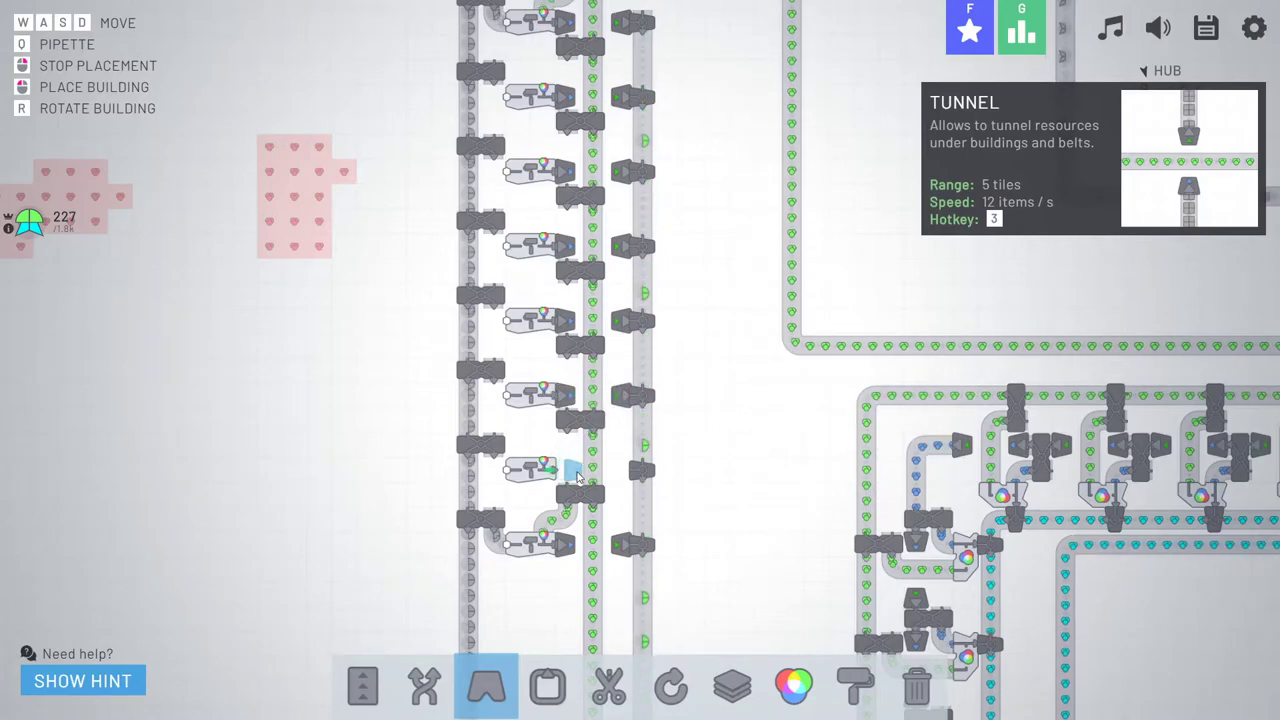
{"action": "left_click", "coordinate": [608, 470]}
- Connect the second painter to the green belt with a short curved feed
{"action": "left_click", "coordinate": [378, 692]}
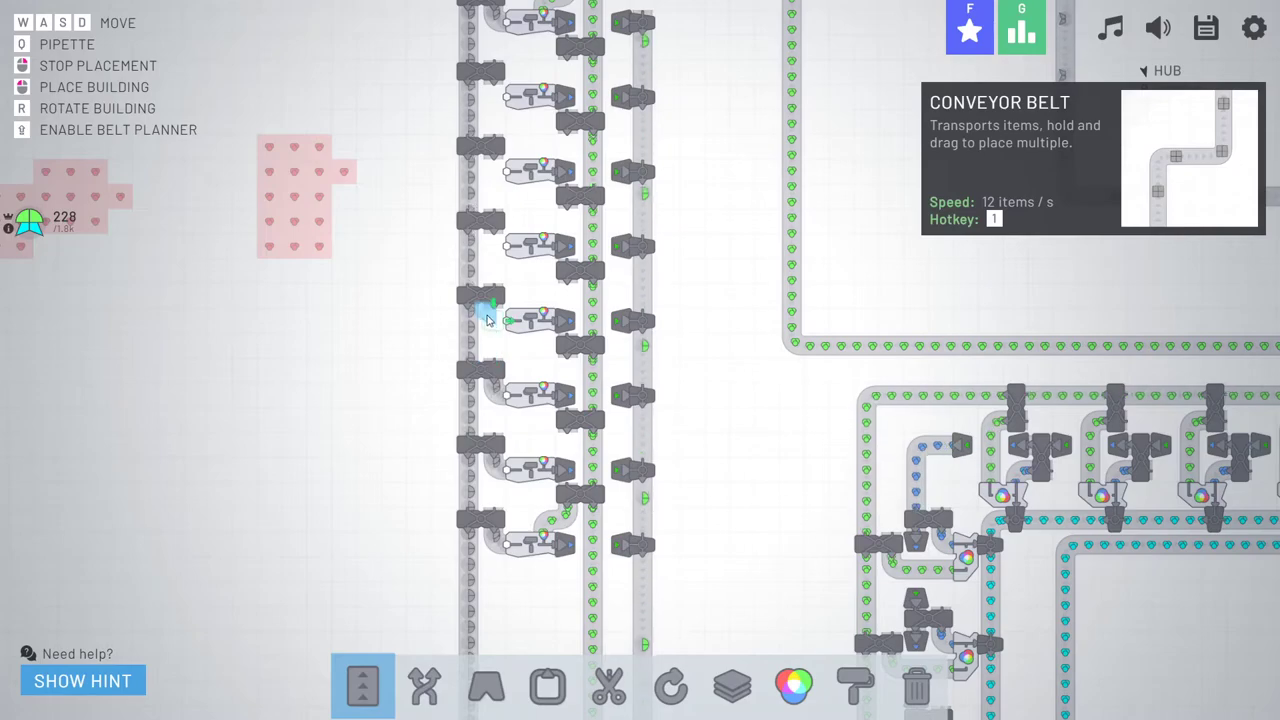
{"action": "key", "text": "w"}
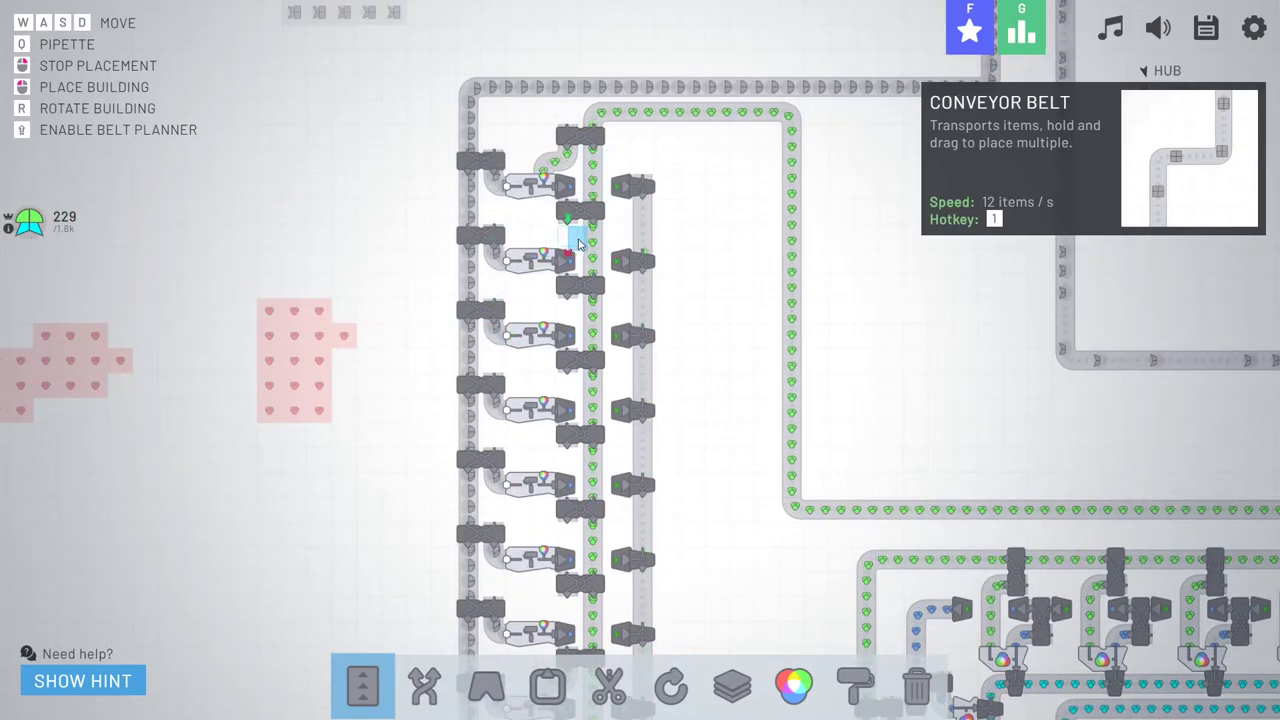
{"action": "left_click_drag", "start_coordinate": [570, 247], "coordinate": [529, 243]}
{"action": "right_click", "coordinate": [522, 244]}
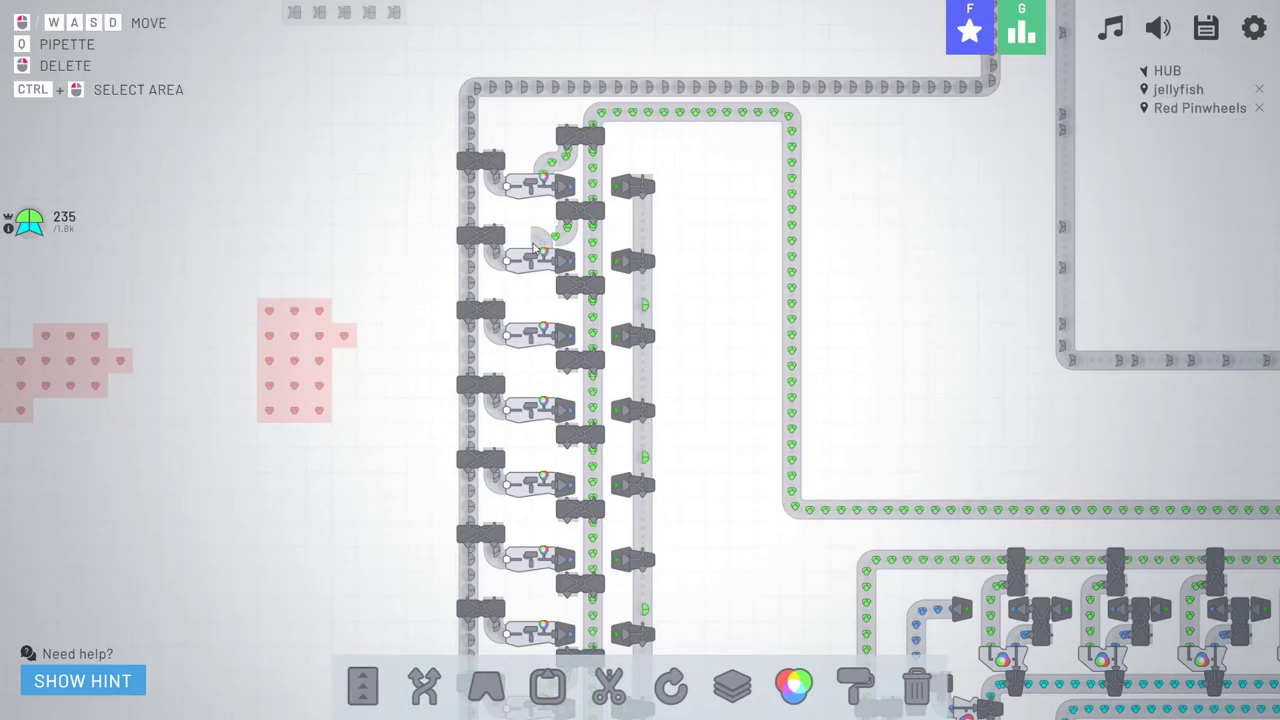
{"action": "key", "text": "1"}
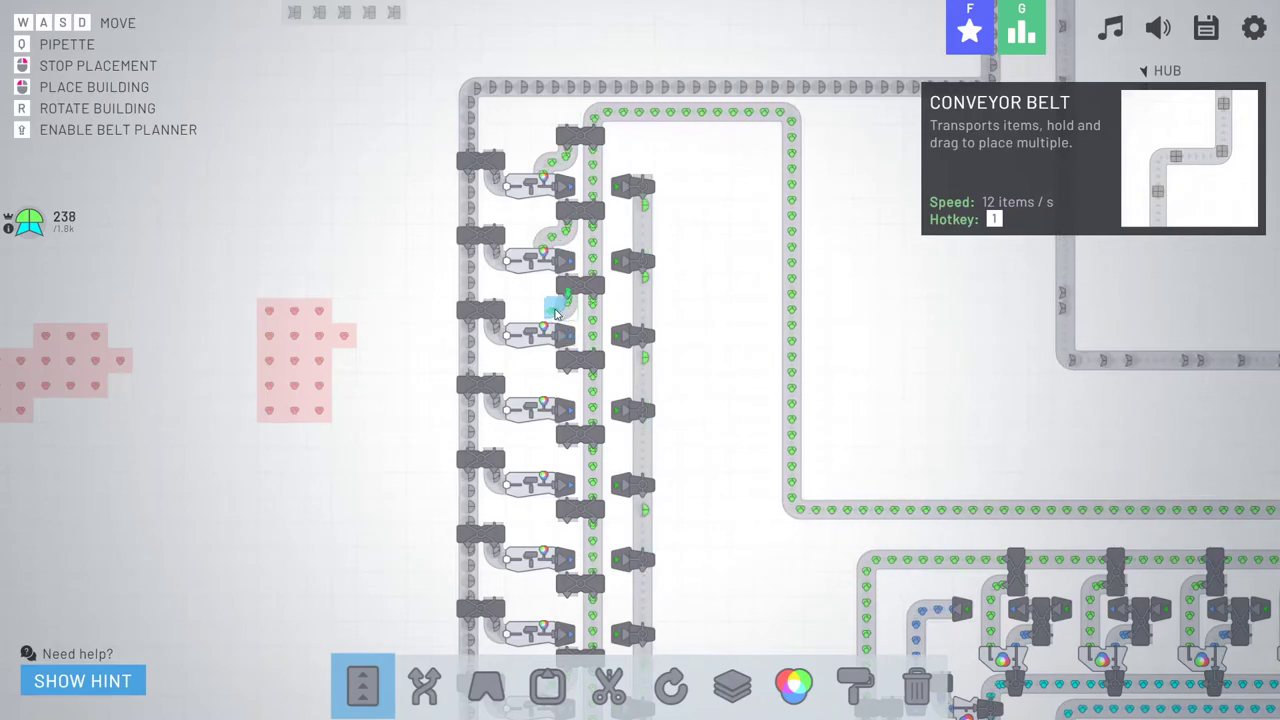
- Add curved green-belt feeds to the remaining painters further down the column
{"action": "left_click_drag", "start_coordinate": [570, 302], "coordinate": [548, 324]}
{"action": "left_click_drag", "start_coordinate": [565, 388], "coordinate": [557, 380]}
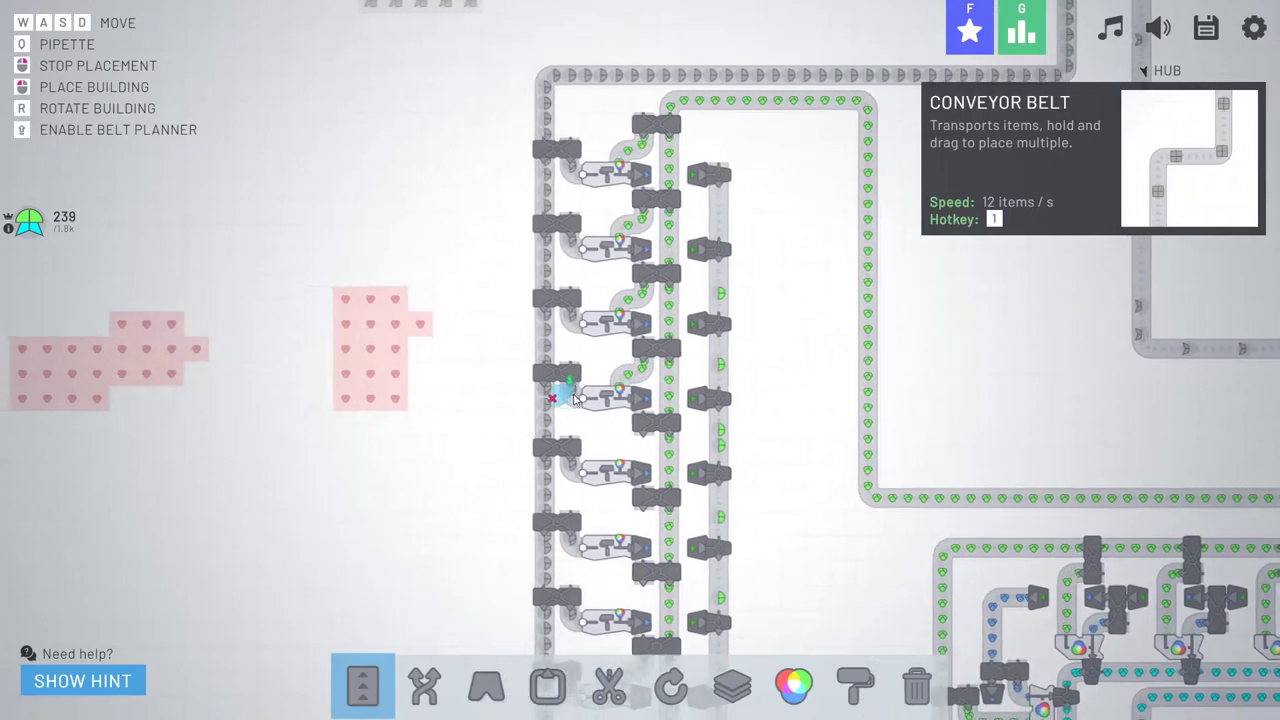
{"action": "key", "text": "s"}
{"action": "left_click_drag", "start_coordinate": [592, 252], "coordinate": [571, 251]}
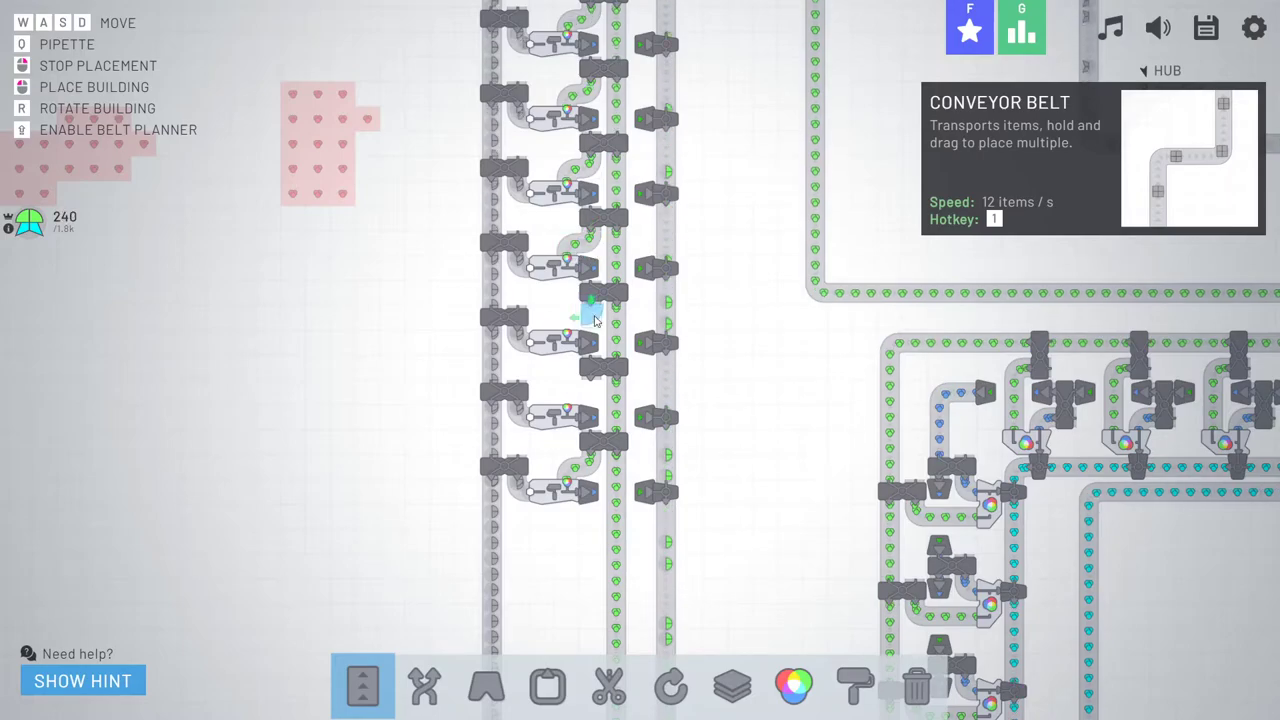
{"action": "left_click_drag", "start_coordinate": [591, 309], "coordinate": [571, 323]}
{"action": "left_click_drag", "start_coordinate": [586, 371], "coordinate": [571, 386]}
{"action": "right_click", "coordinate": [743, 409]}
{"action": "scroll", "coordinate": [743, 411], "scroll_direction": "down", "scroll_amount": 2}
{"action": "key", "text": "s"}
{"action": "key", "text": "d"}
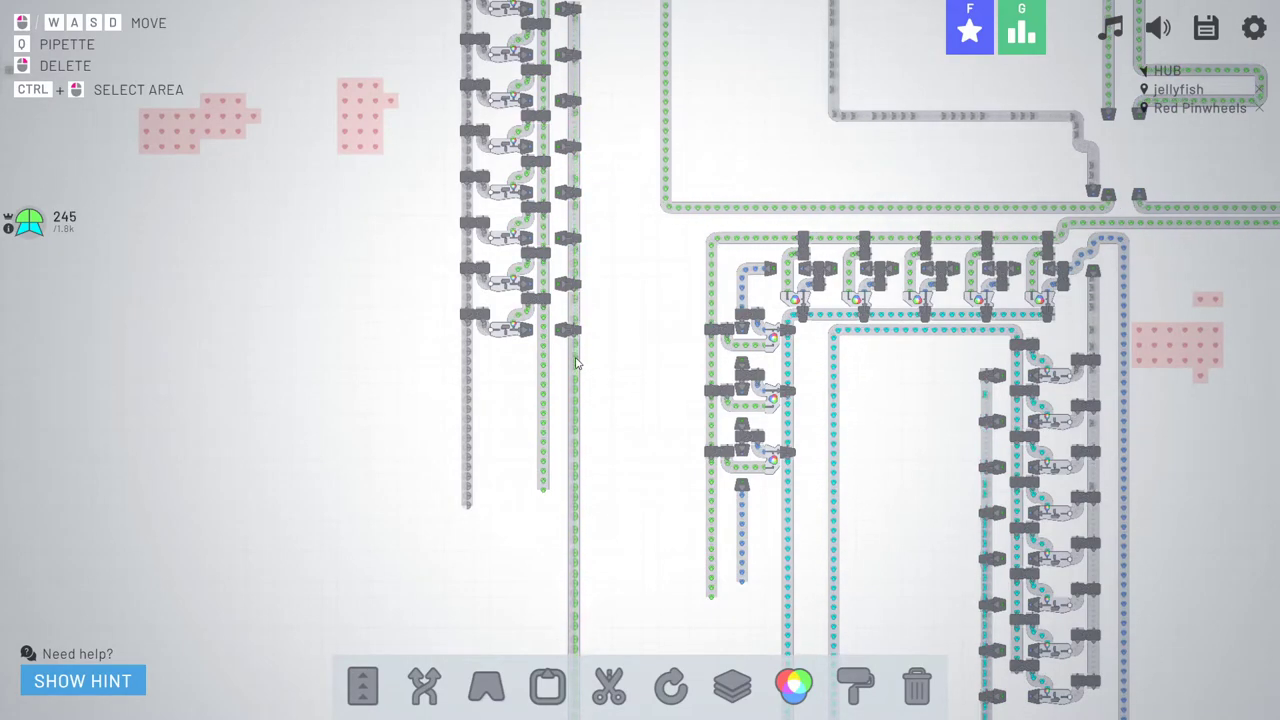
{"action": "key", "text": "a"}
{"action": "key", "text": "w"}
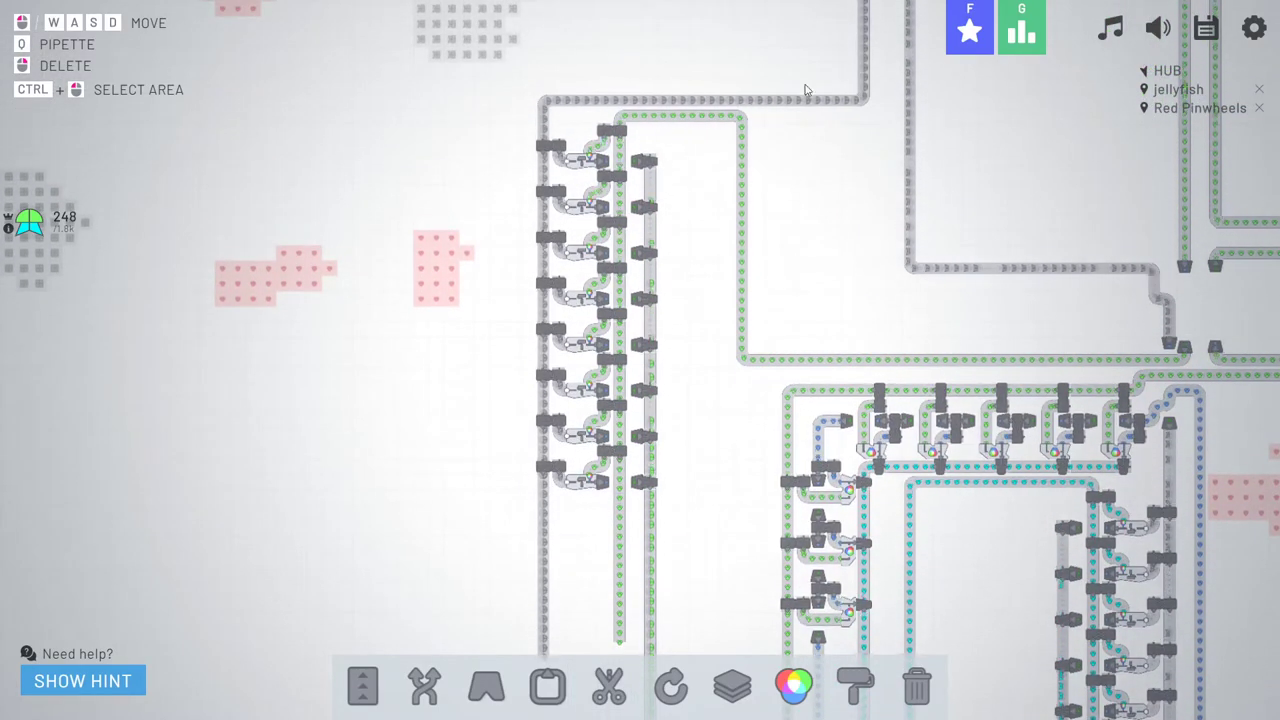
{"action": "key", "text": "s"}
{"action": "scroll", "coordinate": [527, 361], "scroll_direction": "up", "scroll_amount": 3}
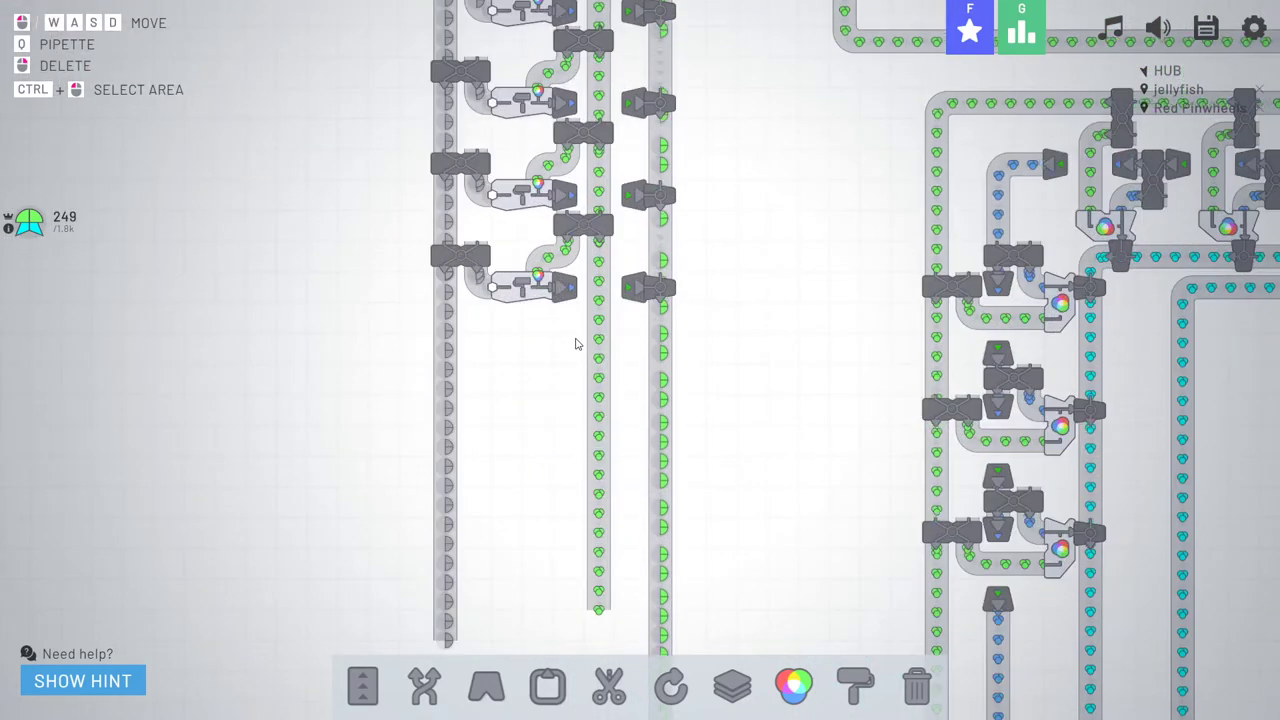
- Place a new painter at the foot of the painter column
{"action": "key", "text": "9"}
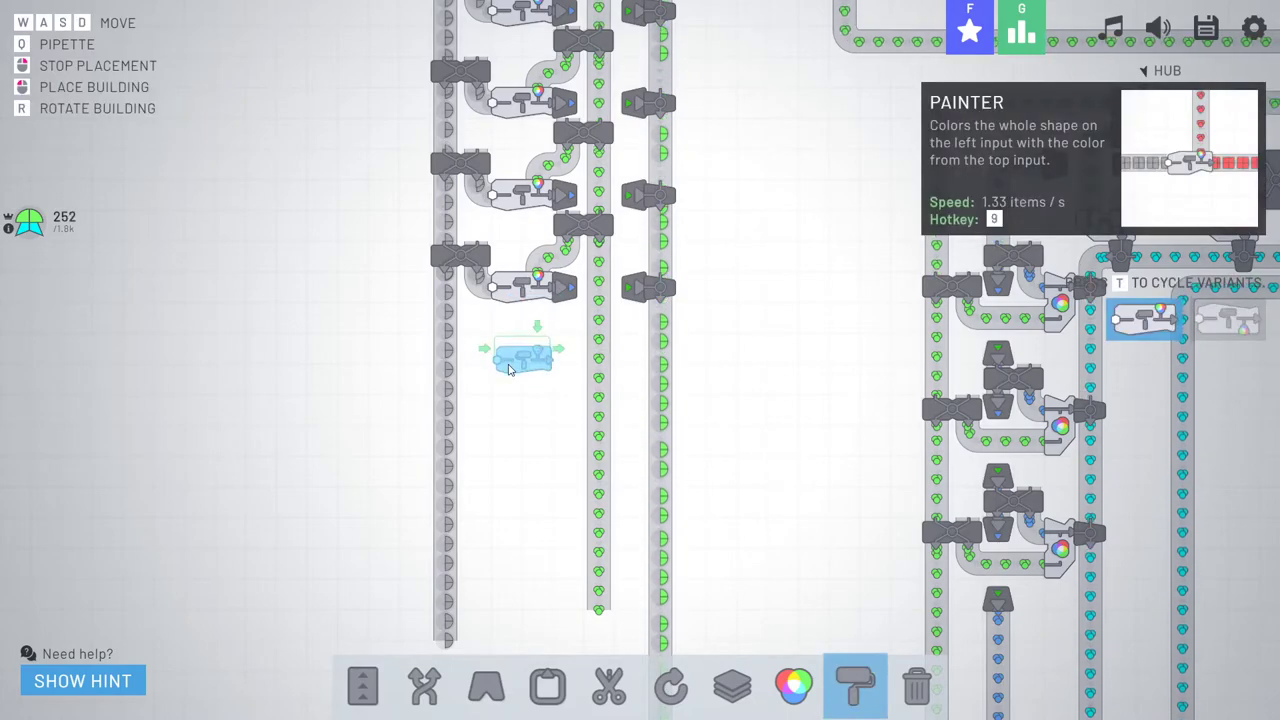
{"action": "left_click", "coordinate": [521, 378]}
{"action": "right_click", "coordinate": [511, 472]}
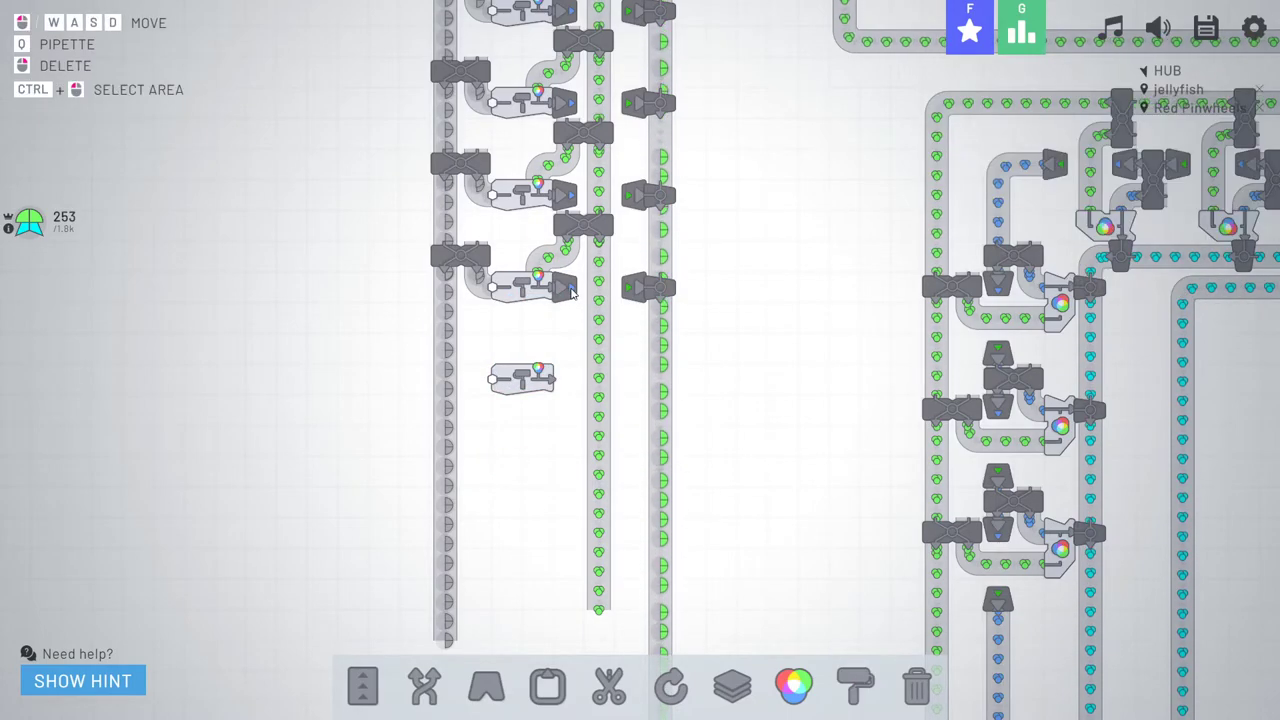
- Add balancers on the new painter's feed belt and the green belt above it
{"action": "key", "text": "3"}
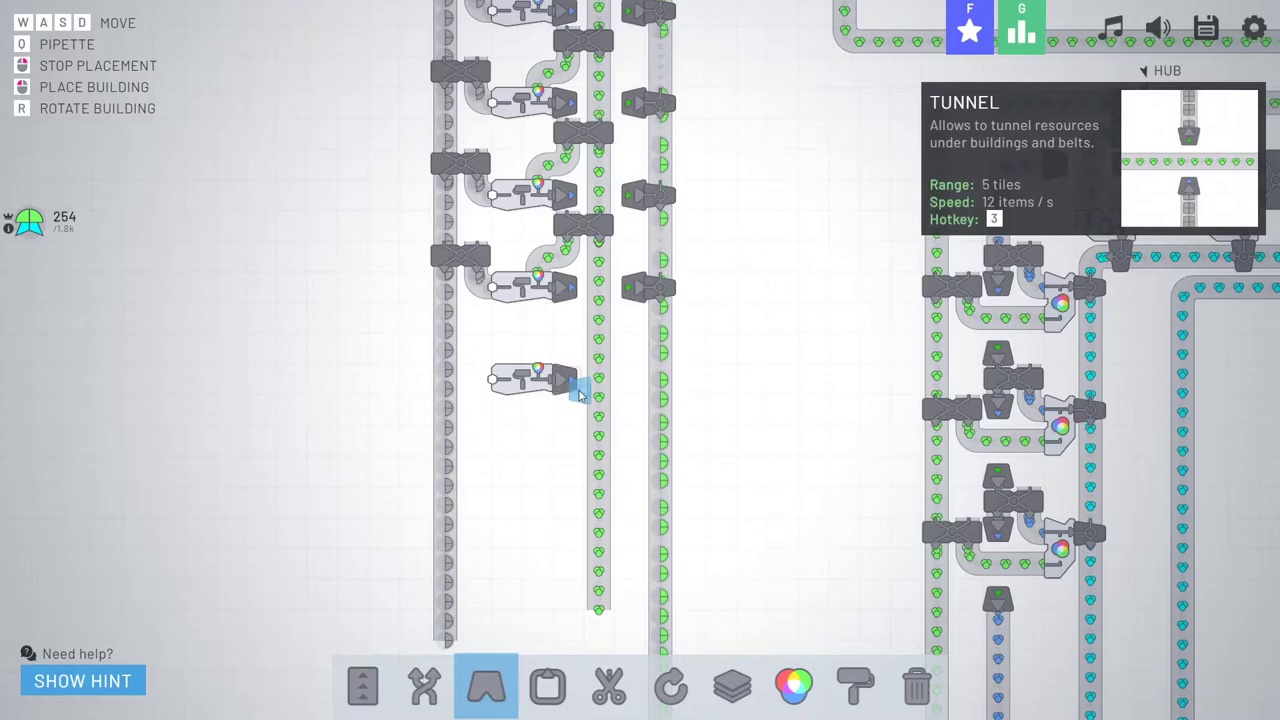
{"action": "key", "text": "2"}
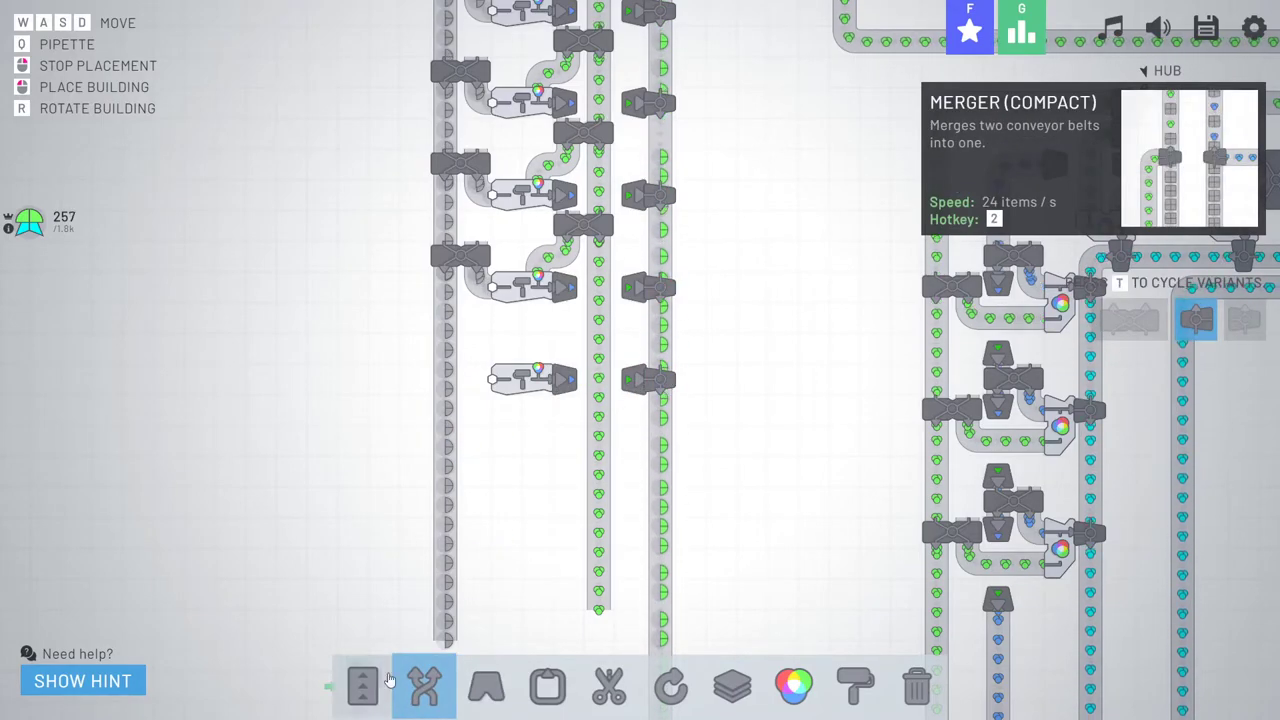
{"action": "key", "text": "t"}
{"action": "key", "text": "t"}
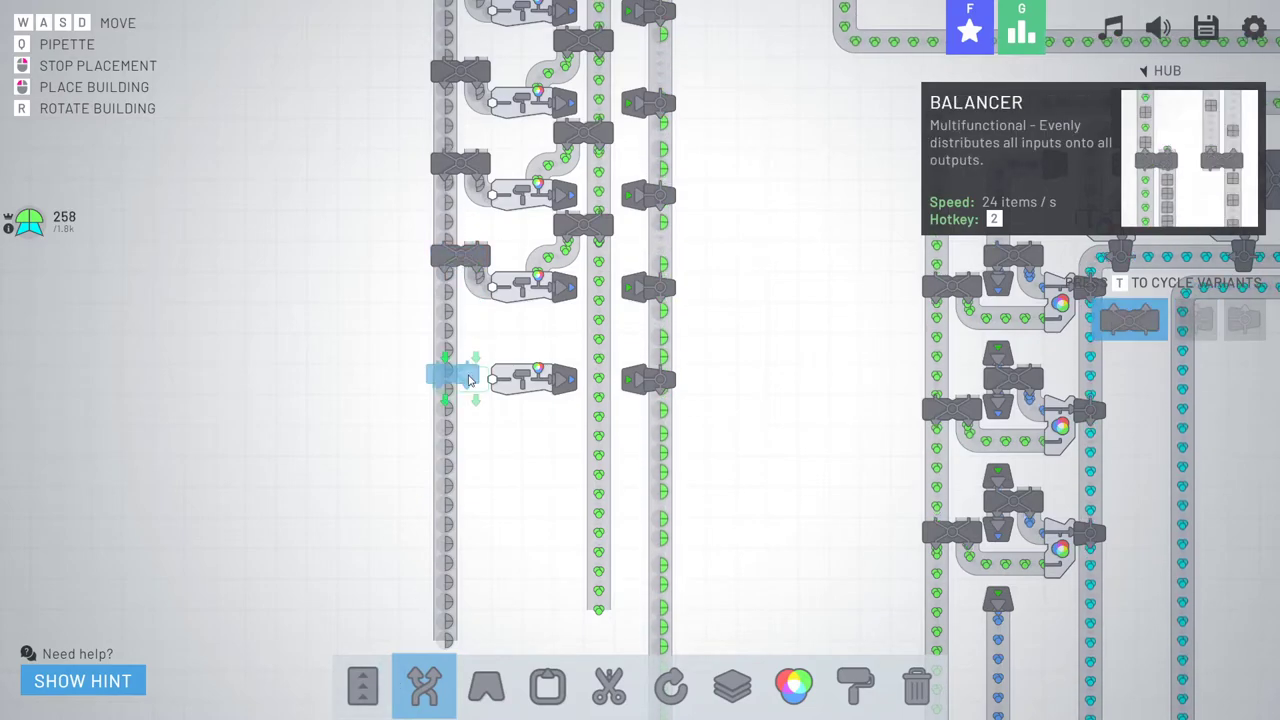
{"action": "left_click", "coordinate": [475, 357]}
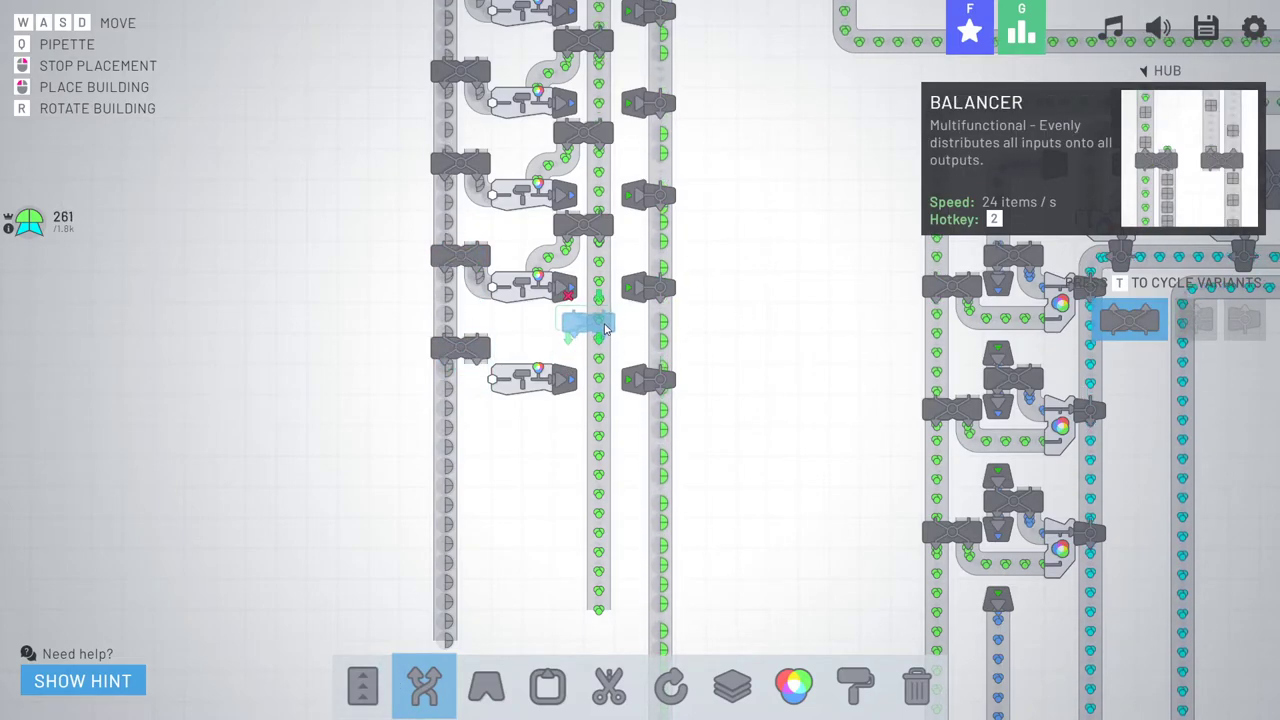
{"action": "left_click", "coordinate": [604, 329]}
{"action": "left_click", "coordinate": [366, 692]}
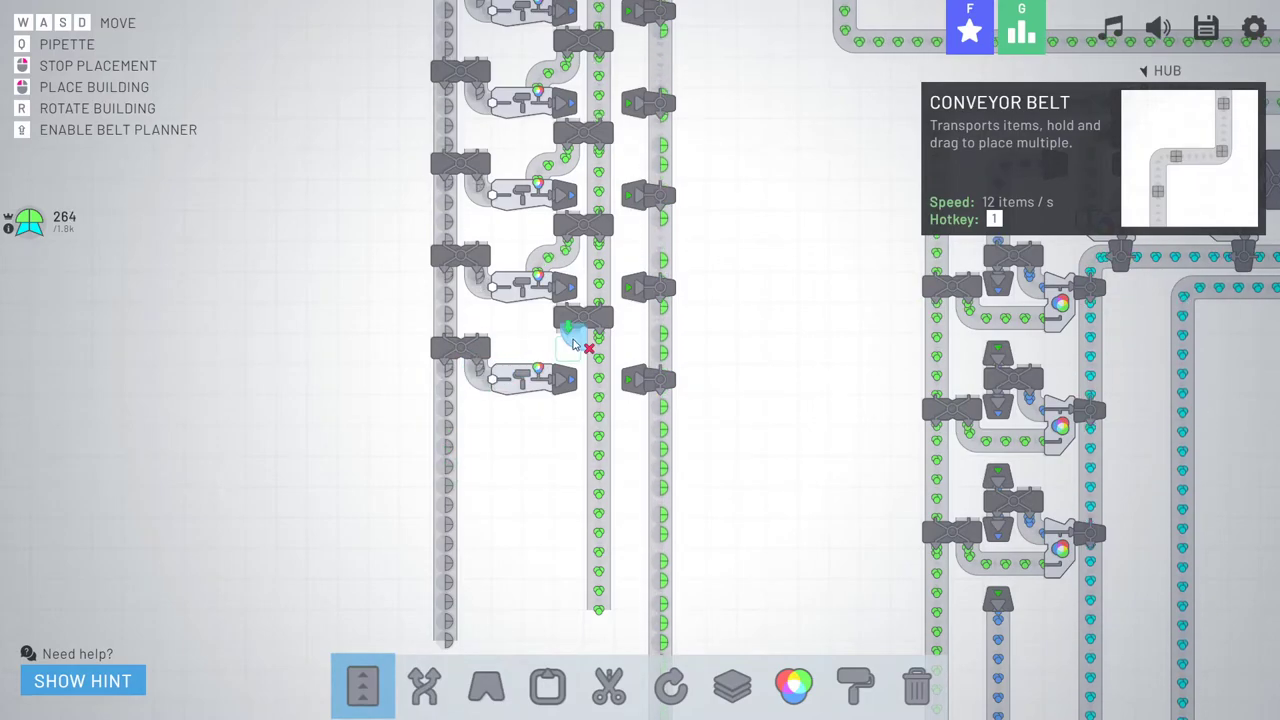
{"action": "right_click", "coordinate": [751, 363]}
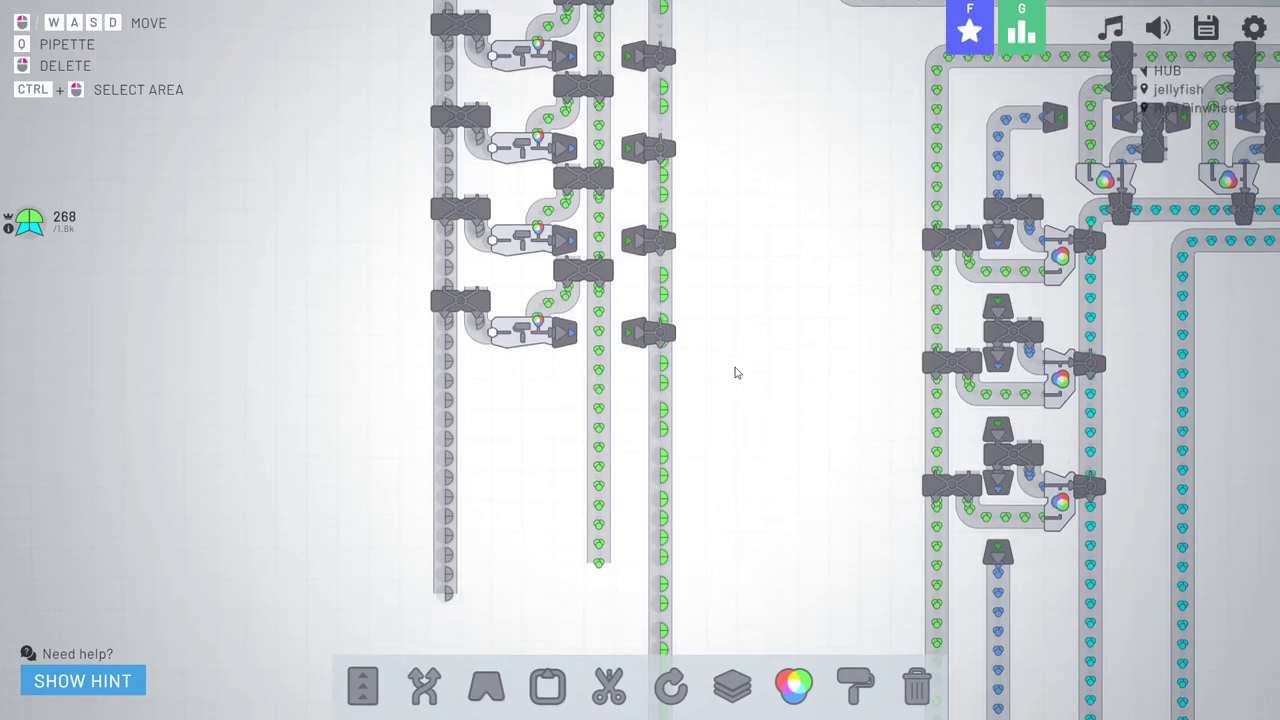
- Pan around the factory with WASD until the long vertical module column is in view
{"action": "key", "text": "s"}
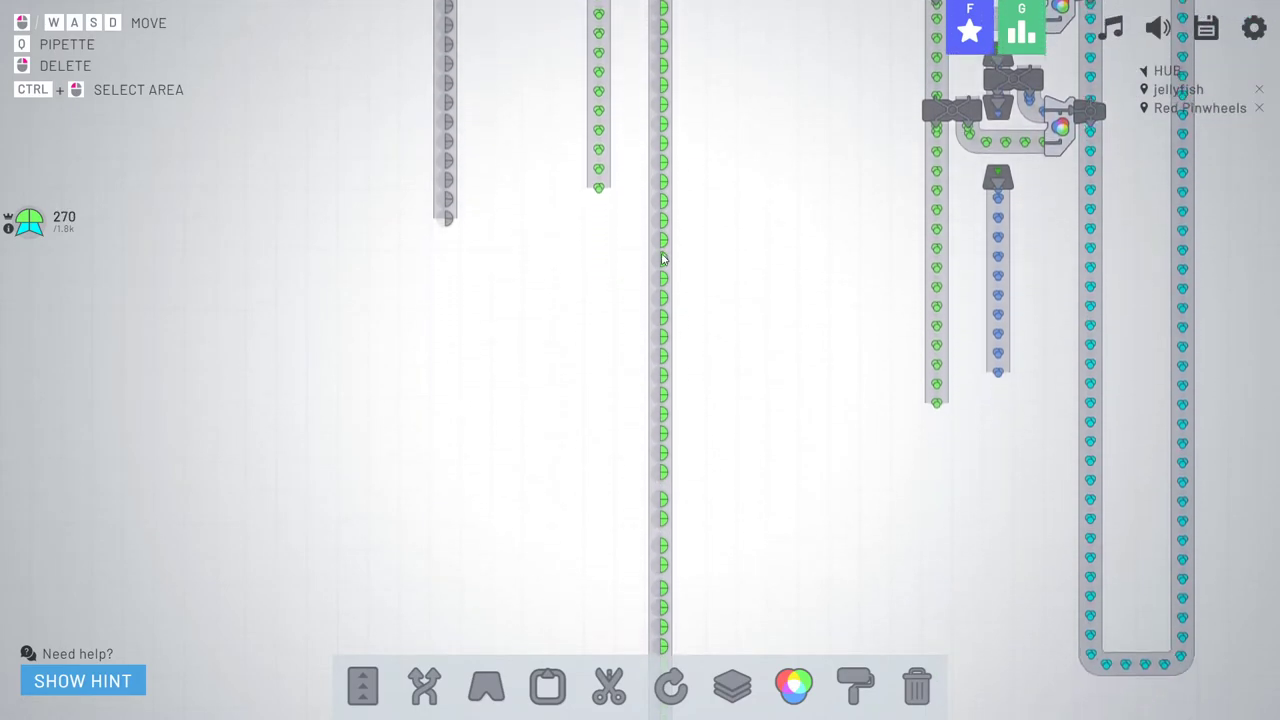
{"action": "key", "text": "d"}
{"action": "scroll", "coordinate": [729, 317], "scroll_direction": "down", "scroll_amount": 3}
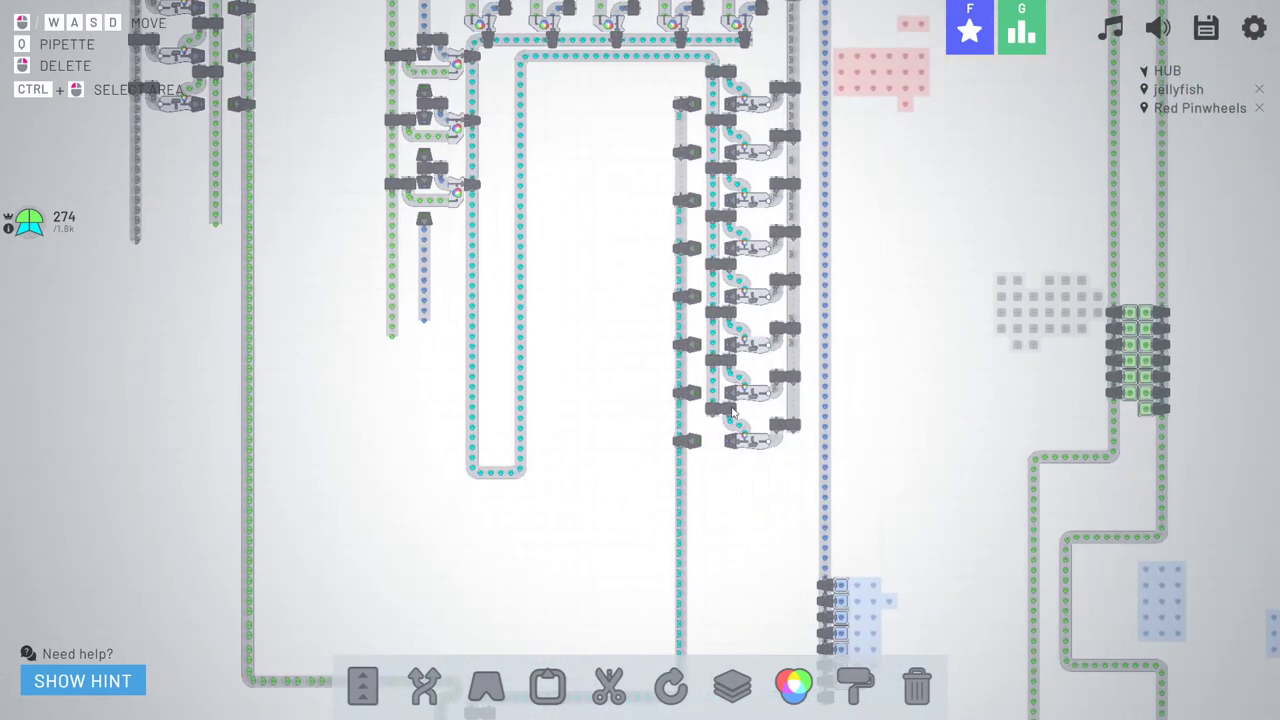
{"action": "key", "text": "w"}
{"action": "key", "text": "a"}
{"action": "key", "text": "w"}
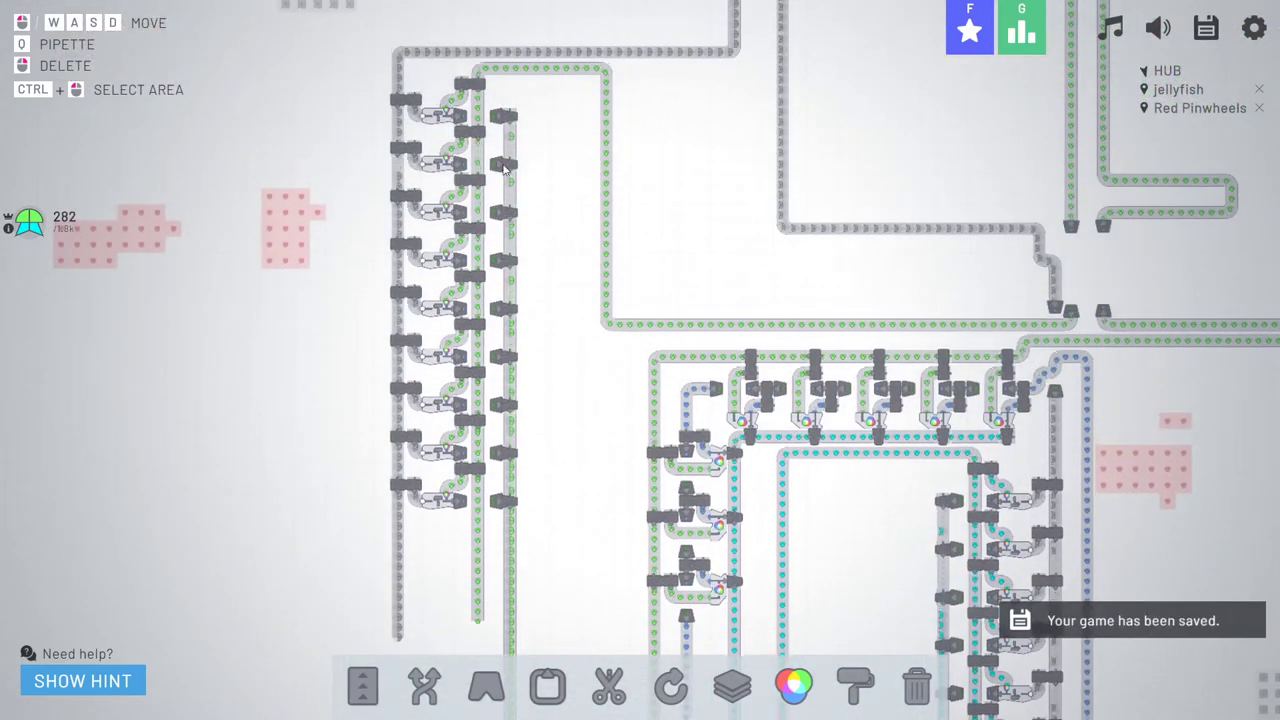
{"action": "key", "text": "s"}
{"action": "key", "text": "d"}
{"action": "key", "text": "s"}
{"action": "key", "text": "d"}
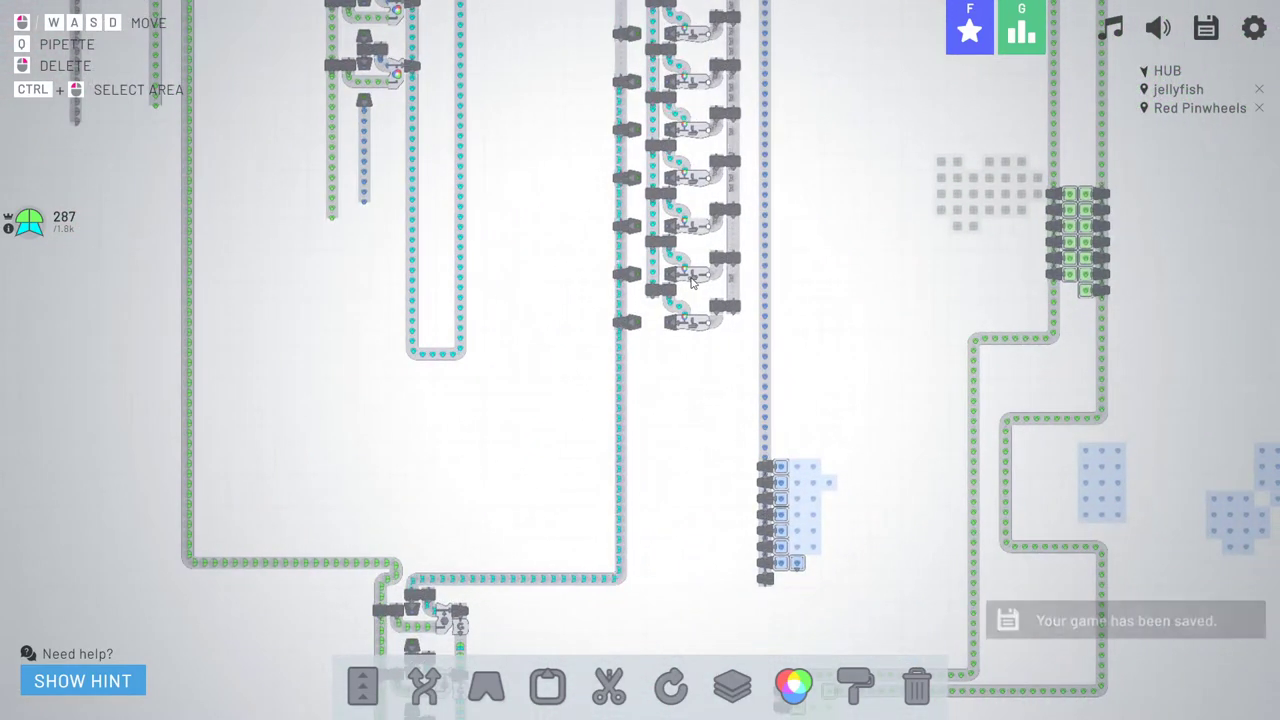
{"action": "key", "text": "w"}
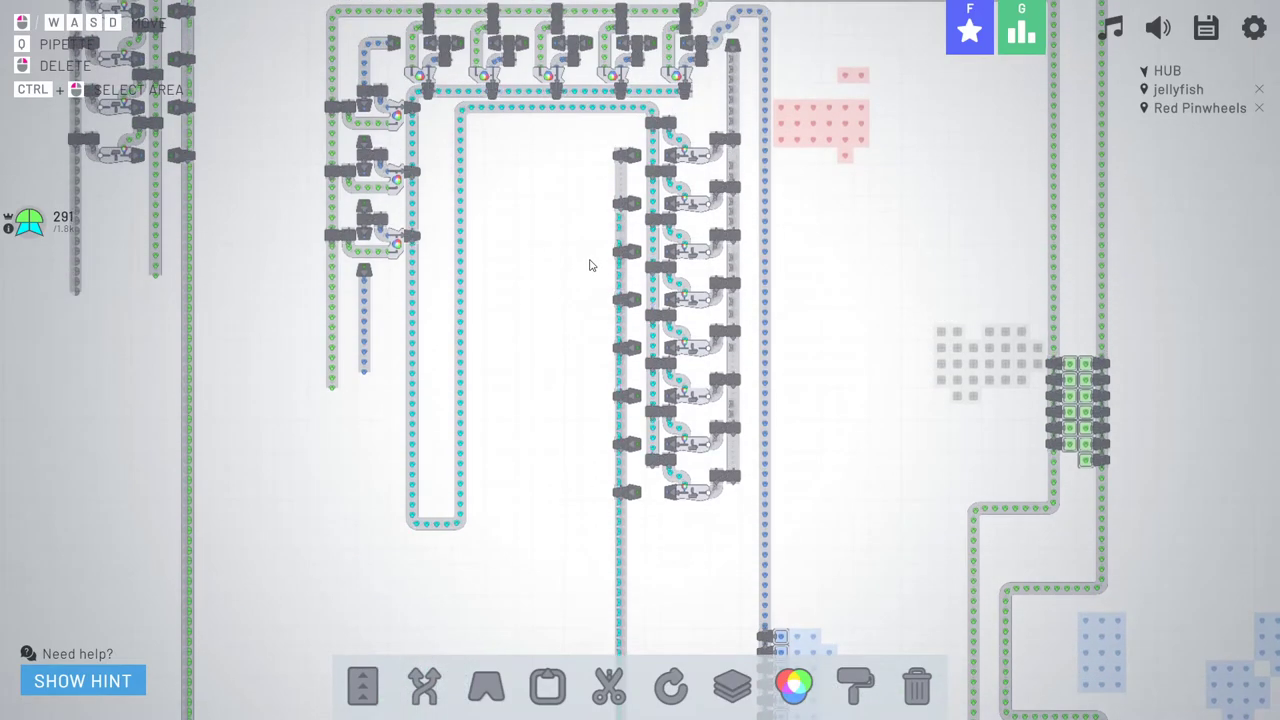
{"action": "key", "text": "a"}
{"action": "key", "text": "s"}
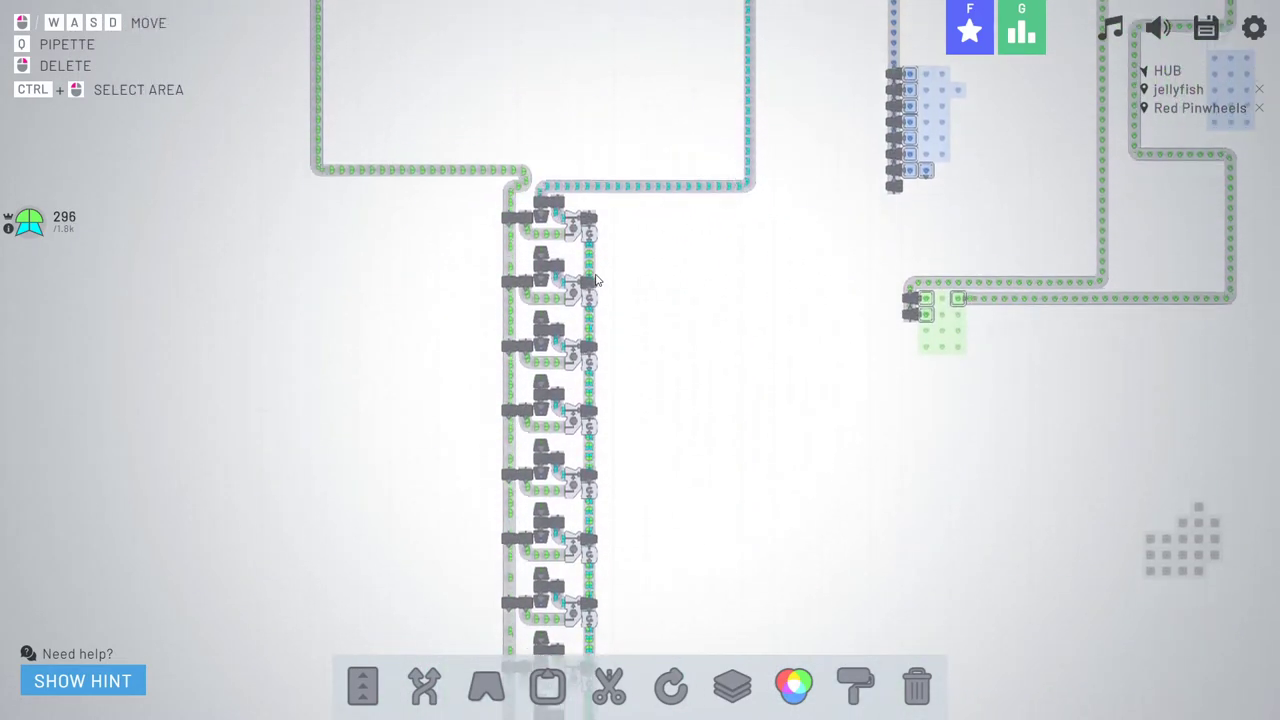
{"action": "key", "text": "s"}
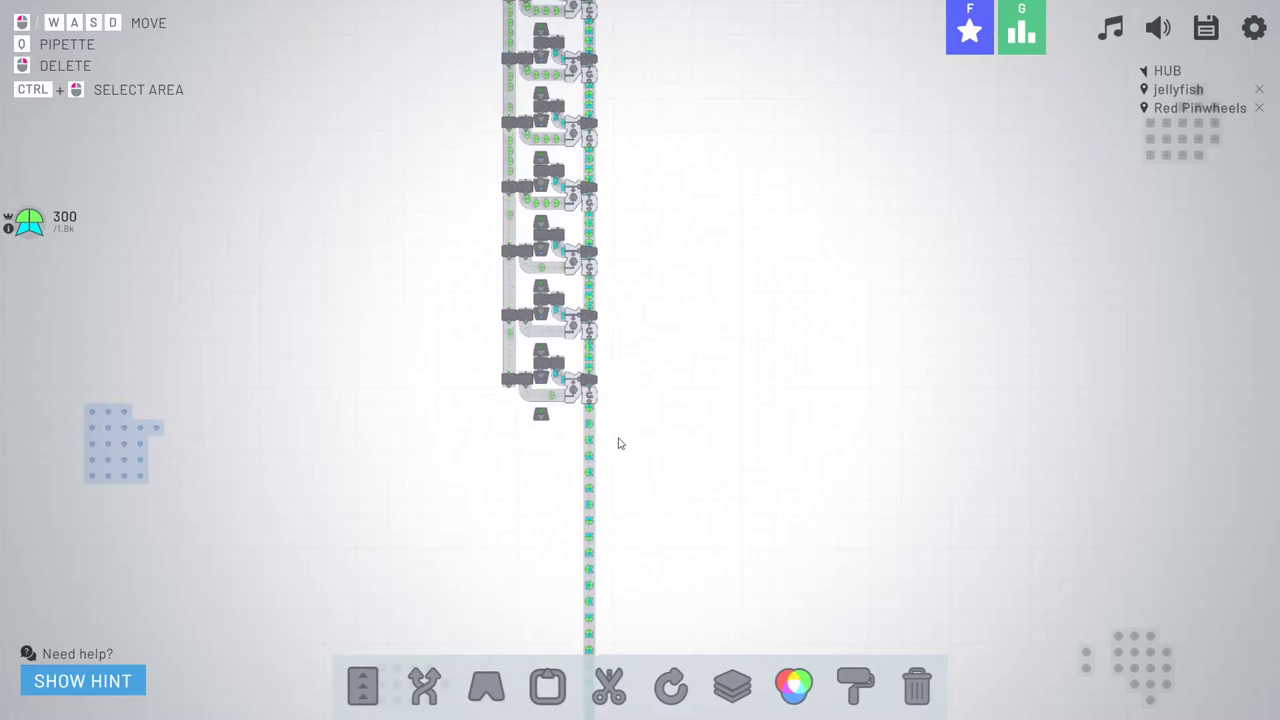
{"action": "key", "text": "w"}
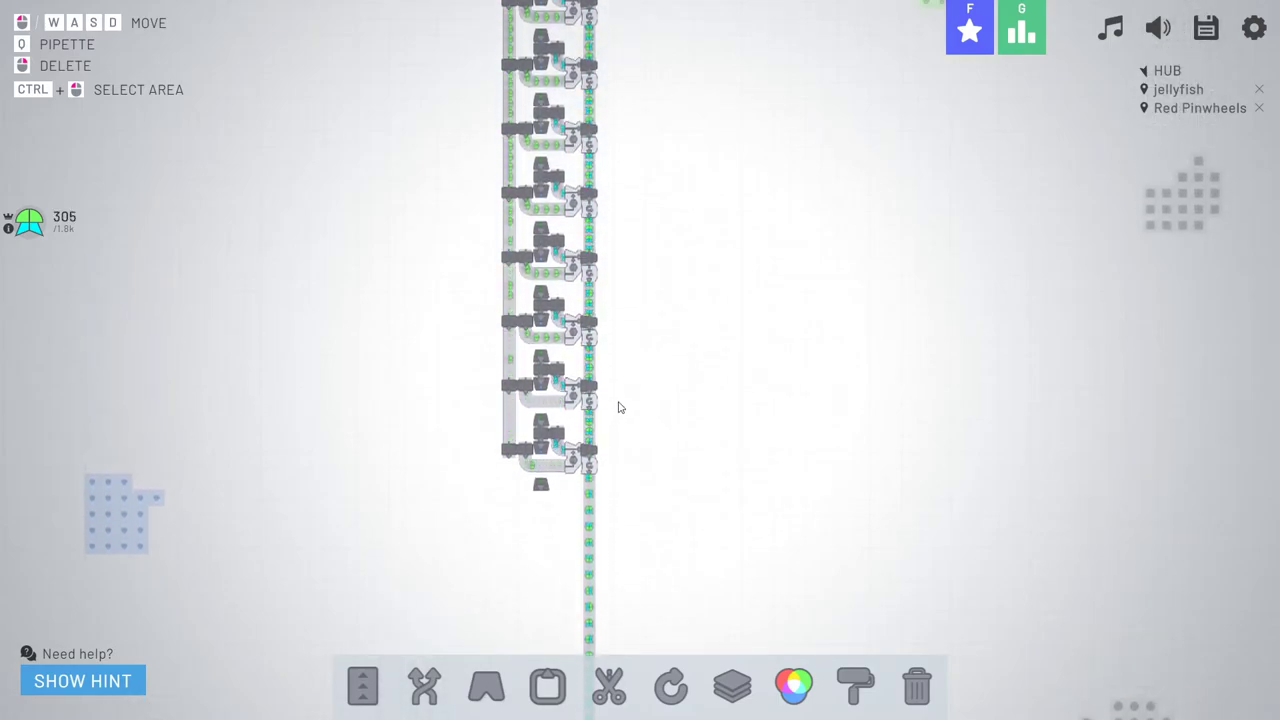
{"action": "key", "text": "w"}
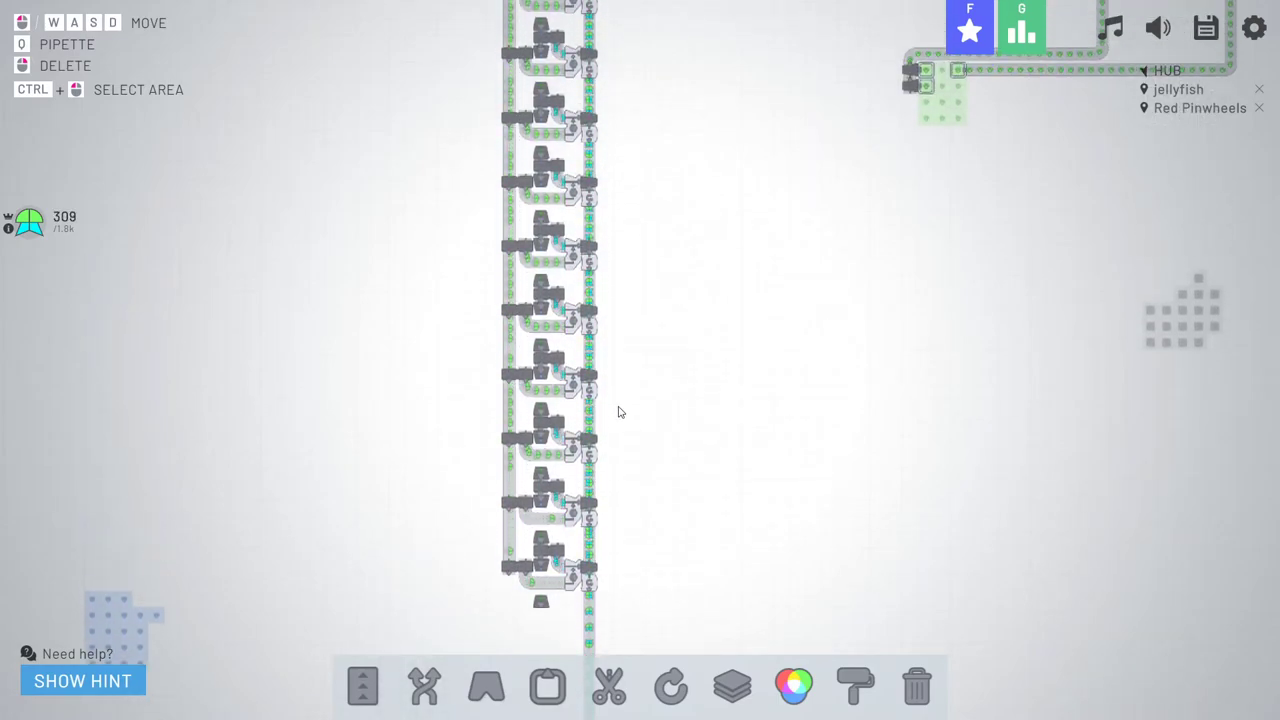
{"action": "key", "text": "w"}
{"action": "scroll", "coordinate": [621, 300], "scroll_direction": "up", "scroll_amount": 1}
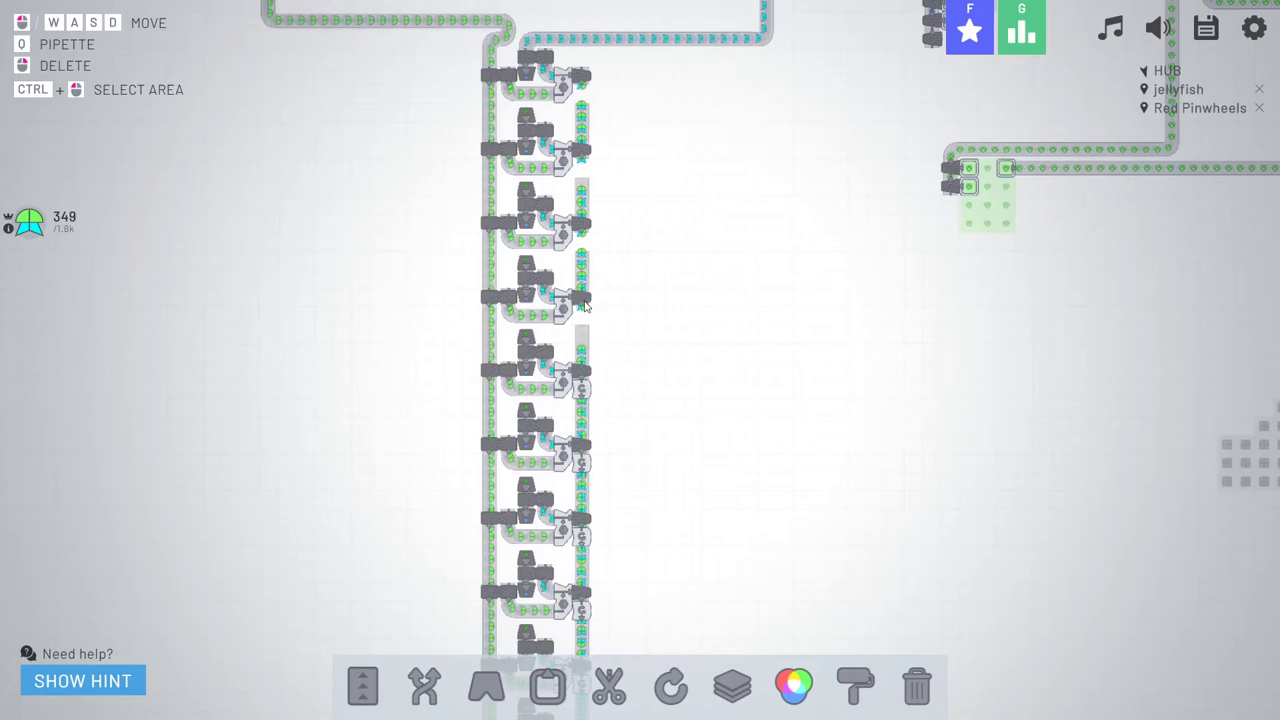
- Place a Rotate (CCW) building on each module's output, working down the column
{"action": "key", "text": "s"}
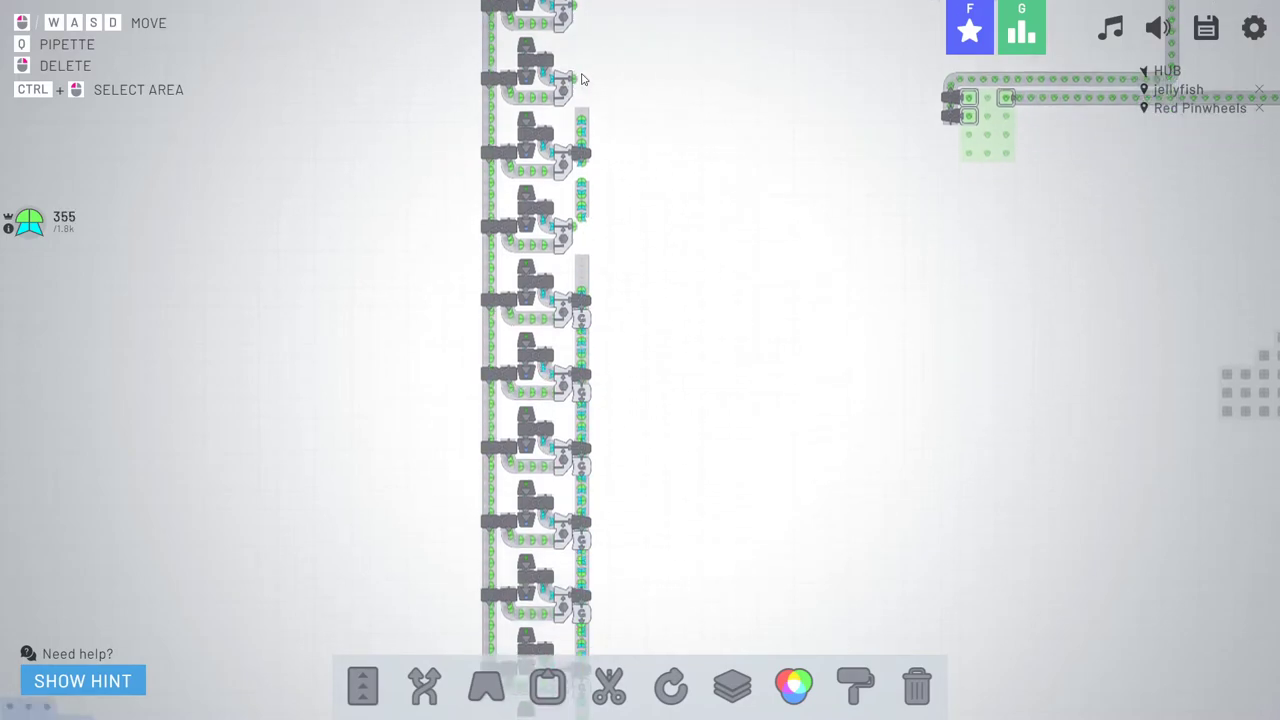
{"action": "key", "text": "w"}
{"action": "left_click", "coordinate": [670, 686]}
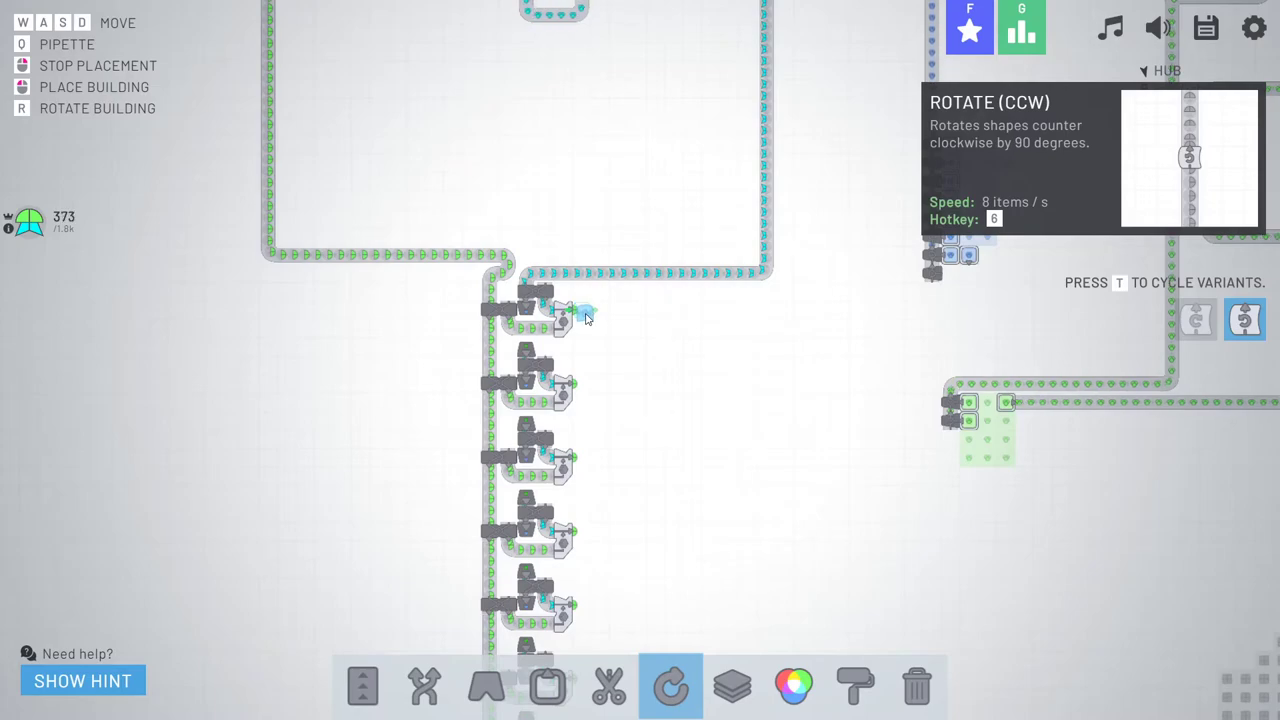
{"action": "key", "text": "s"}
{"action": "left_click", "coordinate": [583, 312]}
{"action": "key", "text": "s"}
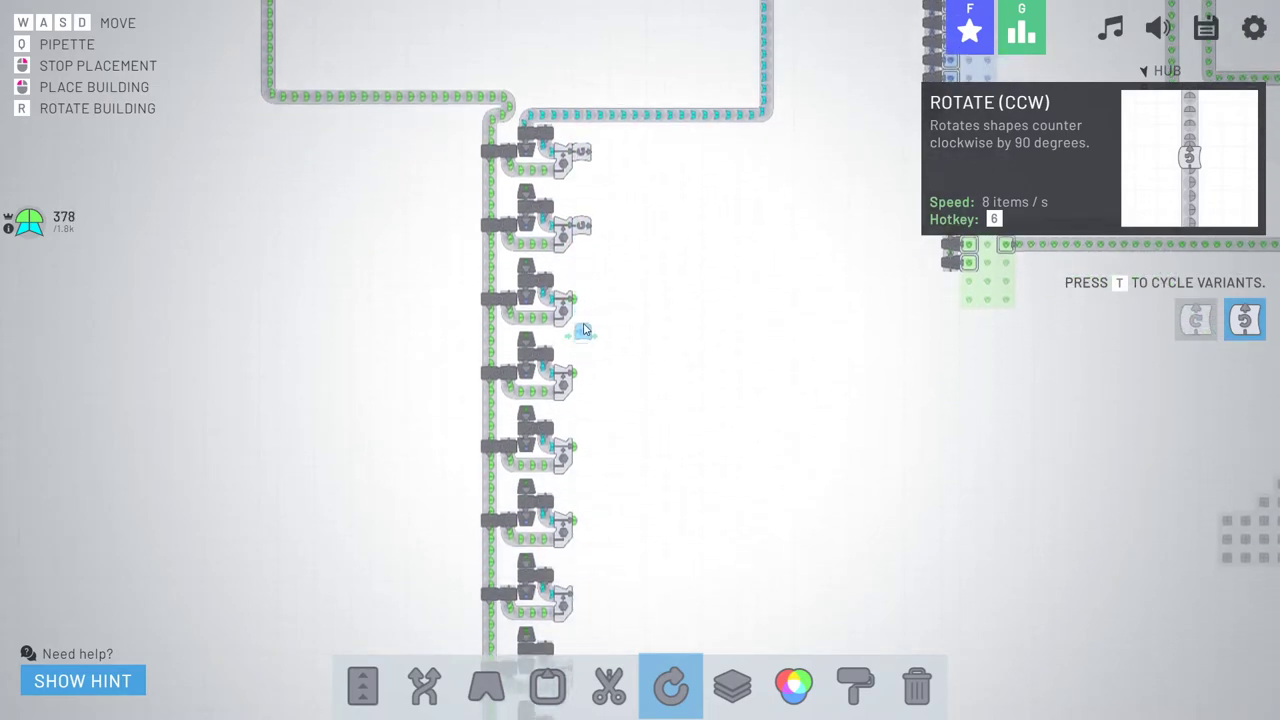
{"action": "left_click", "coordinate": [588, 308]}
{"action": "key", "text": "s"}
{"action": "left_click", "coordinate": [587, 322]}
{"action": "key", "text": "s"}
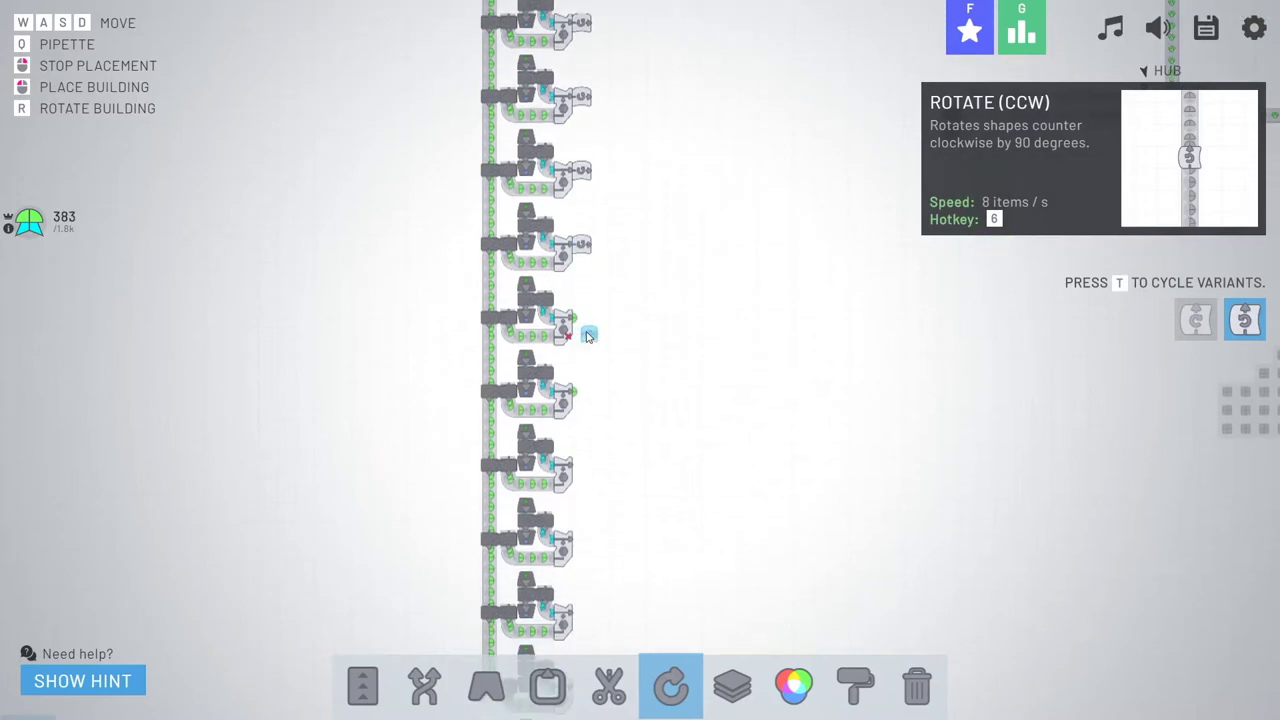
{"action": "left_click", "coordinate": [578, 325]}
{"action": "key", "text": "s"}
{"action": "left_click", "coordinate": [575, 335]}
{"action": "key", "text": "s"}
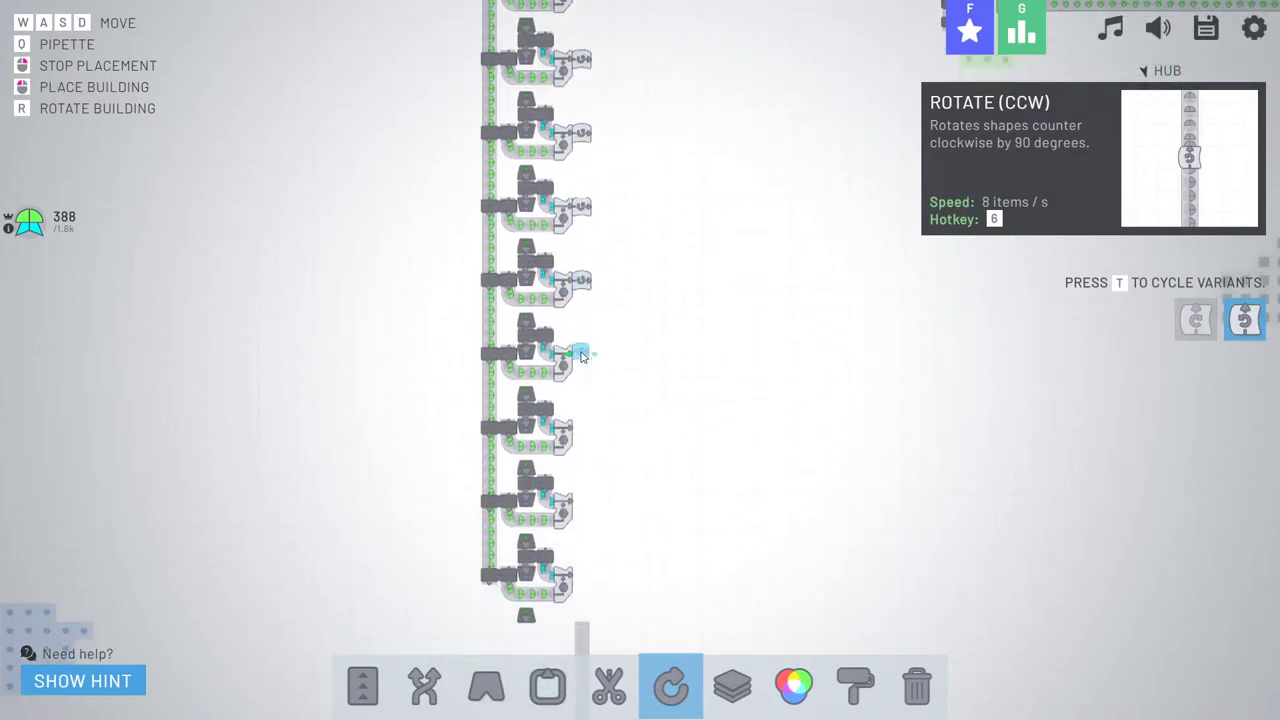
{"action": "key", "text": "s"}
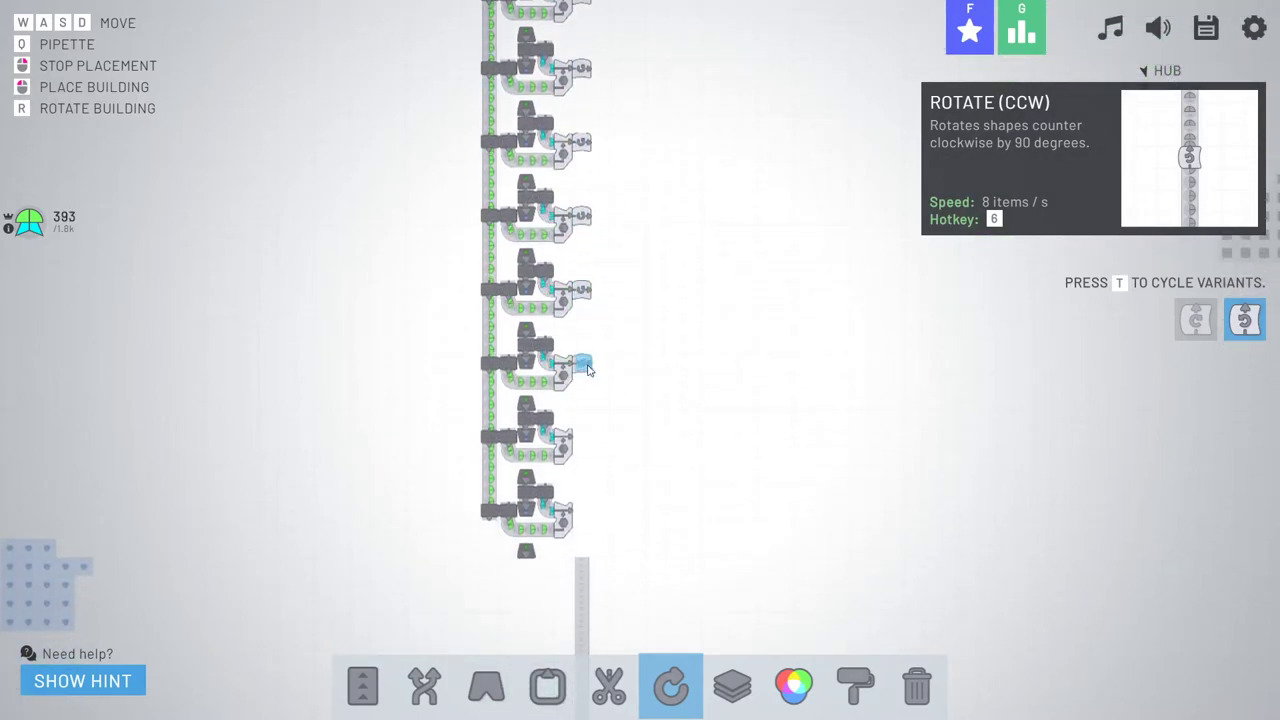
{"action": "left_click", "coordinate": [588, 370]}
{"action": "key", "text": "s"}
{"action": "left_click", "coordinate": [578, 455]}
{"action": "key", "text": "d"}
{"action": "left_click", "coordinate": [424, 686]}
- Place compact mergers right after the rotators along the column
{"action": "key", "text": "w"}
{"action": "key", "text": "w"}
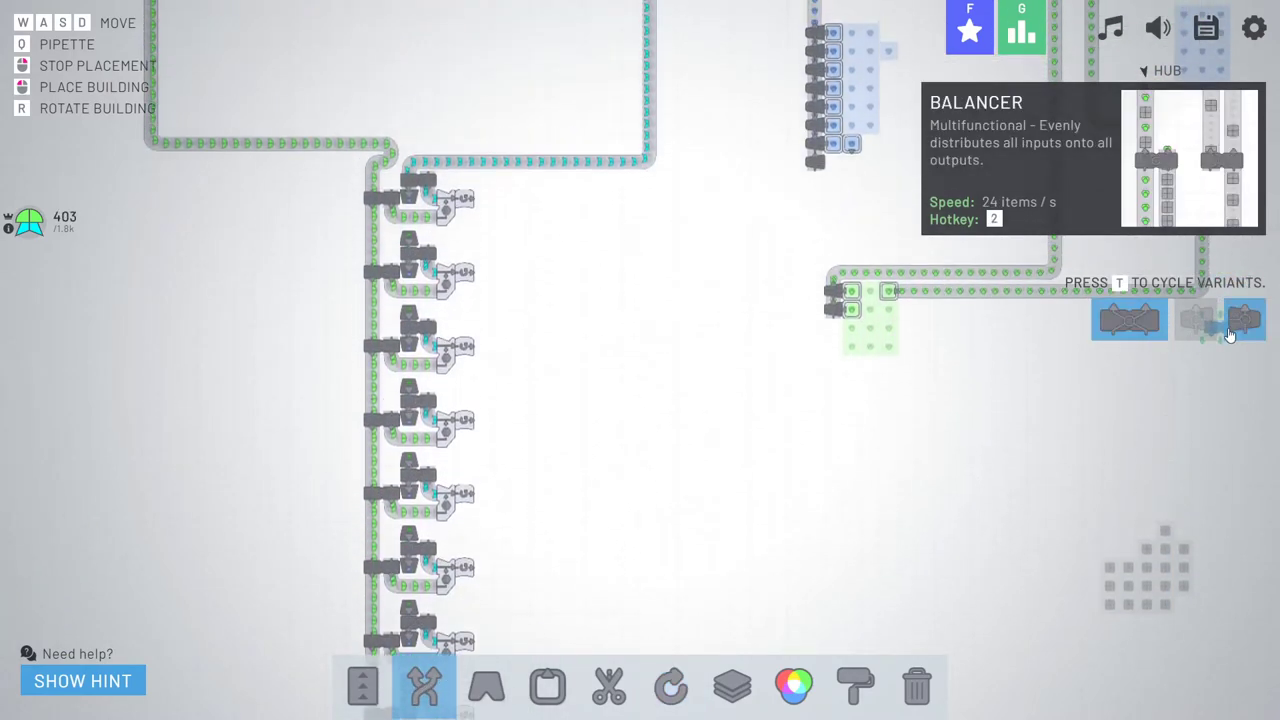
{"action": "left_click", "coordinate": [1197, 320]}
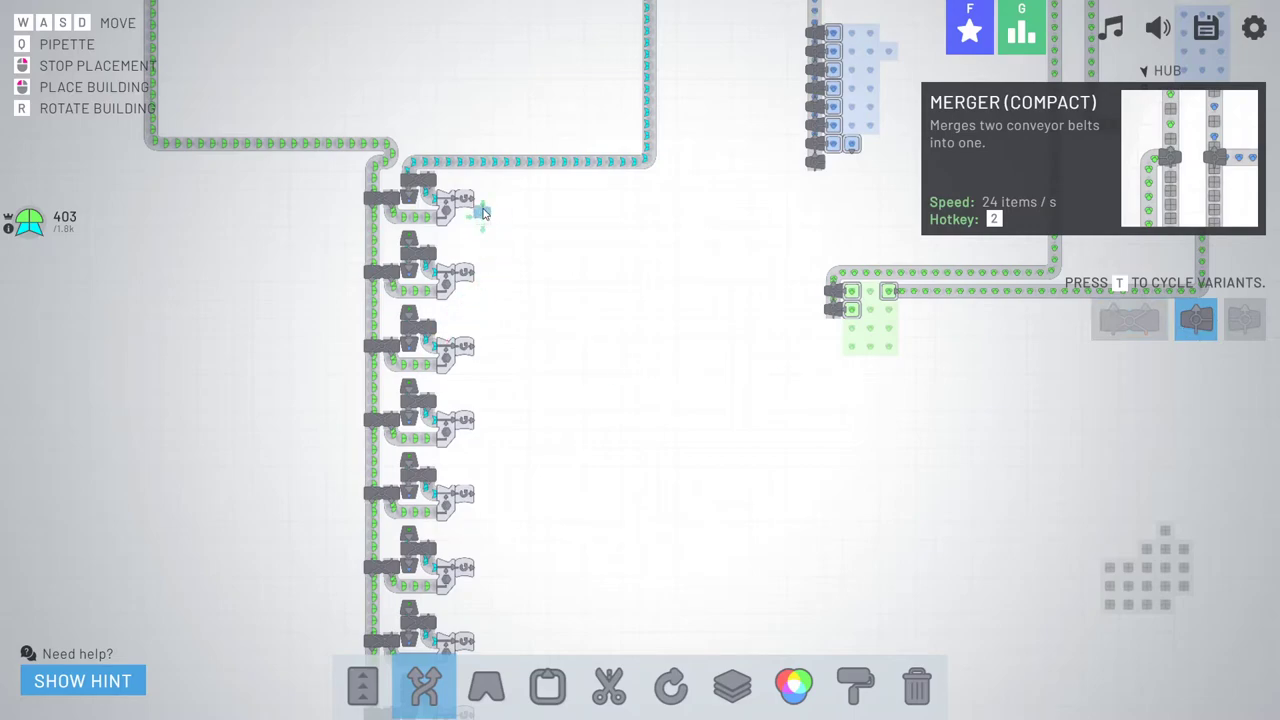
{"action": "left_click_drag", "start_coordinate": [481, 274], "coordinate": [481, 420]}
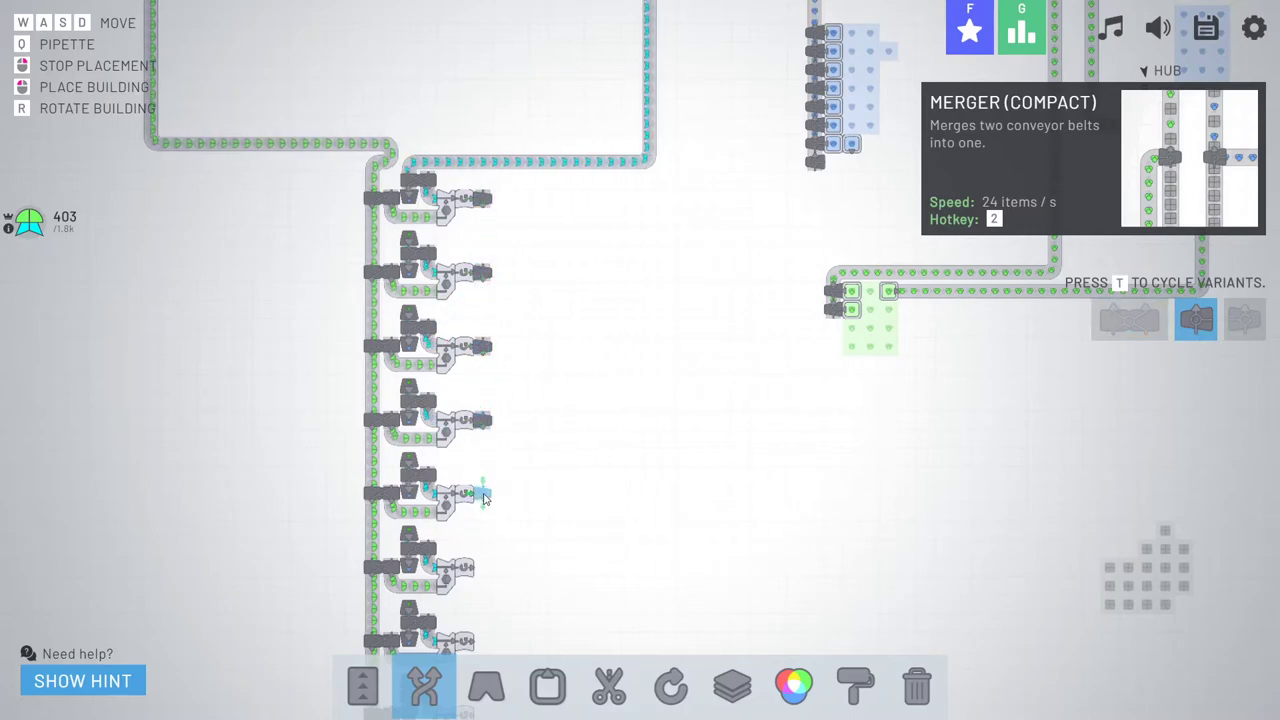
{"action": "key", "text": "s"}
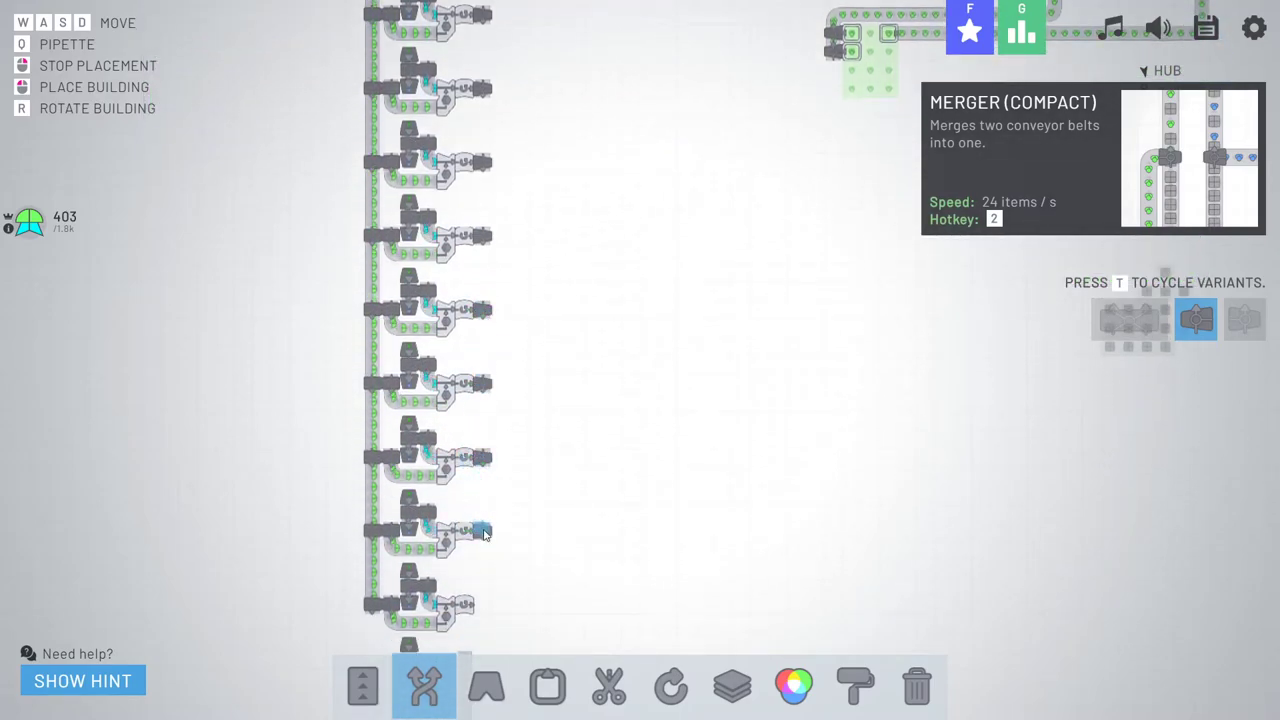
{"action": "key", "text": "s"}
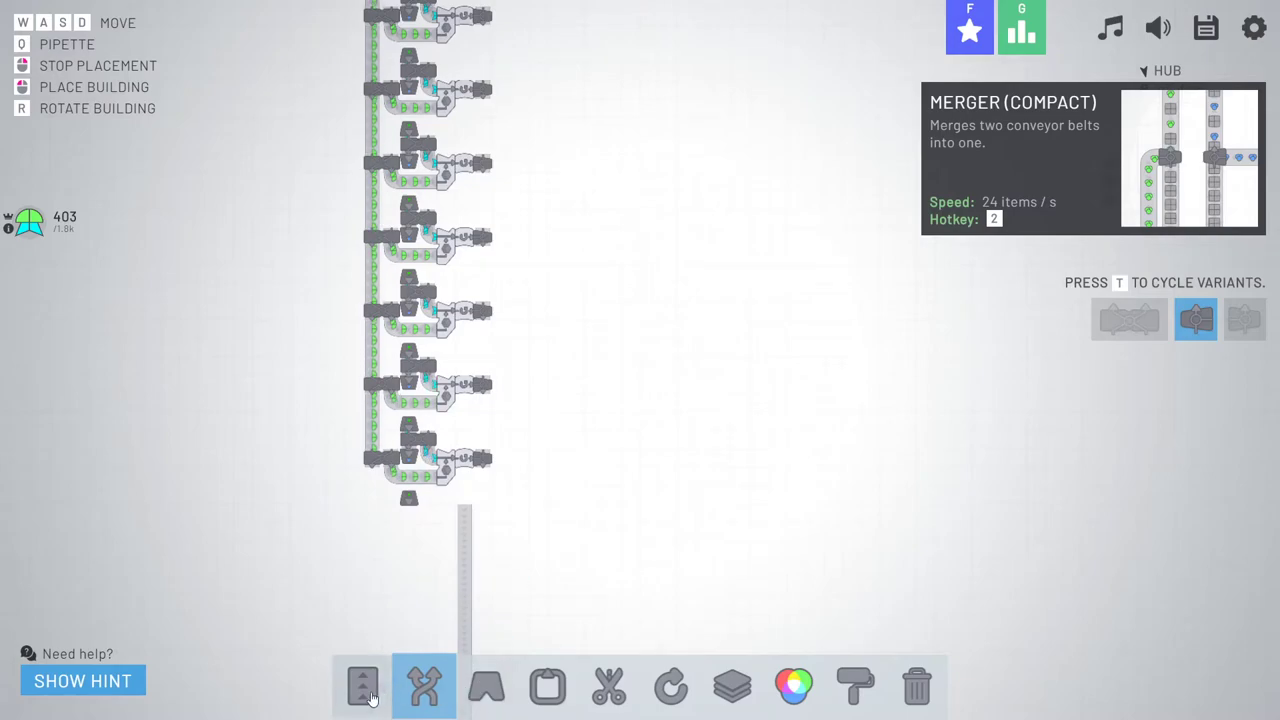
- Lay a collector belt down the column's right side past all the mergers
{"action": "left_click", "coordinate": [370, 697]}
{"action": "key", "text": "w"}
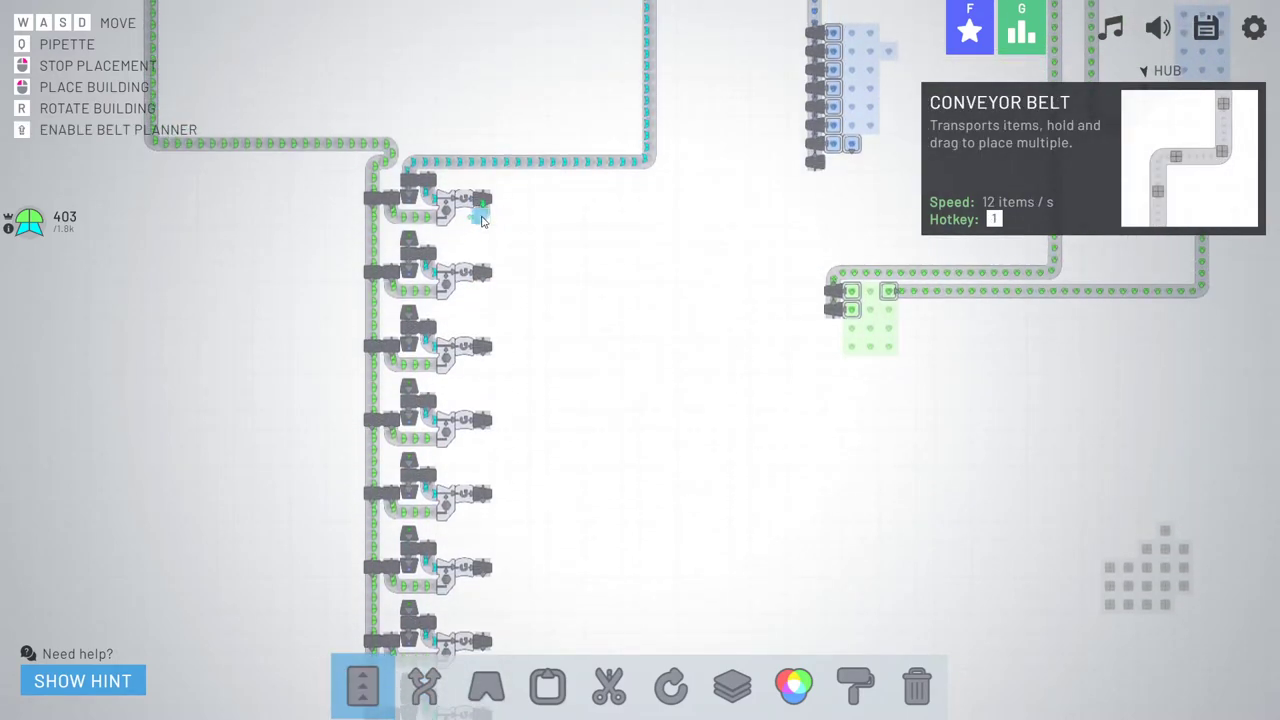
{"action": "key", "text": "s"}
{"action": "left_click_drag", "start_coordinate": [481, 221], "coordinate": [482, 225]}
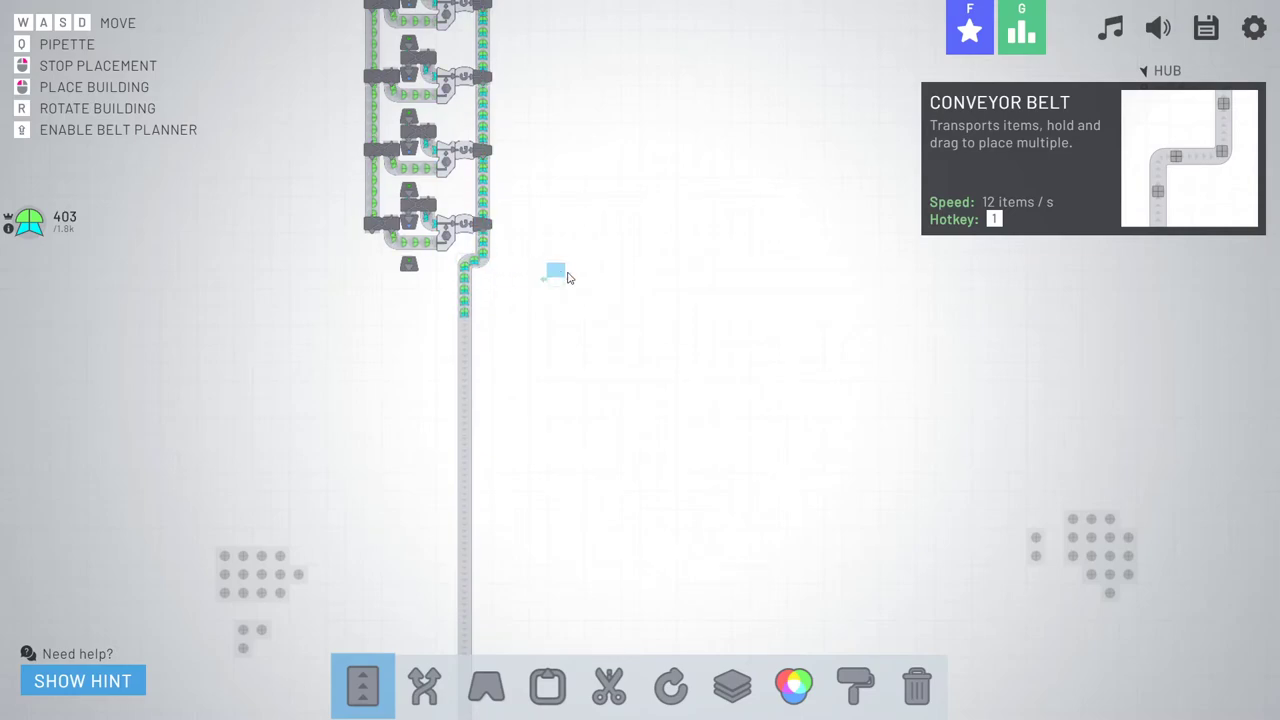
{"action": "right_click", "coordinate": [557, 268]}
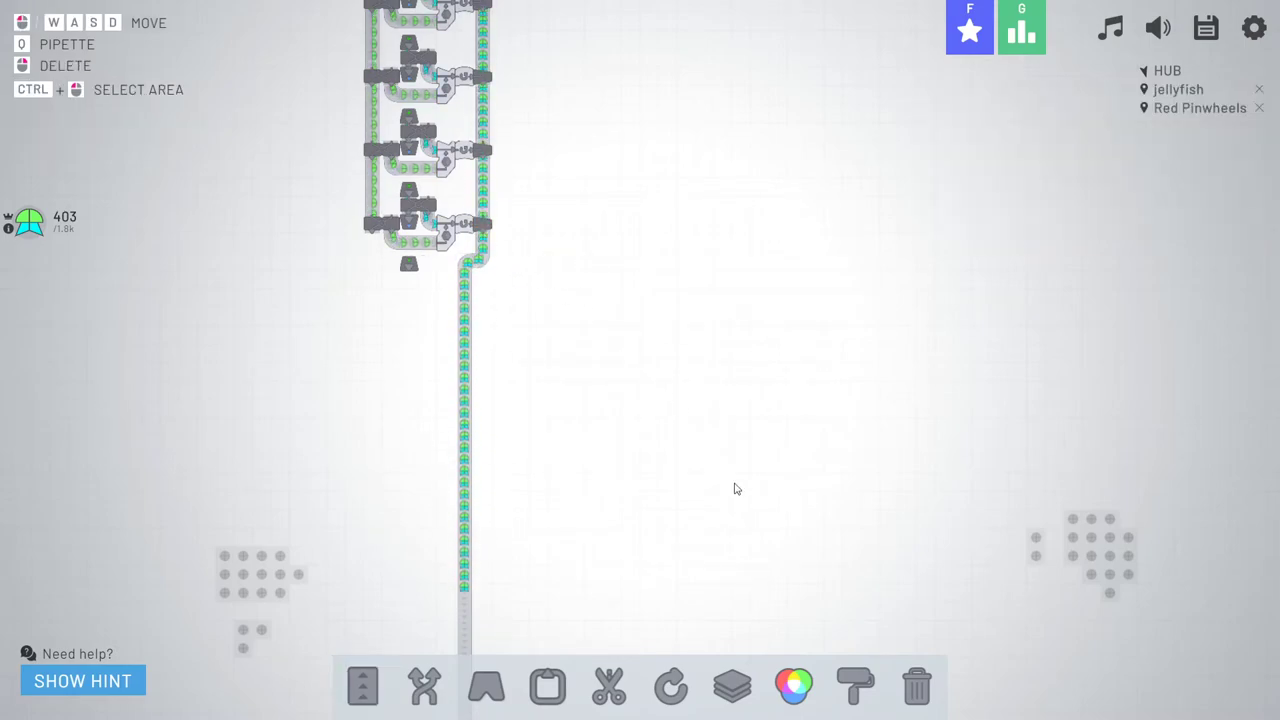
{"action": "left_click", "coordinate": [661, 689]}
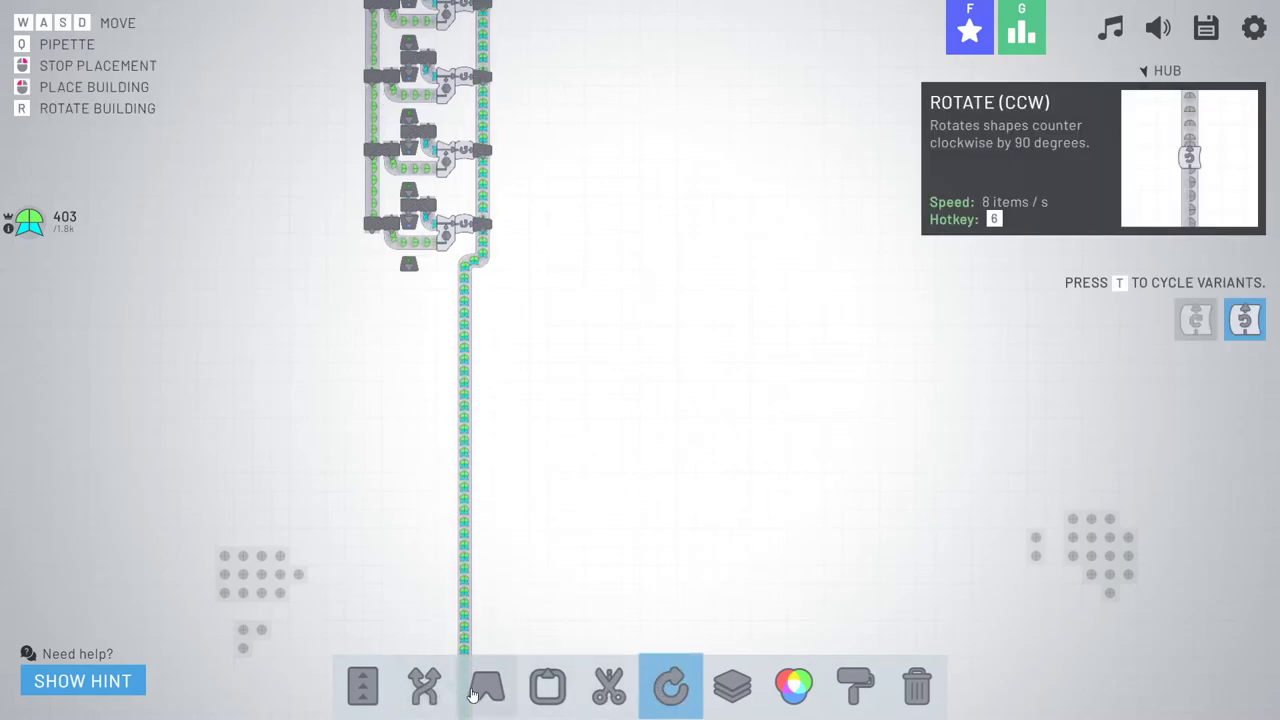
{"action": "left_click", "coordinate": [430, 690]}
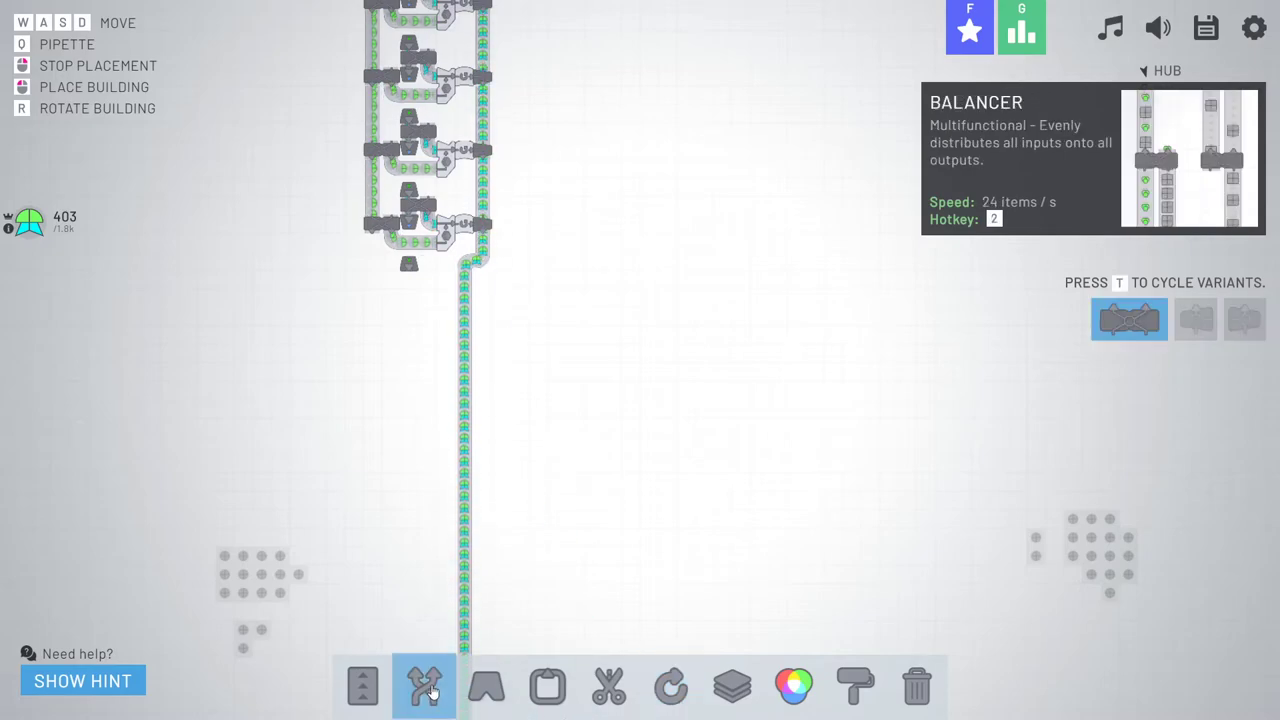
{"action": "key", "text": "w"}
{"action": "key", "text": "a"}
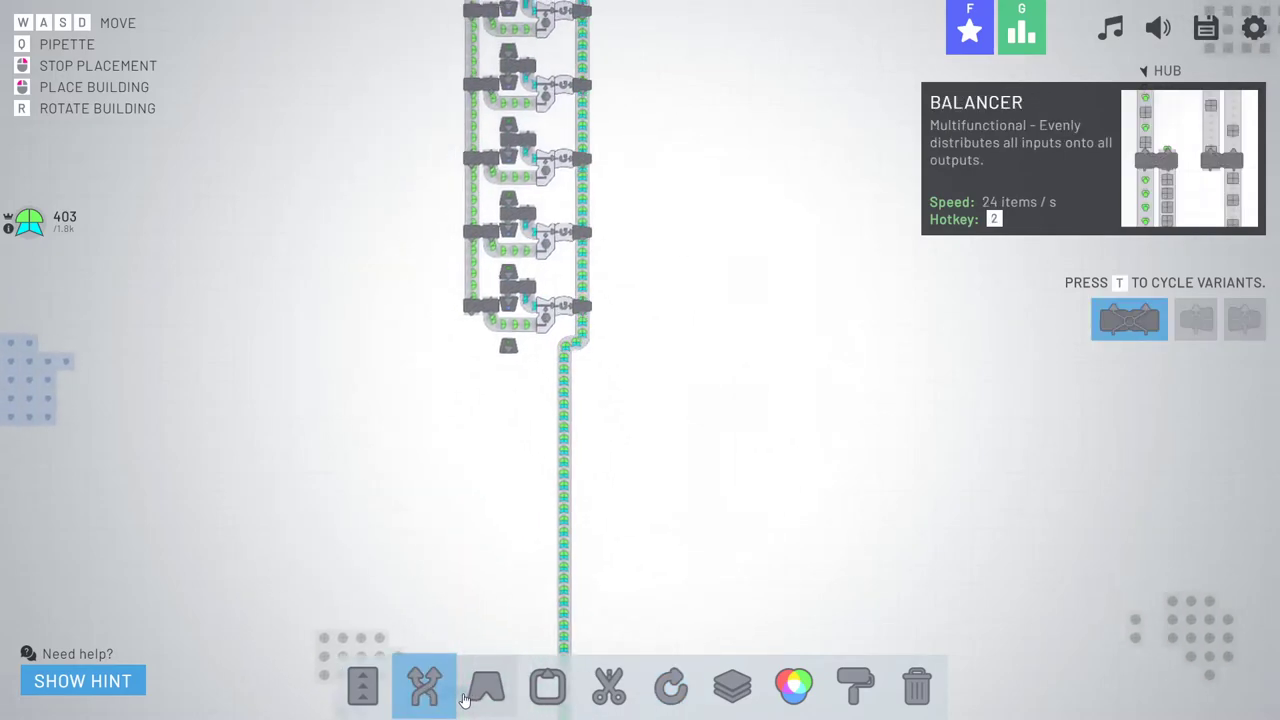
{"action": "key", "text": "1"}
{"action": "left_click", "coordinate": [430, 698]}
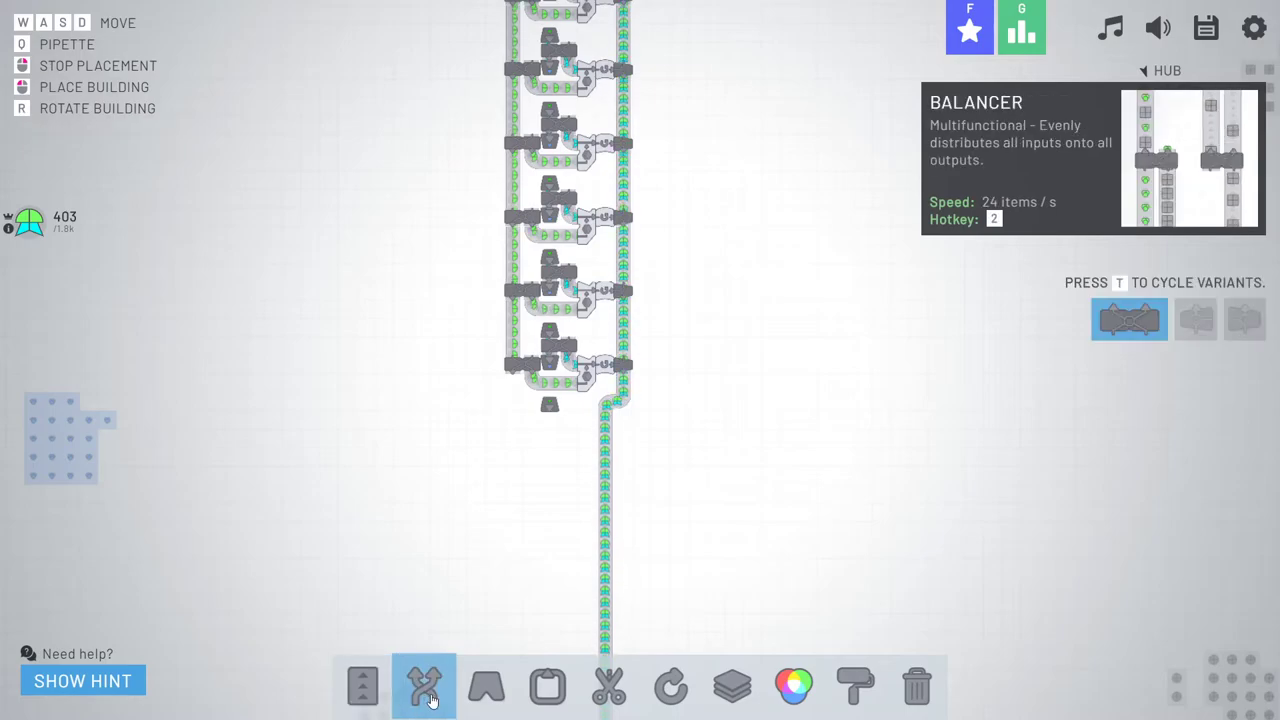
{"action": "left_click", "coordinate": [976, 36]}
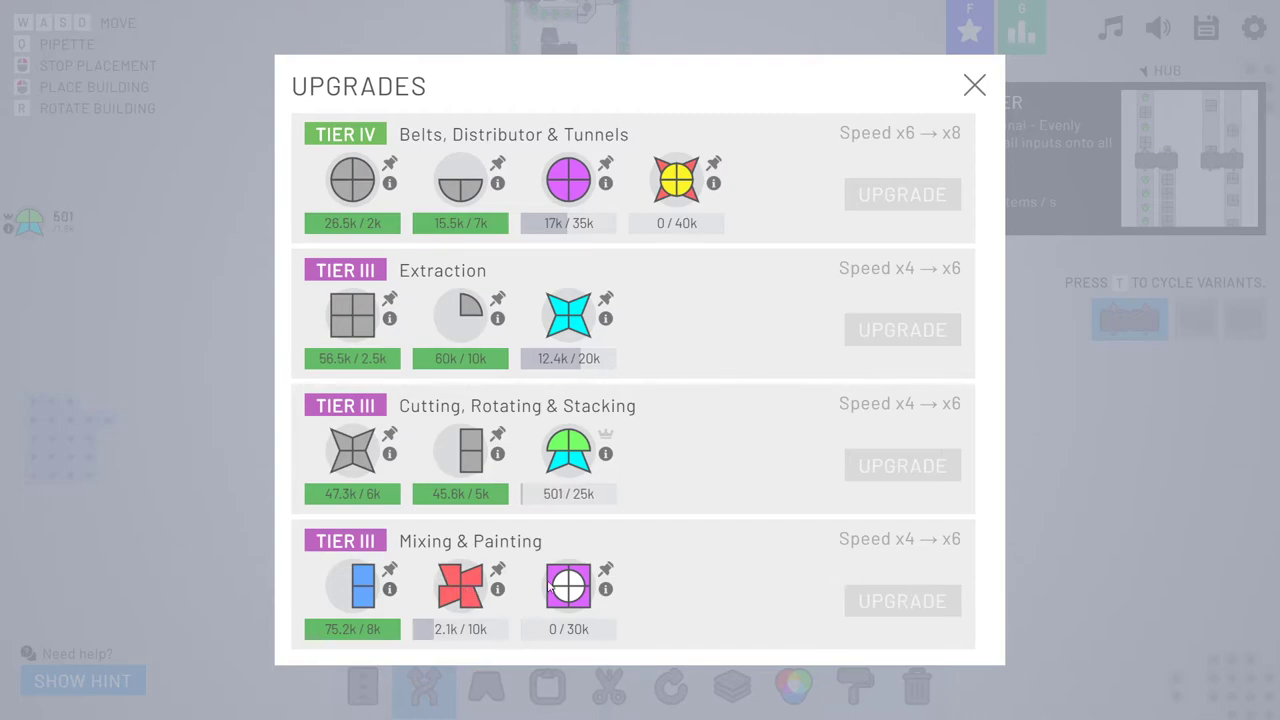
{"action": "left_click", "coordinate": [976, 86]}
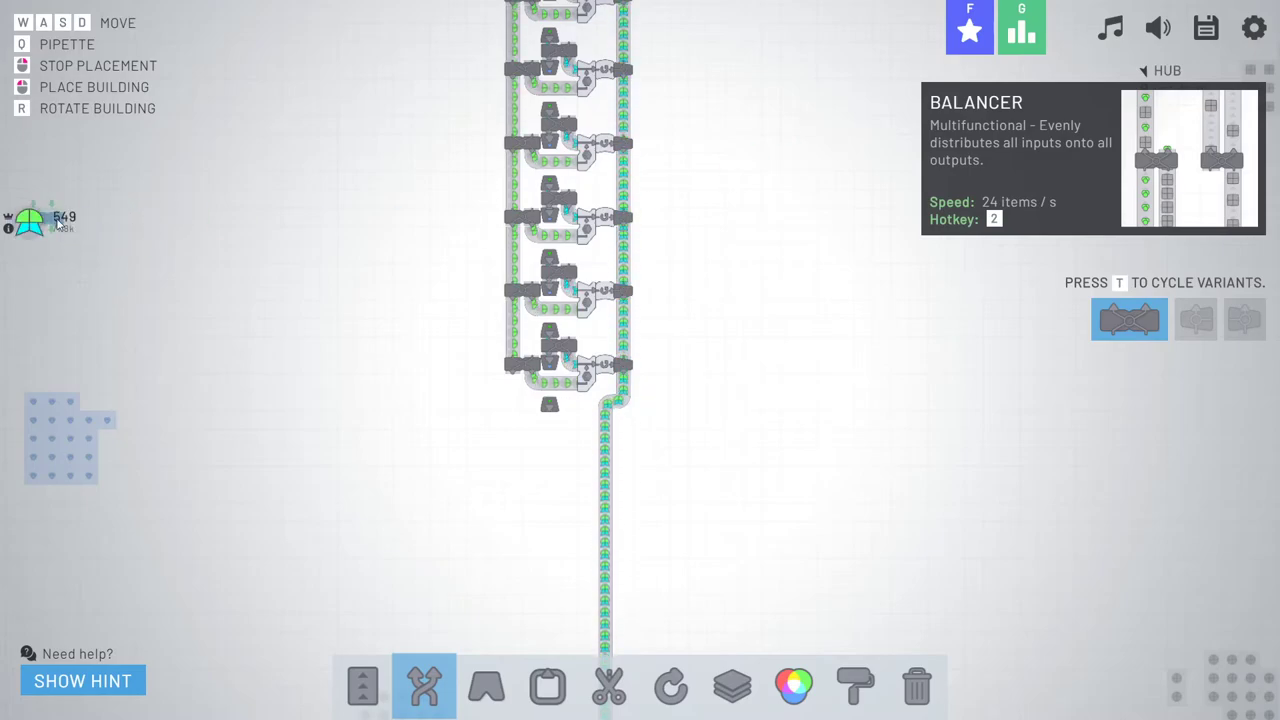
{"action": "scroll", "coordinate": [543, 286], "scroll_direction": "down", "scroll_amount": 5}
{"action": "scroll", "coordinate": [637, 329], "scroll_direction": "up", "scroll_amount": 5}
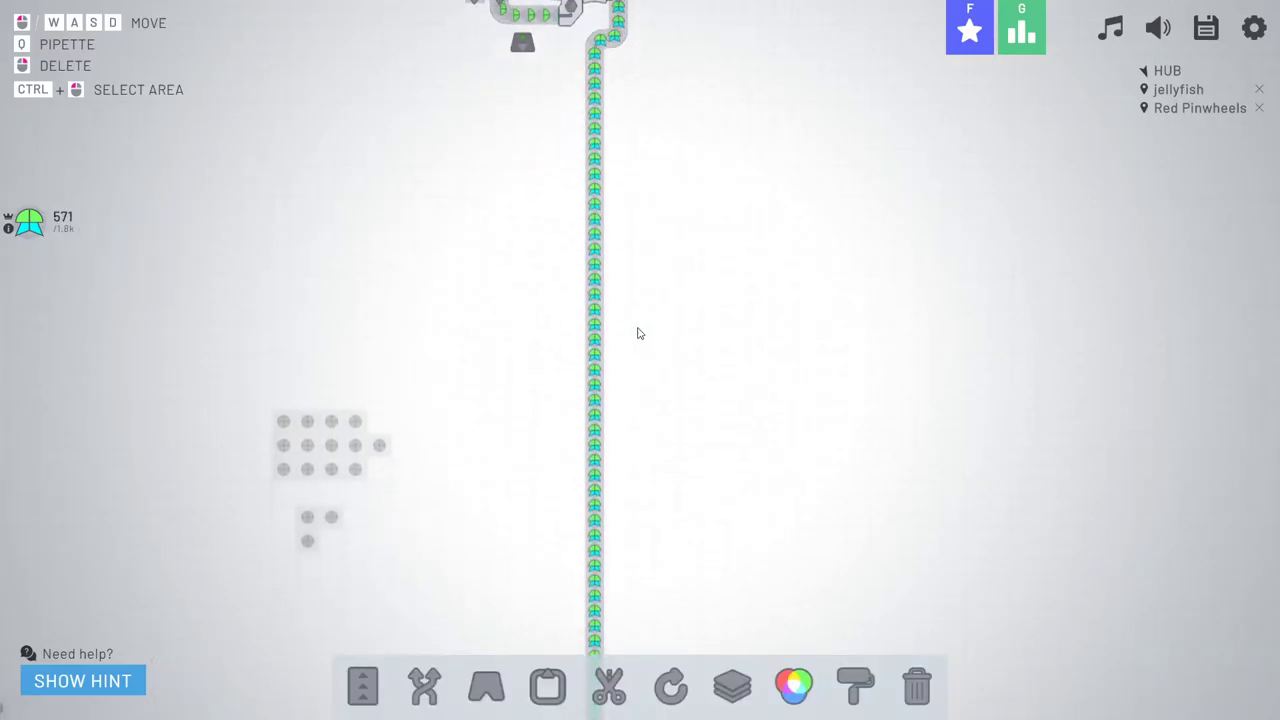
- Survey the belts around the hub, then check stacking upgrade progress (about 1,000 of 25,000)
{"action": "key", "text": "s"}
{"action": "key", "text": "d"}
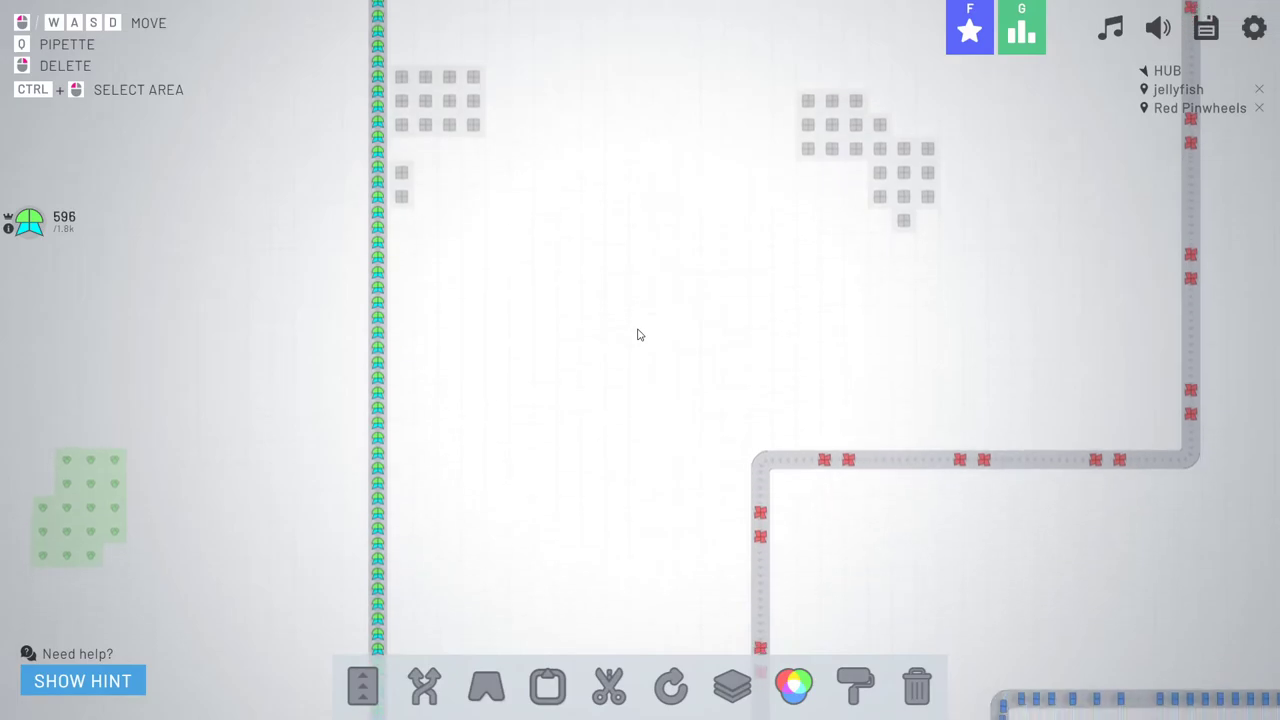
{"action": "key", "text": "s"}
{"action": "key", "text": "d"}
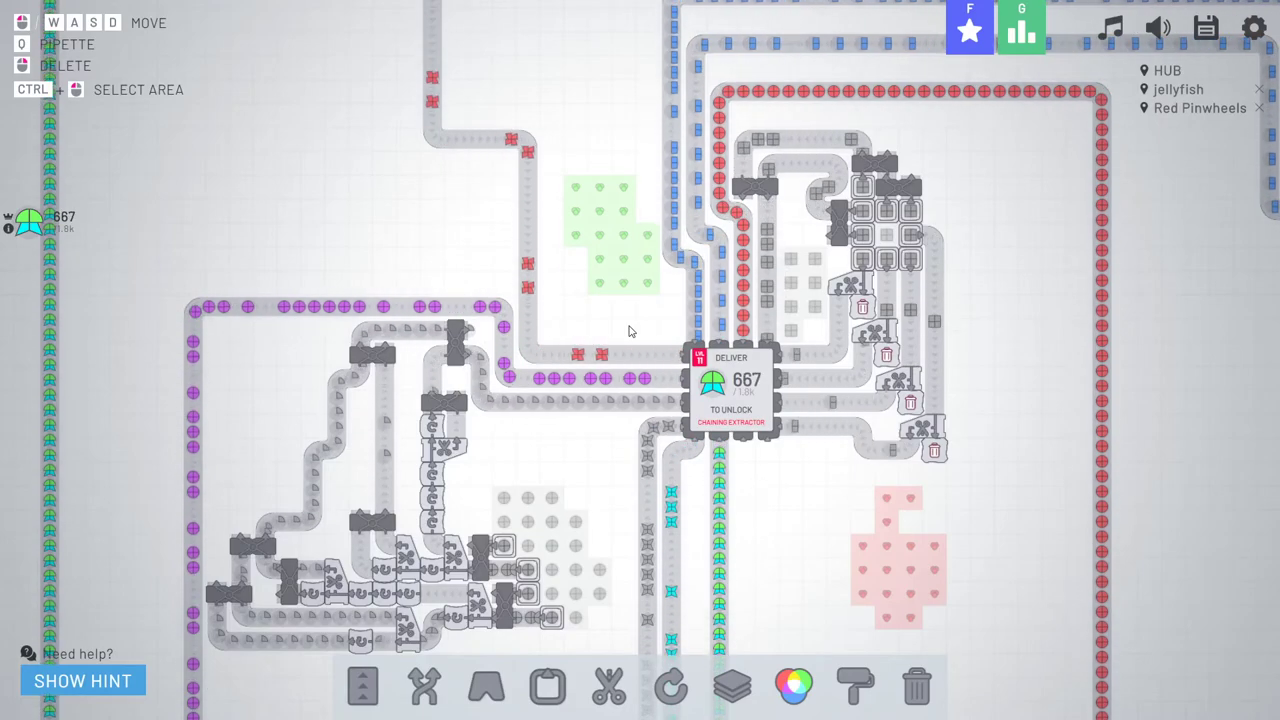
{"action": "key", "text": "s"}
{"action": "key", "text": "d"}
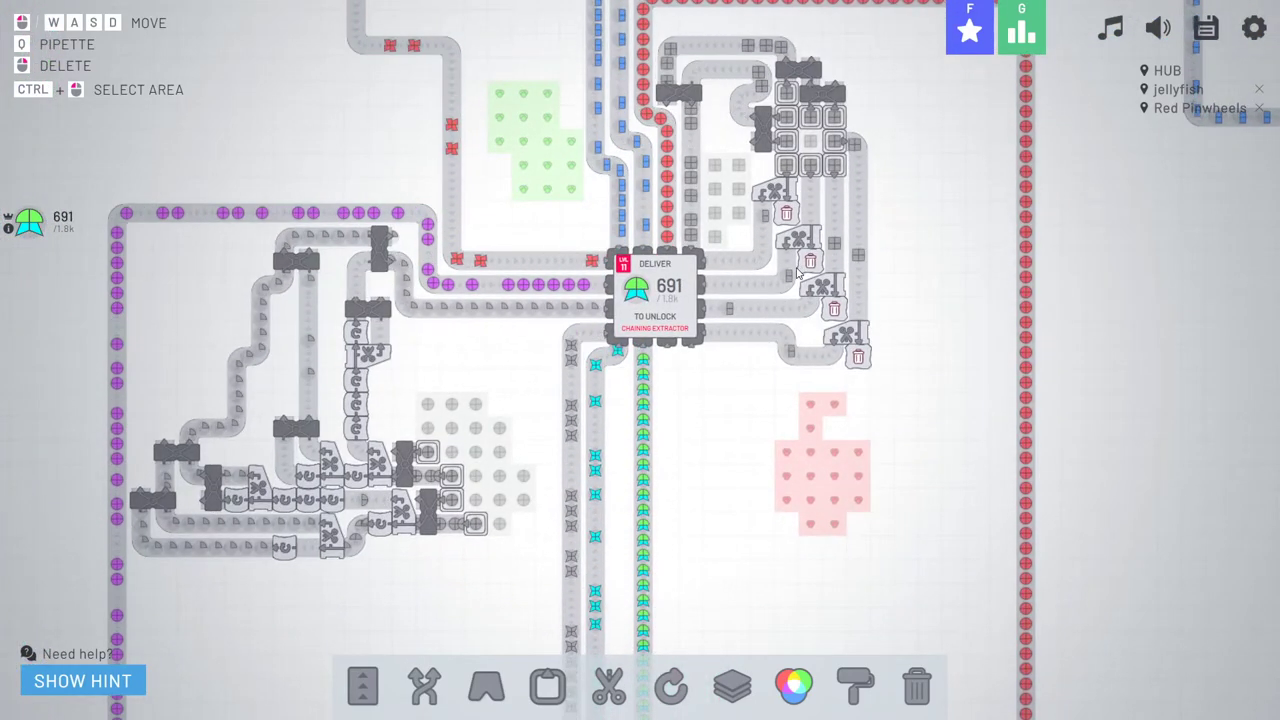
{"action": "key", "text": "w"}
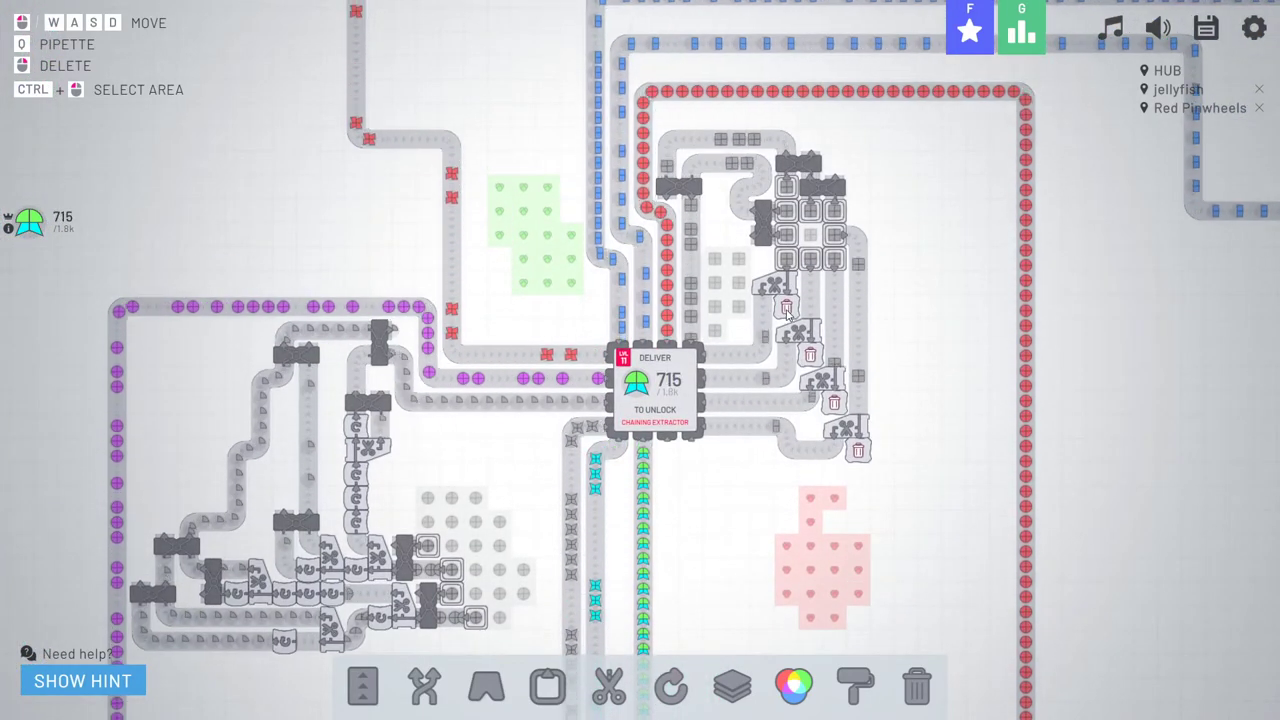
{"action": "key", "text": "s"}
{"action": "key", "text": "a"}
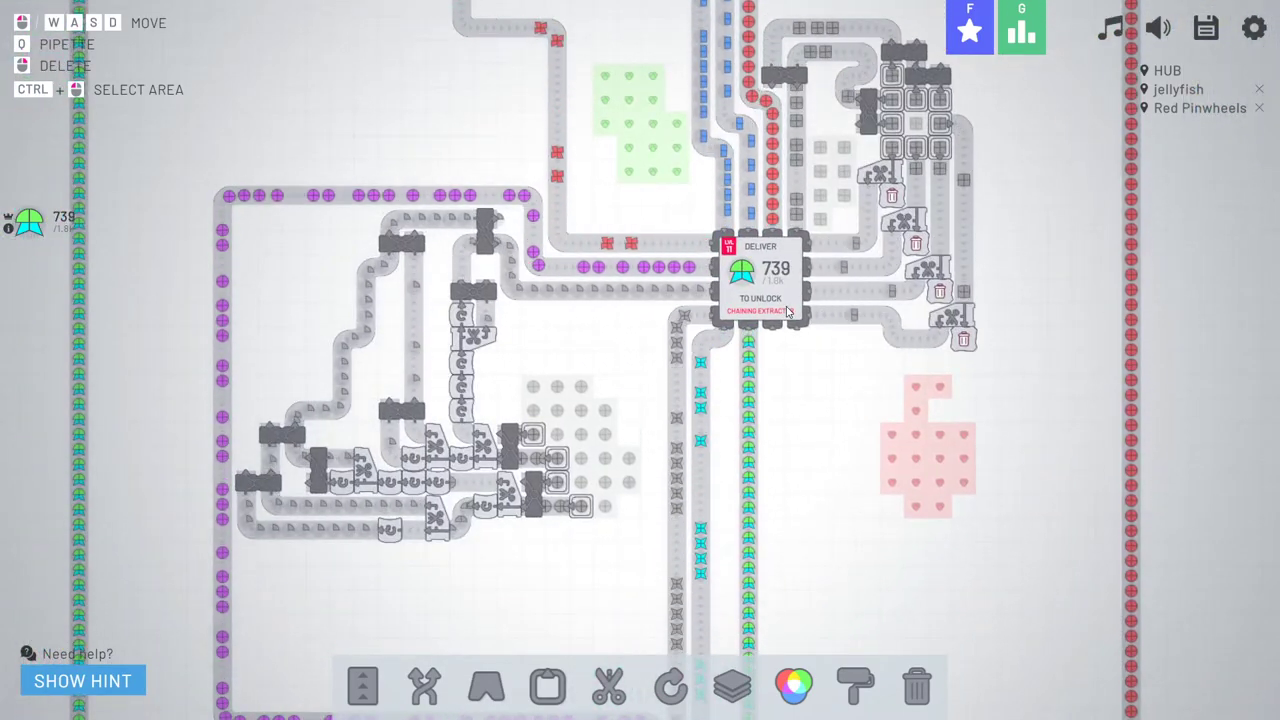
{"action": "key", "text": "w"}
{"action": "key", "text": "d"}
{"action": "key", "text": "a"}
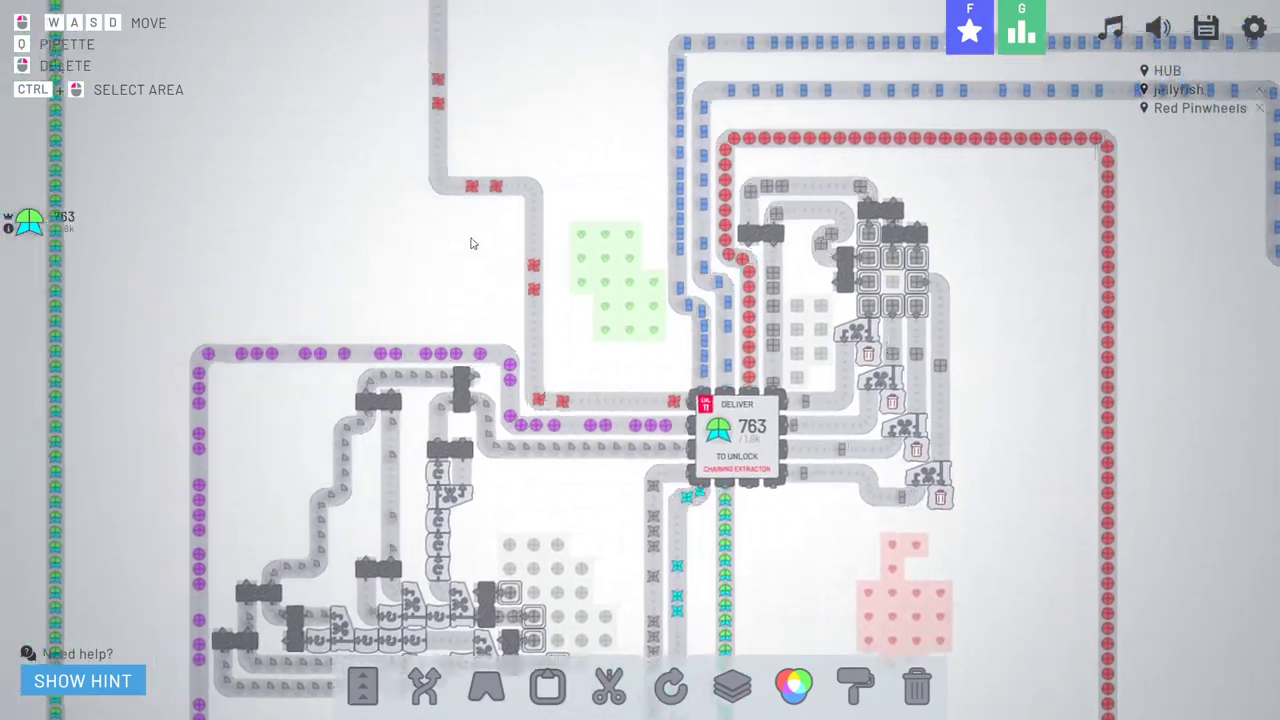
{"action": "key", "text": "w"}
{"action": "key", "text": "a"}
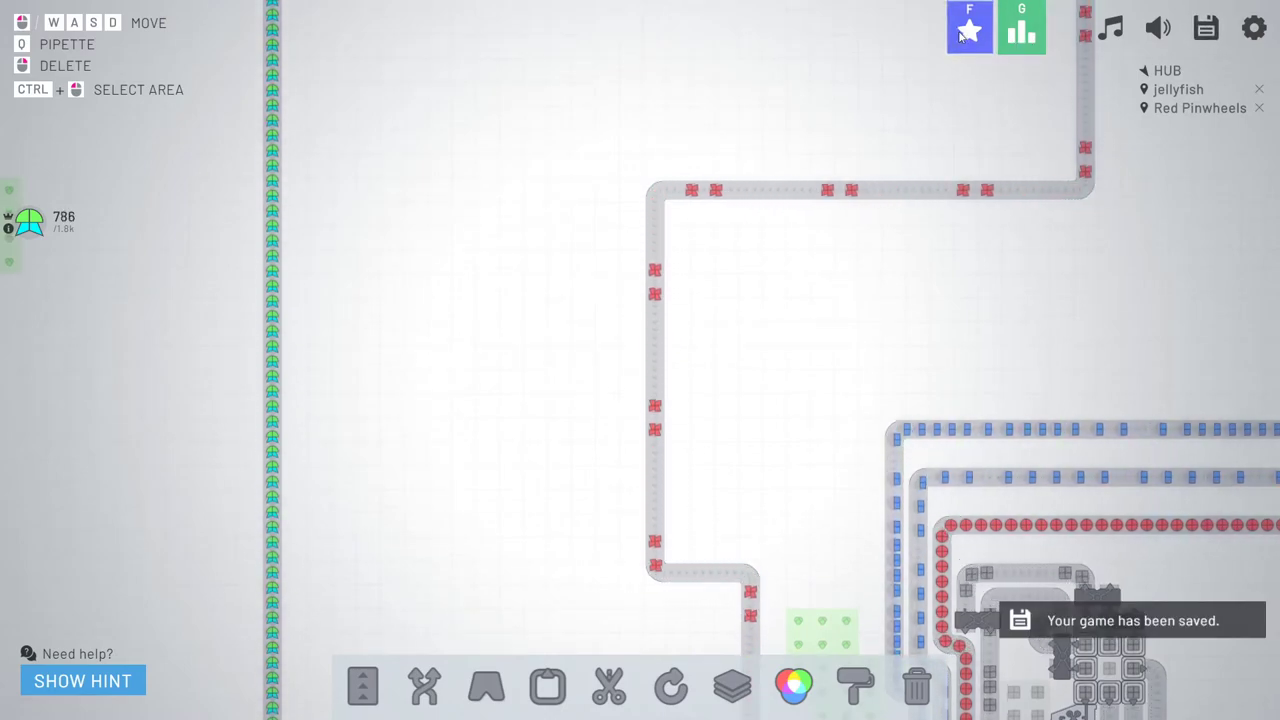
{"action": "left_click", "coordinate": [960, 35]}
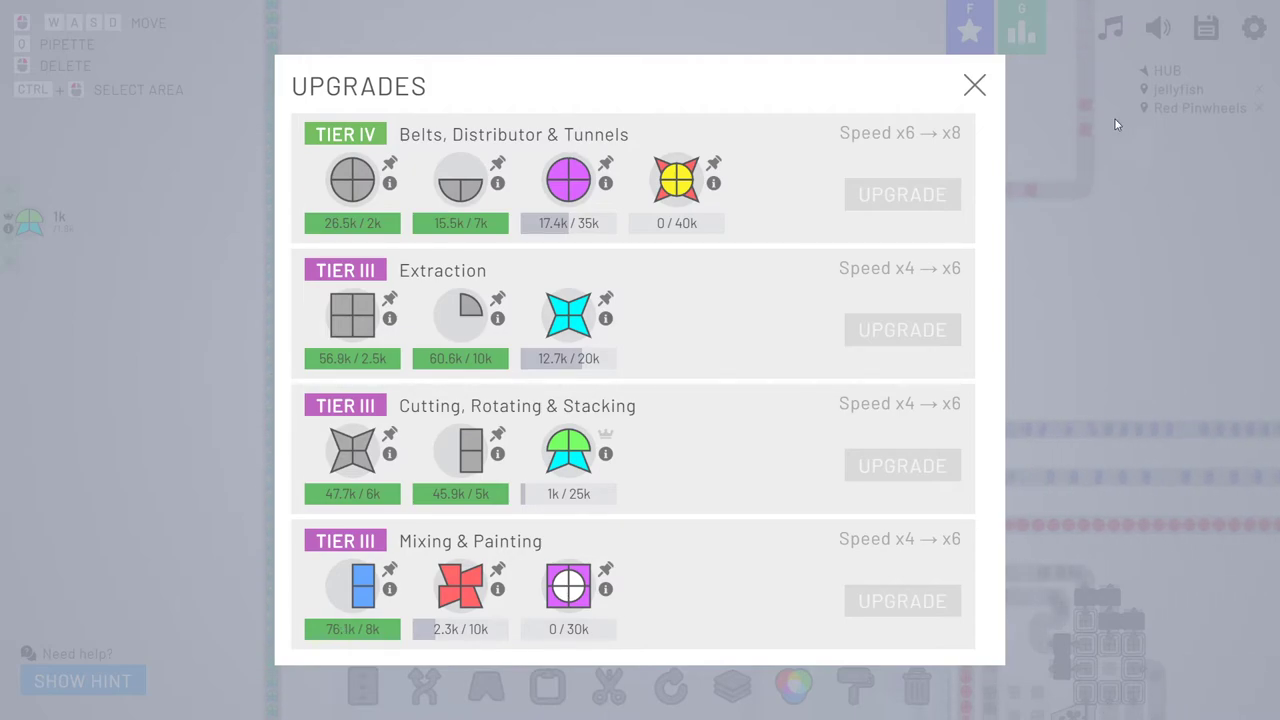
{"action": "left_click", "coordinate": [978, 85]}
{"action": "scroll", "coordinate": [790, 168], "scroll_direction": "down", "scroll_amount": 5}
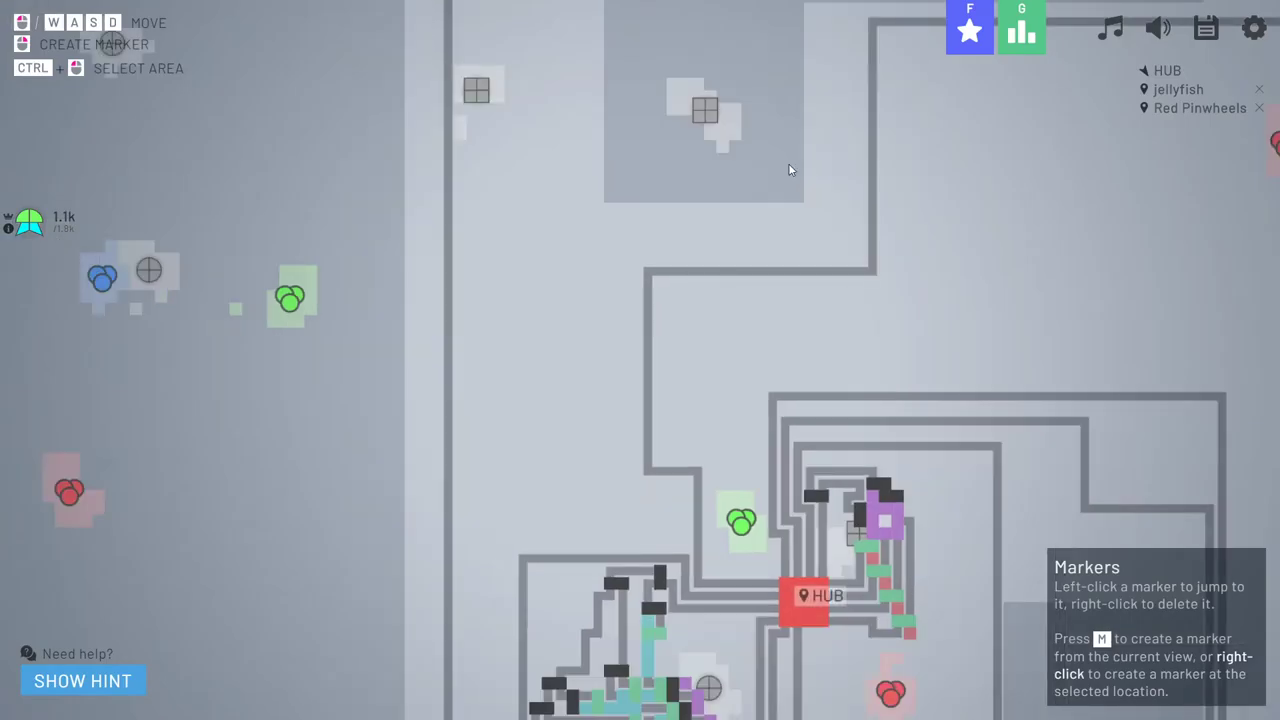
{"action": "scroll", "coordinate": [788, 165], "scroll_direction": "up", "scroll_amount": 5}
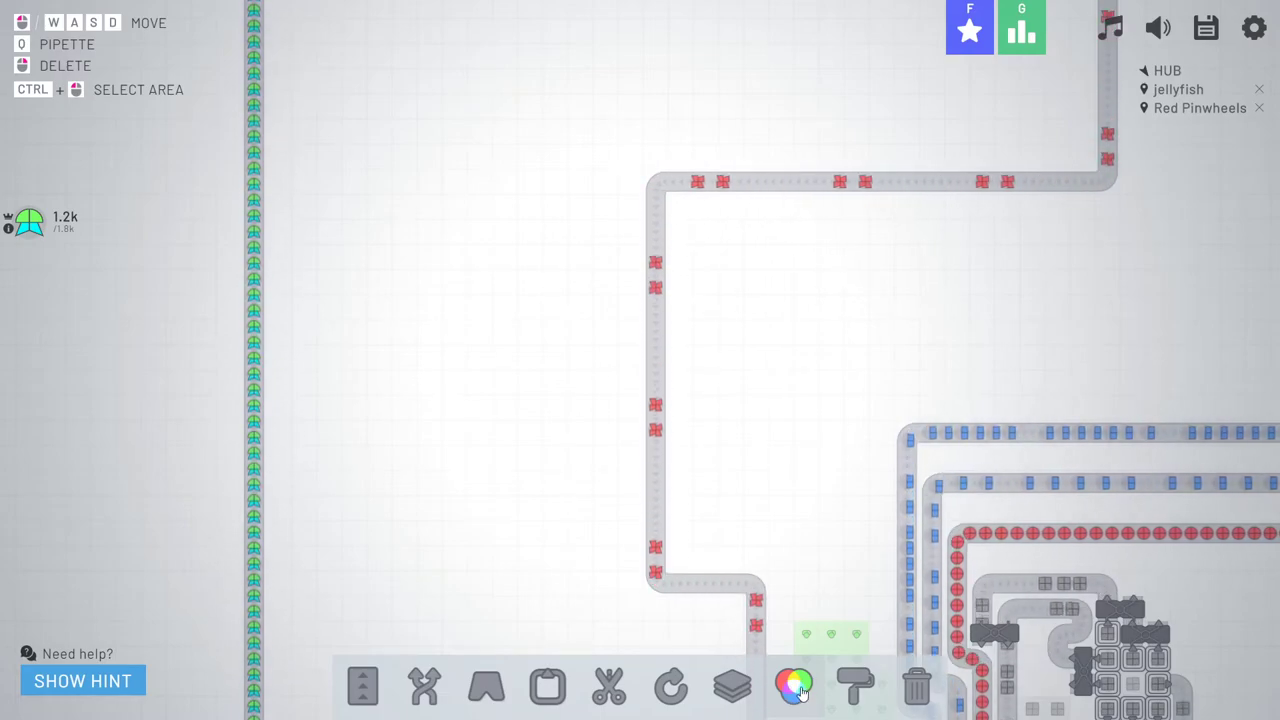
{"action": "scroll", "coordinate": [825, 440], "scroll_direction": "down", "scroll_amount": 2}
{"action": "scroll", "coordinate": [686, 326], "scroll_direction": "down", "scroll_amount": 2}
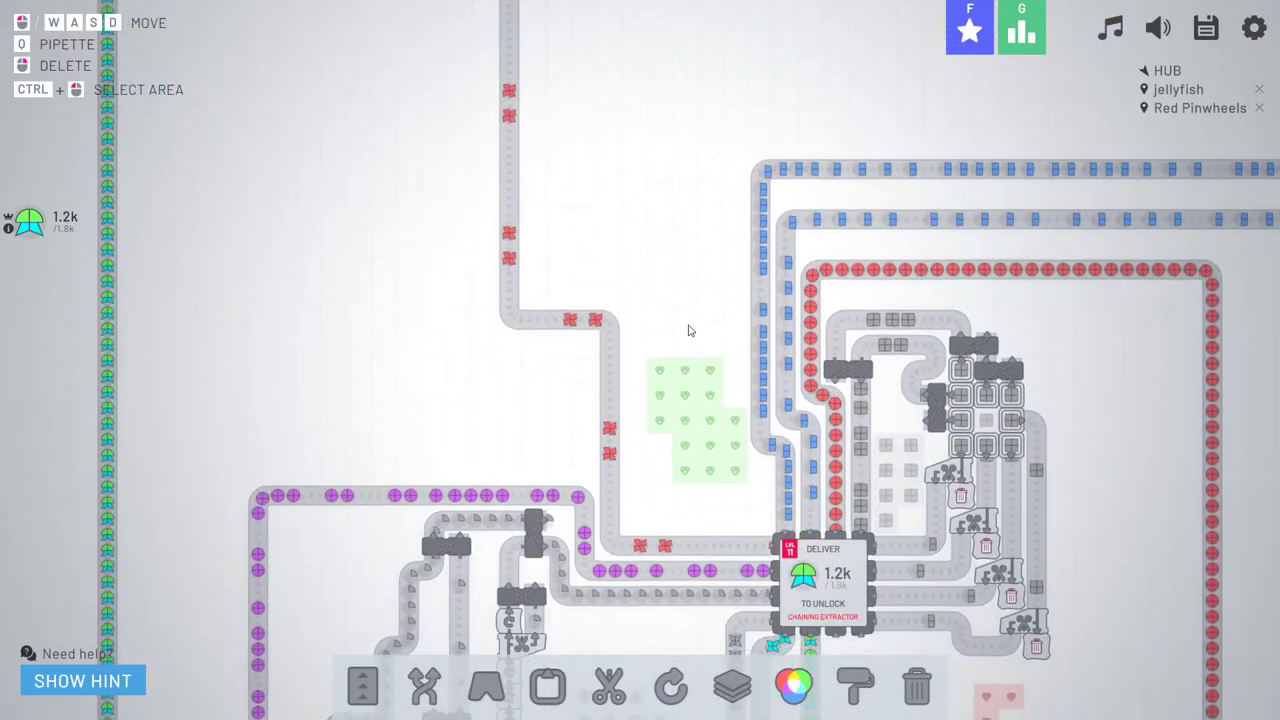
{"action": "scroll", "coordinate": [679, 326], "scroll_direction": "down", "scroll_amount": 2}
{"action": "scroll", "coordinate": [678, 327], "scroll_direction": "down", "scroll_amount": 2}
{"action": "scroll", "coordinate": [677, 328], "scroll_direction": "down", "scroll_amount": 2}
{"action": "scroll", "coordinate": [676, 330], "scroll_direction": "down", "scroll_amount": 1}
{"action": "scroll", "coordinate": [677, 328], "scroll_direction": "up", "scroll_amount": 2}
{"action": "scroll", "coordinate": [671, 326], "scroll_direction": "up", "scroll_amount": 2}
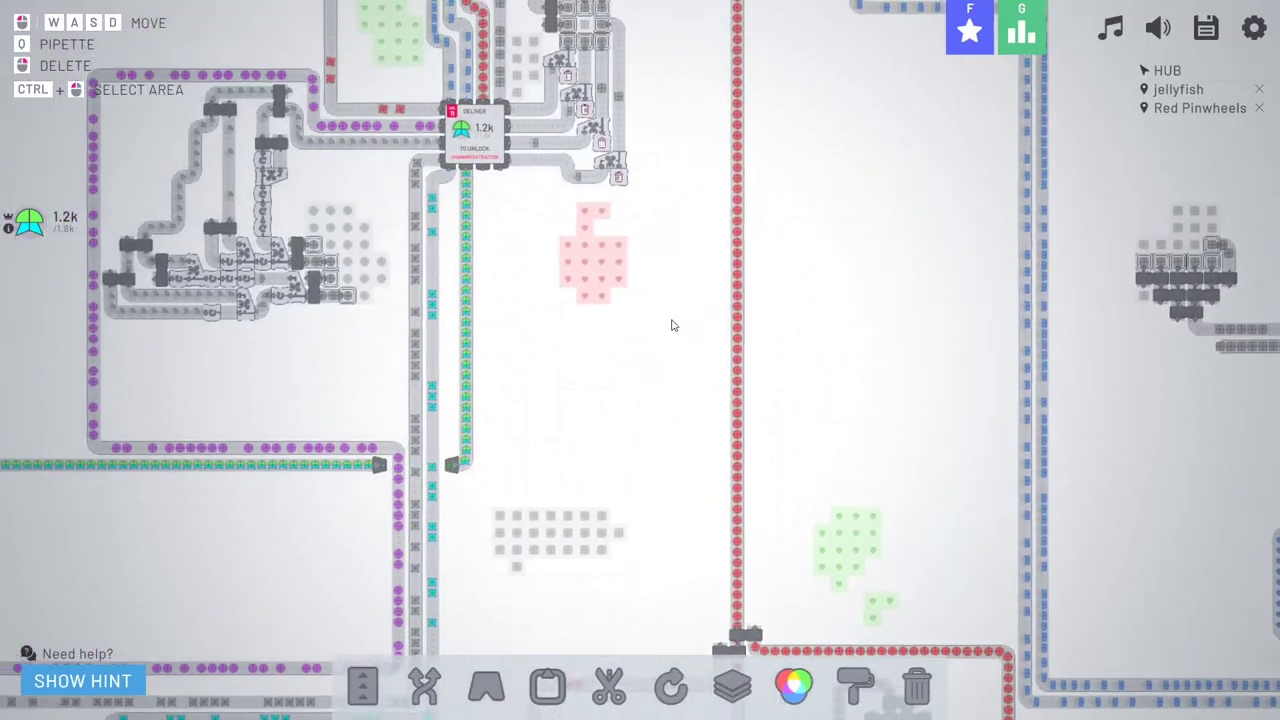
{"action": "scroll", "coordinate": [669, 322], "scroll_direction": "up", "scroll_amount": 2}
{"action": "scroll", "coordinate": [667, 326], "scroll_direction": "up", "scroll_amount": 1}
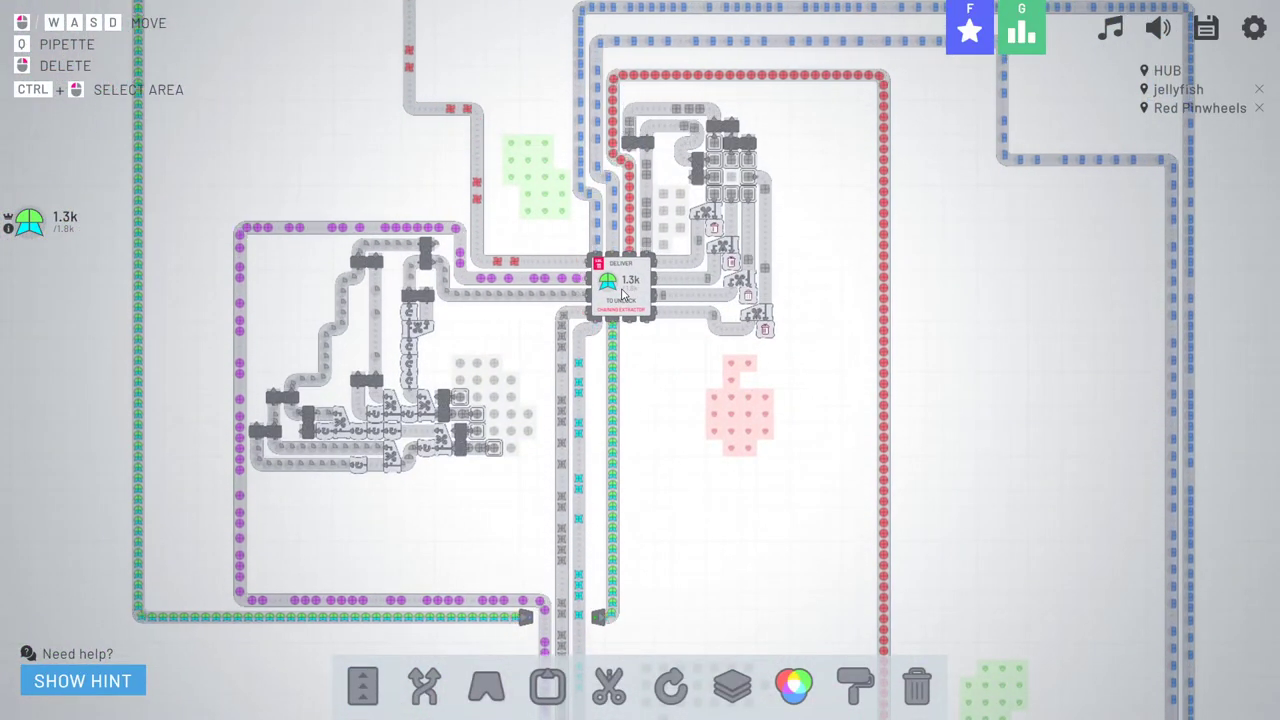
{"action": "key", "text": "s"}
{"action": "scroll", "coordinate": [621, 298], "scroll_direction": "down", "scroll_amount": 2}
{"action": "key", "text": "s"}
{"action": "key", "text": "s"}
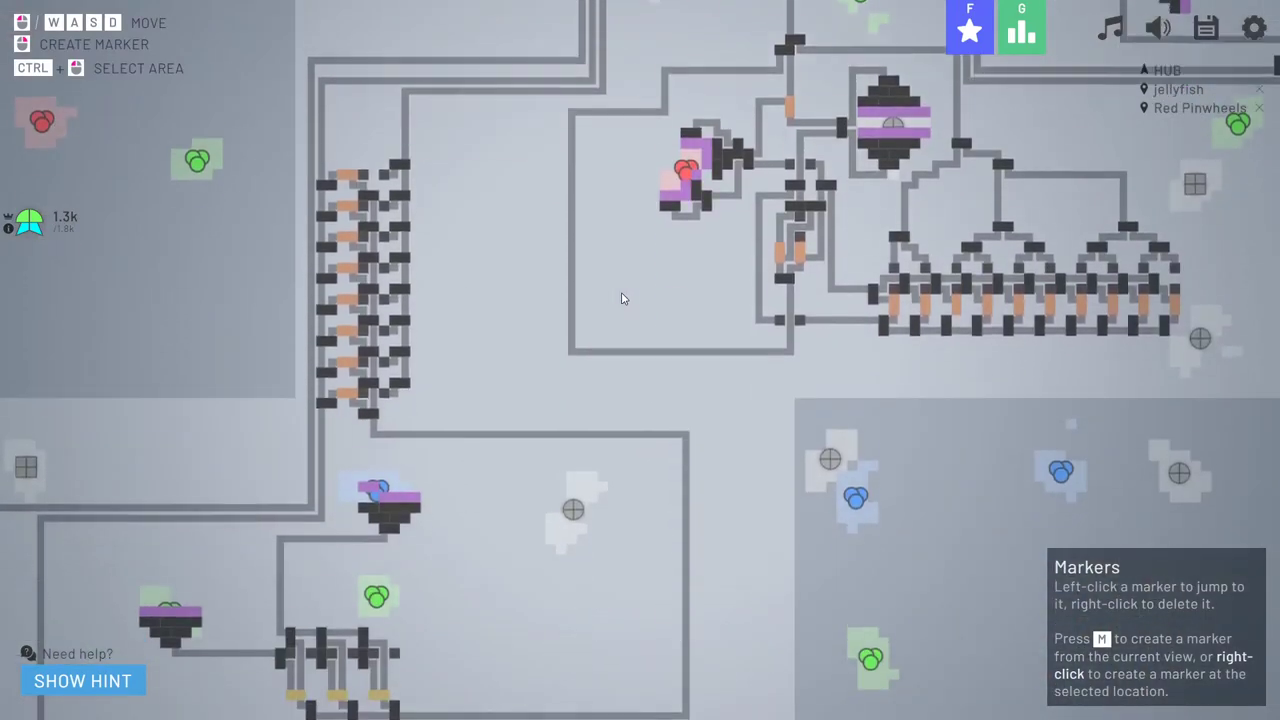
{"action": "key", "text": "s"}
{"action": "key", "text": "s"}
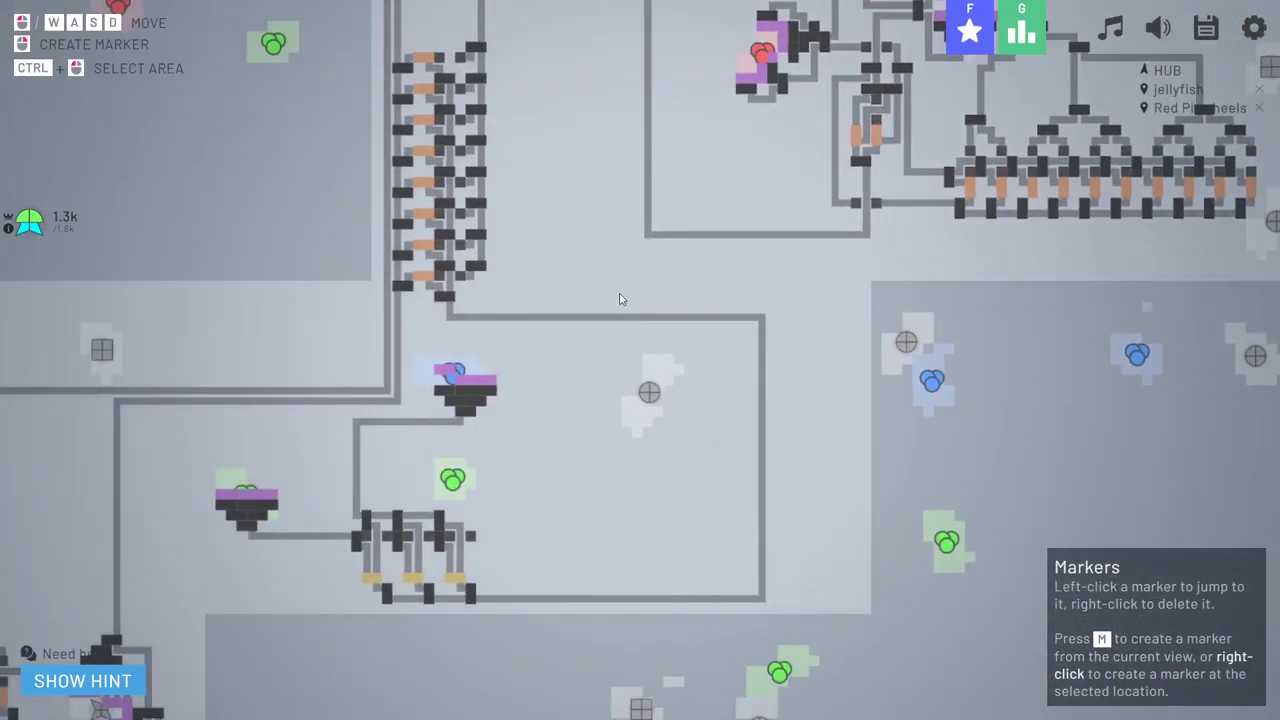
{"action": "key", "text": "a"}
{"action": "key", "text": "a"}
{"action": "left_click", "coordinate": [955, 18]}
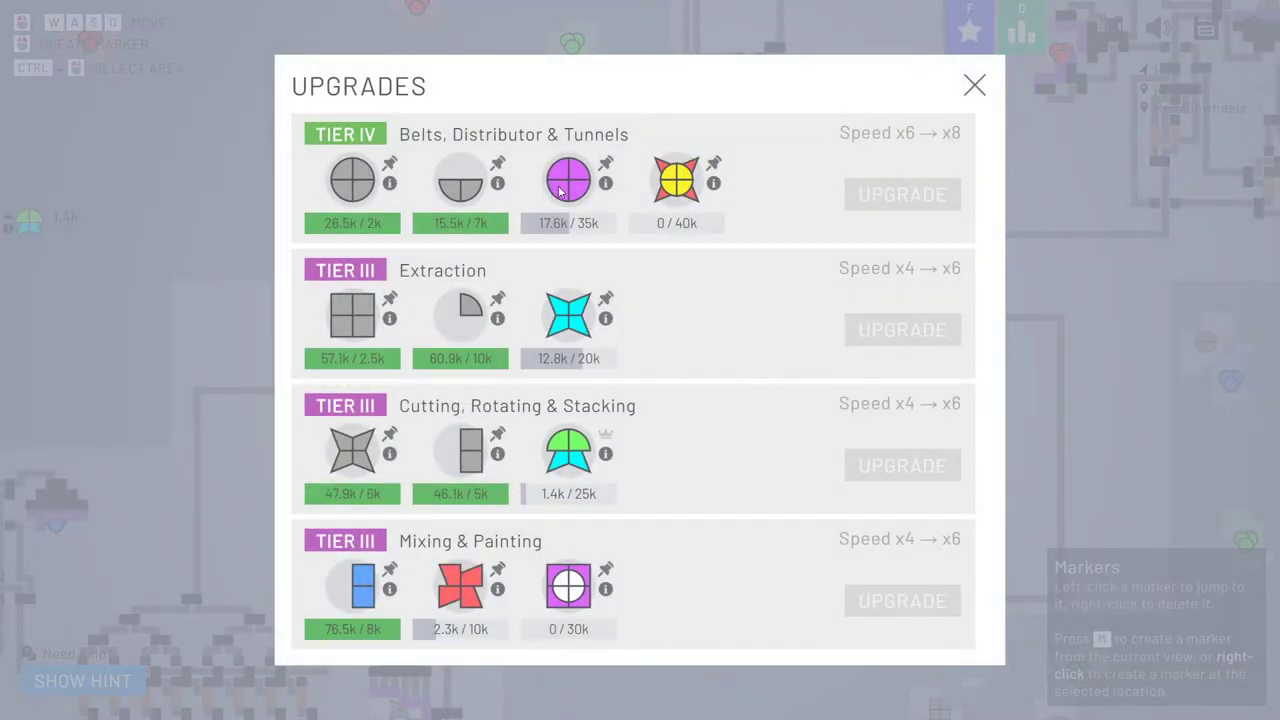
{"action": "left_click", "coordinate": [978, 88]}
{"action": "scroll", "coordinate": [777, 386], "scroll_direction": "up", "scroll_amount": 3}
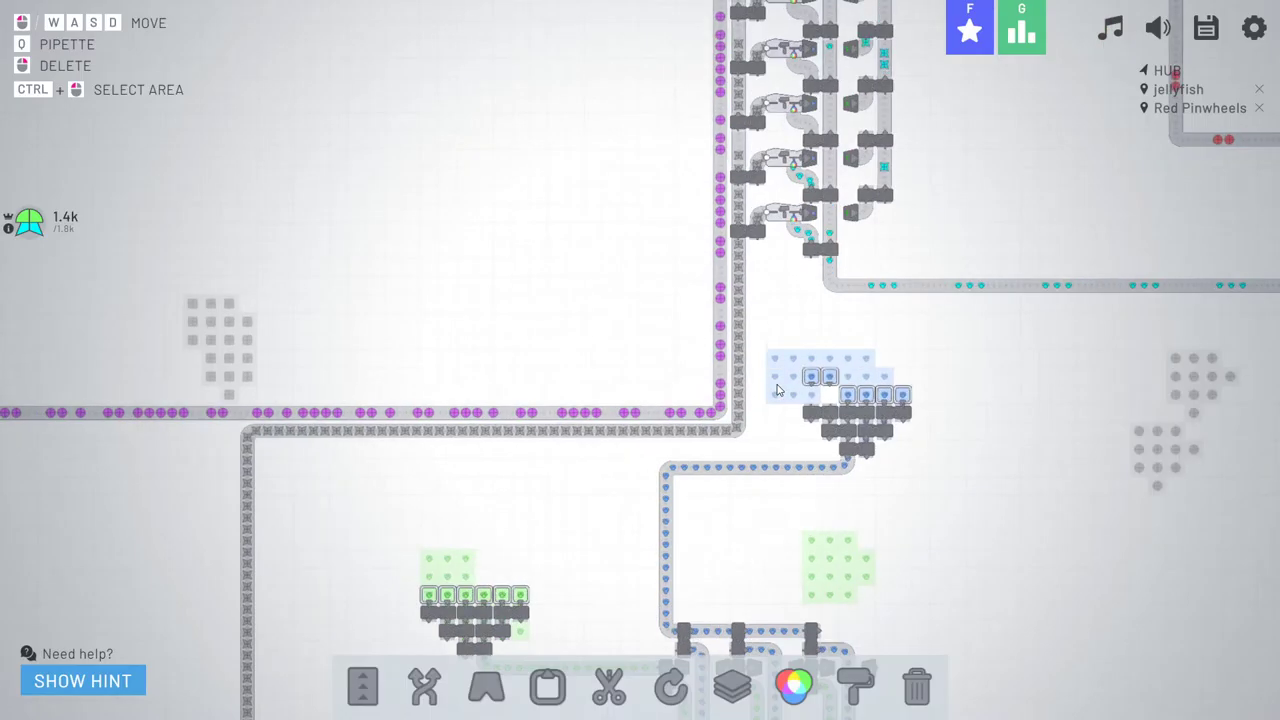
- Pan across the painting lines to the blue shape field
{"action": "key", "text": "s"}
{"action": "key", "text": "a"}
{"action": "key", "text": "a"}
{"action": "key", "text": "s"}
{"action": "key", "text": "a"}
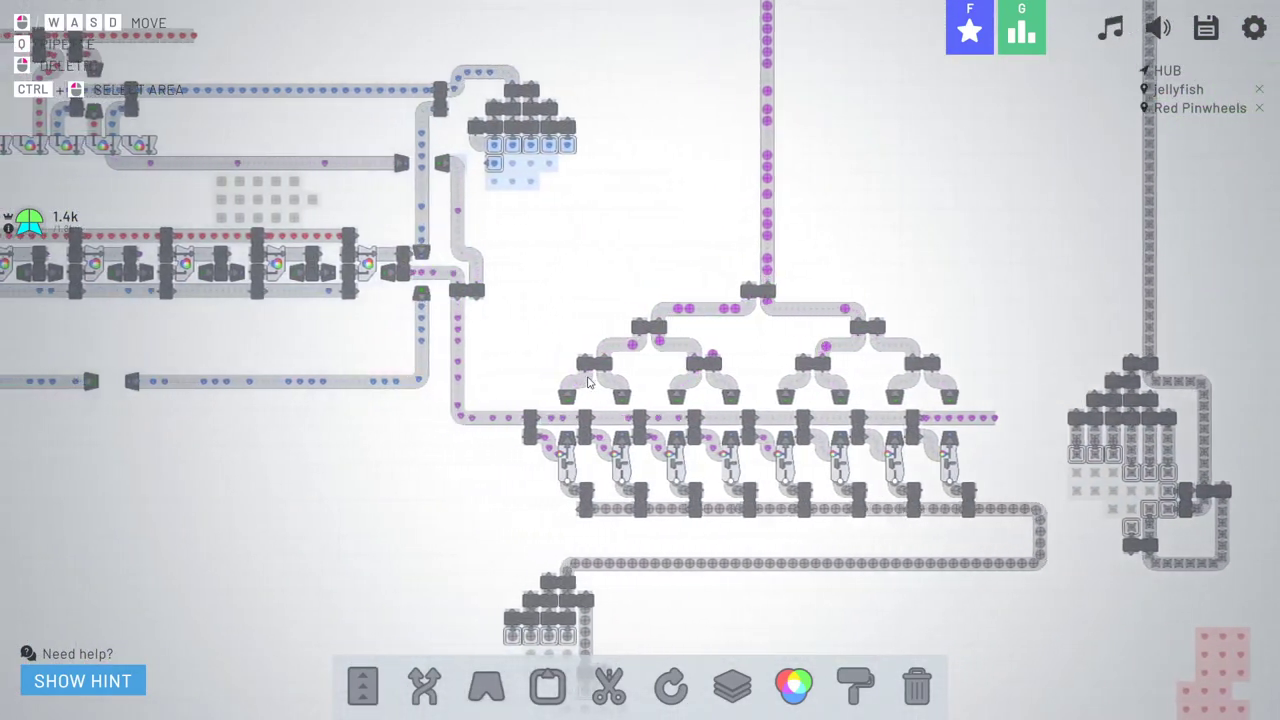
{"action": "key", "text": "a"}
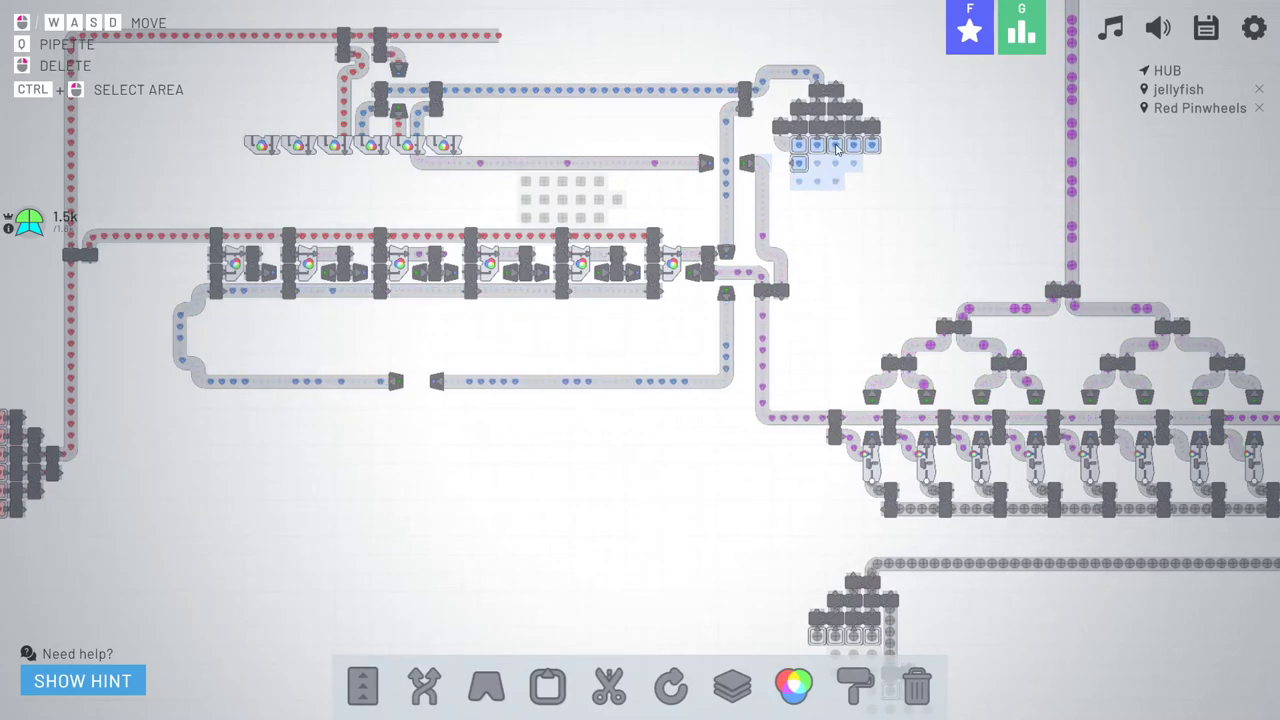
{"action": "key", "text": "w"}
{"action": "key", "text": "w"}
{"action": "key", "text": "d"}
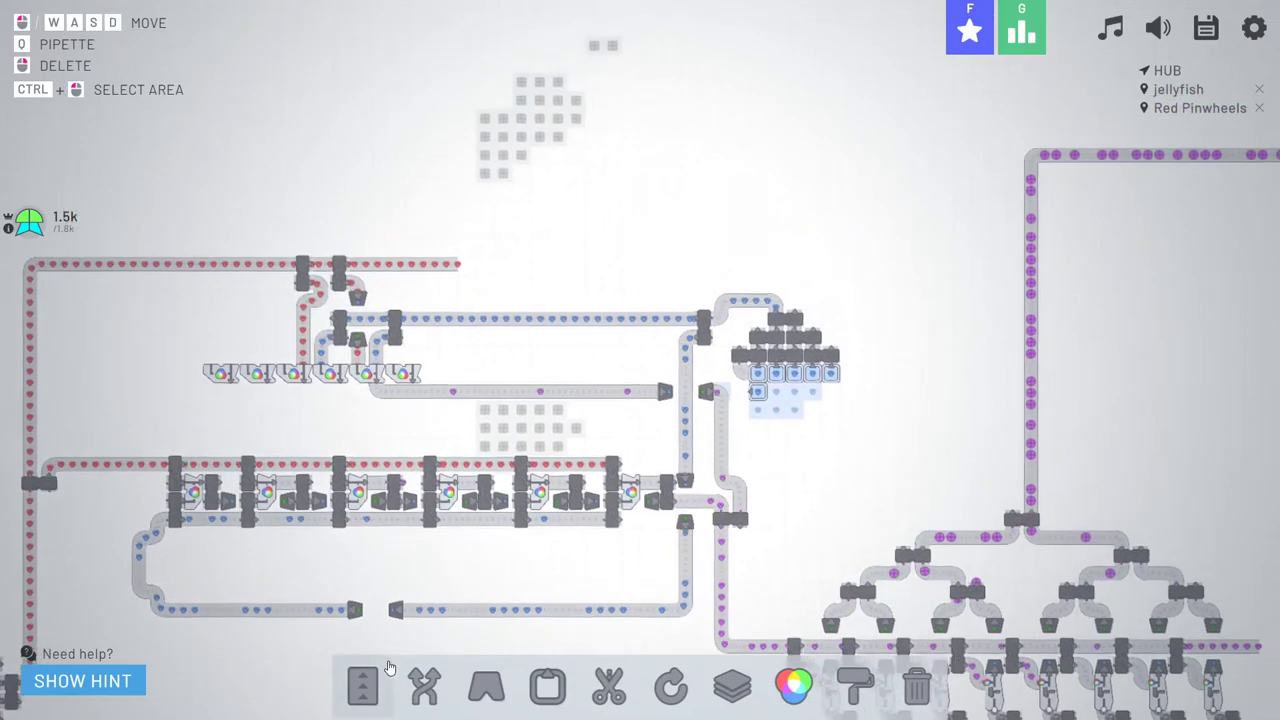
{"action": "key", "text": "1"}
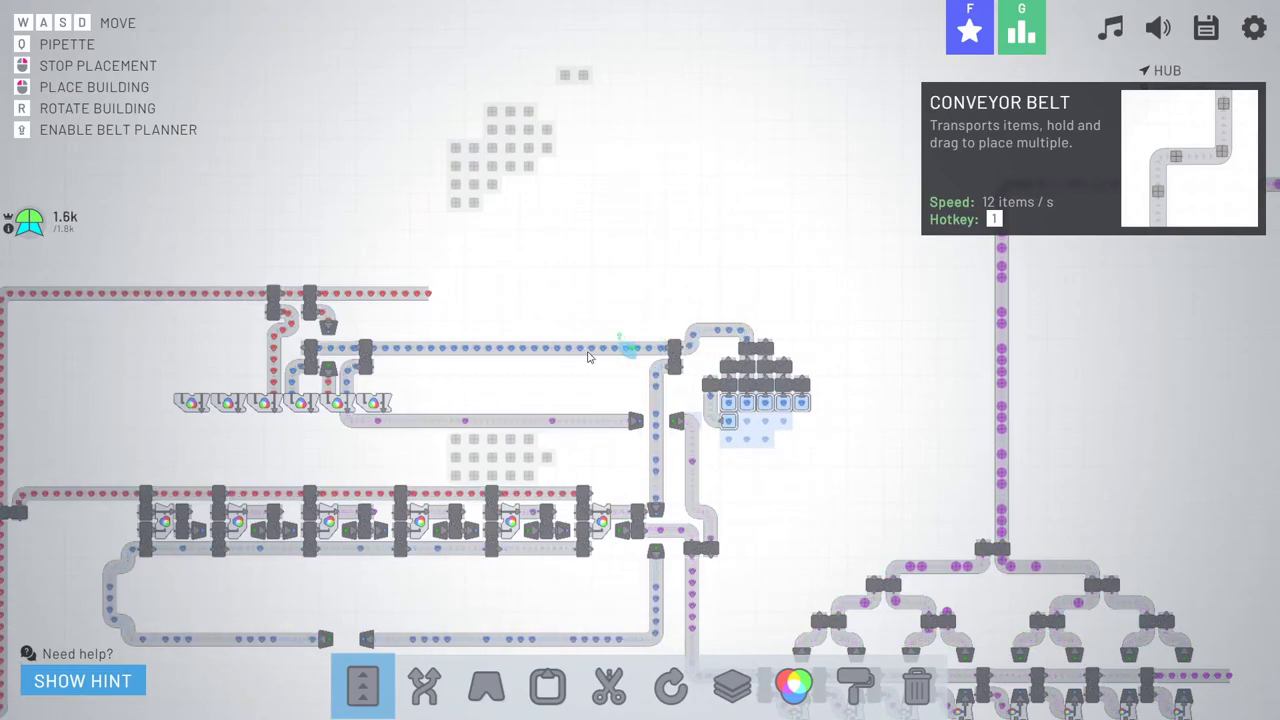
{"action": "key", "text": "s"}
{"action": "key", "text": "a"}
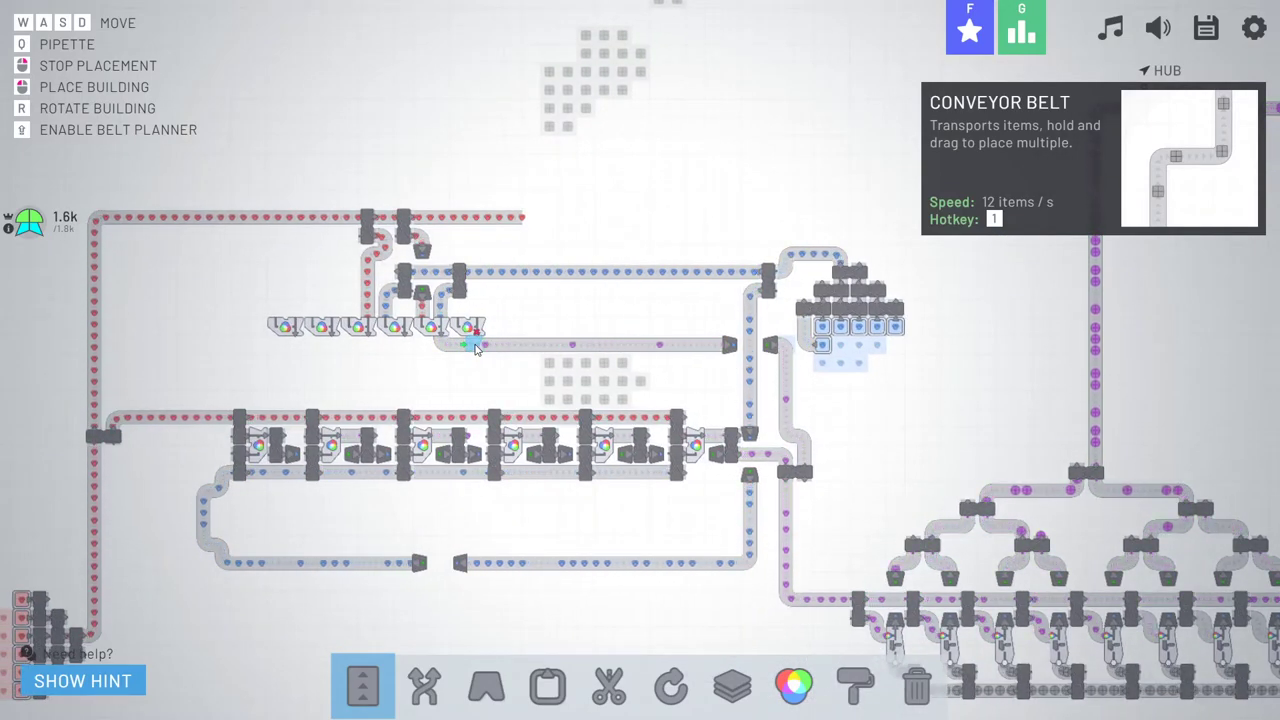
{"action": "key", "text": "d"}
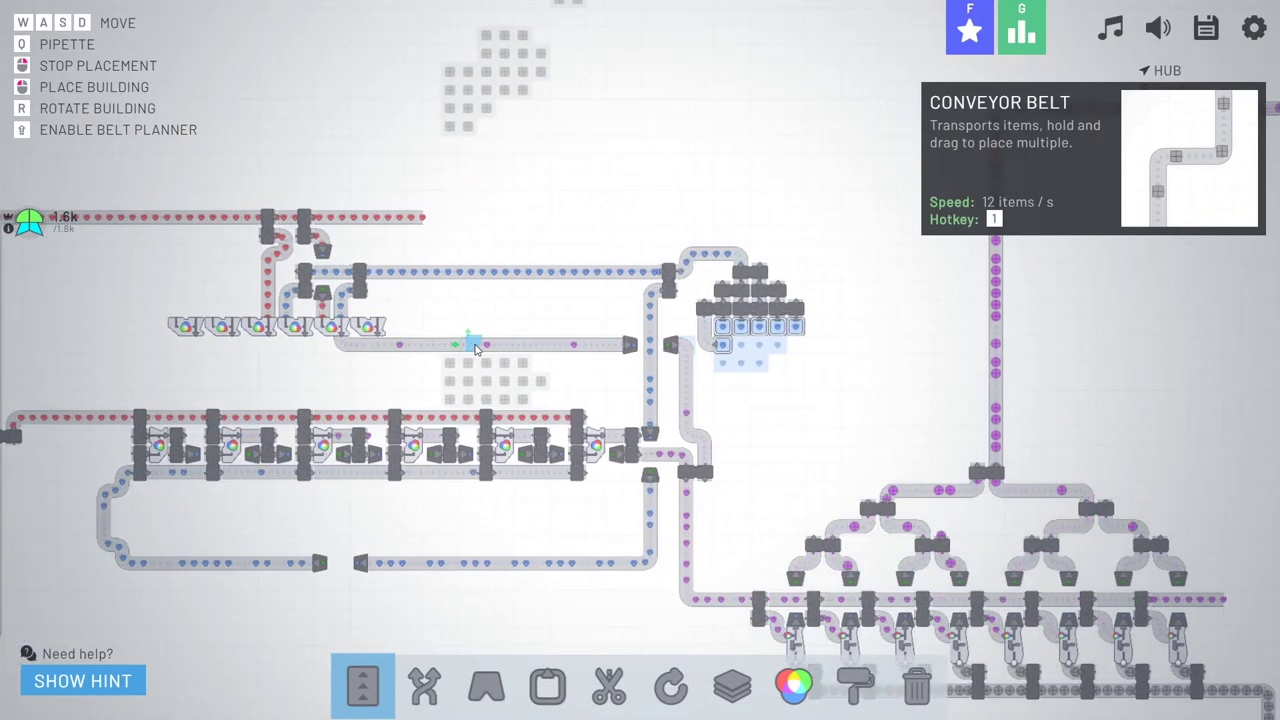
{"action": "key", "text": "d"}
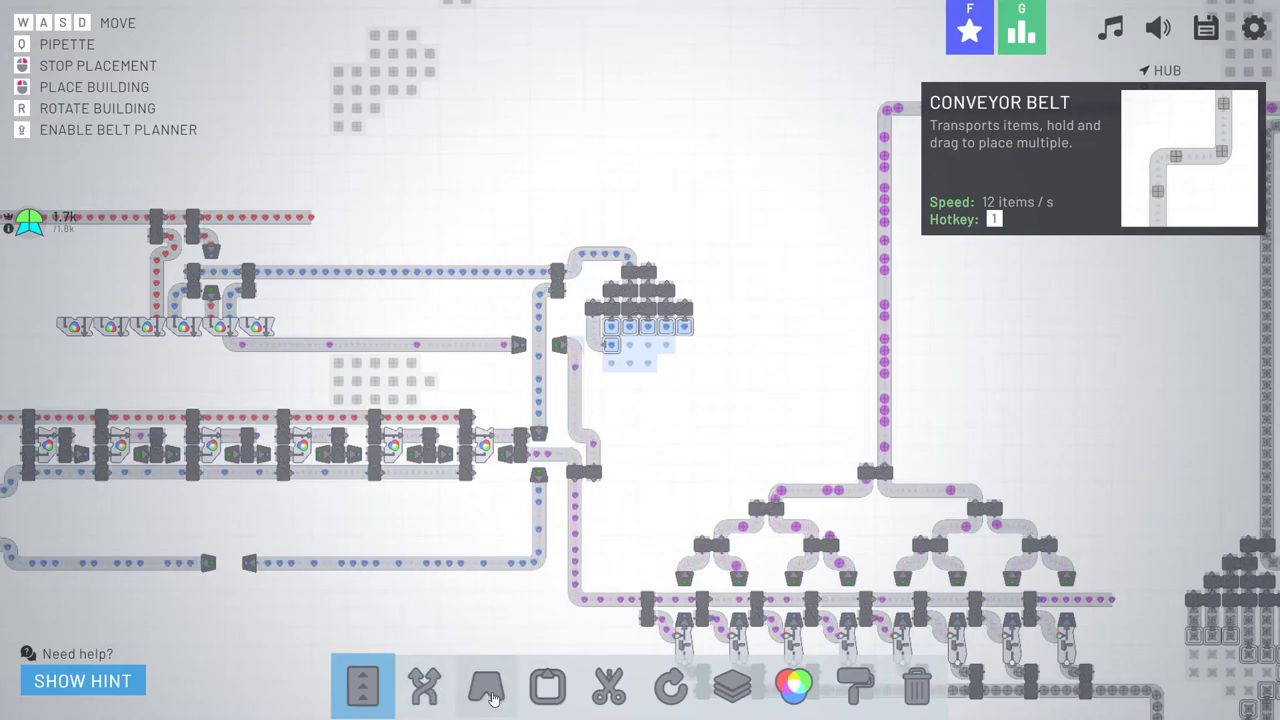
- Place an extractor on the blue field and dismiss the level 11 completion notice
{"action": "left_click", "coordinate": [548, 685]}
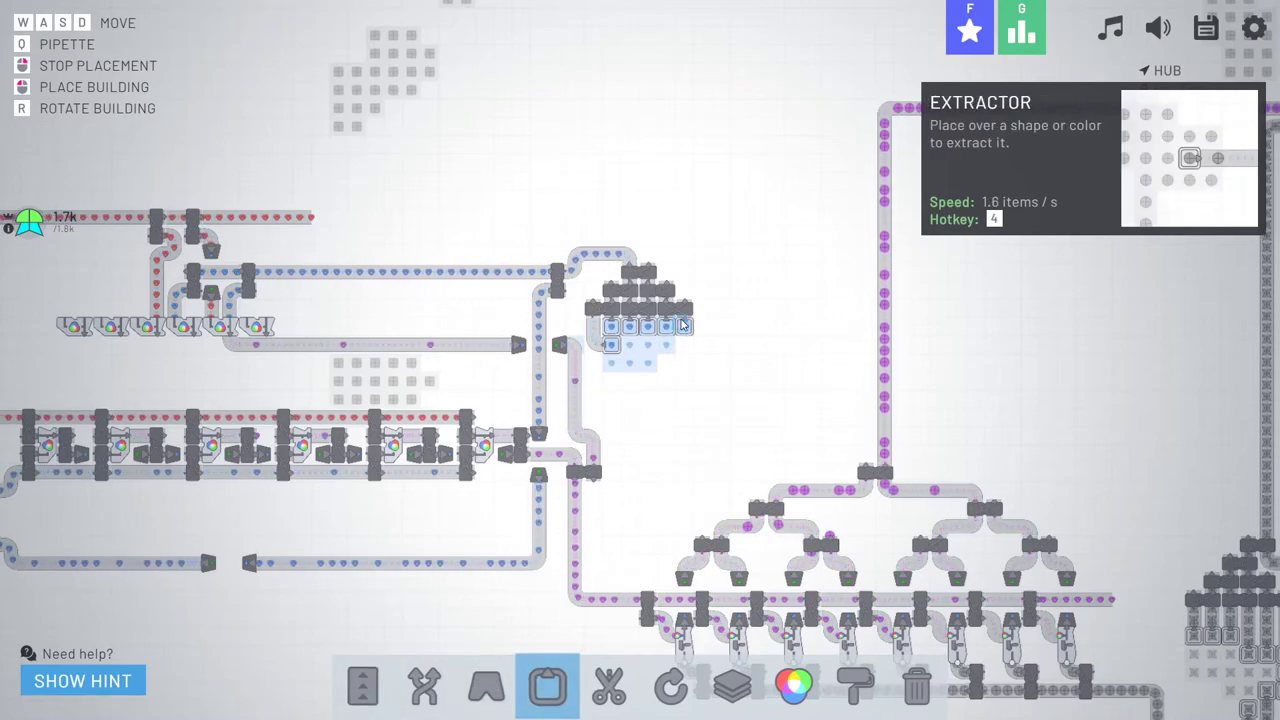
{"action": "left_click", "coordinate": [611, 363]}
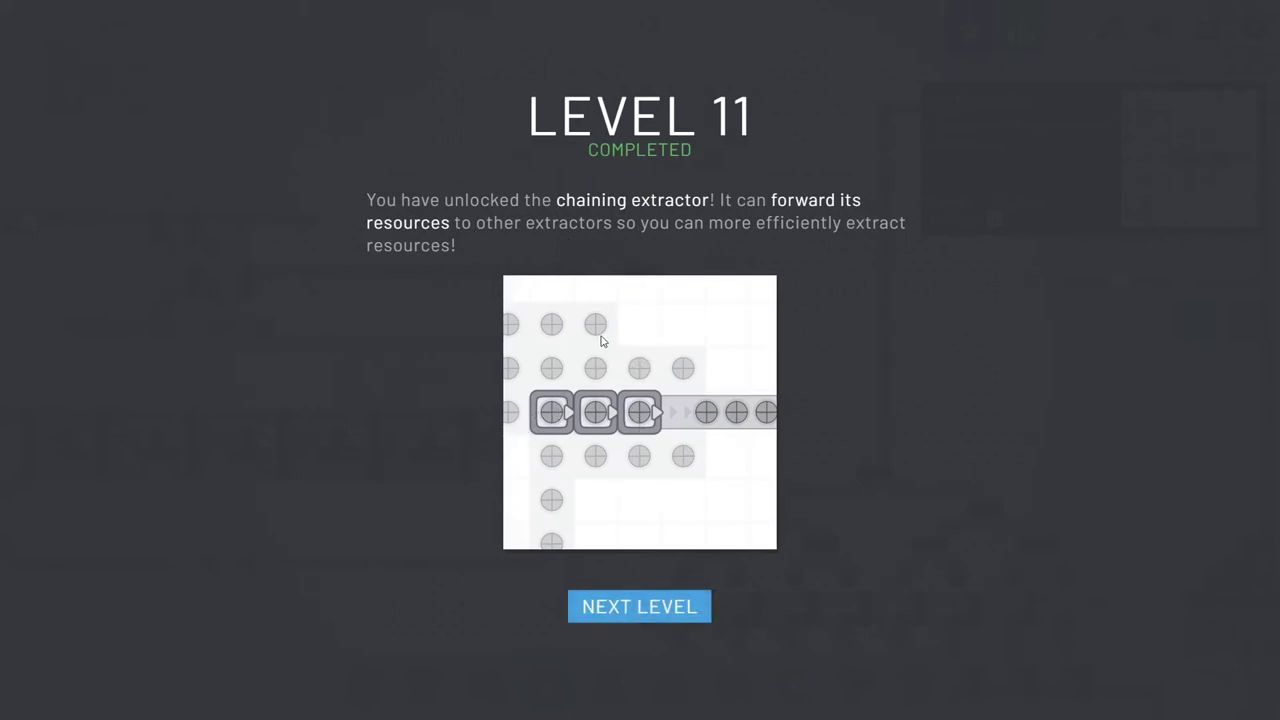
{"action": "left_click", "coordinate": [637, 607]}
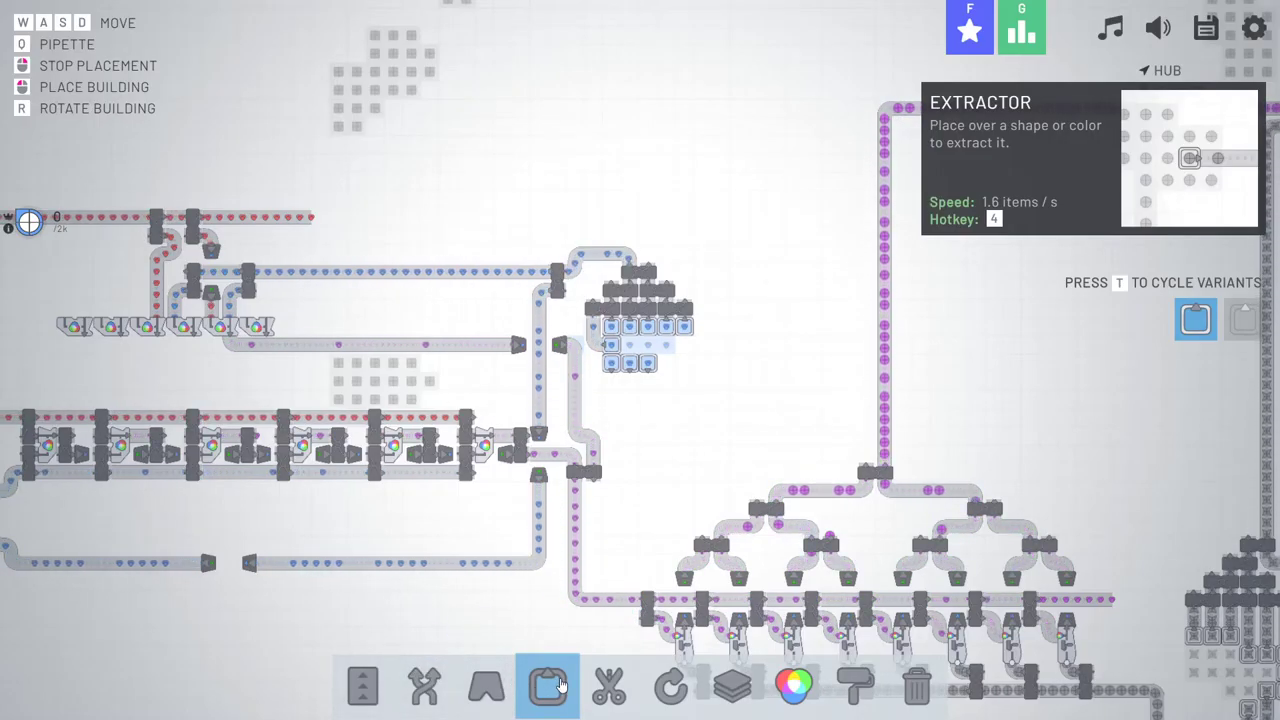
- Place a row of chained extractors along the bottom of the blue deposit
{"action": "left_click", "coordinate": [1255, 319]}
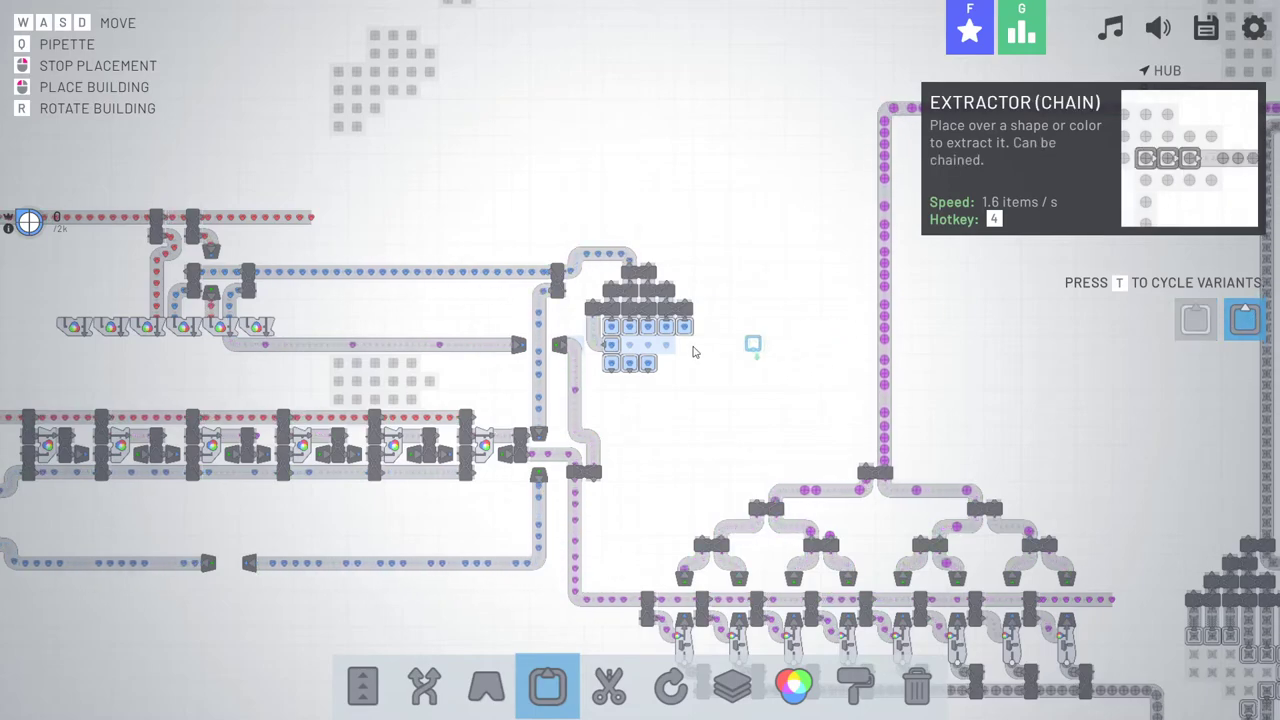
{"action": "key", "text": "t"}
{"action": "key", "text": "t"}
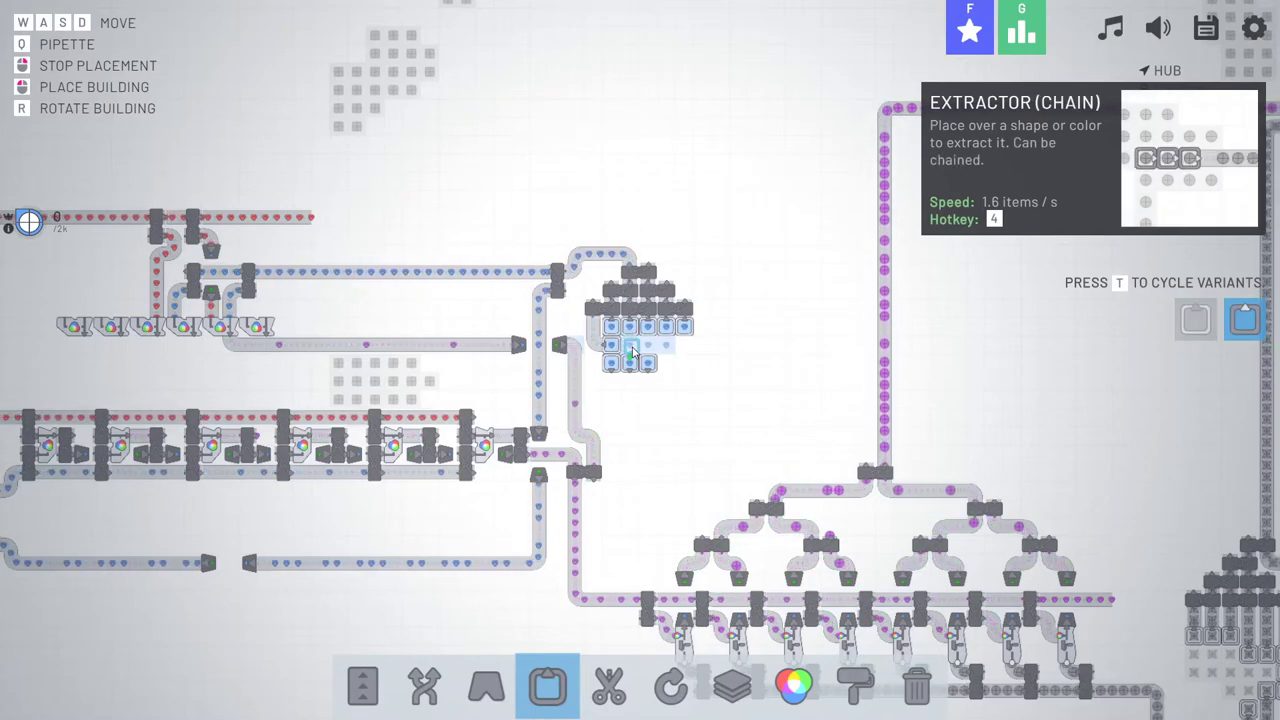
{"action": "left_click_drag", "start_coordinate": [632, 350], "coordinate": [666, 348]}
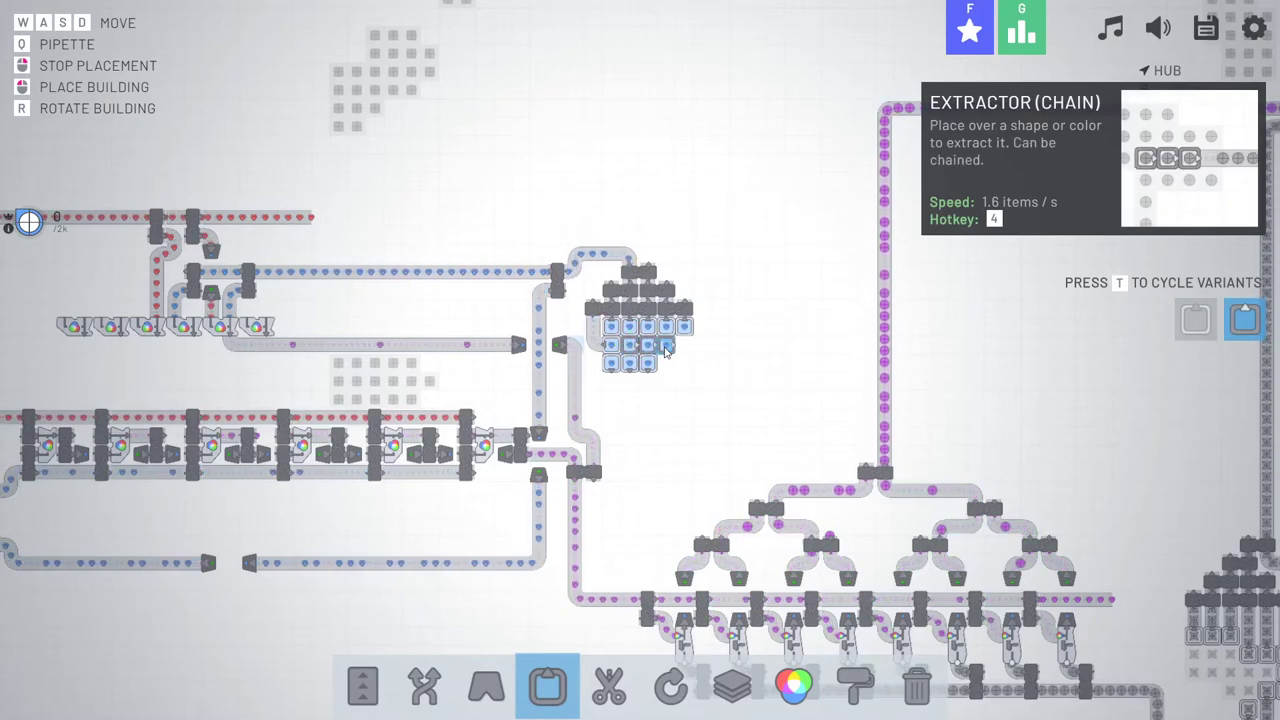
- Try out and then remove a belt and compact merger beside the new extractors
{"action": "key", "text": "1"}
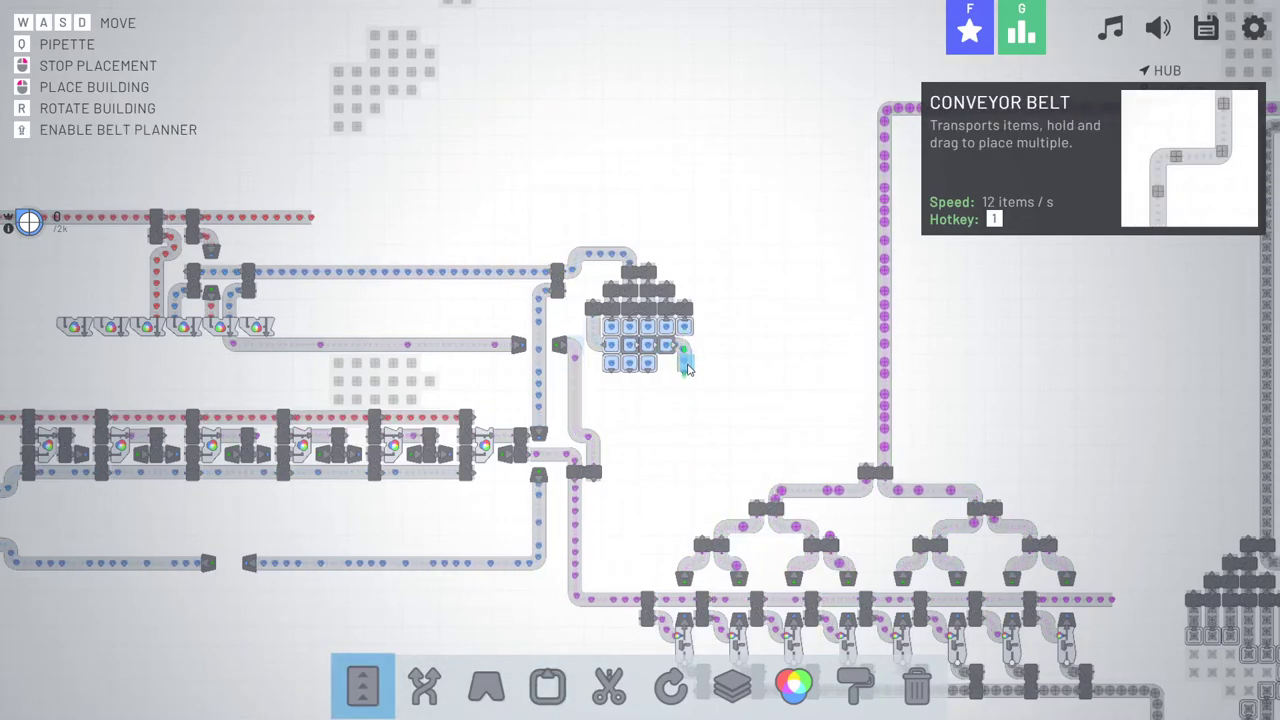
{"action": "left_click_drag", "start_coordinate": [686, 381], "coordinate": [667, 385]}
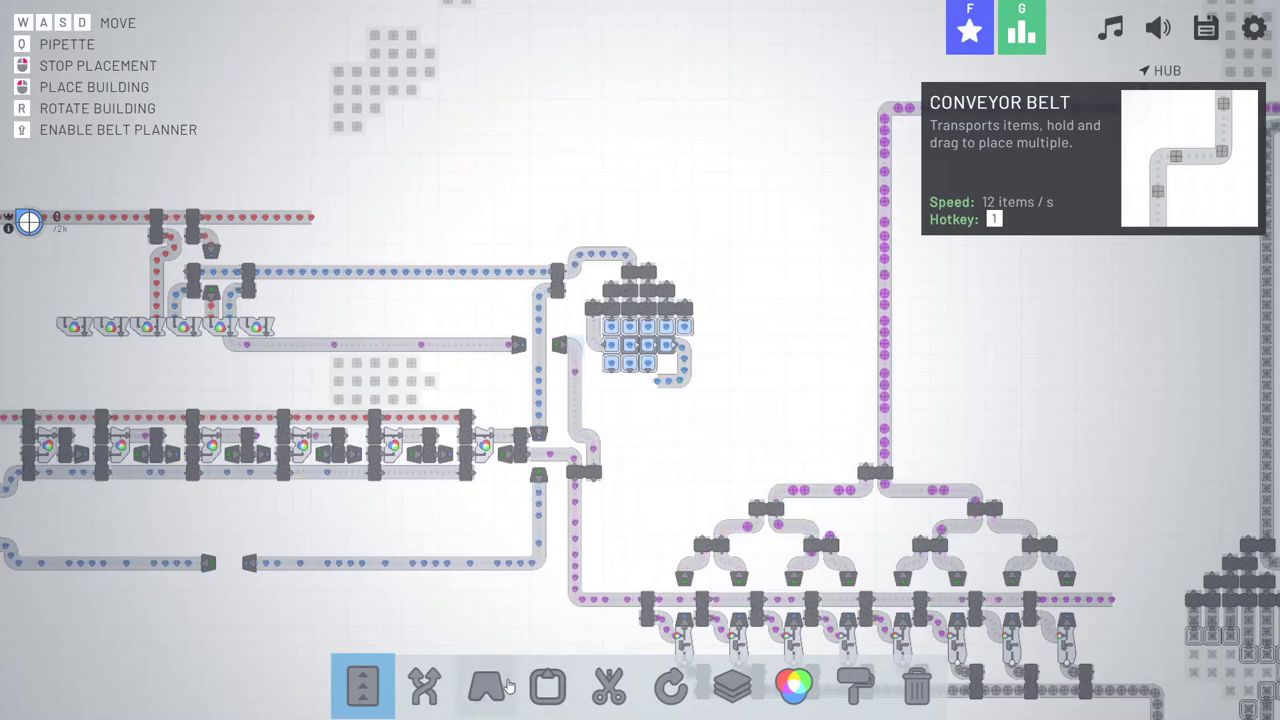
{"action": "key", "text": "2"}
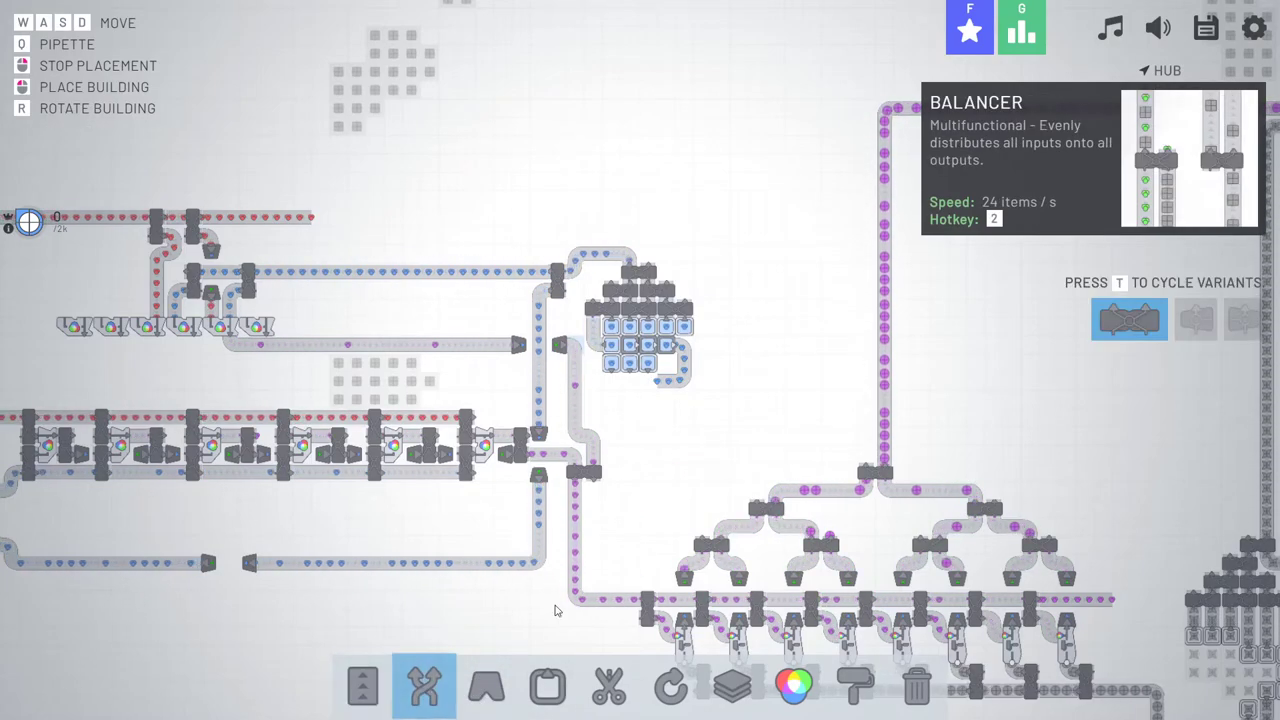
{"action": "left_click", "coordinate": [1196, 330]}
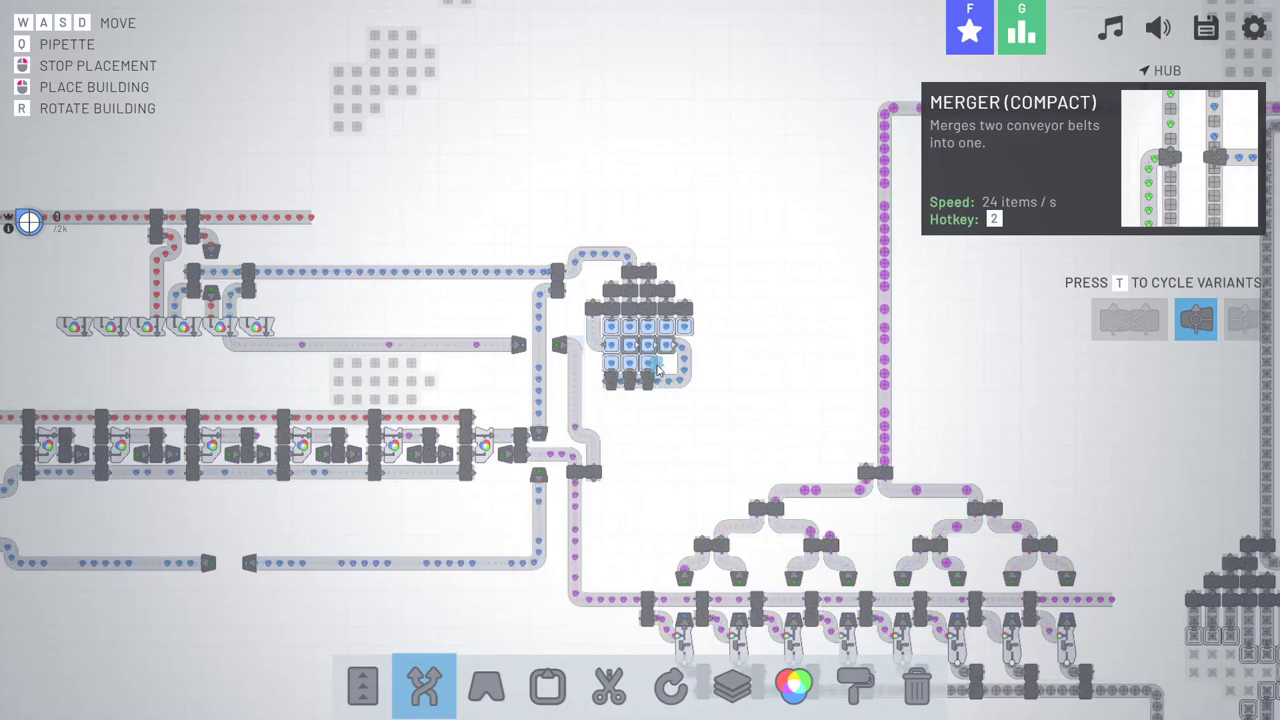
{"action": "right_click", "coordinate": [643, 388]}
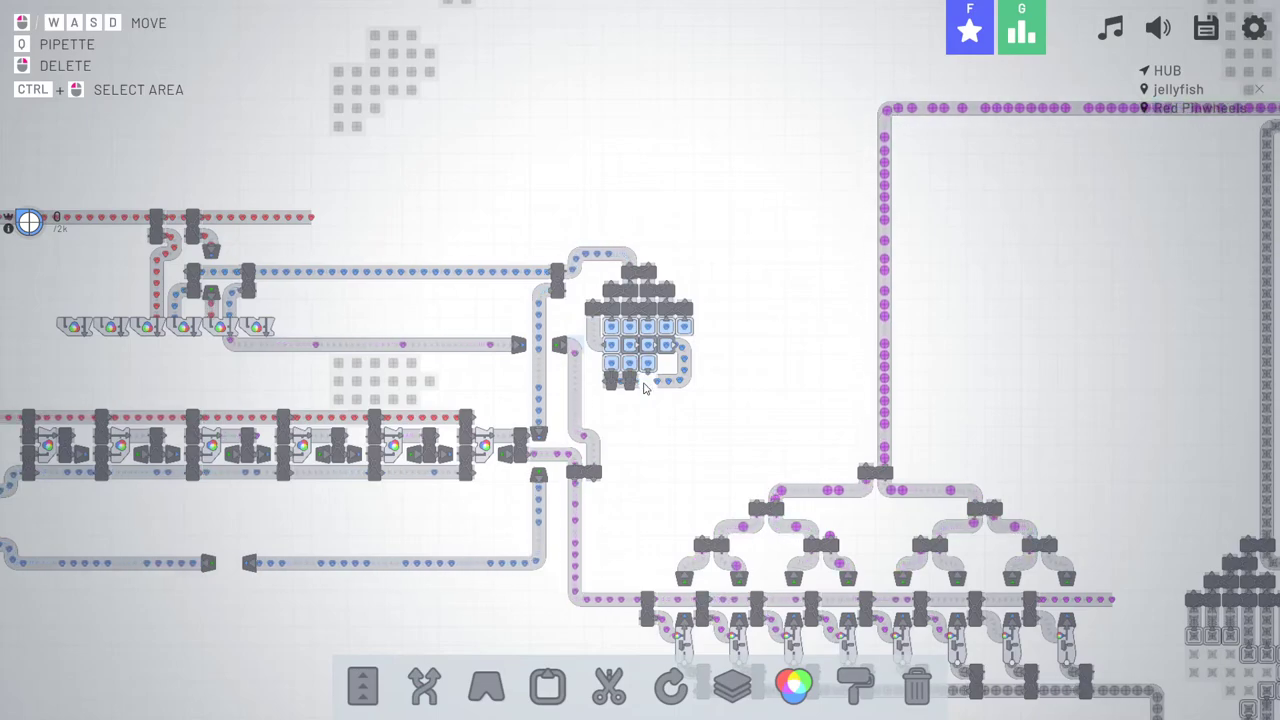
{"action": "right_click", "coordinate": [665, 383]}
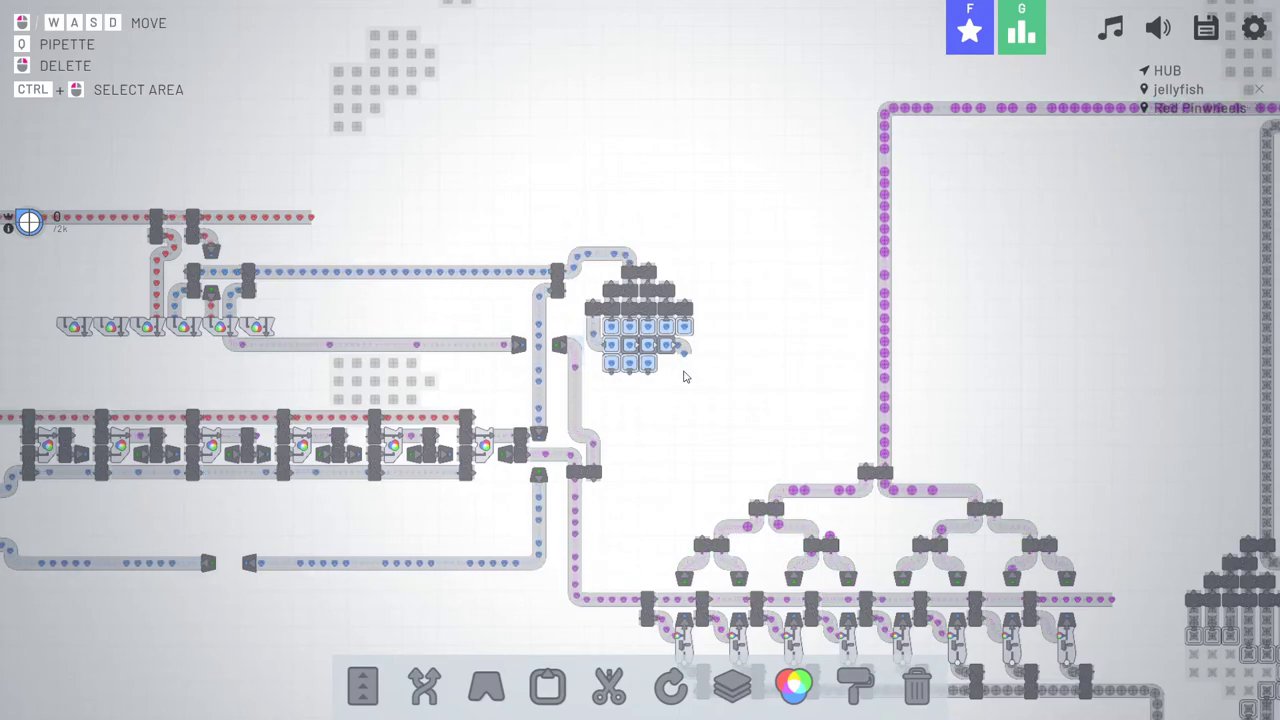
{"action": "left_click", "coordinate": [548, 685]}
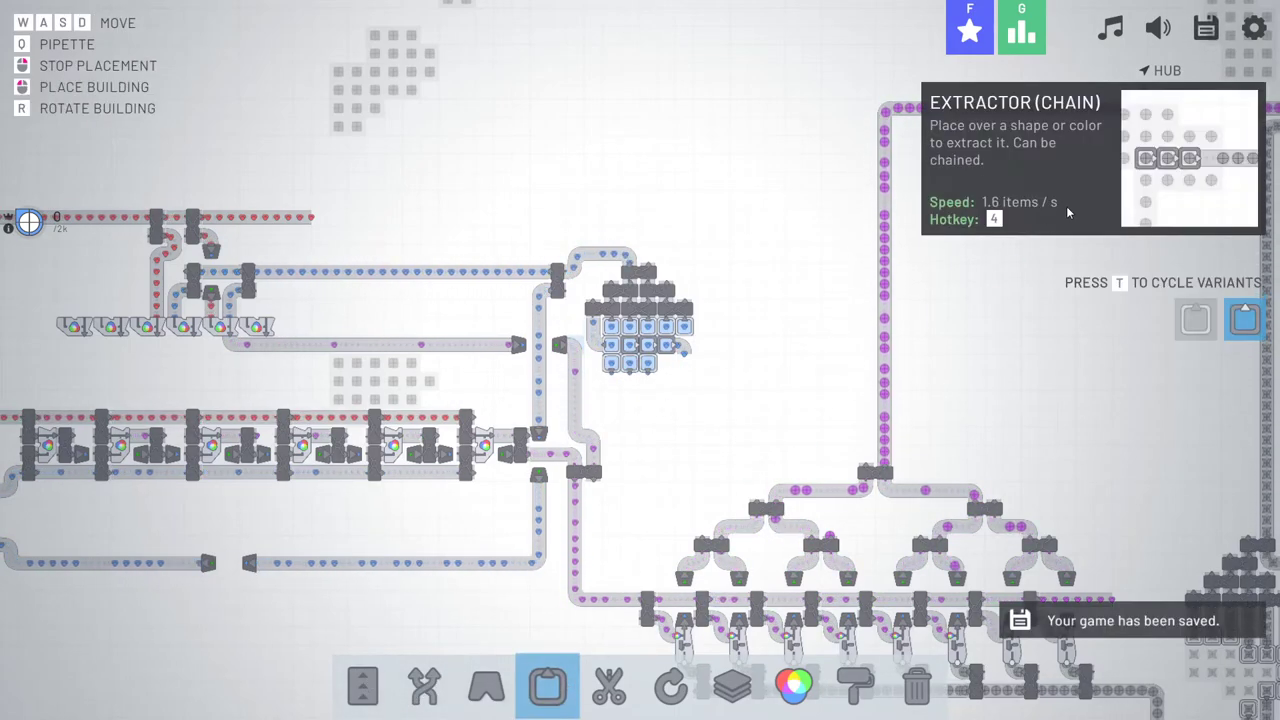
{"action": "right_click", "coordinate": [648, 368]}
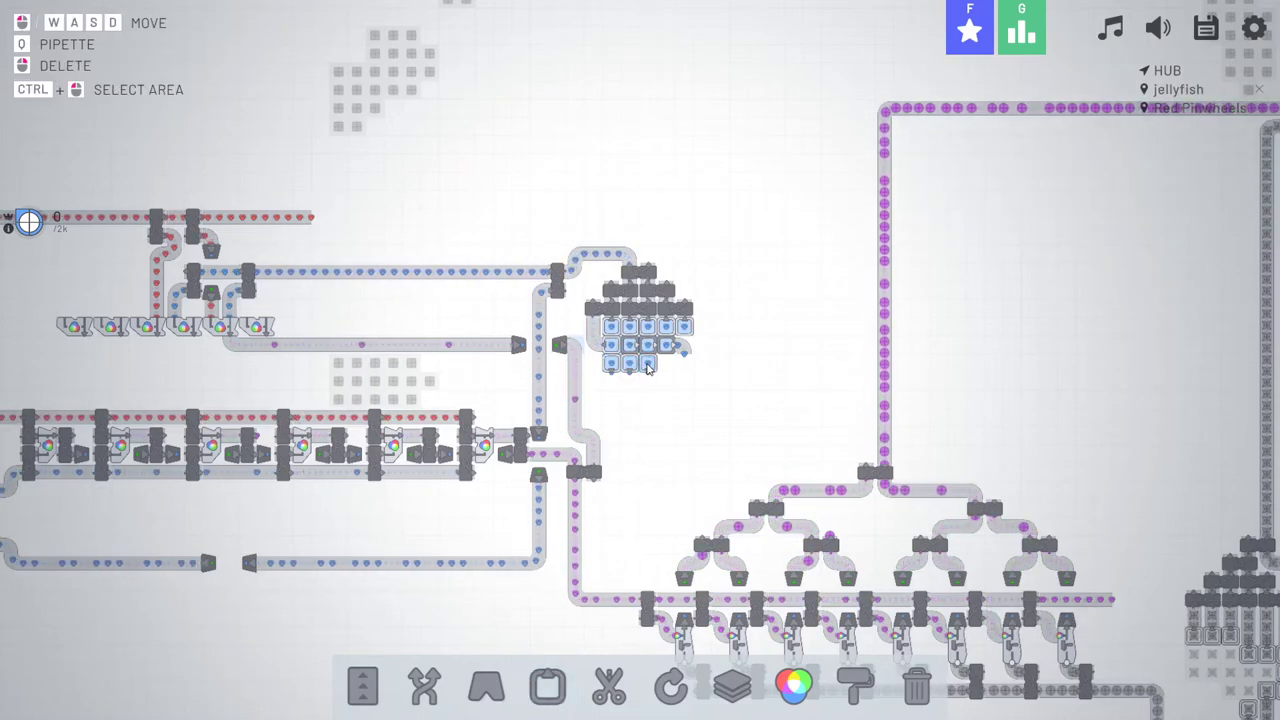
{"action": "left_click", "coordinate": [548, 686]}
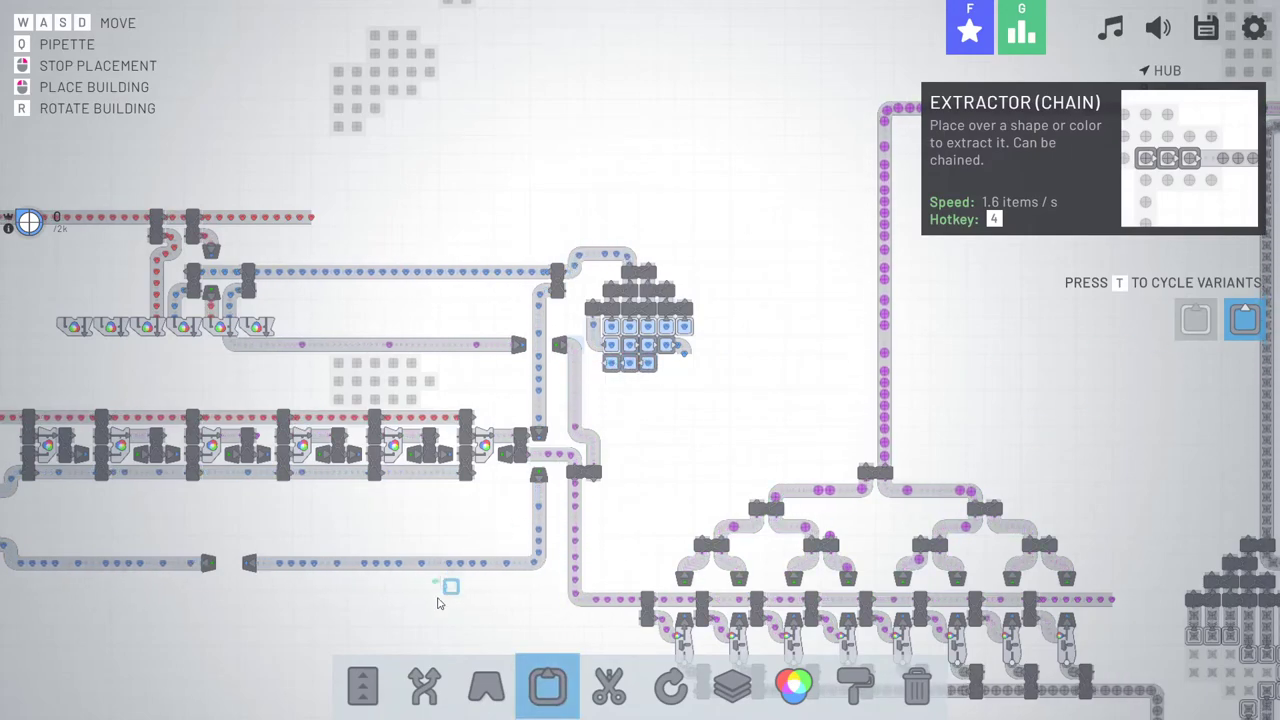
- Run a winding belt from the chained extractors down and left toward the blue line
{"action": "left_click", "coordinate": [368, 694]}
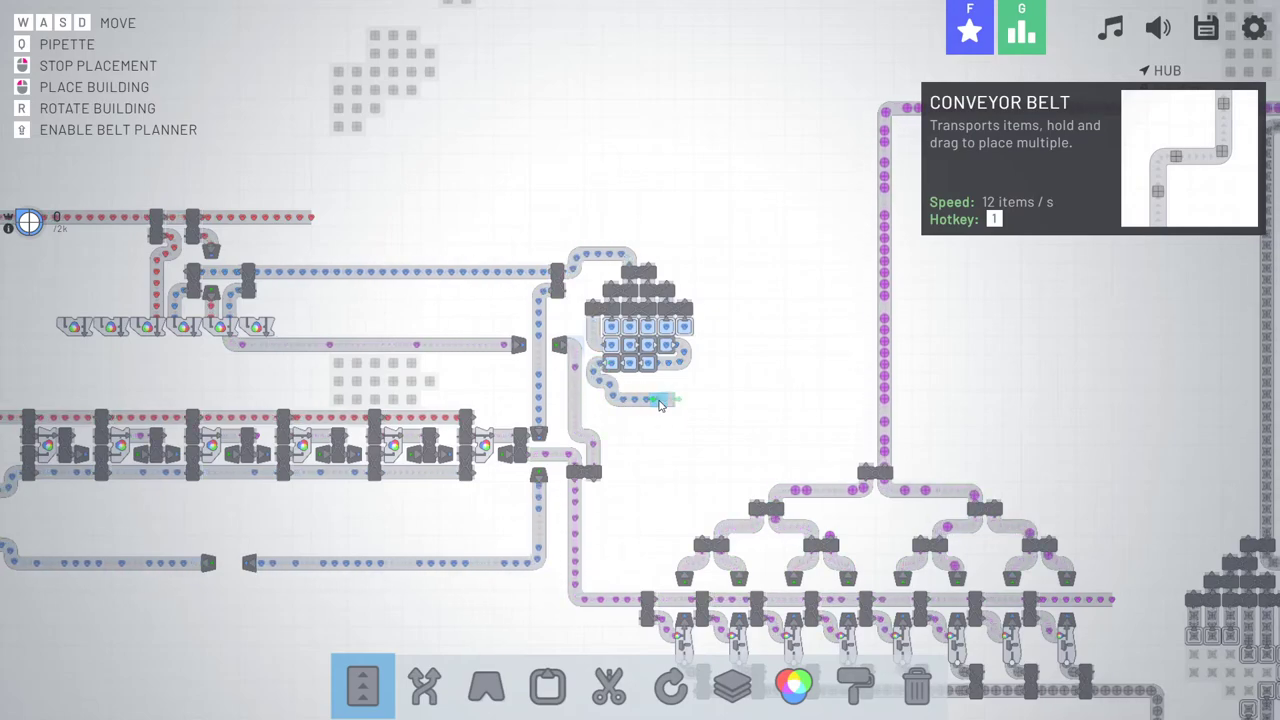
{"action": "left_click_drag", "start_coordinate": [659, 404], "coordinate": [659, 437]}
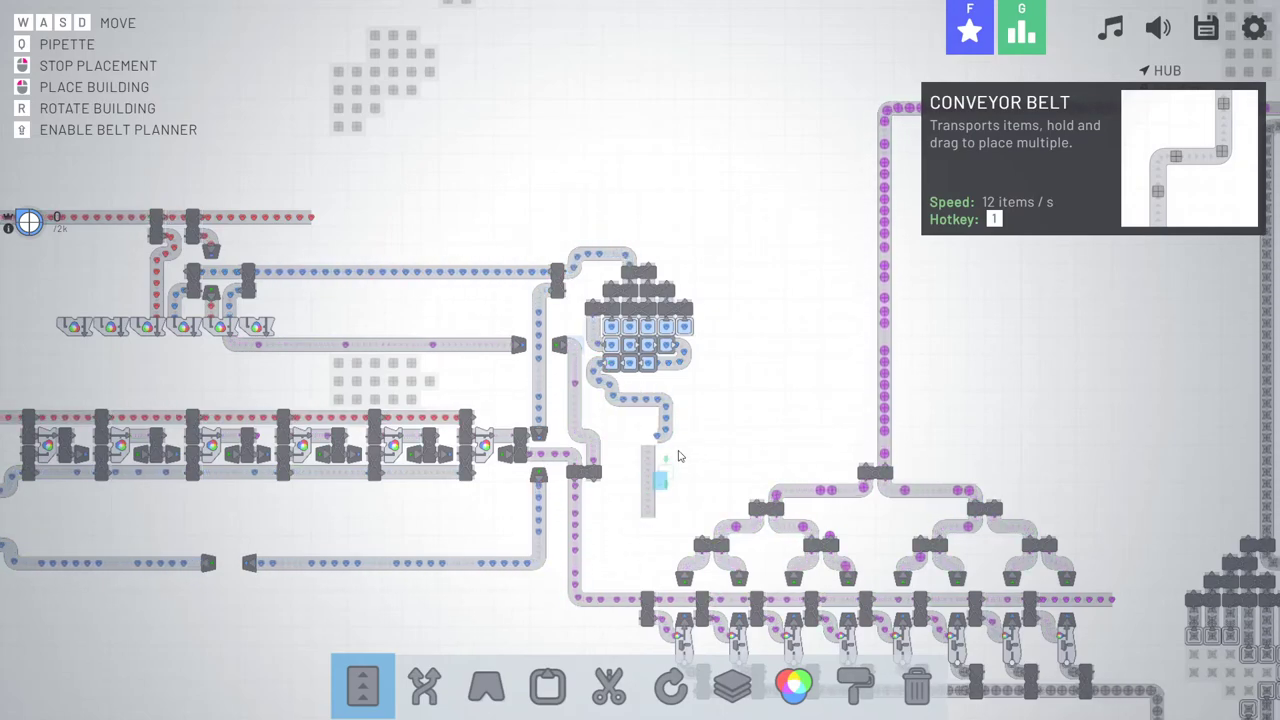
{"action": "right_click", "coordinate": [643, 480]}
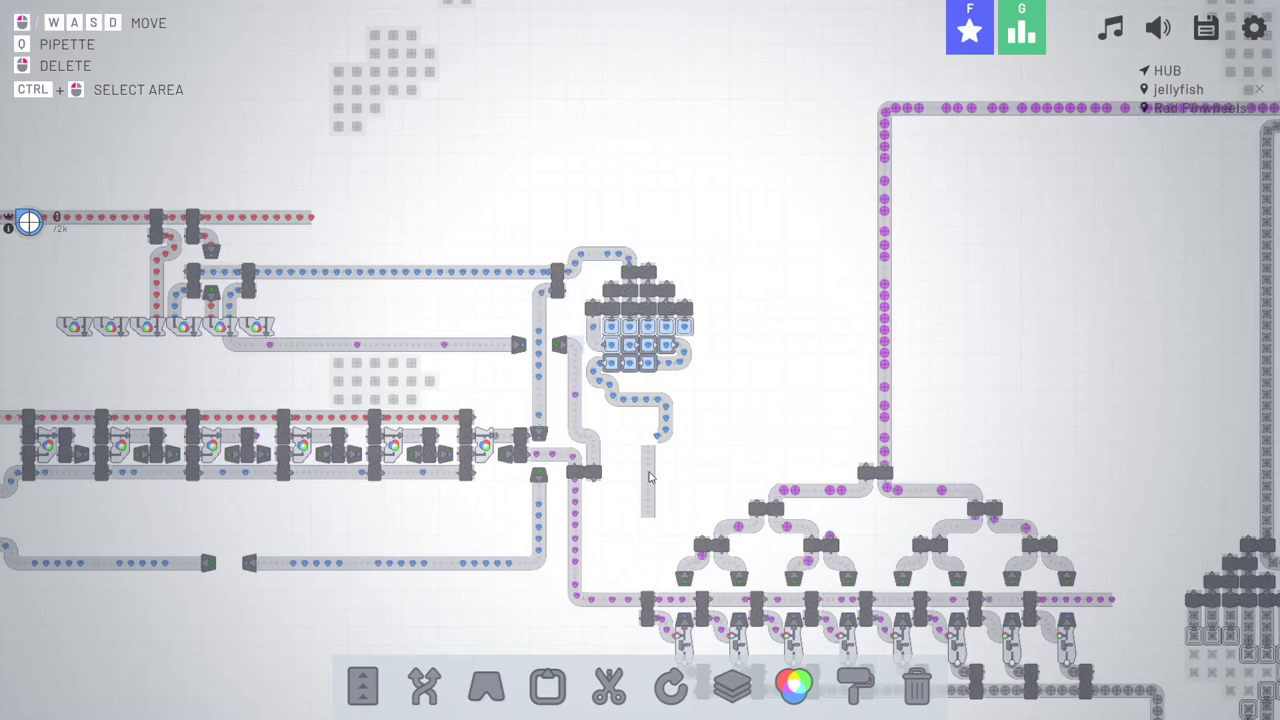
{"action": "left_click", "coordinate": [366, 698]}
{"action": "left_click_drag", "start_coordinate": [650, 432], "coordinate": [650, 490]}
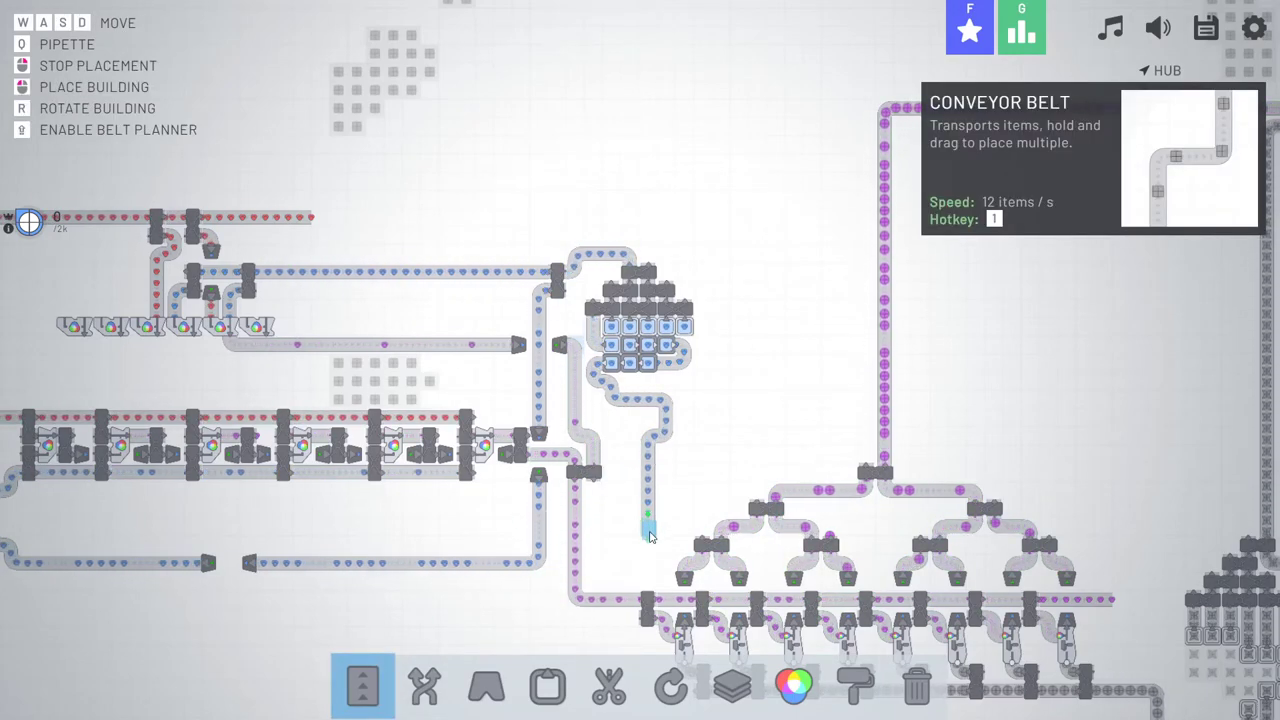
{"action": "left_click_drag", "start_coordinate": [649, 553], "coordinate": [631, 553]}
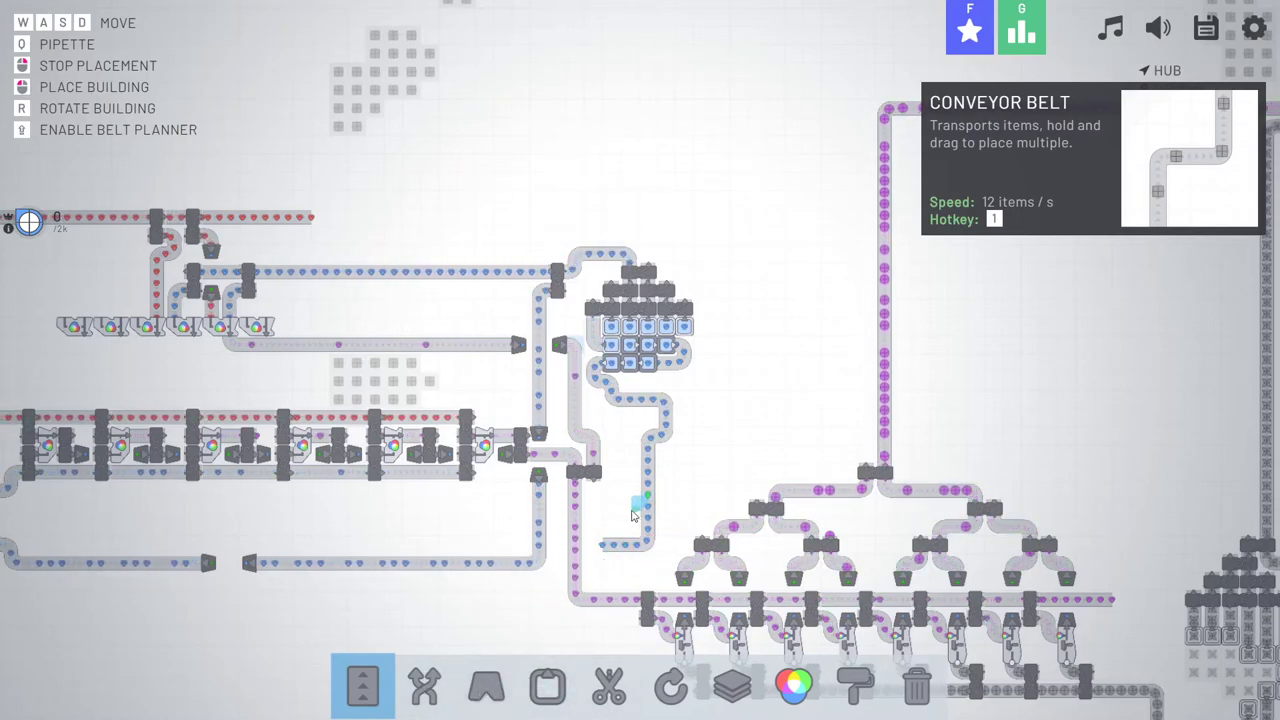
- Try the Tunnel and Balancer tools at the blue line, then exit building mode
{"action": "key", "text": "3"}
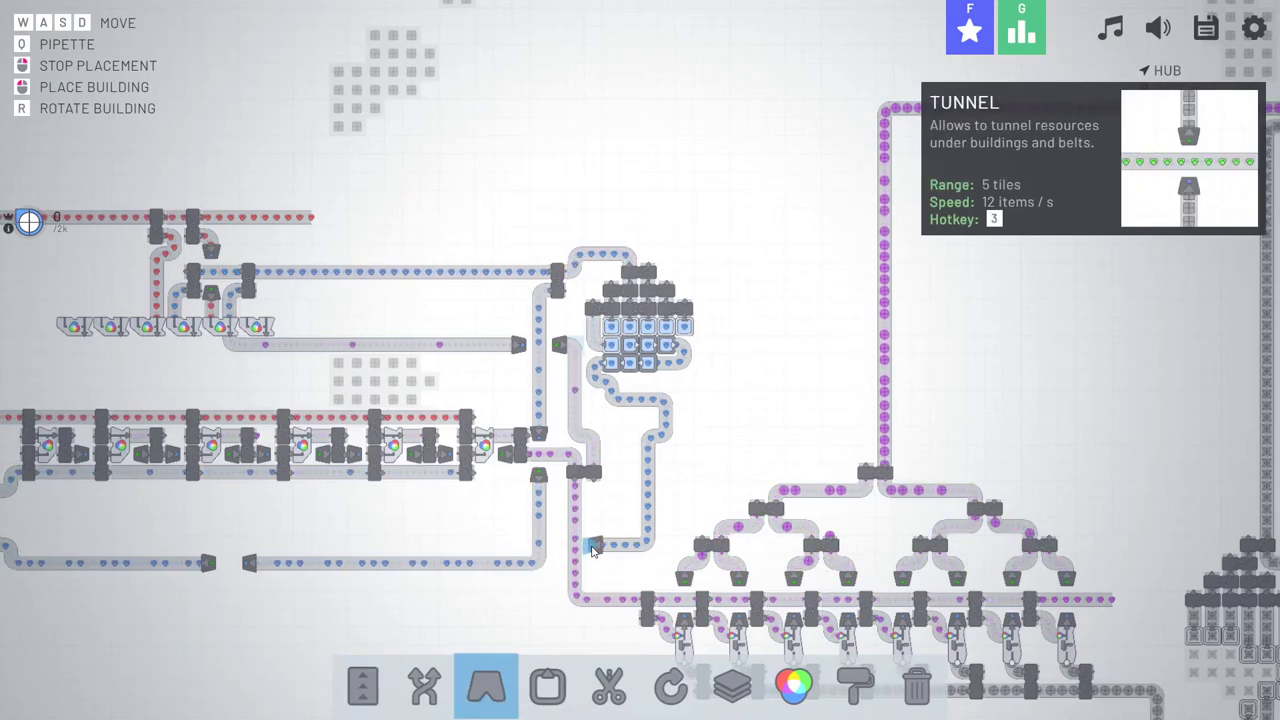
{"action": "left_click", "coordinate": [421, 684]}
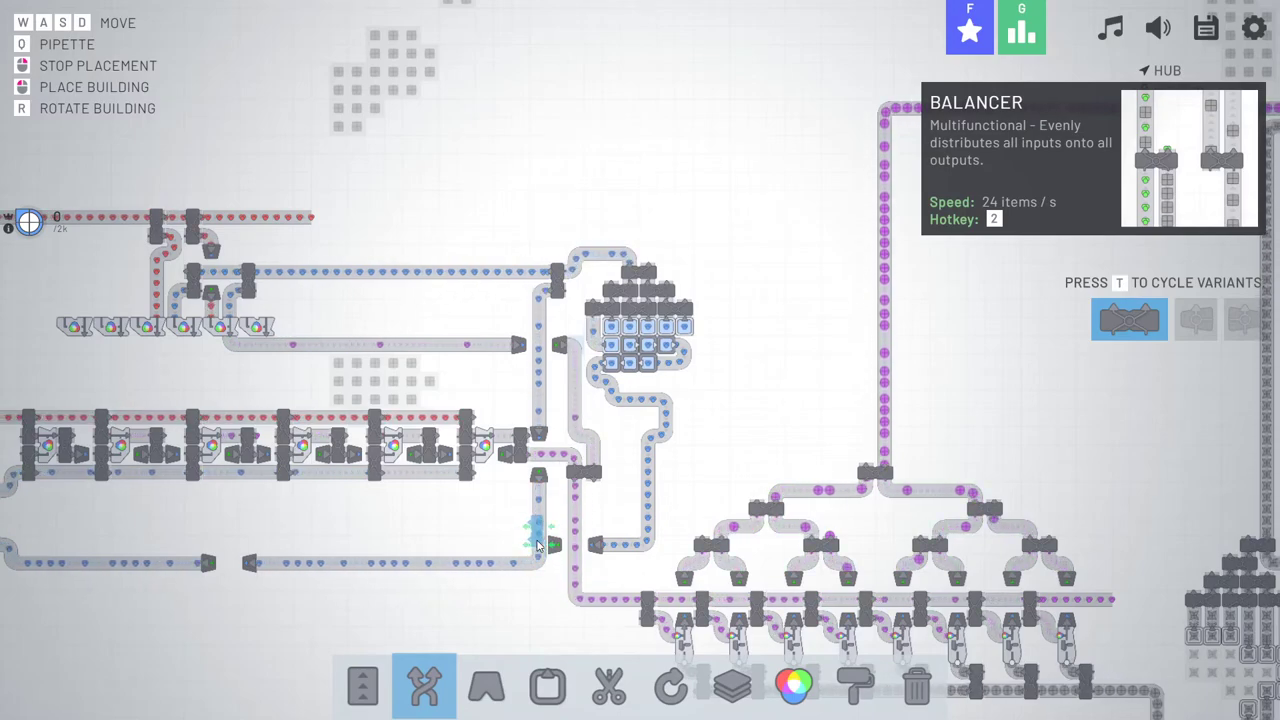
{"action": "key", "text": "1"}
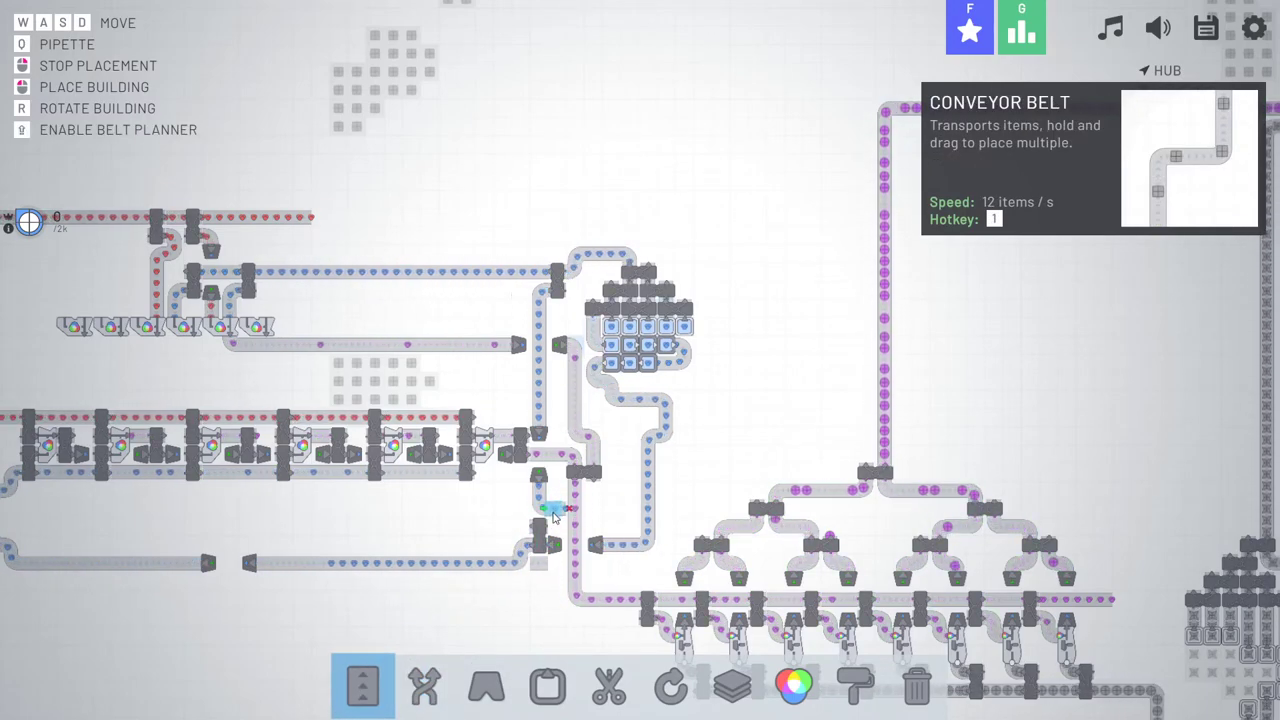
{"action": "right_click", "coordinate": [556, 575]}
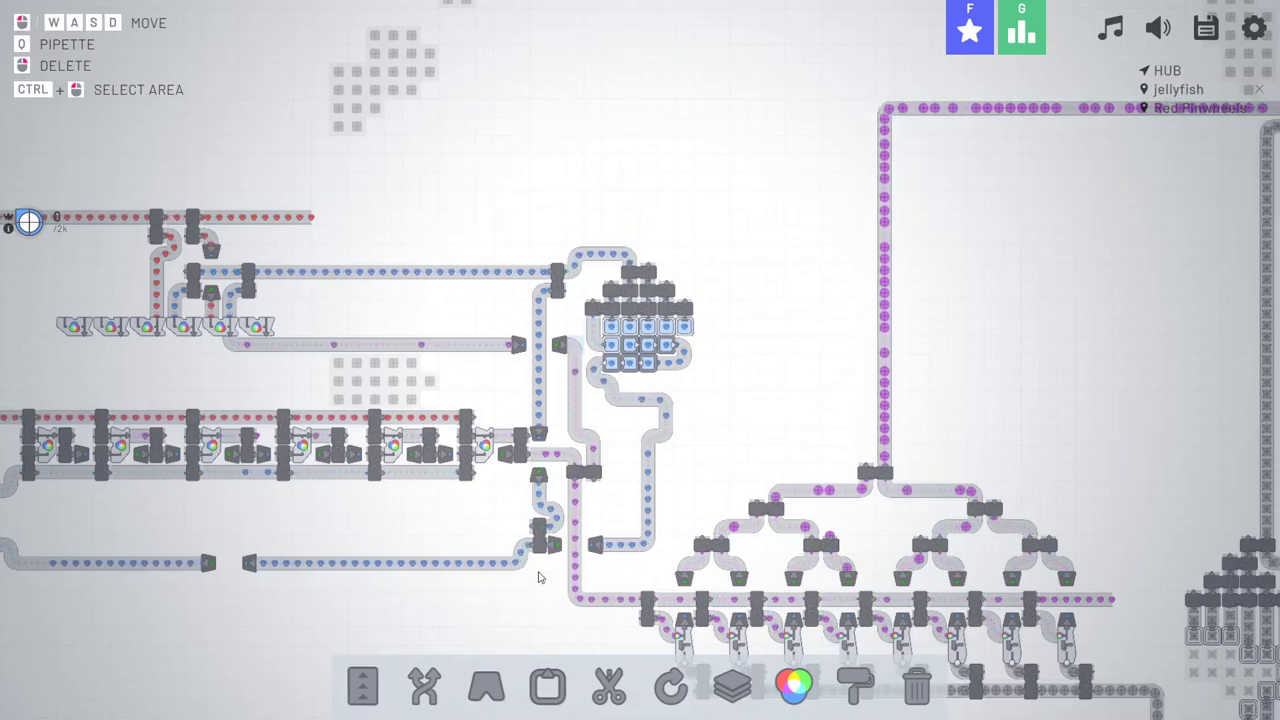
{"action": "key", "text": "w"}
{"action": "key", "text": "d"}
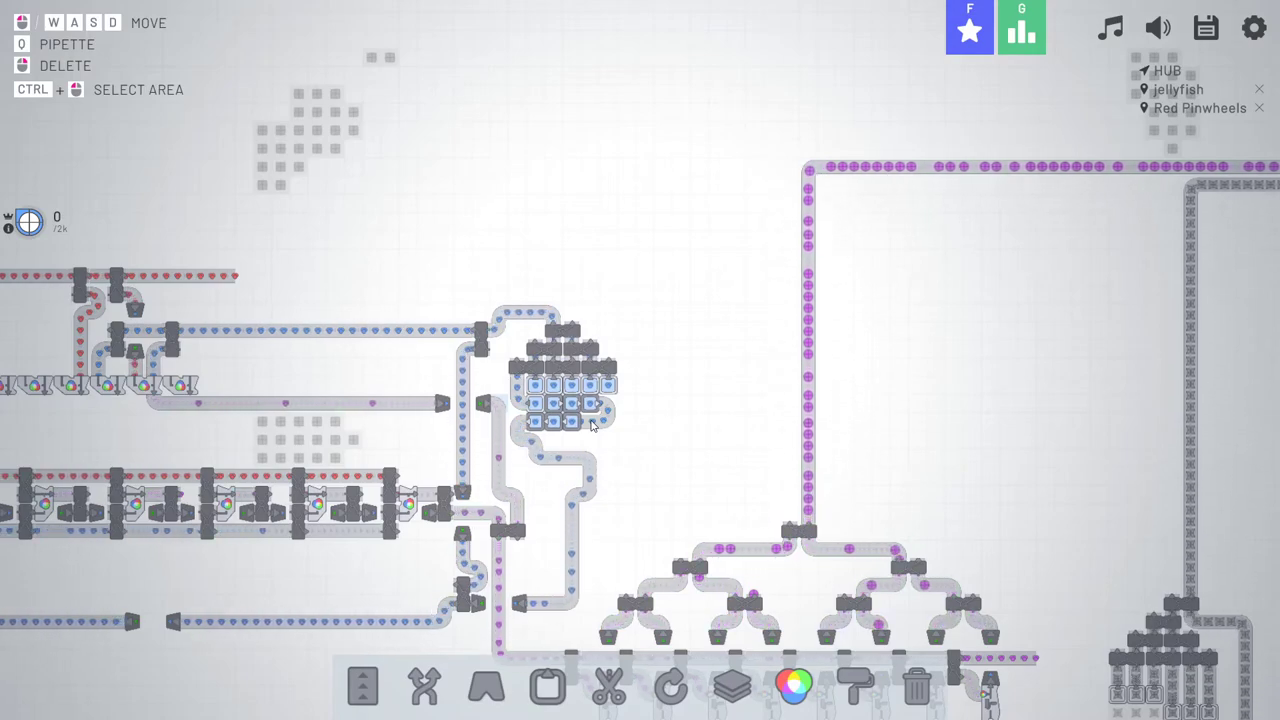
- Run a belt down from the extractor block's right side and join it to the blue belt with a balancer
{"action": "key", "text": "1"}
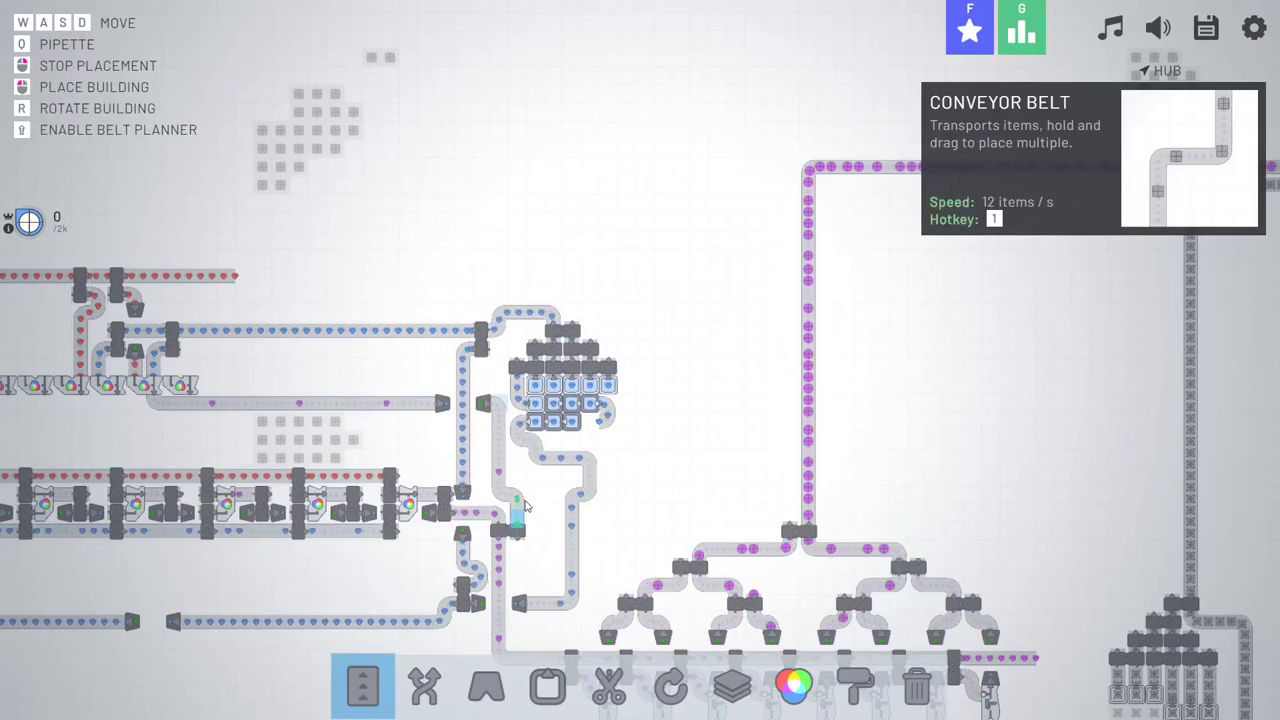
{"action": "left_click_drag", "start_coordinate": [602, 420], "coordinate": [607, 466]}
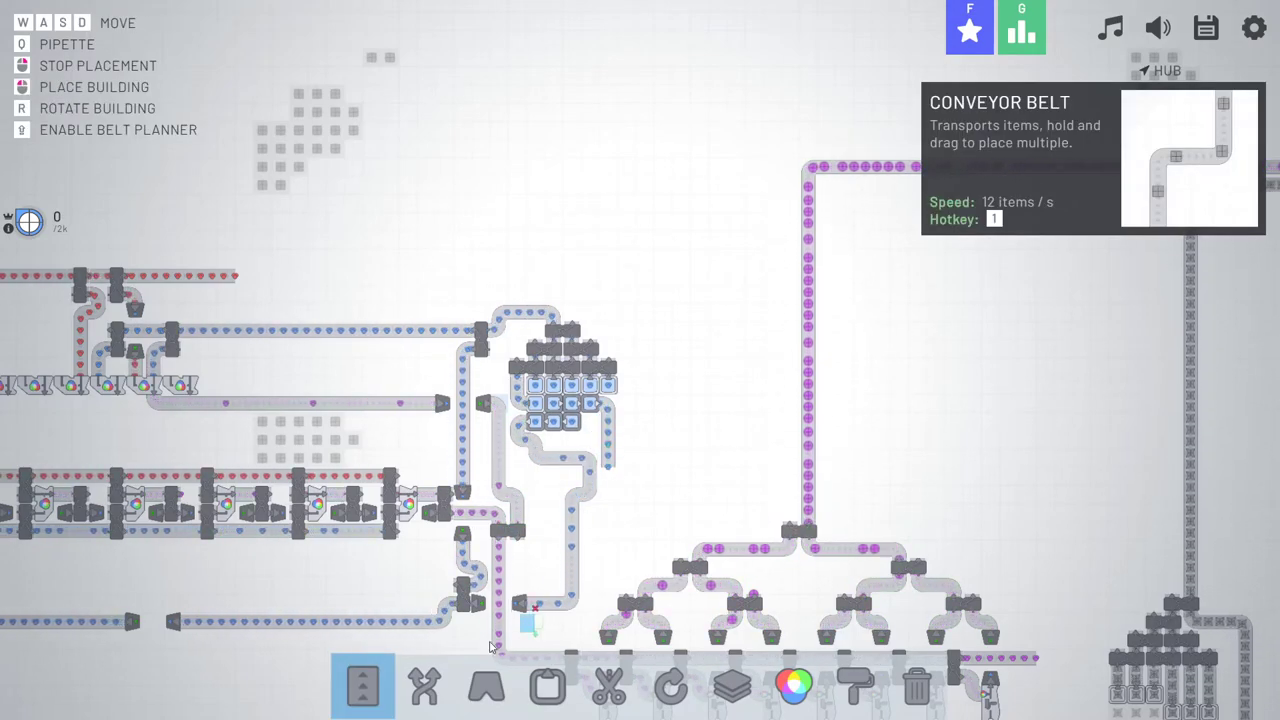
{"action": "left_click", "coordinate": [417, 695]}
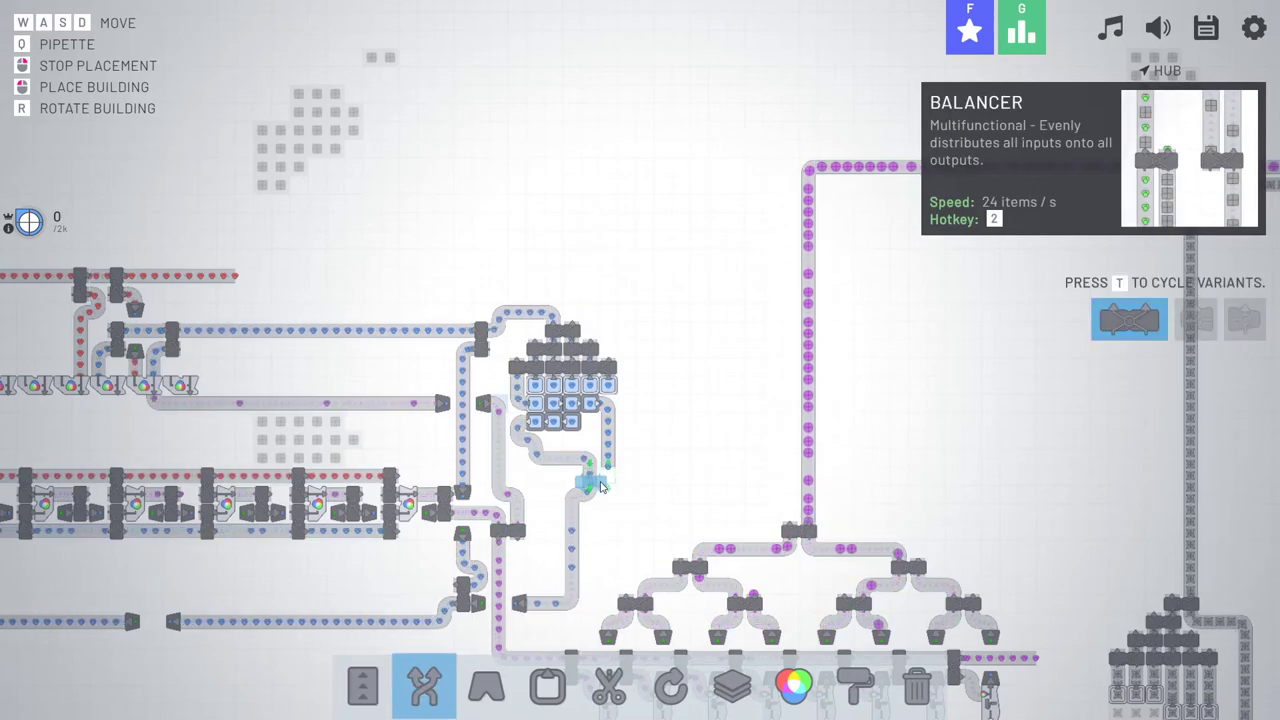
{"action": "left_click", "coordinate": [602, 484]}
{"action": "right_click", "coordinate": [651, 423]}
- Pan the view across the factory onto the purple painter row
{"action": "key", "text": "a"}
{"action": "key", "text": "s"}
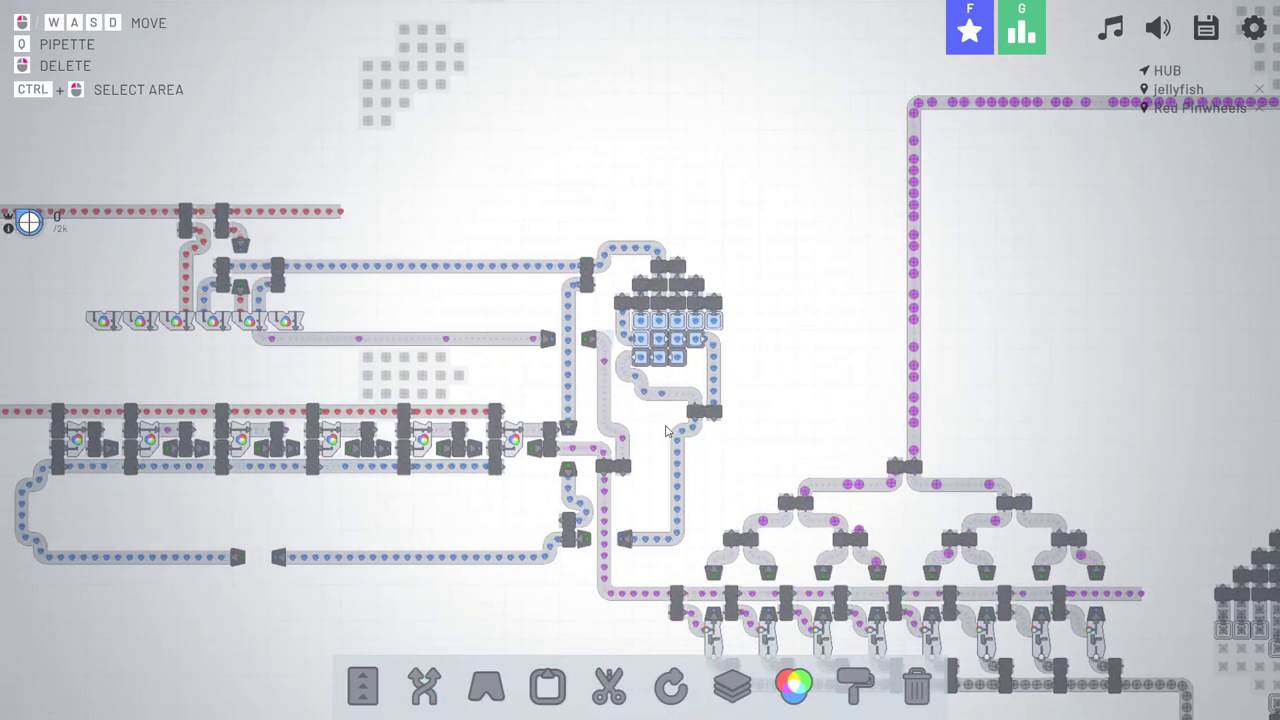
{"action": "key", "text": "a"}
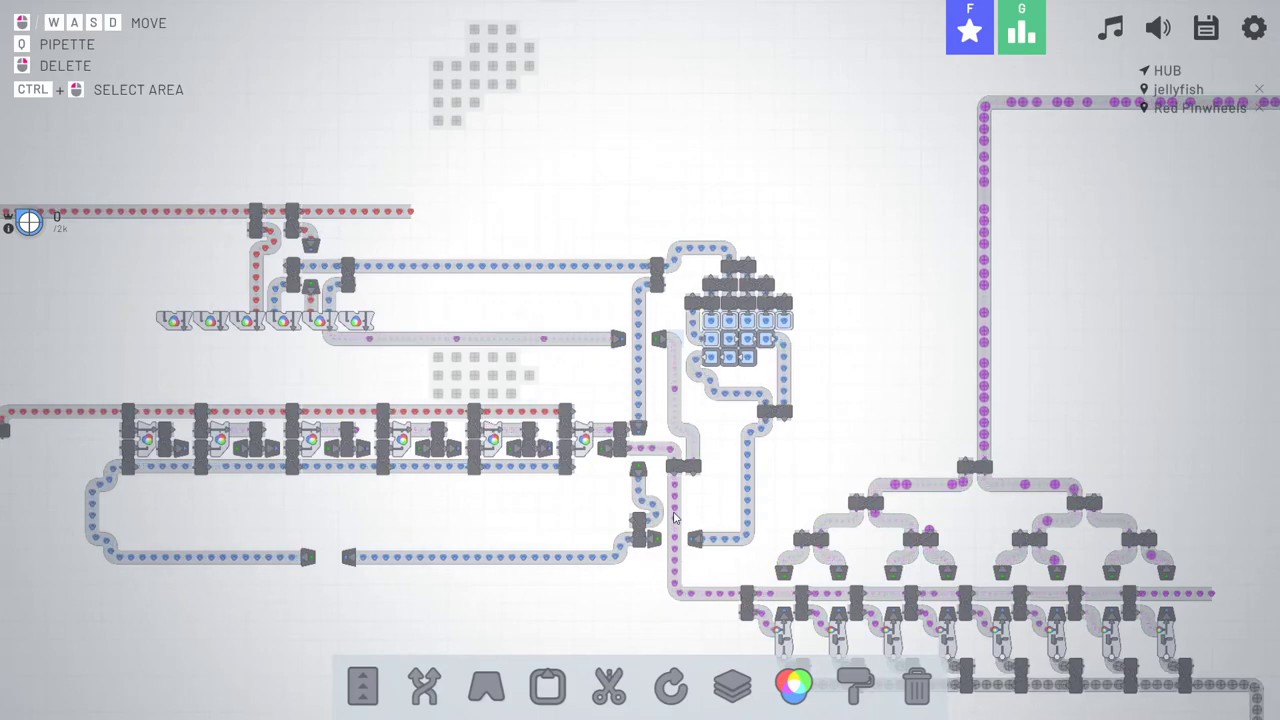
{"action": "key", "text": "d"}
{"action": "key", "text": "s"}
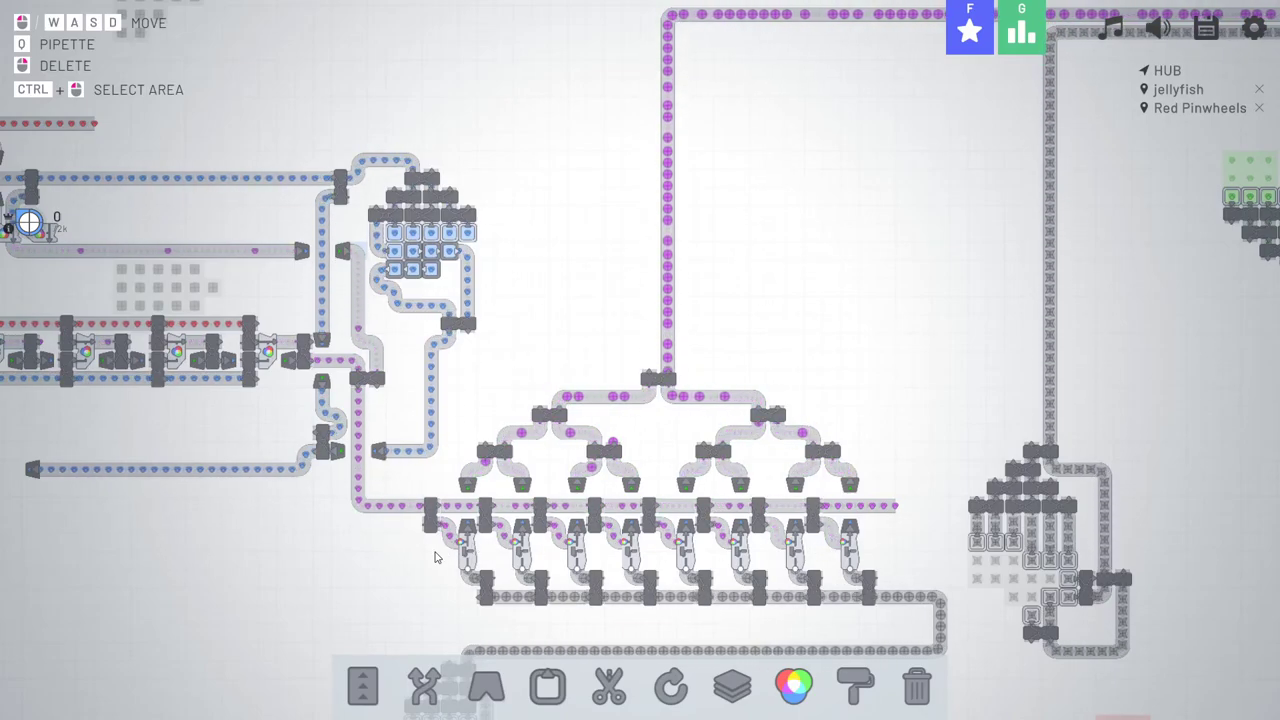
{"action": "key", "text": "d"}
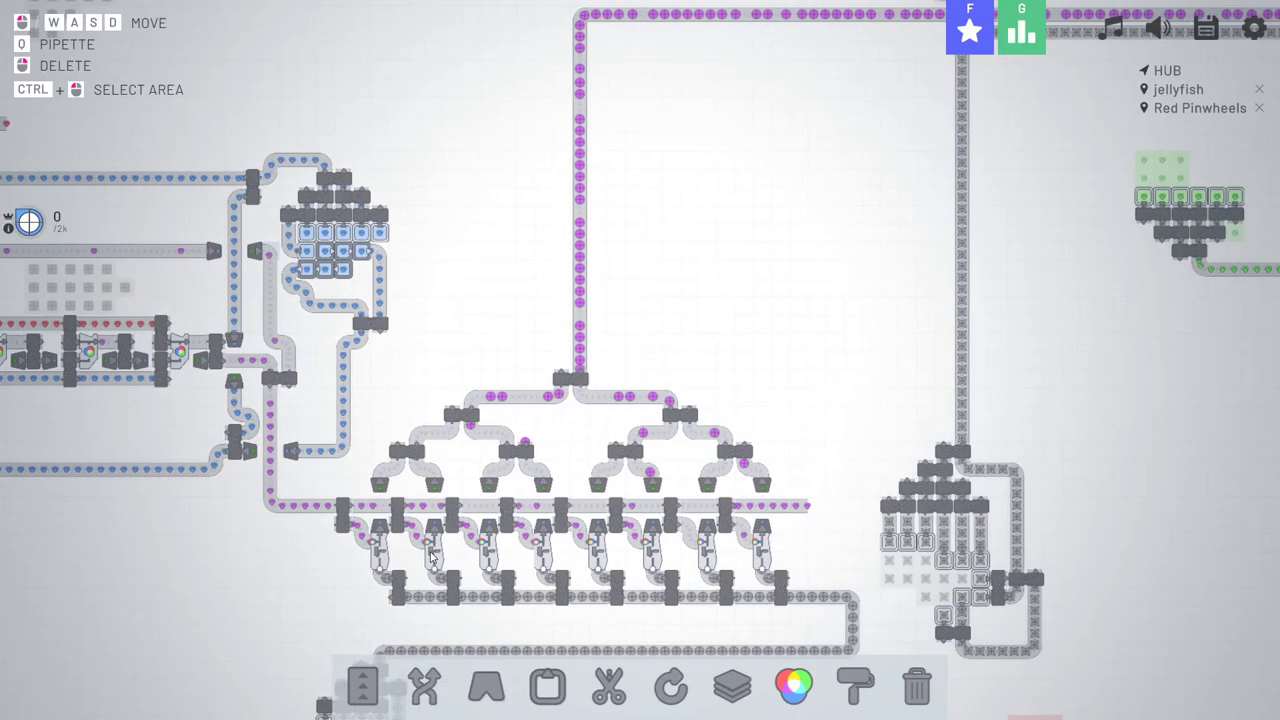
{"action": "key", "text": "w"}
{"action": "scroll", "coordinate": [432, 558], "scroll_direction": "up", "scroll_amount": 3}
{"action": "key", "text": "a"}
{"action": "key", "text": "s"}
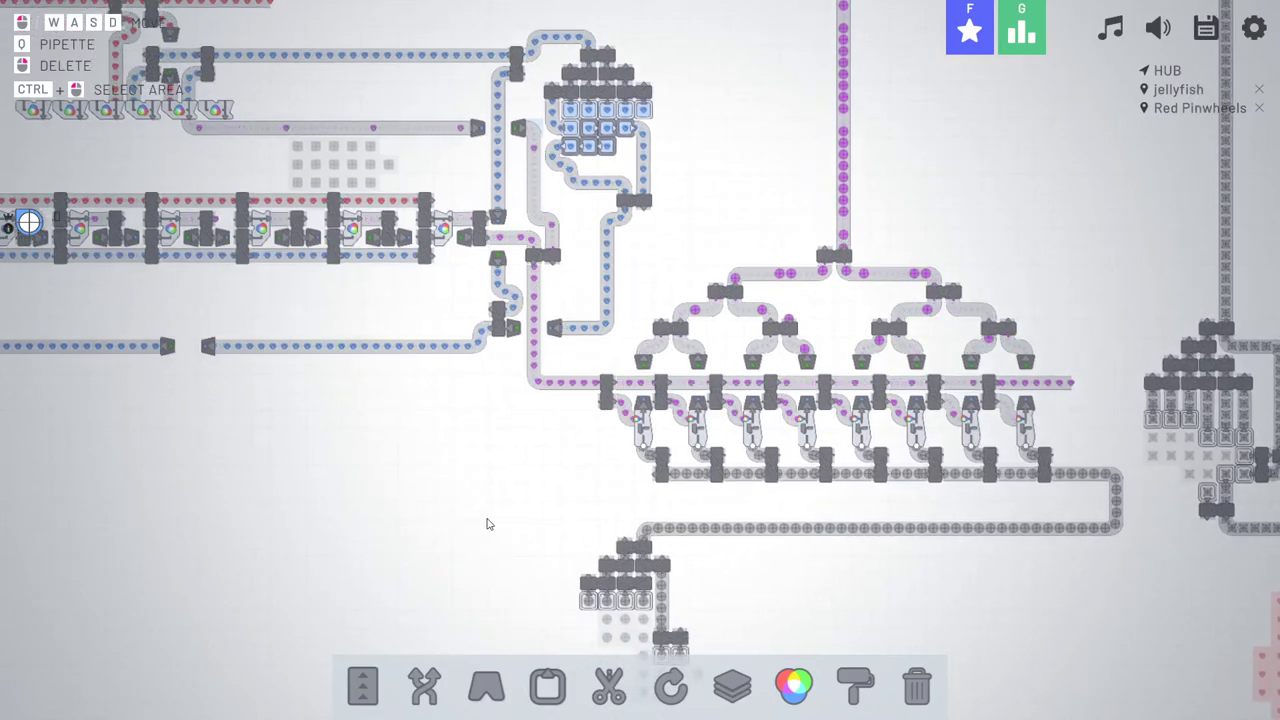
{"action": "scroll", "coordinate": [492, 516], "scroll_direction": "up", "scroll_amount": 2}
{"action": "key", "text": "a"}
- Place a new painter left of the purple painter row, with a balancer below it
{"action": "key", "text": "s"}
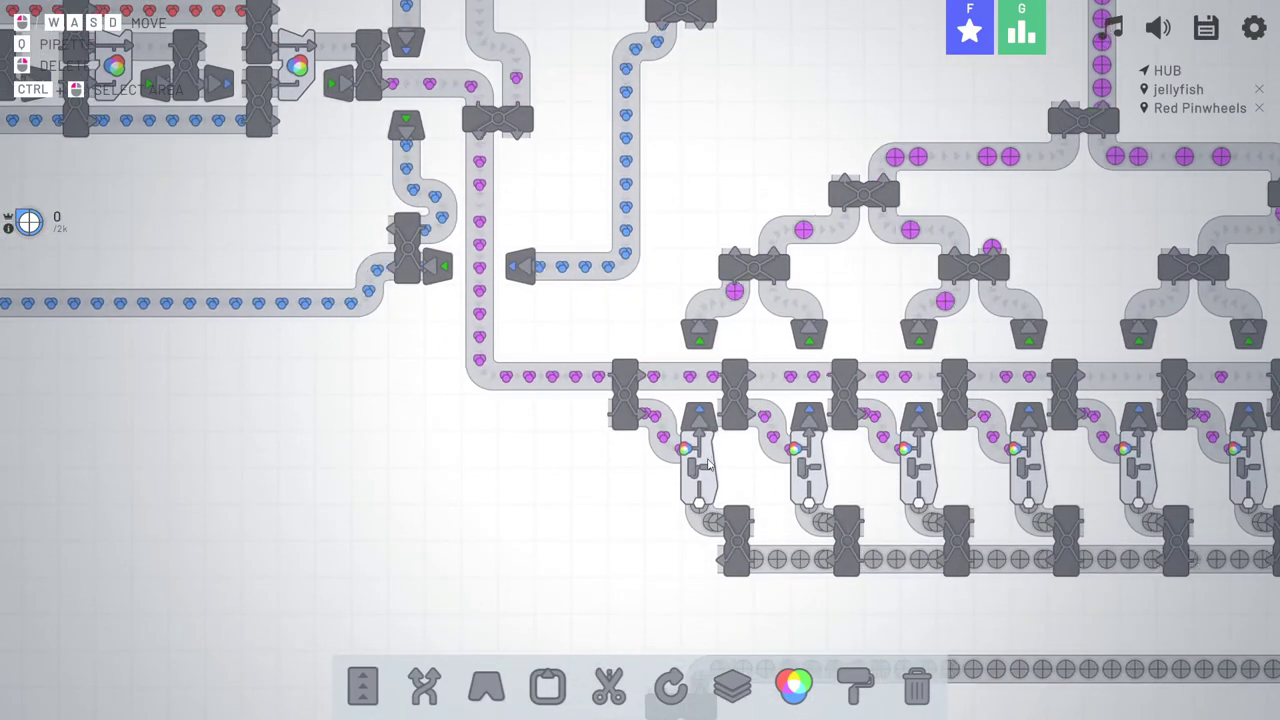
{"action": "key", "text": "9"}
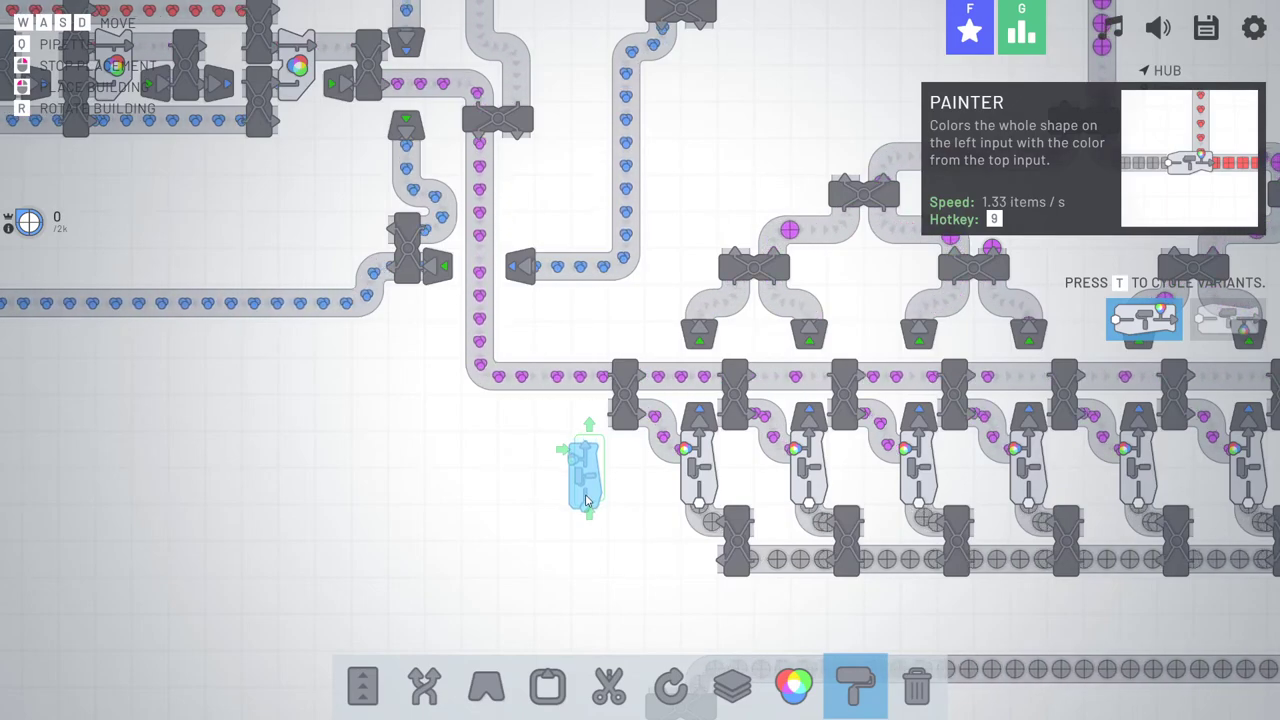
{"action": "left_click", "coordinate": [585, 480]}
{"action": "right_click", "coordinate": [680, 563]}
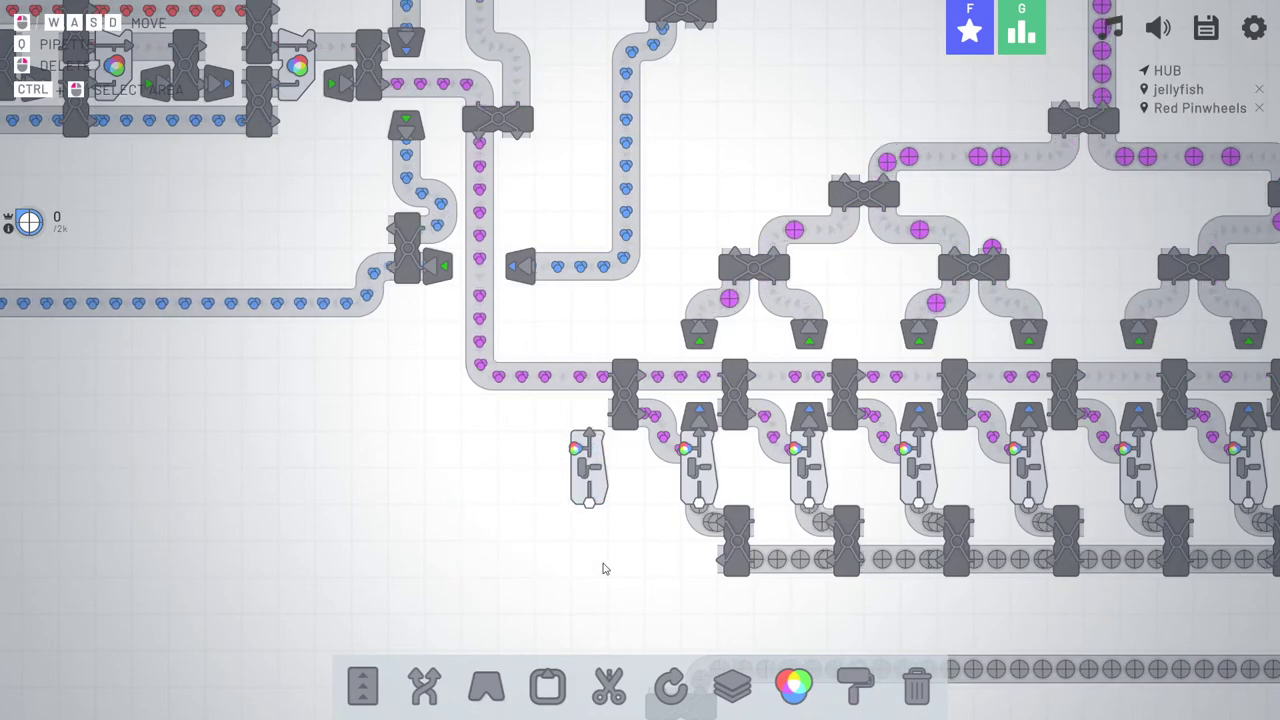
{"action": "key", "text": "2"}
{"action": "left_click", "coordinate": [623, 542]}
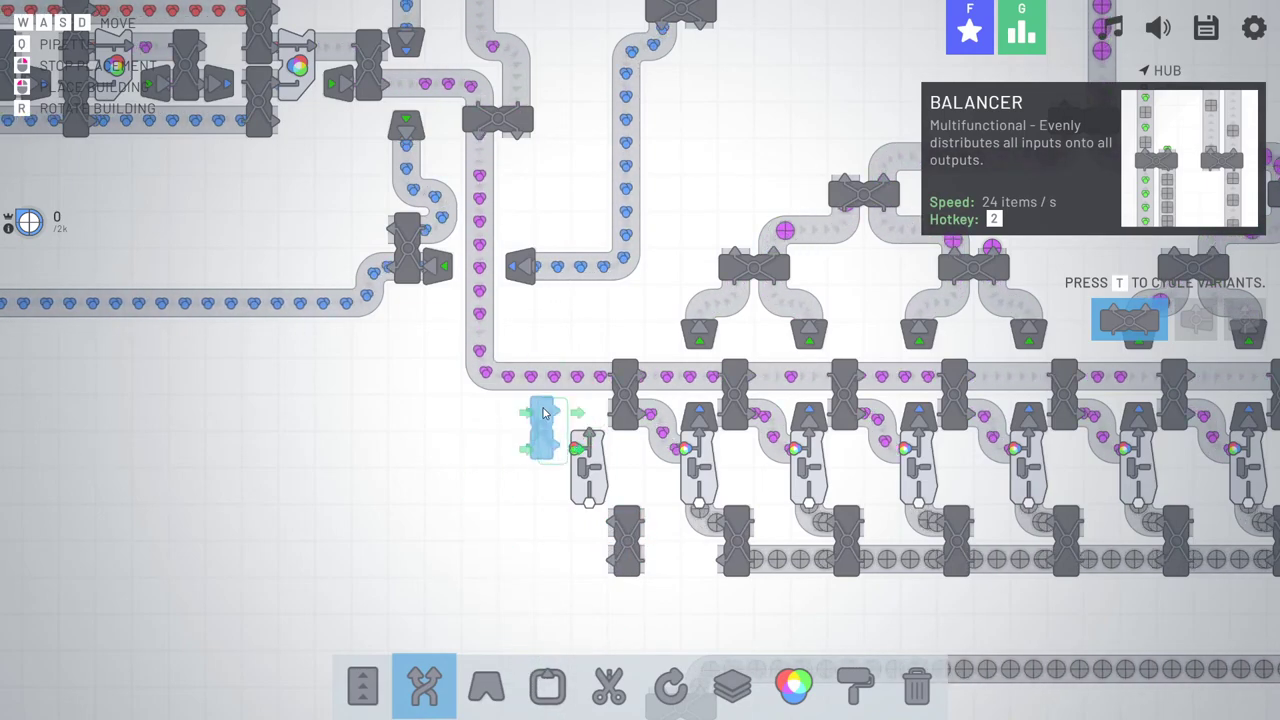
- Extend the lower circle belt leftward to reach the new leftmost painter
{"action": "key", "text": "1"}
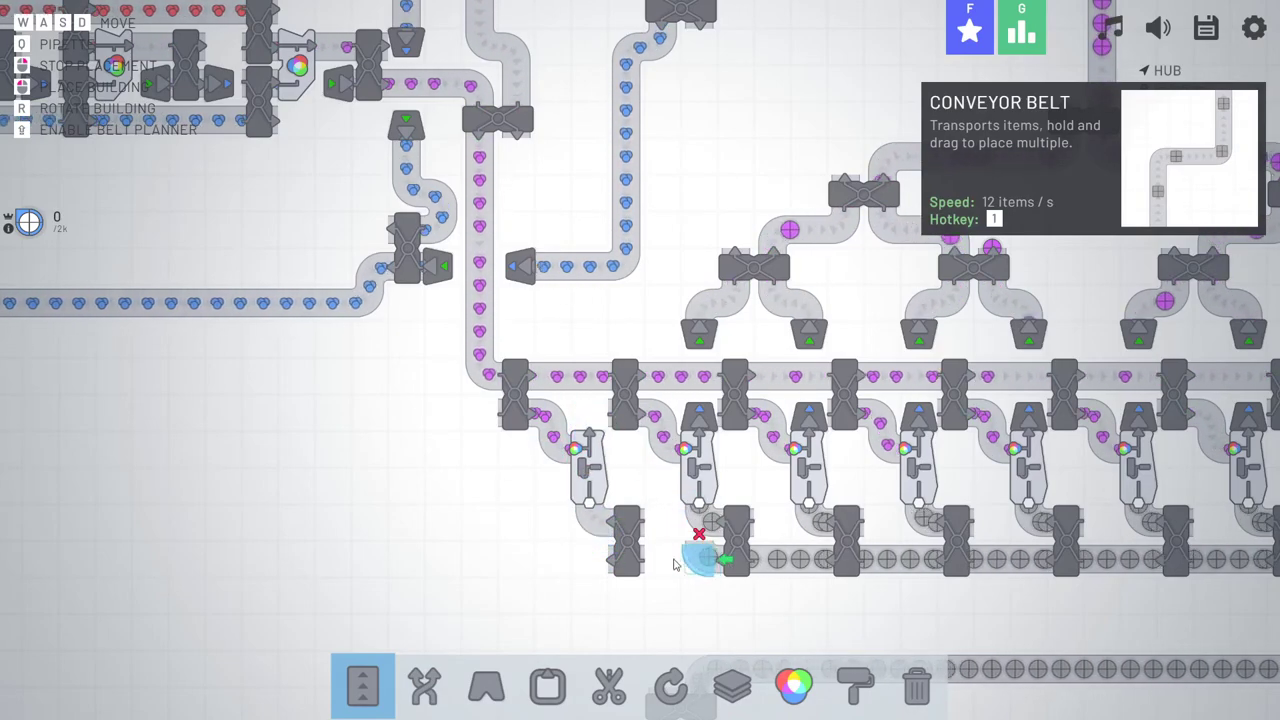
{"action": "left_click_drag", "start_coordinate": [669, 564], "coordinate": [634, 560]}
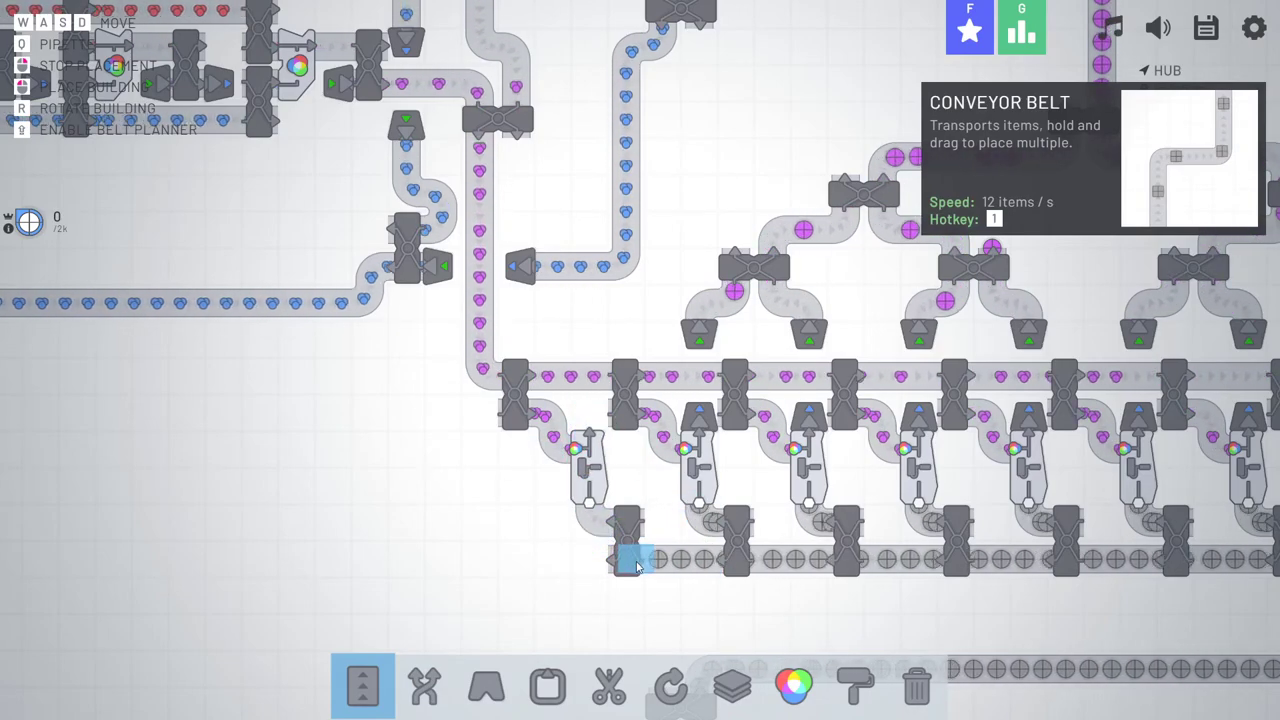
{"action": "left_click", "coordinate": [496, 694]}
- Place a tunnel under the purple belt line
{"action": "left_click", "coordinate": [584, 406]}
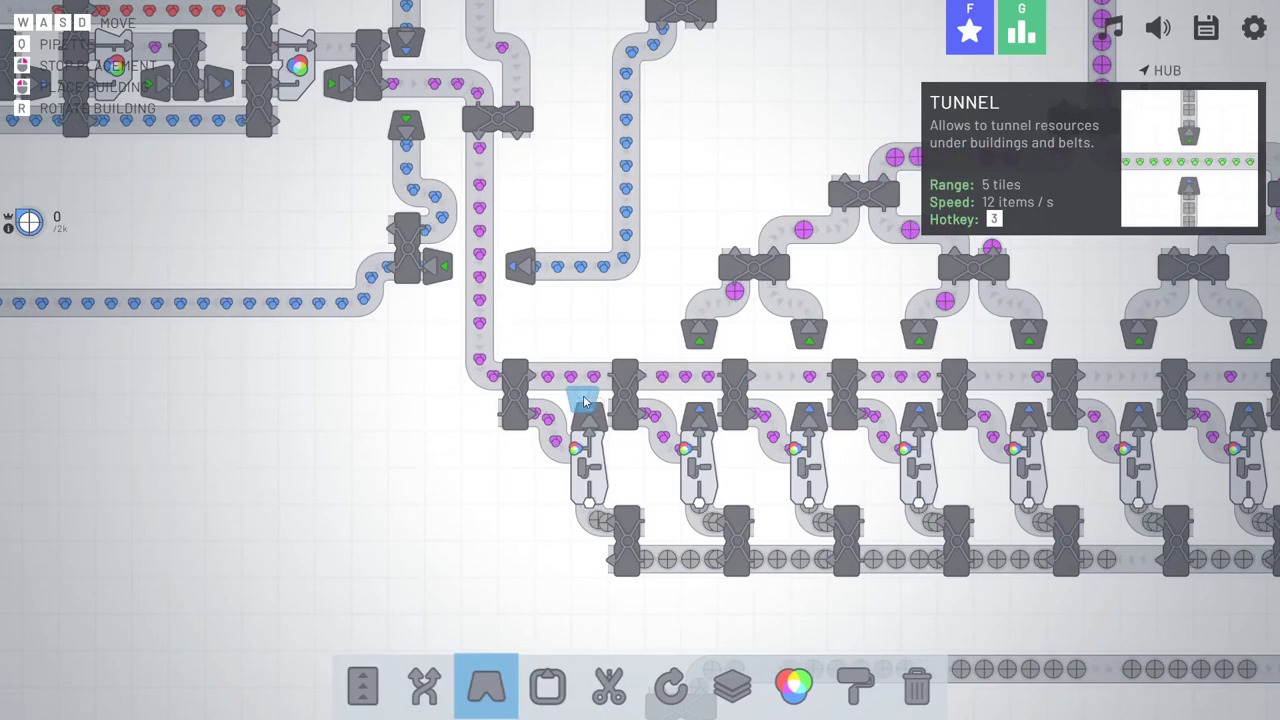
{"action": "left_click", "coordinate": [590, 330]}
{"action": "left_click", "coordinate": [365, 684]}
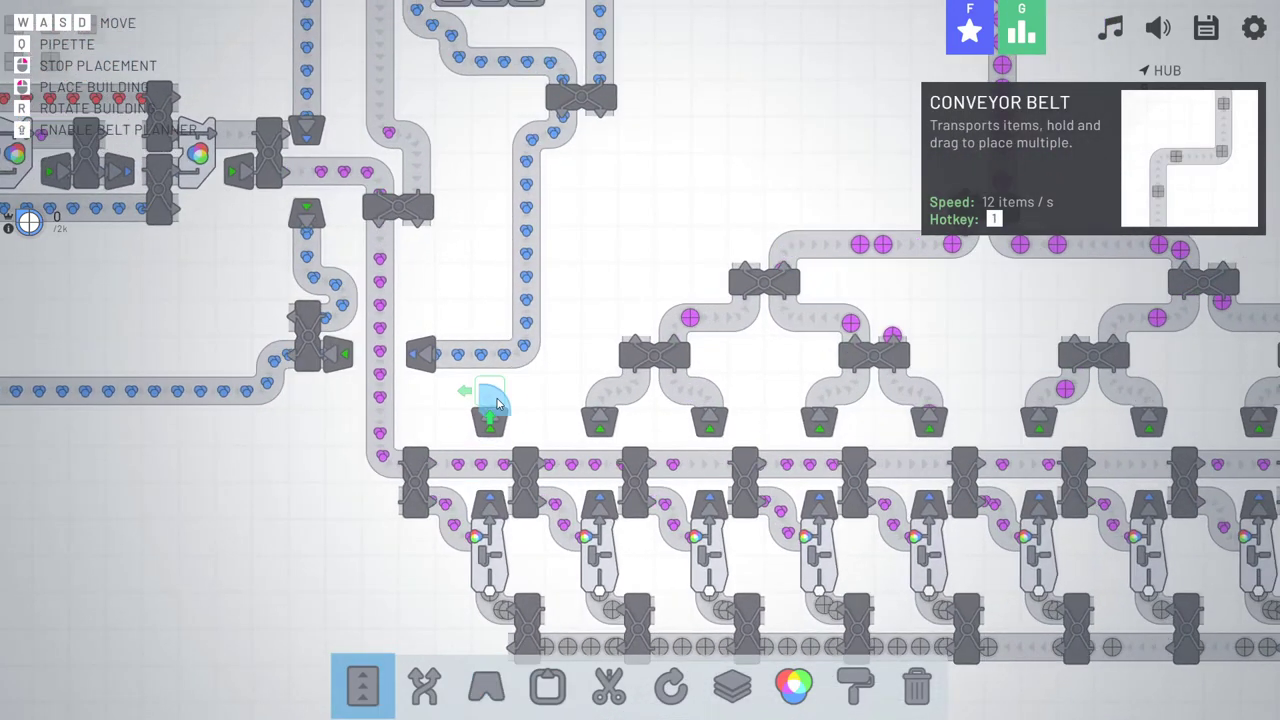
- Lay a rightward belt along the top purple branch and turn a balancer to face upward
{"action": "key", "text": "w"}
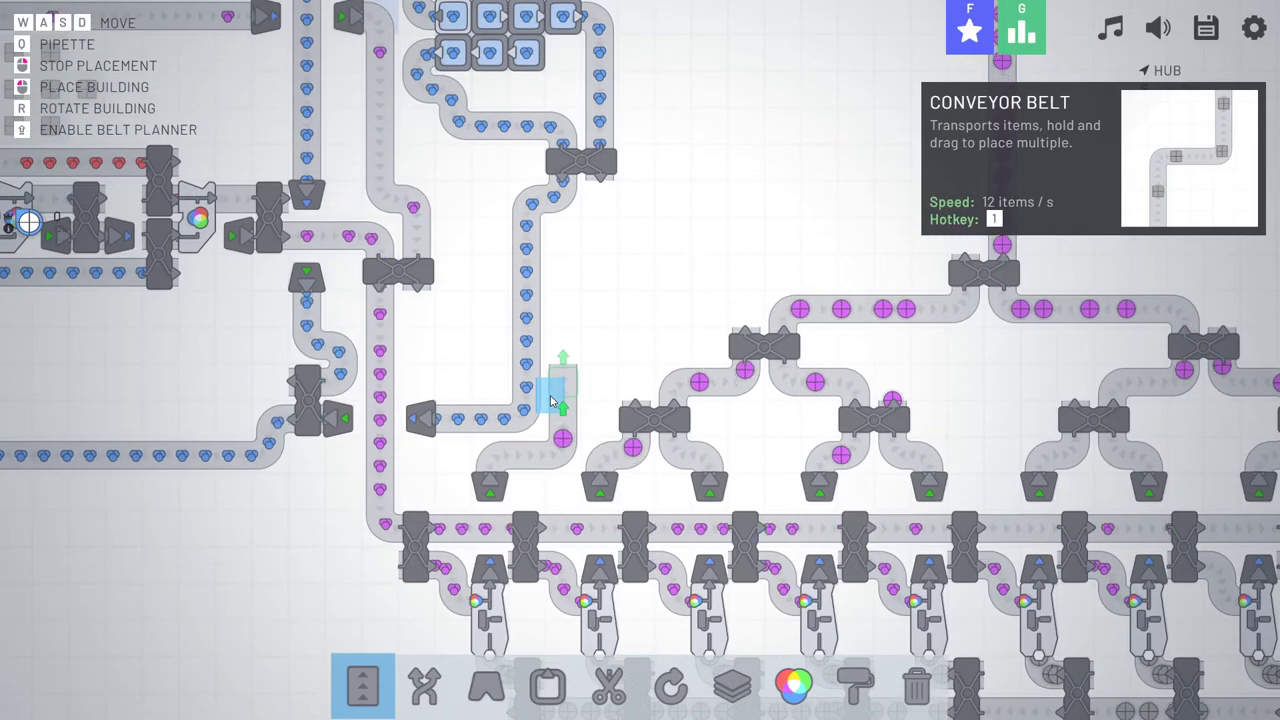
{"action": "key", "text": "w"}
{"action": "key", "text": "d"}
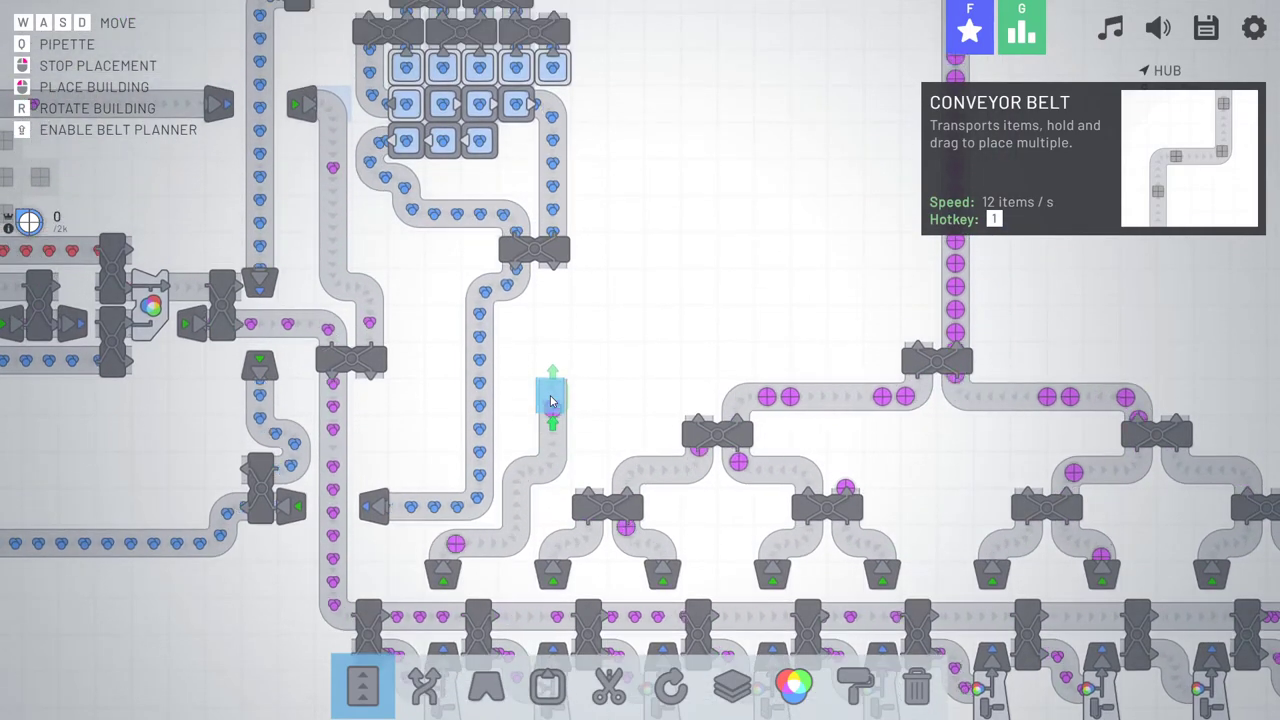
{"action": "key", "text": "r"}
{"action": "key", "text": "d"}
{"action": "key", "text": "w"}
{"action": "key", "text": "d"}
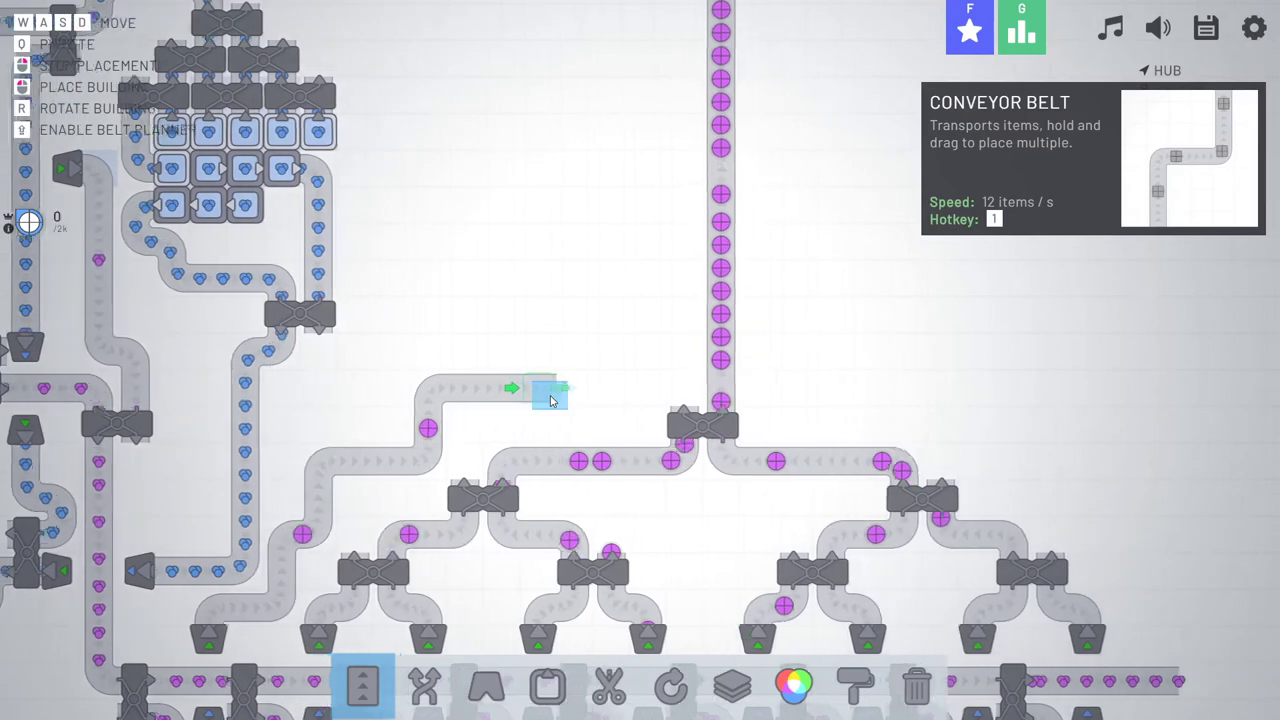
{"action": "key", "text": "d"}
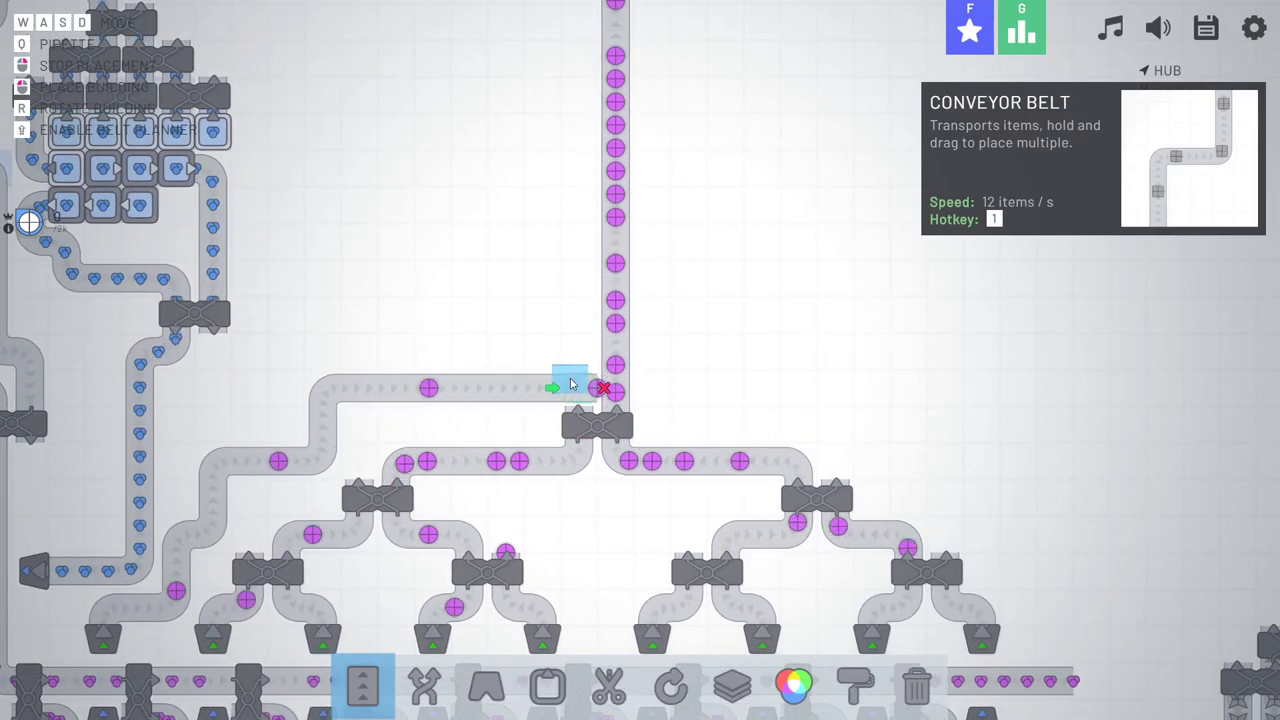
{"action": "left_click", "coordinate": [427, 693]}
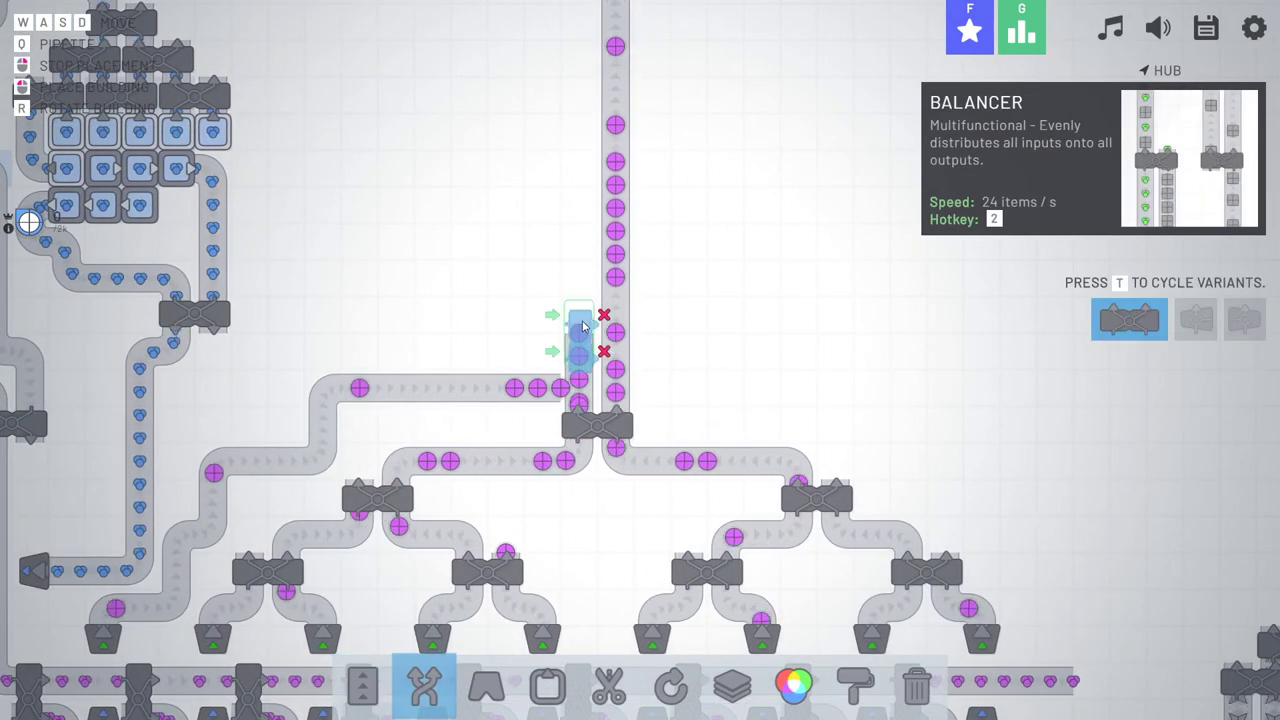
{"action": "key", "text": "r"}
{"action": "key", "text": "r"}
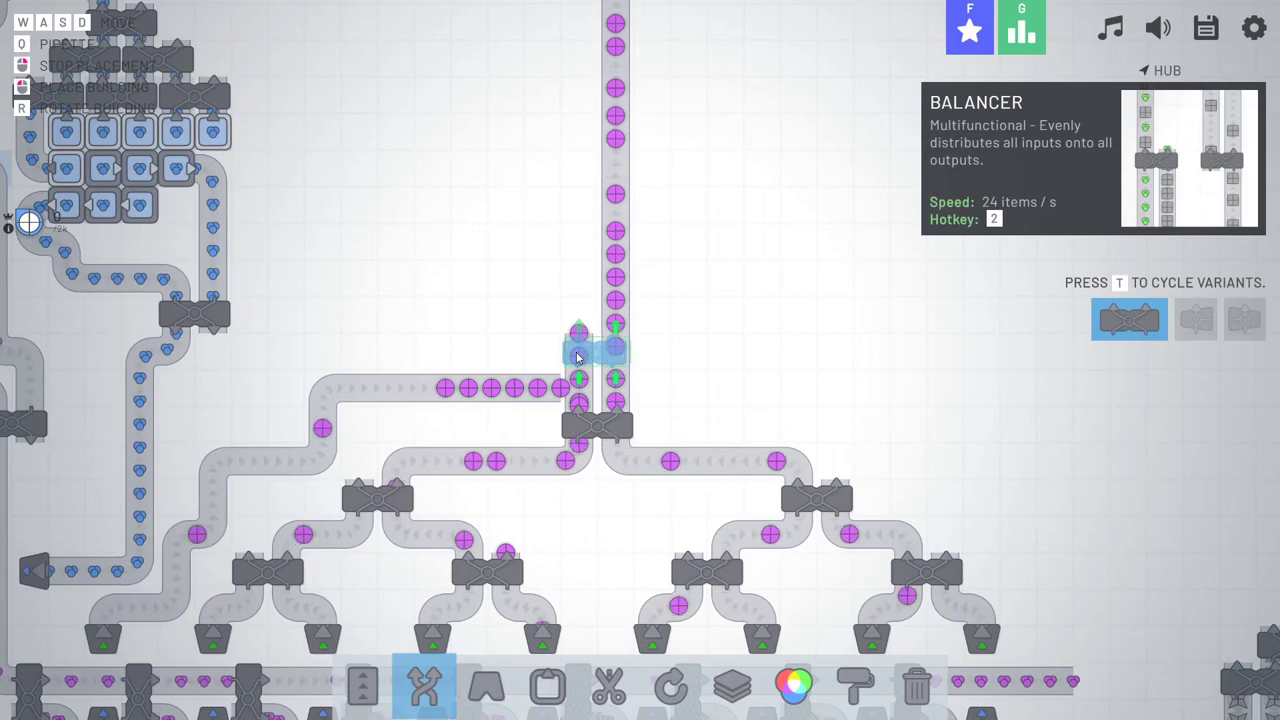
- Finish the balancer where the top branch meets the vertical purple line
{"action": "right_click", "coordinate": [447, 433]}
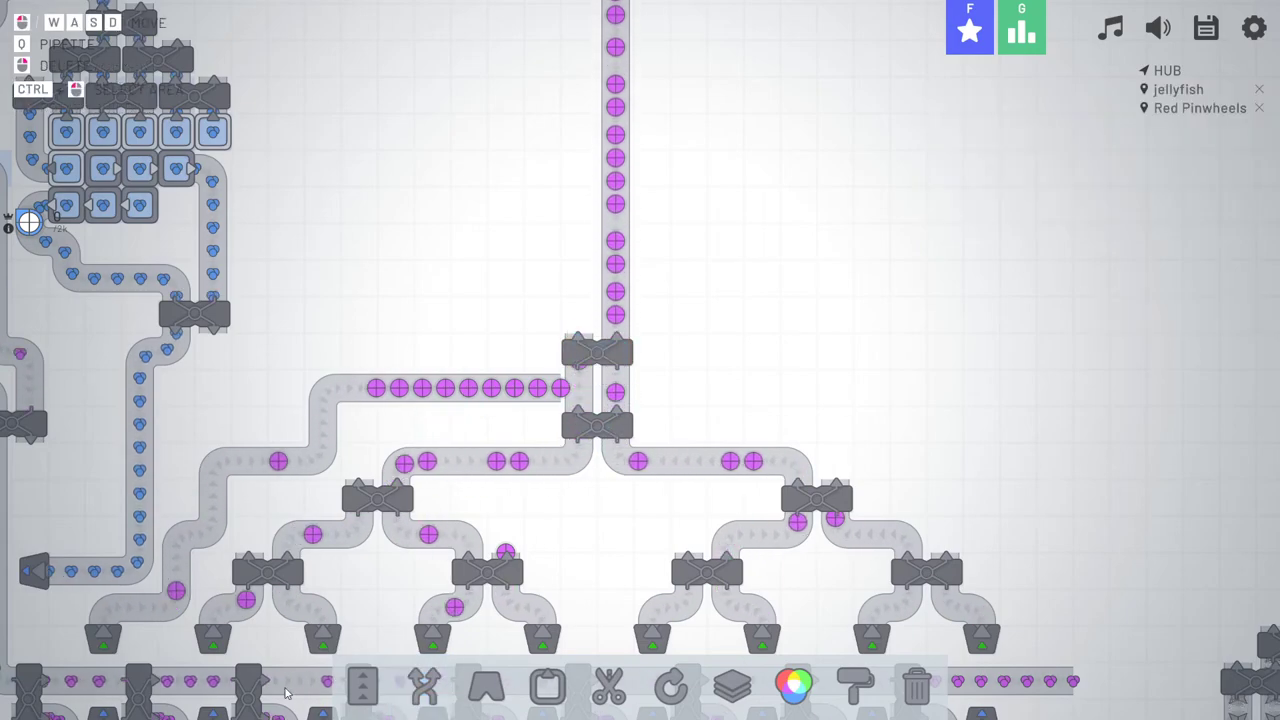
{"action": "left_click", "coordinate": [352, 688]}
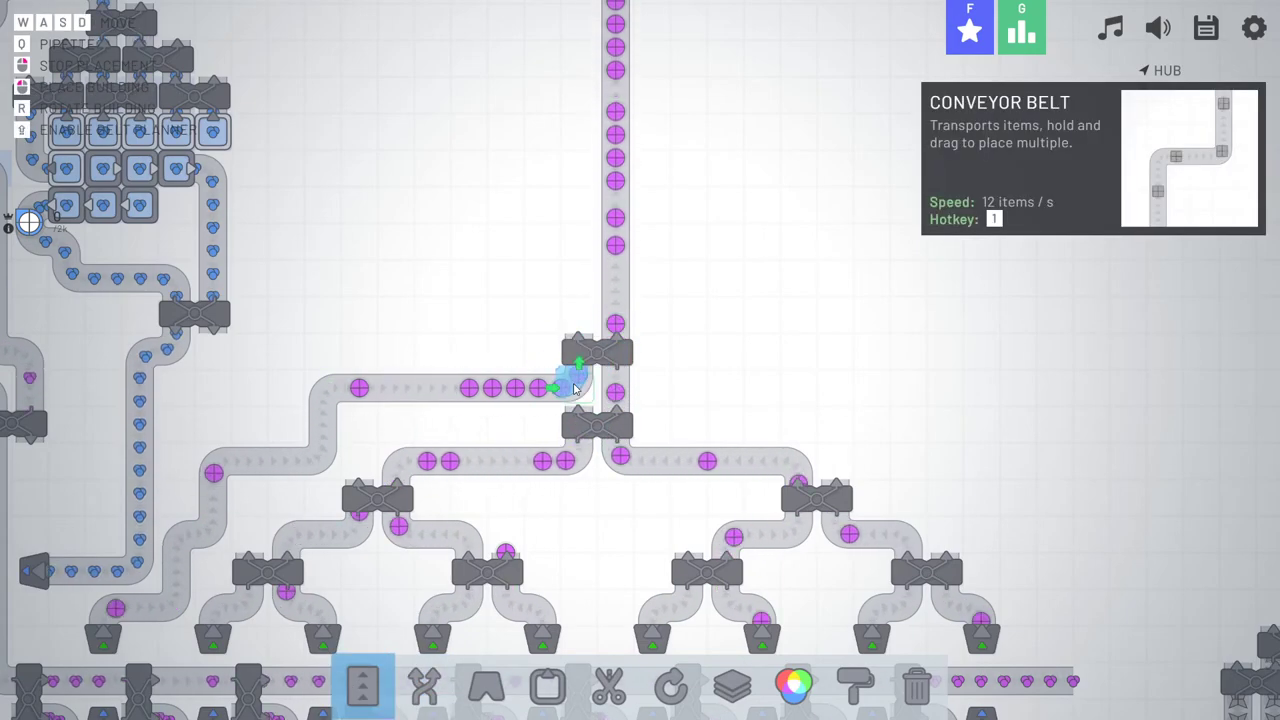
{"action": "right_click", "coordinate": [457, 214]}
{"action": "scroll", "coordinate": [465, 210], "scroll_direction": "down", "scroll_amount": 3}
{"action": "scroll", "coordinate": [547, 194], "scroll_direction": "down", "scroll_amount": 2}
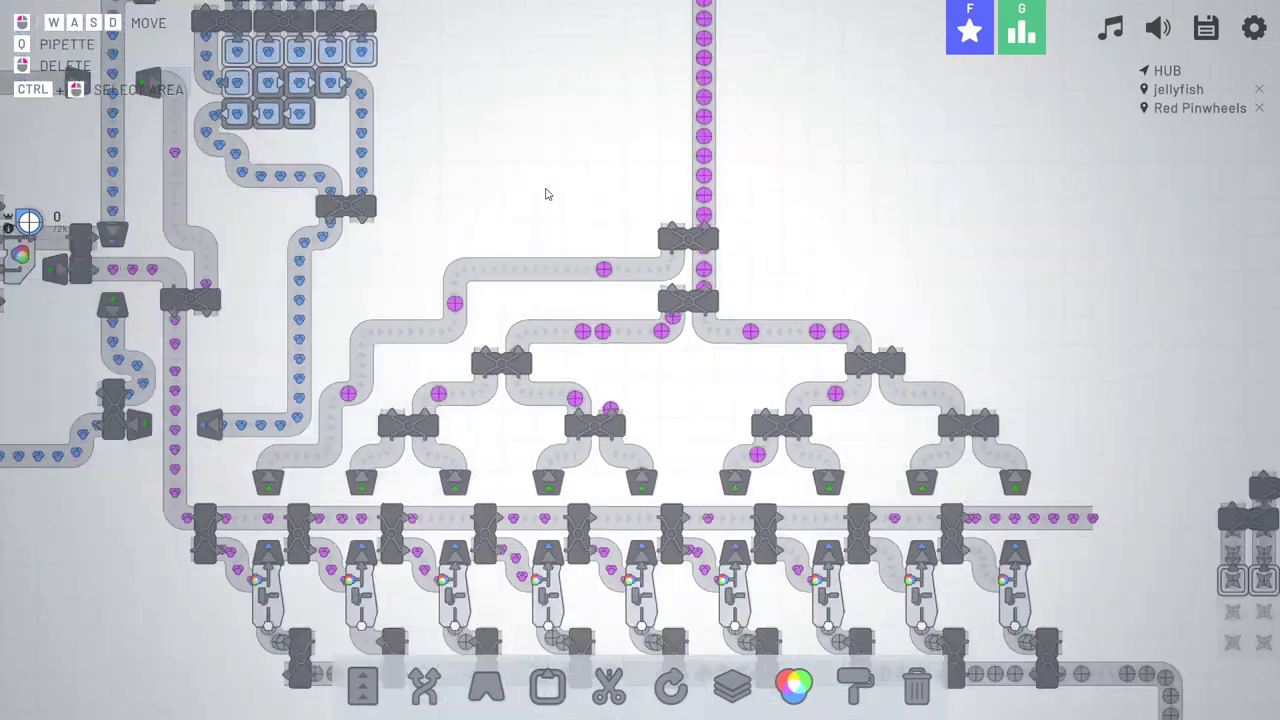
- Pan across the painter rows down to the circle field extractors
{"action": "left_click_drag", "start_coordinate": [545, 194], "coordinate": [685, 314]}
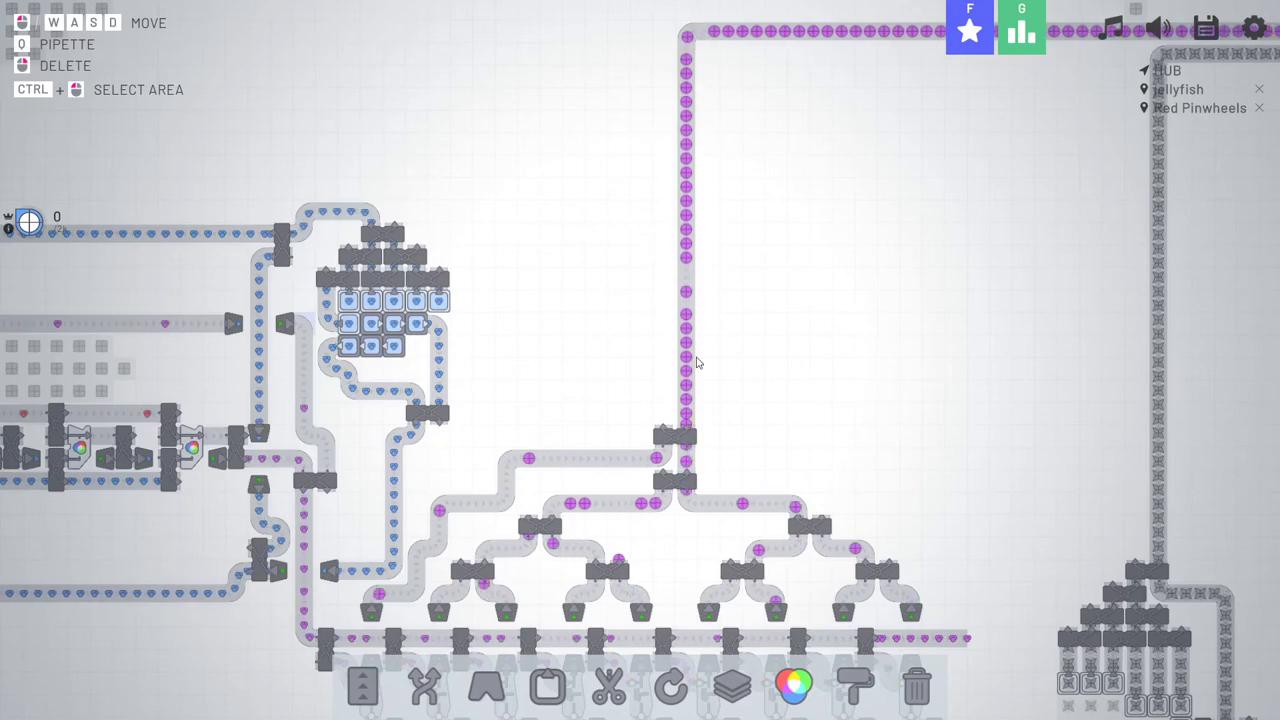
{"action": "key", "text": "s"}
{"action": "key", "text": "a"}
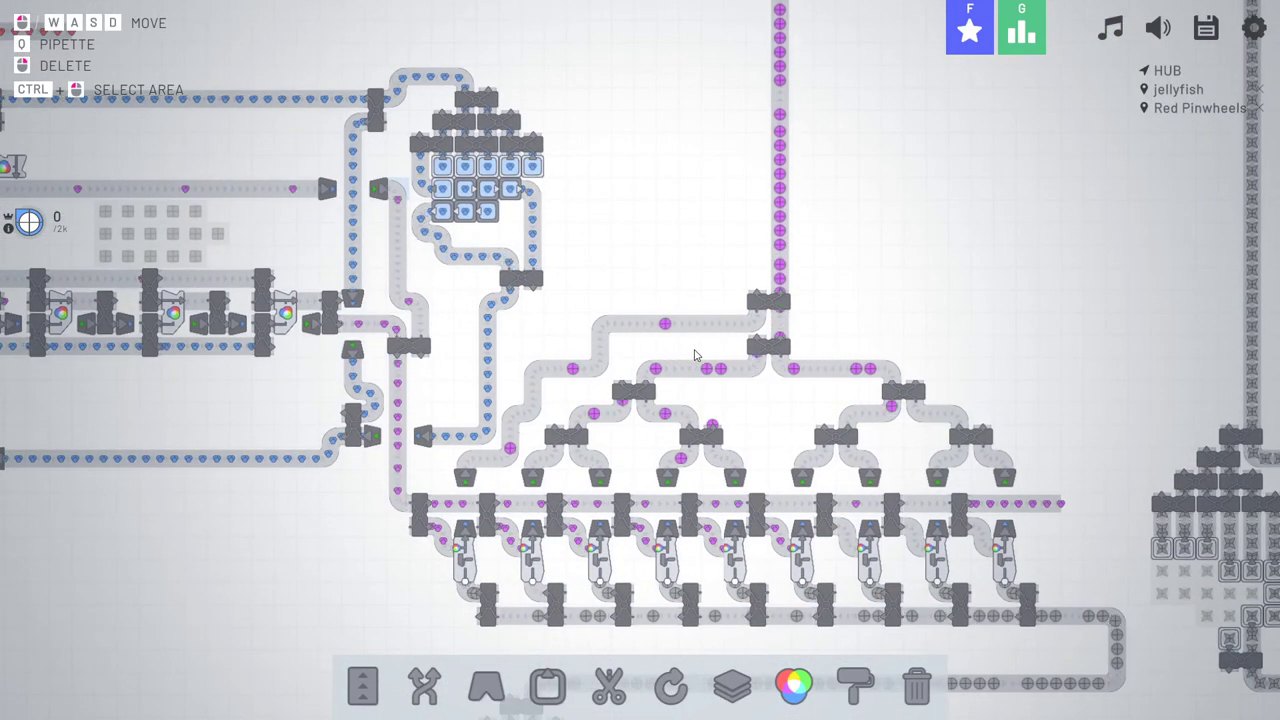
{"action": "key", "text": "s"}
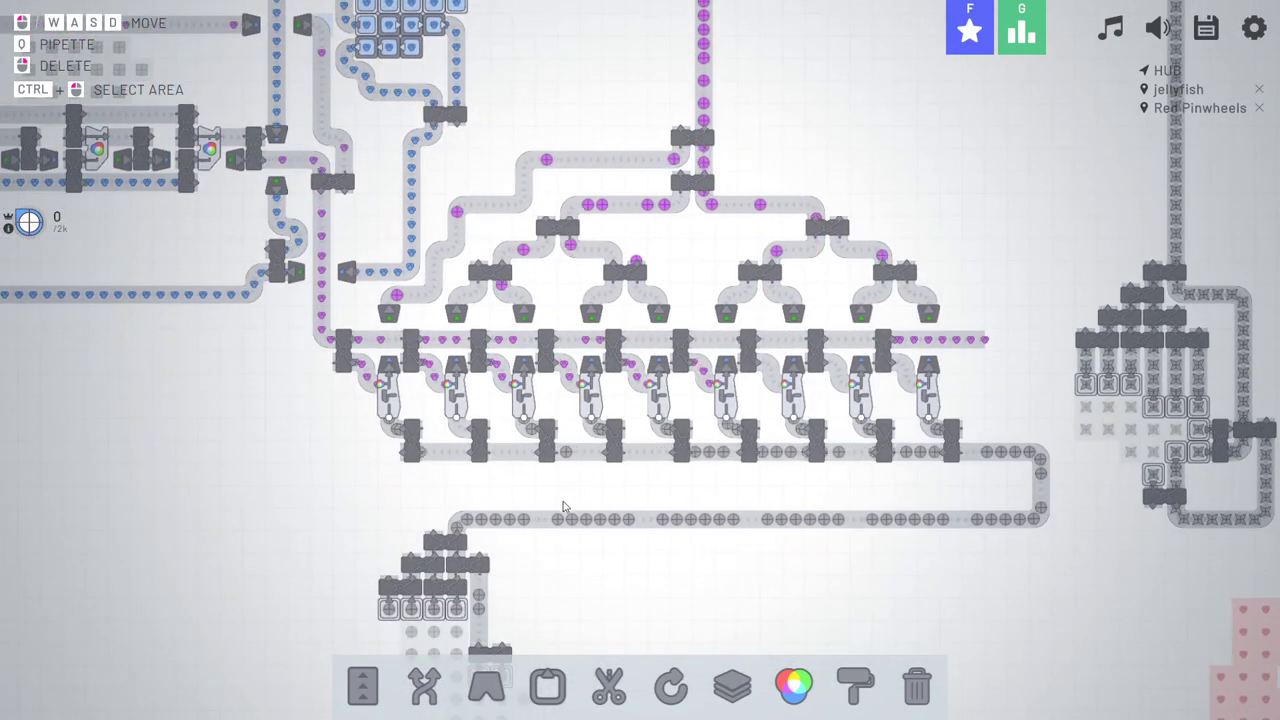
{"action": "key", "text": "s"}
{"action": "key", "text": "s"}
{"action": "key", "text": "a"}
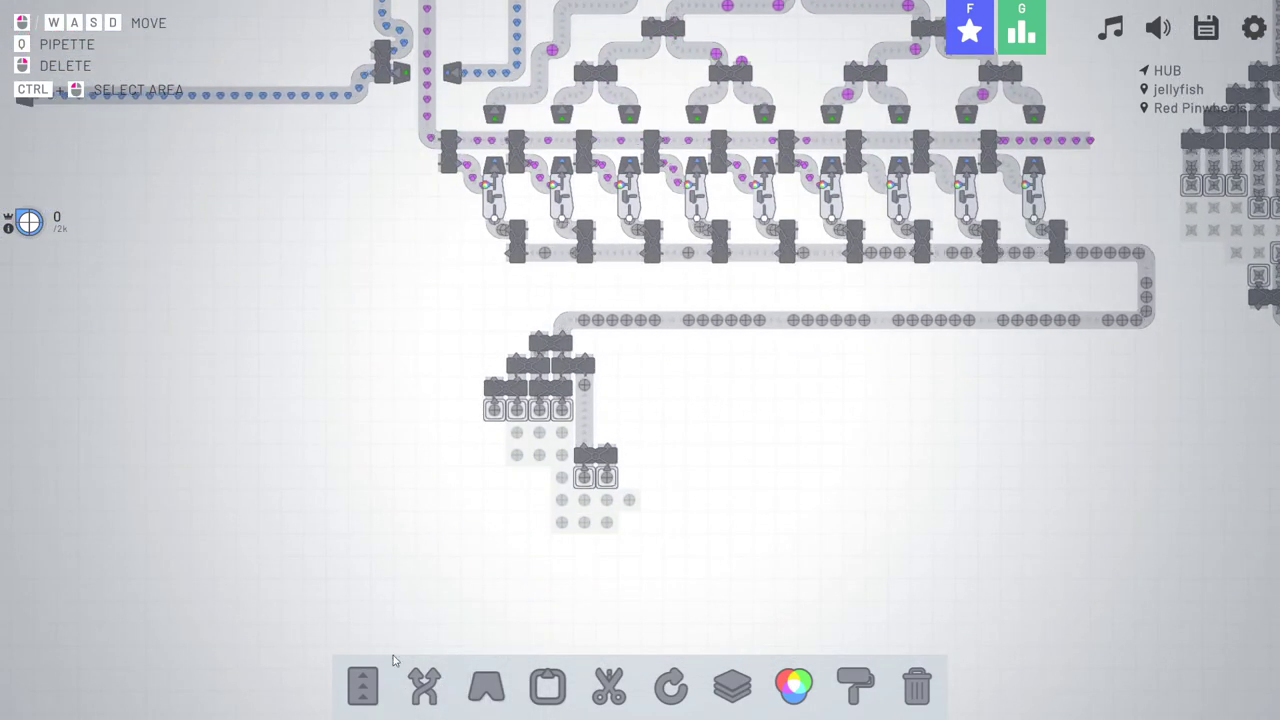
- Add chained circle extractors and merge their belt into the circle line with a balancer
{"action": "left_click", "coordinate": [548, 686]}
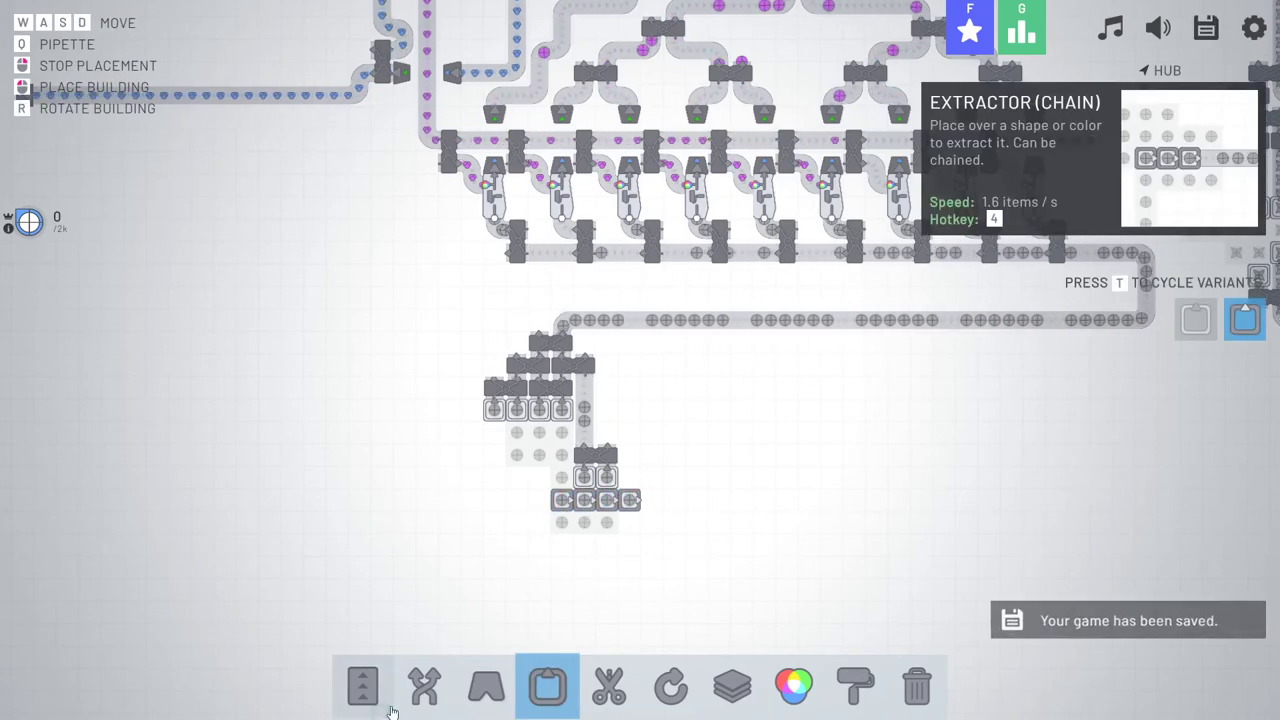
{"action": "key", "text": "1"}
{"action": "key", "text": "w"}
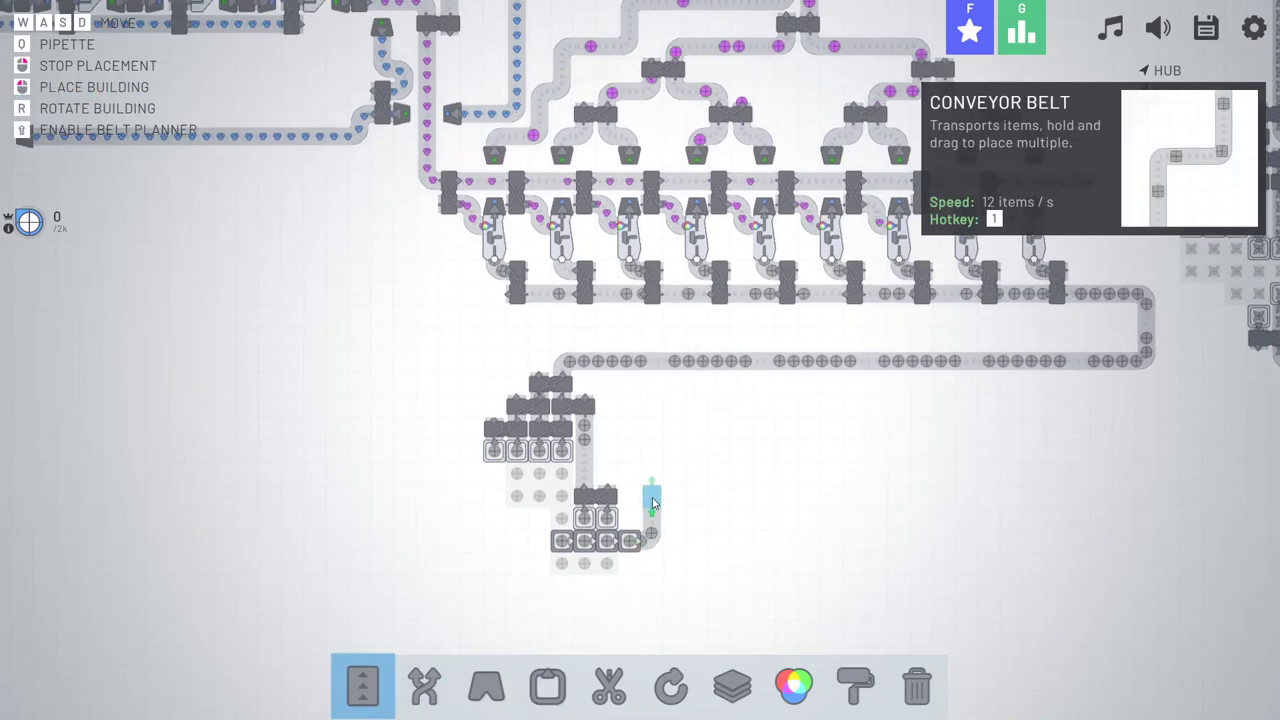
{"action": "left_click_drag", "start_coordinate": [654, 502], "coordinate": [685, 495]}
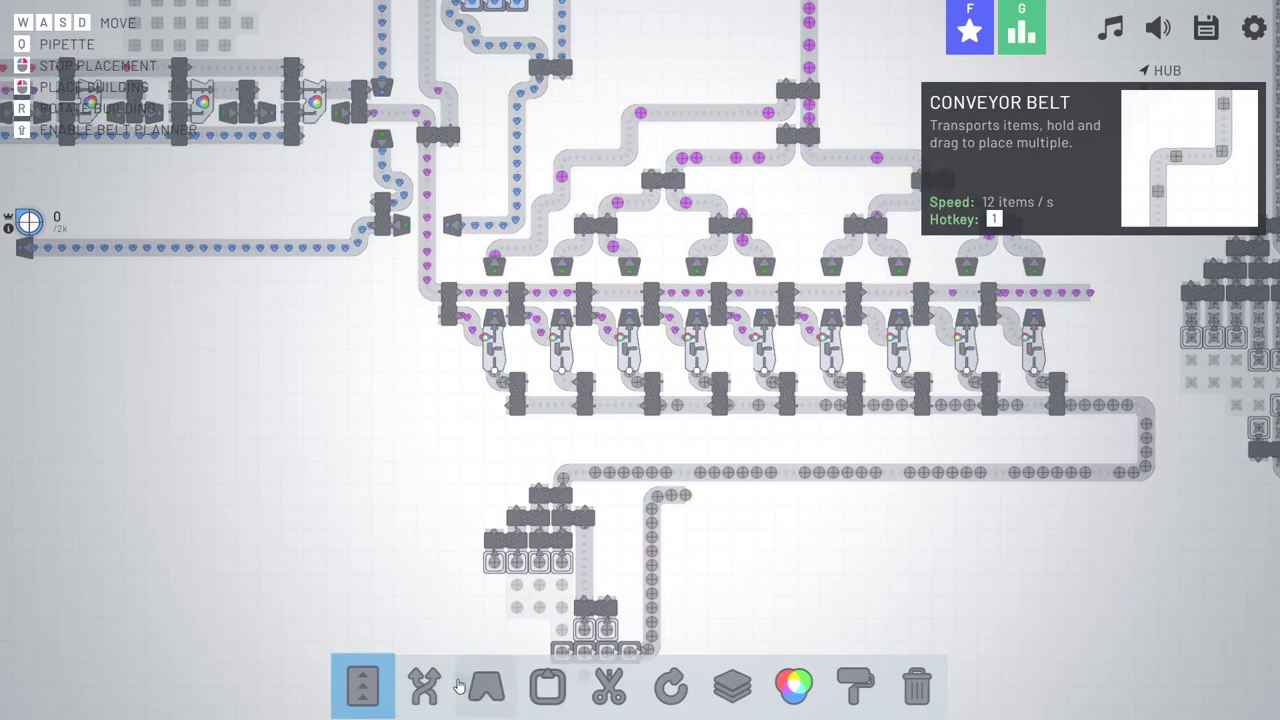
{"action": "left_click", "coordinate": [424, 686]}
{"action": "left_click", "coordinate": [700, 475]}
{"action": "right_click", "coordinate": [750, 557]}
- Pan back over the painters and on toward the red field
{"action": "key", "text": "d"}
{"action": "key", "text": "s"}
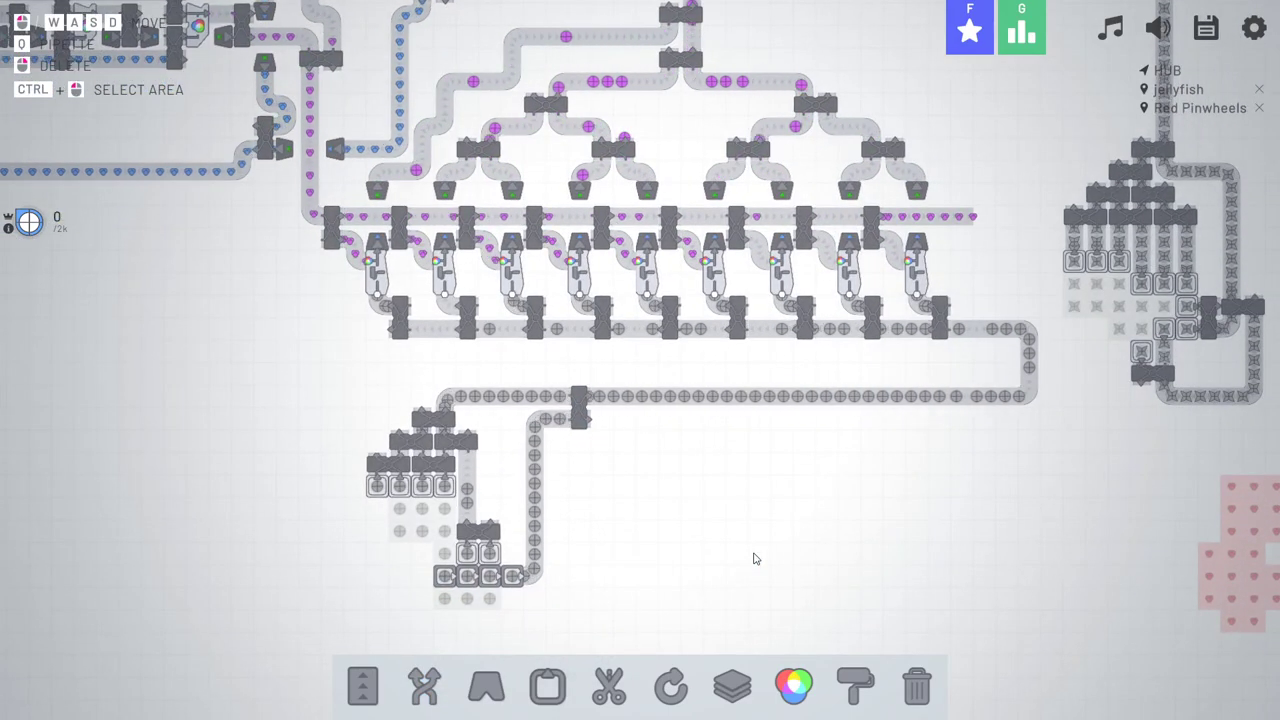
{"action": "key", "text": "w"}
{"action": "key", "text": "a"}
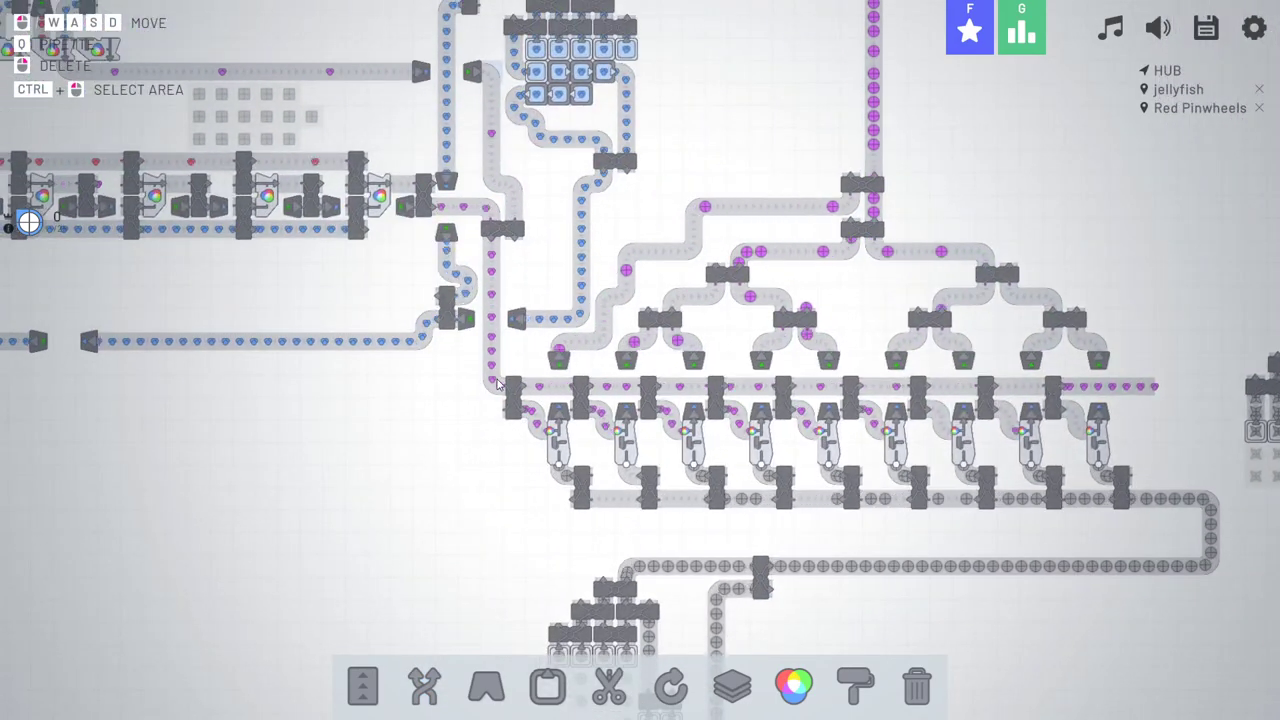
{"action": "key", "text": "a"}
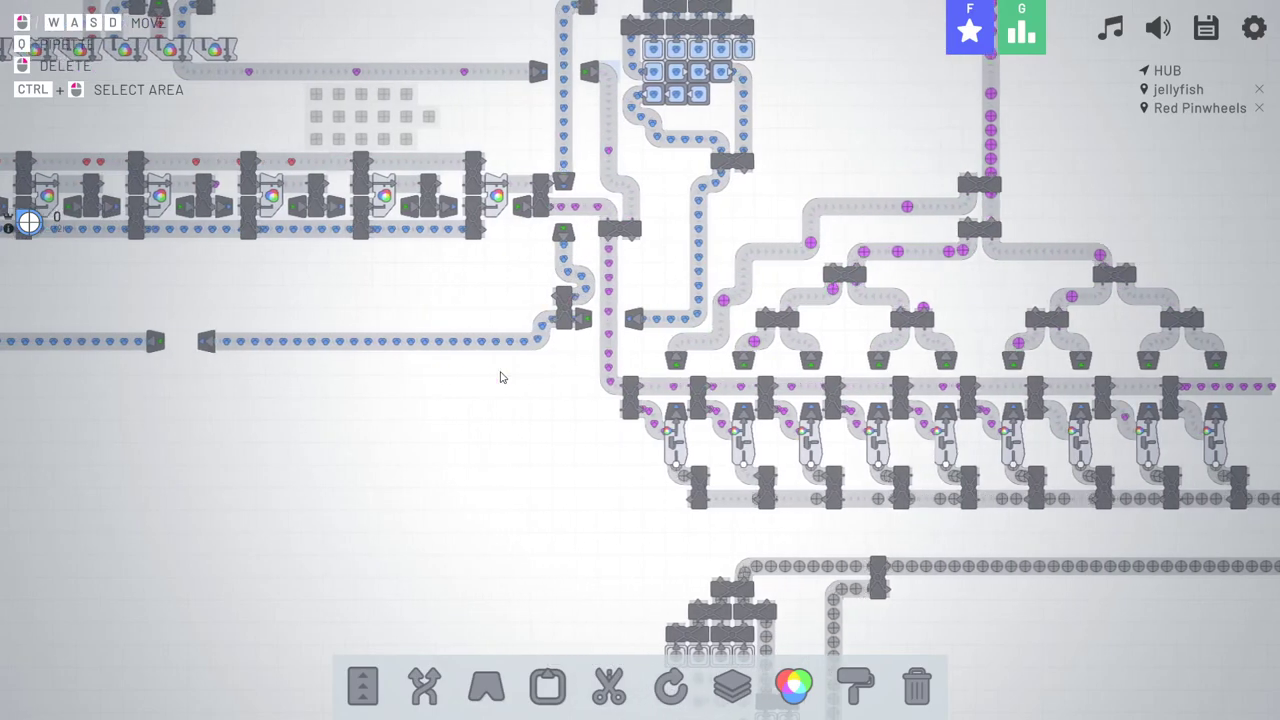
{"action": "key", "text": "w"}
{"action": "key", "text": "a"}
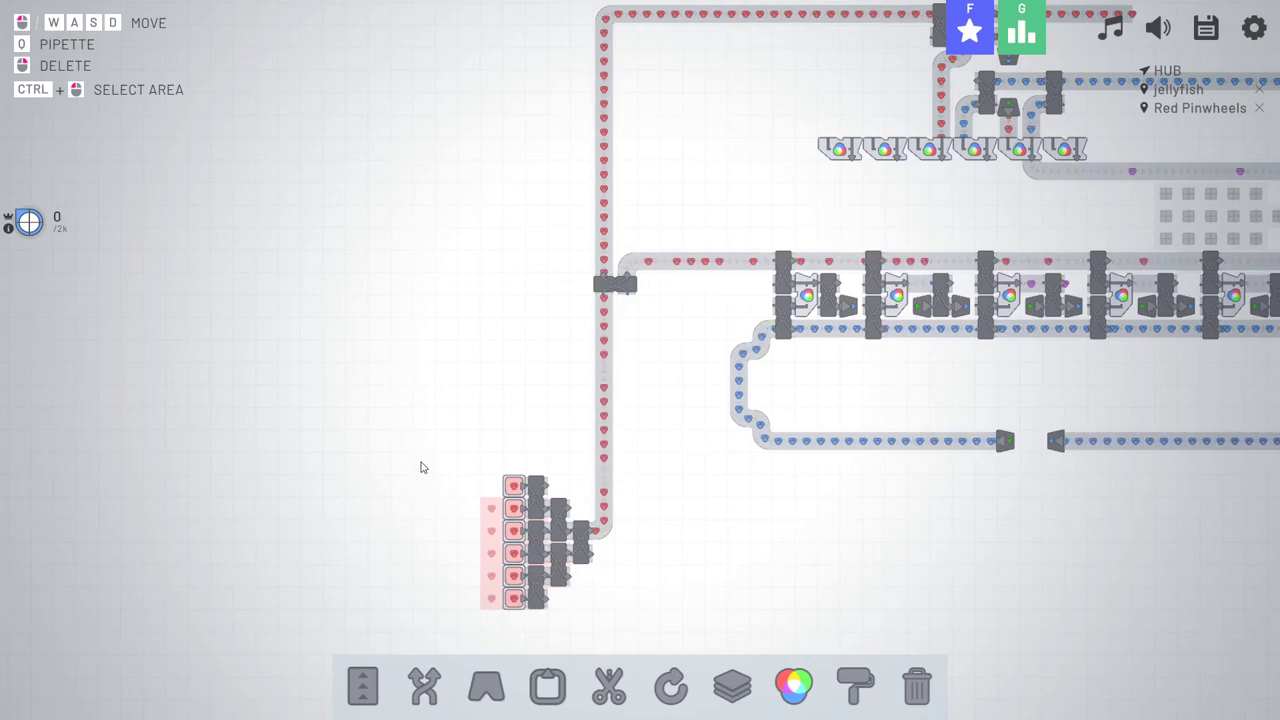
{"action": "key", "text": "w"}
{"action": "key", "text": "s"}
{"action": "key", "text": "a"}
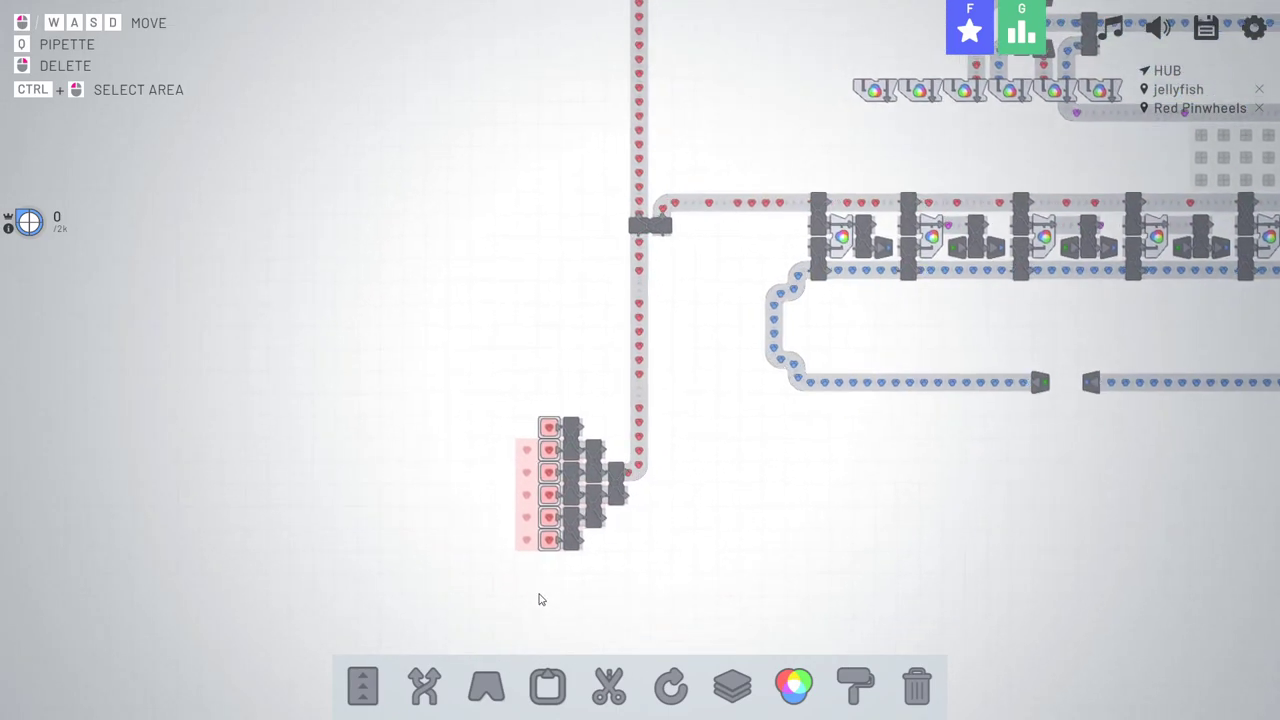
{"action": "left_click", "coordinate": [550, 684]}
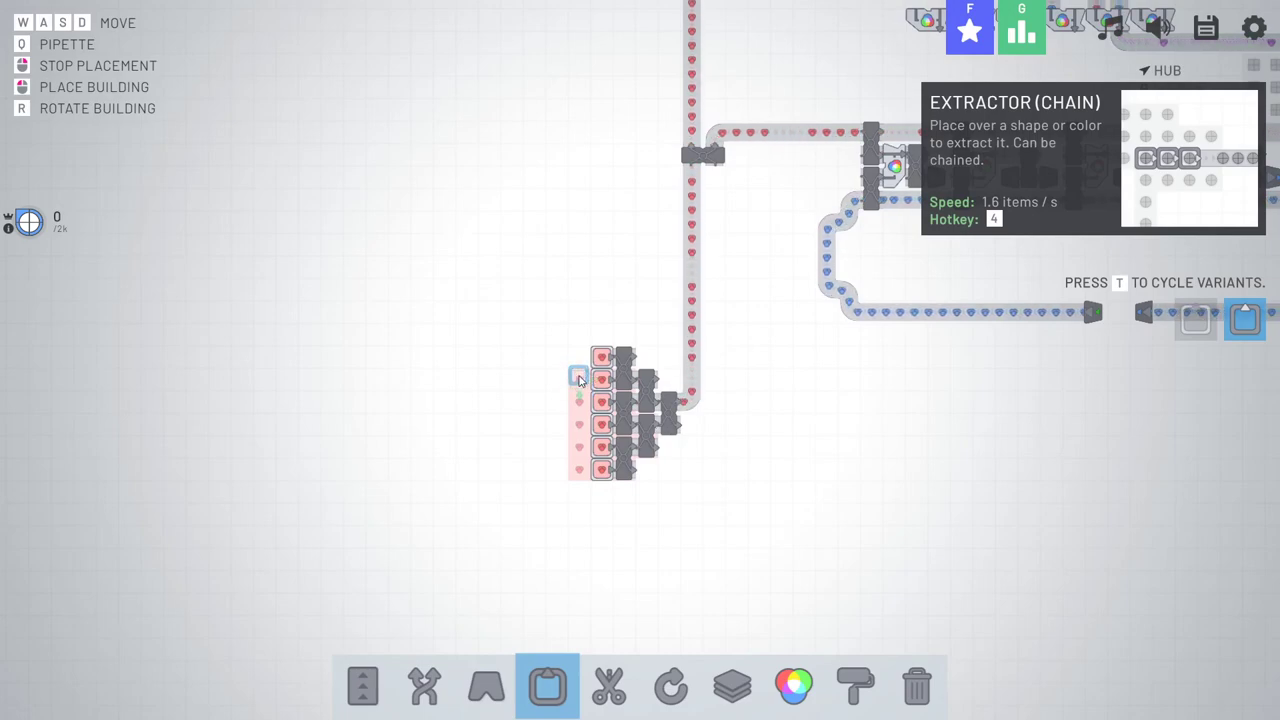
{"action": "left_click_drag", "start_coordinate": [580, 382], "coordinate": [580, 376]}
{"action": "key", "text": "s"}
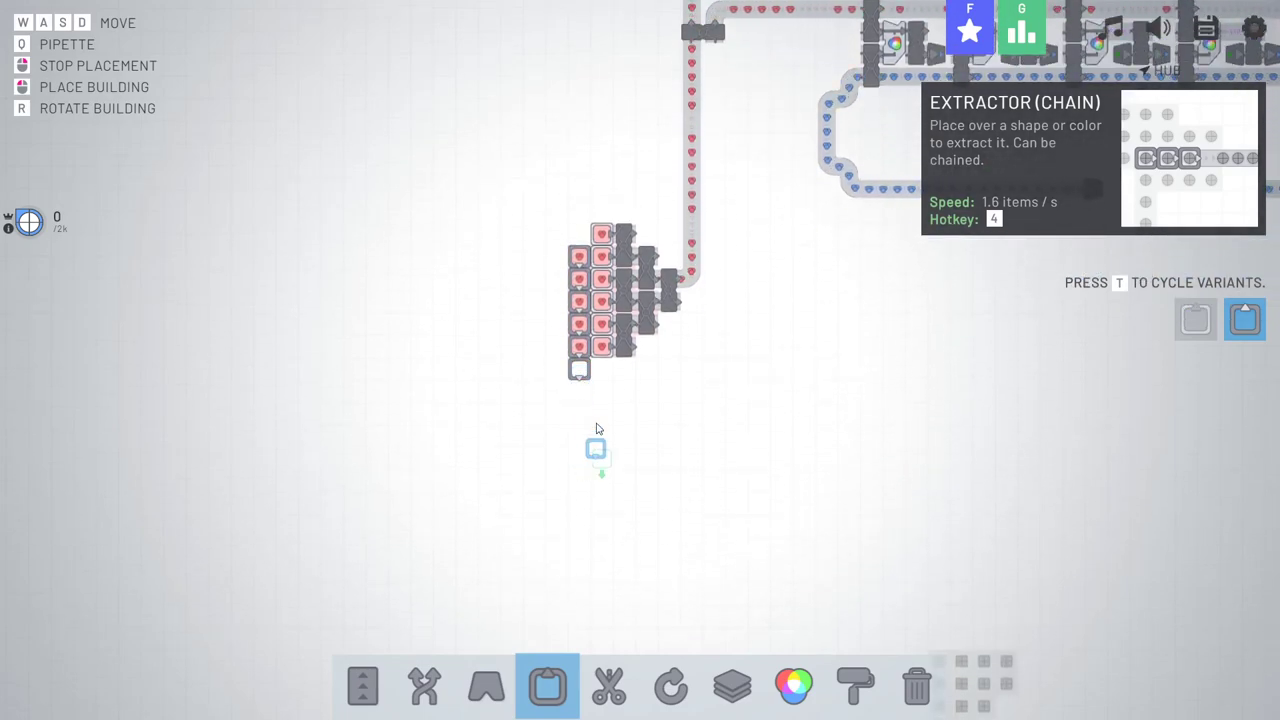
{"action": "right_click", "coordinate": [596, 428]}
{"action": "left_click", "coordinate": [371, 697]}
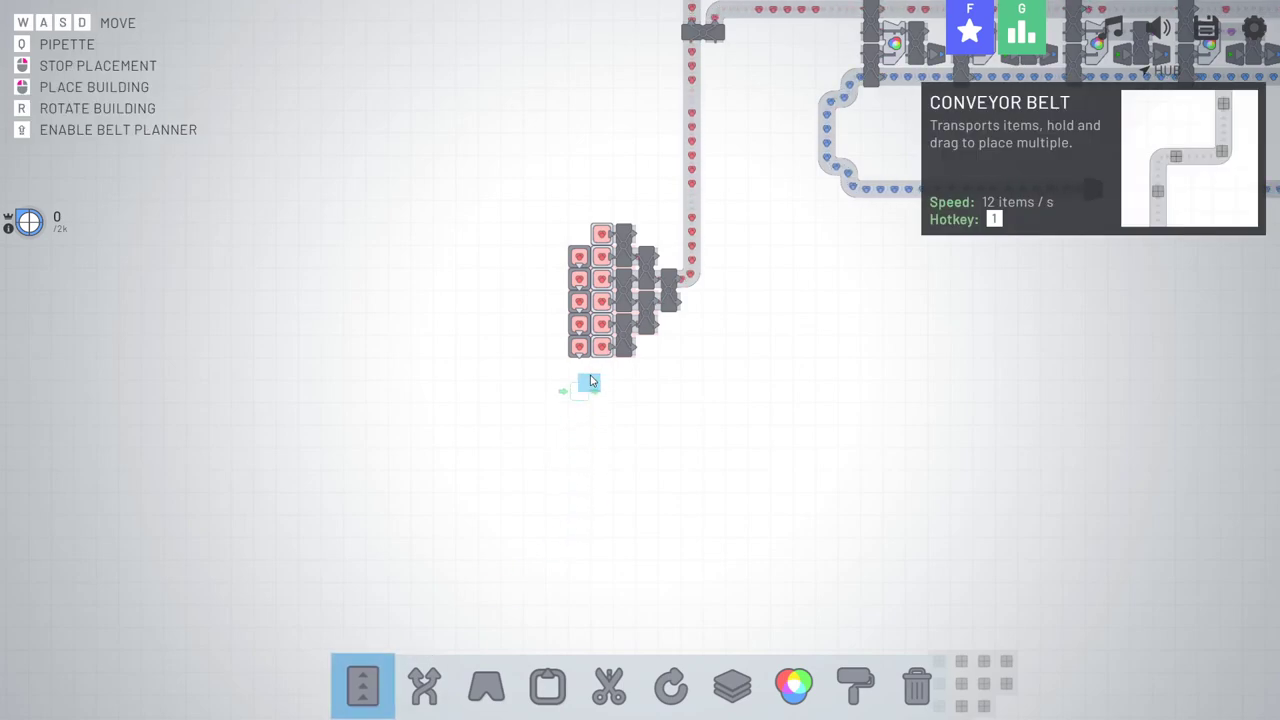
{"action": "key", "text": "d"}
{"action": "left_click_drag", "start_coordinate": [583, 370], "coordinate": [606, 365]}
{"action": "key", "text": "w"}
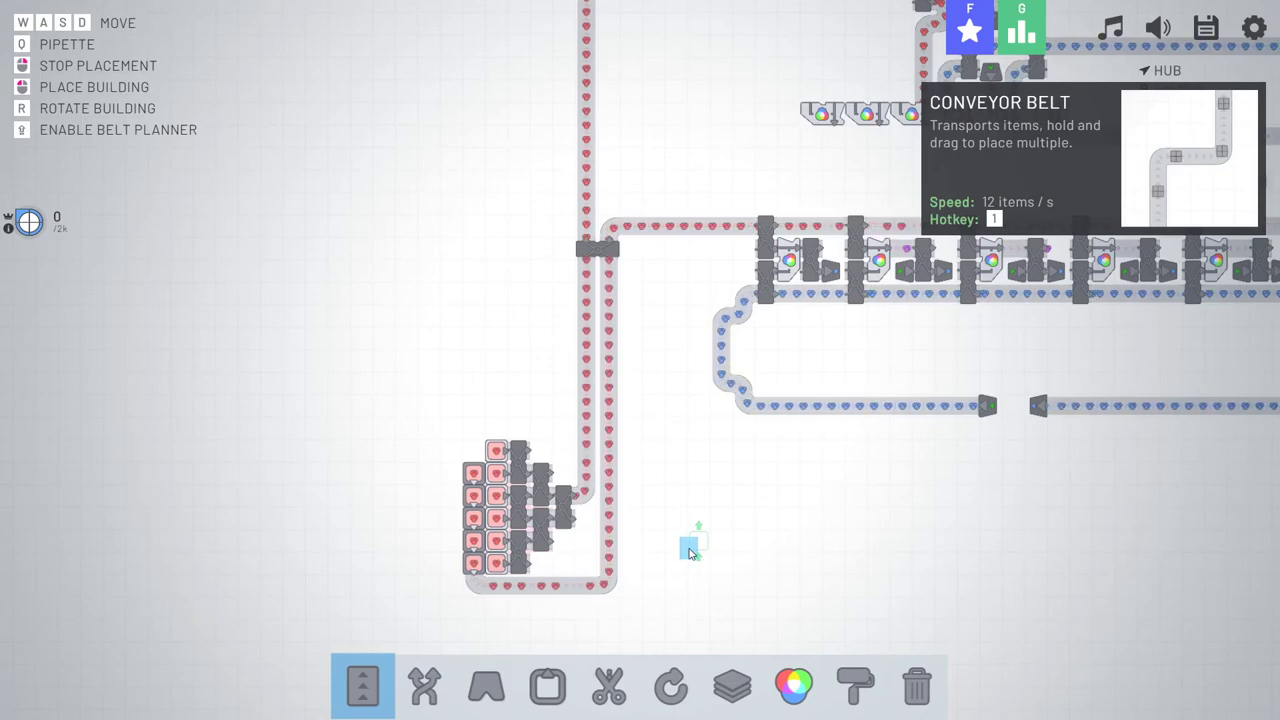
{"action": "right_click", "coordinate": [688, 553]}
{"action": "key", "text": "d"}
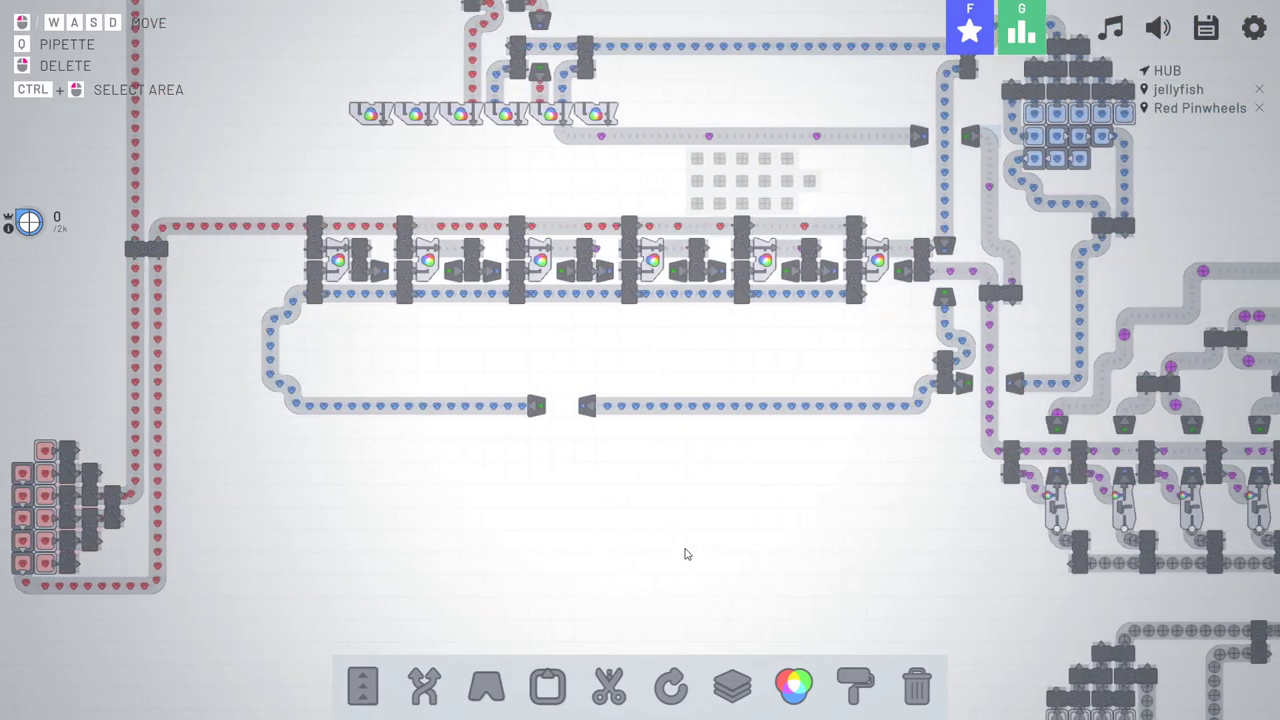
{"action": "key", "text": "d"}
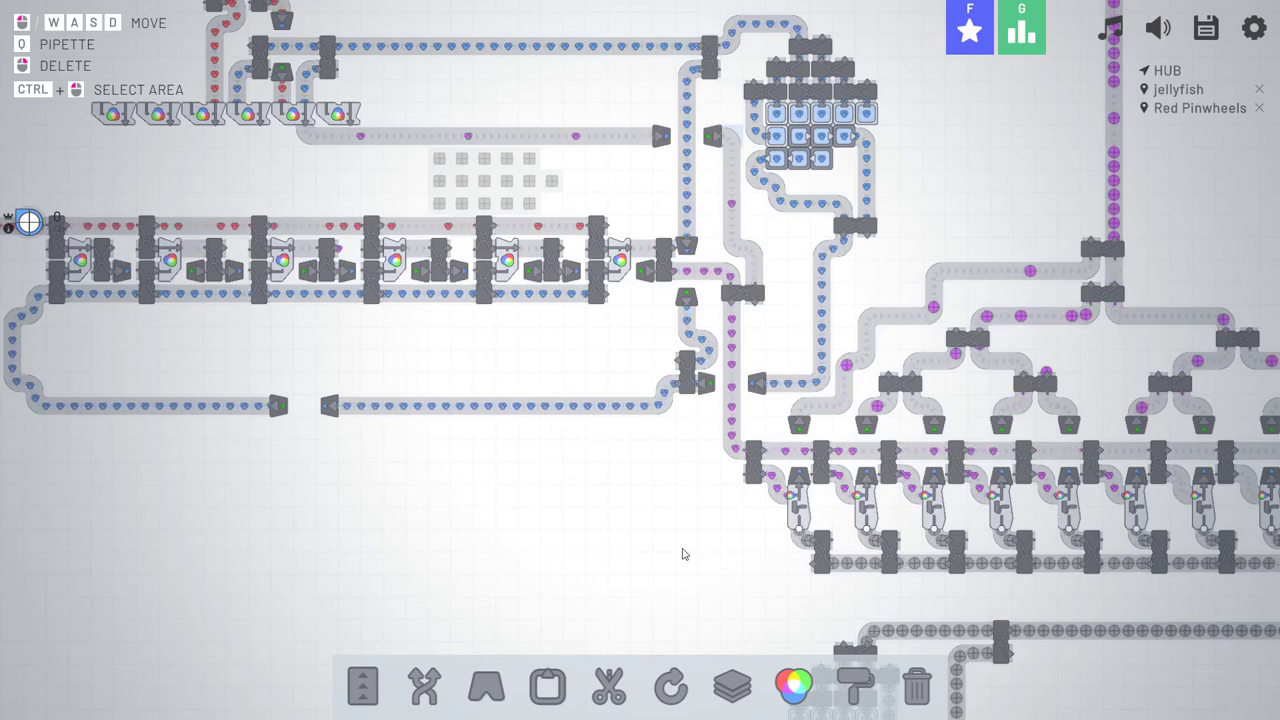
- Pan around the purple painter array and factory toward the upper map area
{"action": "key", "text": "d"}
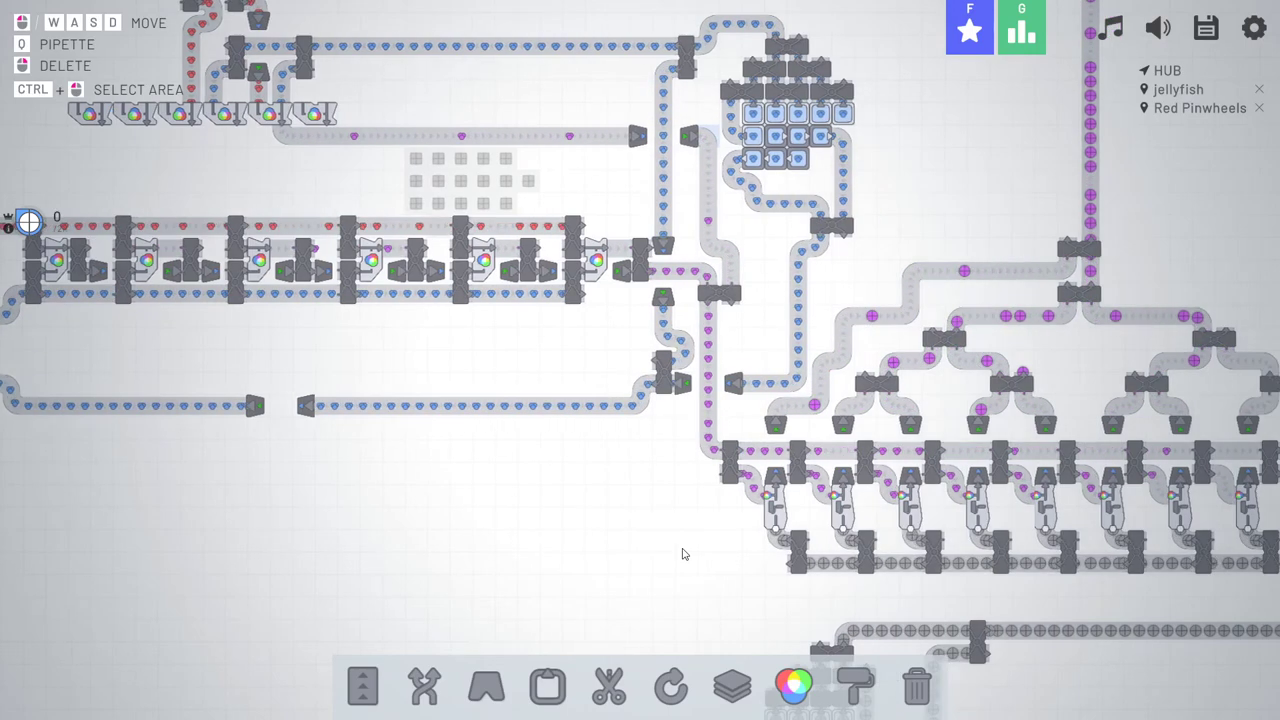
{"action": "scroll", "coordinate": [683, 553], "scroll_direction": "down", "scroll_amount": 3}
{"action": "scroll", "coordinate": [775, 385], "scroll_direction": "down", "scroll_amount": 3}
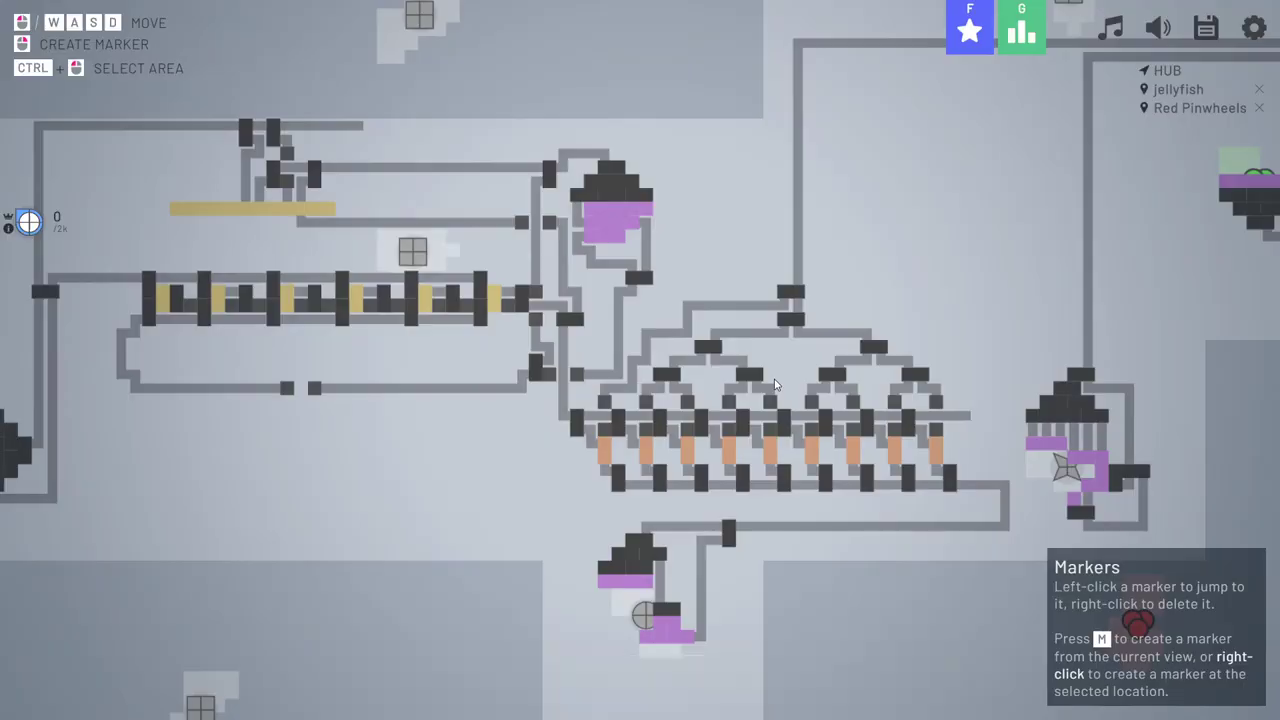
{"action": "scroll", "coordinate": [775, 385], "scroll_direction": "up", "scroll_amount": 3}
{"action": "scroll", "coordinate": [993, 332], "scroll_direction": "up", "scroll_amount": 2}
{"action": "key", "text": "d"}
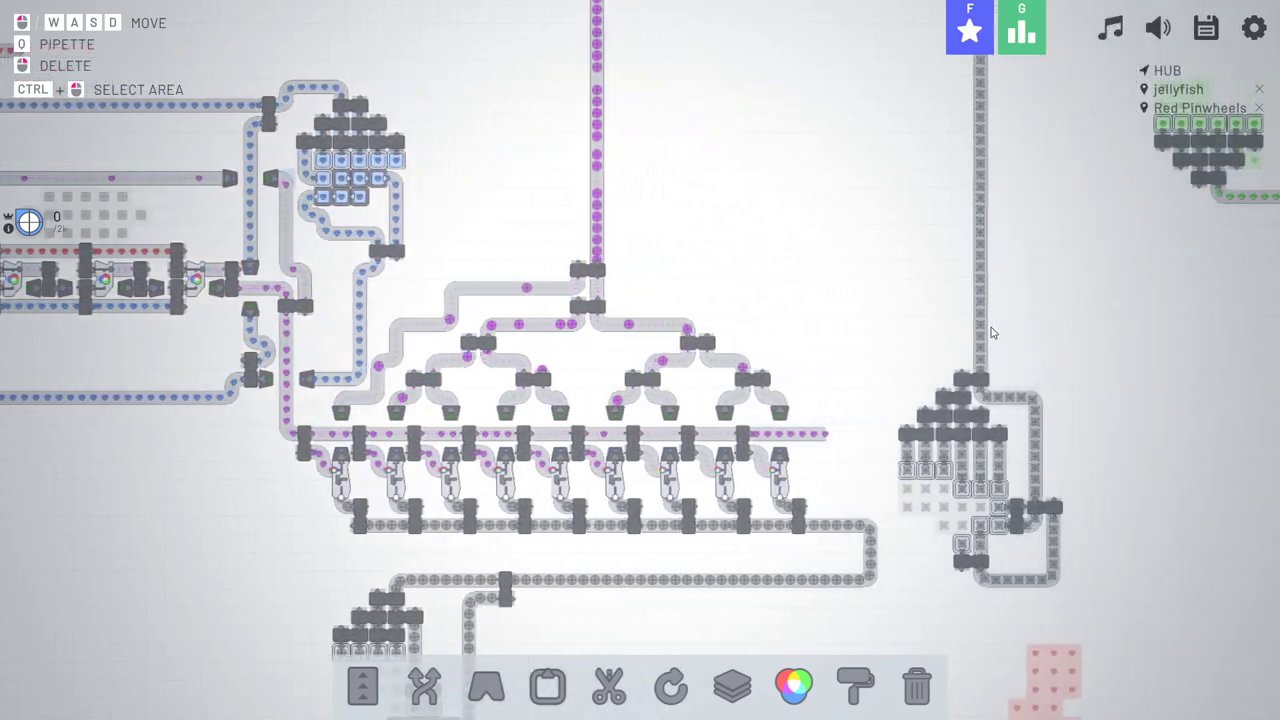
{"action": "key", "text": "d"}
{"action": "key", "text": "s"}
{"action": "key", "text": "a"}
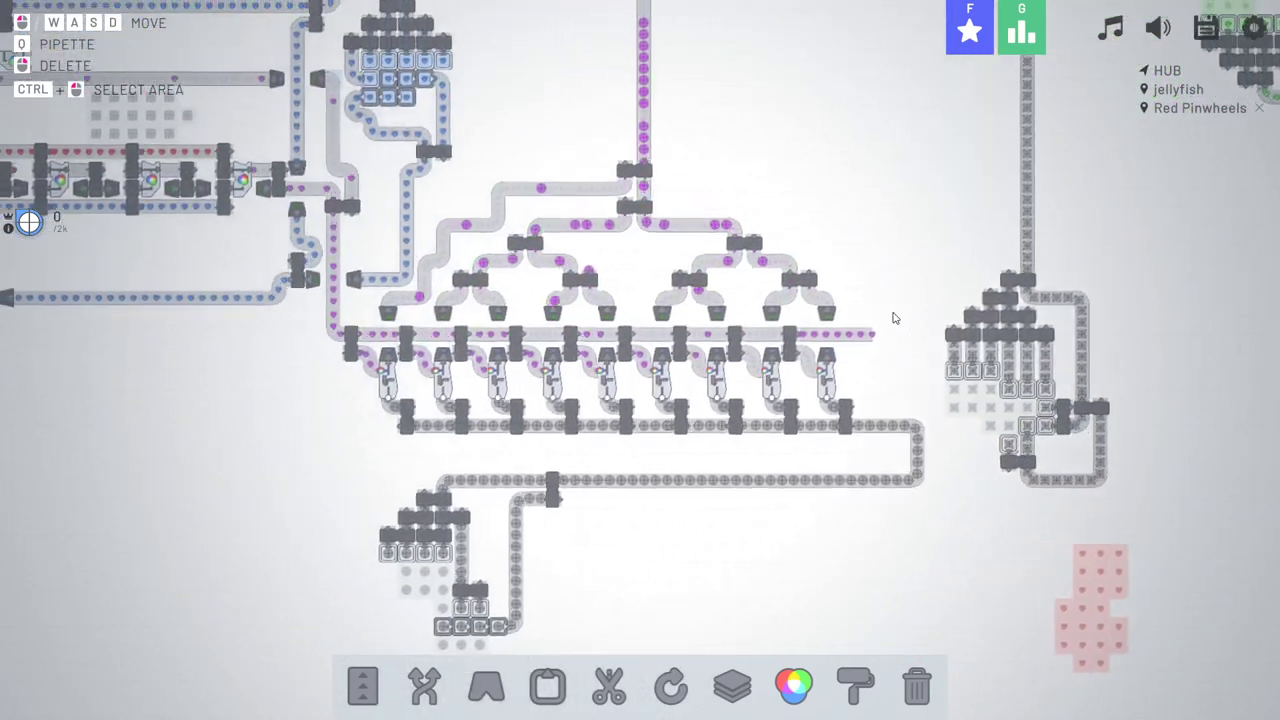
{"action": "key", "text": "w"}
{"action": "key", "text": "a"}
{"action": "key", "text": "a"}
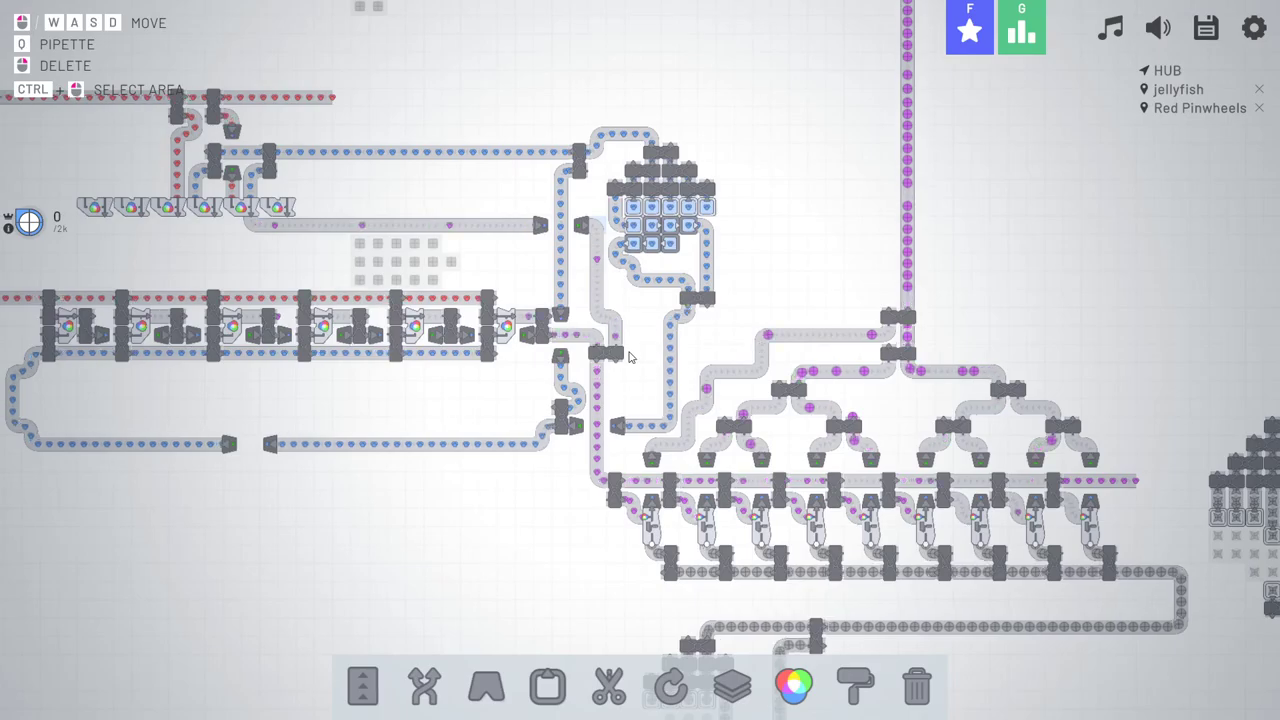
{"action": "key", "text": "d"}
{"action": "scroll", "coordinate": [629, 356], "scroll_direction": "down", "scroll_amount": 2}
{"action": "scroll", "coordinate": [629, 356], "scroll_direction": "down", "scroll_amount": 2}
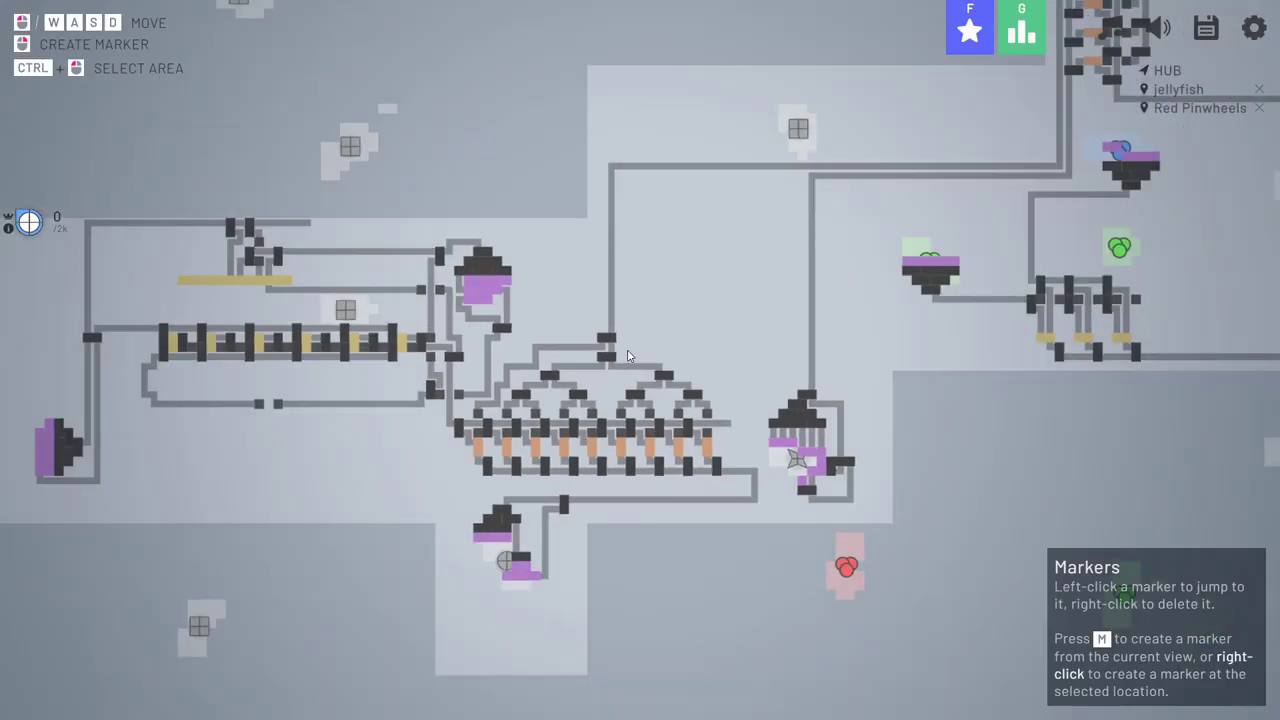
{"action": "key", "text": "a"}
{"action": "key", "text": "w"}
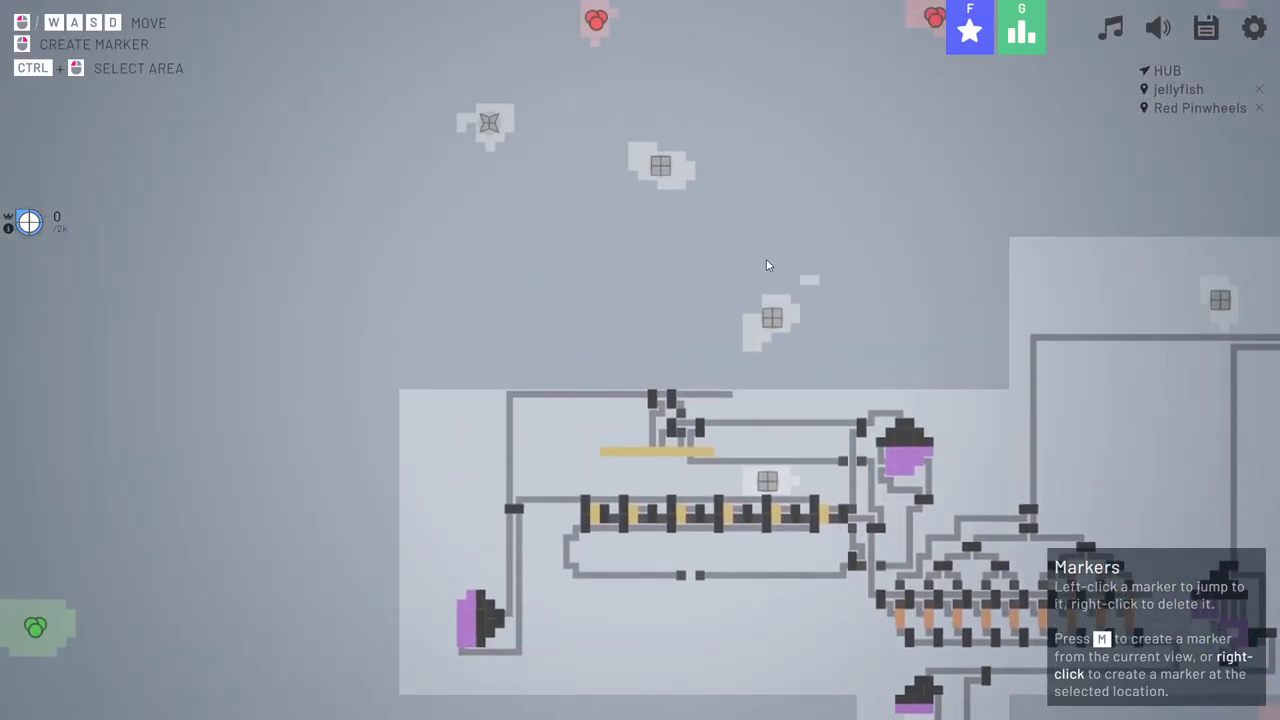
{"action": "key", "text": "w"}
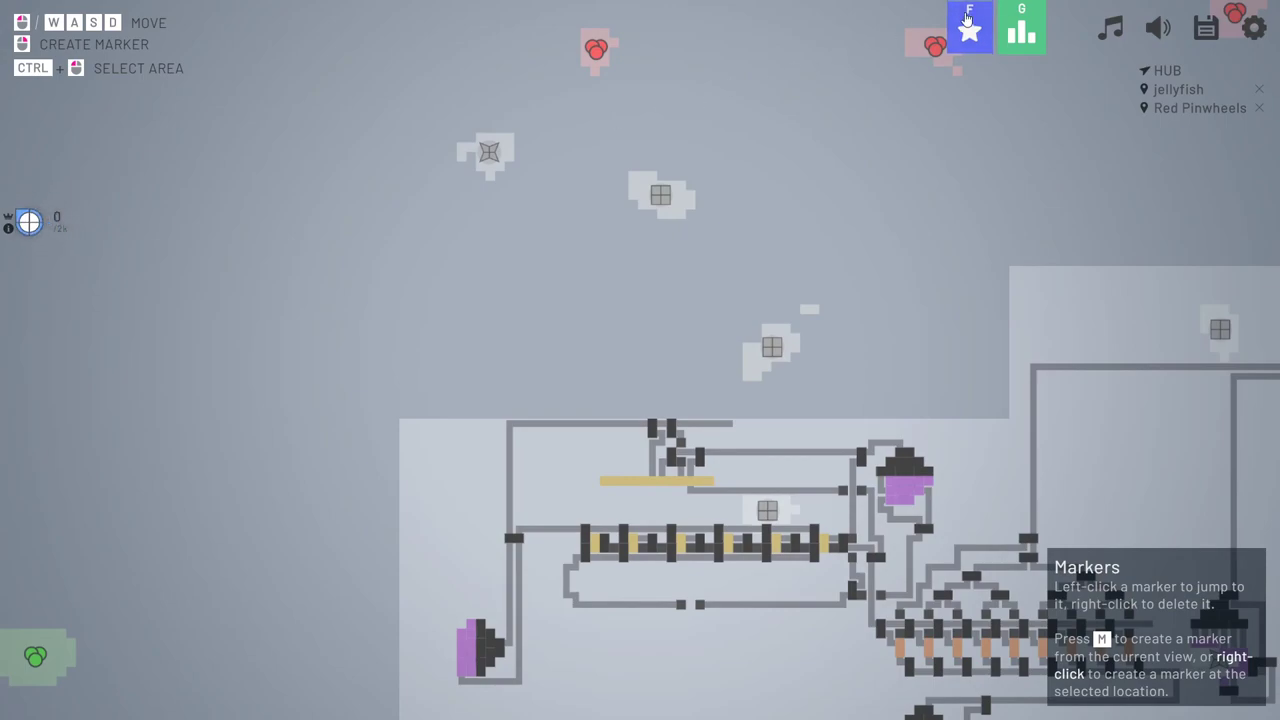
- Review the upgrades overview, then pan to the hub's level 12 blueprint goal
{"action": "left_click", "coordinate": [967, 20]}
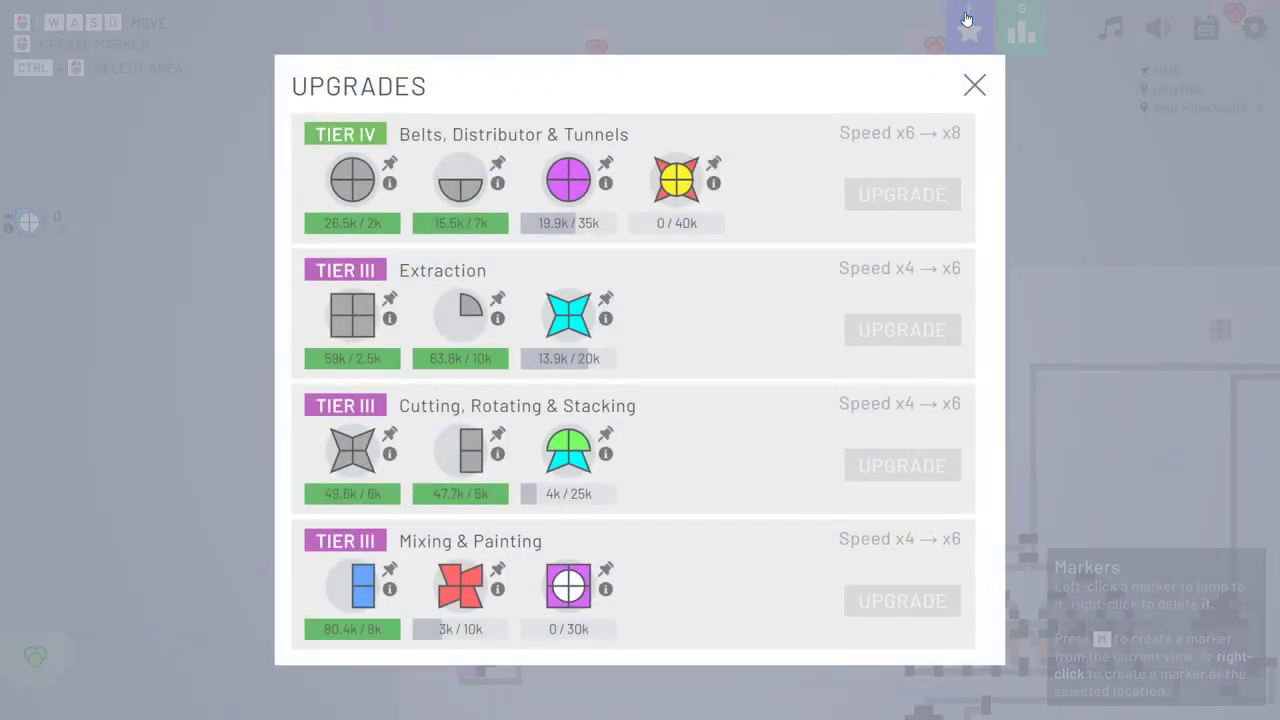
{"action": "left_click", "coordinate": [975, 86]}
{"action": "key", "text": "a"}
{"action": "key", "text": "w"}
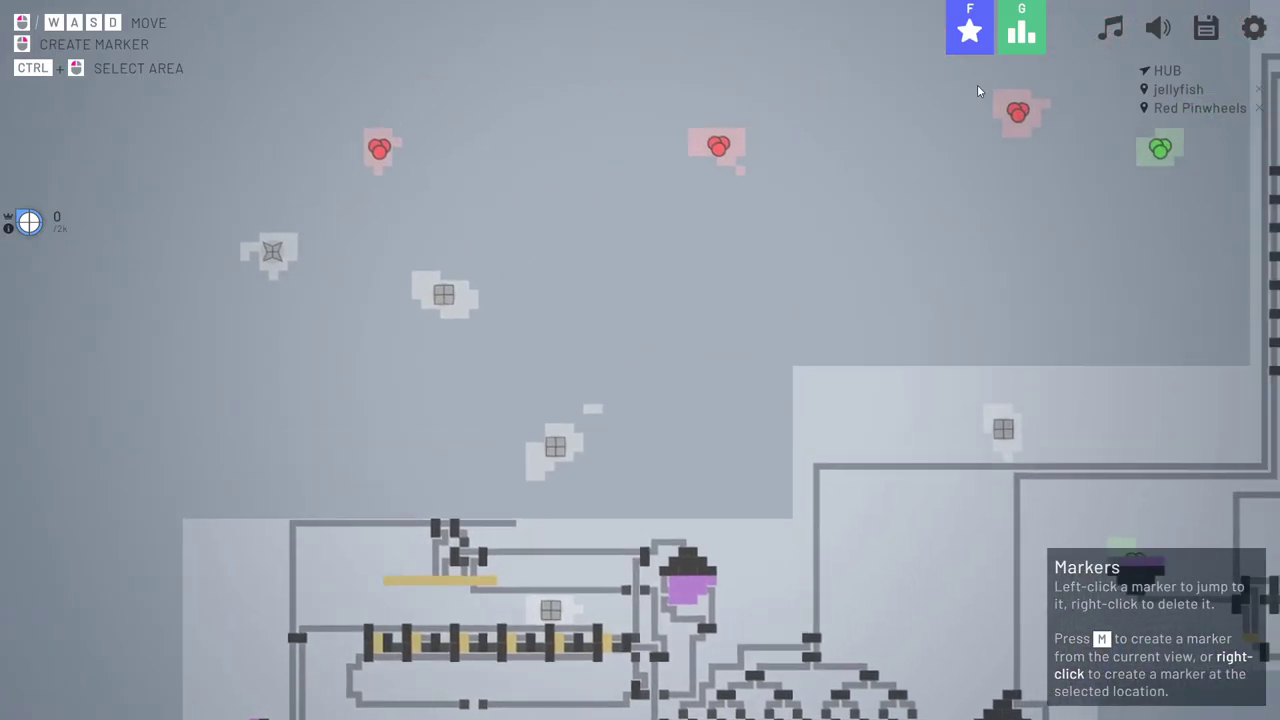
{"action": "scroll", "coordinate": [980, 90], "scroll_direction": "up", "scroll_amount": 5}
{"action": "scroll", "coordinate": [1035, 119], "scroll_direction": "down", "scroll_amount": 5}
{"action": "scroll", "coordinate": [1035, 119], "scroll_direction": "up", "scroll_amount": 3}
{"action": "scroll", "coordinate": [1035, 119], "scroll_direction": "up", "scroll_amount": 2}
{"action": "scroll", "coordinate": [880, 480], "scroll_direction": "up", "scroll_amount": 2}
{"action": "scroll", "coordinate": [810, 400], "scroll_direction": "up", "scroll_amount": 3}
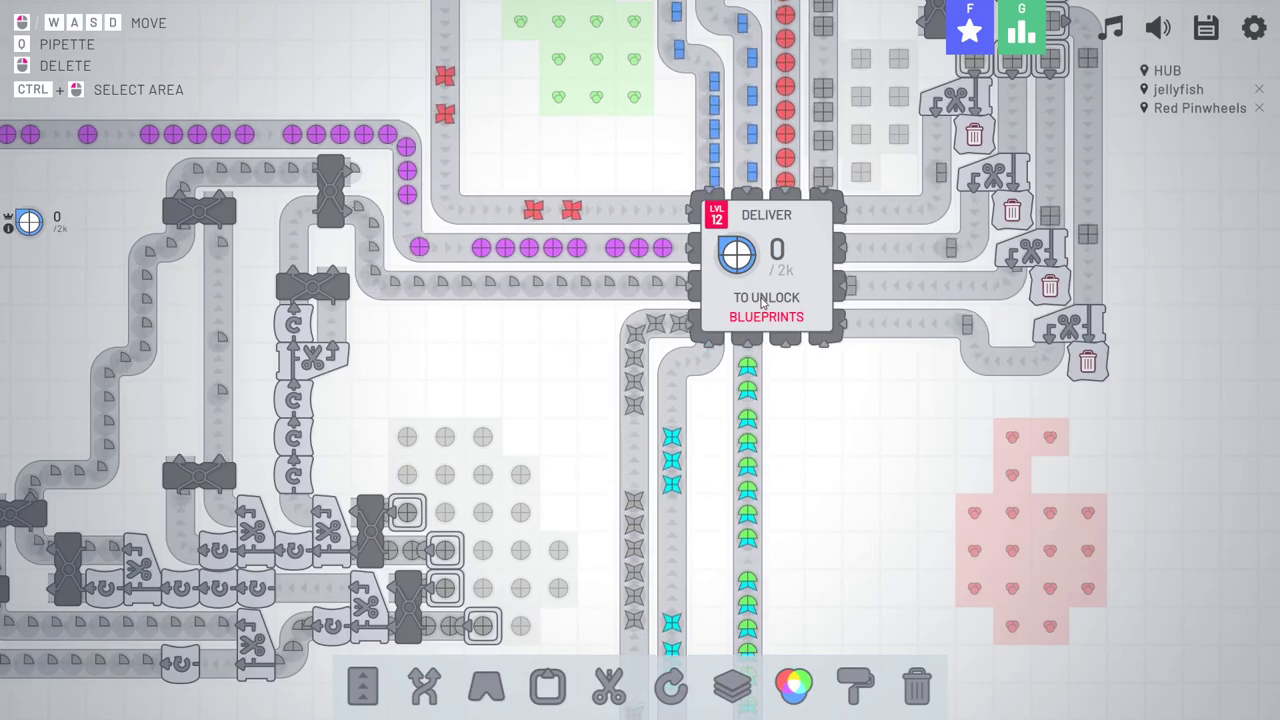
{"action": "key", "text": "s"}
{"action": "key", "text": "d"}
{"action": "scroll", "coordinate": [660, 165], "scroll_direction": "down", "scroll_amount": 2}
{"action": "scroll", "coordinate": [665, 163], "scroll_direction": "down", "scroll_amount": 2}
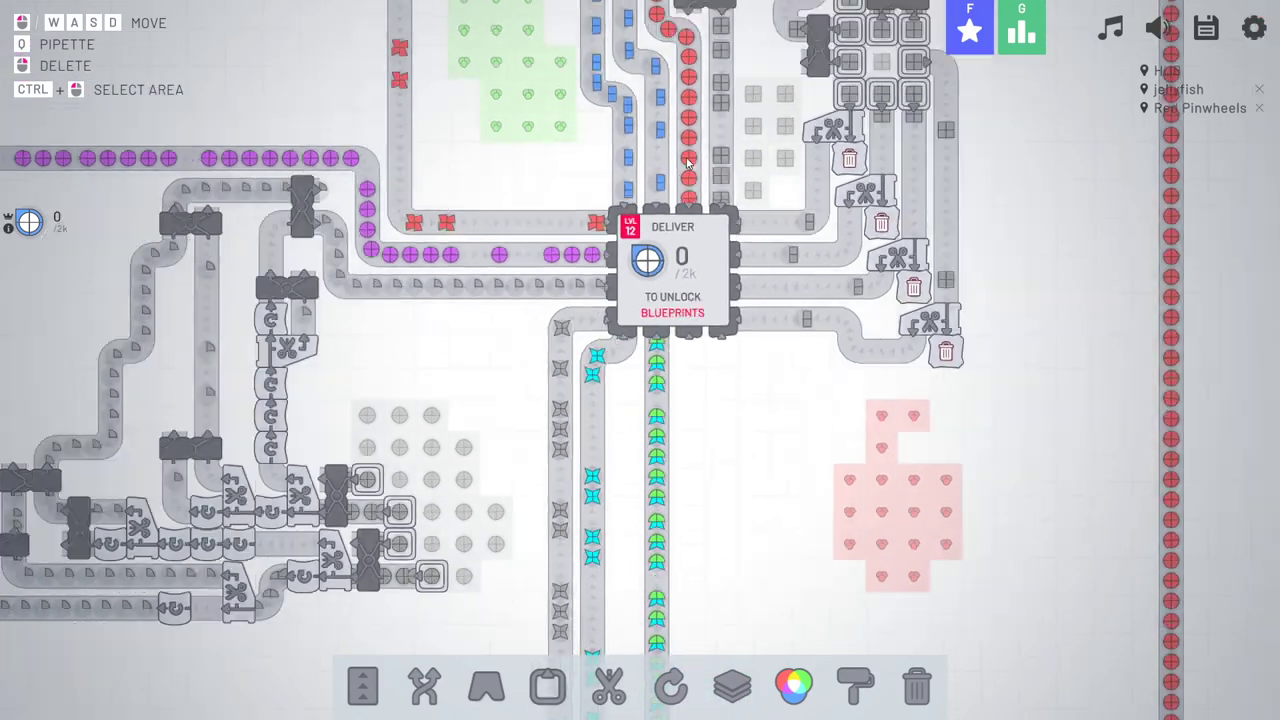
{"action": "scroll", "coordinate": [675, 162], "scroll_direction": "down", "scroll_amount": 1}
{"action": "key", "text": "w"}
{"action": "key", "text": "d"}
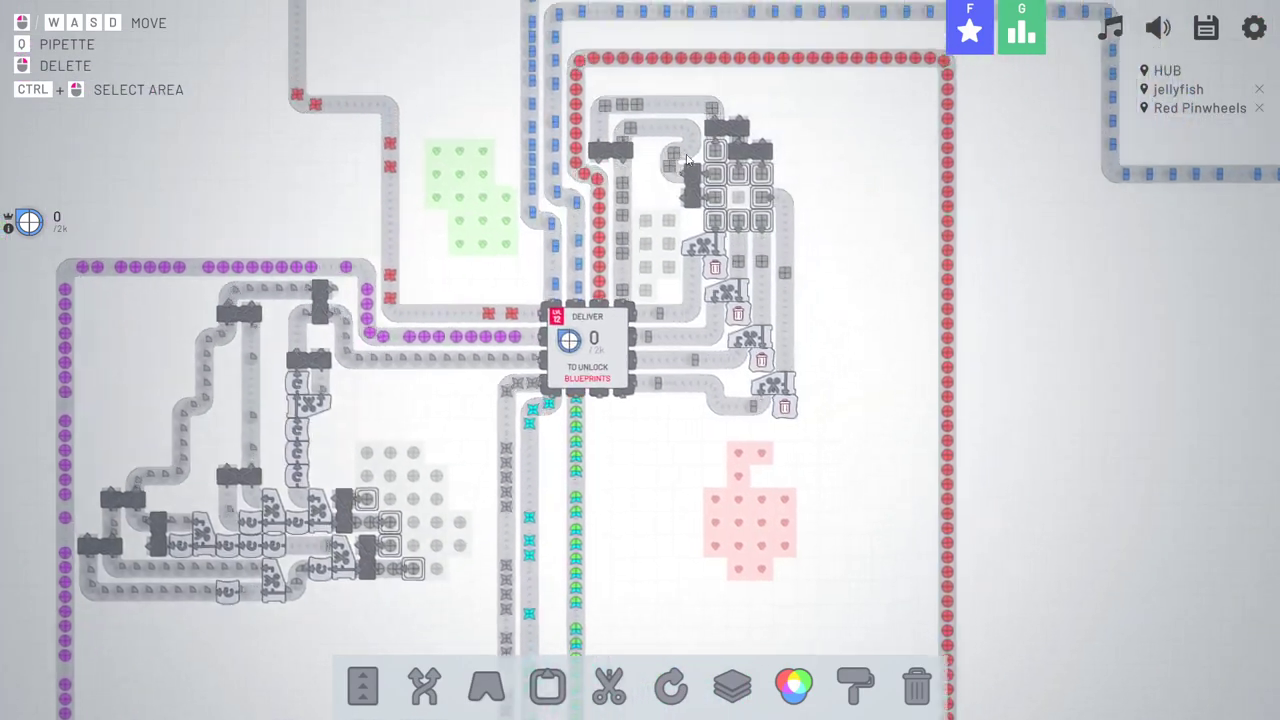
{"action": "key", "text": "a"}
{"action": "scroll", "coordinate": [640, 380], "scroll_direction": "up", "scroll_amount": 2}
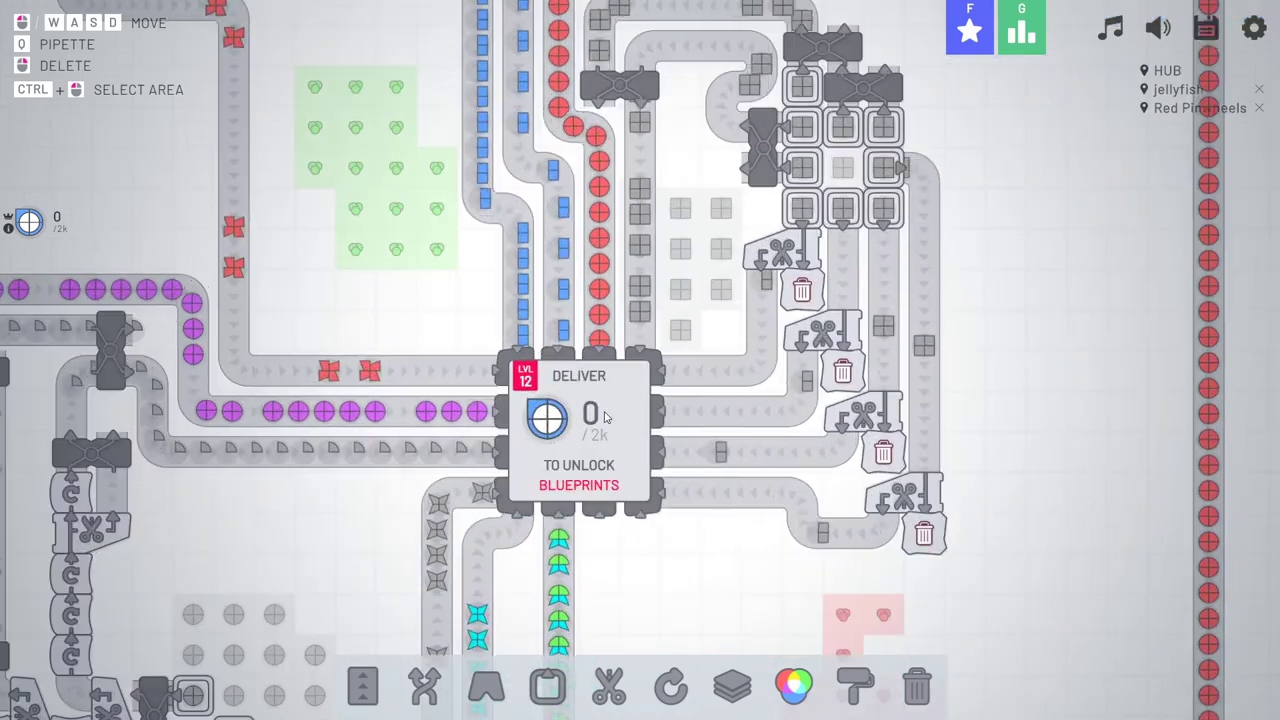
{"action": "scroll", "coordinate": [620, 410], "scroll_direction": "up", "scroll_amount": 2}
{"action": "scroll", "coordinate": [705, 386], "scroll_direction": "up", "scroll_amount": 2}
{"action": "scroll", "coordinate": [705, 386], "scroll_direction": "up", "scroll_amount": 1}
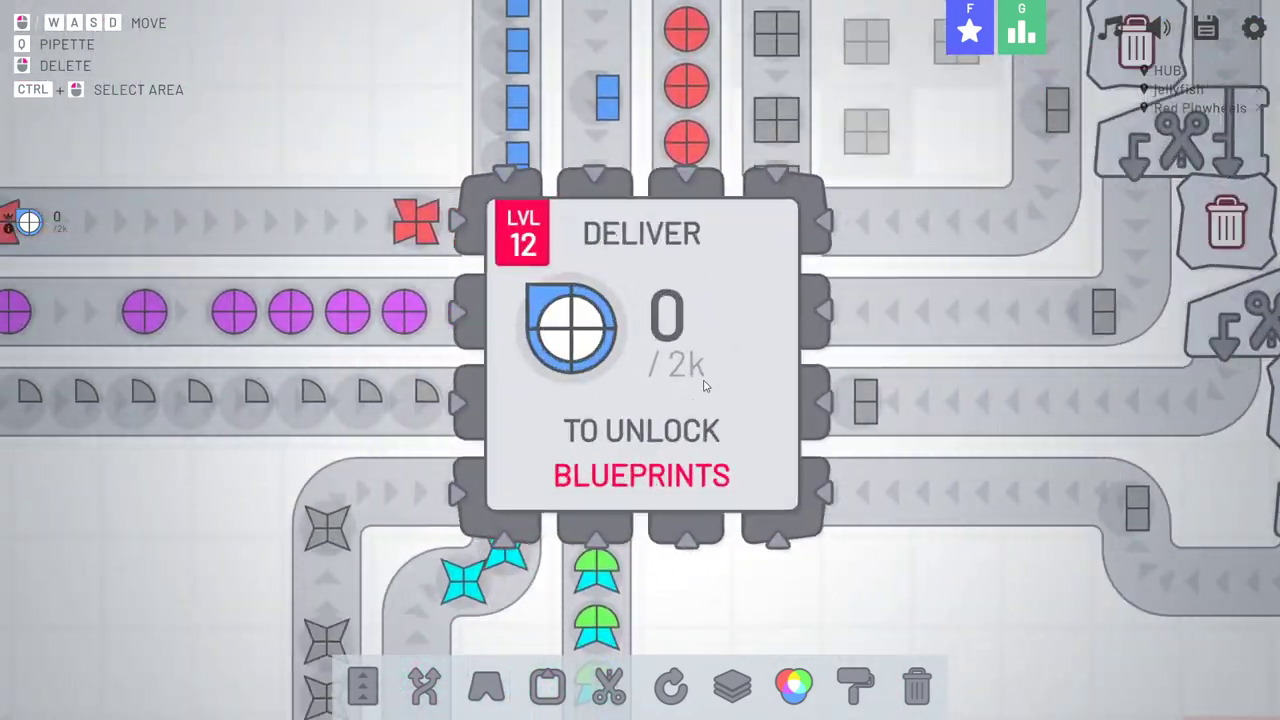
{"action": "scroll", "coordinate": [618, 422], "scroll_direction": "up", "scroll_amount": 1}
{"action": "key", "text": "s"}
{"action": "key", "text": "a"}
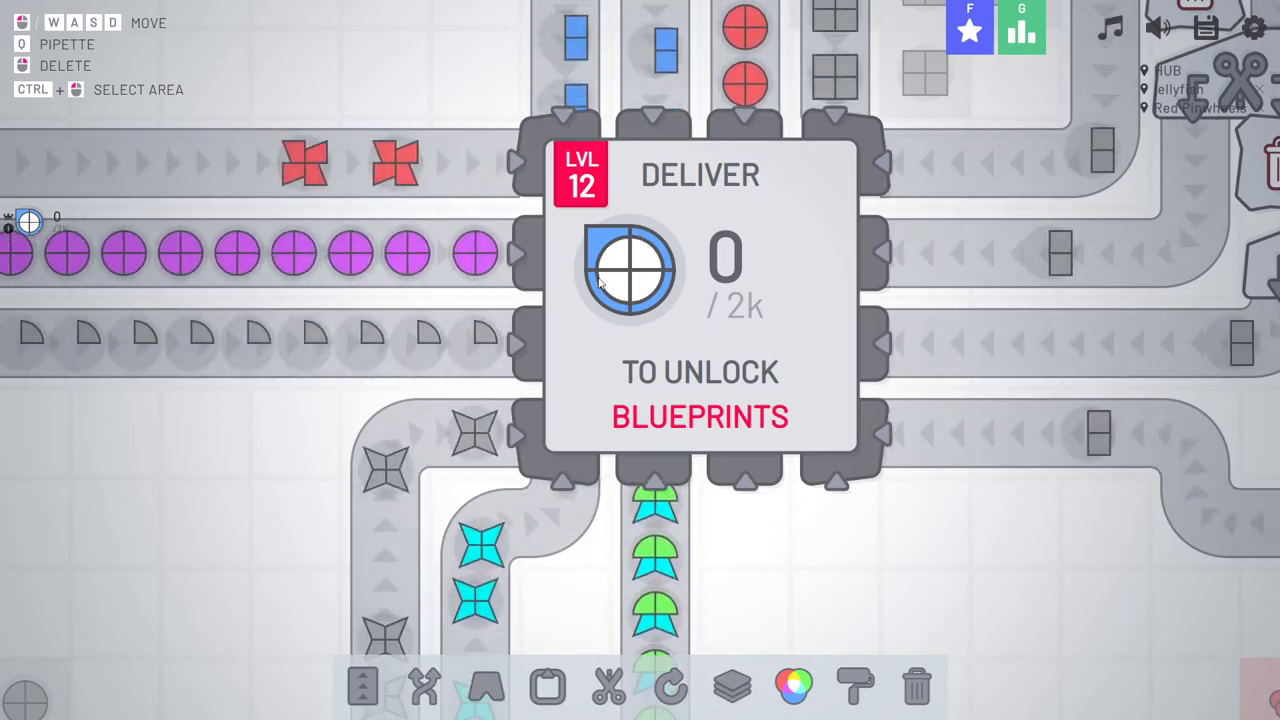